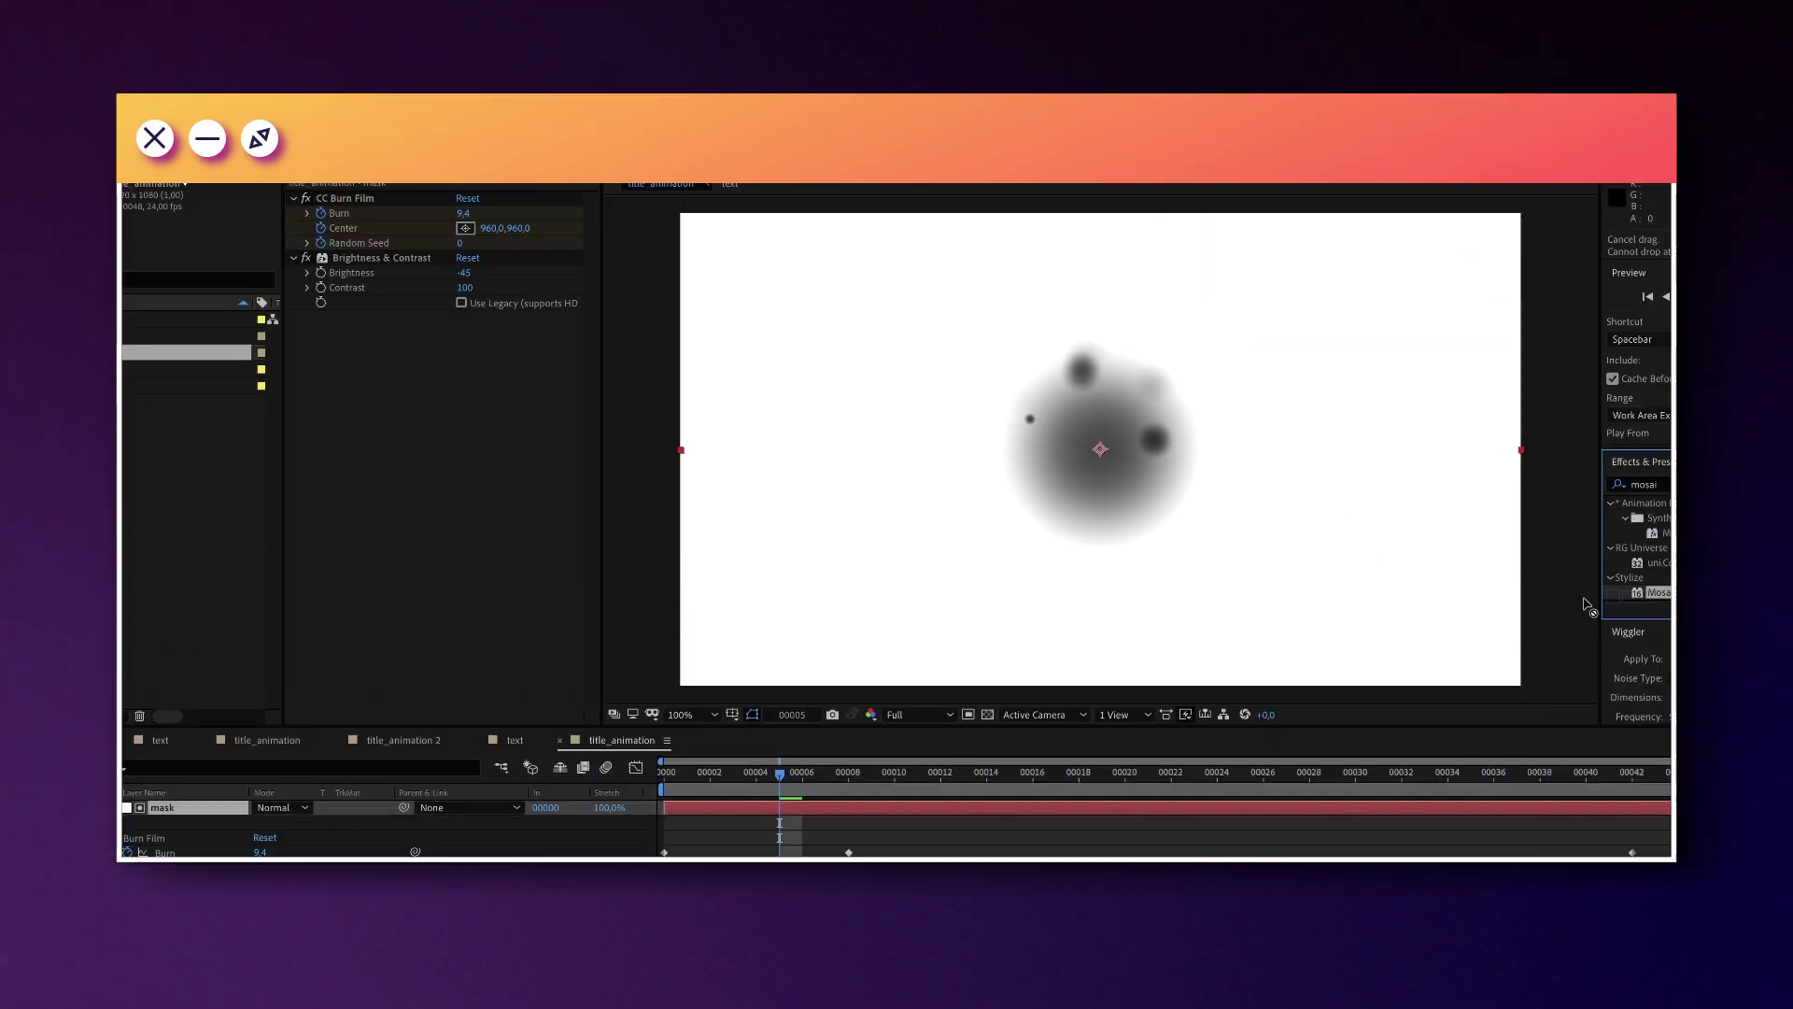
# - Apply Stylize > Mosaic to the mask layer, then play and stop a preview of the animation
pyautogui.moveTo(327, 433); pyautogui.dragTo(329, 439)
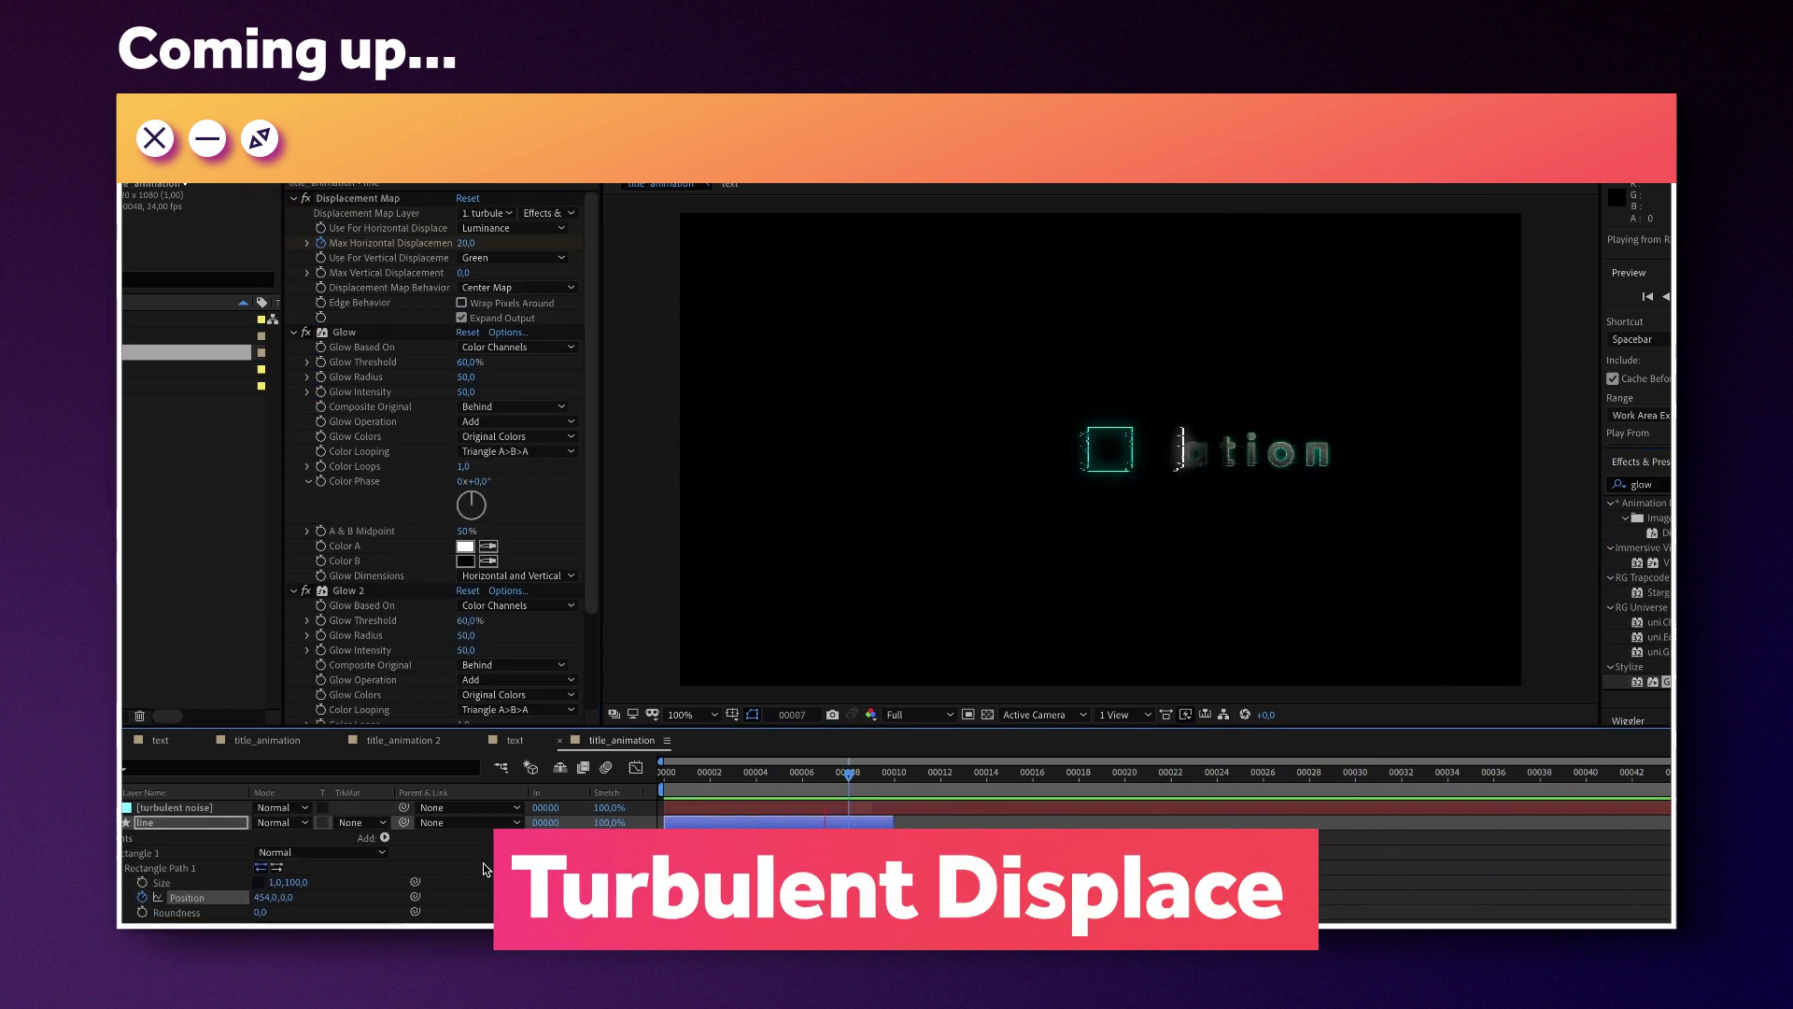
pyautogui.press('space')
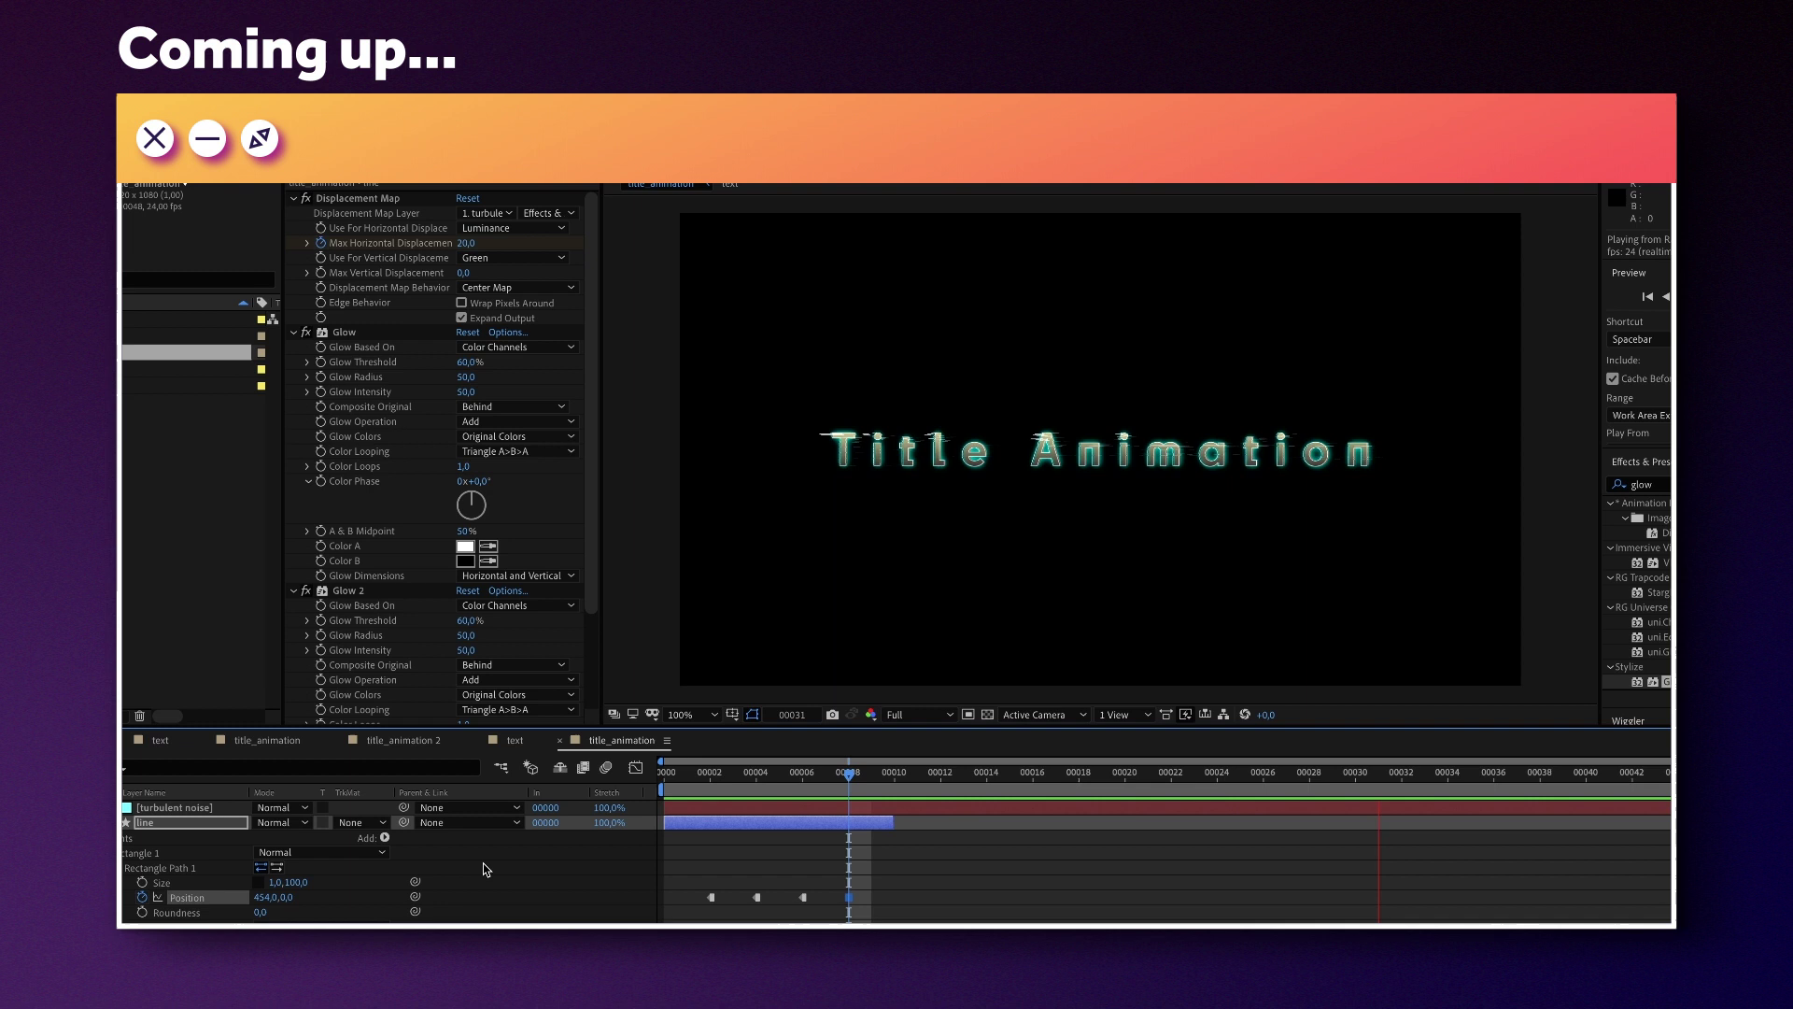
pyautogui.press('space')
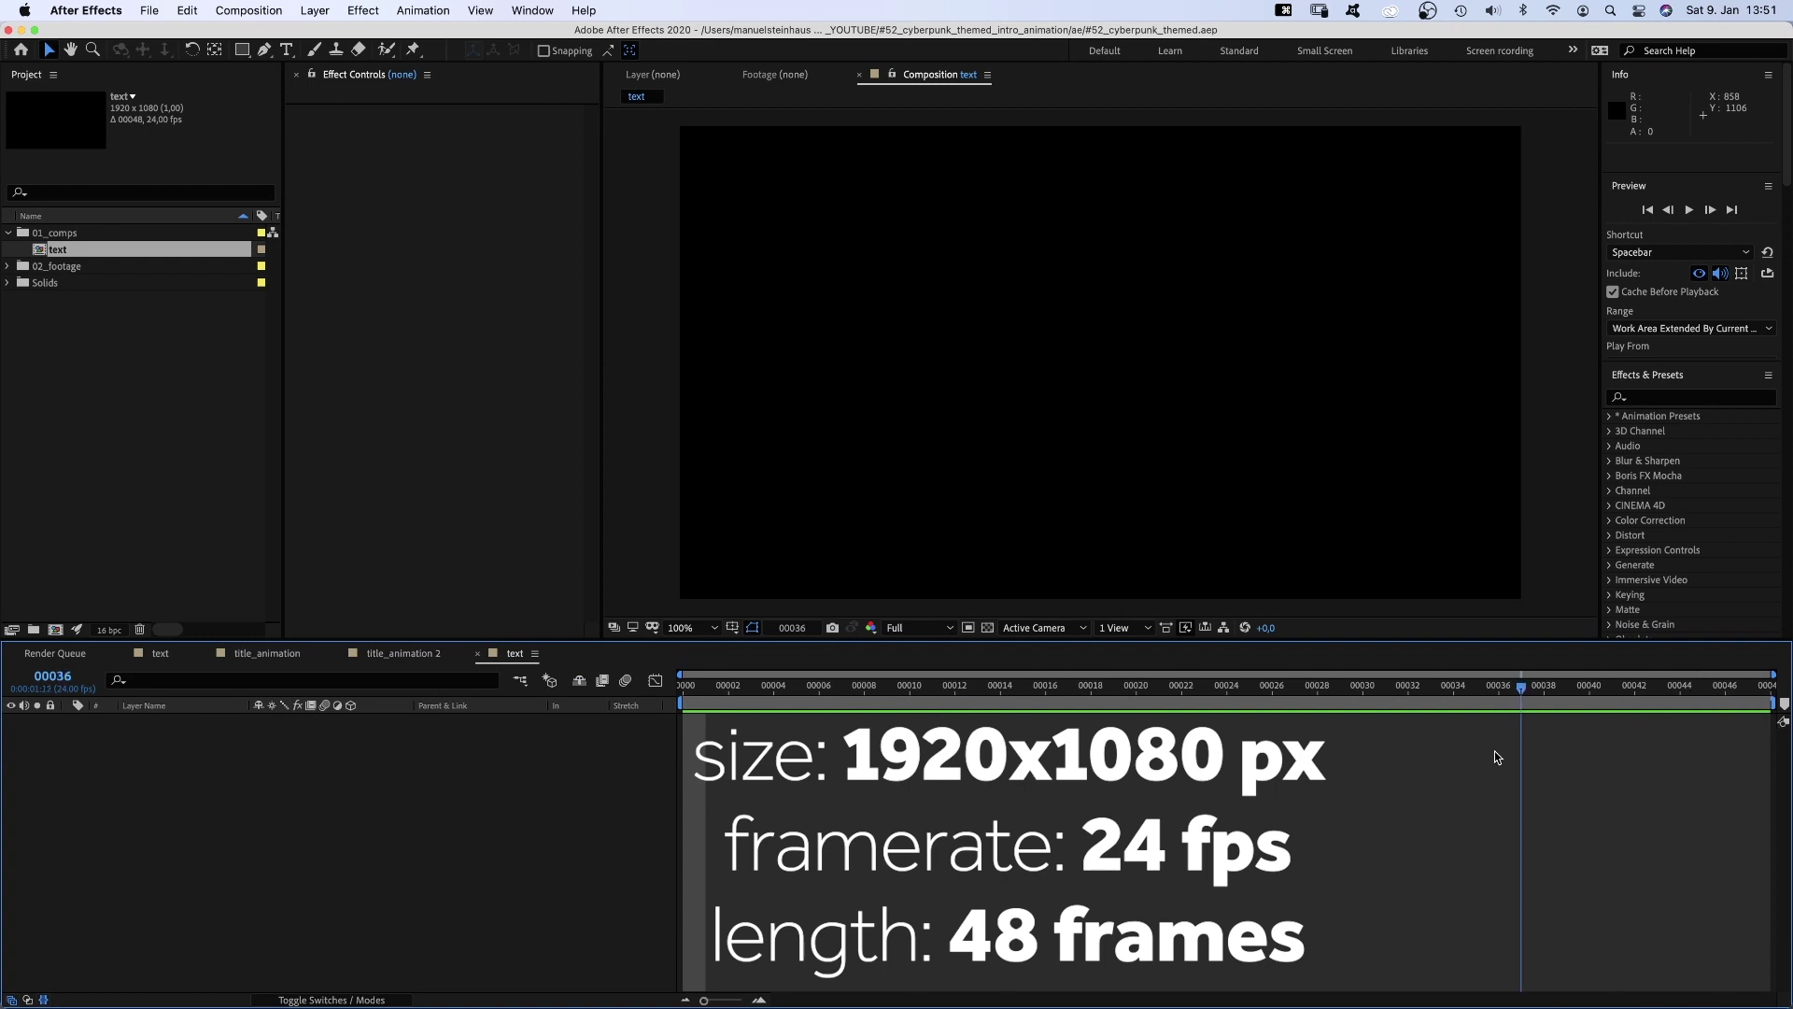
# - At the first frame, set the Type tool to 100 px with a cyan 00FFFF fill
pyautogui.moveTo(800, 793); pyautogui.dragTo(682, 818)
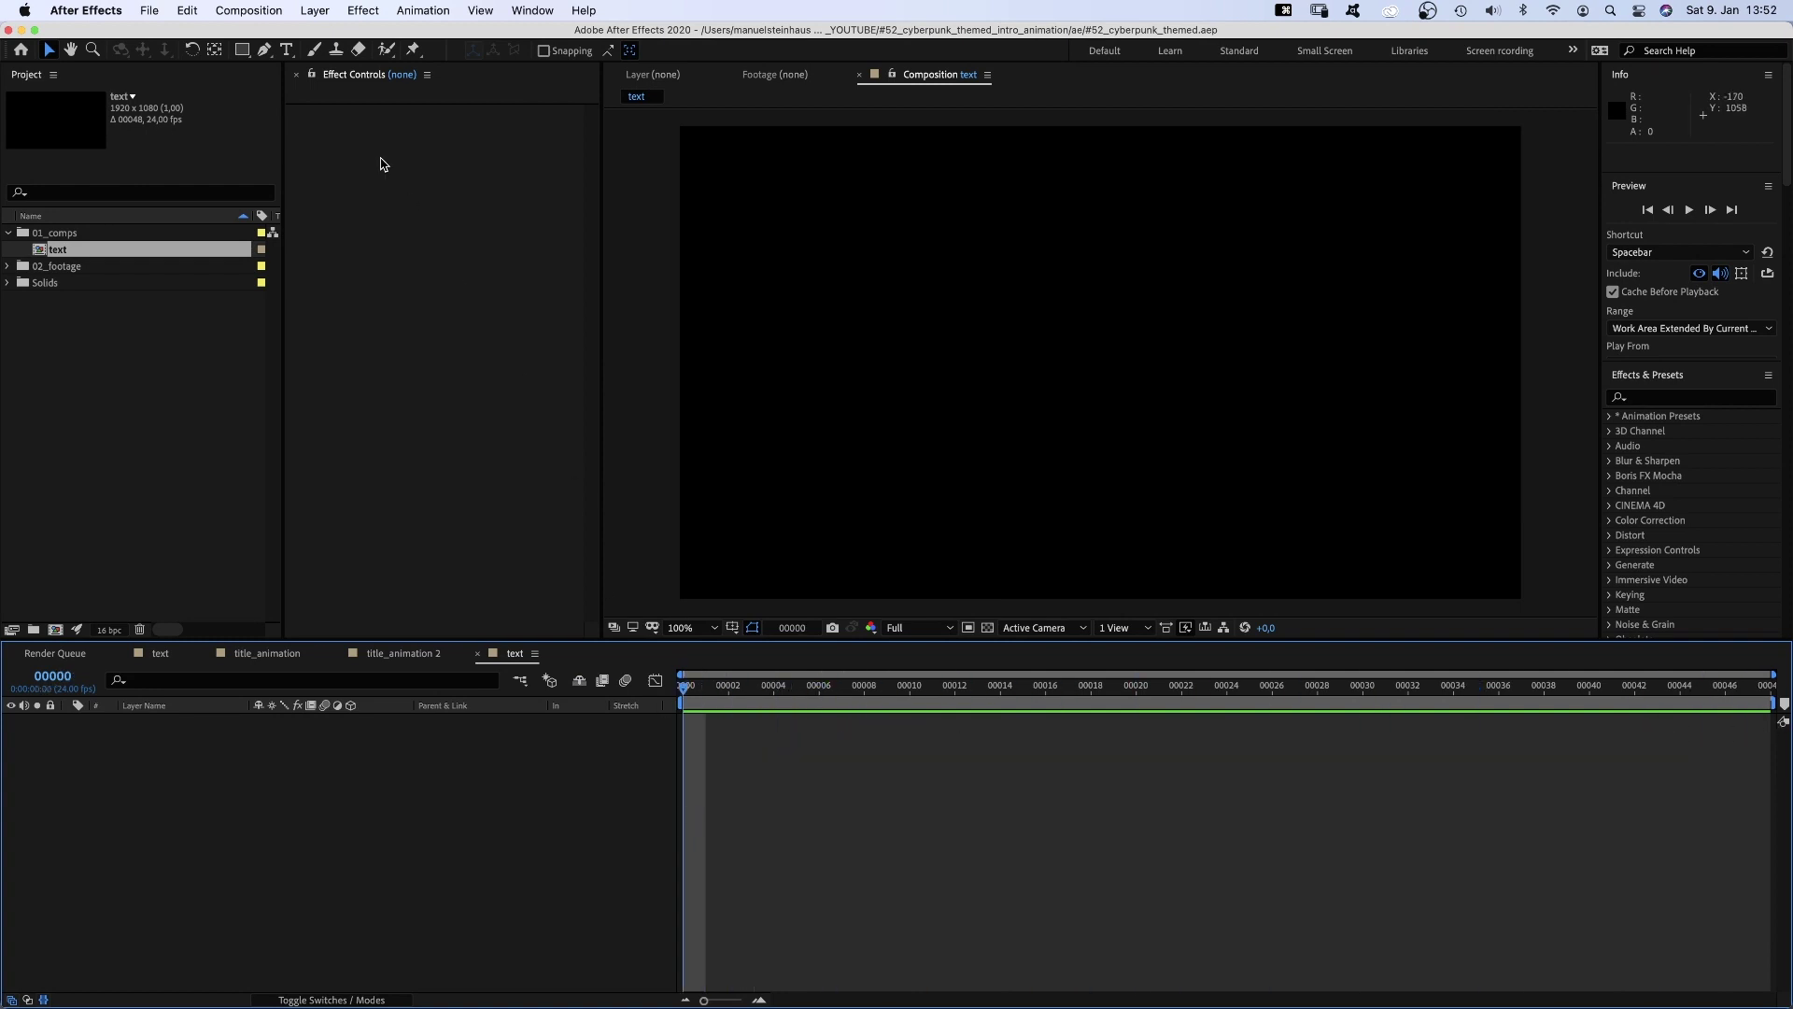
pyautogui.click(287, 50)
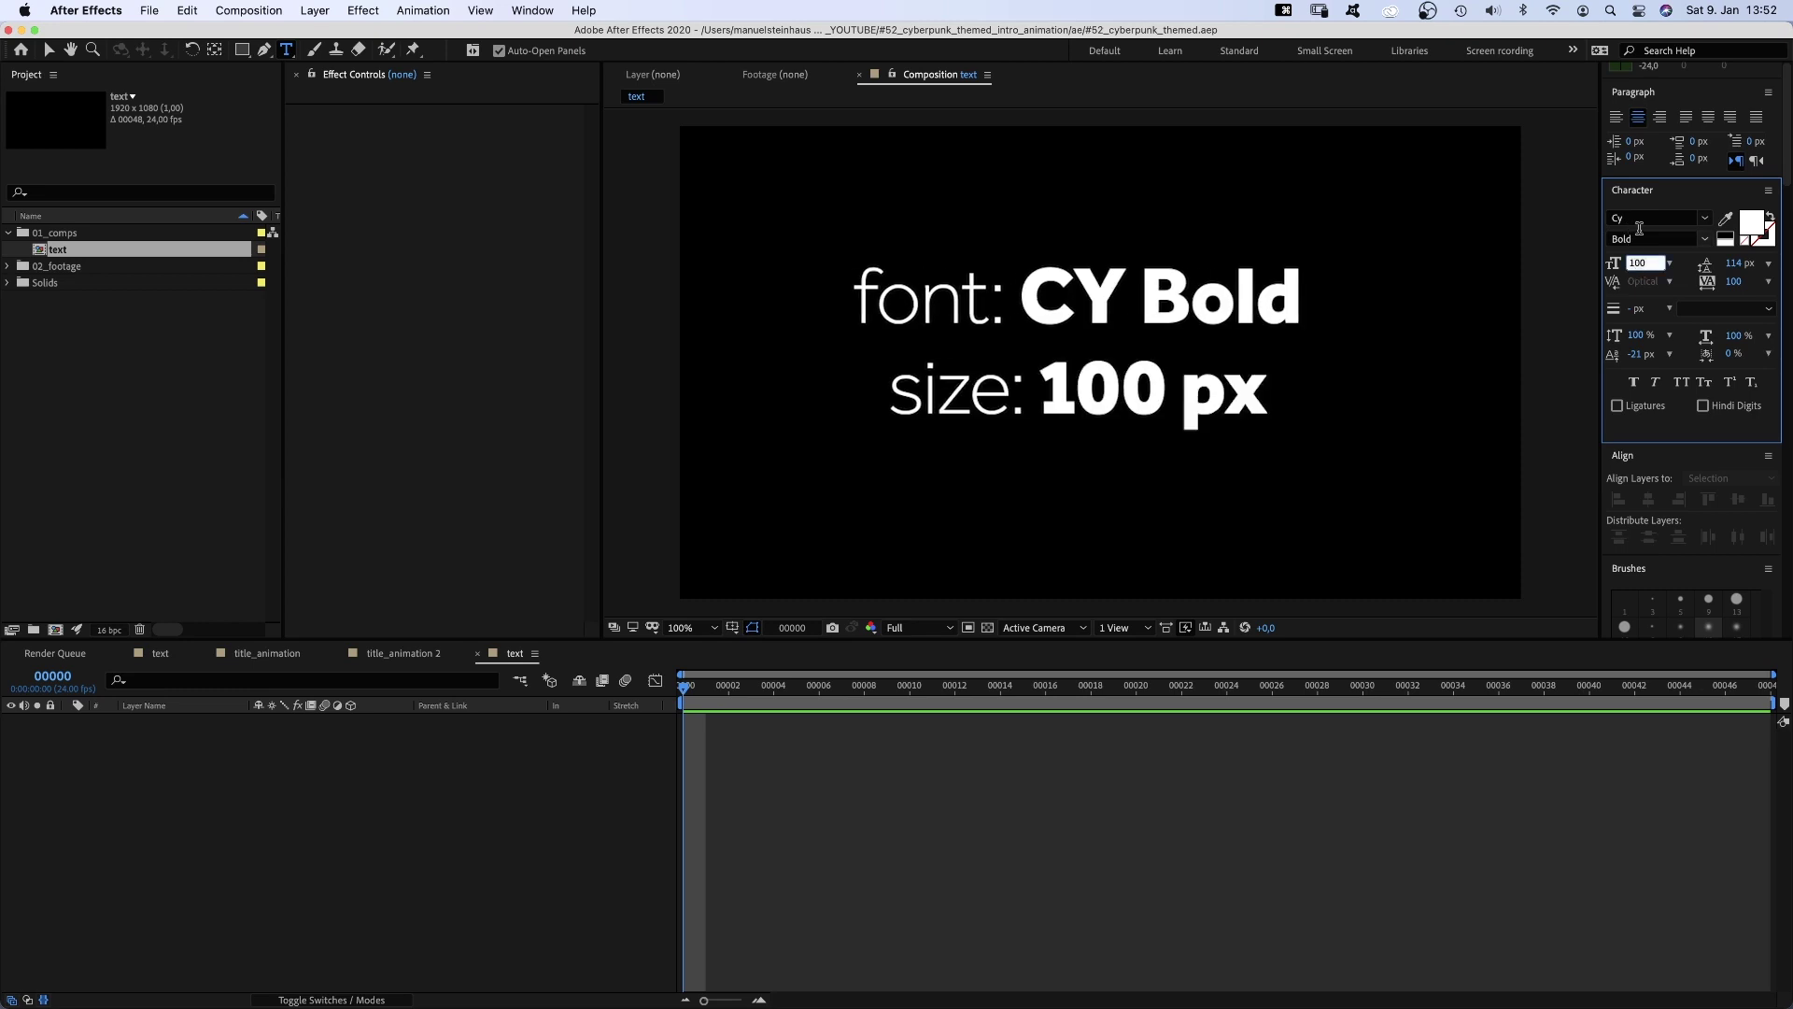
pyautogui.write('100')
pyautogui.press('Return')
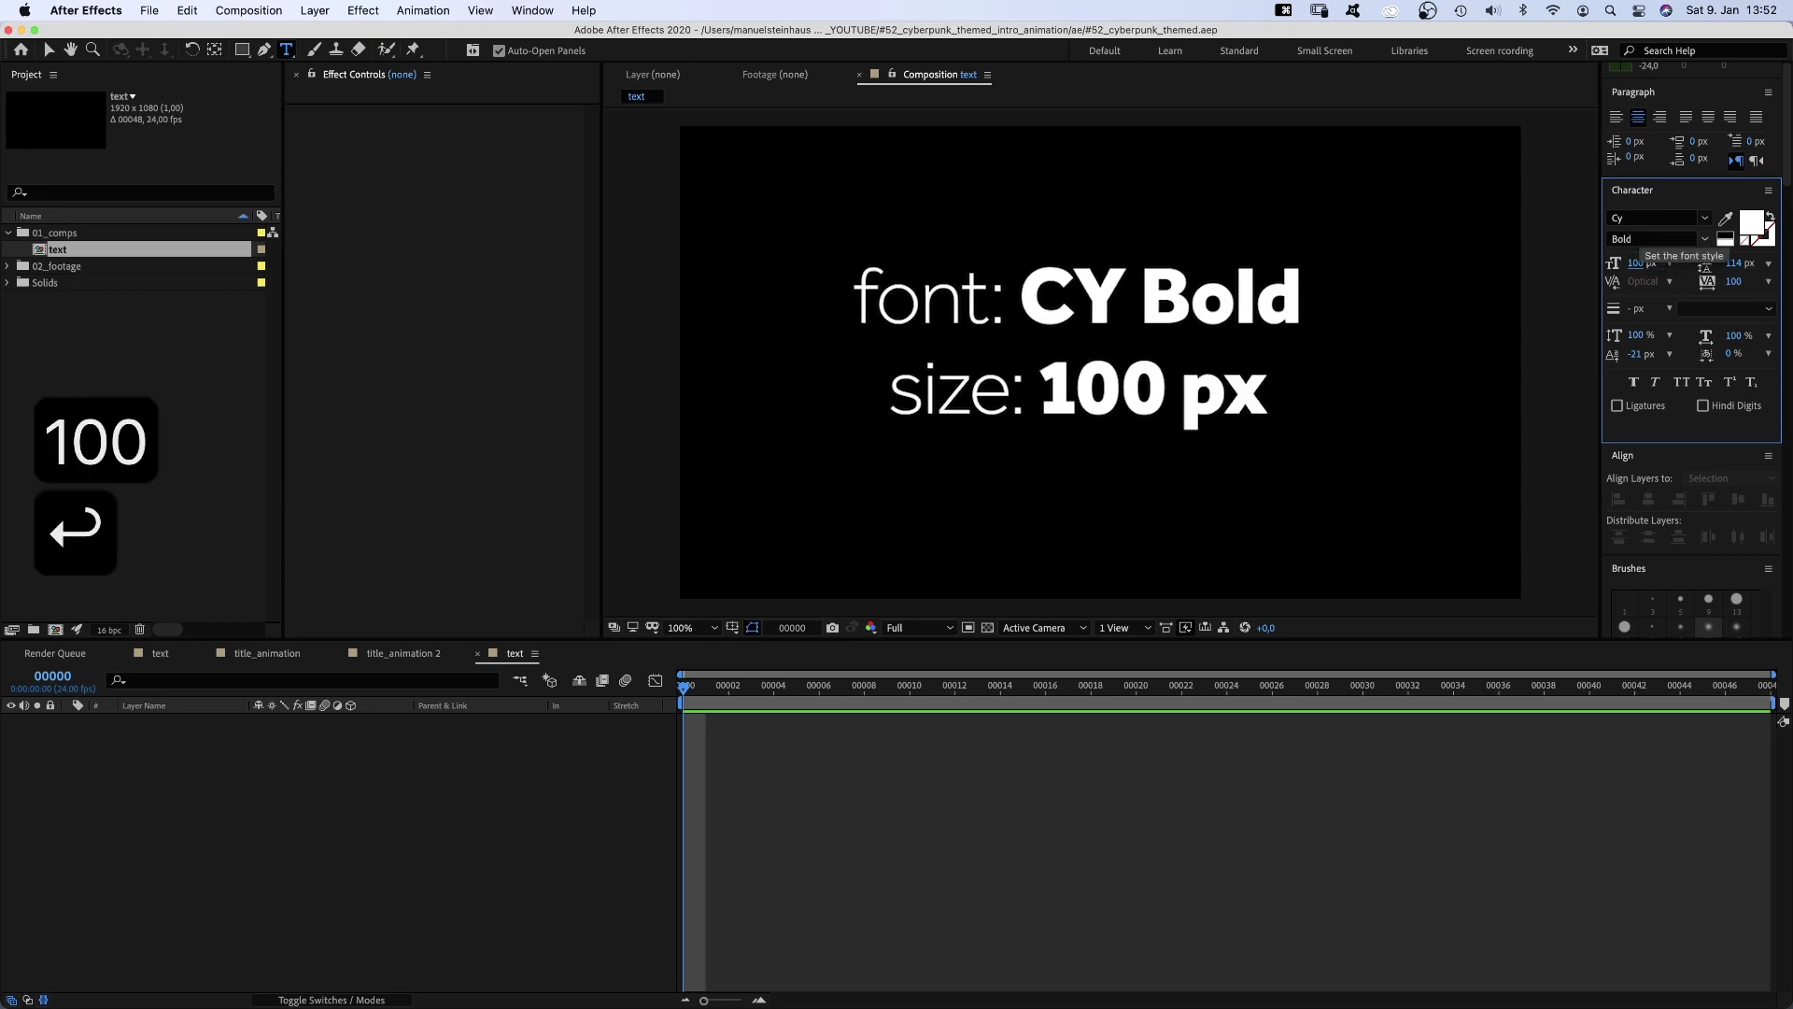
pyautogui.click(1743, 235)
pyautogui.moveTo(524, 571); pyautogui.dragTo(537, 659)
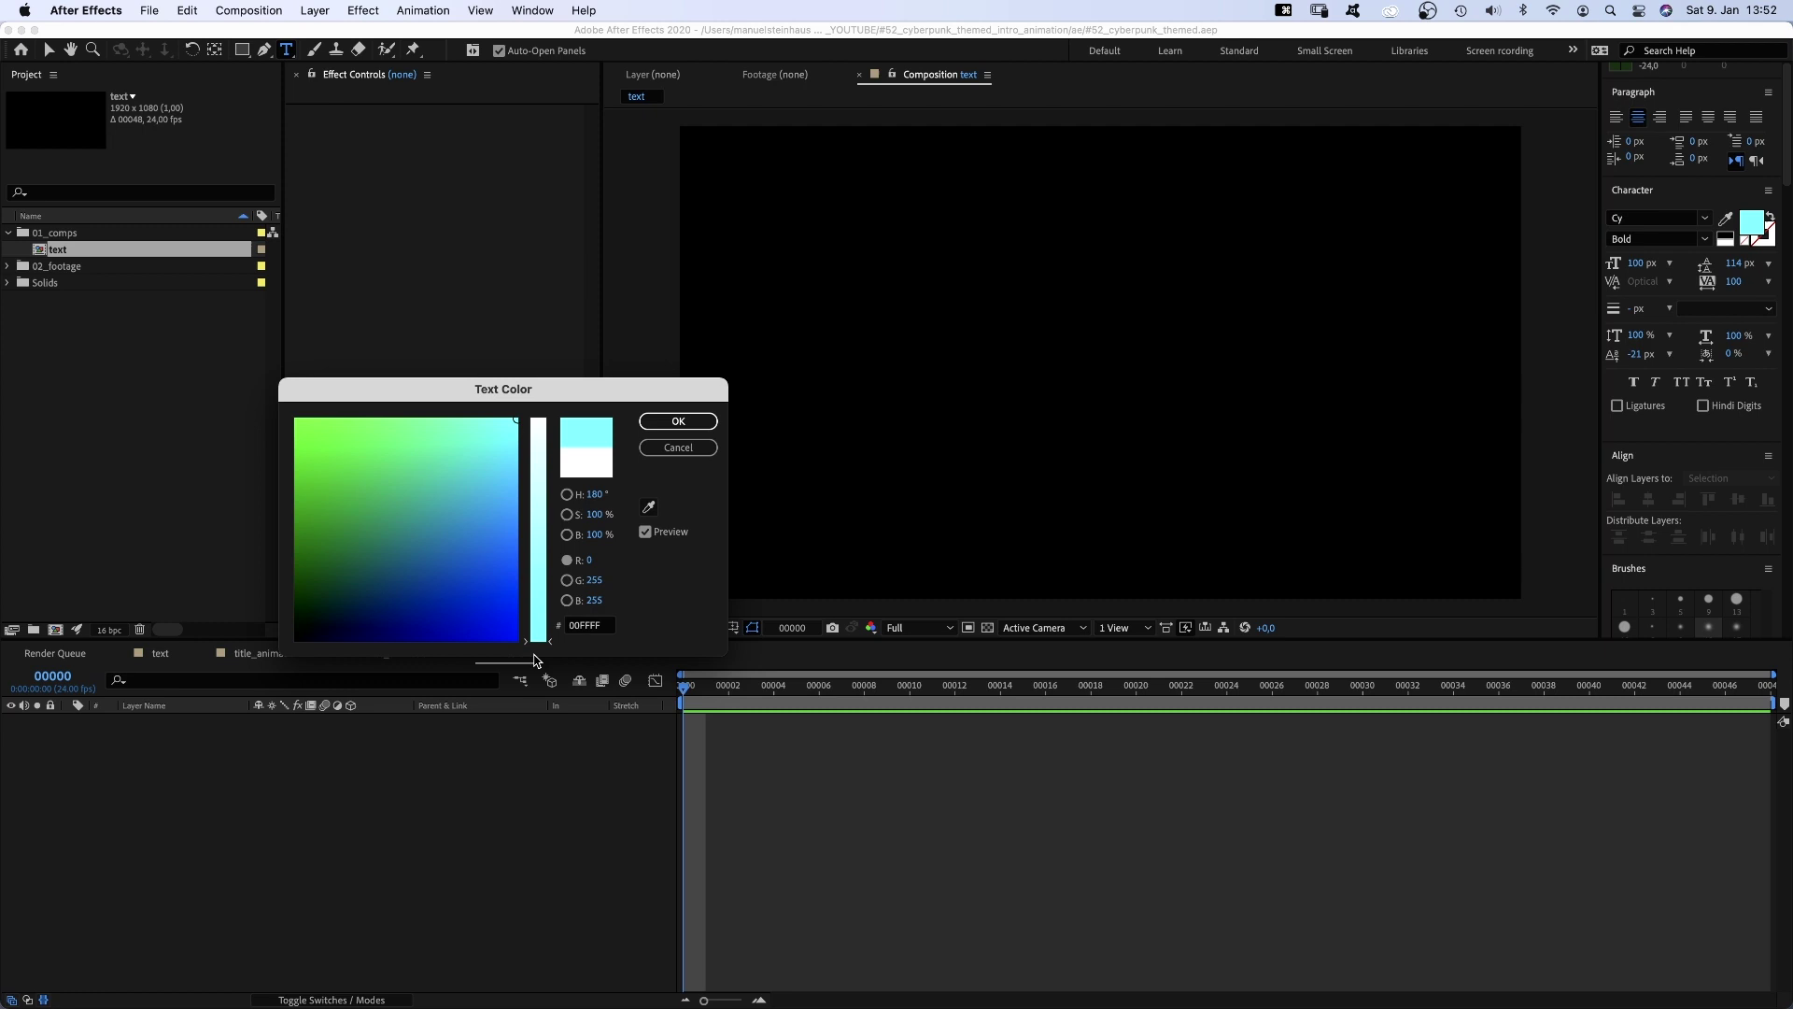
pyautogui.click(678, 422)
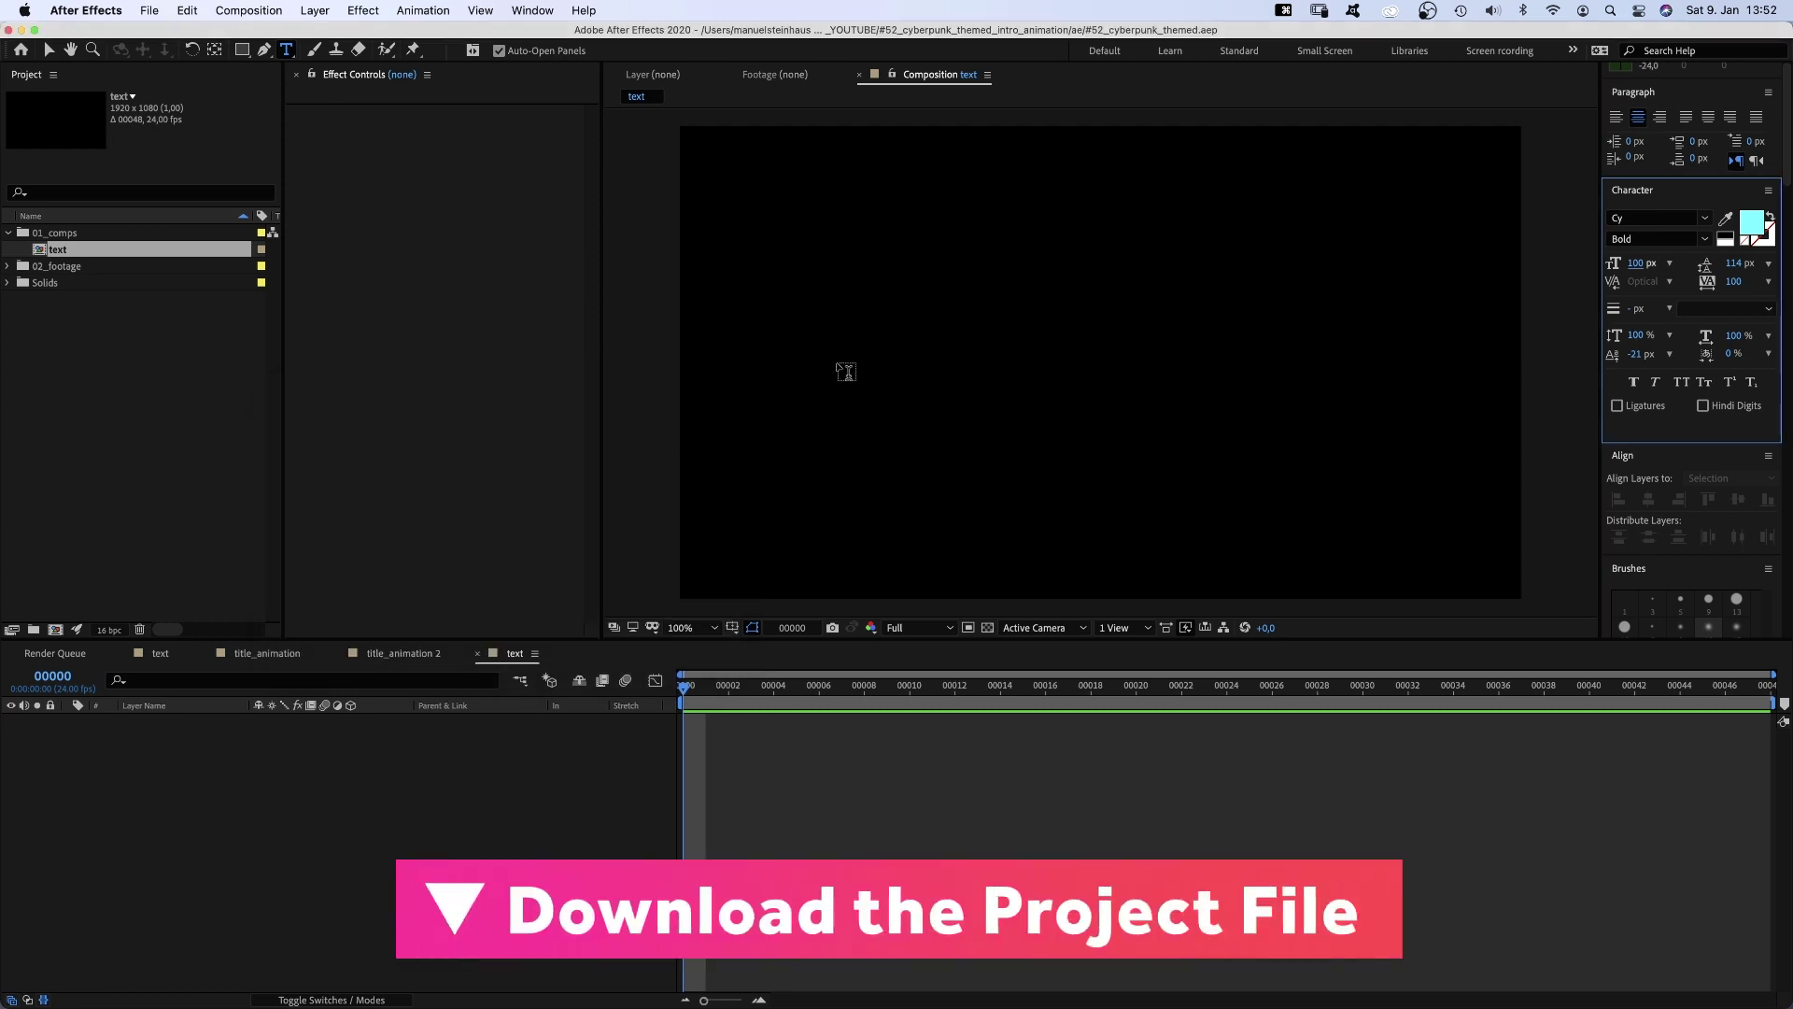
# - Type 'Title Animation' and centre it horizontally and vertically in the composition
pyautogui.click(844, 370)
pyautogui.write('Title Anim')
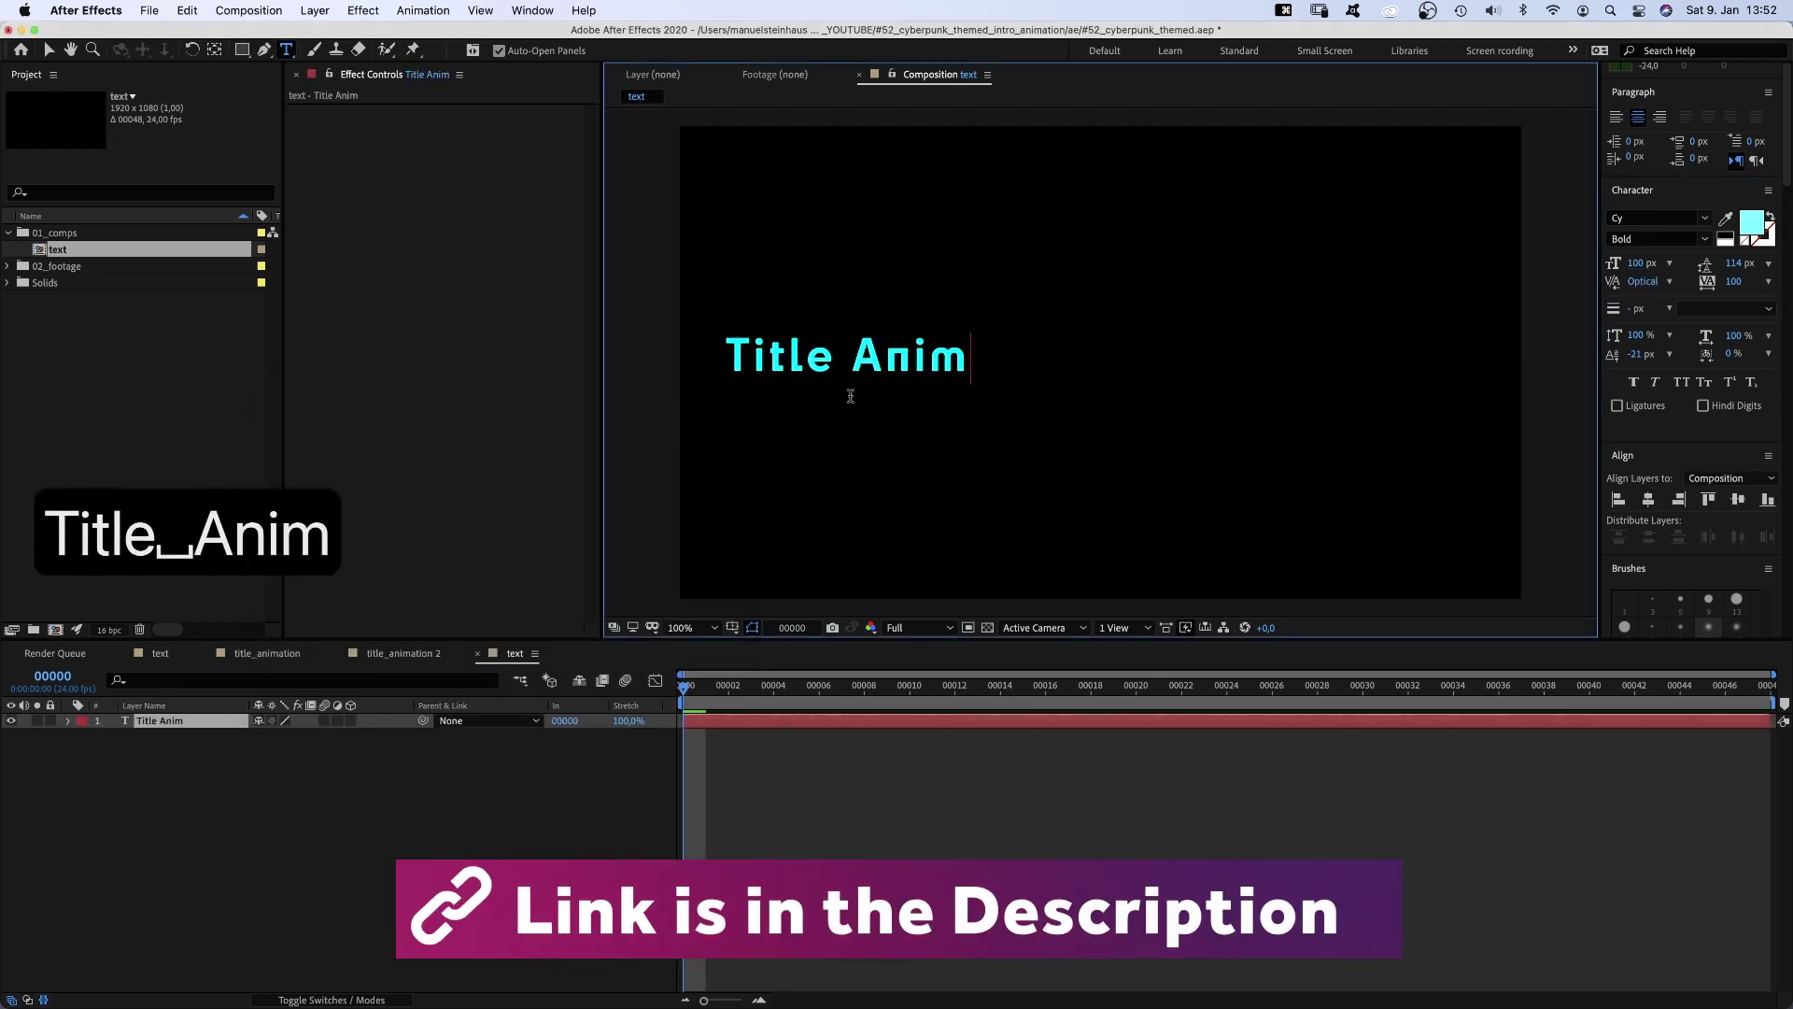
pyautogui.write('ation')
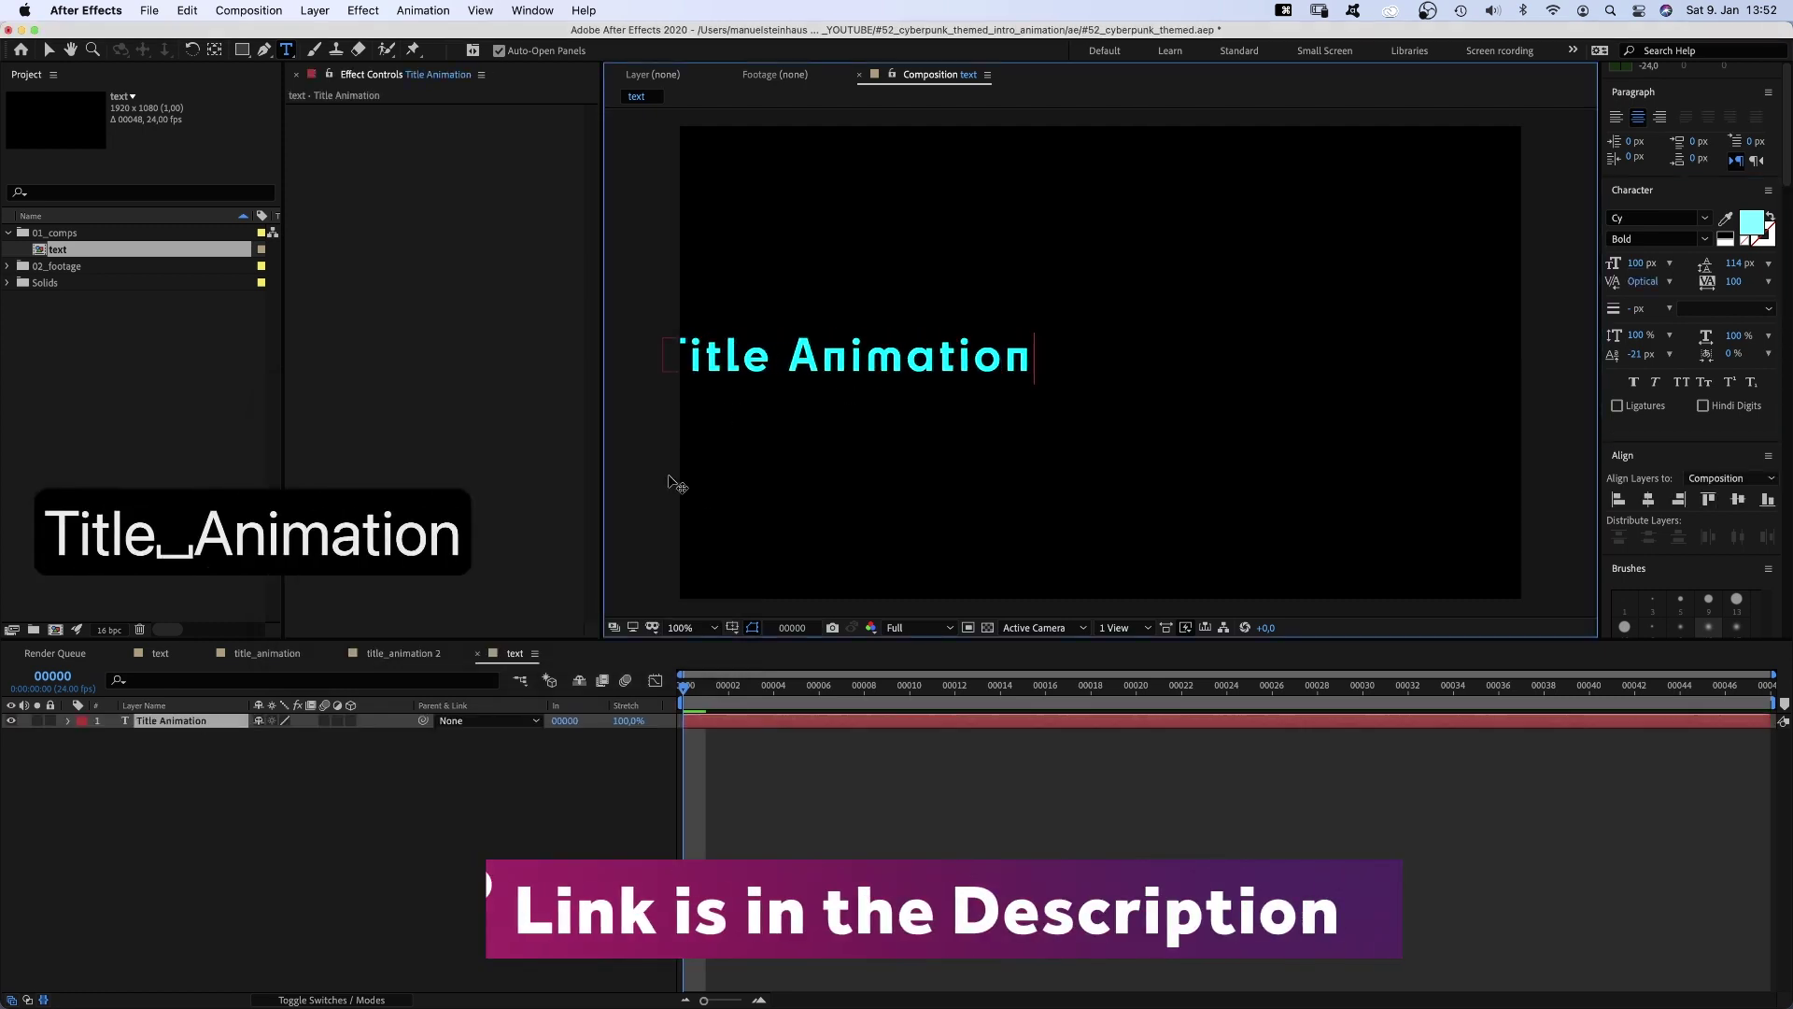
pyautogui.click(48, 52)
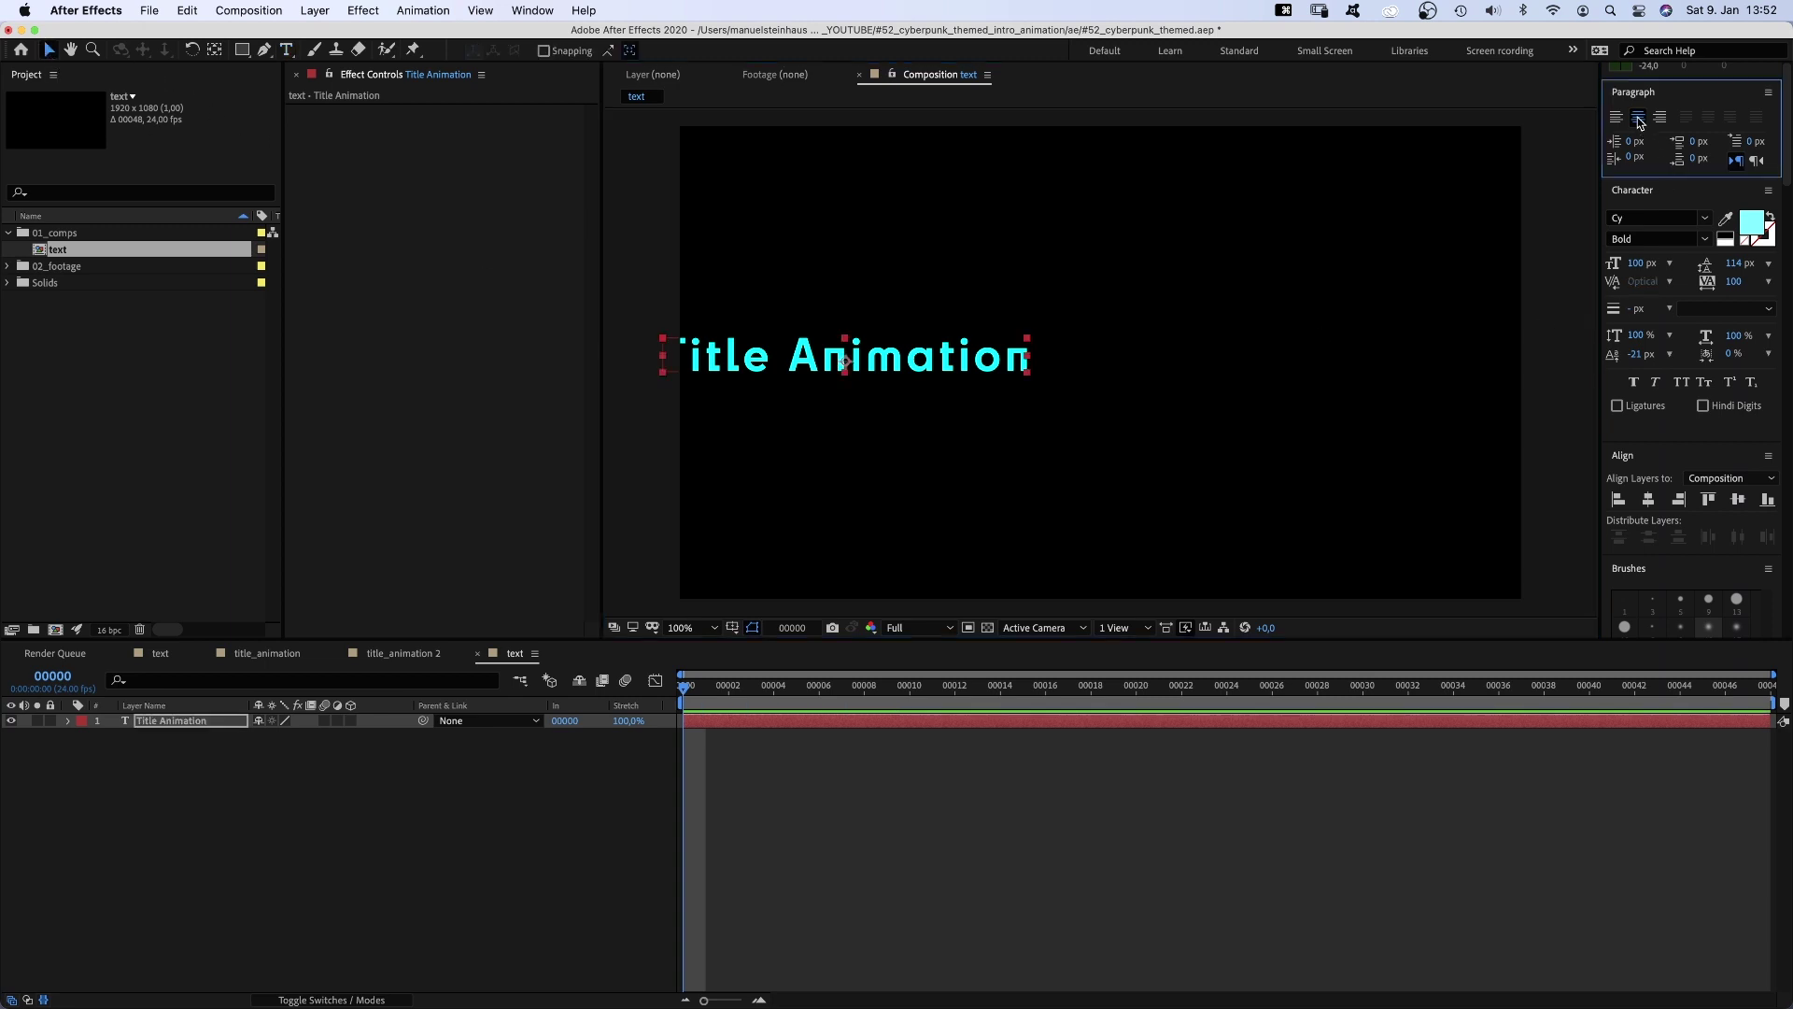
pyautogui.click(1649, 501)
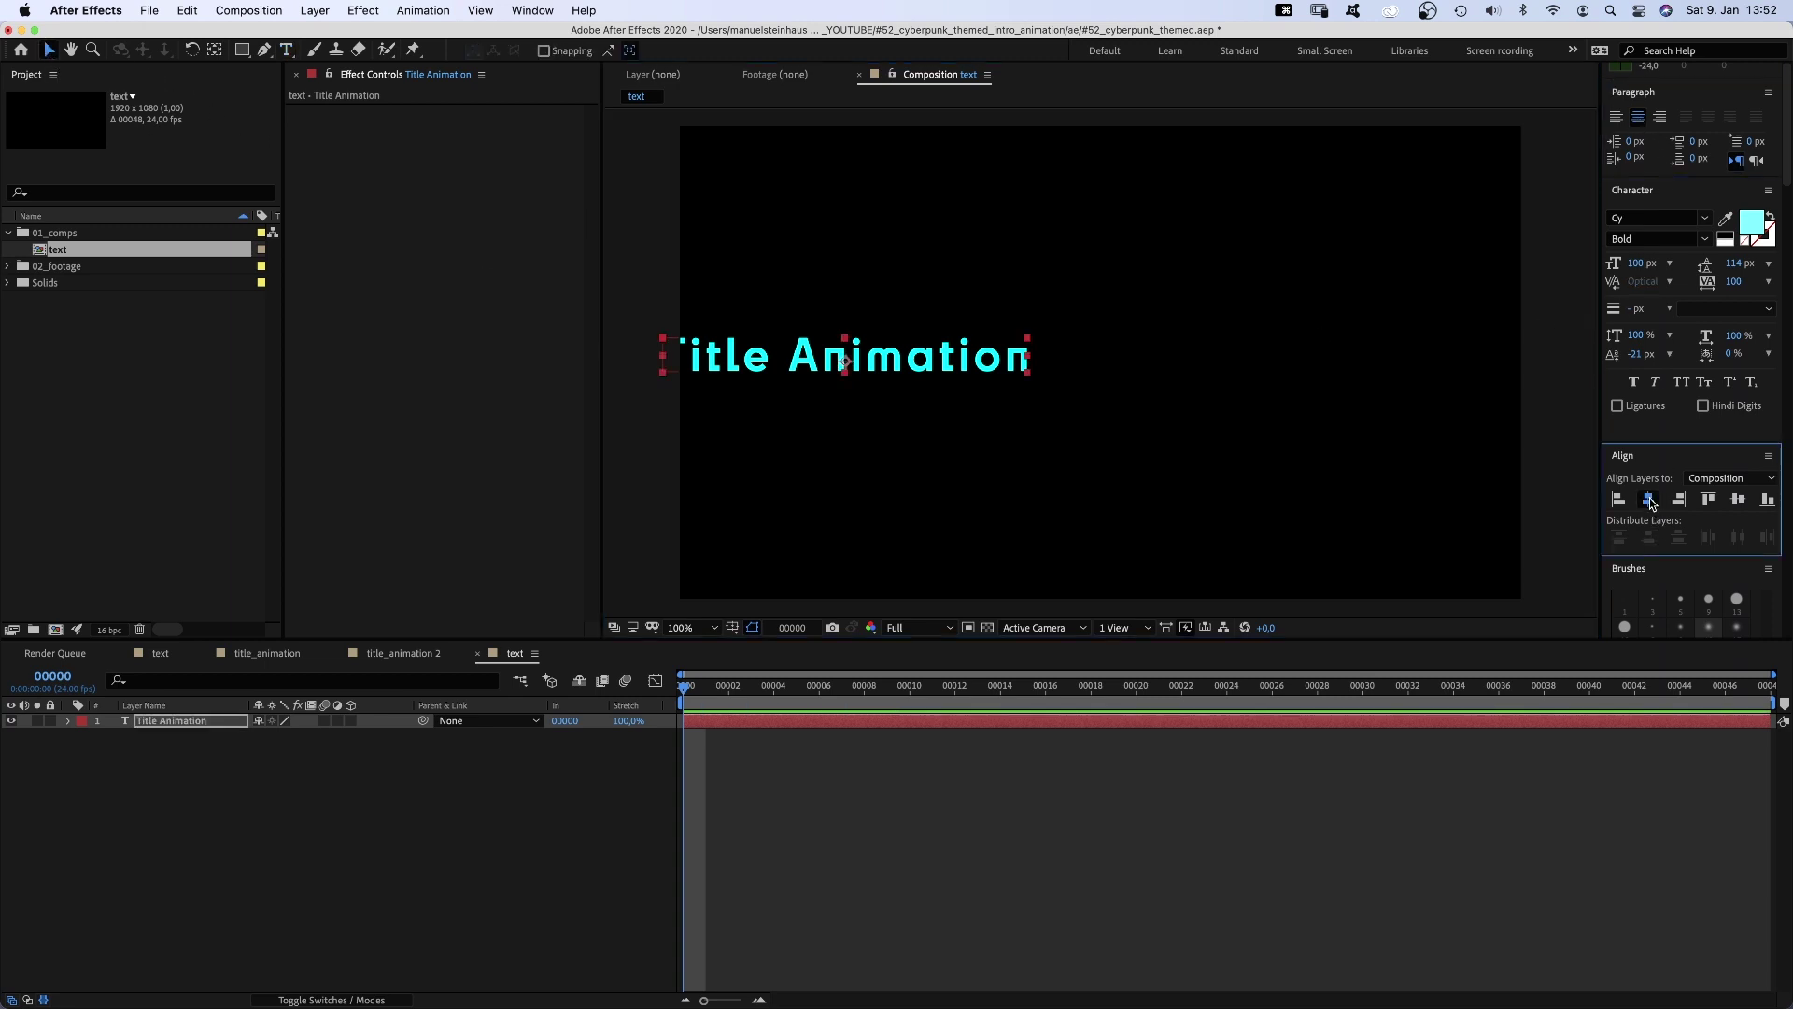
pyautogui.click(1740, 501)
# - Duplicate the Title Animation layer and apply Gradient Ramp to the copy
pyautogui.click(155, 726)
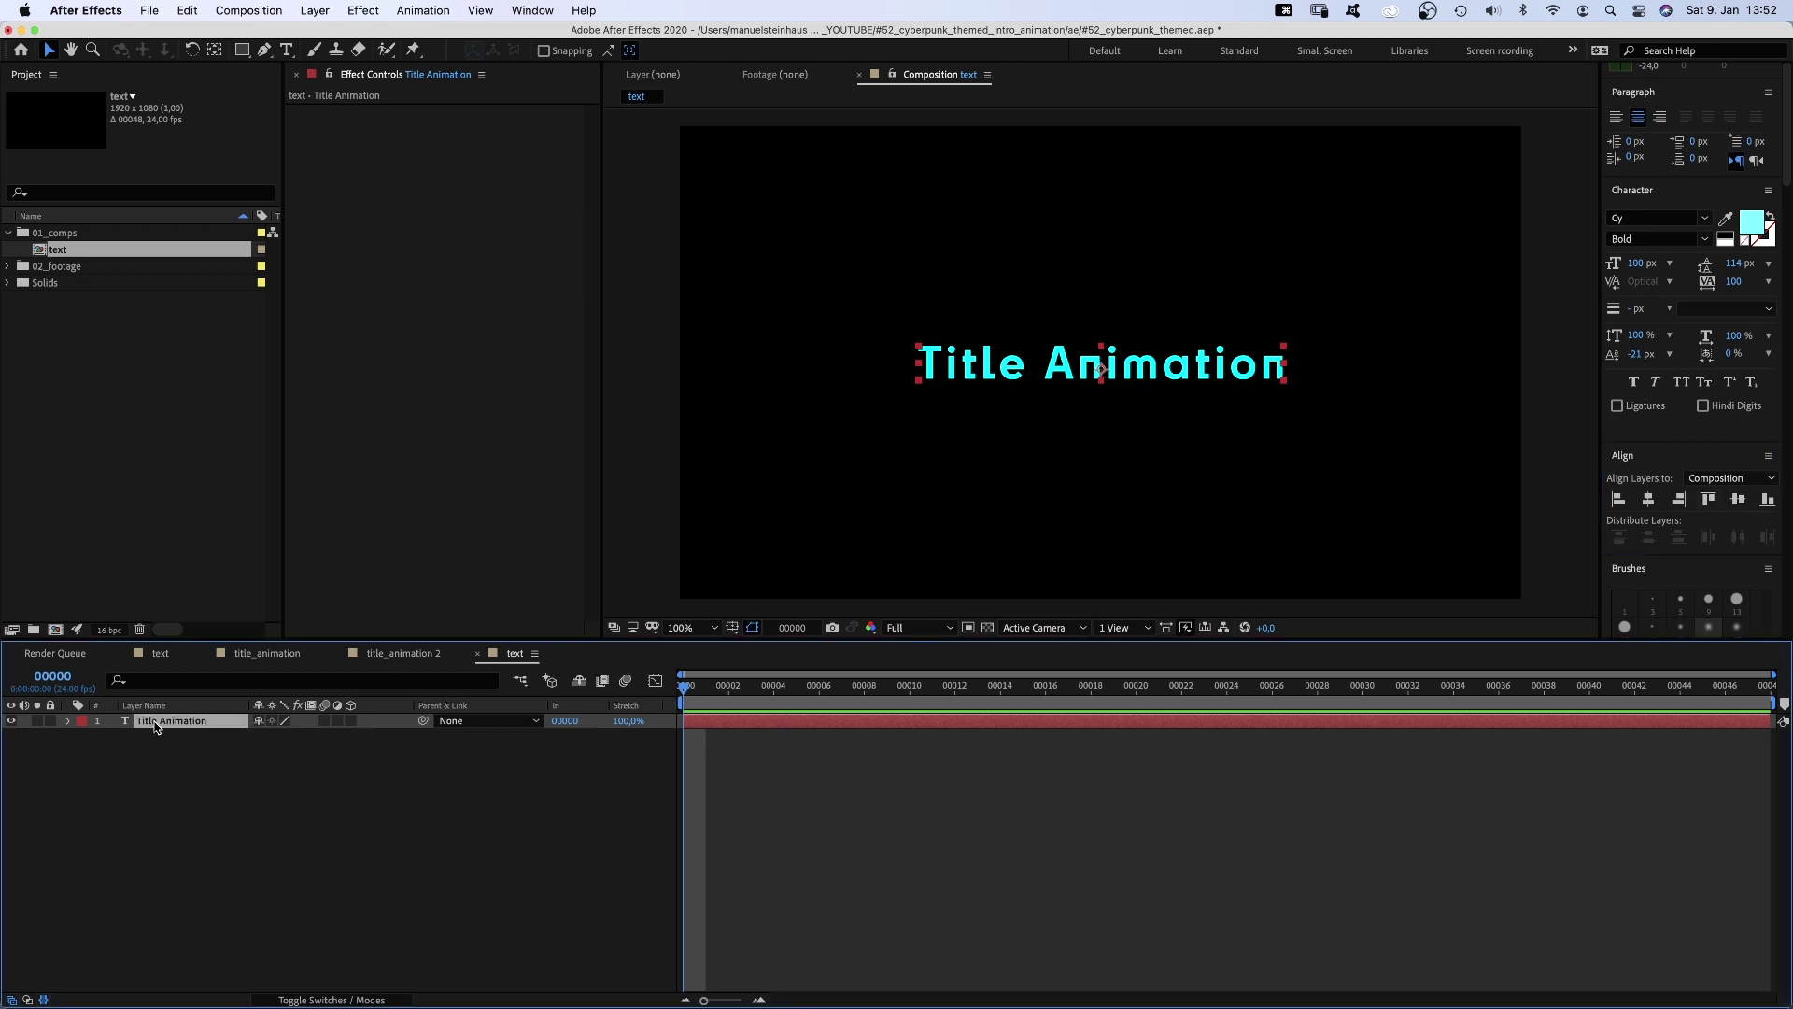
pyautogui.press('super+d')
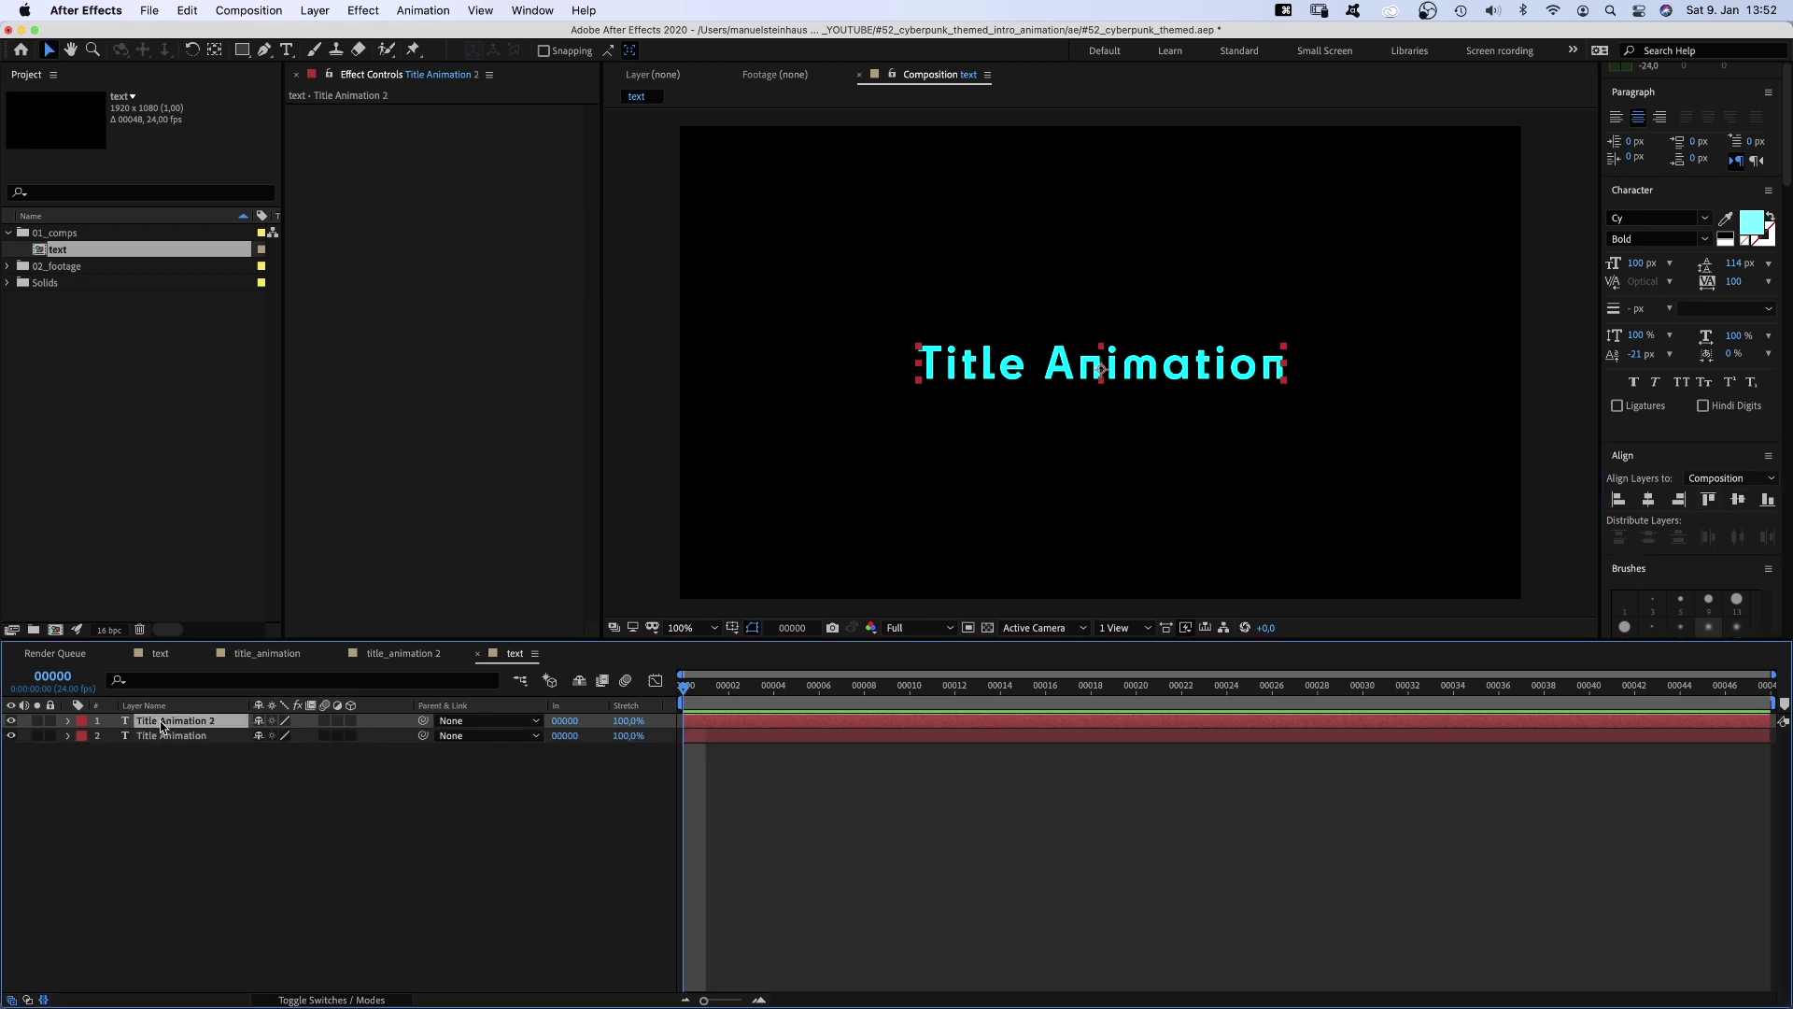
pyautogui.press('super+5')
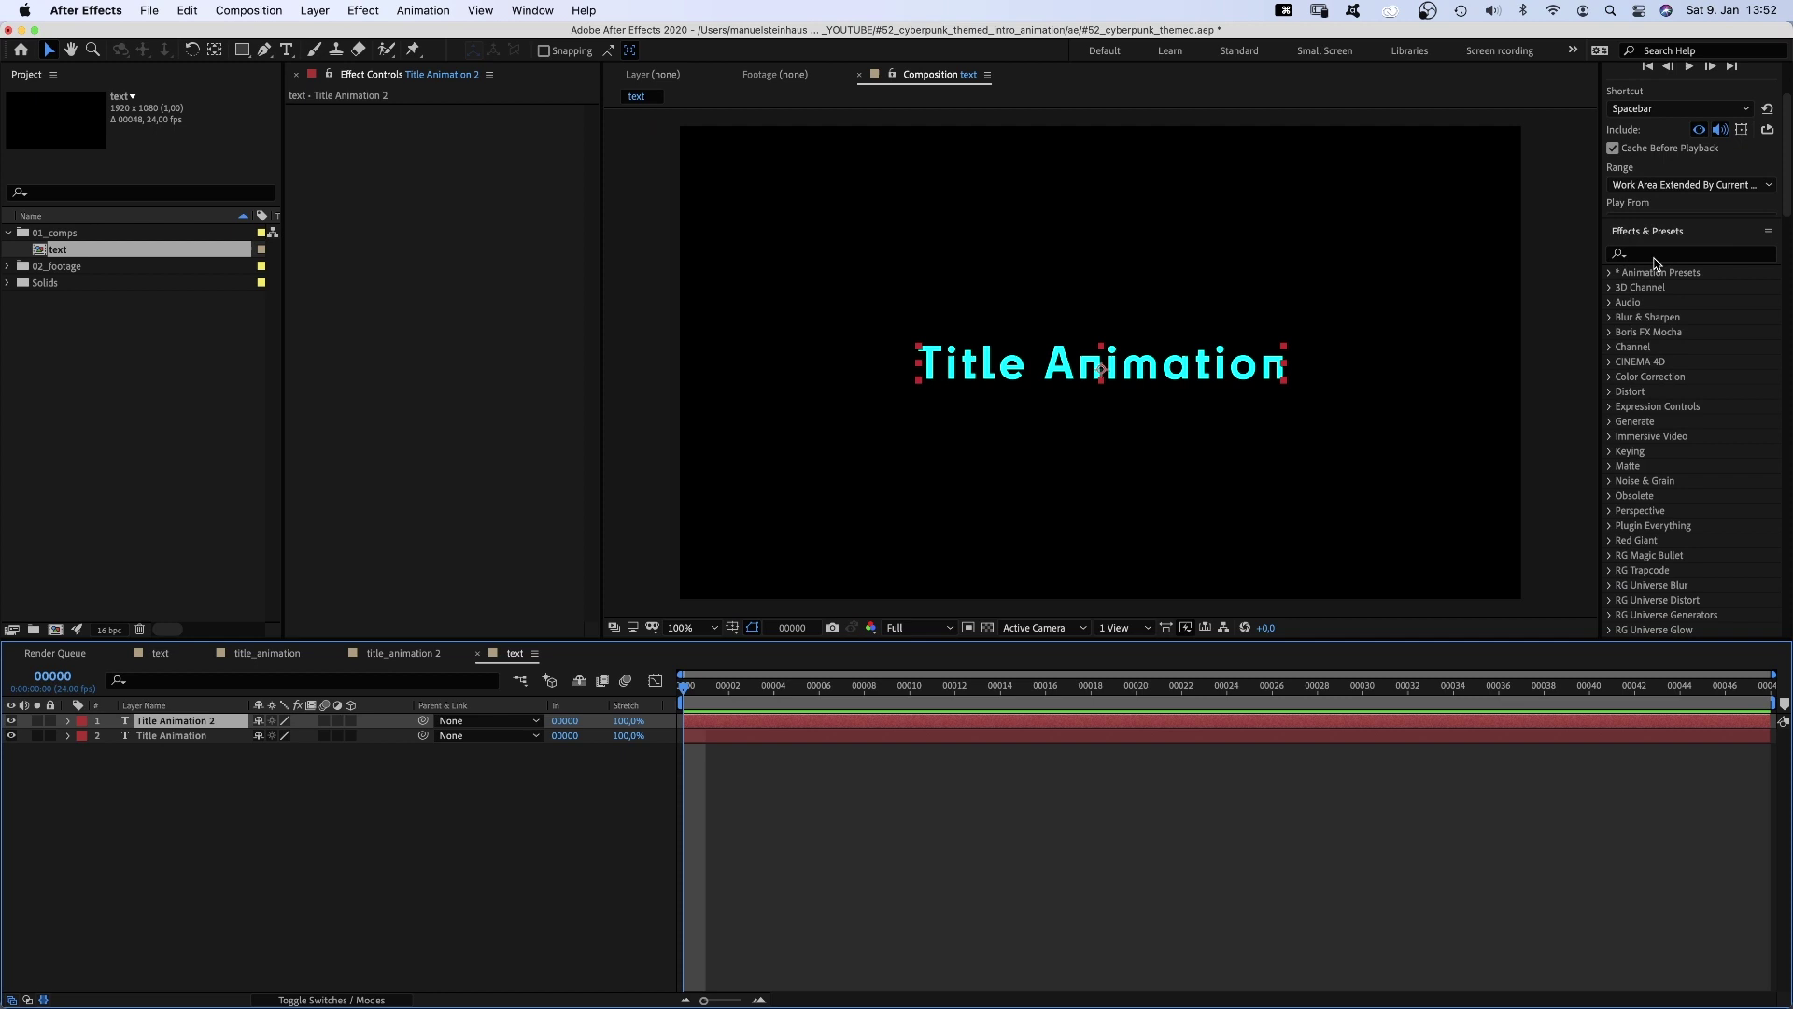
pyautogui.click(1654, 255)
pyautogui.write('gradient')
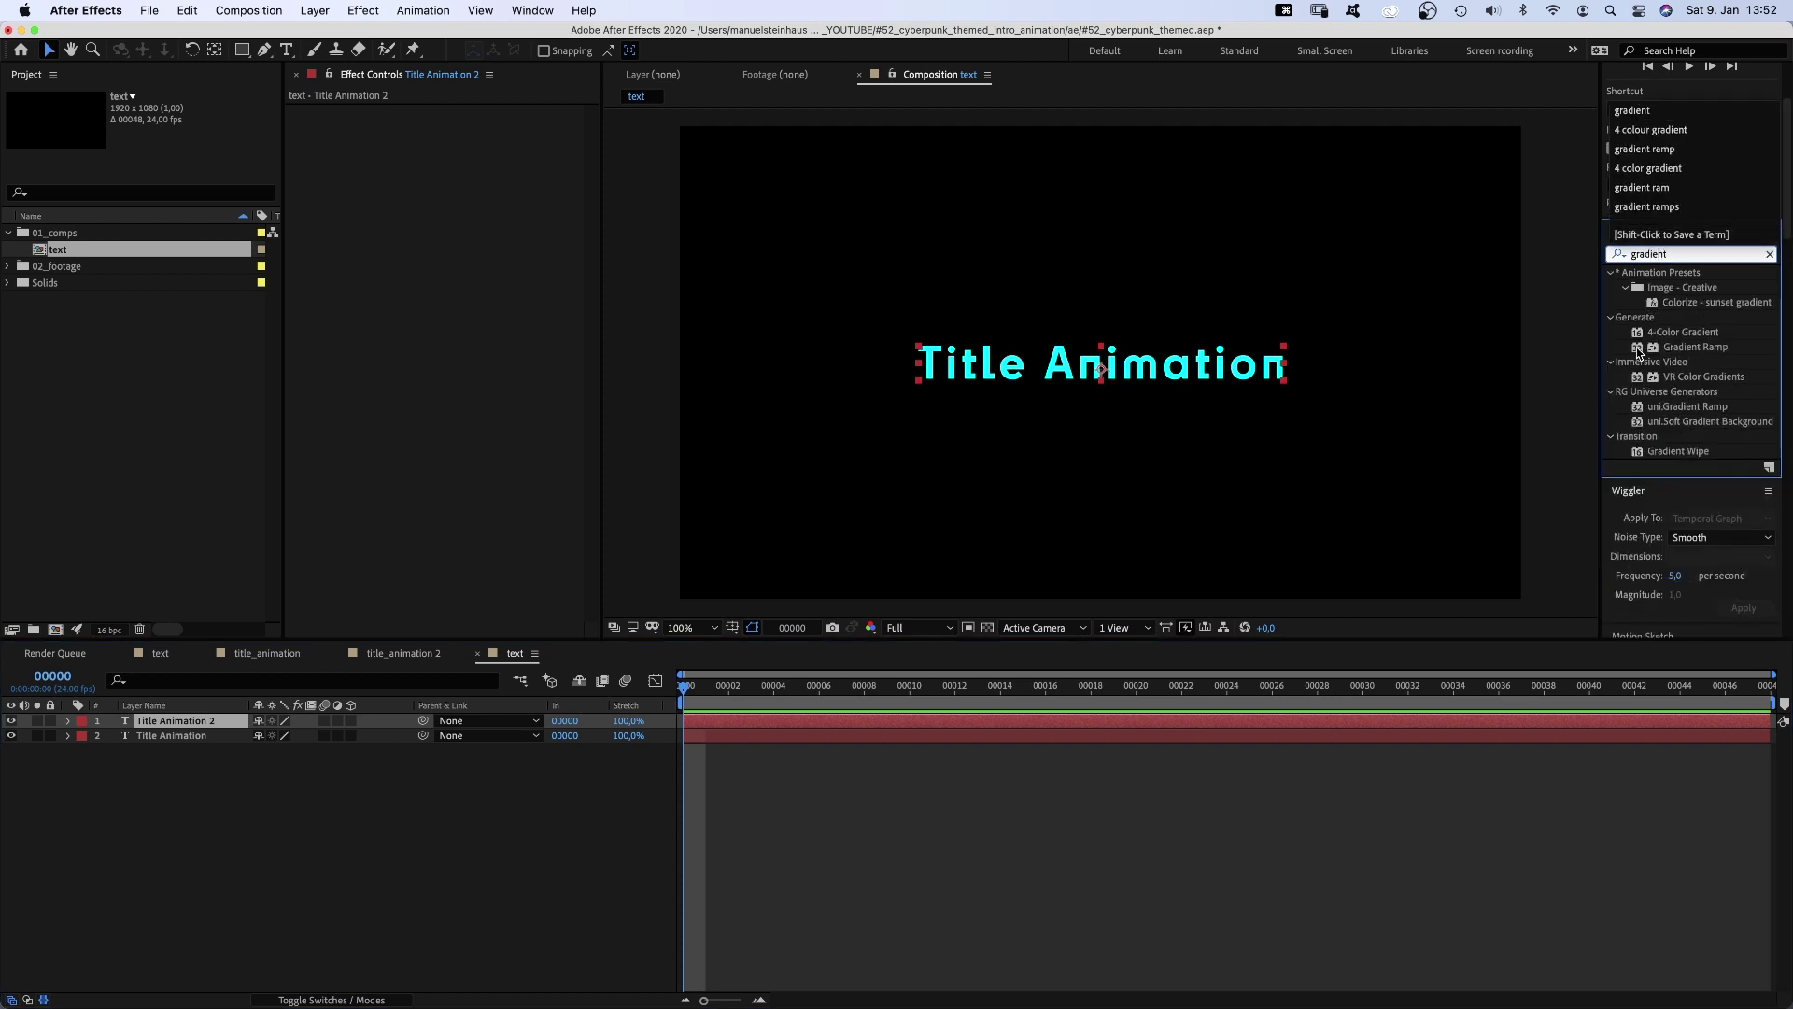
pyautogui.moveTo(1639, 352); pyautogui.dragTo(412, 280)
# - Set the gradient Start Color to pale yellow FFFFBB and the End Color to grey
pyautogui.click(465, 142)
pyautogui.moveTo(528, 483); pyautogui.dragTo(457, 403)
pyautogui.click(673, 422)
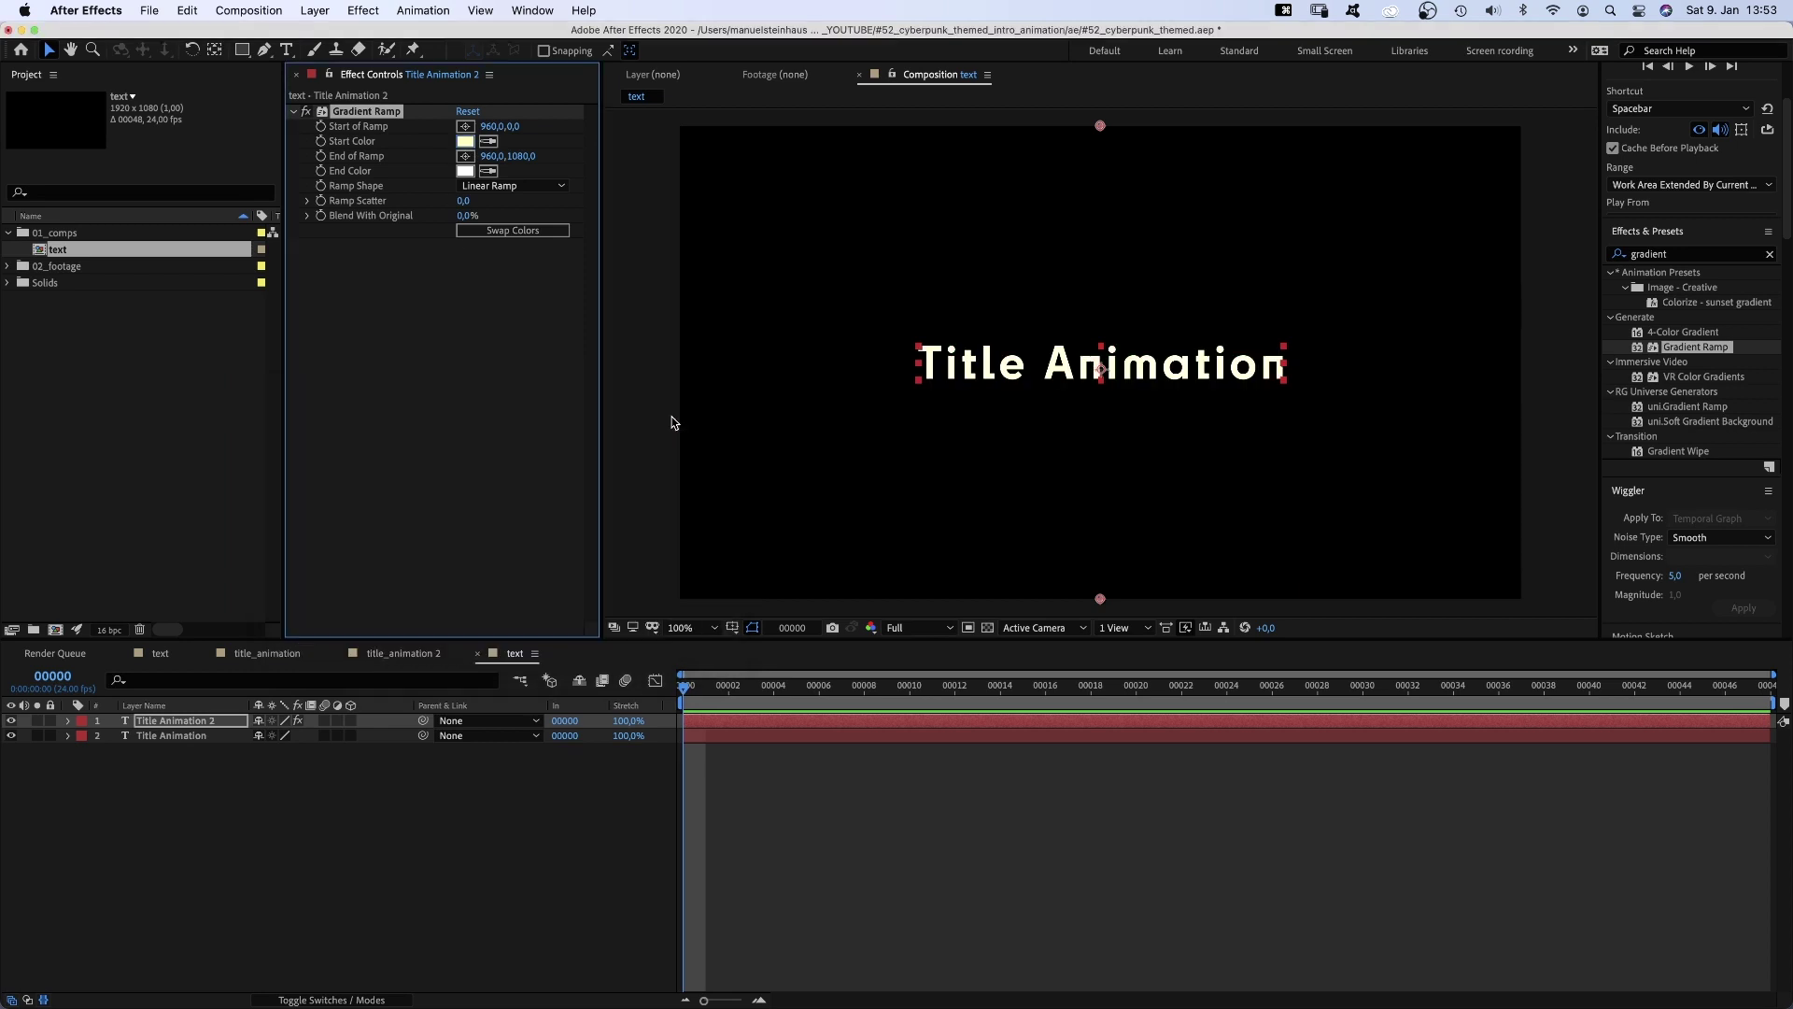
pyautogui.click(465, 172)
pyautogui.moveTo(494, 540); pyautogui.dragTo(381, 565)
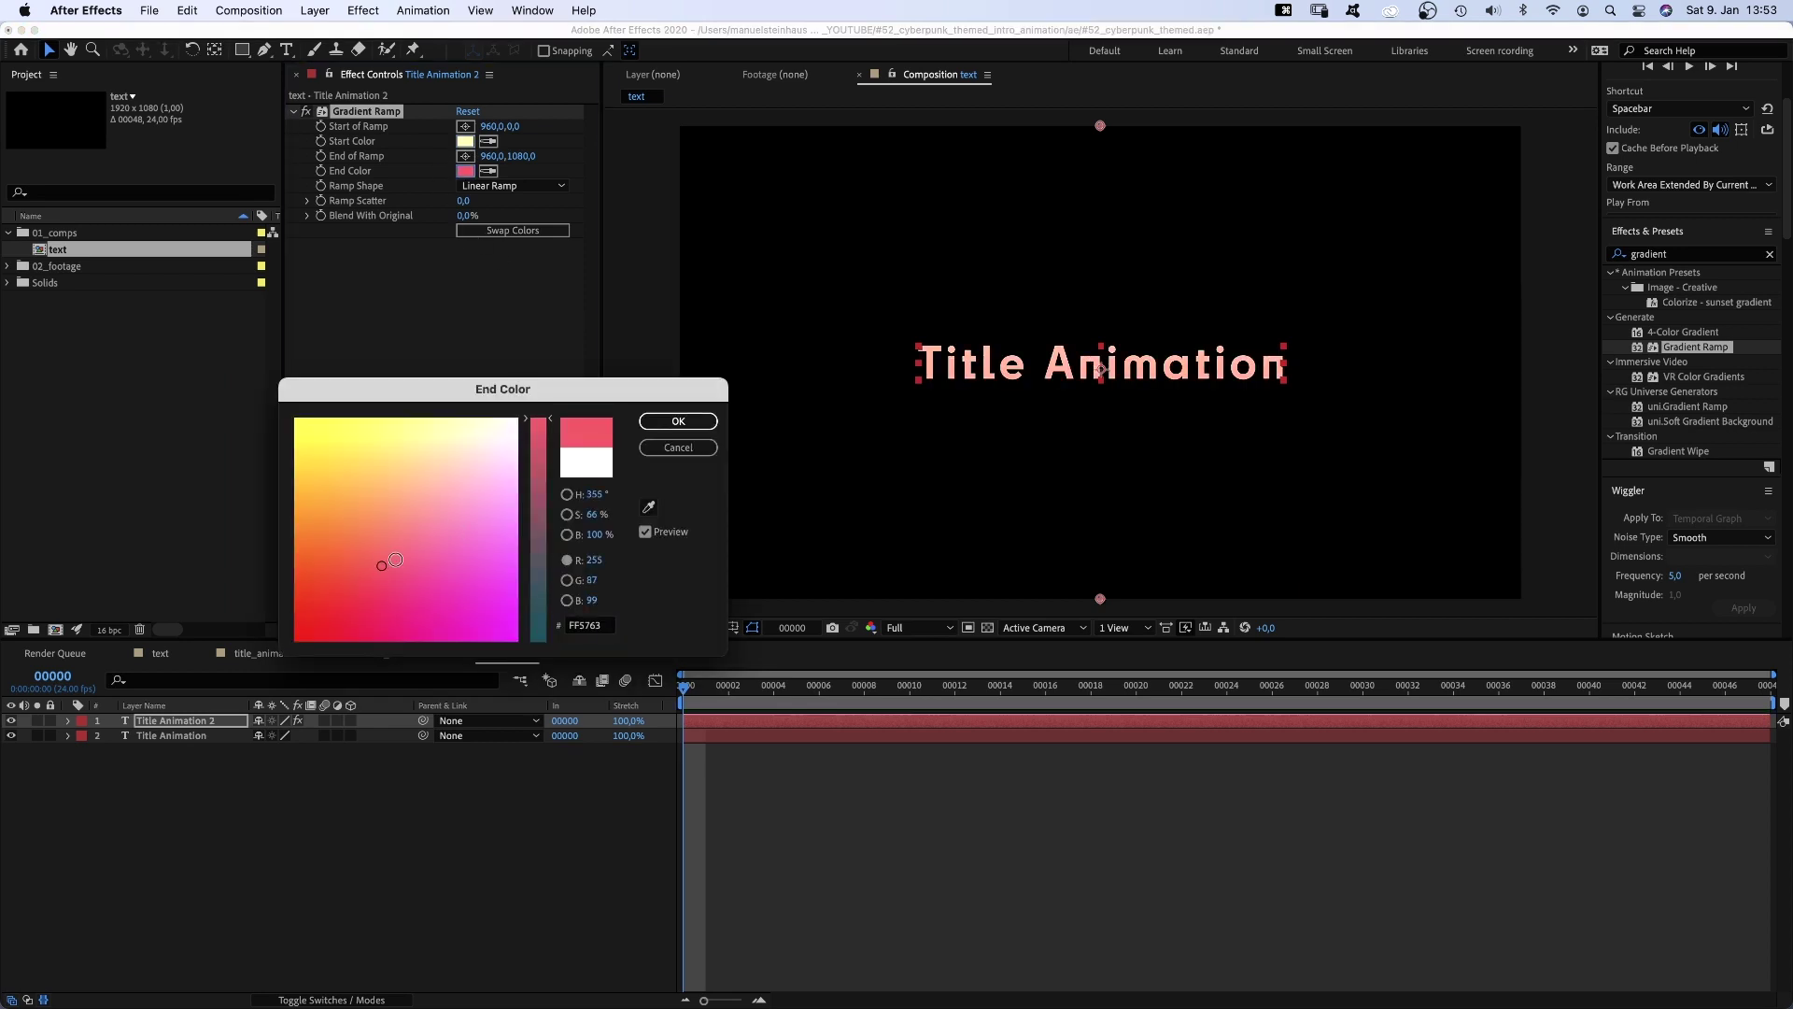
pyautogui.moveTo(542, 512); pyautogui.dragTo(536, 567)
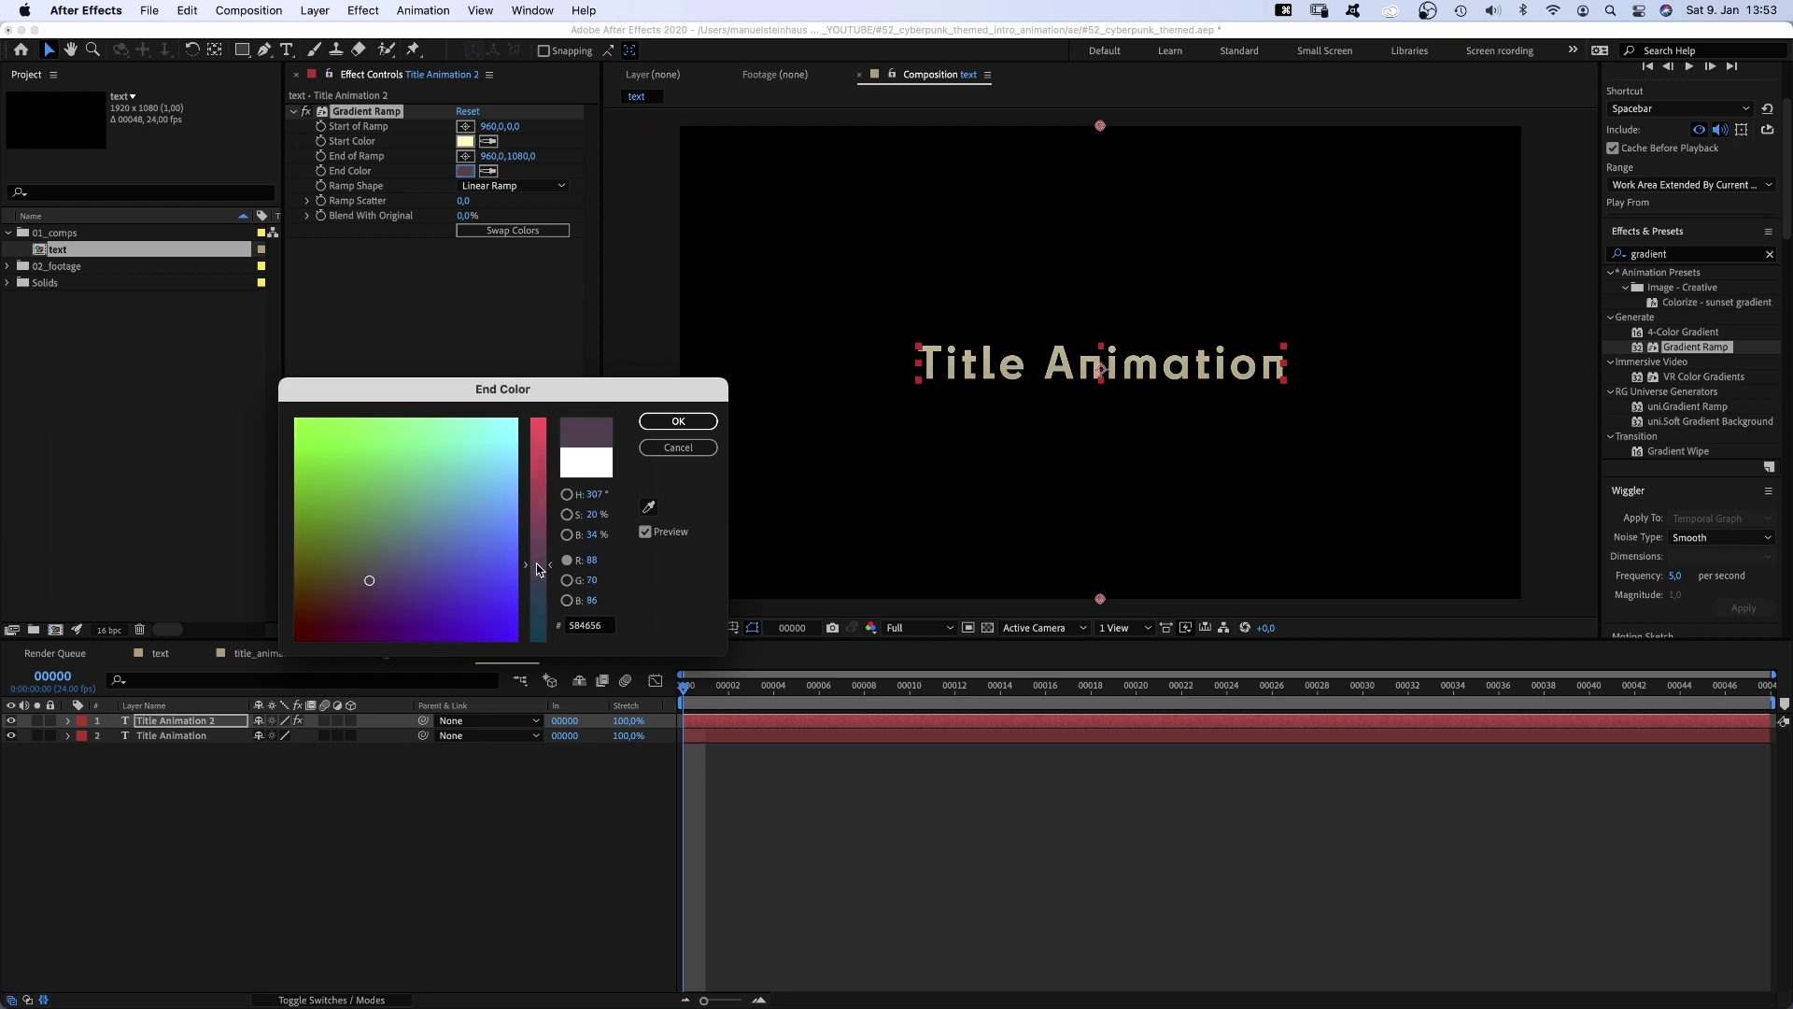
pyautogui.click(661, 425)
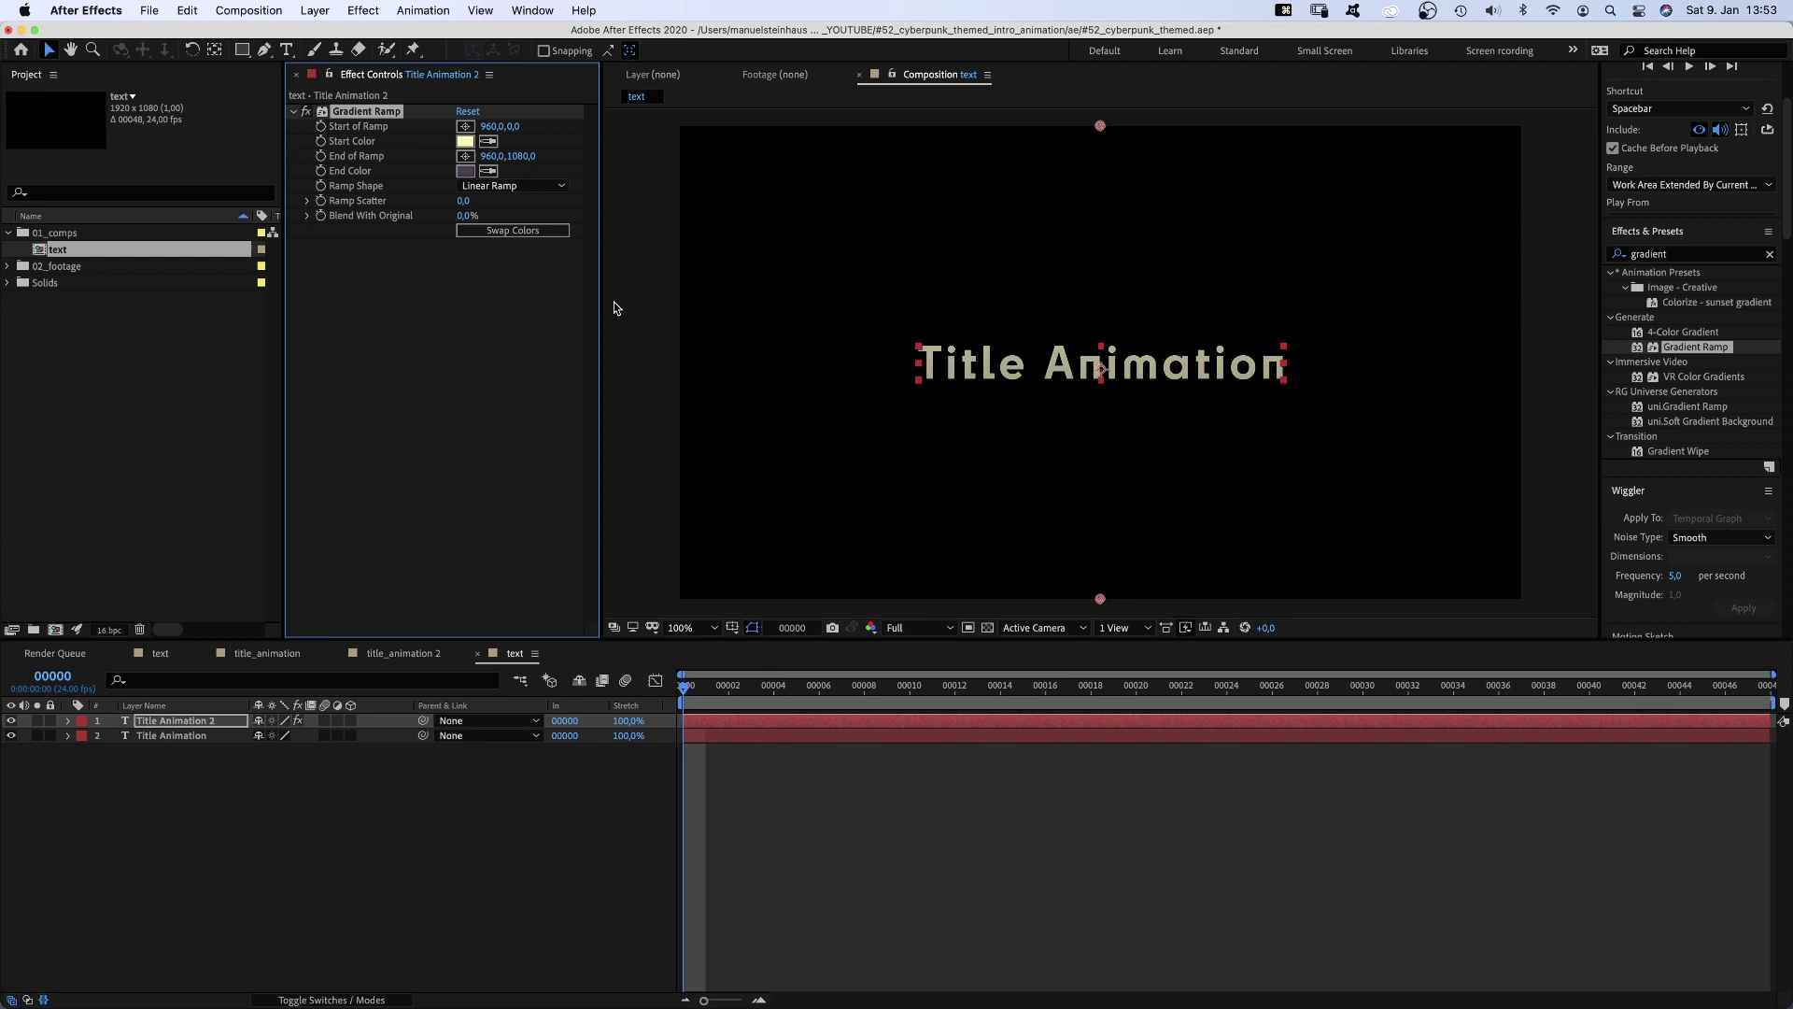
# - Move the gradient start point down onto the text and darken the end colour further
pyautogui.moveTo(562, 127); pyautogui.dragTo(473, 157)
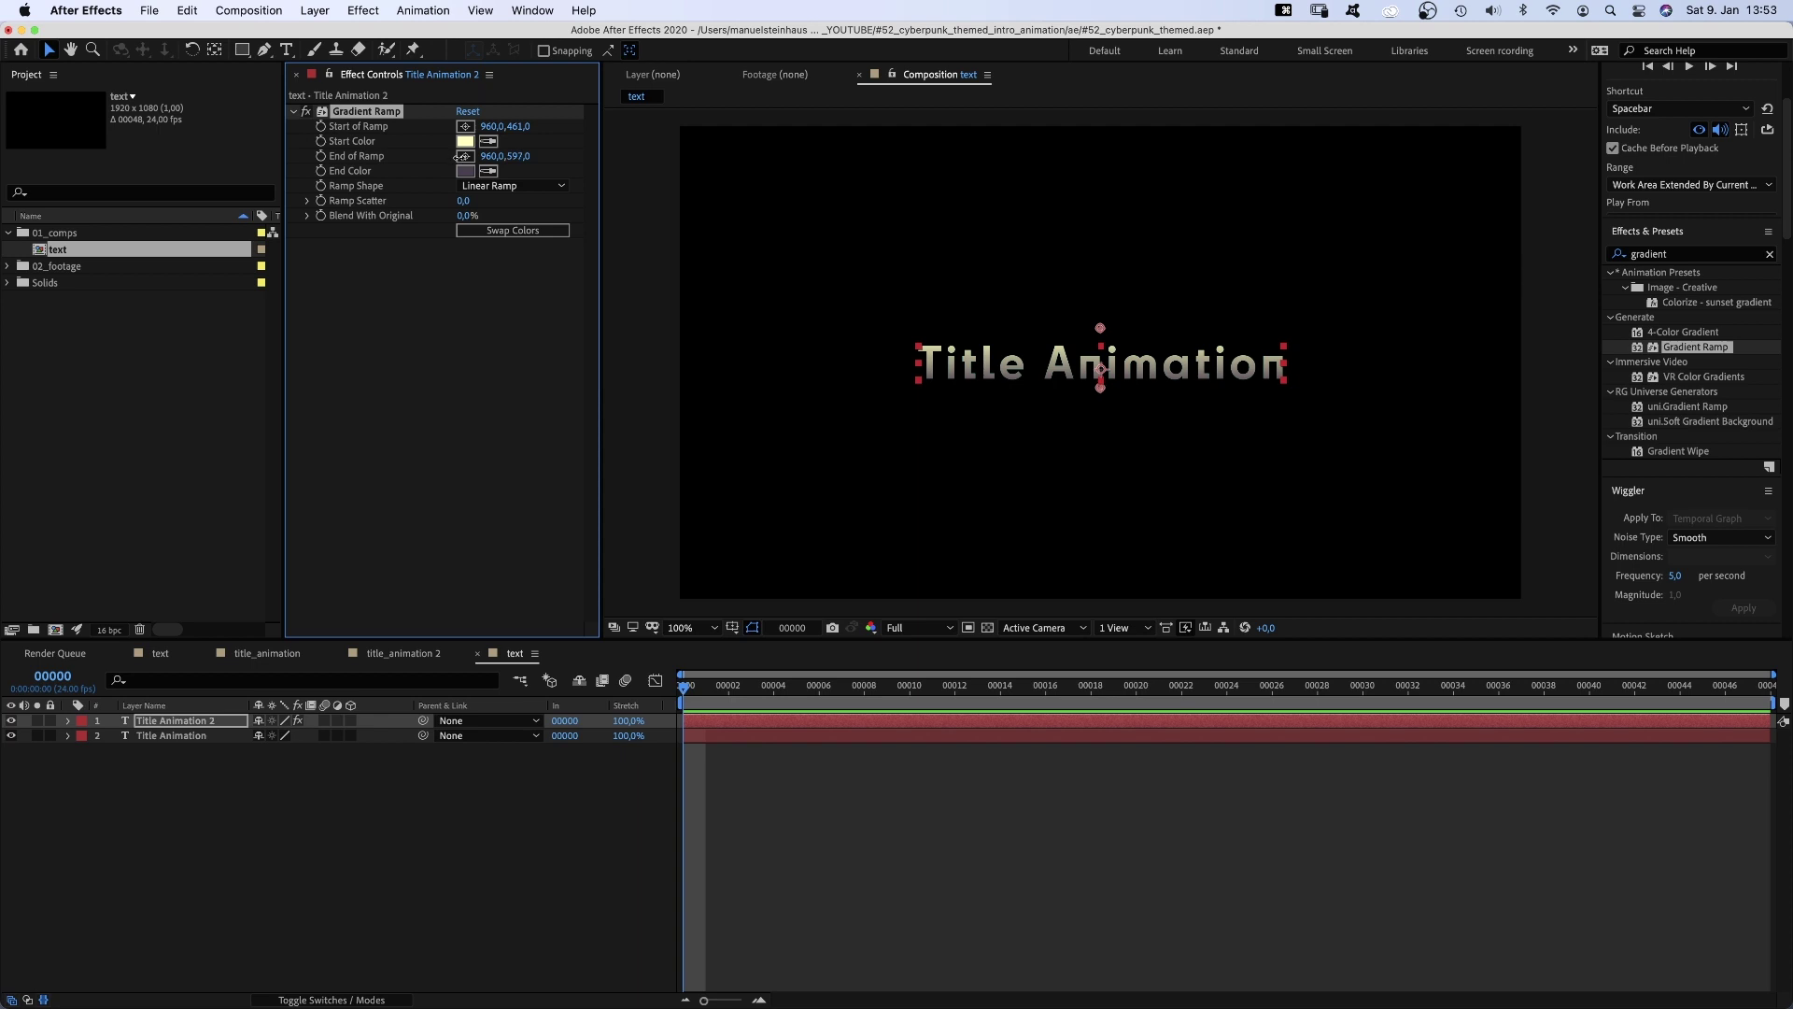
pyautogui.click(465, 171)
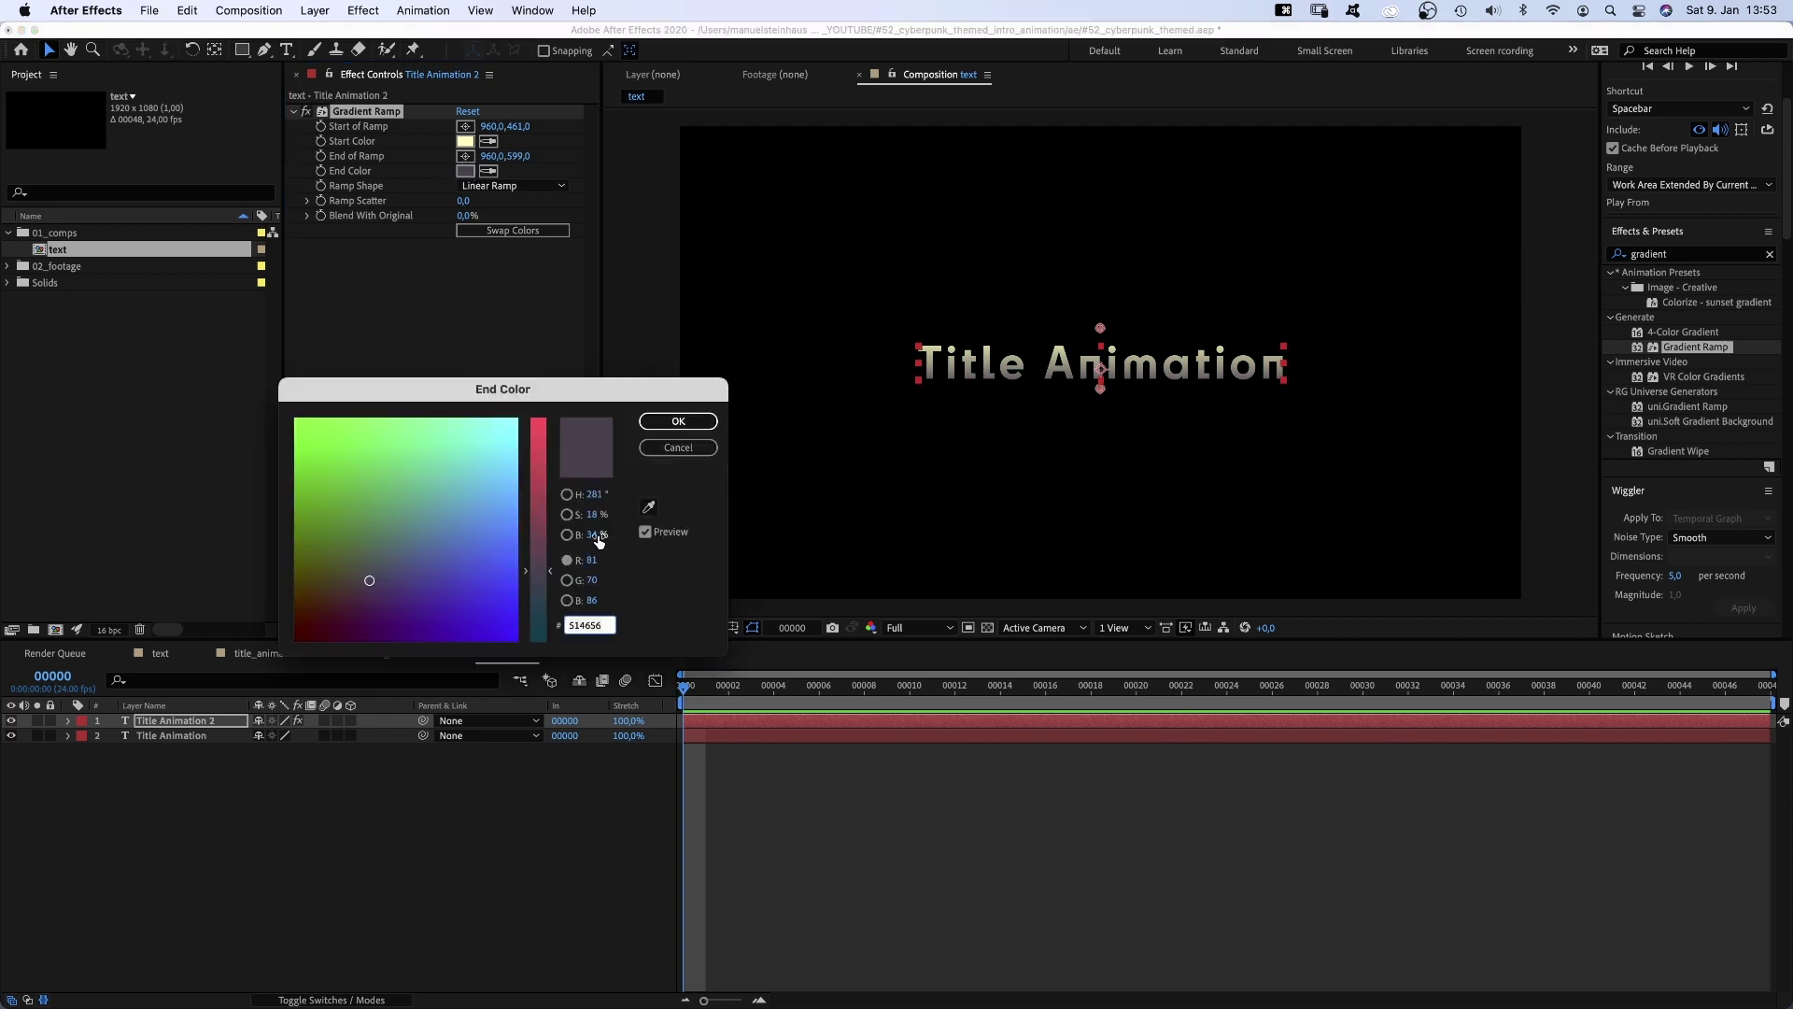
pyautogui.moveTo(591, 534); pyautogui.dragTo(576, 532)
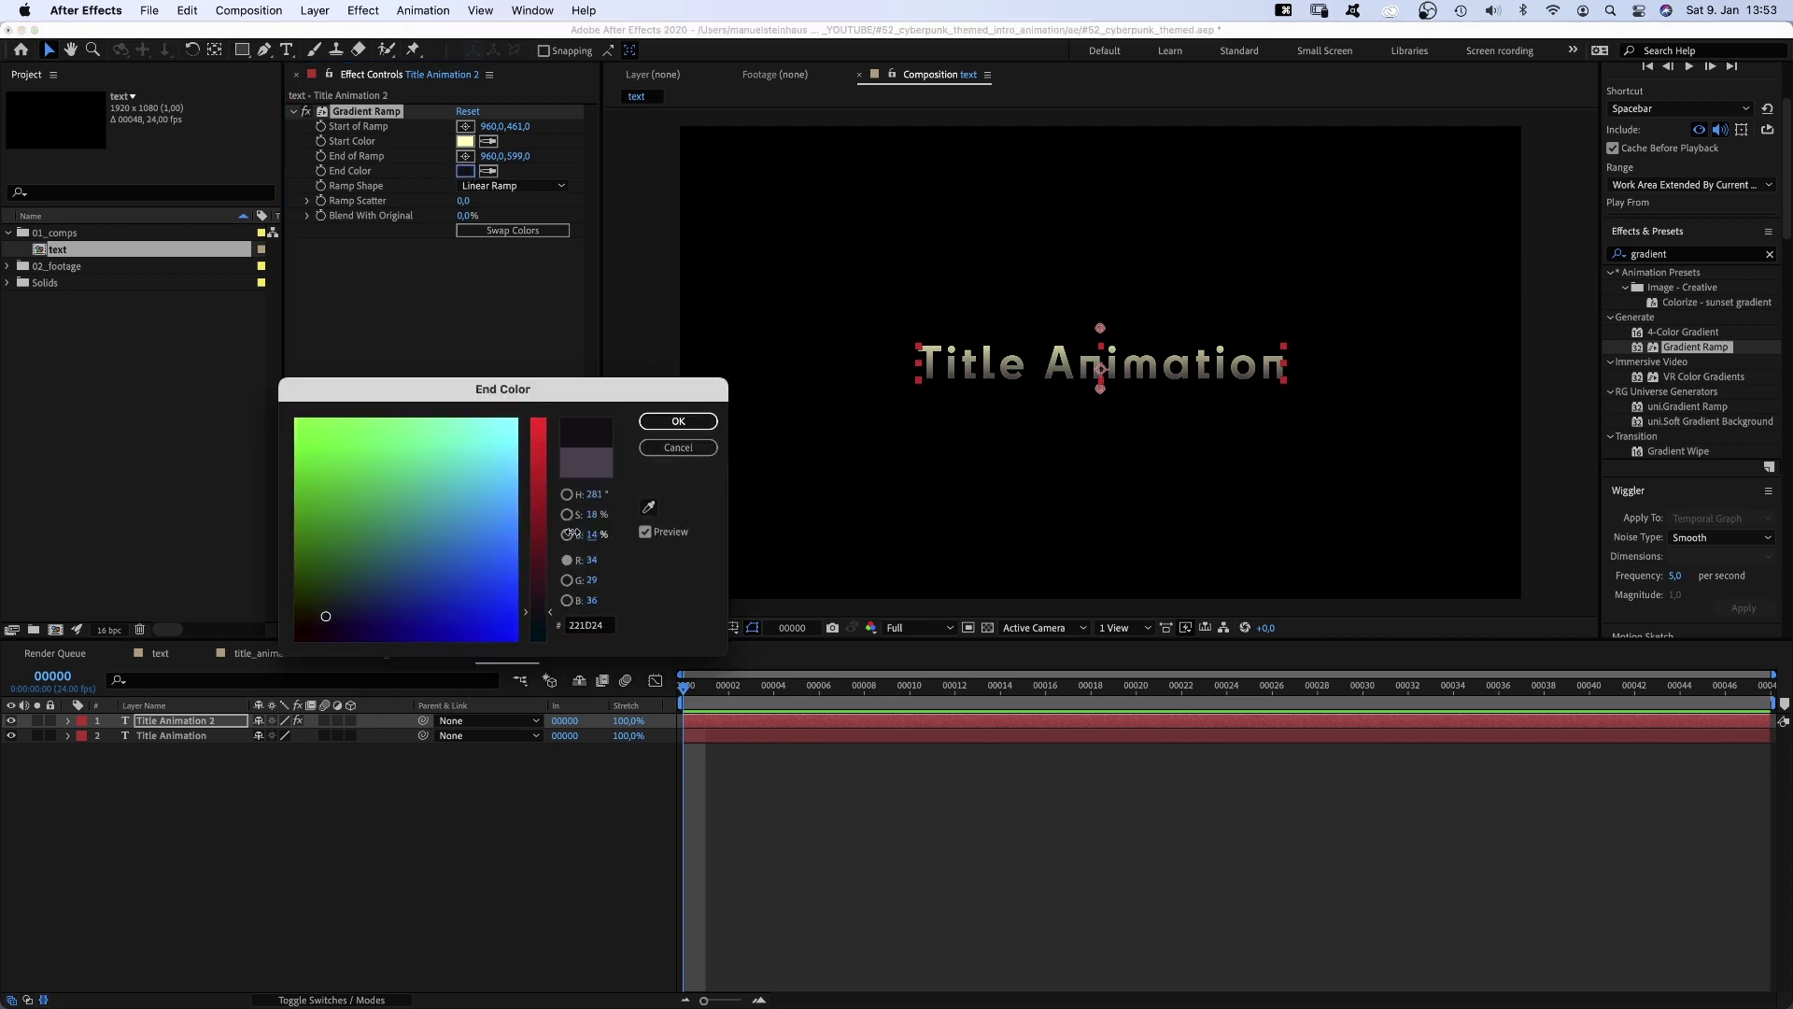
pyautogui.click(678, 421)
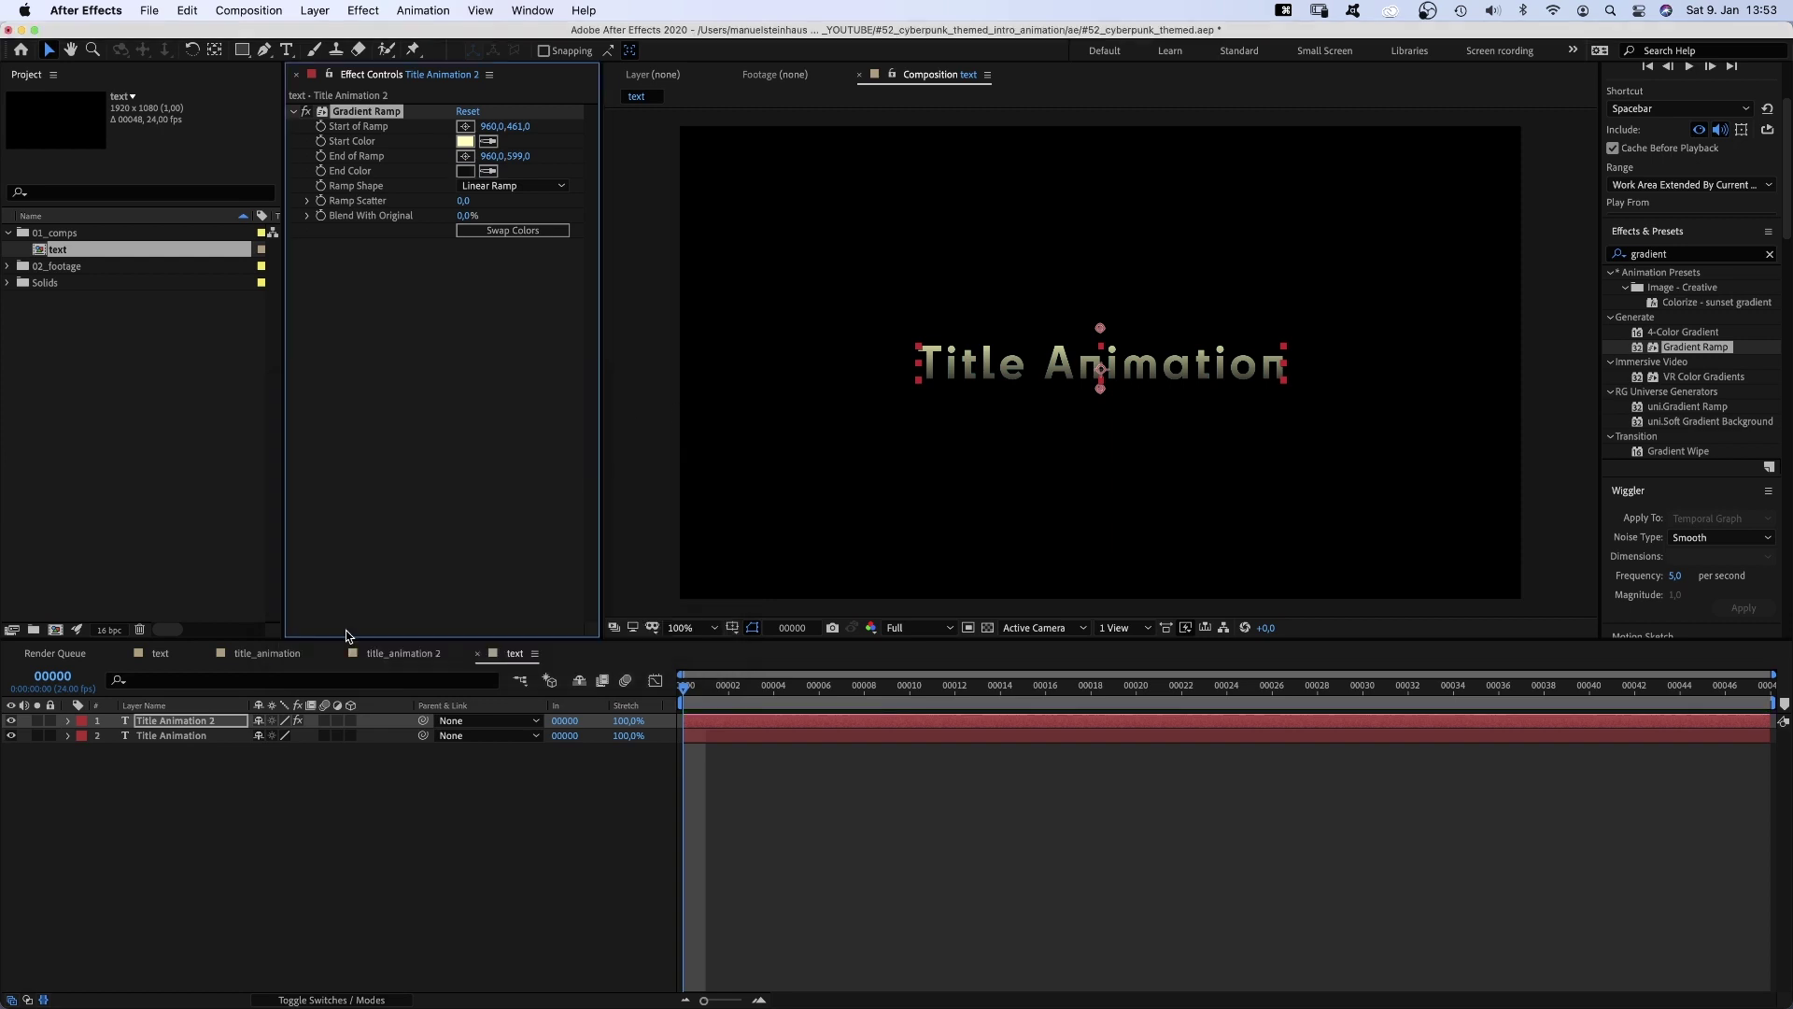
# - Apply Glow to the original Title Animation layer with a radius of 20
pyautogui.click(175, 738)
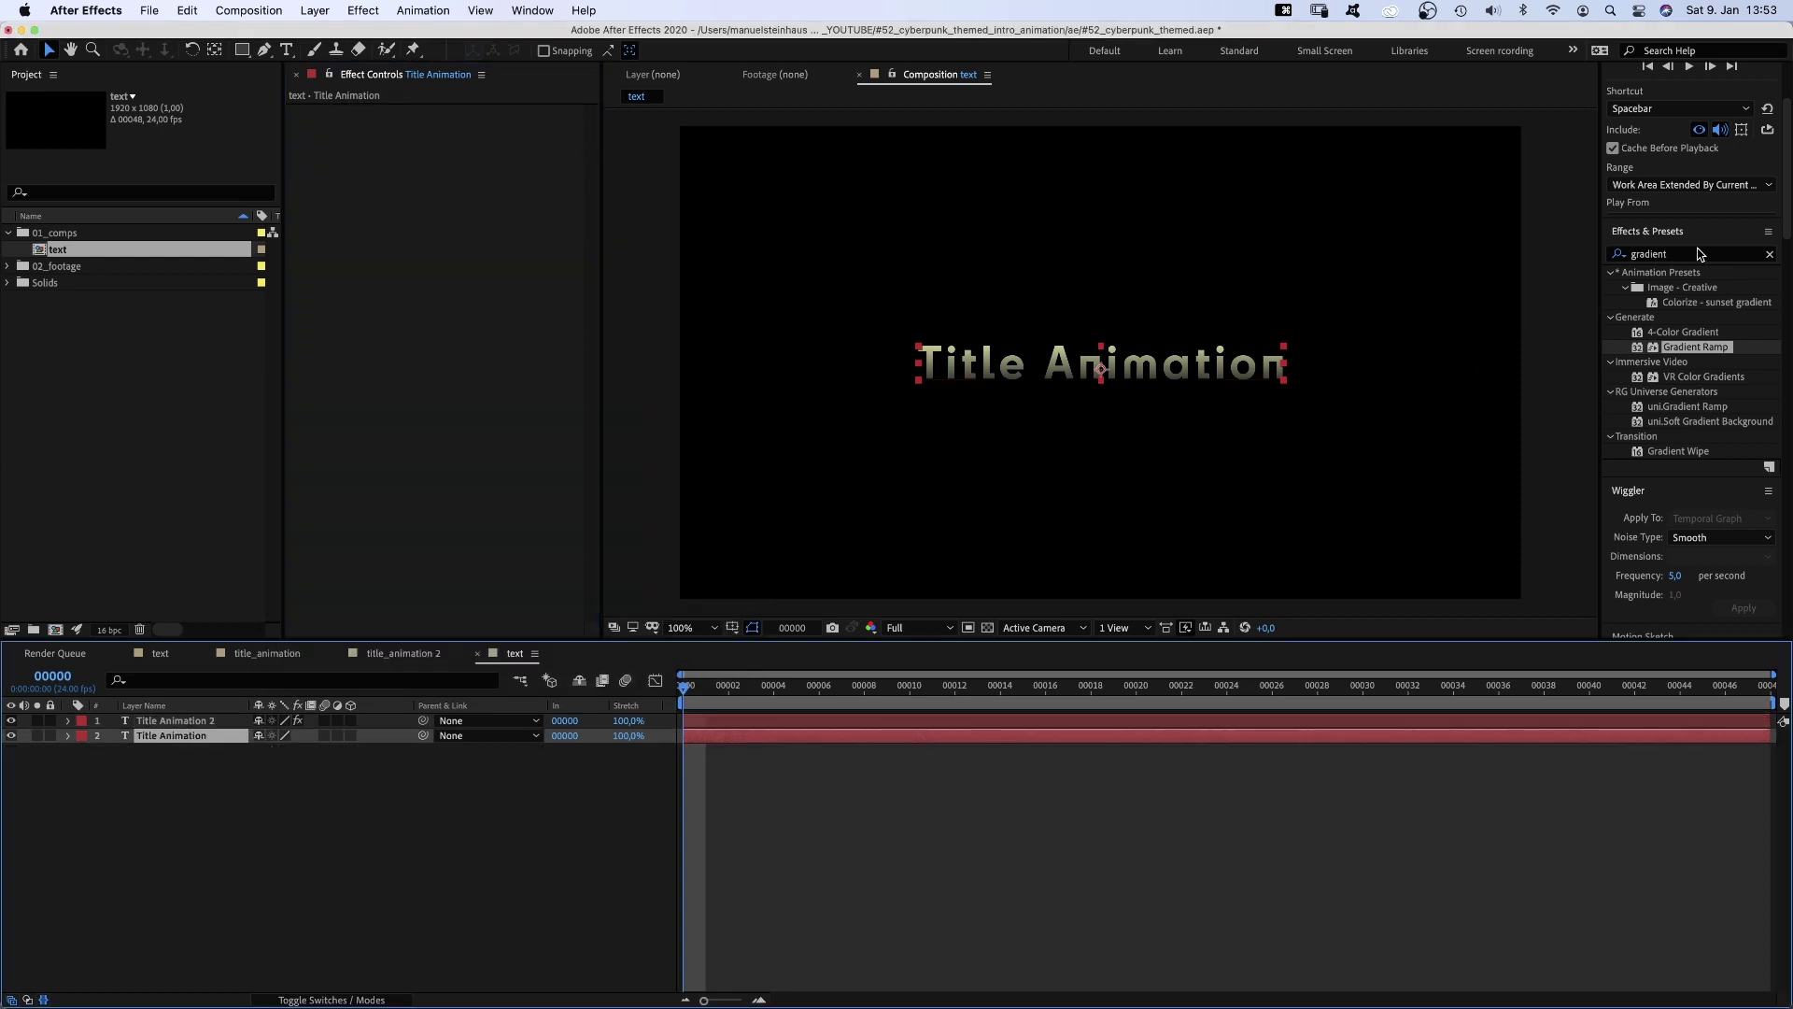
pyautogui.click(1698, 254)
pyautogui.write('glow')
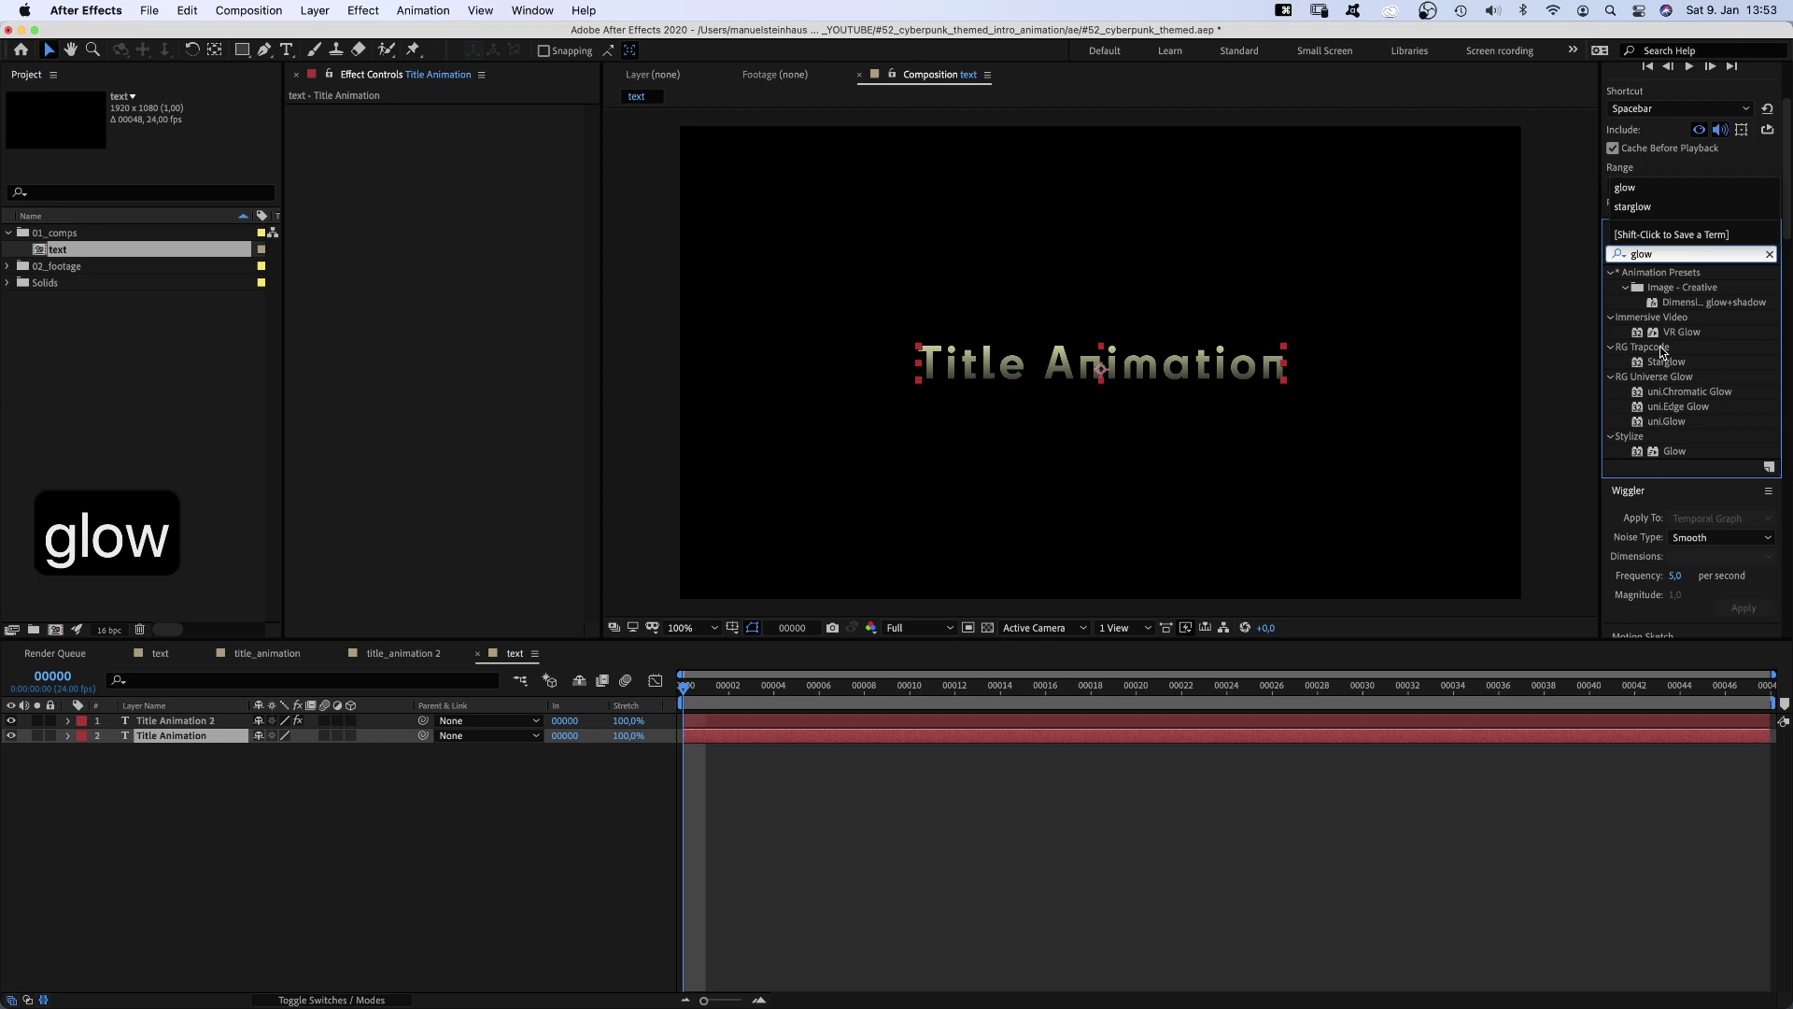
pyautogui.click(1636, 453)
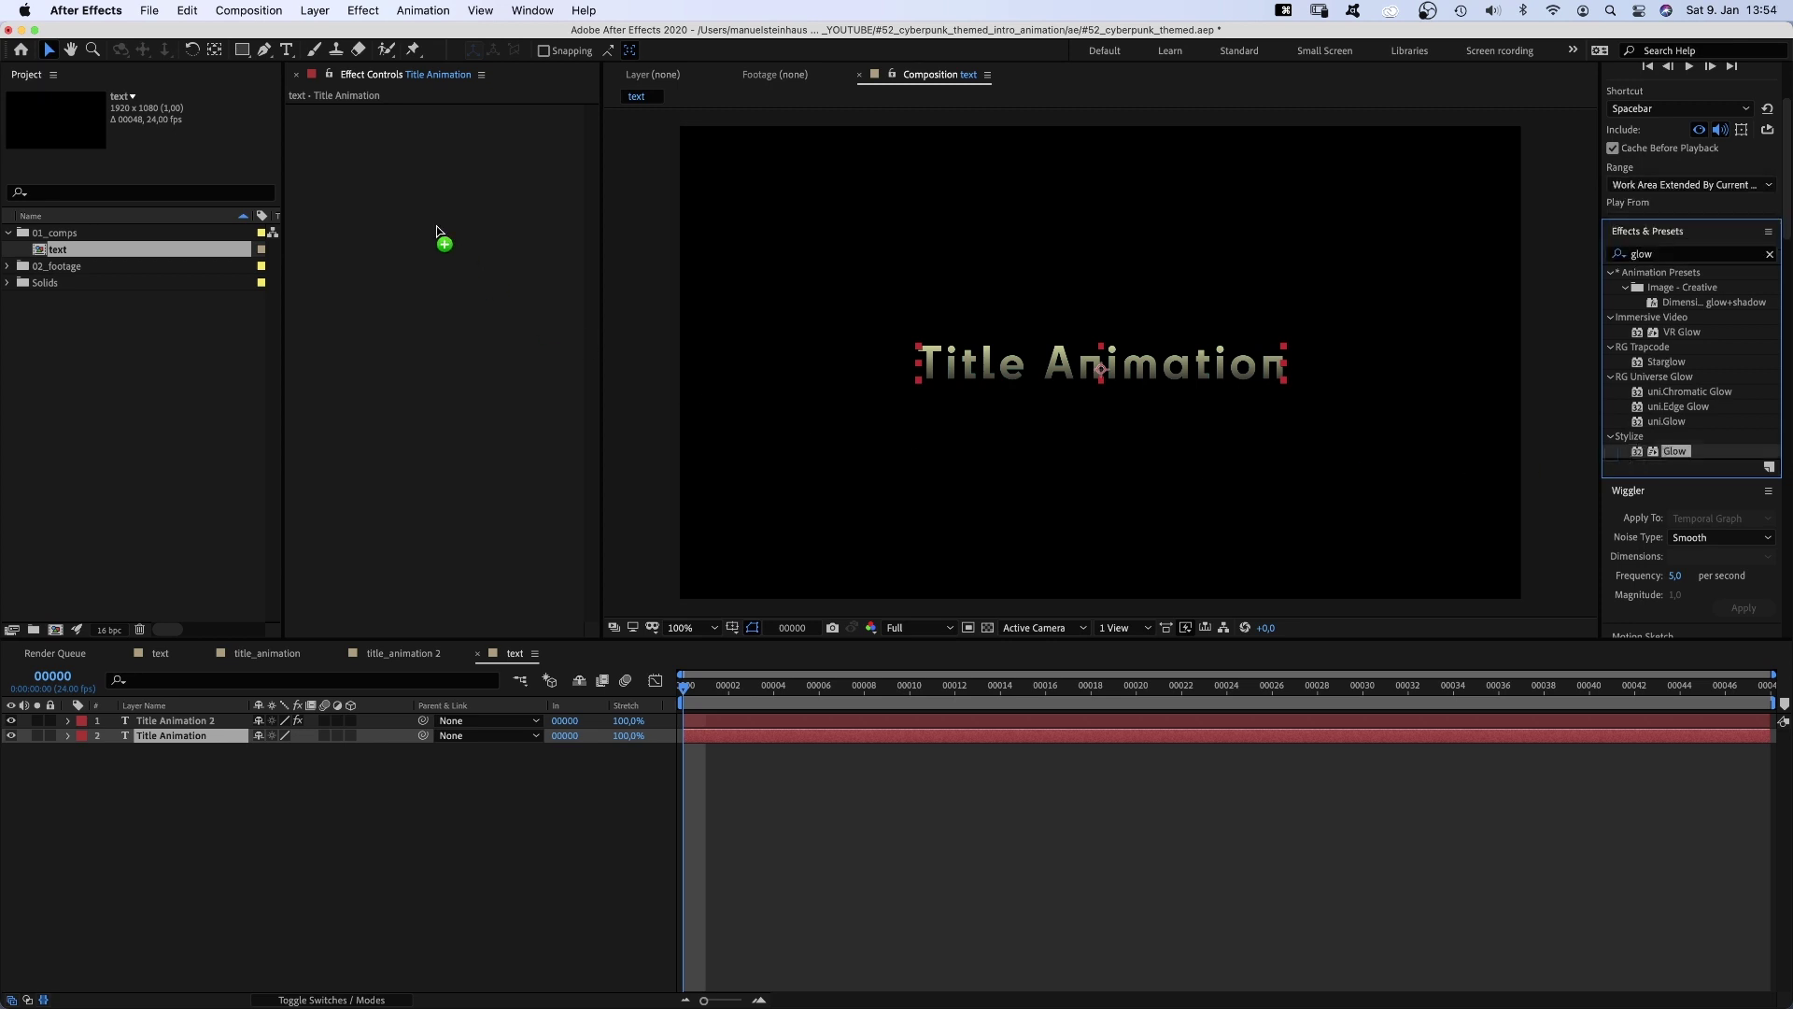
pyautogui.moveTo(425, 221); pyautogui.dragTo(425, 222)
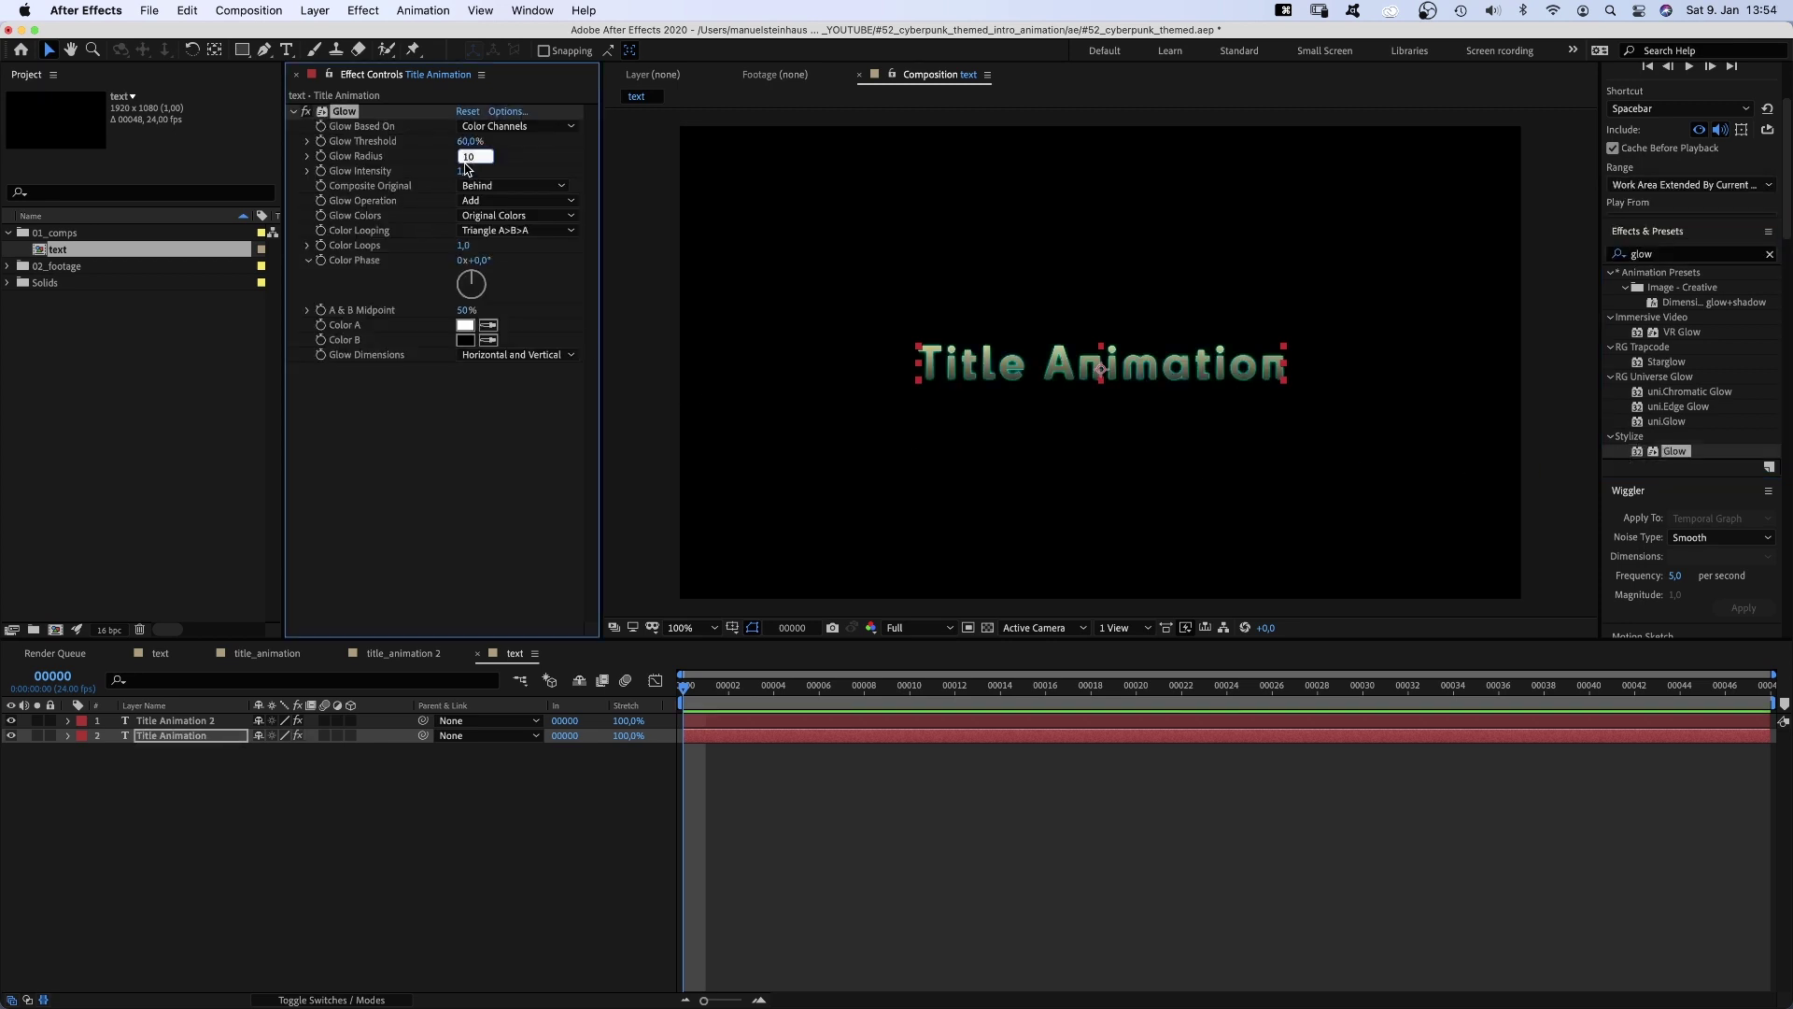
pyautogui.write('20')
pyautogui.press('Return')
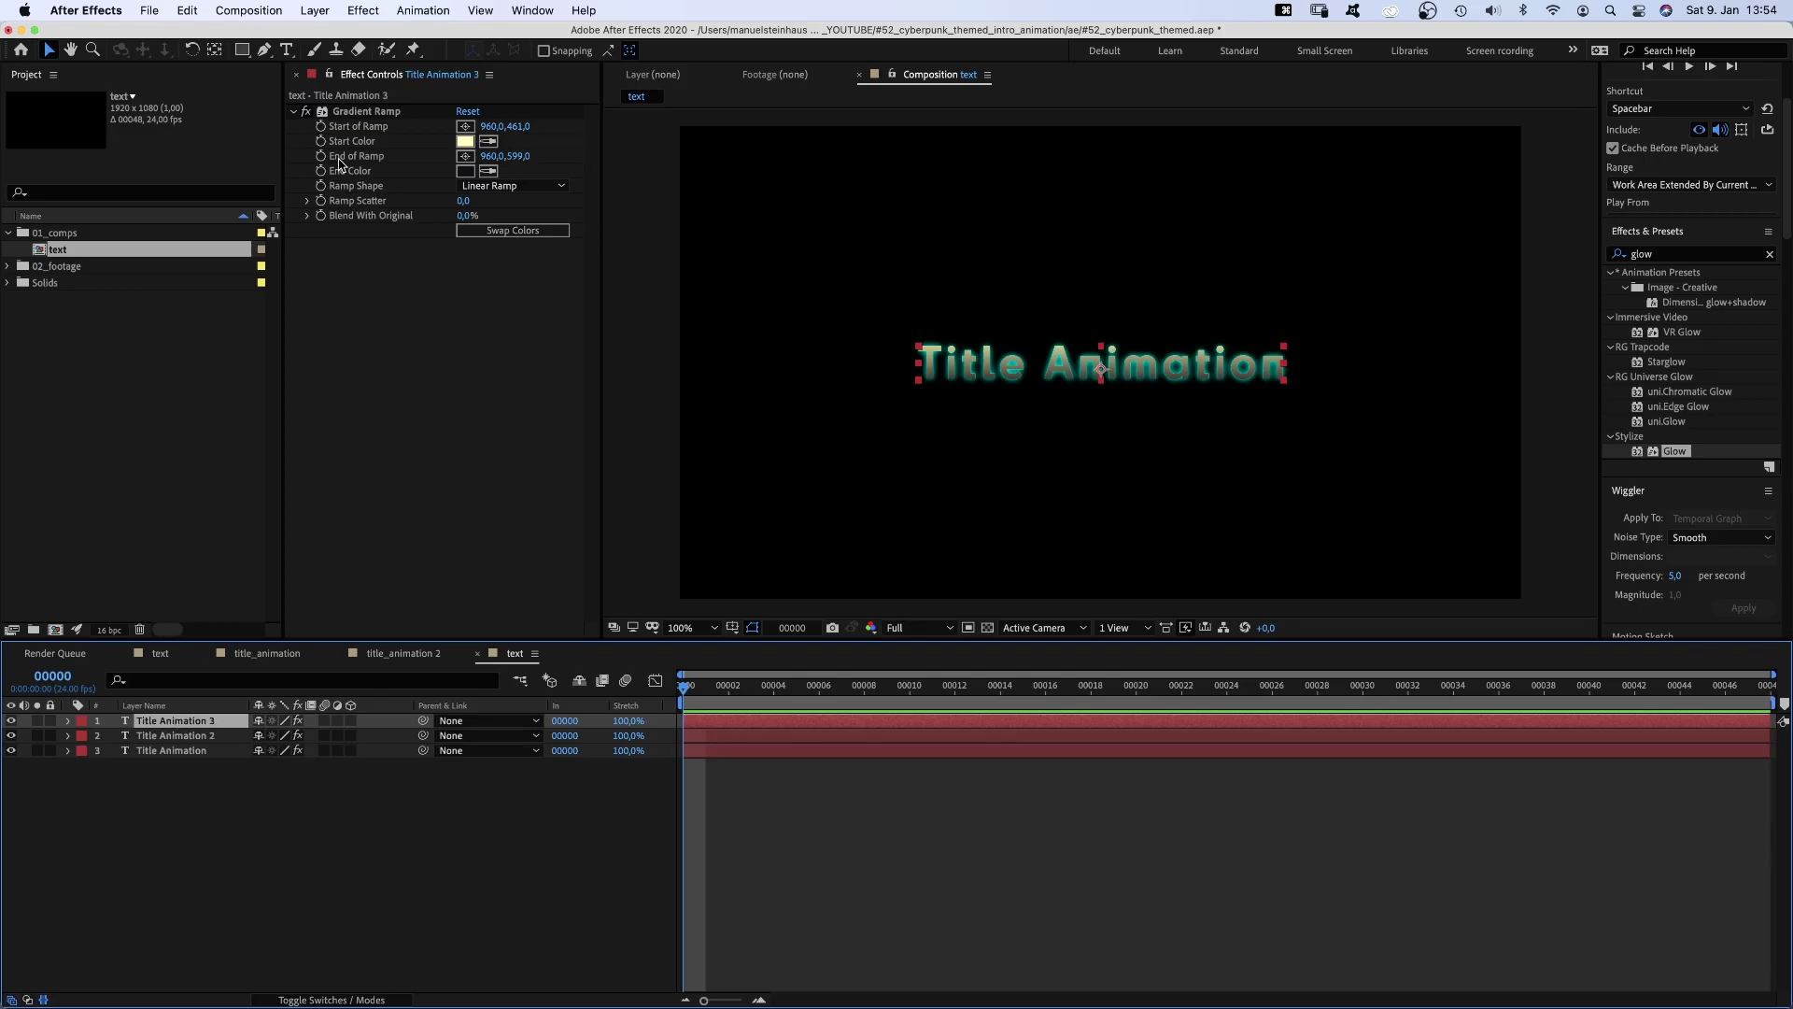
# - Strip the gradient from Title Animation 3, make it a 1 px outline, and duplicate it with solid fill
pyautogui.click(362, 112)
pyautogui.press('BackSpace')
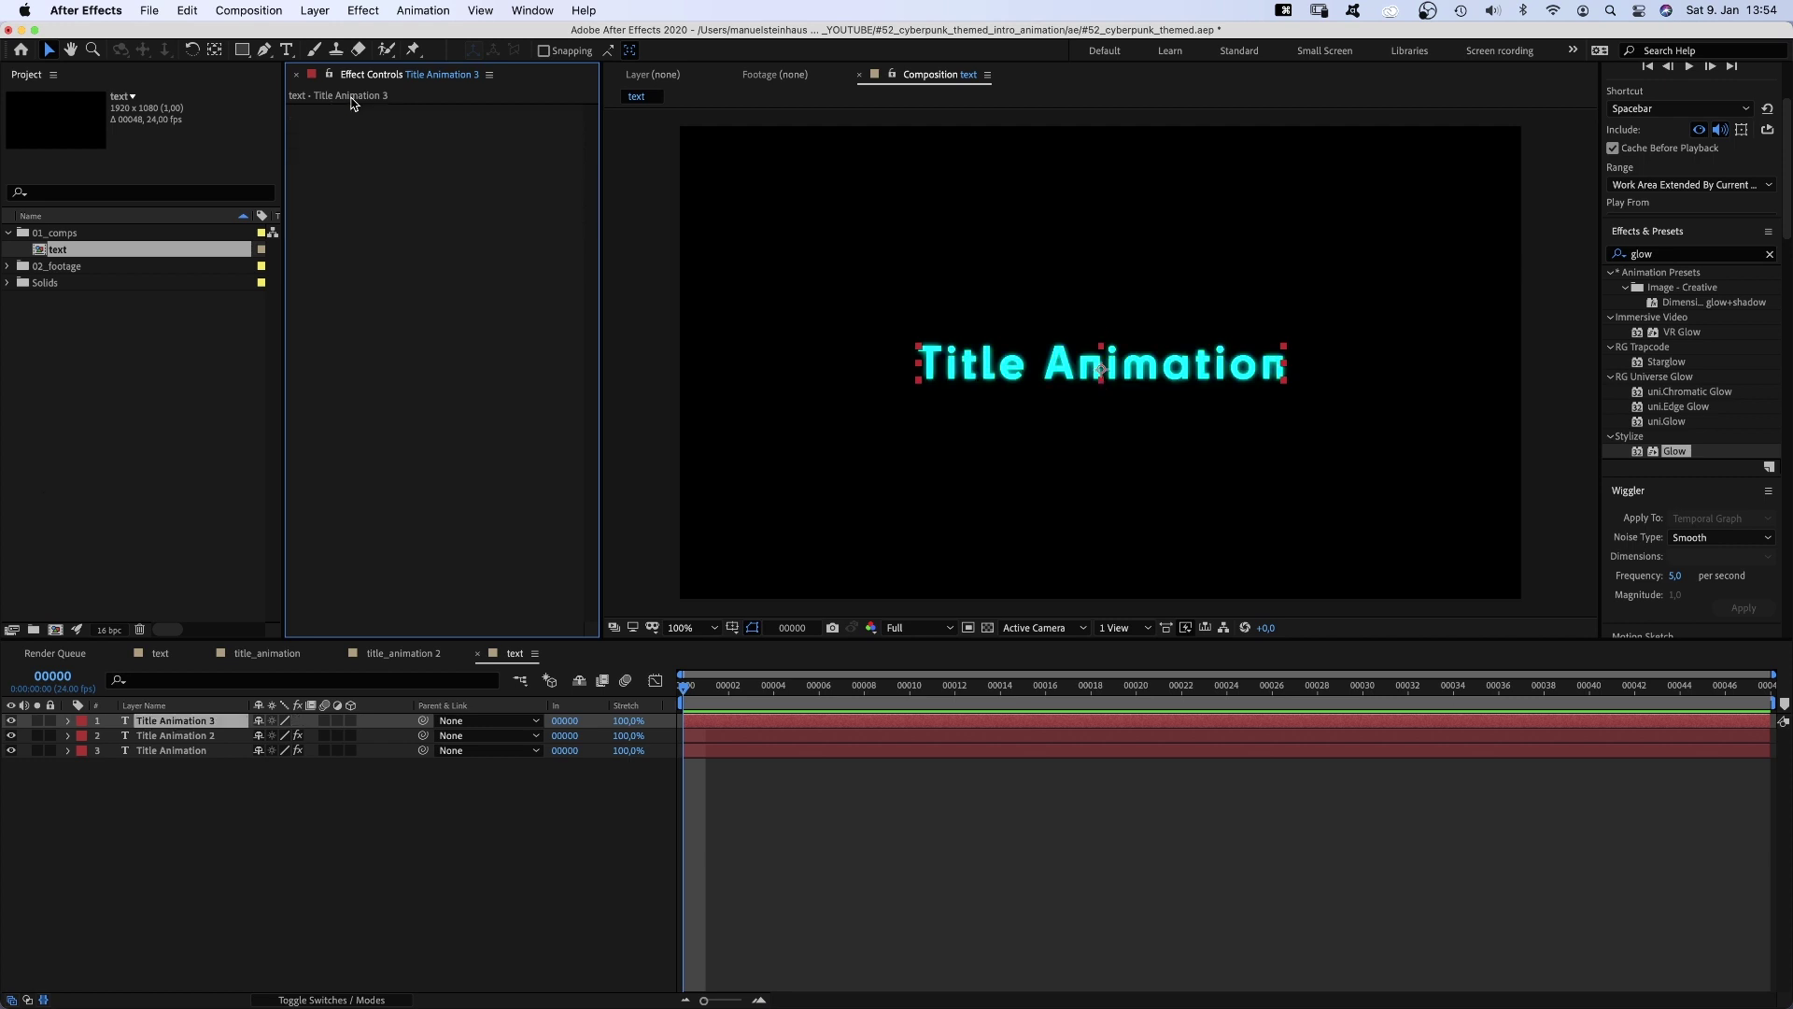
pyautogui.scroll(-15, 1672, 346)
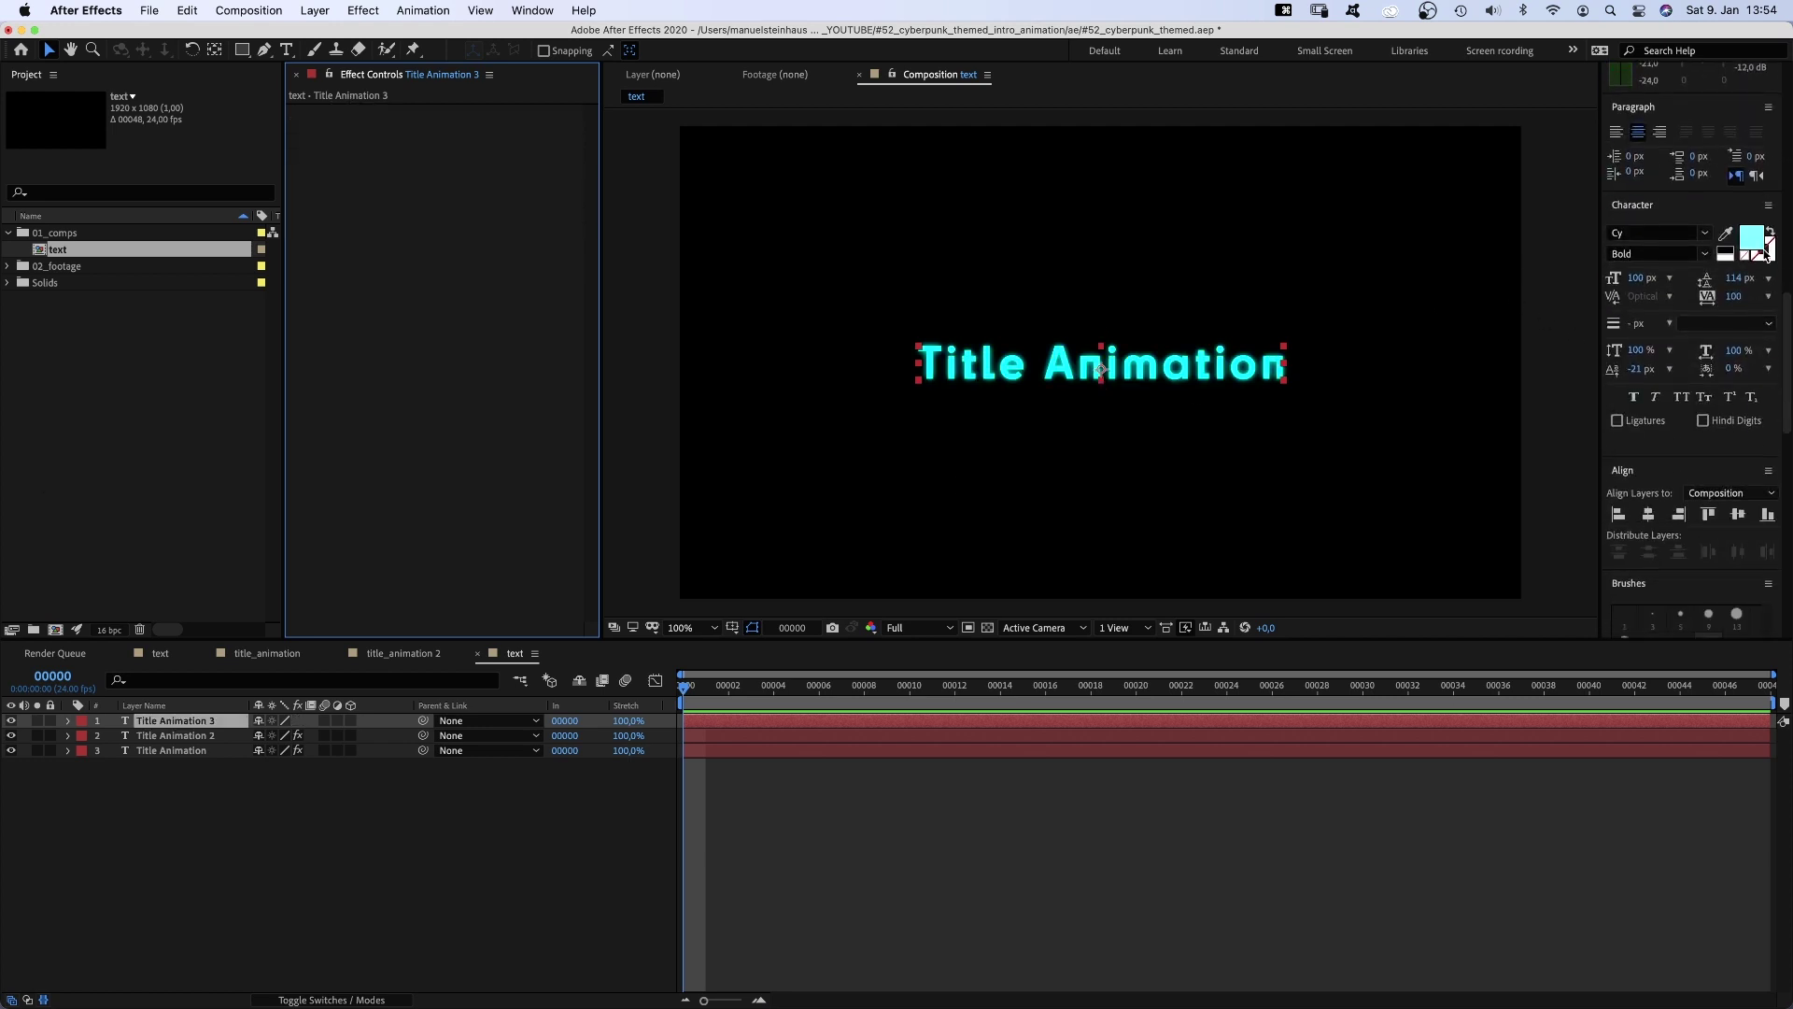
pyautogui.click(1772, 232)
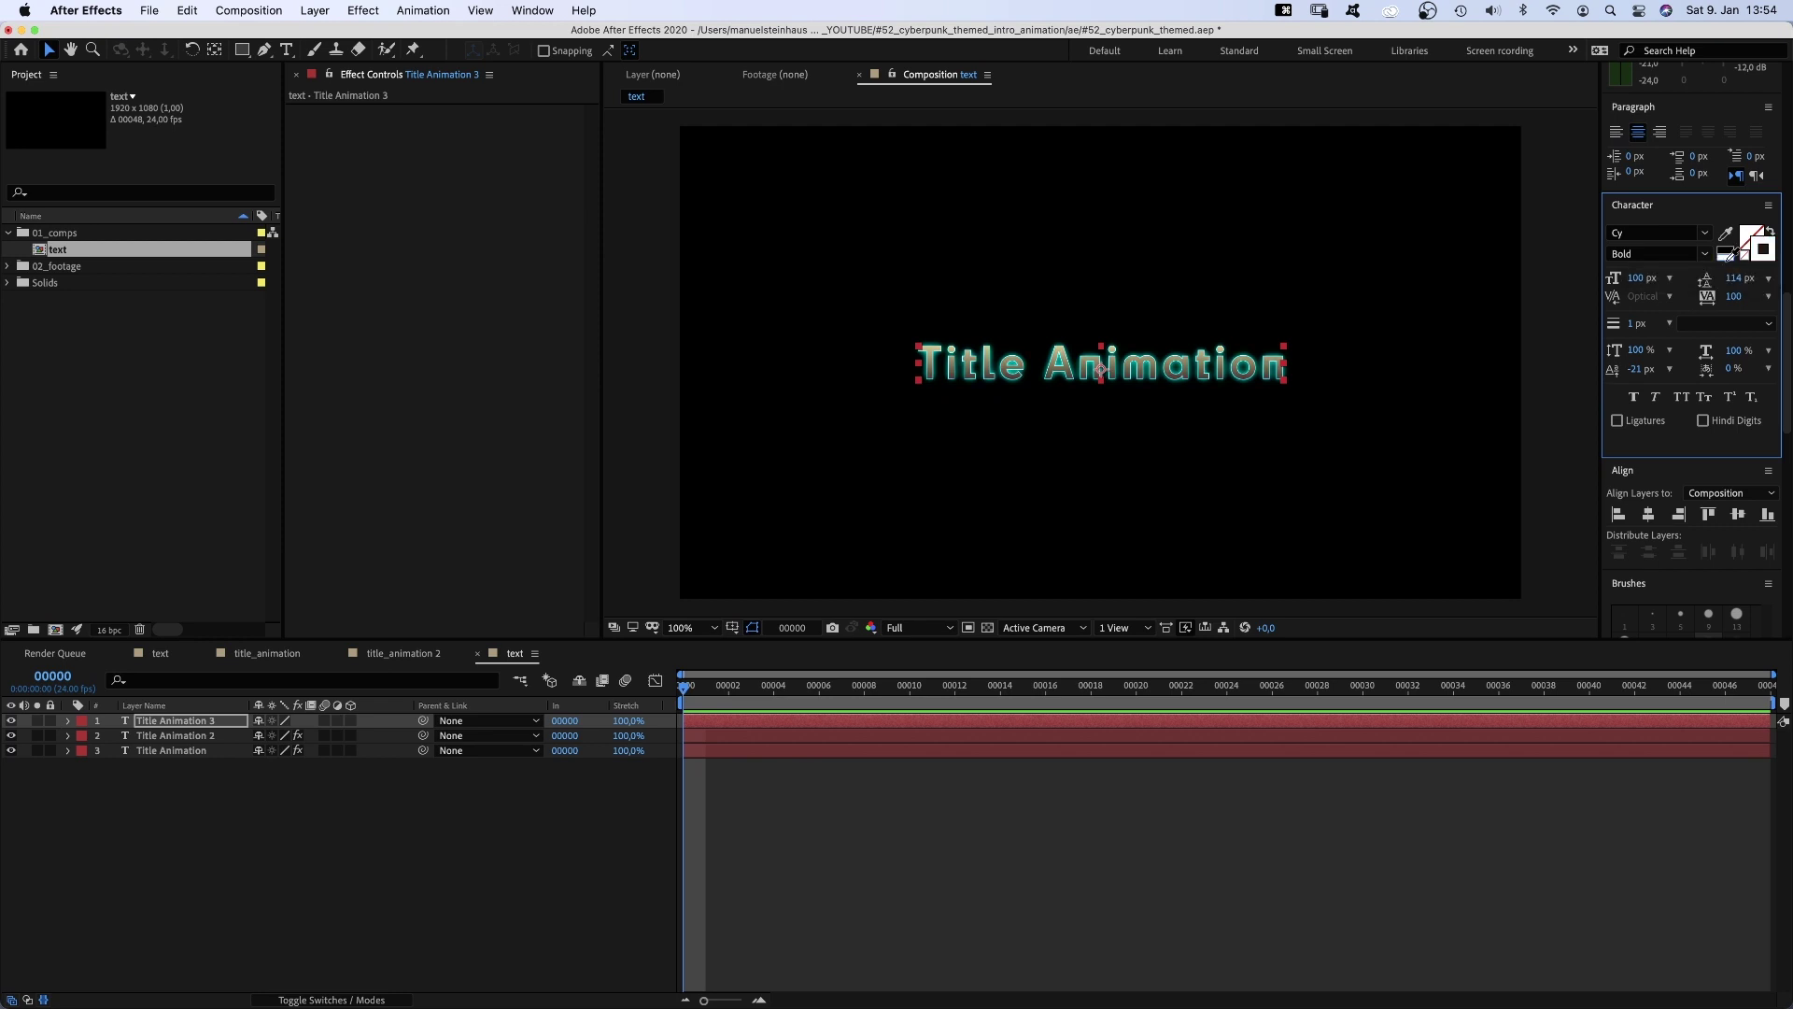
pyautogui.write('1')
pyautogui.press('Return')
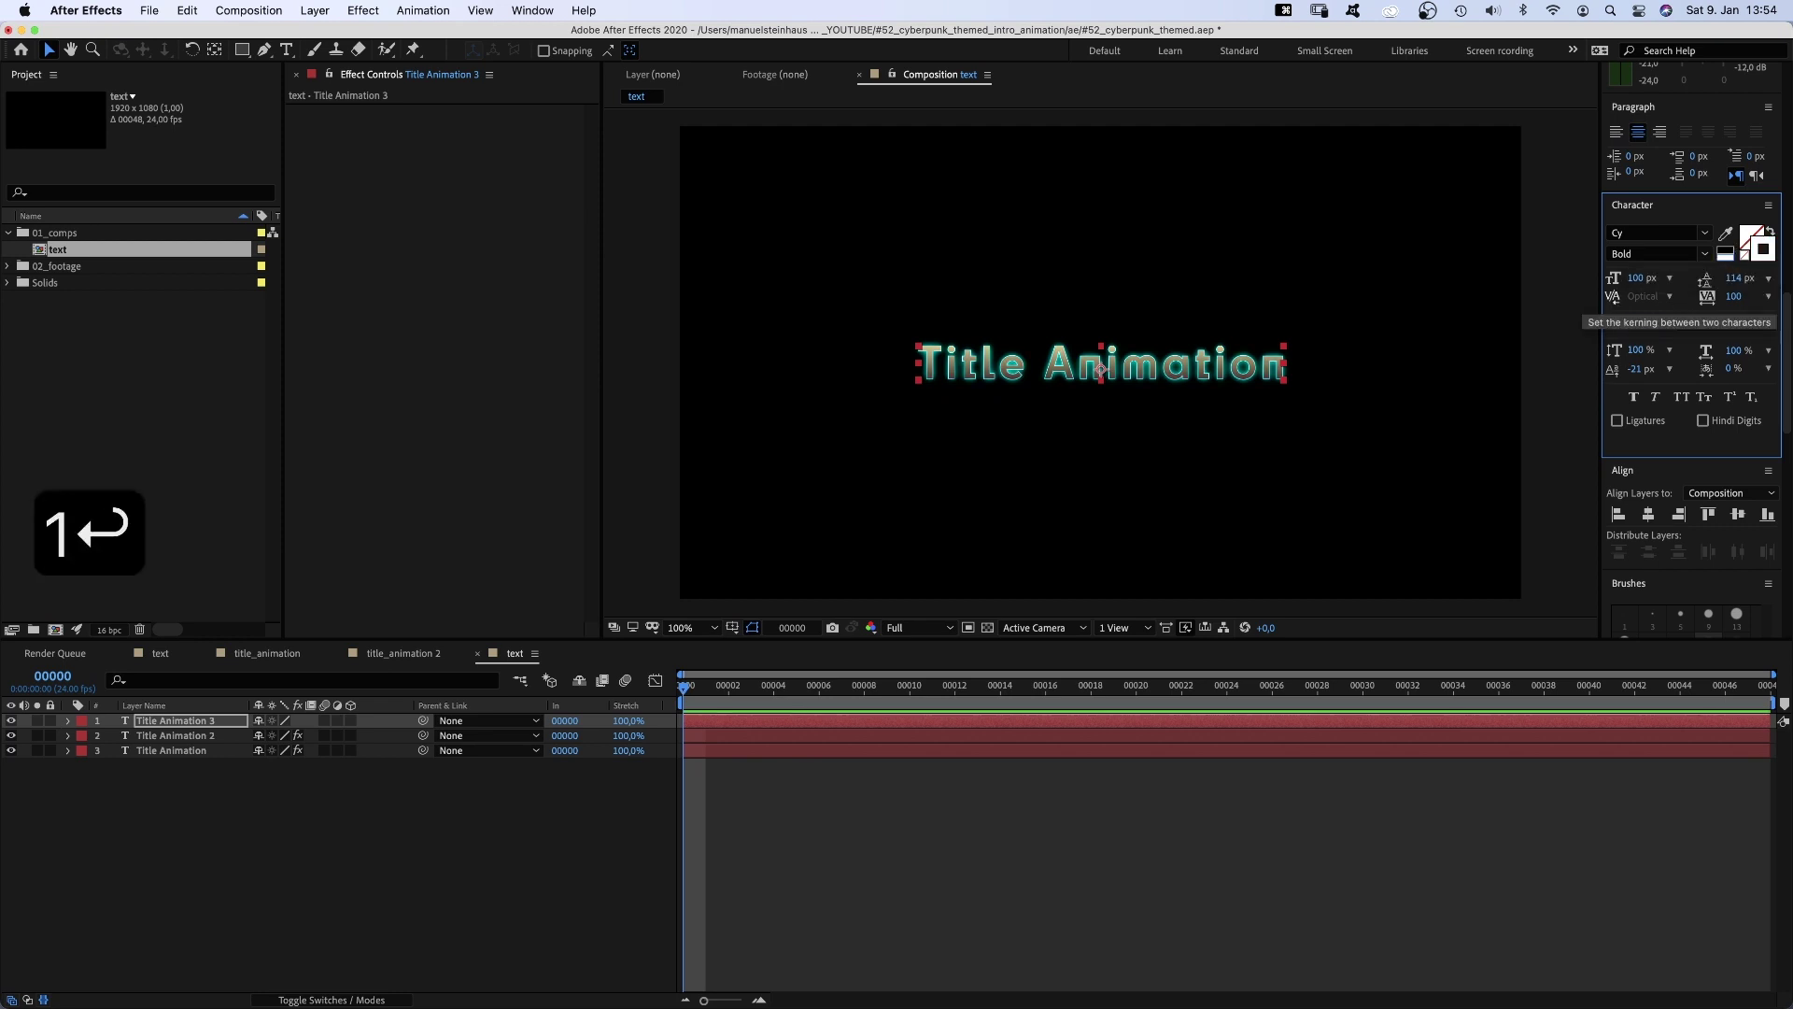
pyautogui.press('super+d')
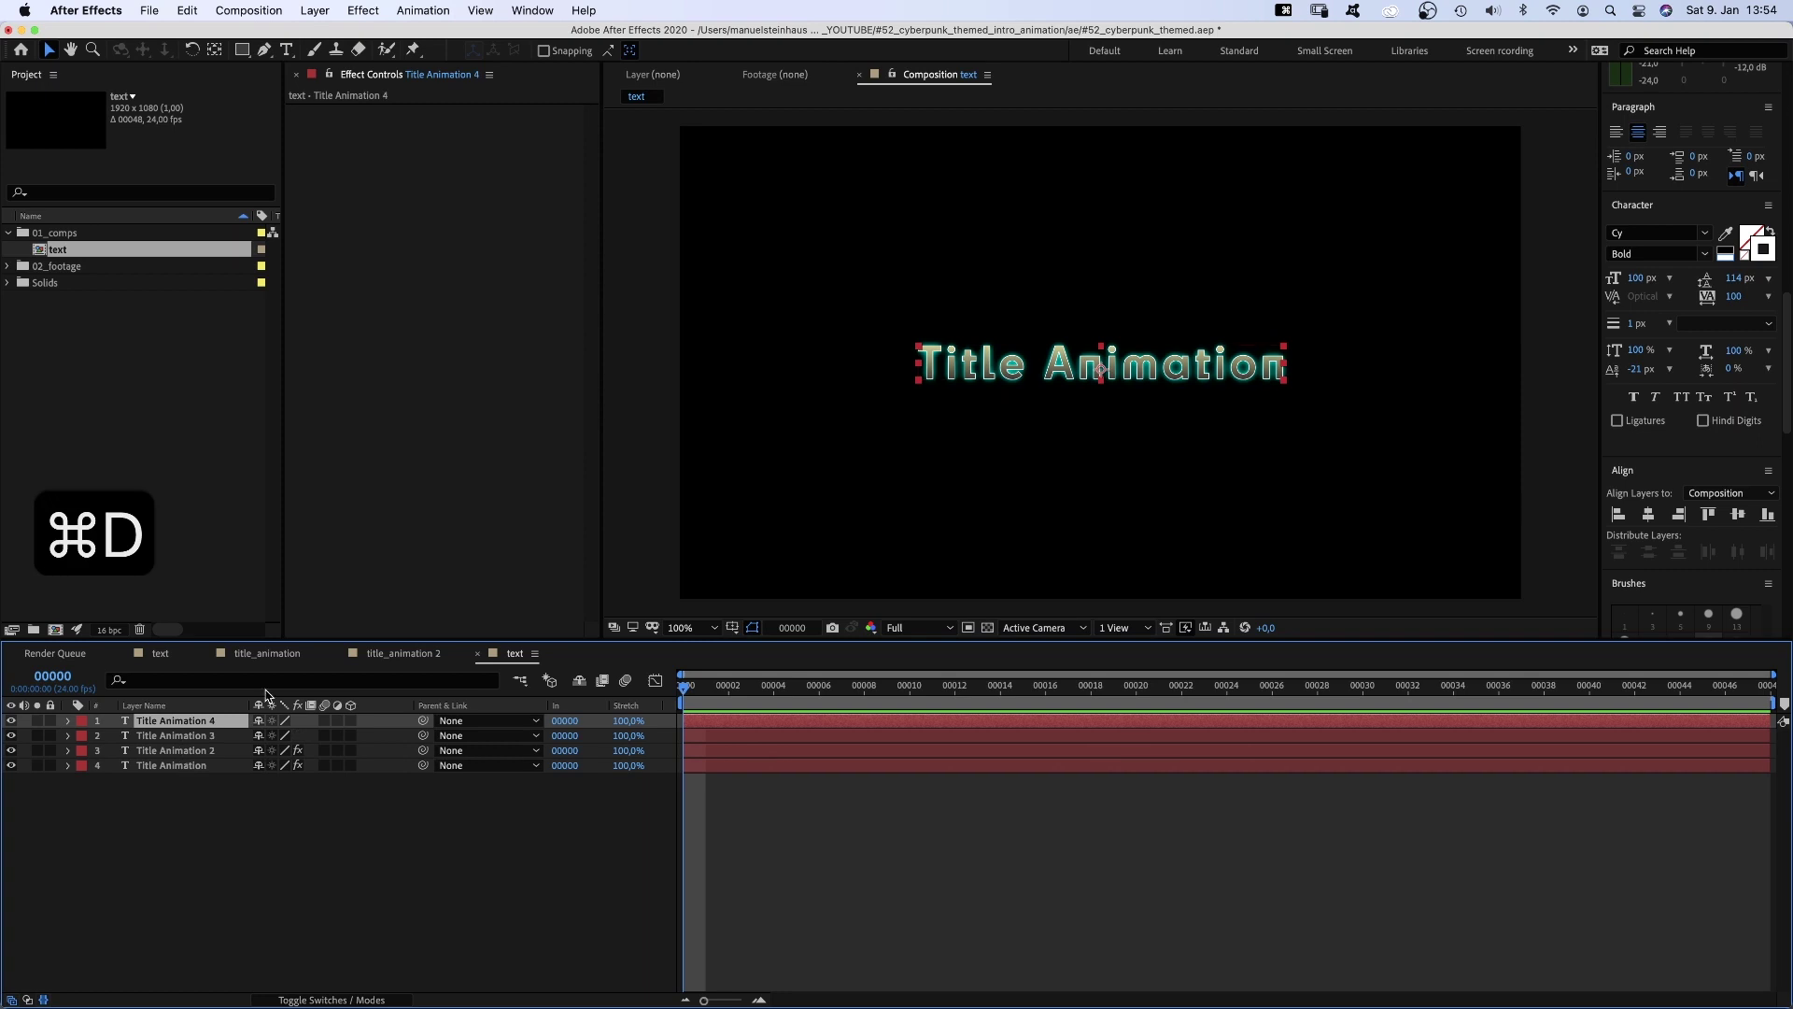
pyautogui.click(1770, 233)
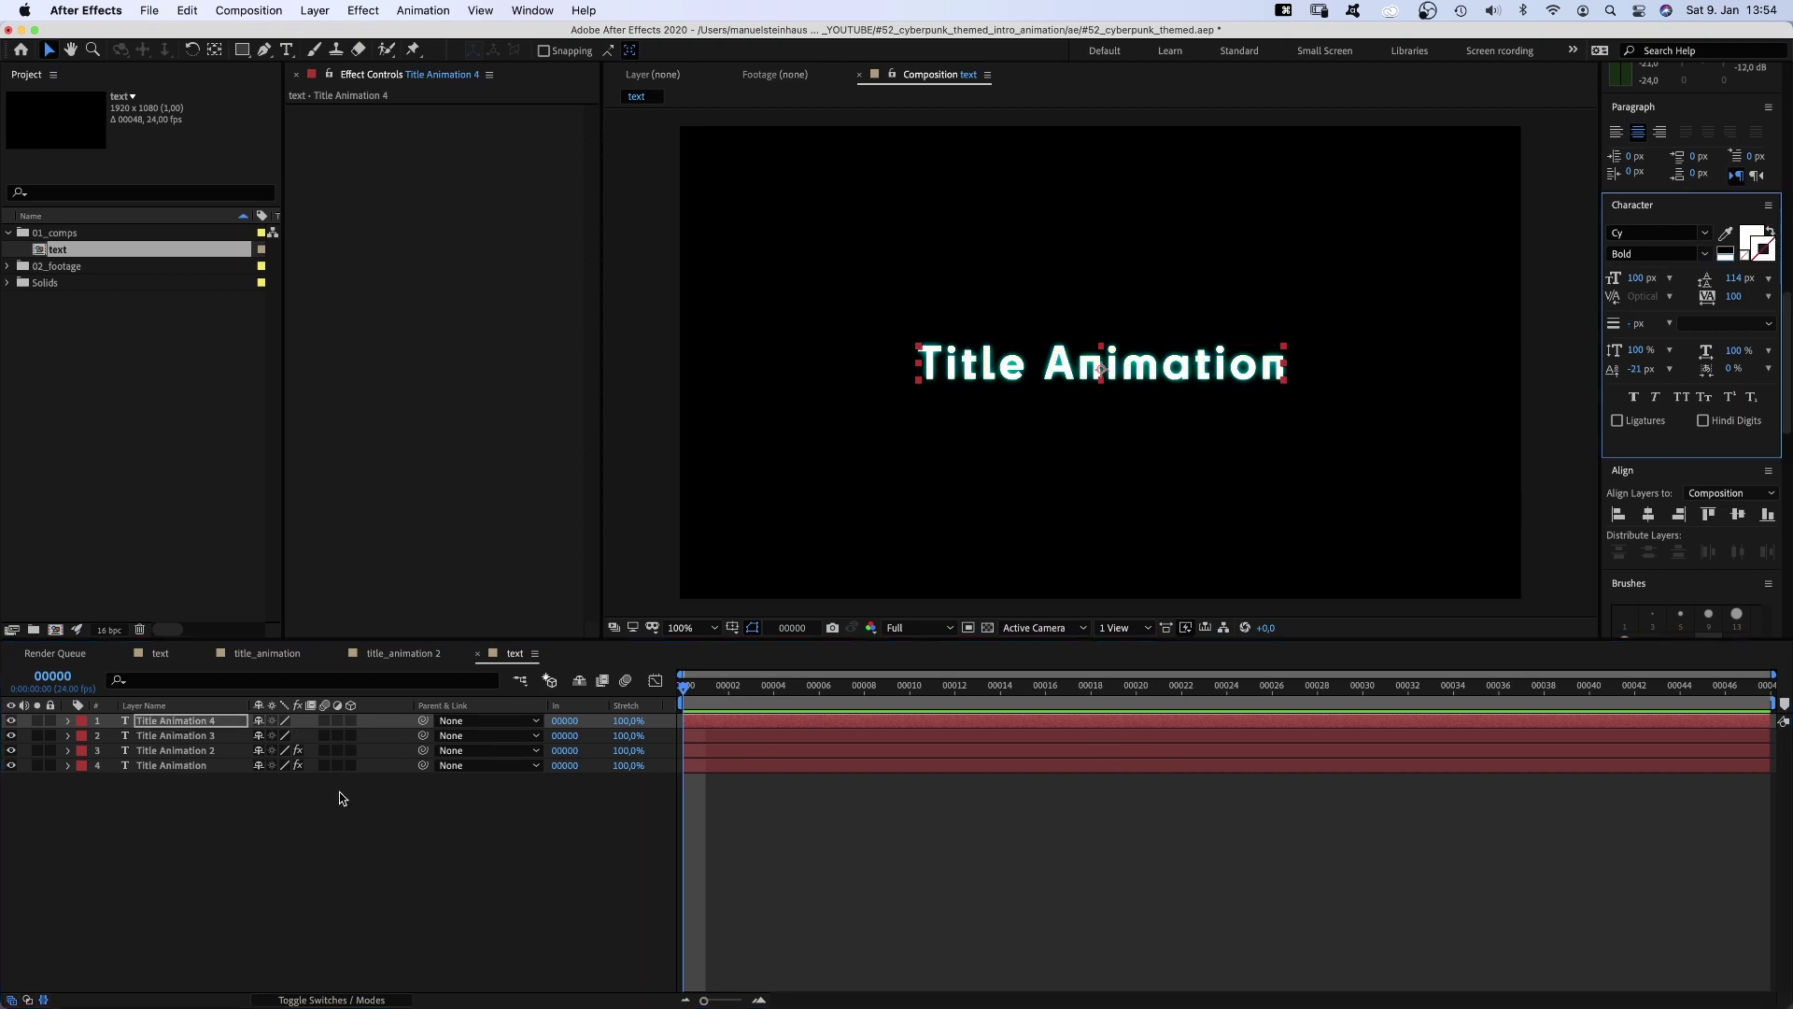
# - Create a cyan solid named 'turbulent noise' and apply Turbulent Noise to it
pyautogui.click(313, 830)
pyautogui.press('super+y')
pyautogui.write('tu')
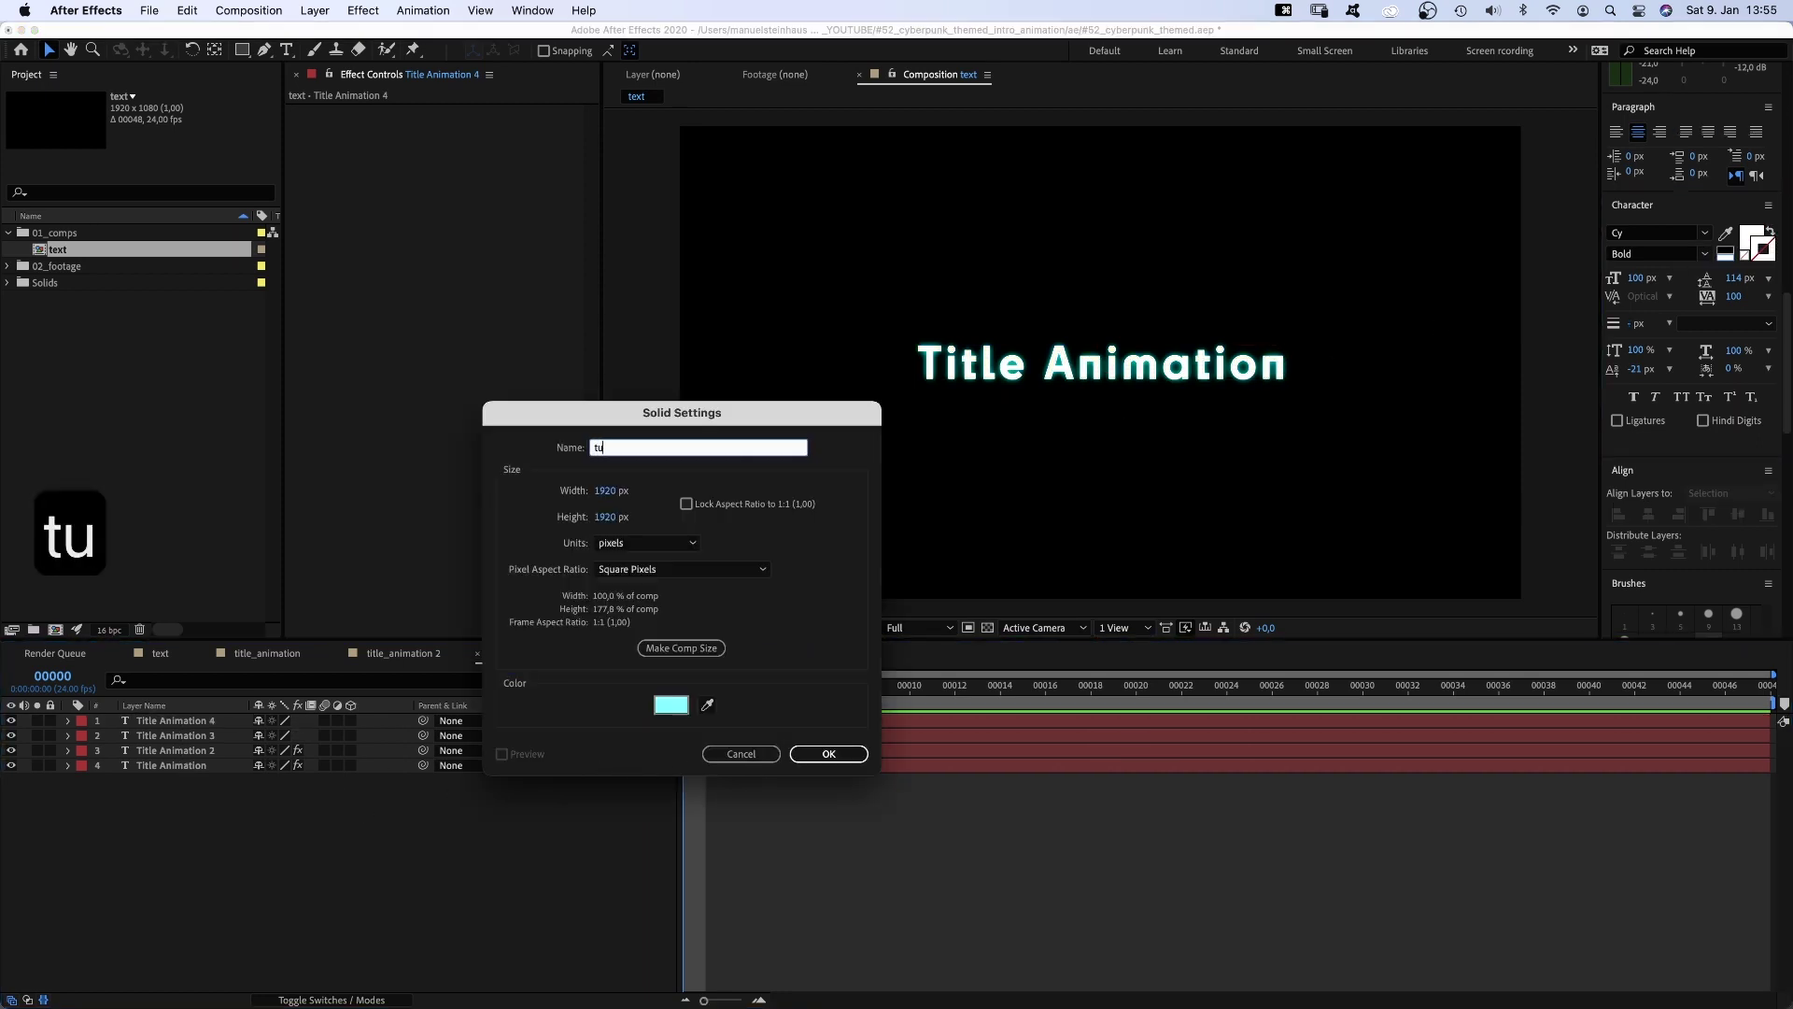
pyautogui.write('rbulent noise')
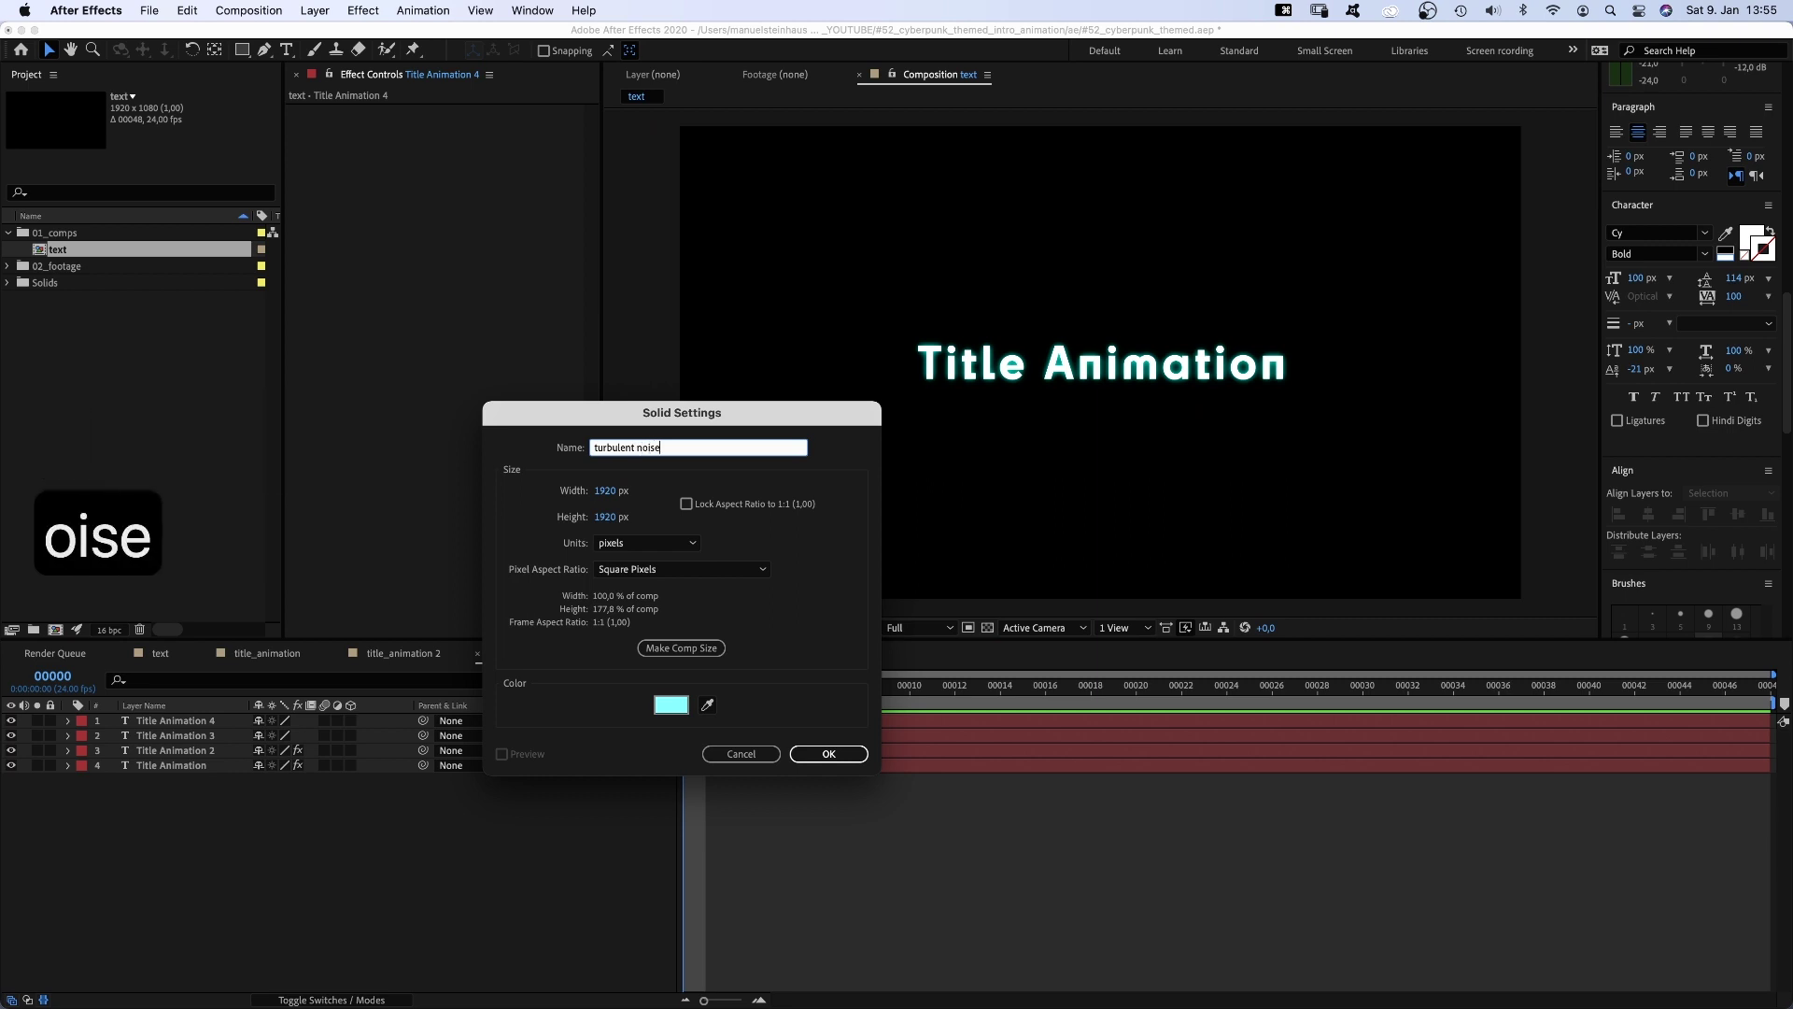
pyautogui.press('Return')
pyautogui.scroll(10, 1788, 101)
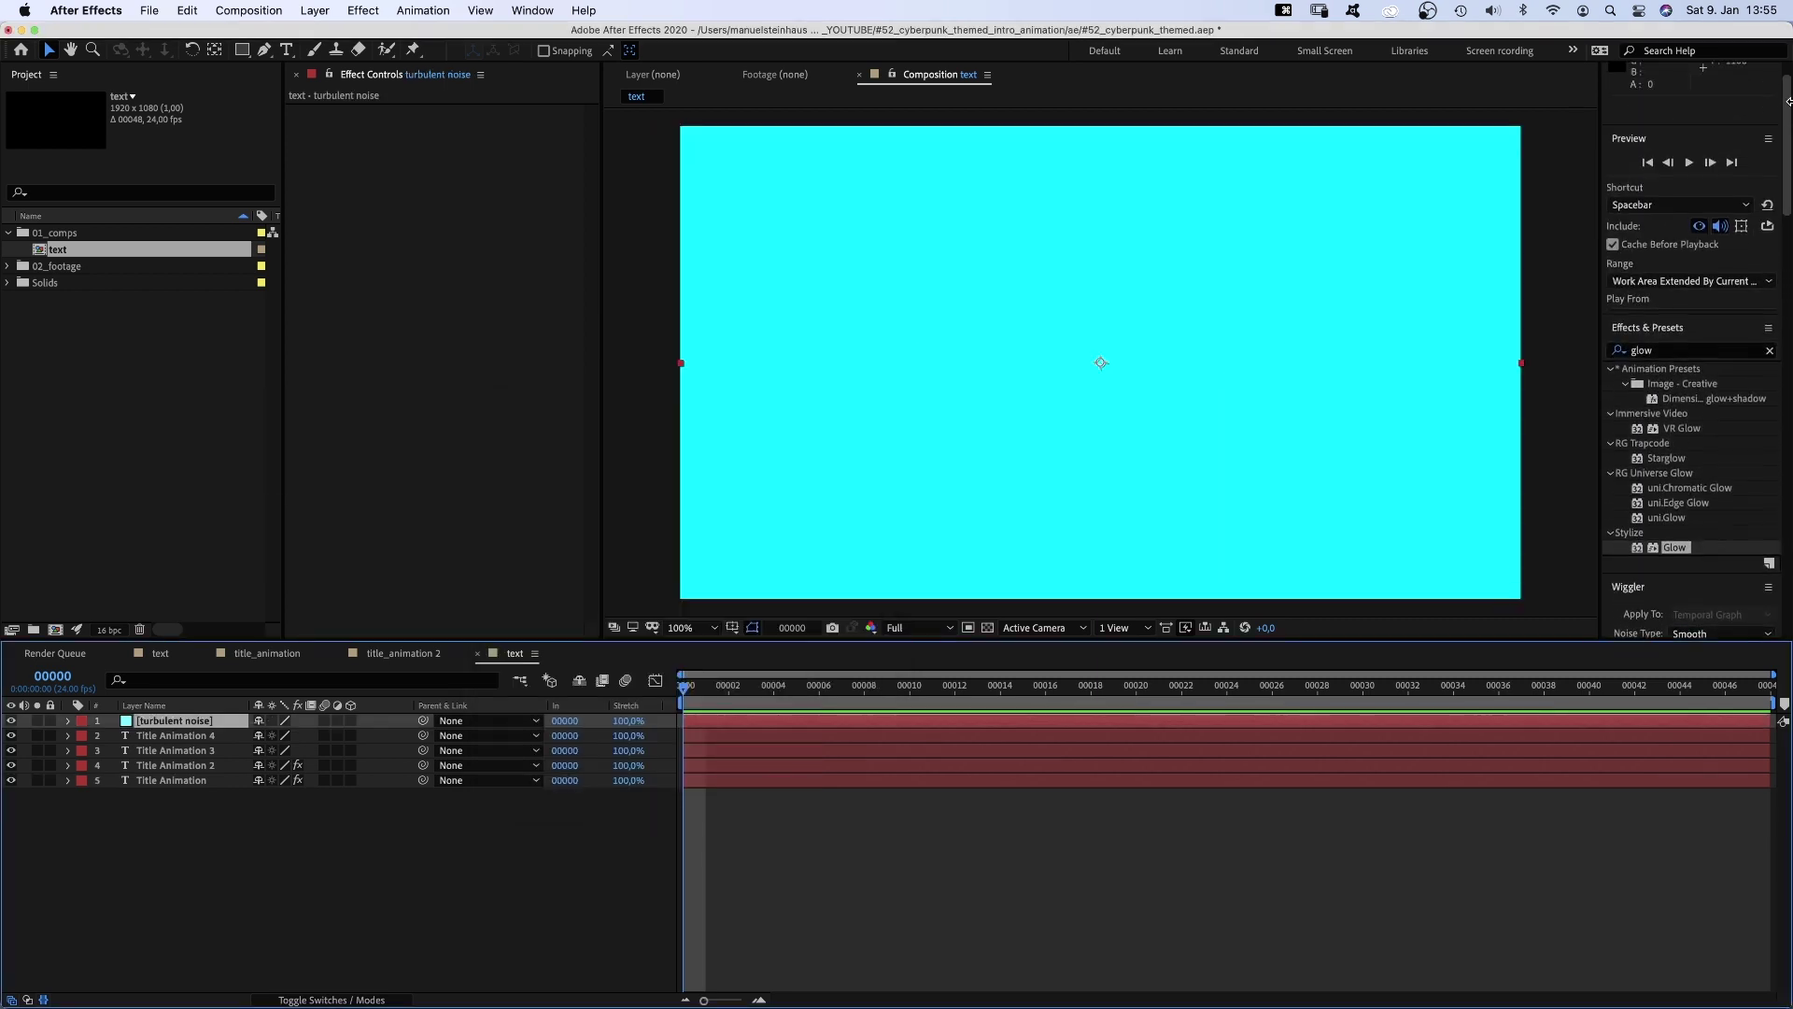
pyautogui.scroll(-1, 1789, 101)
pyautogui.click(1678, 342)
pyautogui.write('turb')
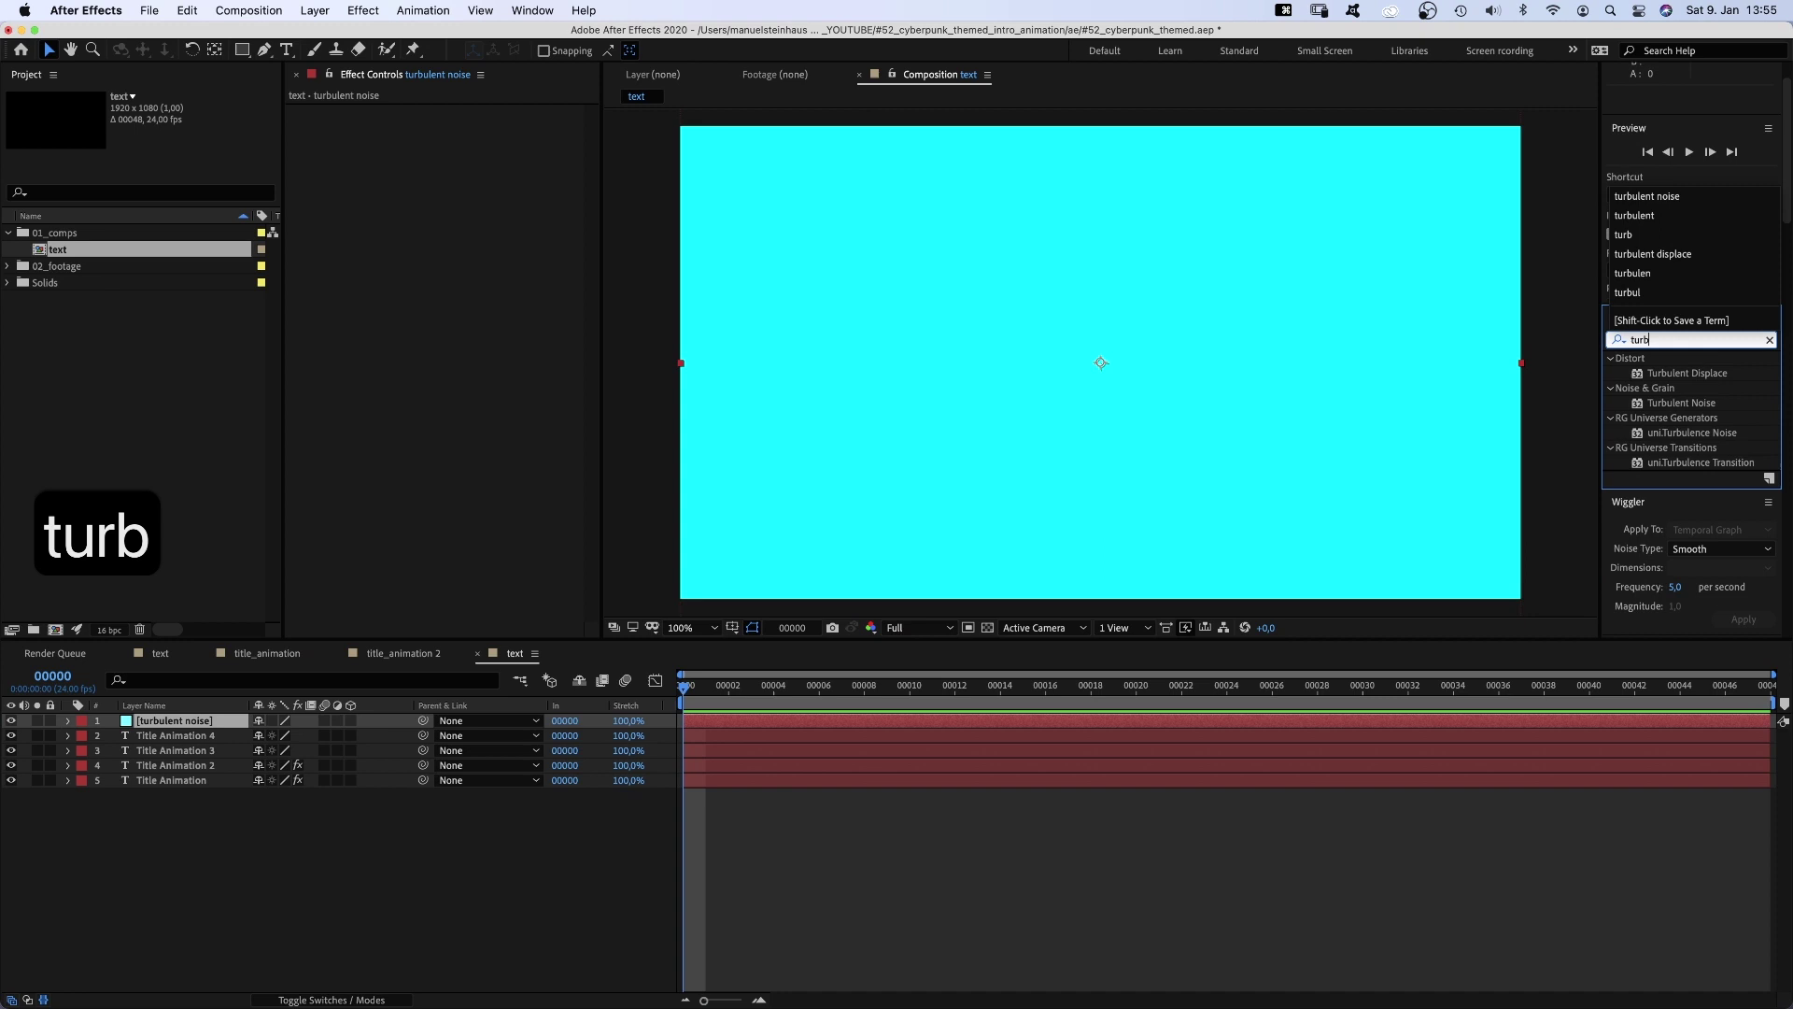
pyautogui.write('ulent')
pyautogui.click(1638, 408)
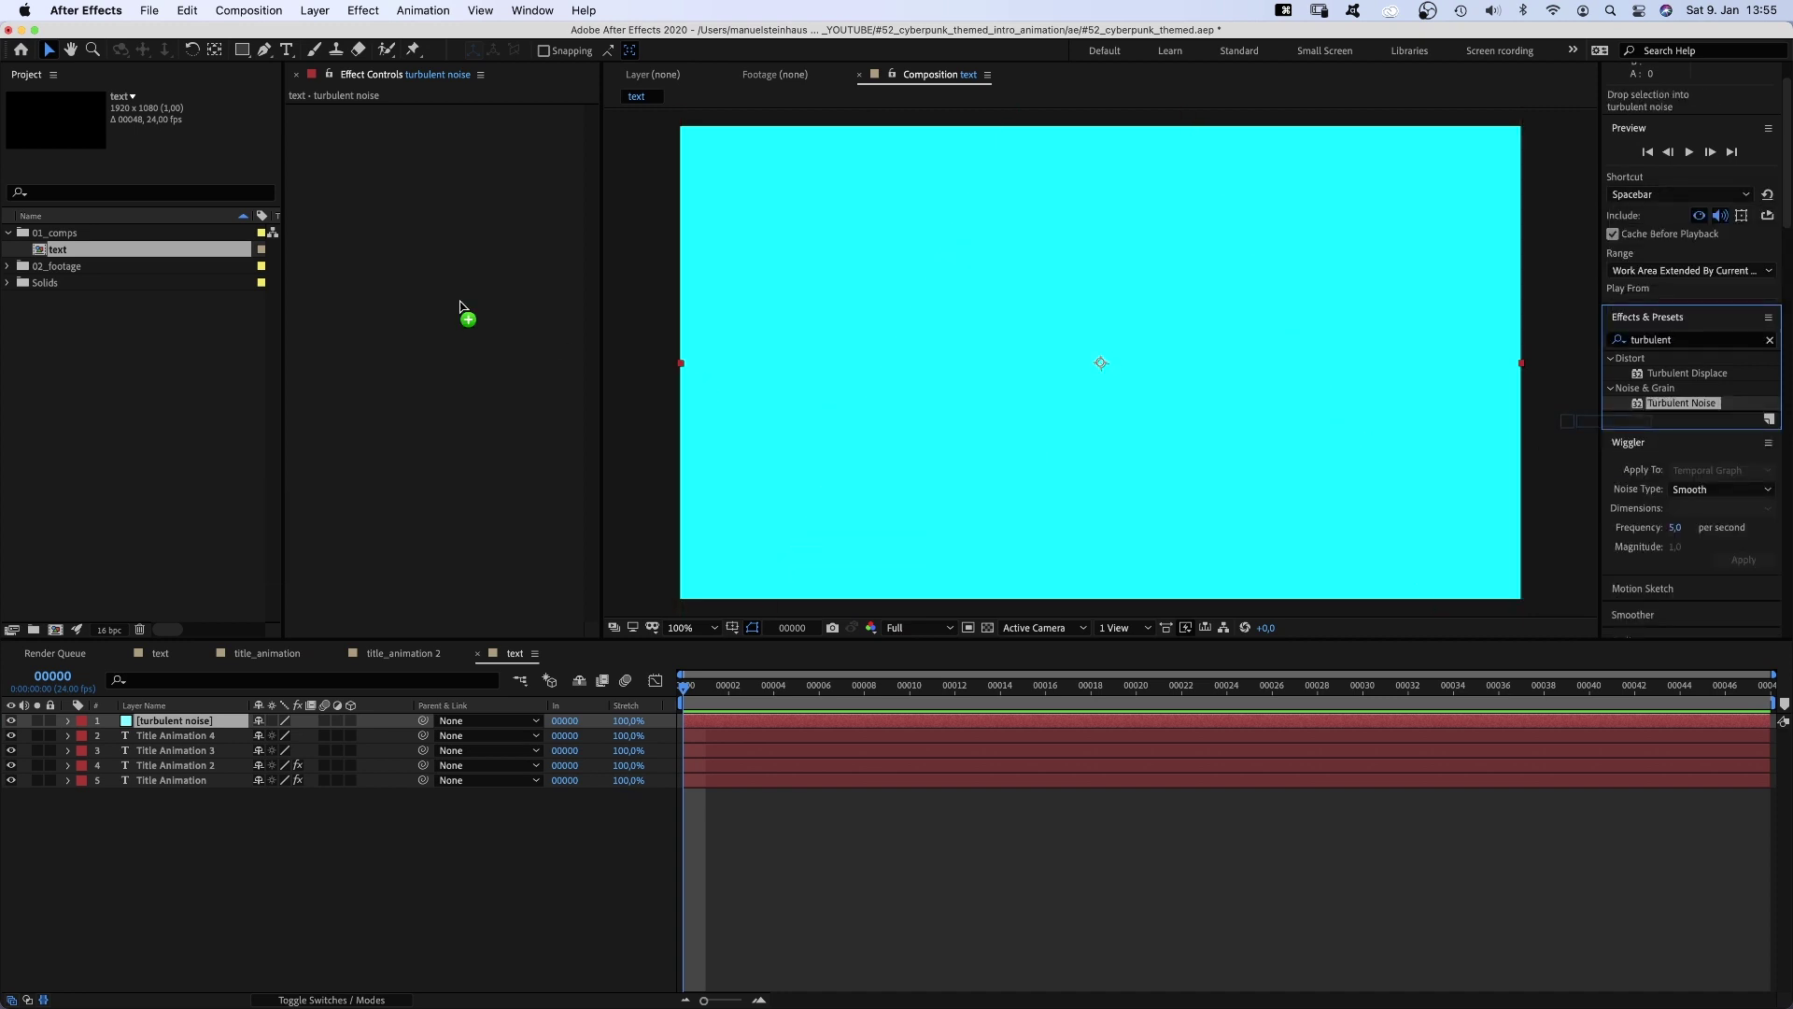
pyautogui.moveTo(459, 308); pyautogui.dragTo(460, 309)
# - Set the noise to the Smeary fractal type with contrast 290 and brightness 18
pyautogui.click(487, 128)
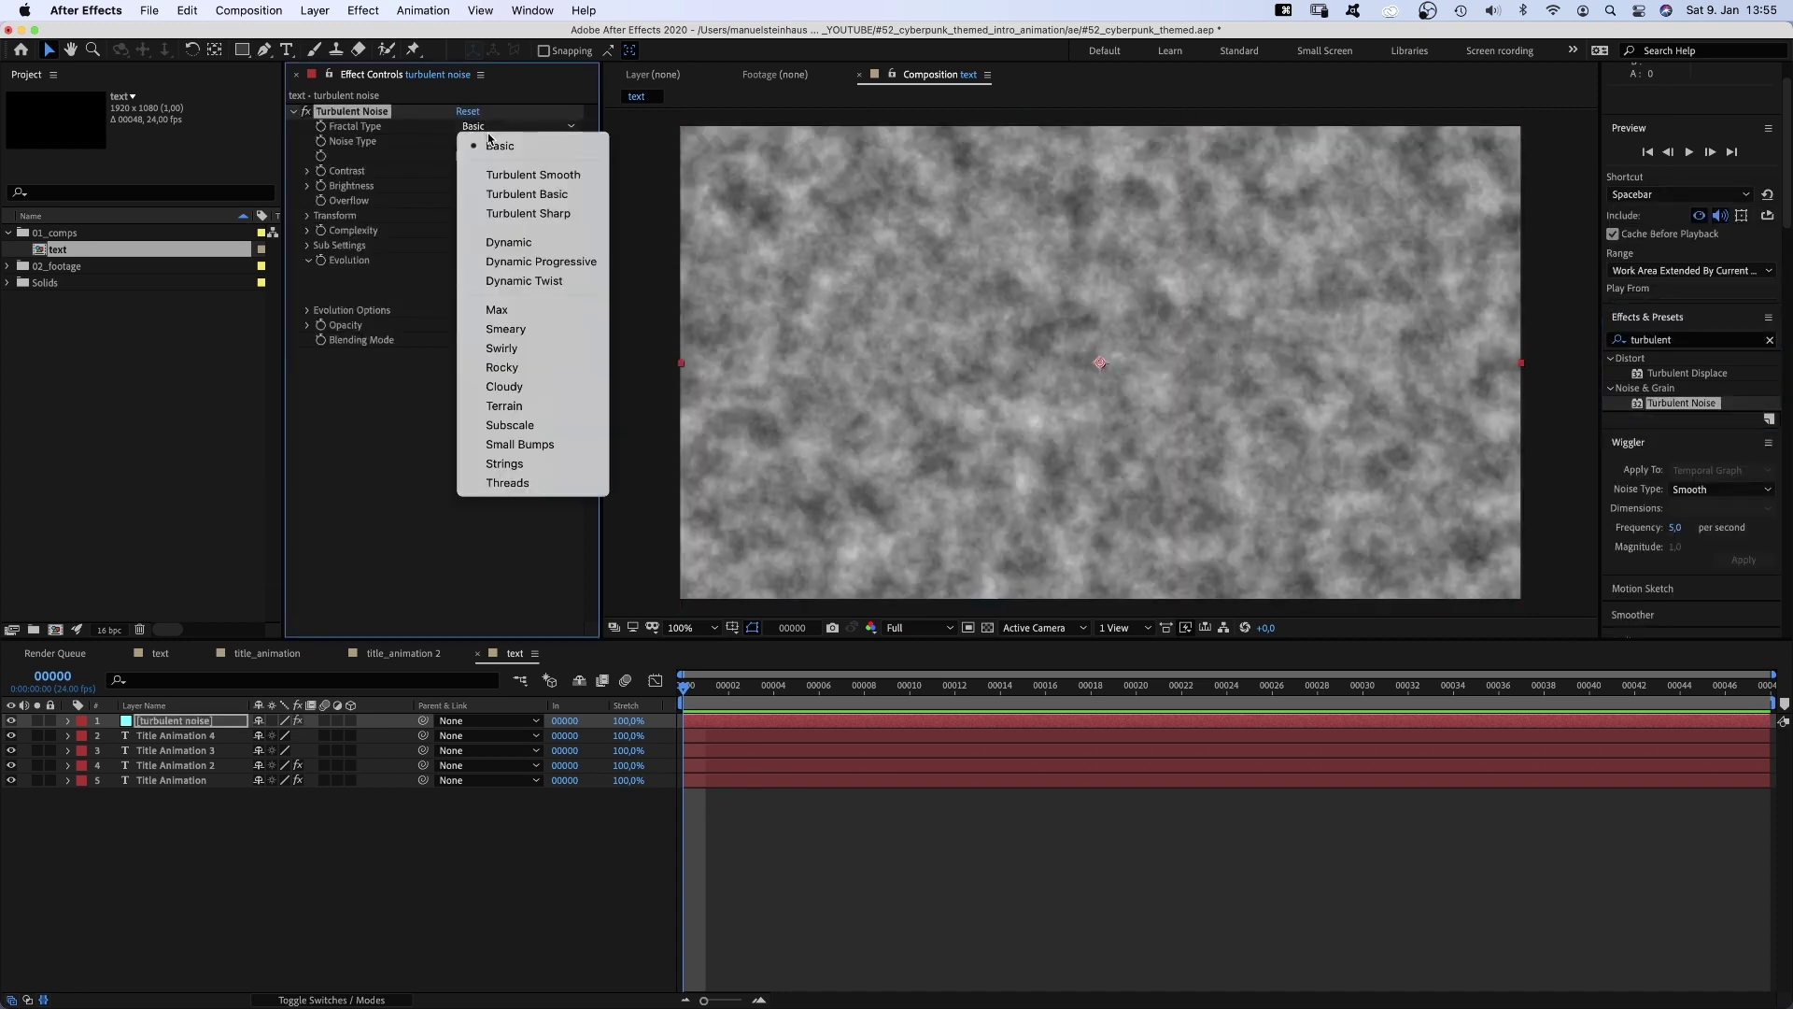
pyautogui.click(506, 329)
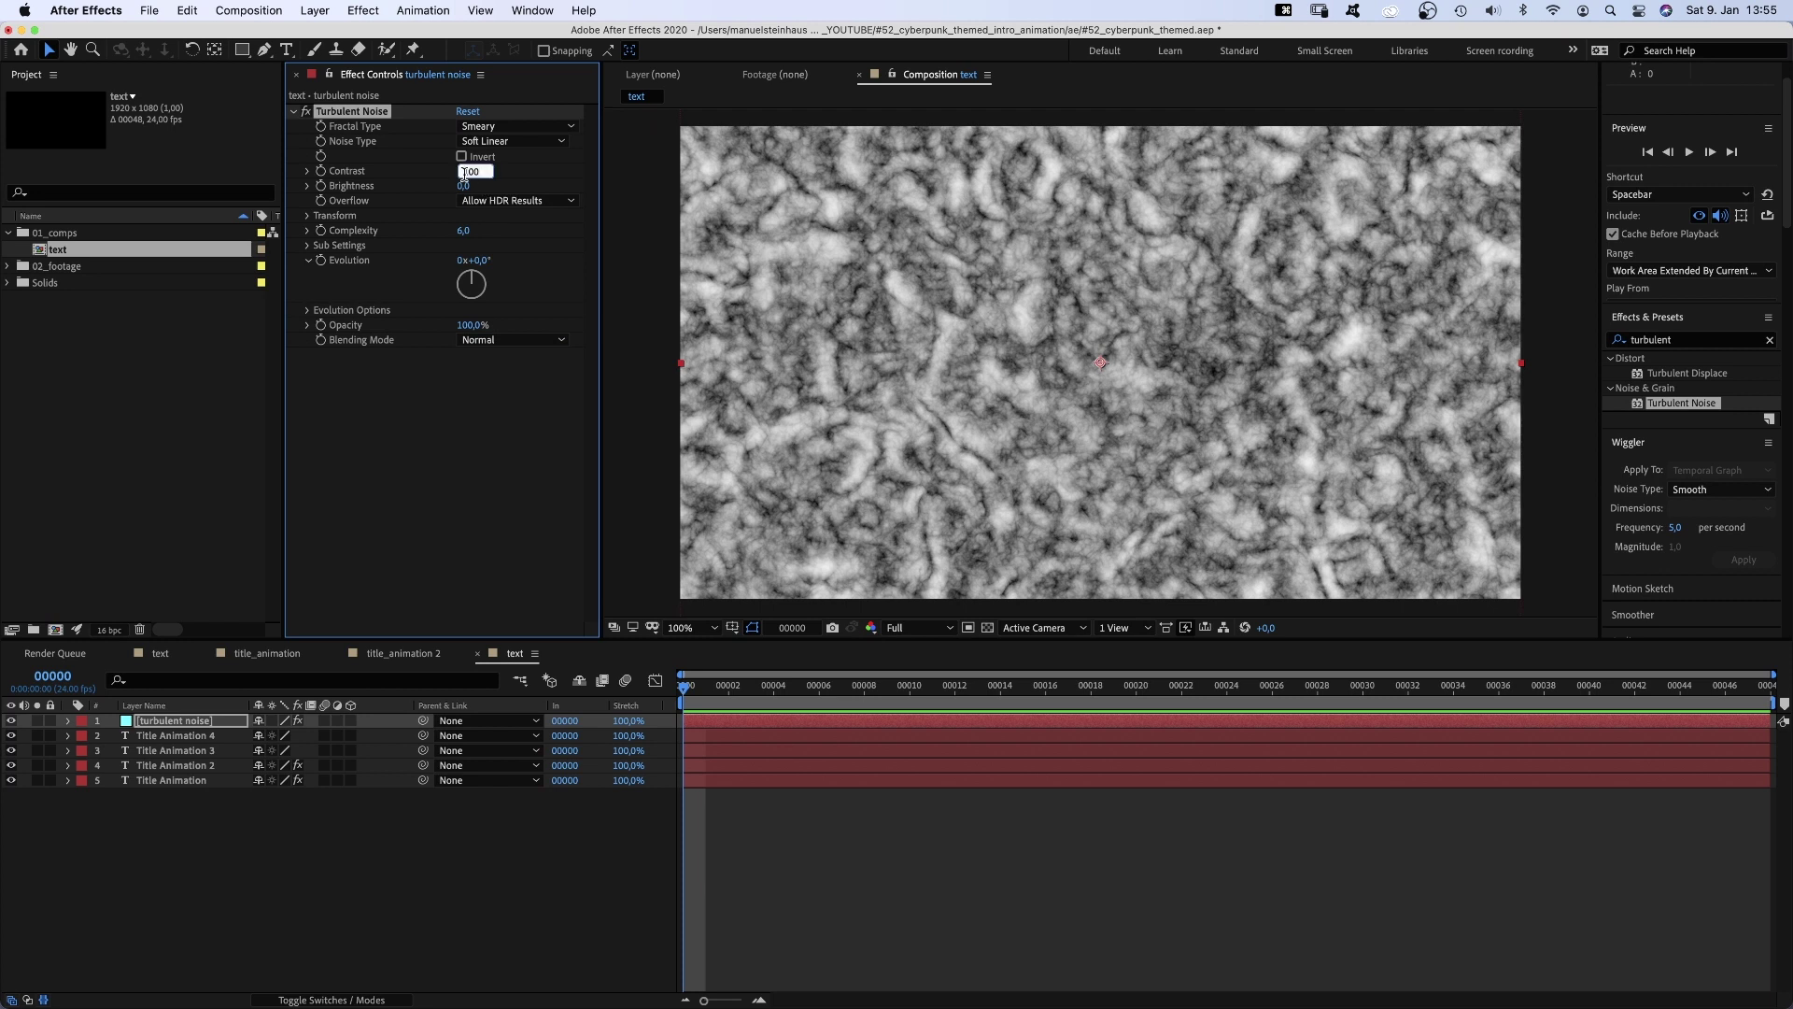
pyautogui.write('290')
pyautogui.press('Return')
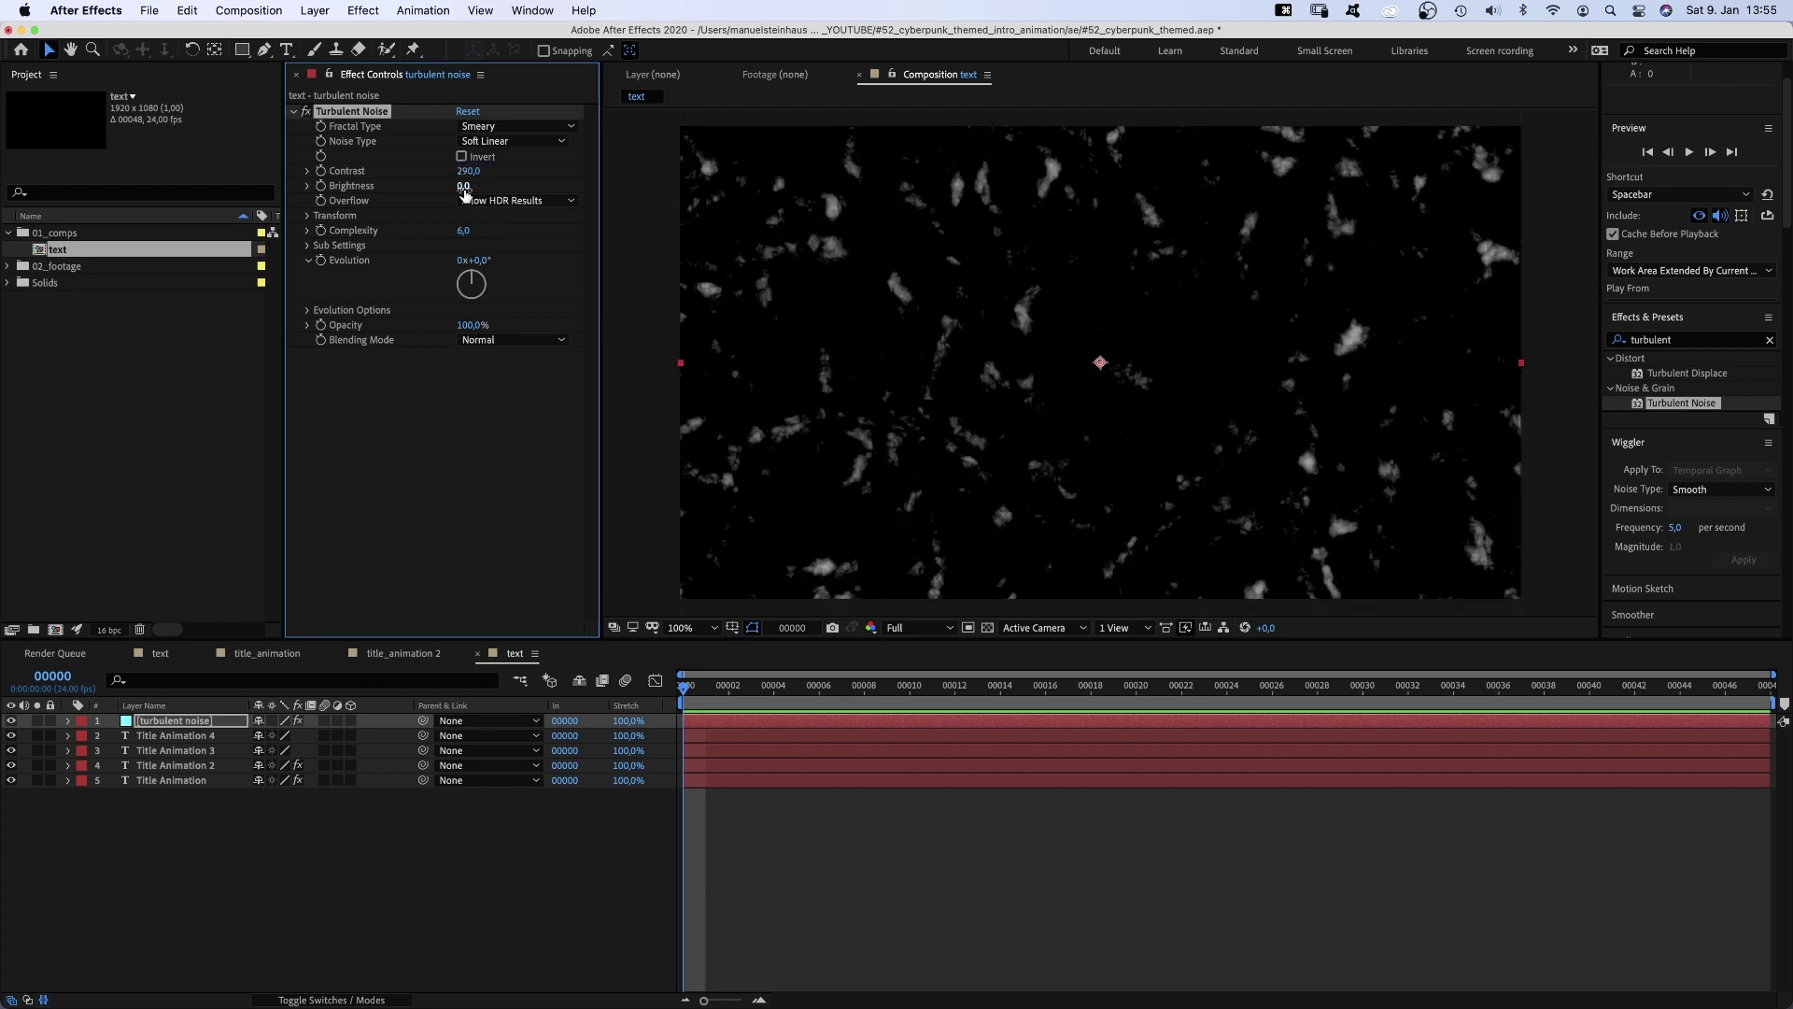
pyautogui.write('18')
pyautogui.press('Return')
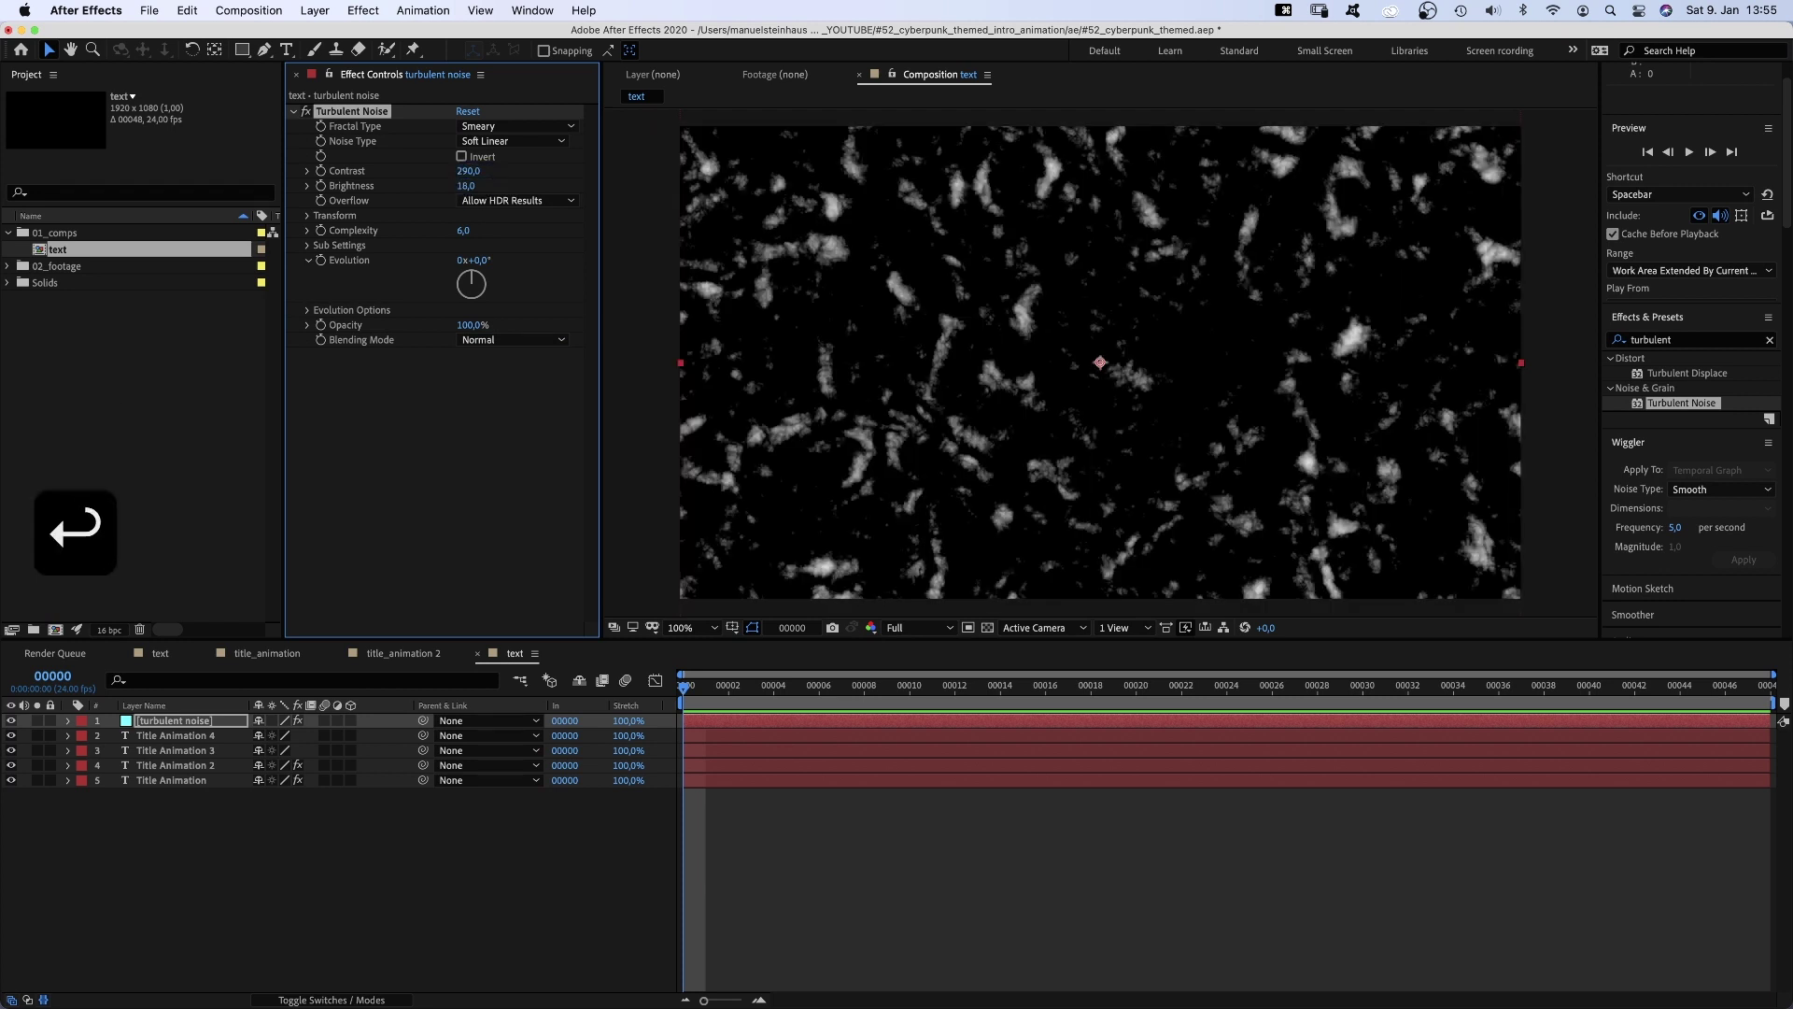
# - Turn off Uniform Scaling and scale the noise to width 2000 and height 10
pyautogui.click(307, 216)
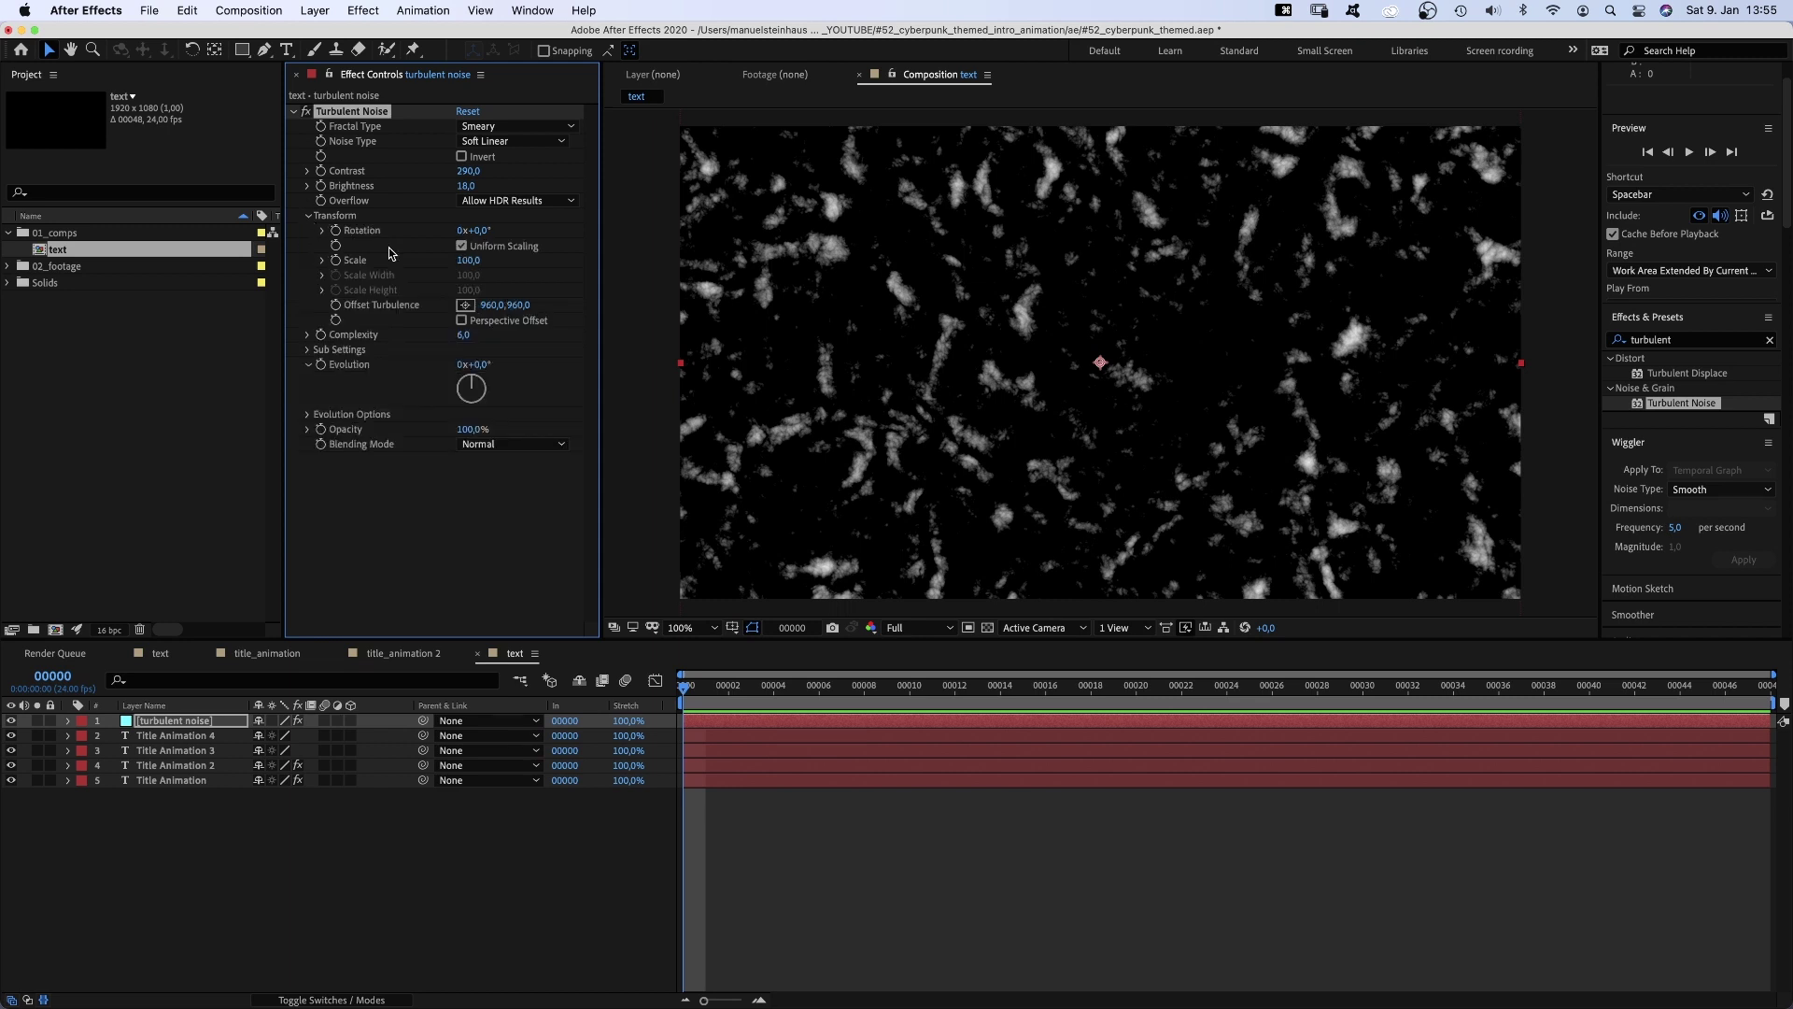
pyautogui.click(461, 247)
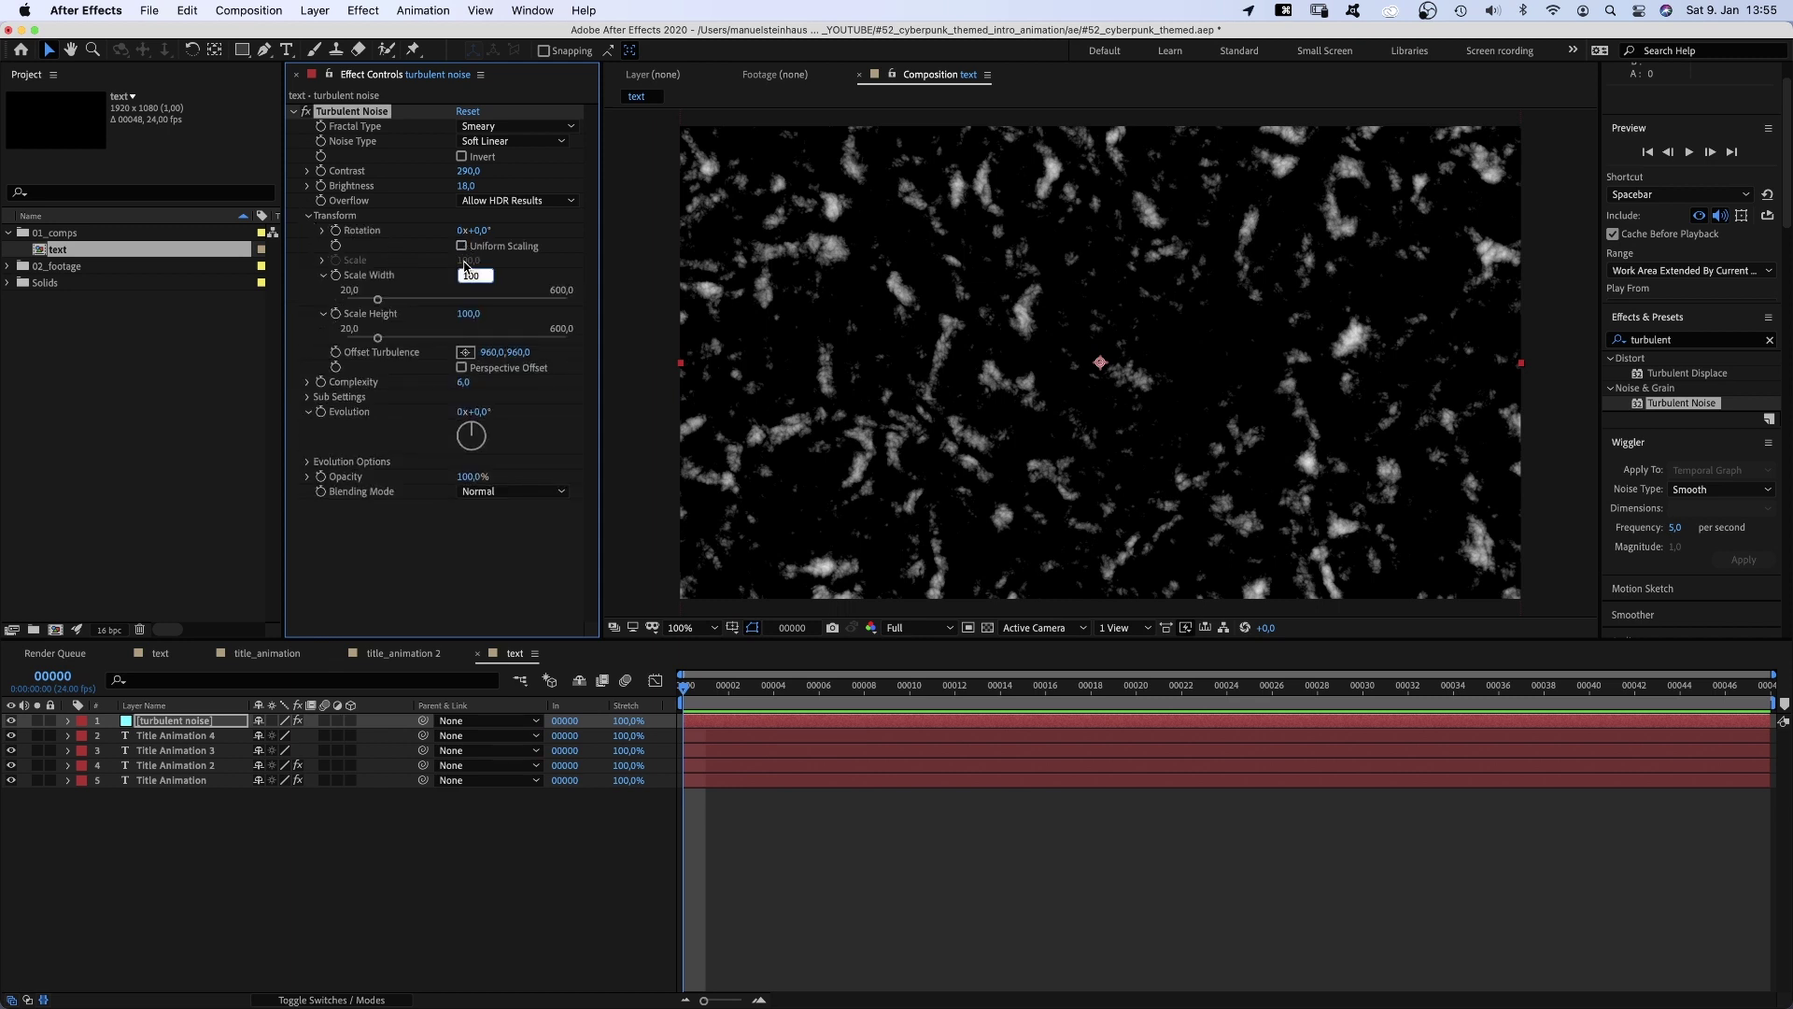
pyautogui.write('2000')
pyautogui.press('Return')
pyautogui.click(468, 316)
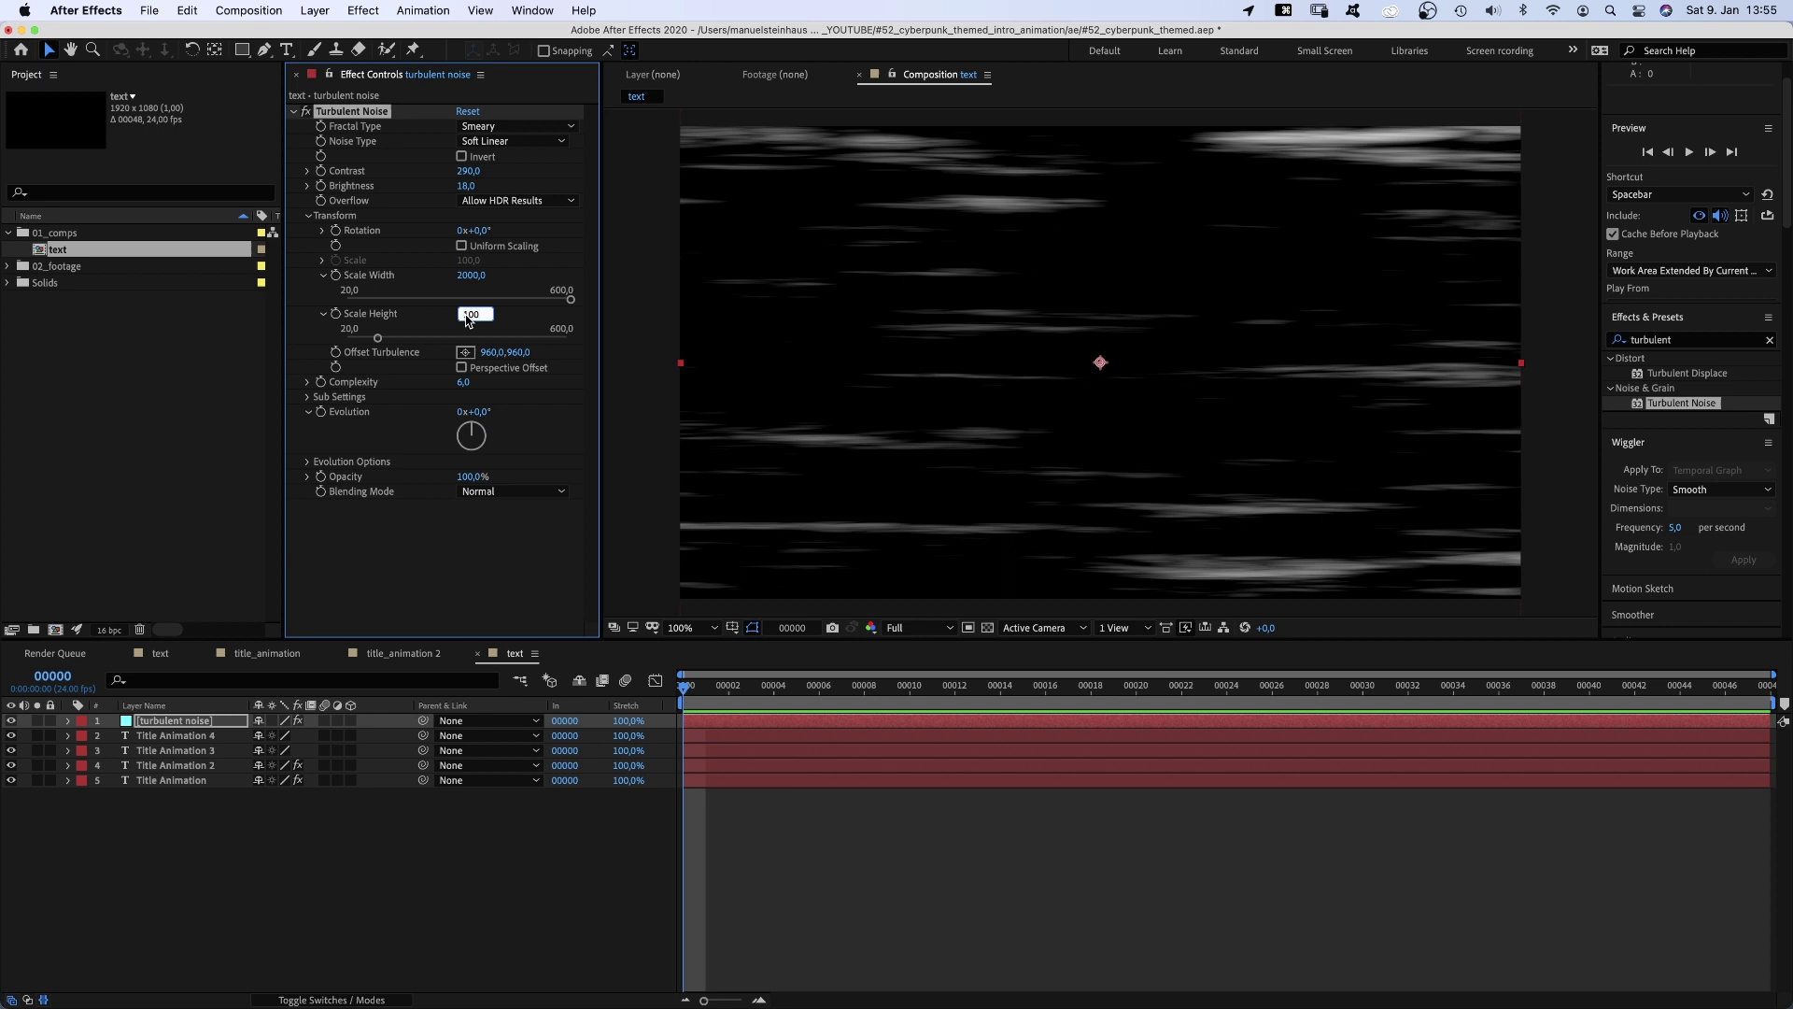
pyautogui.write('10')
pyautogui.press('Return')
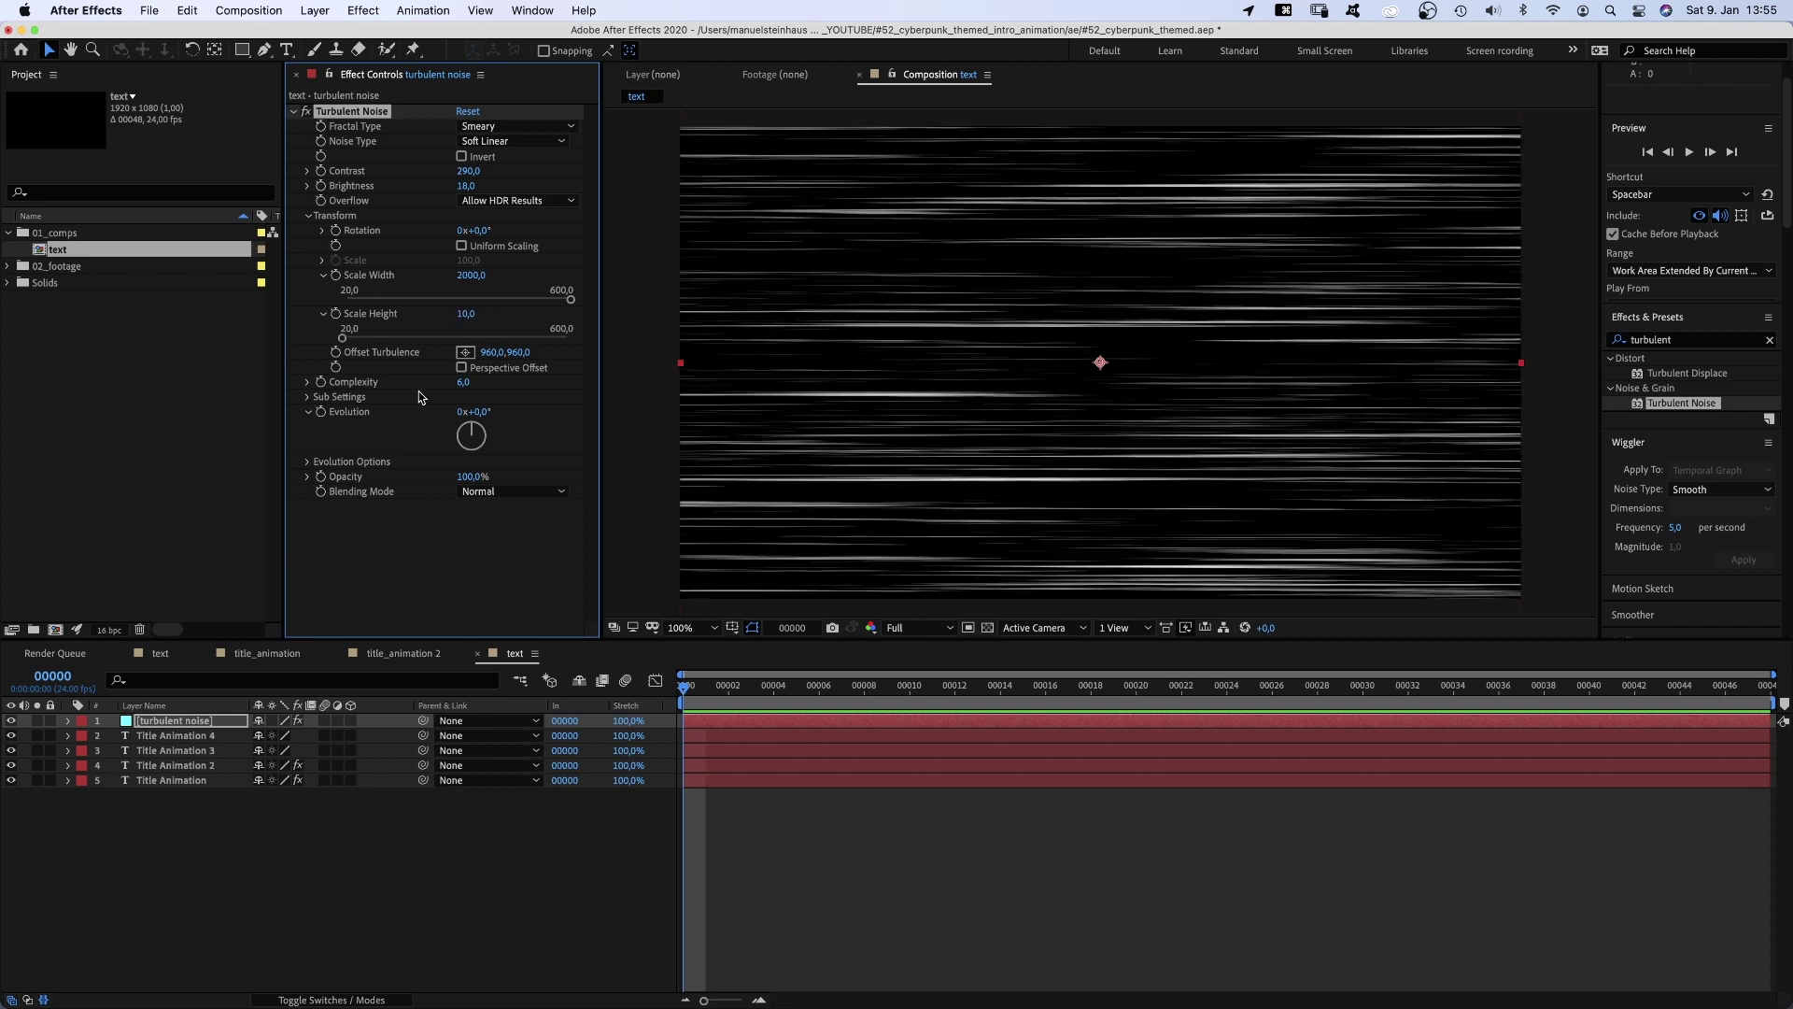
# - Add the expression time*400; to the noise's Evolution and preview the moving streaks
pyautogui.keyDown('alt'); pyautogui.click(321, 413); pyautogui.keyUp('alt')
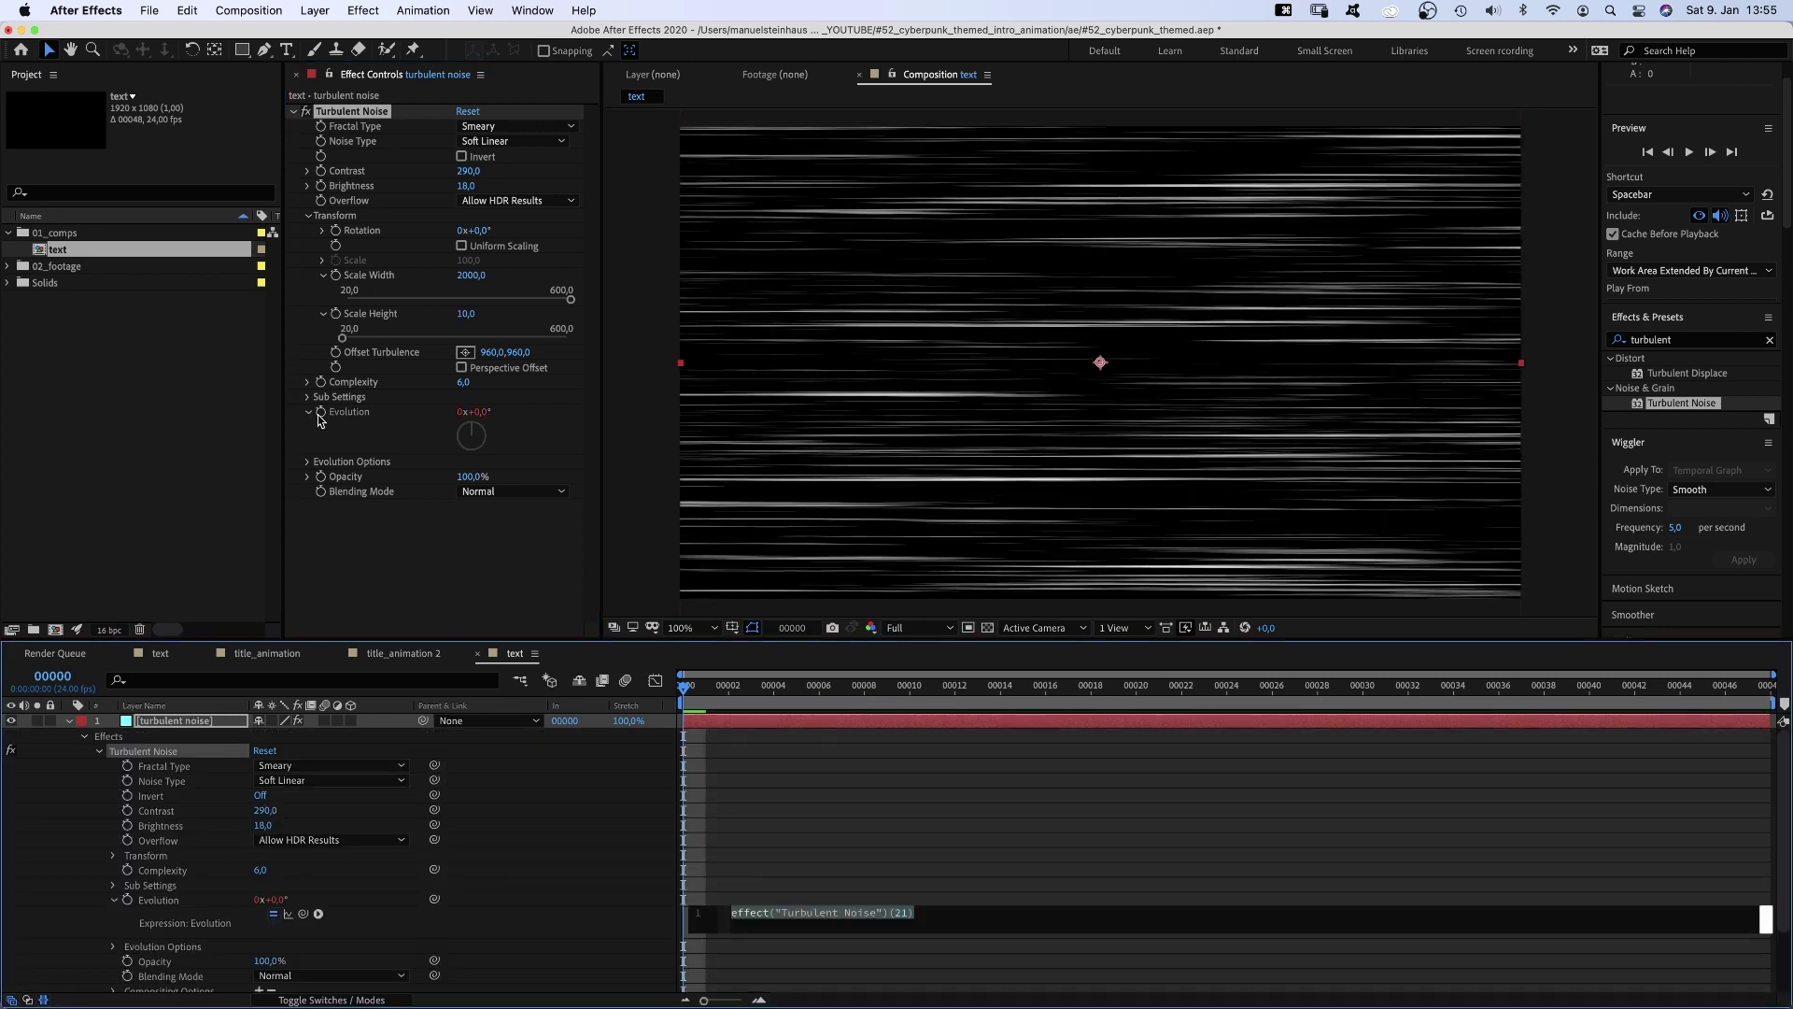
pyautogui.write('time')
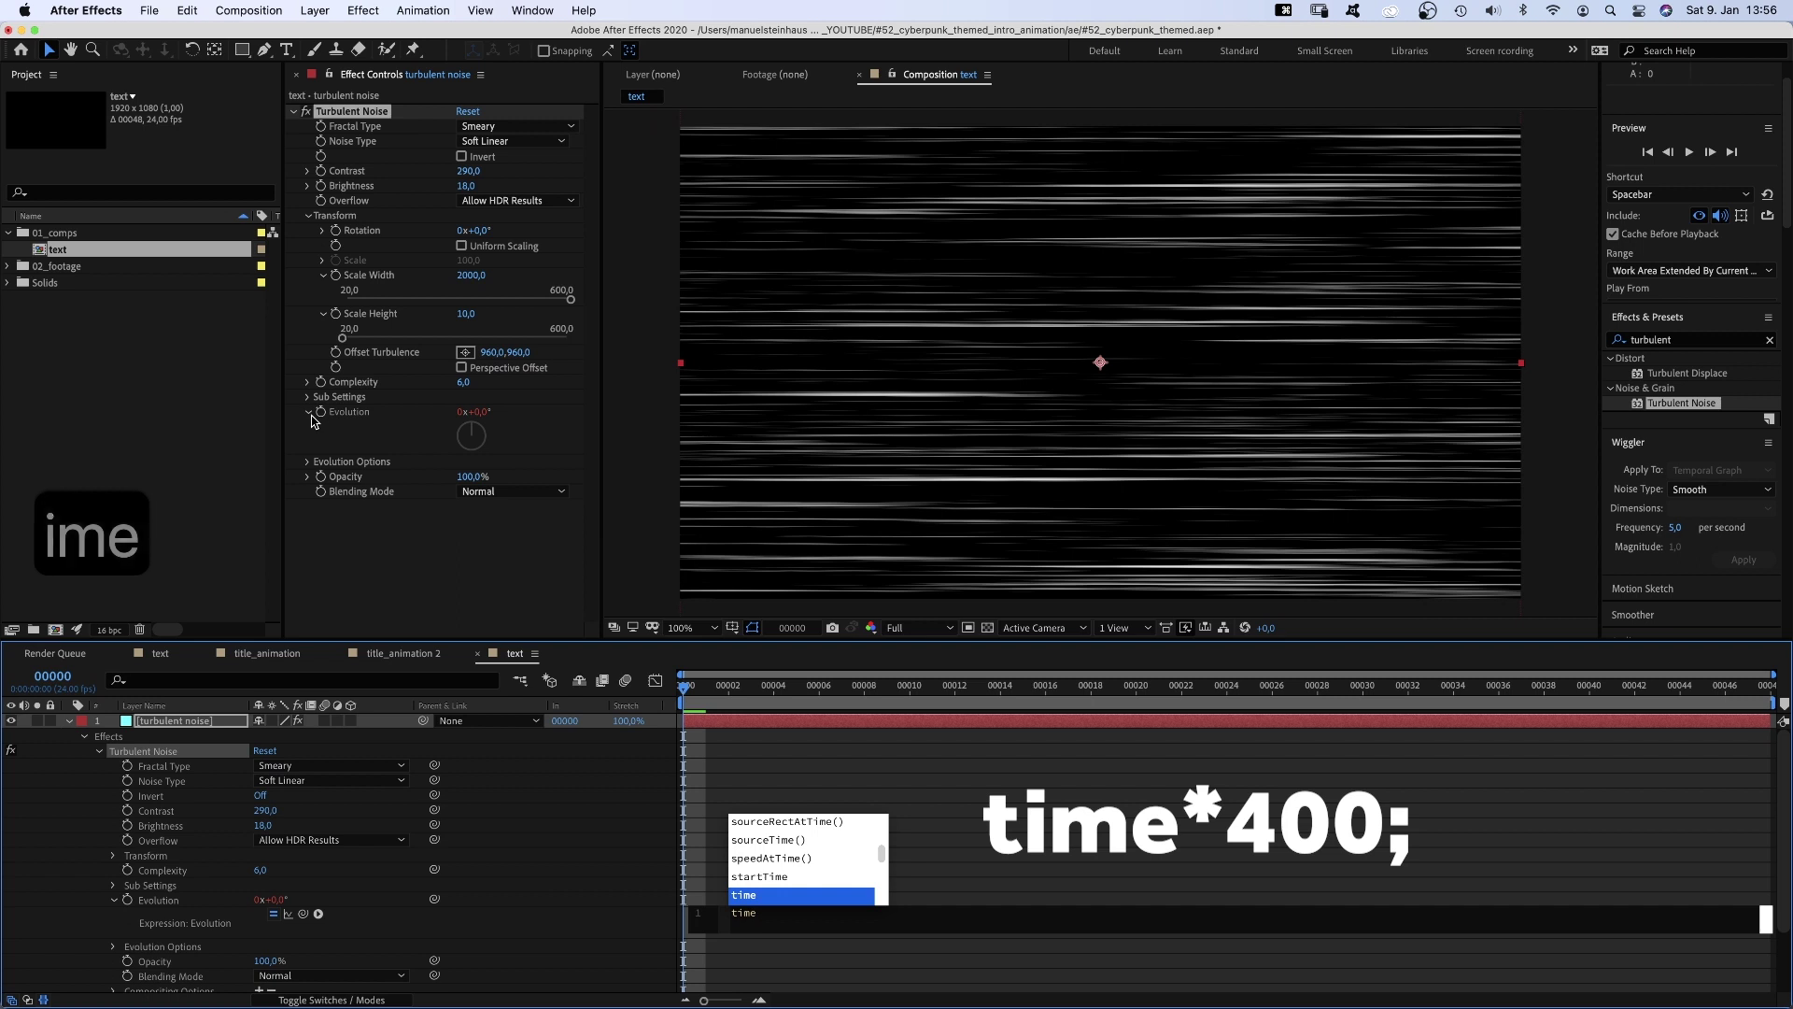
pyautogui.write('*40')
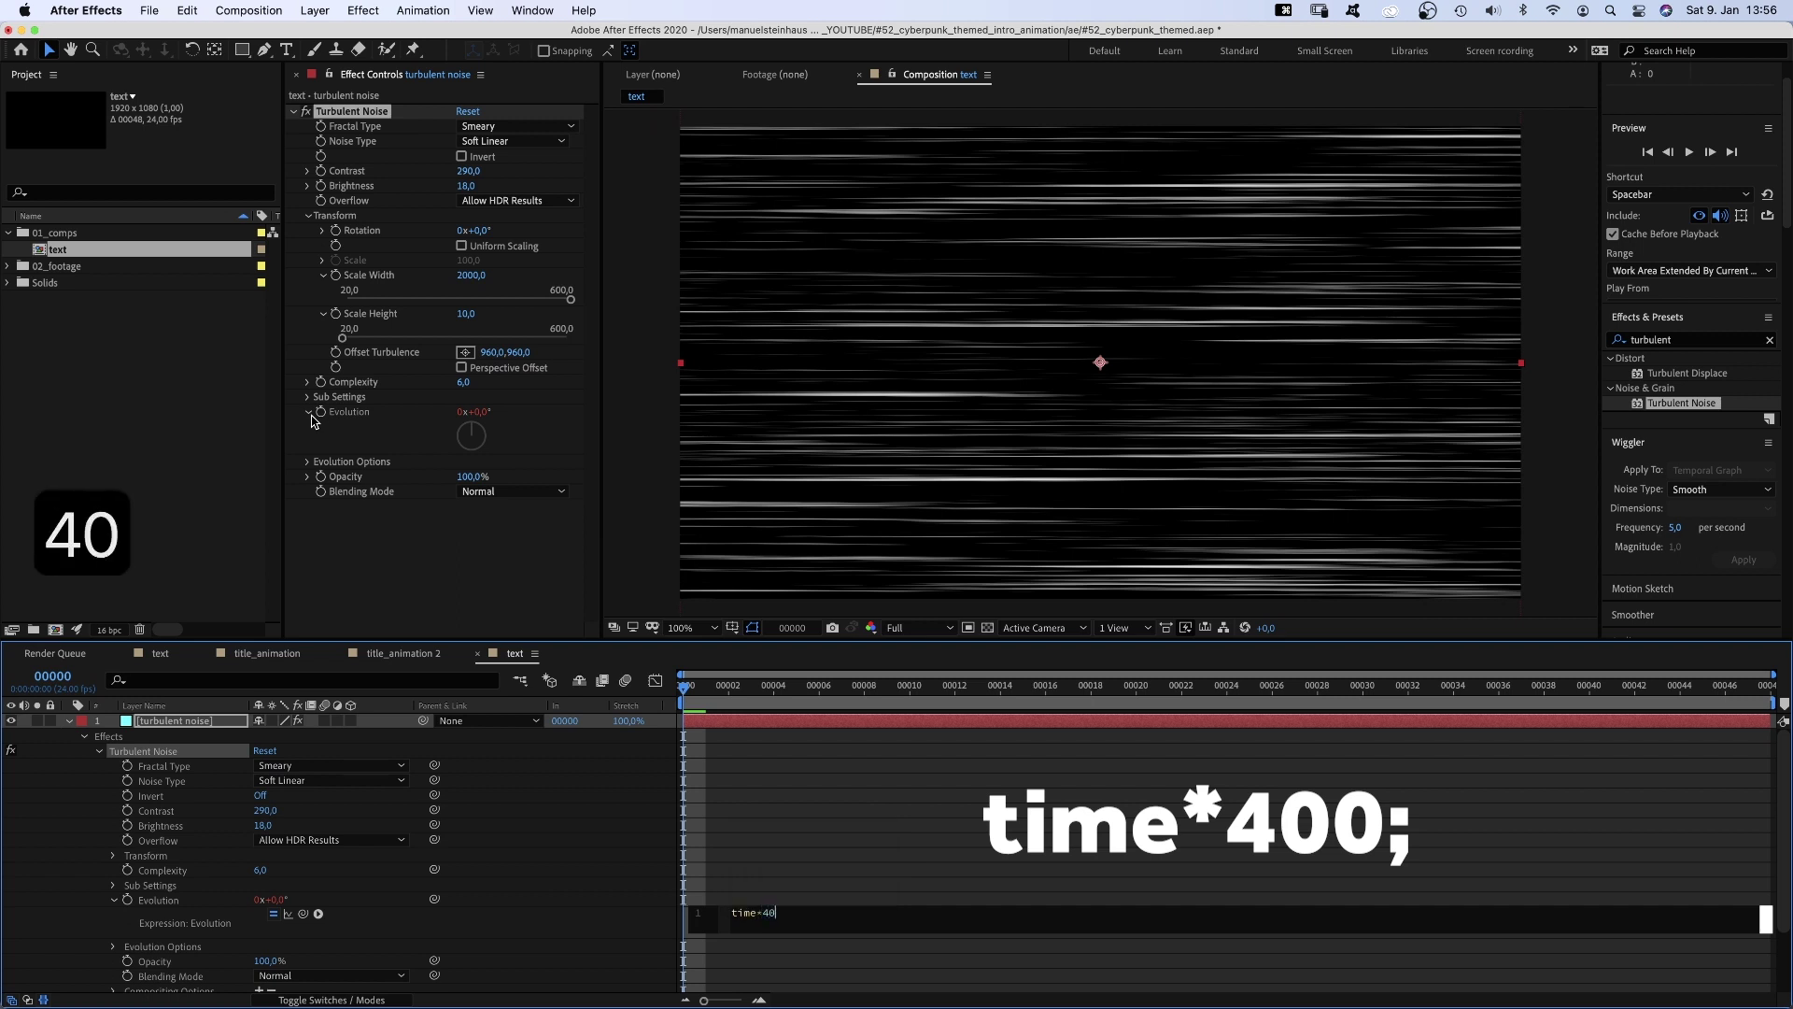
pyautogui.write('0;')
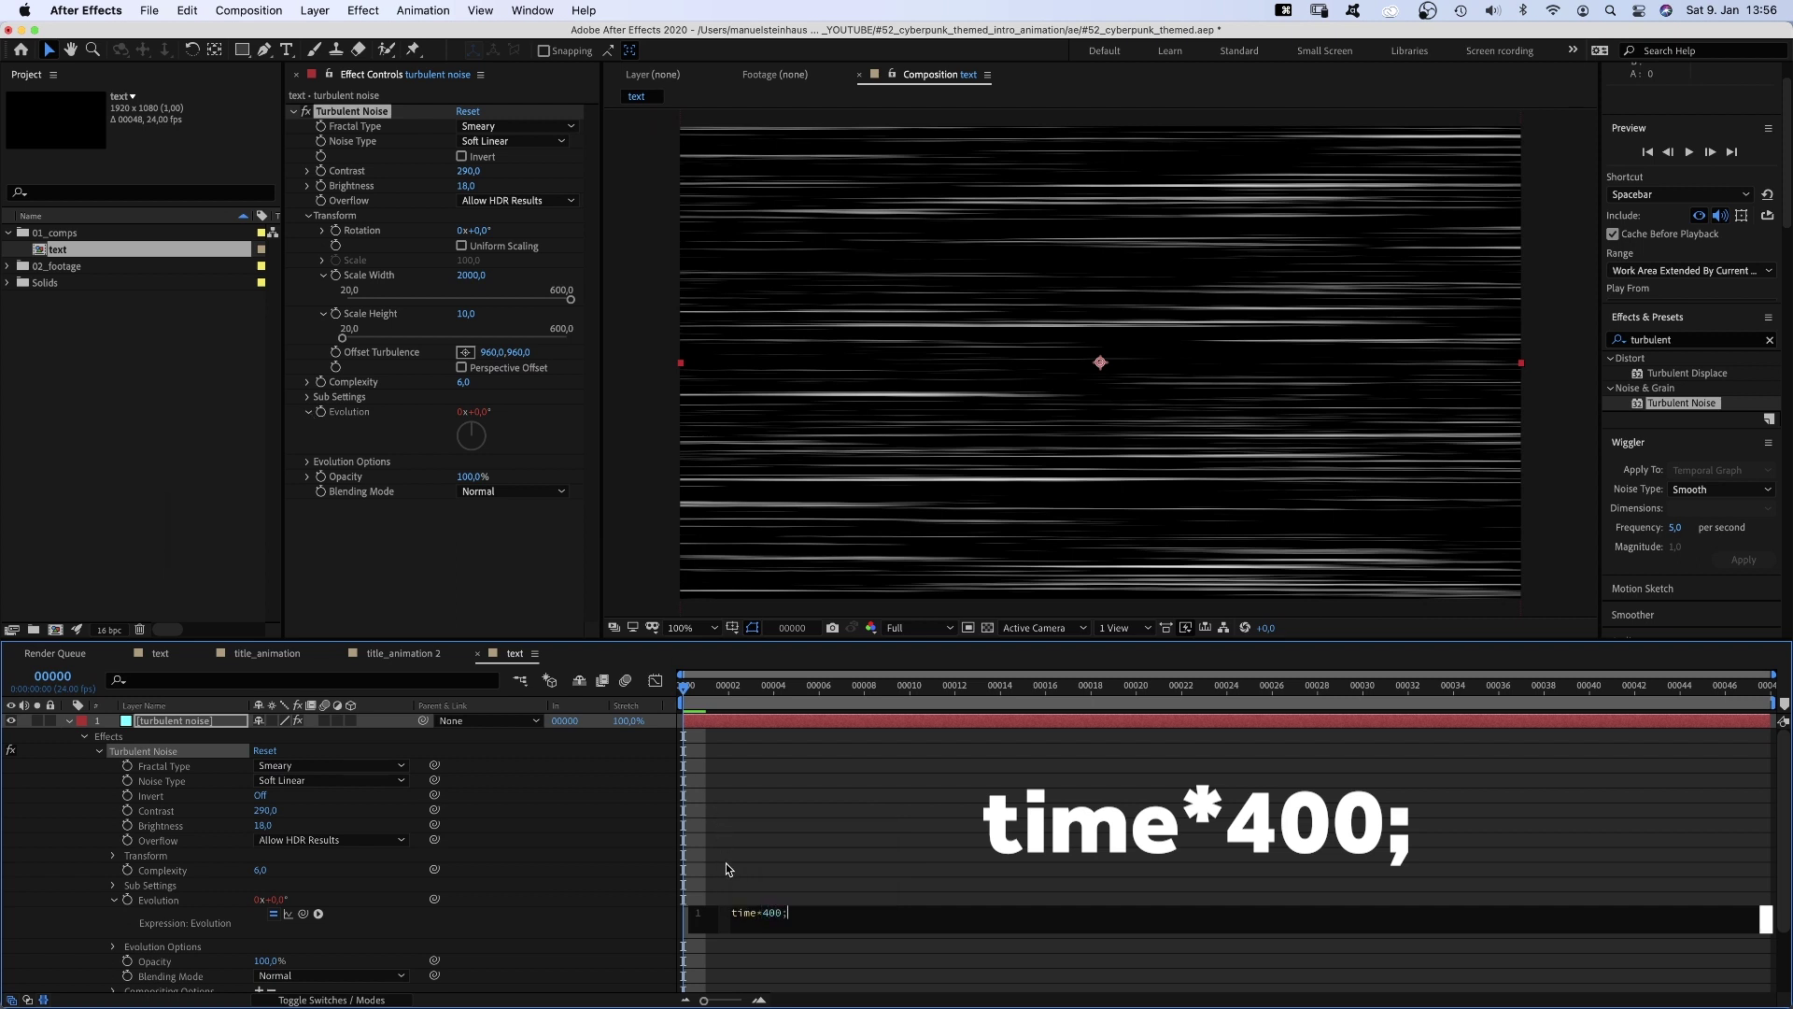
pyautogui.click(725, 863)
pyautogui.press('space')
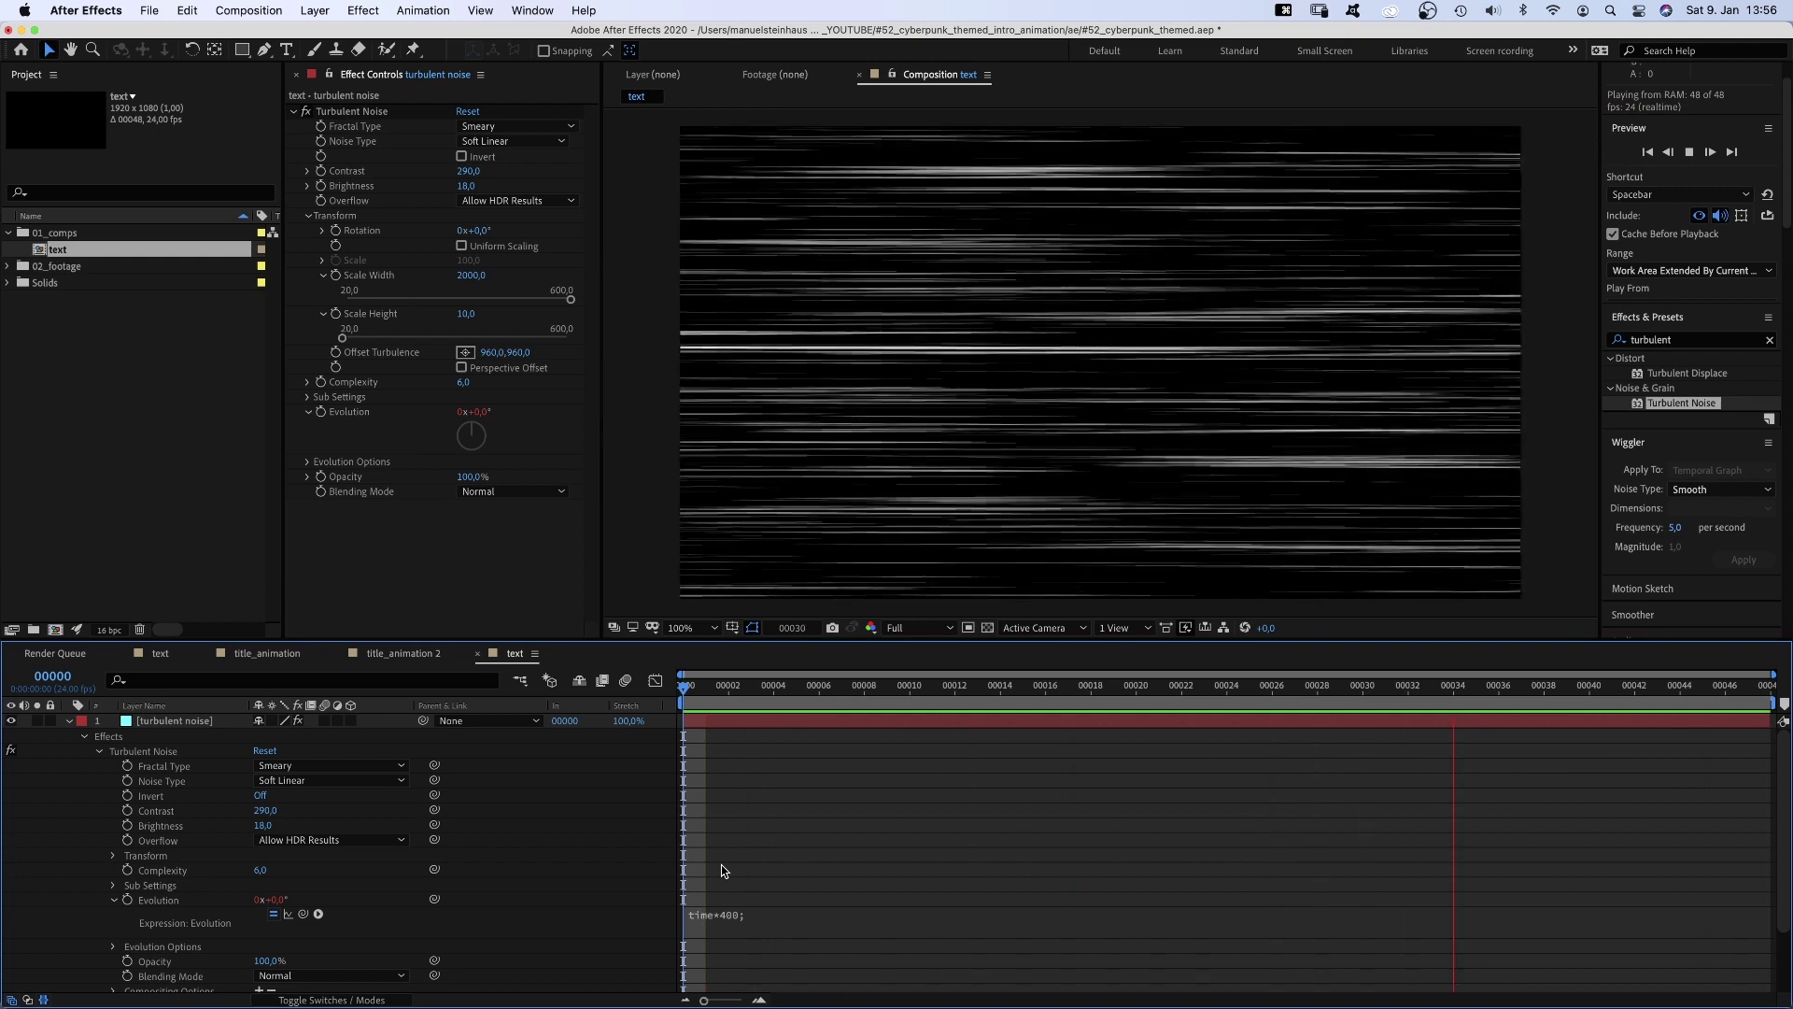
# - Hide the turbulent noise layer and apply Displacement Map to Title Animation 4
pyautogui.press('0')
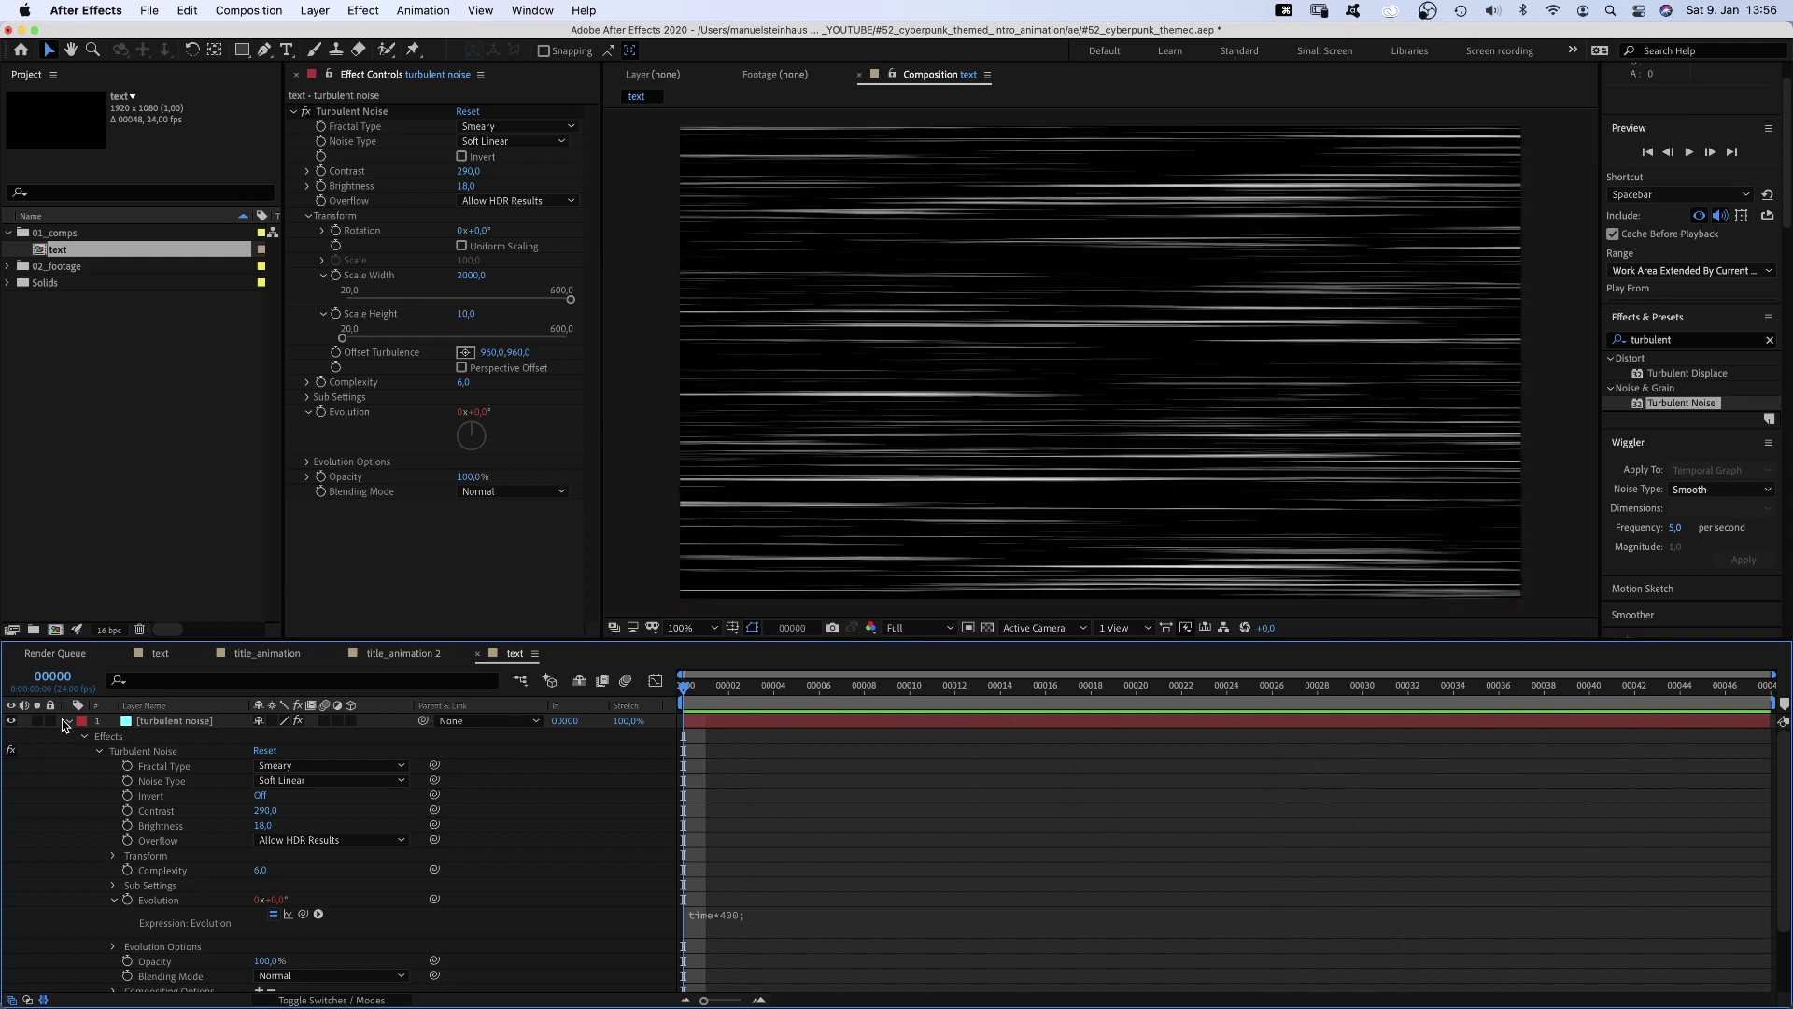
pyautogui.click(67, 722)
pyautogui.click(11, 721)
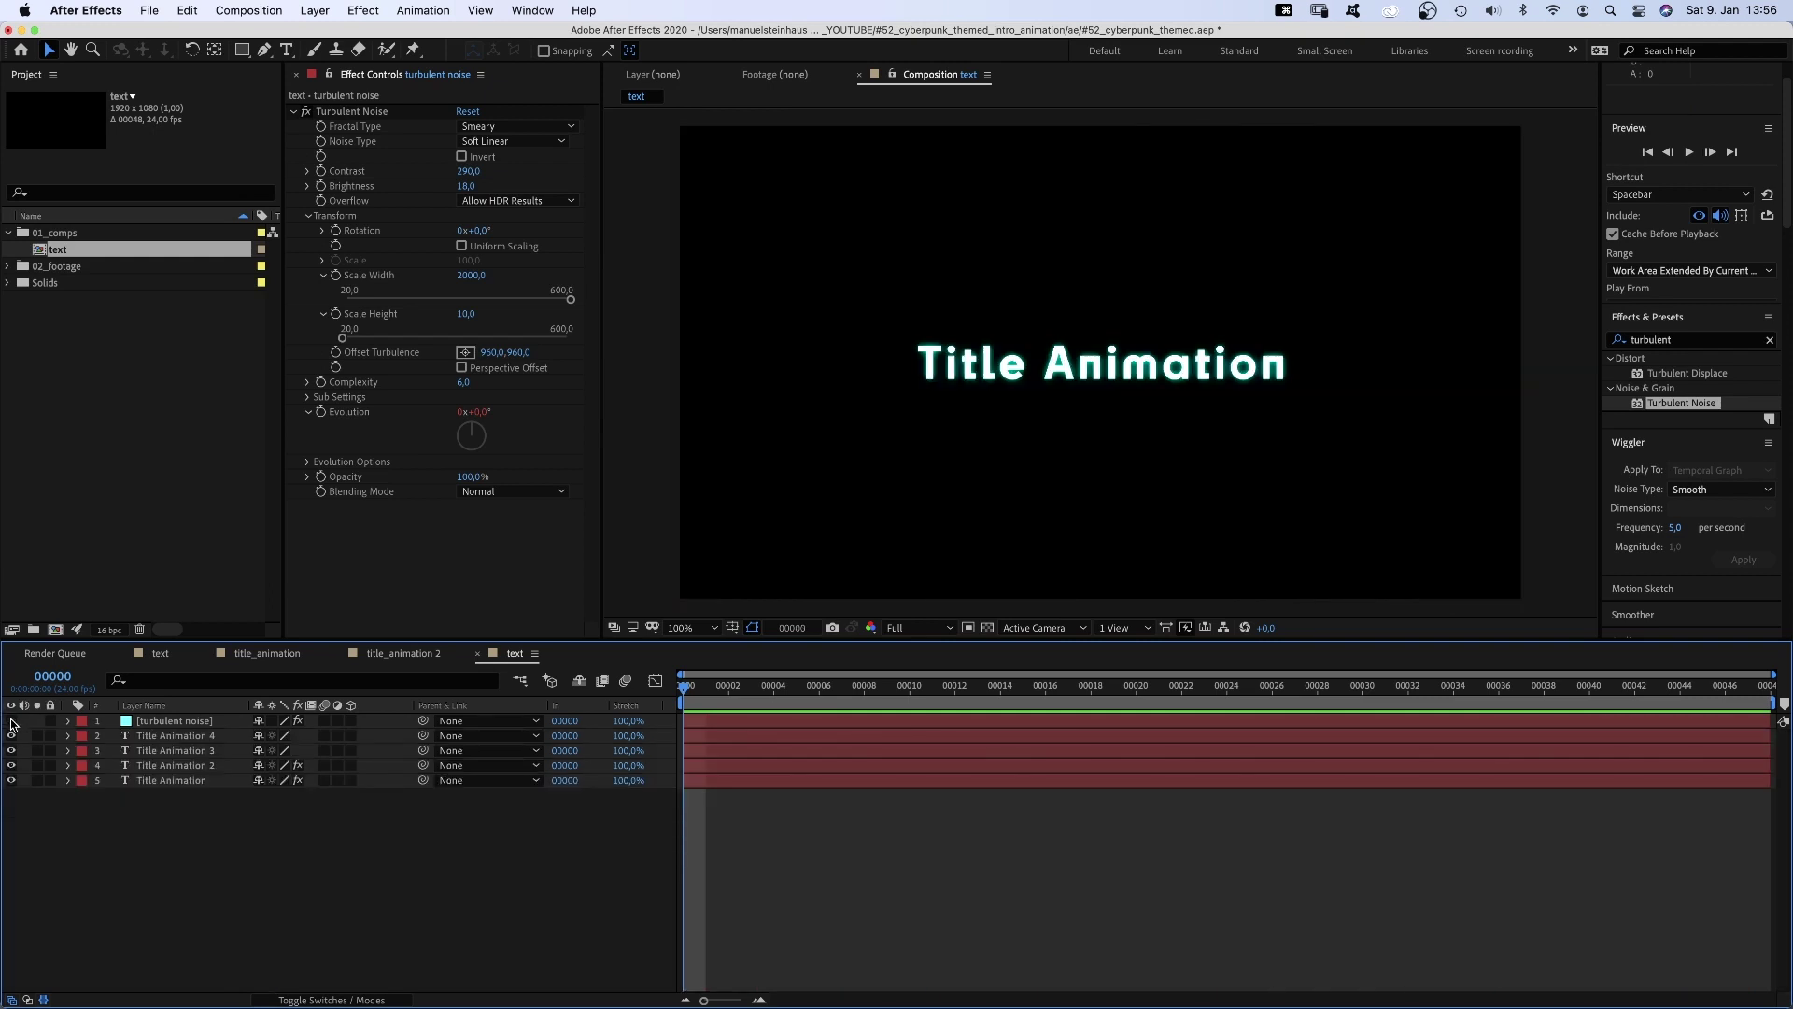
pyautogui.click(163, 736)
pyautogui.click(1685, 343)
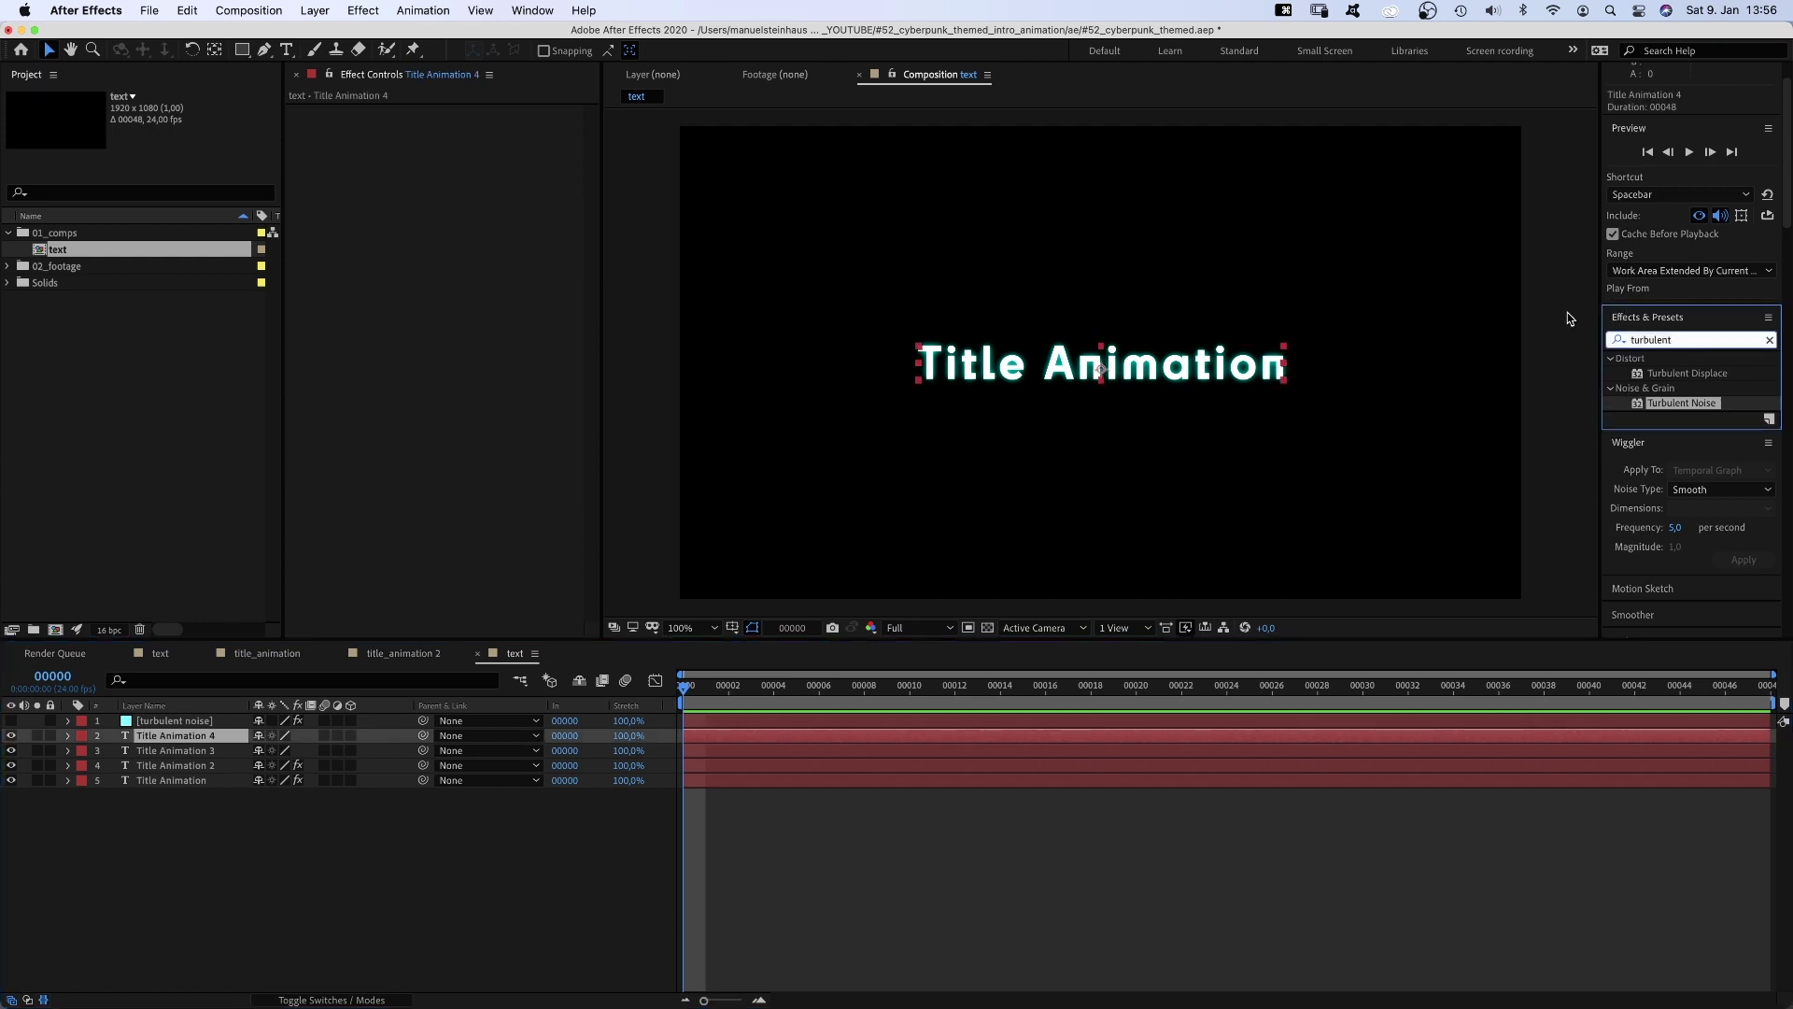
pyautogui.write('displacement')
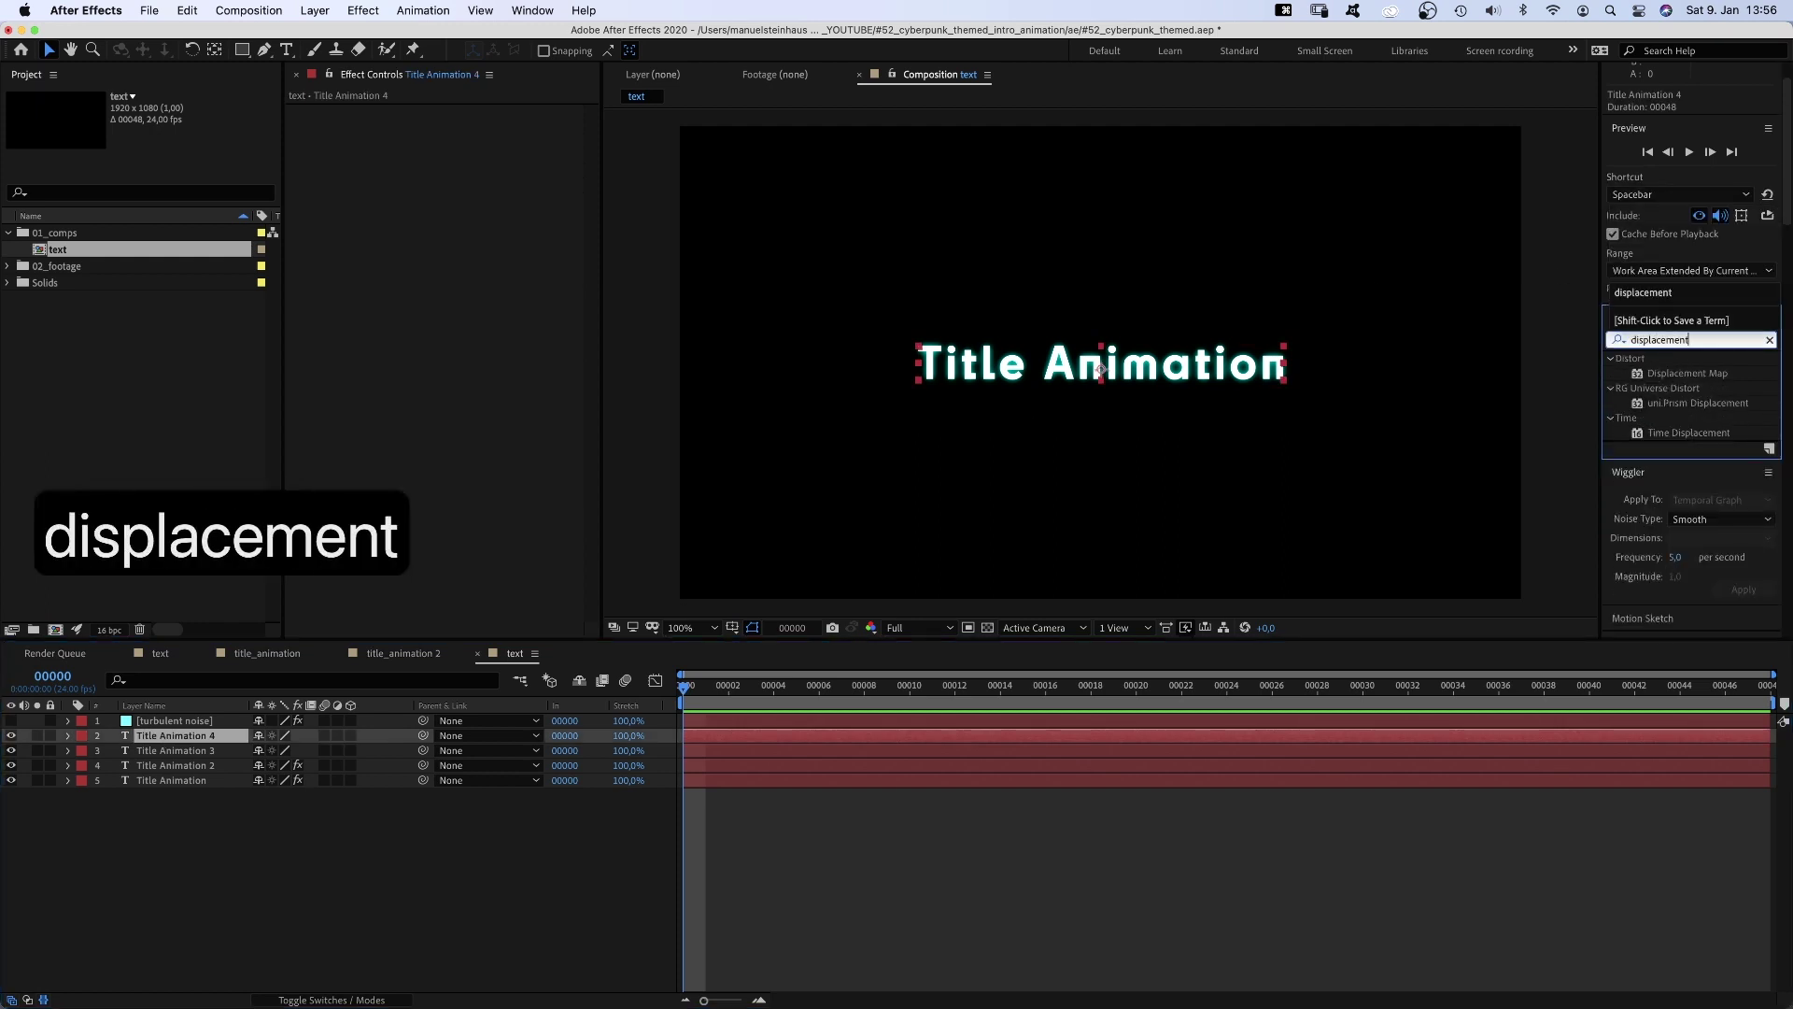
pyautogui.moveTo(1687, 372); pyautogui.dragTo(389, 184)
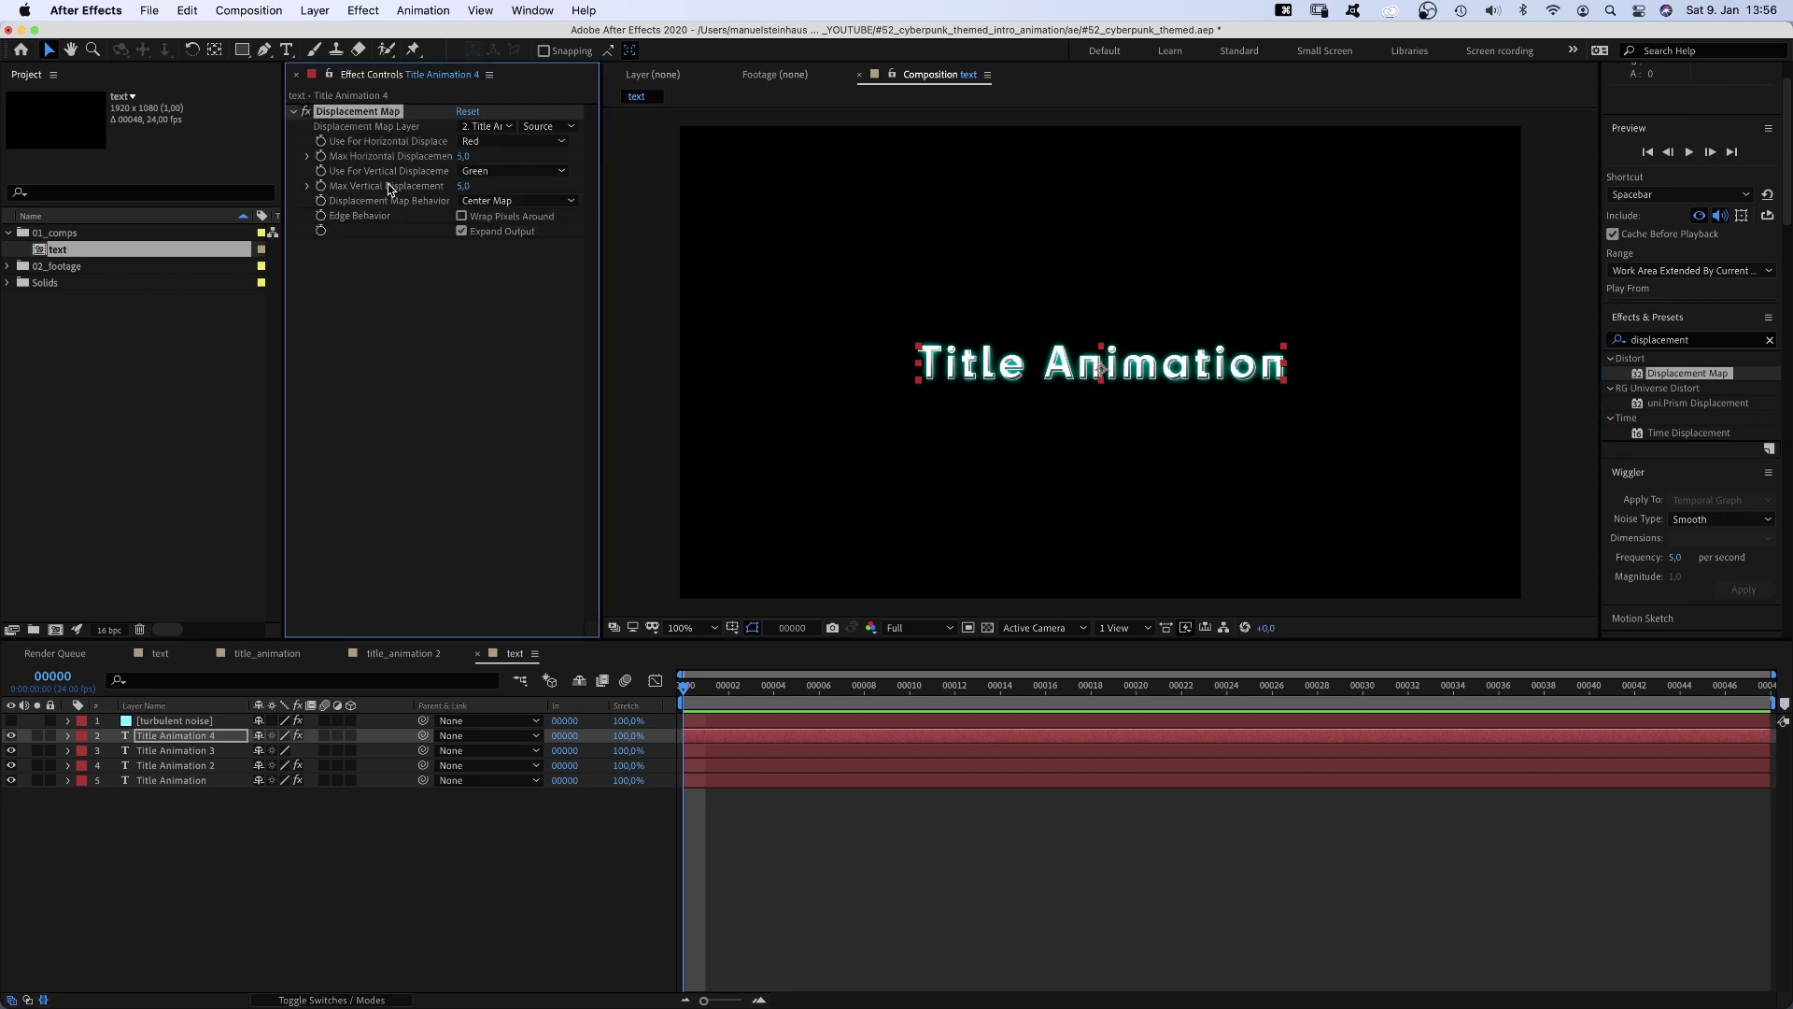
# - Use the turbulent noise layer with its effects as the map, driven by Luminance
pyautogui.click(482, 127)
pyautogui.click(536, 175)
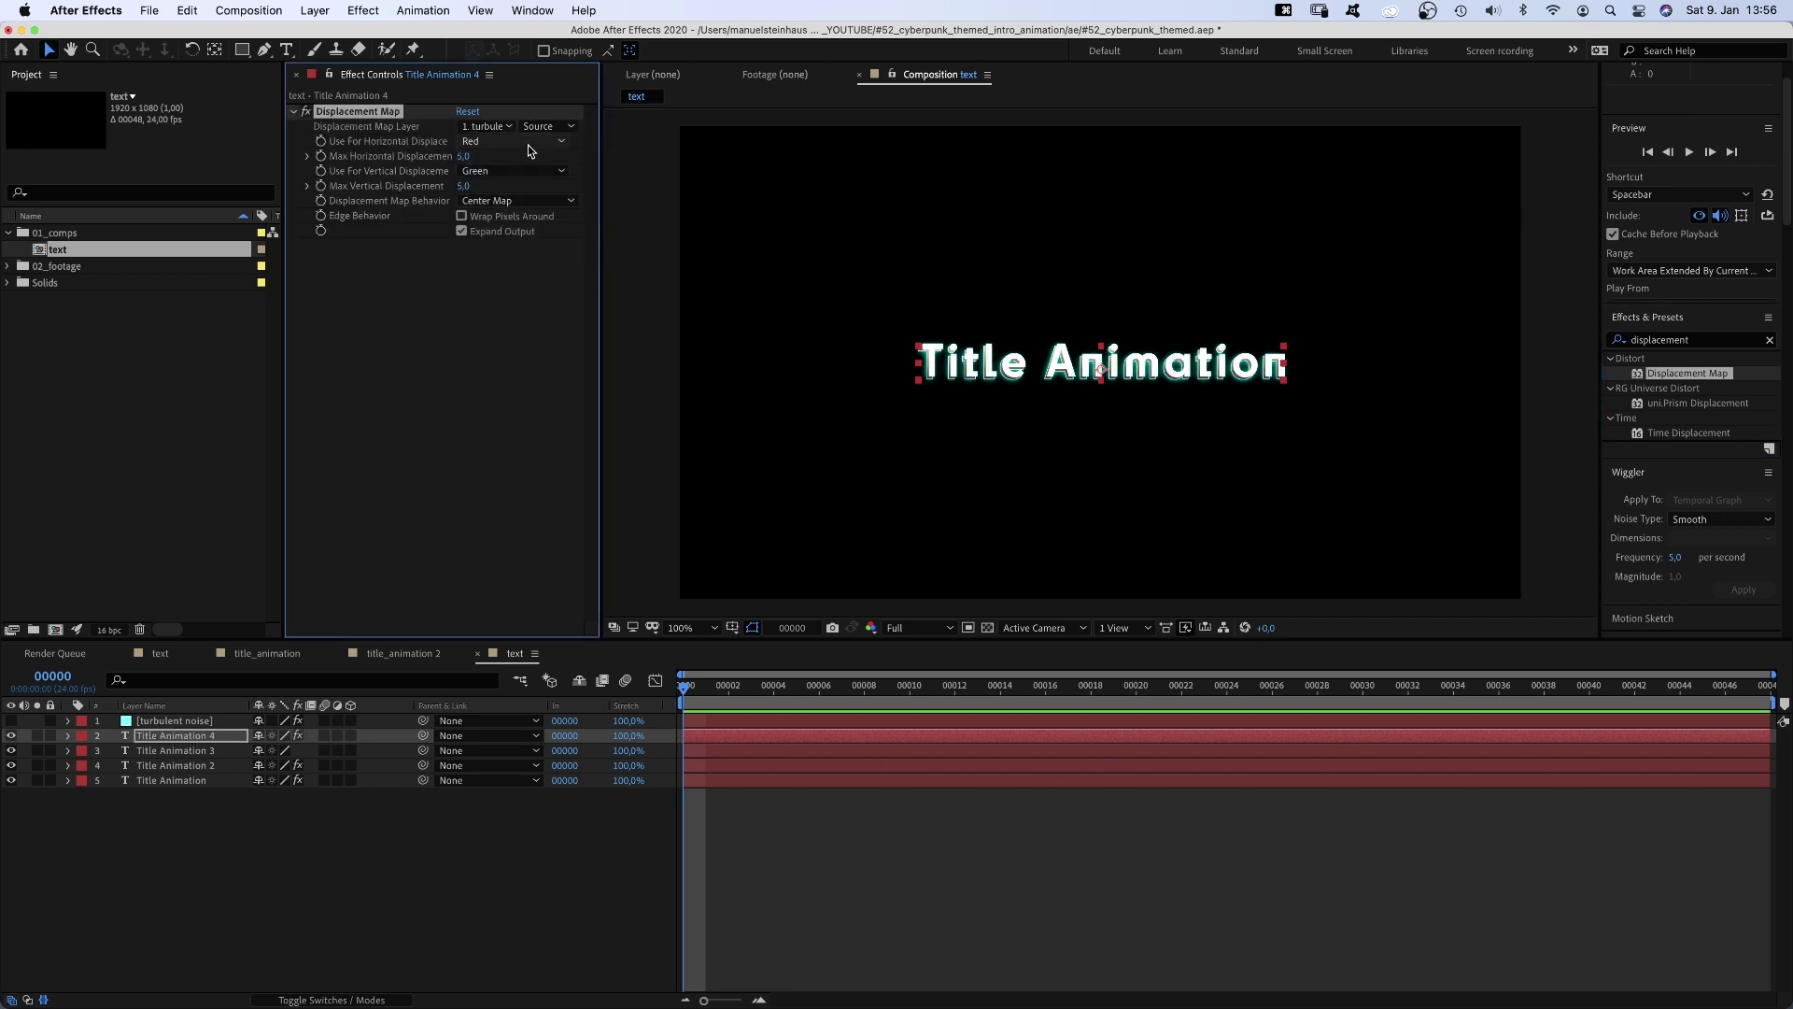
pyautogui.click(549, 126)
pyautogui.click(549, 183)
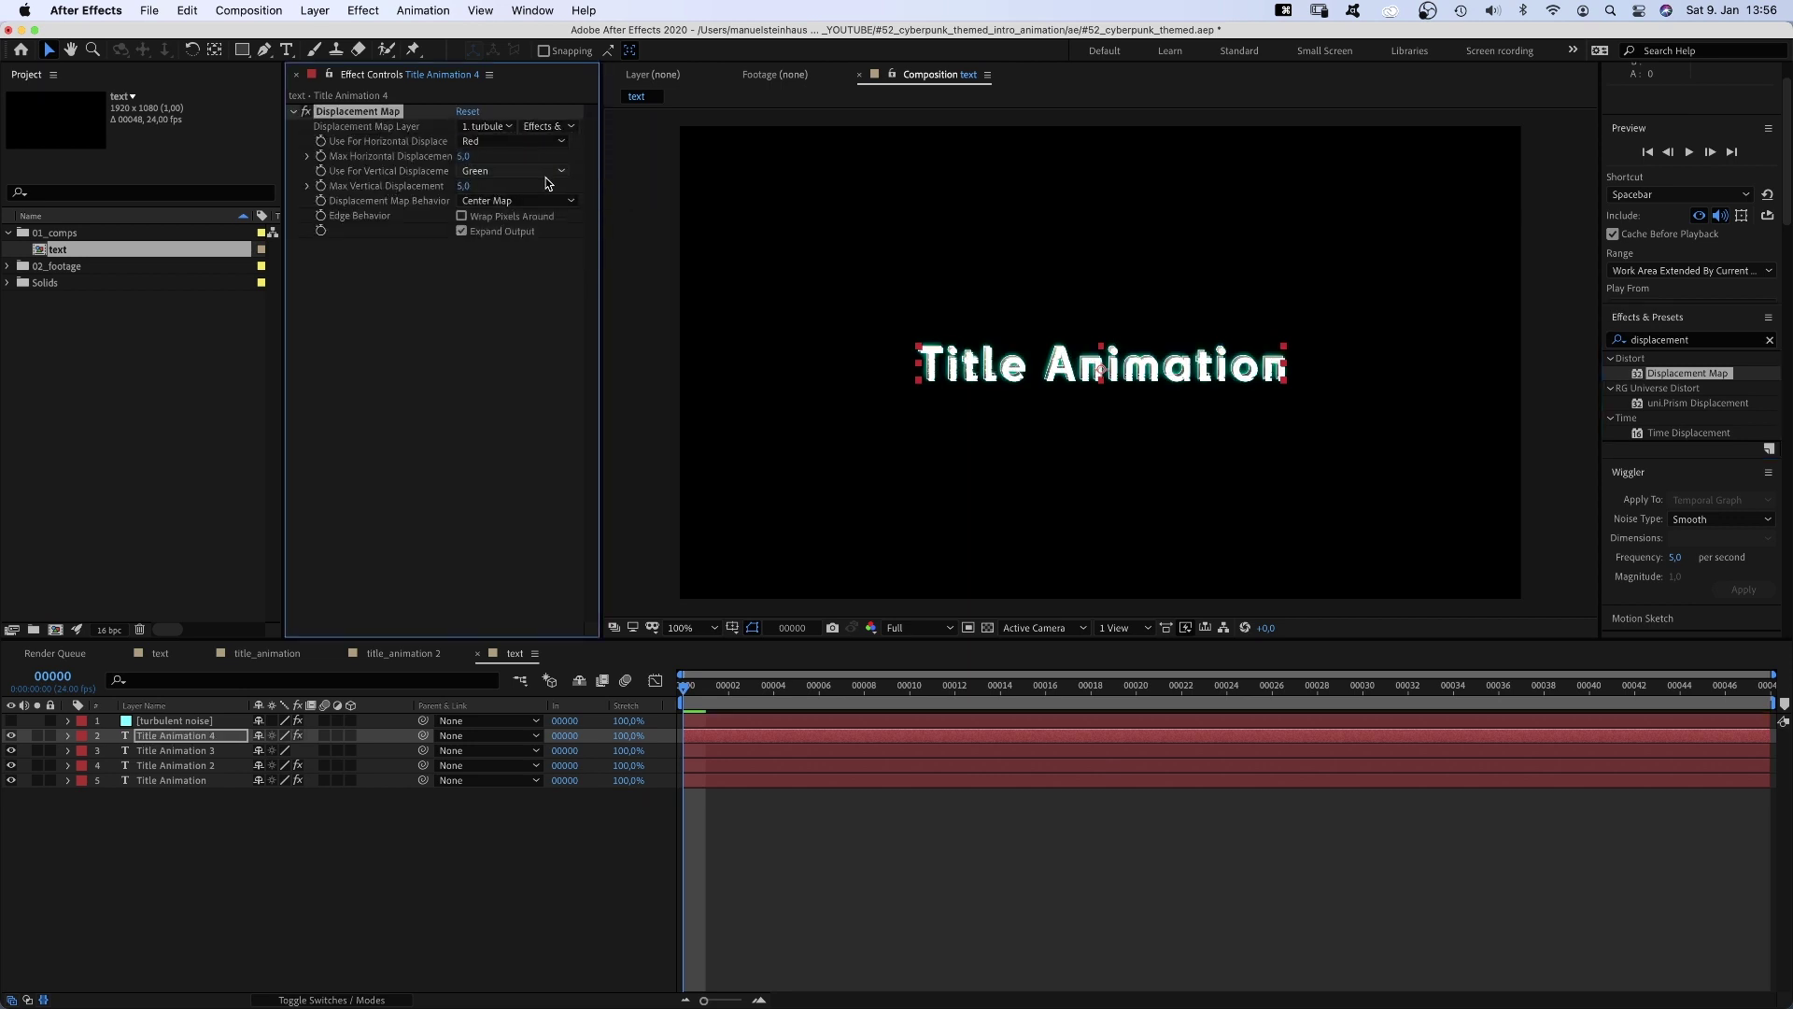
pyautogui.click(529, 173)
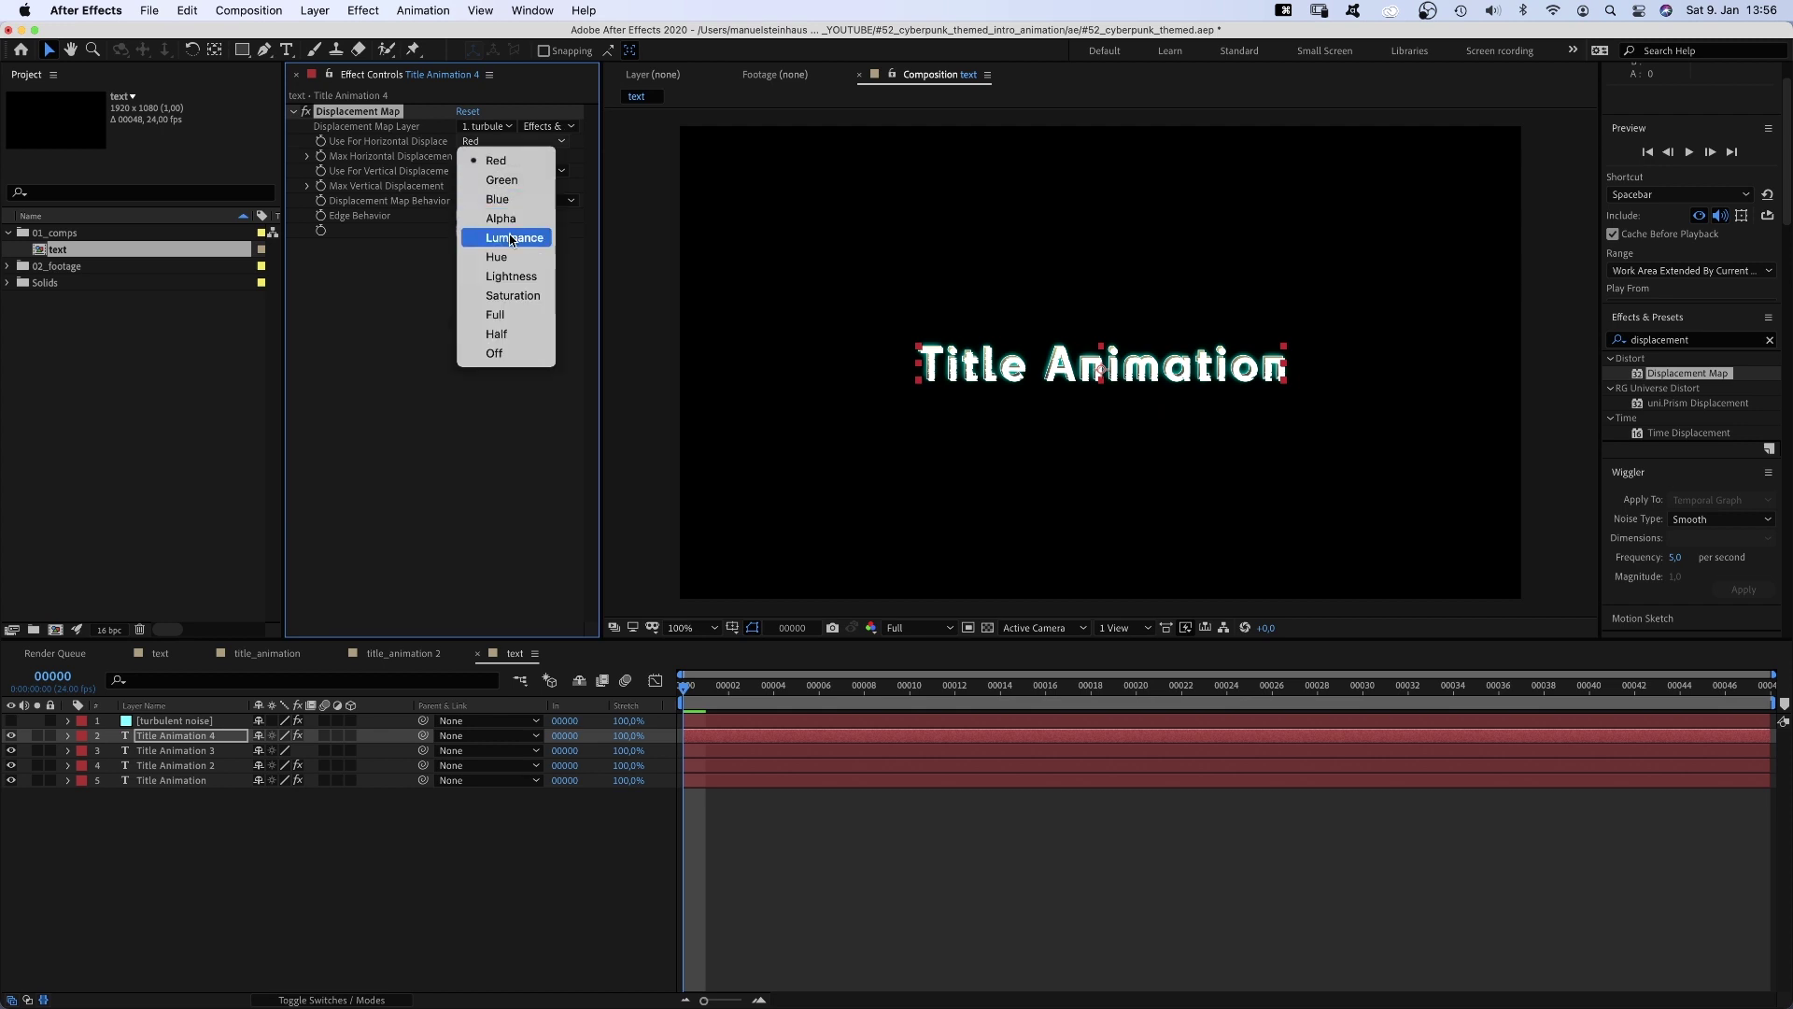
pyautogui.click(511, 236)
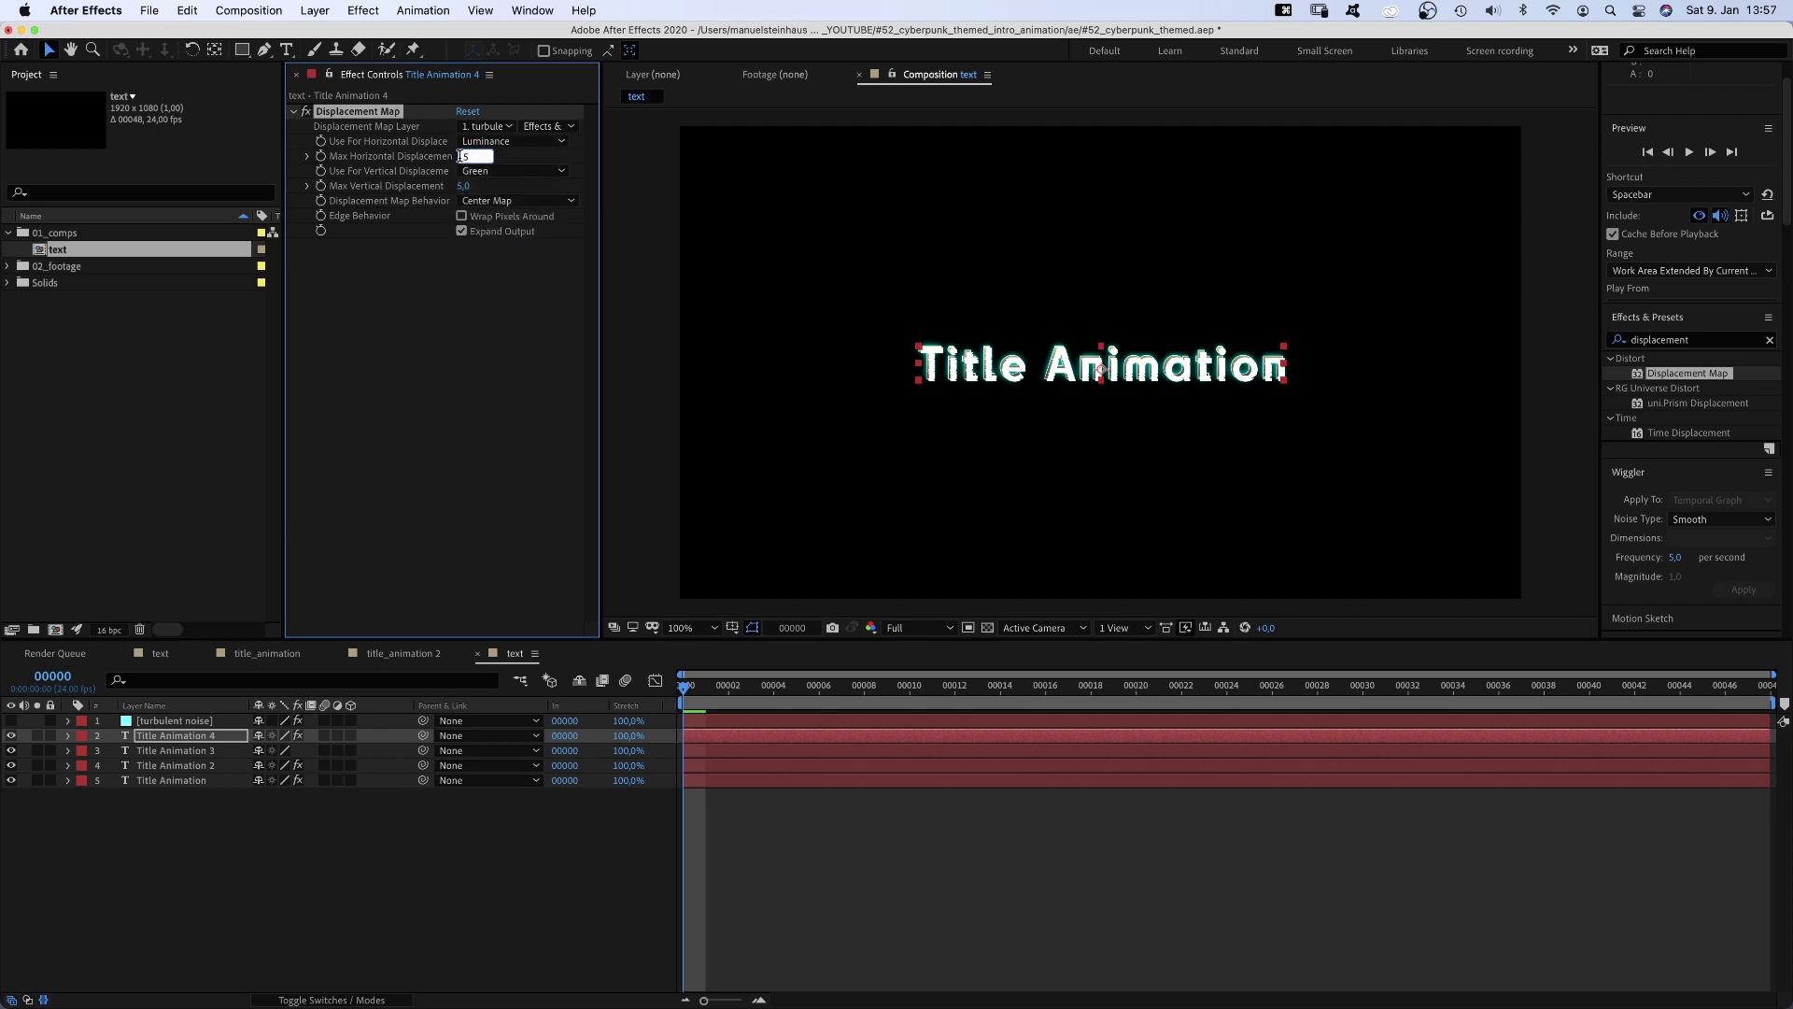
# - Set Max Horizontal Displacement to 50 and Max Vertical Displacement to 0
pyautogui.click(460, 156)
pyautogui.write('50')
pyautogui.press('Return')
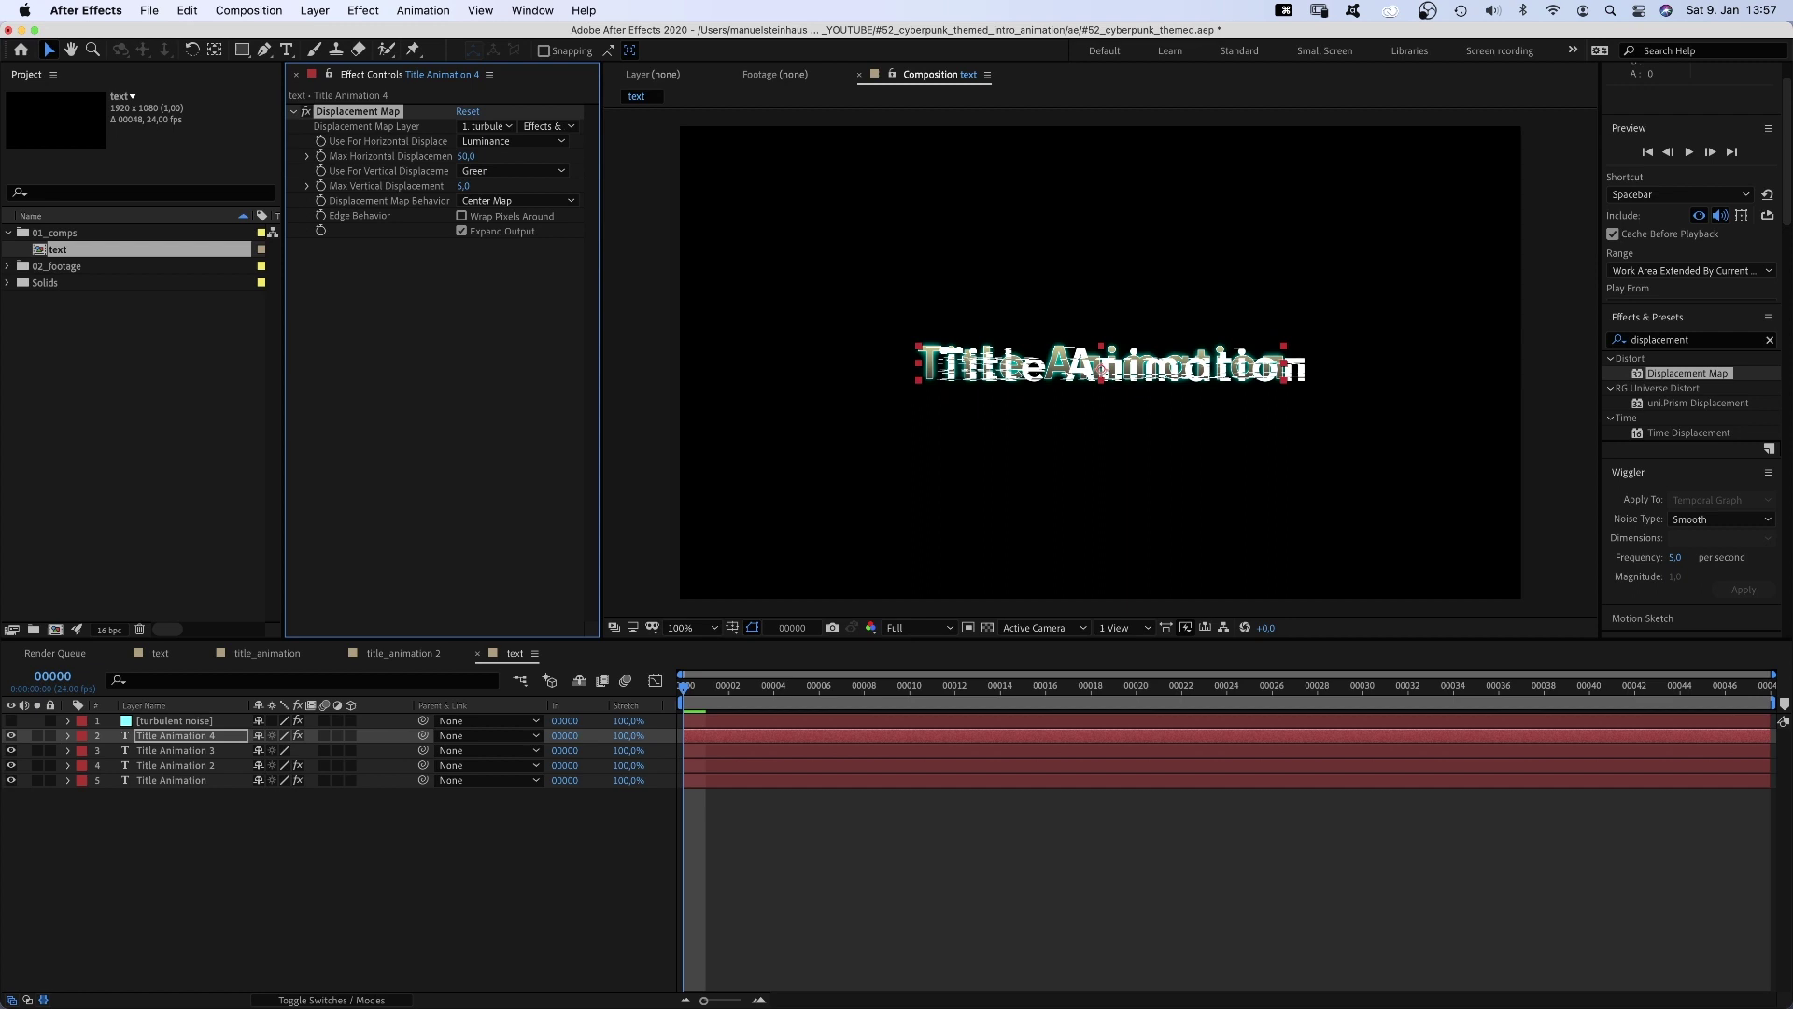
pyautogui.write('0')
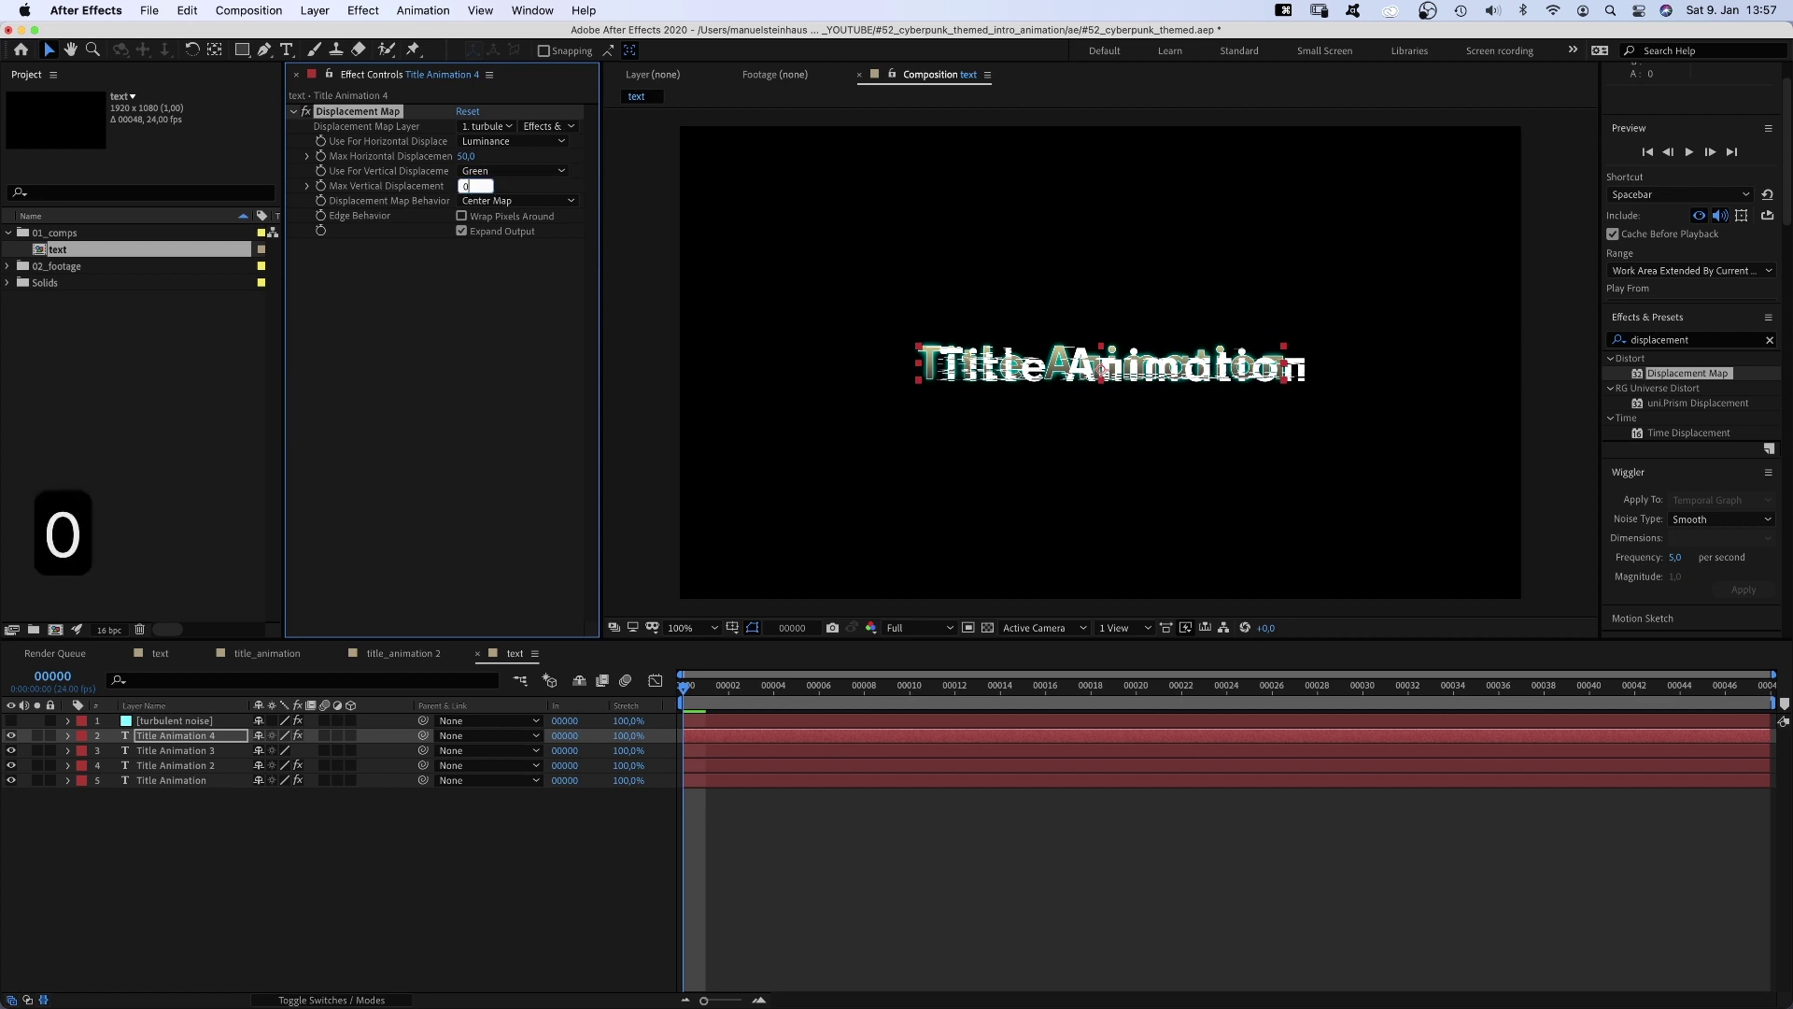
pyautogui.press('Return')
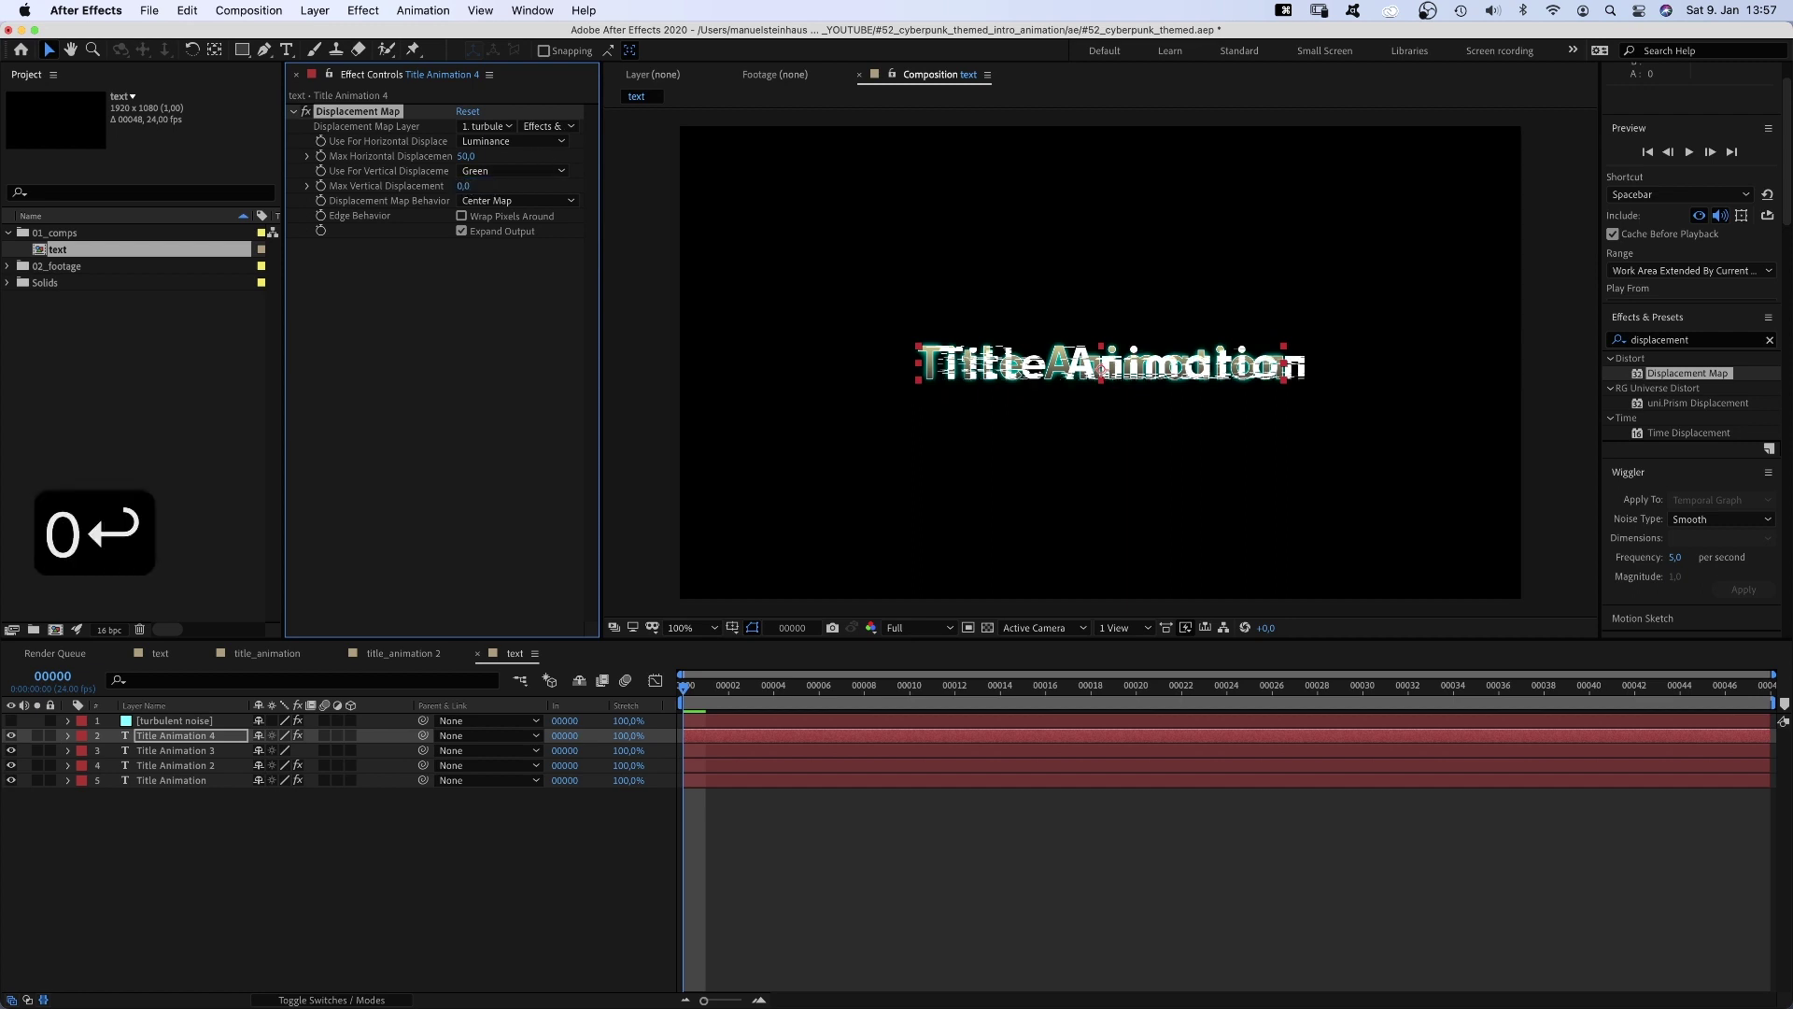
pyautogui.click(356, 953)
# - Set Title Animation 4's track matte to Luma Matte from the noise layer and preview it
pyautogui.click(350, 1001)
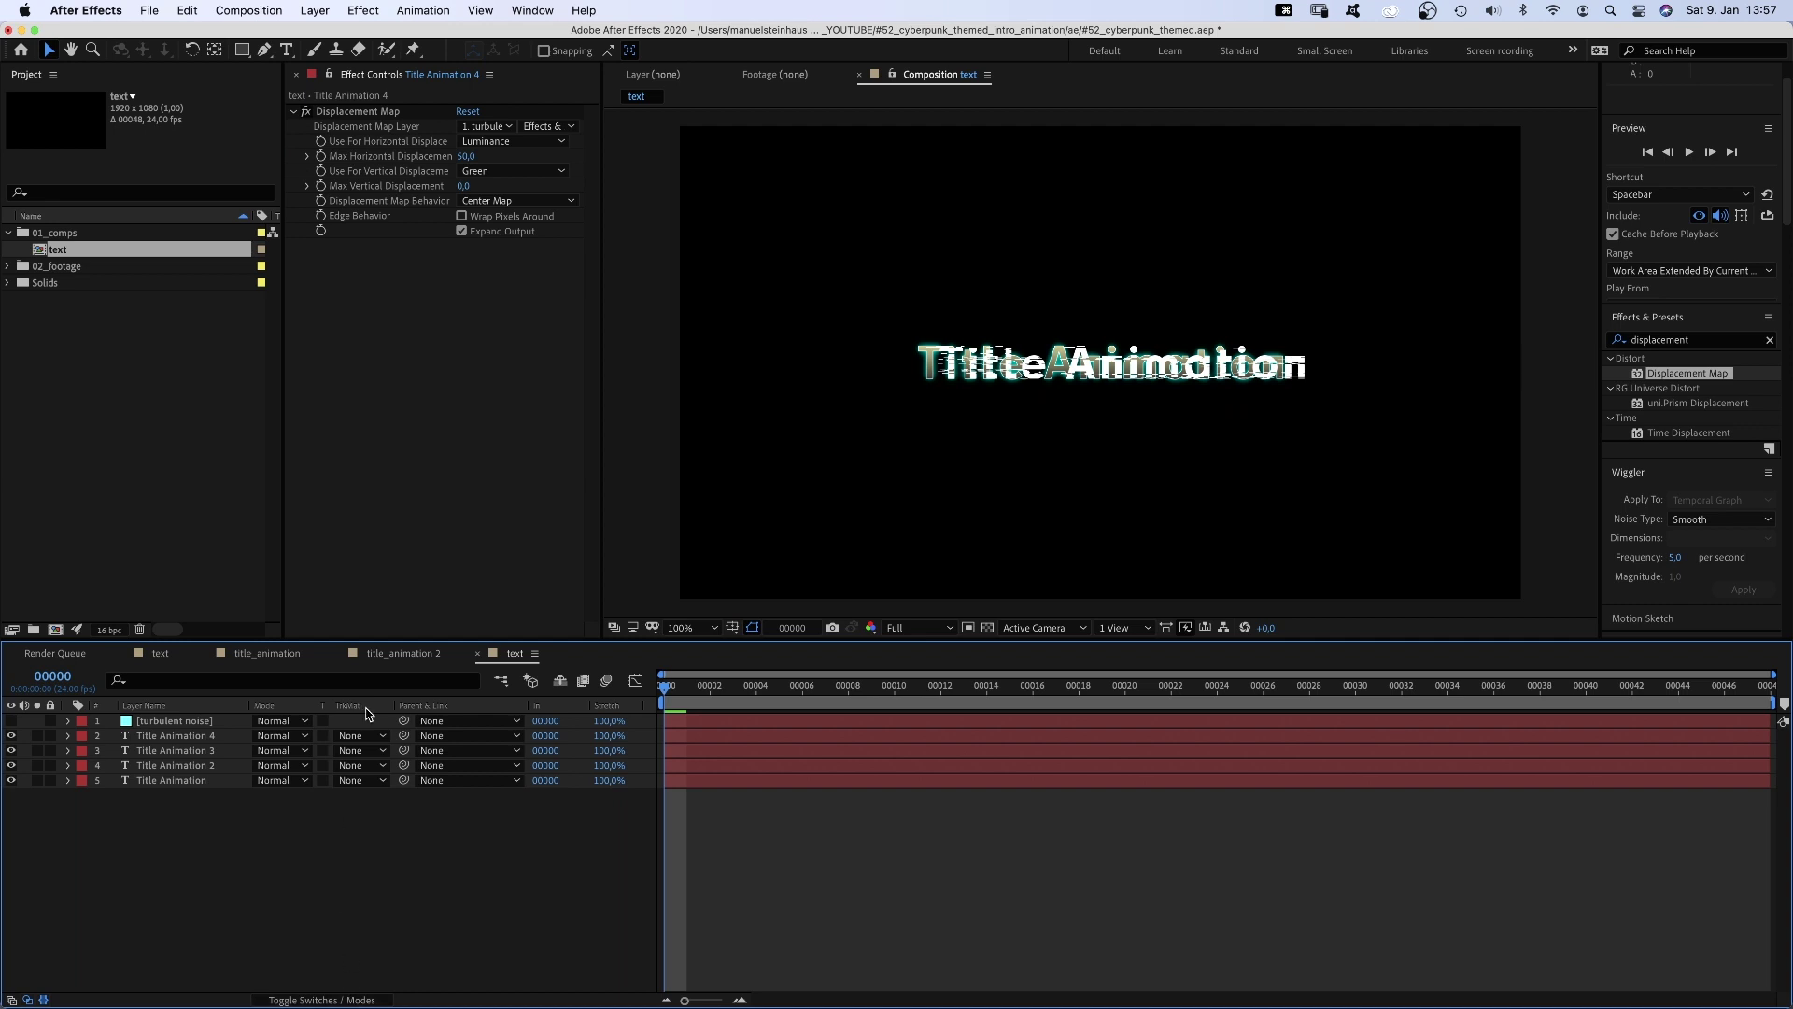
pyautogui.click(361, 736)
pyautogui.click(357, 822)
pyautogui.press('space')
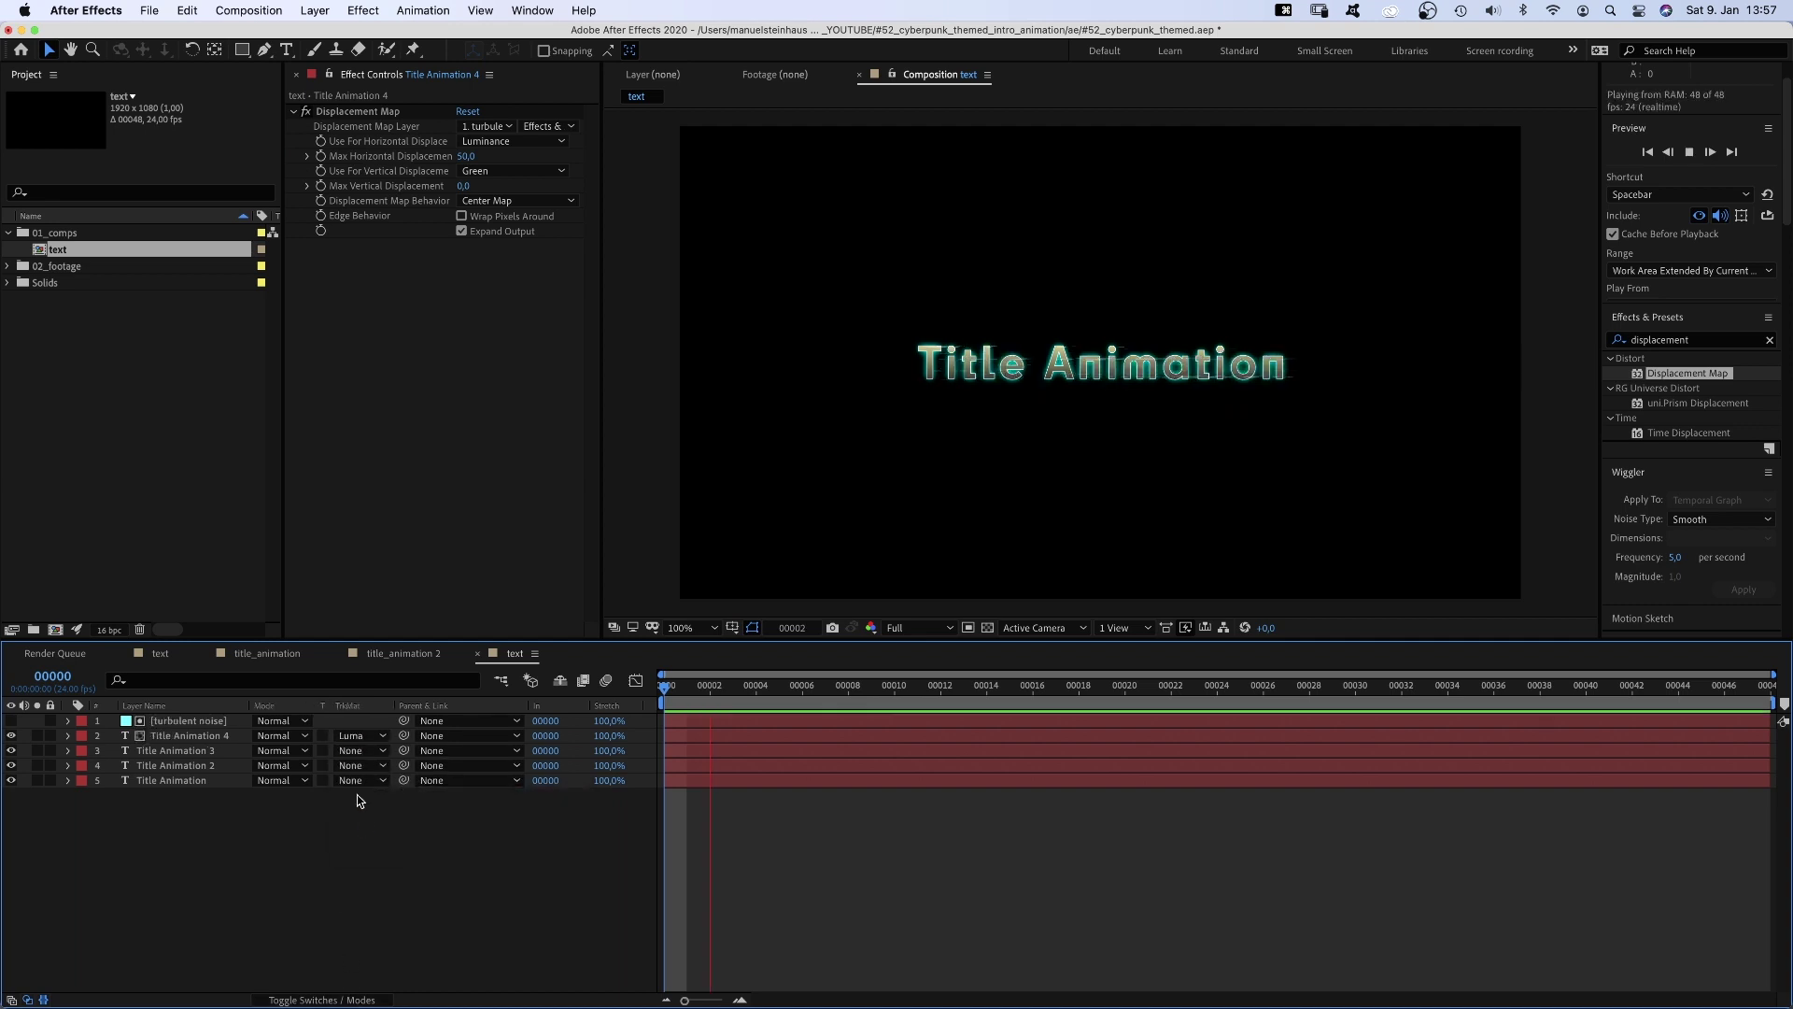
pyautogui.press('space')
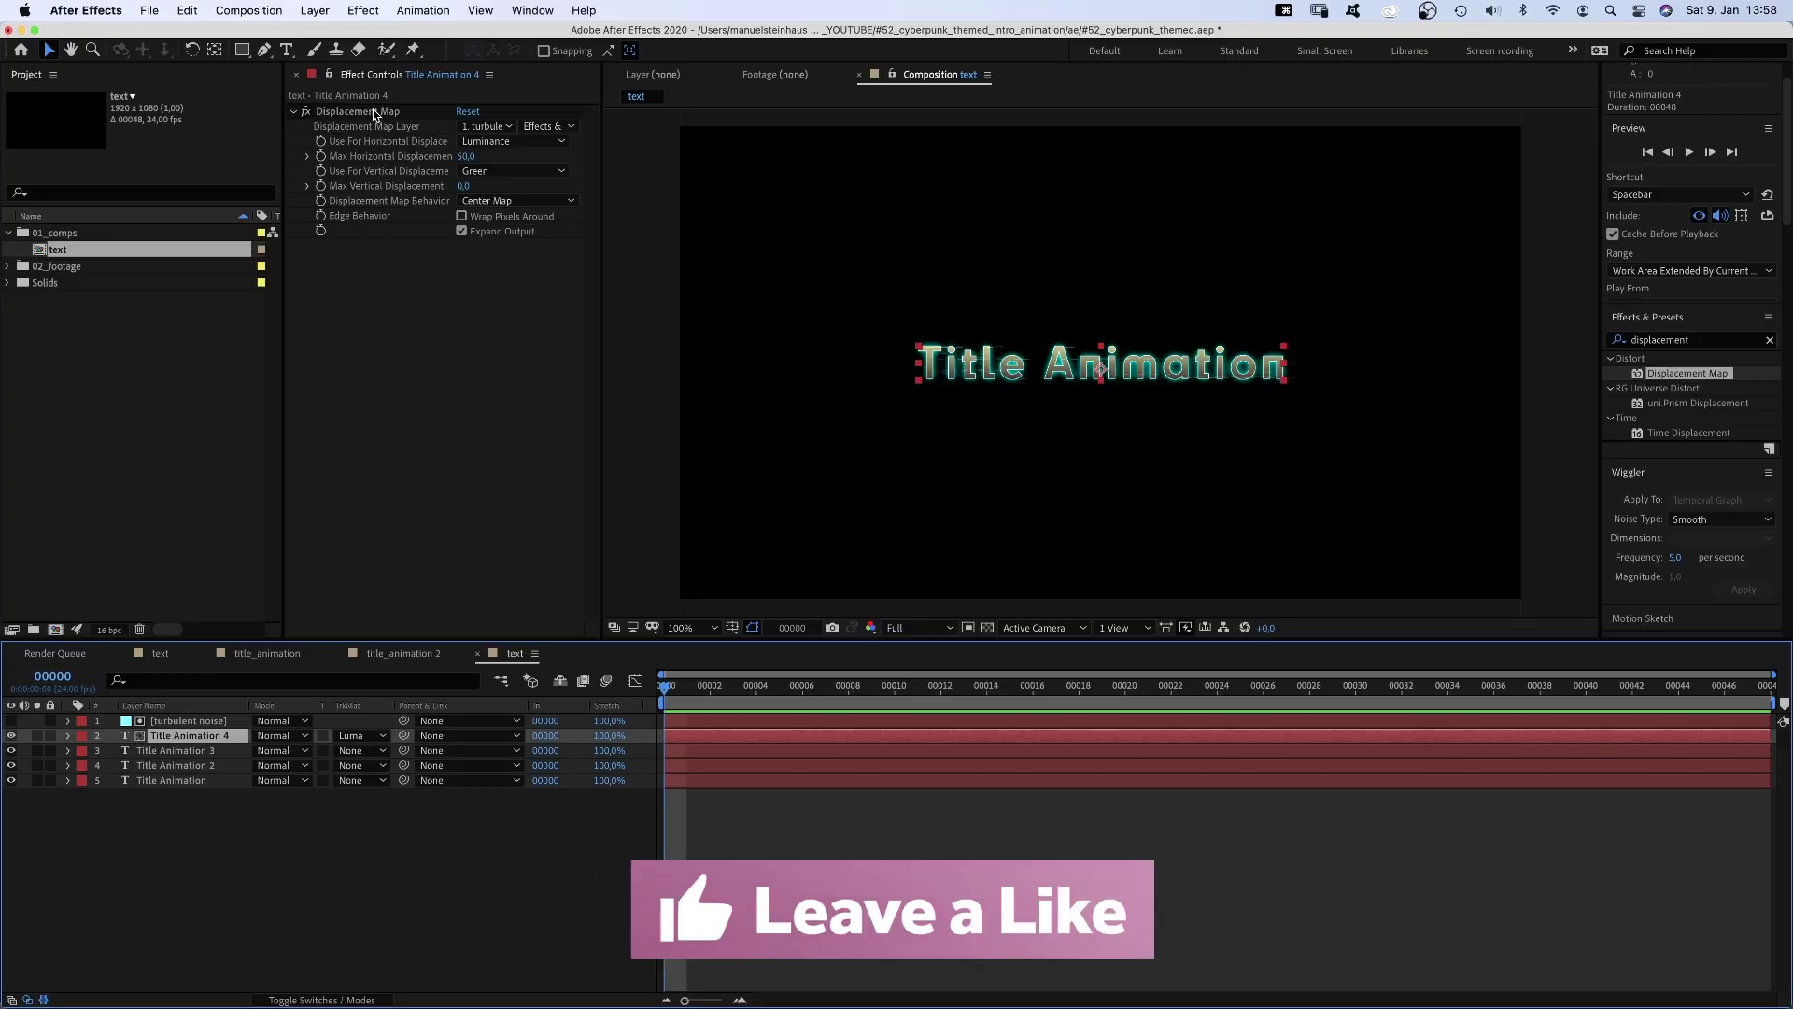
# - Copy the Displacement Map onto Title Animation 3 with Max Horizontal Displacement -3
pyautogui.click(374, 112)
pyautogui.press('super+c')
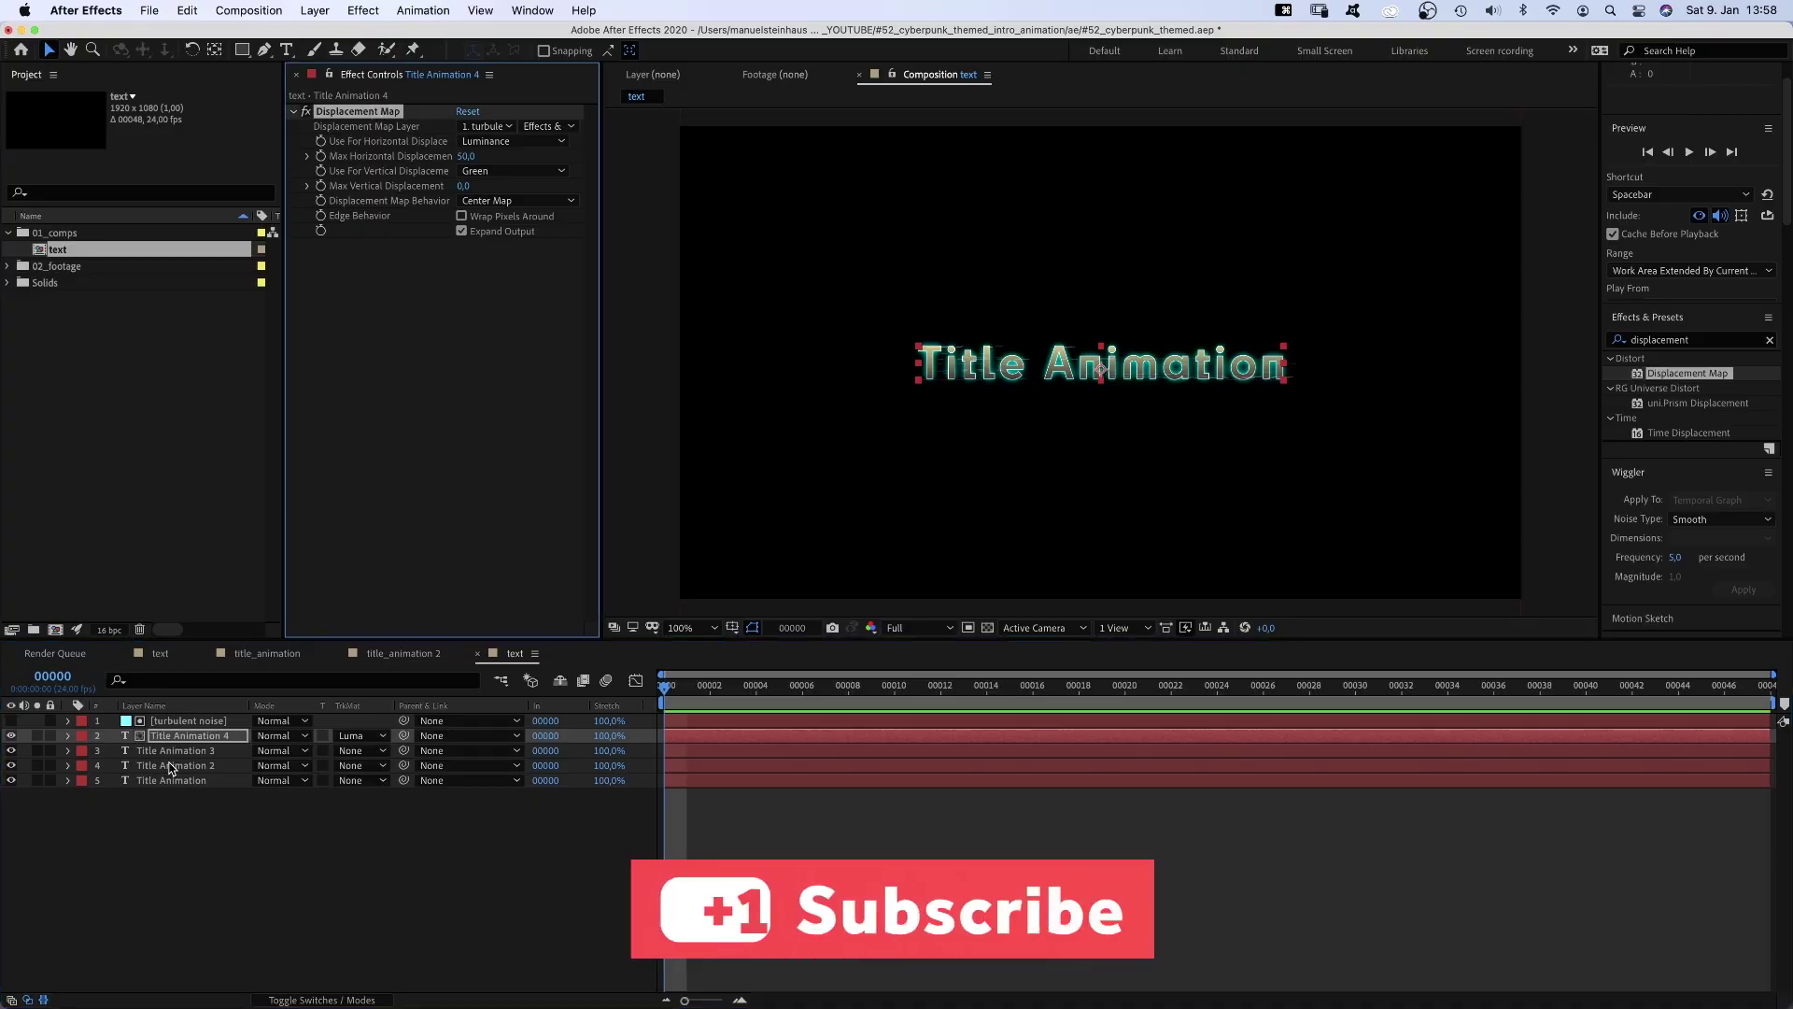
pyautogui.click(173, 751)
pyautogui.press('super+v')
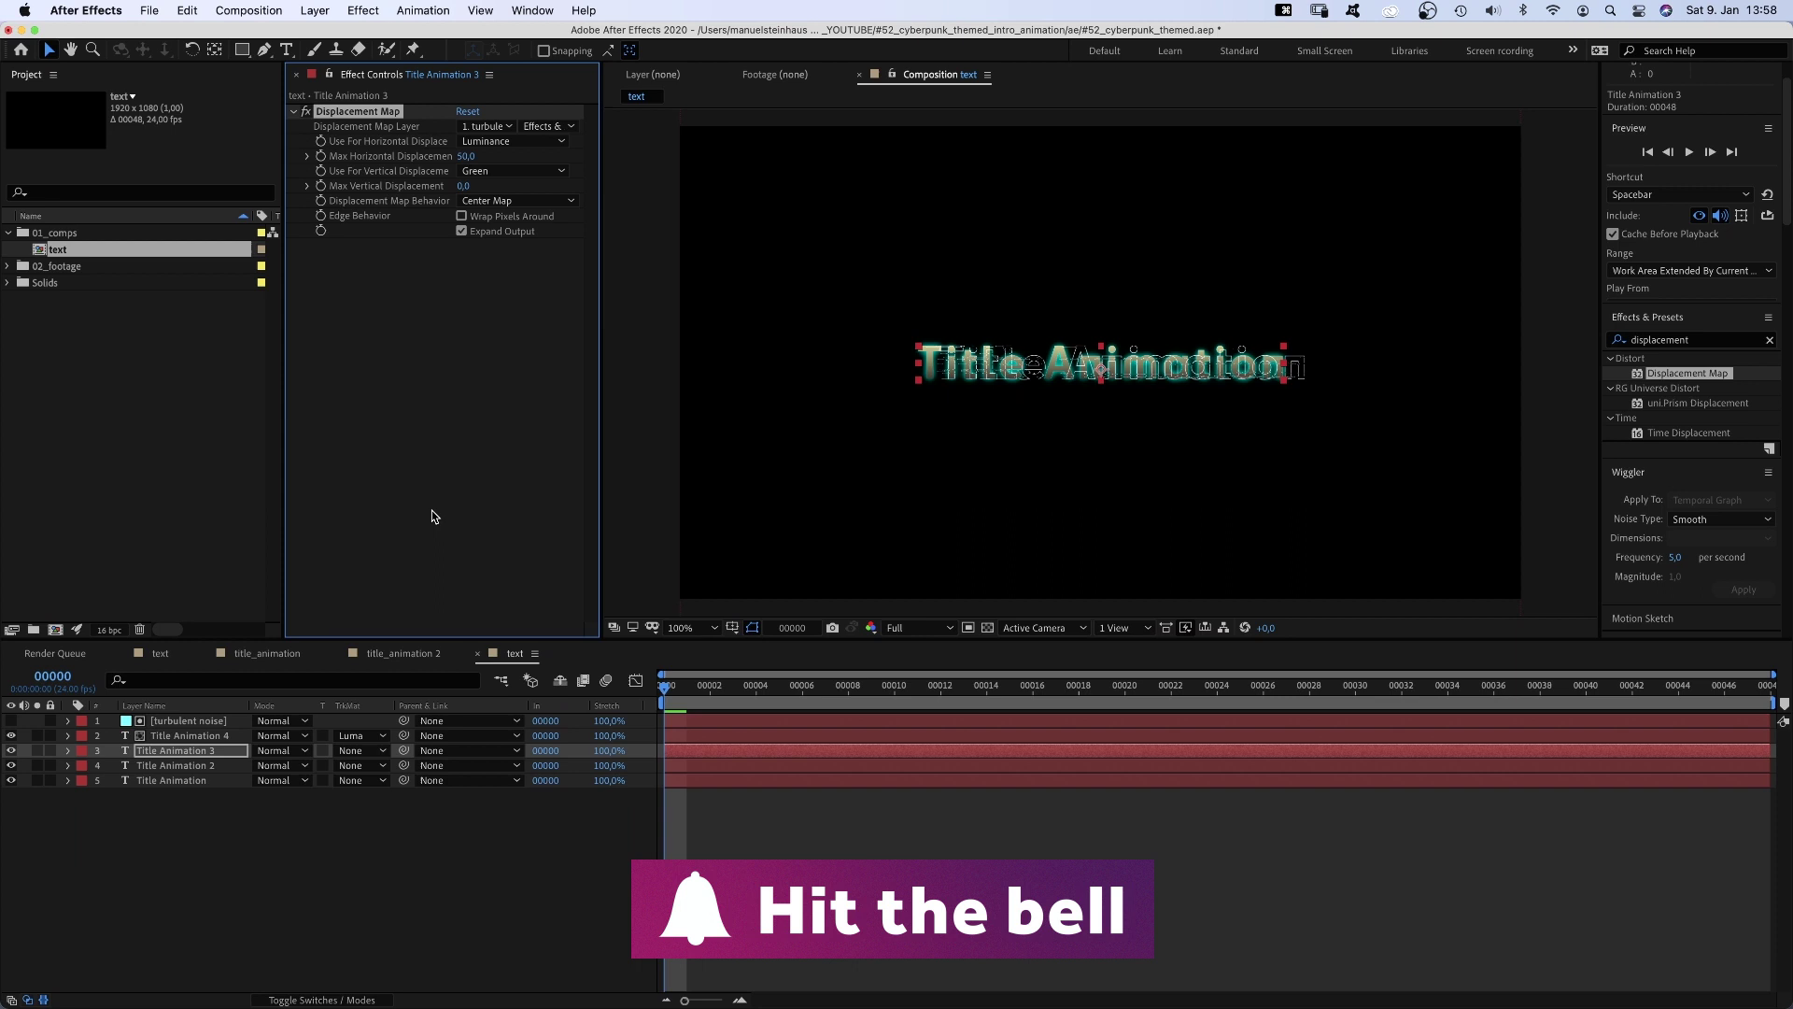
pyautogui.click(465, 156)
pyautogui.write('-3')
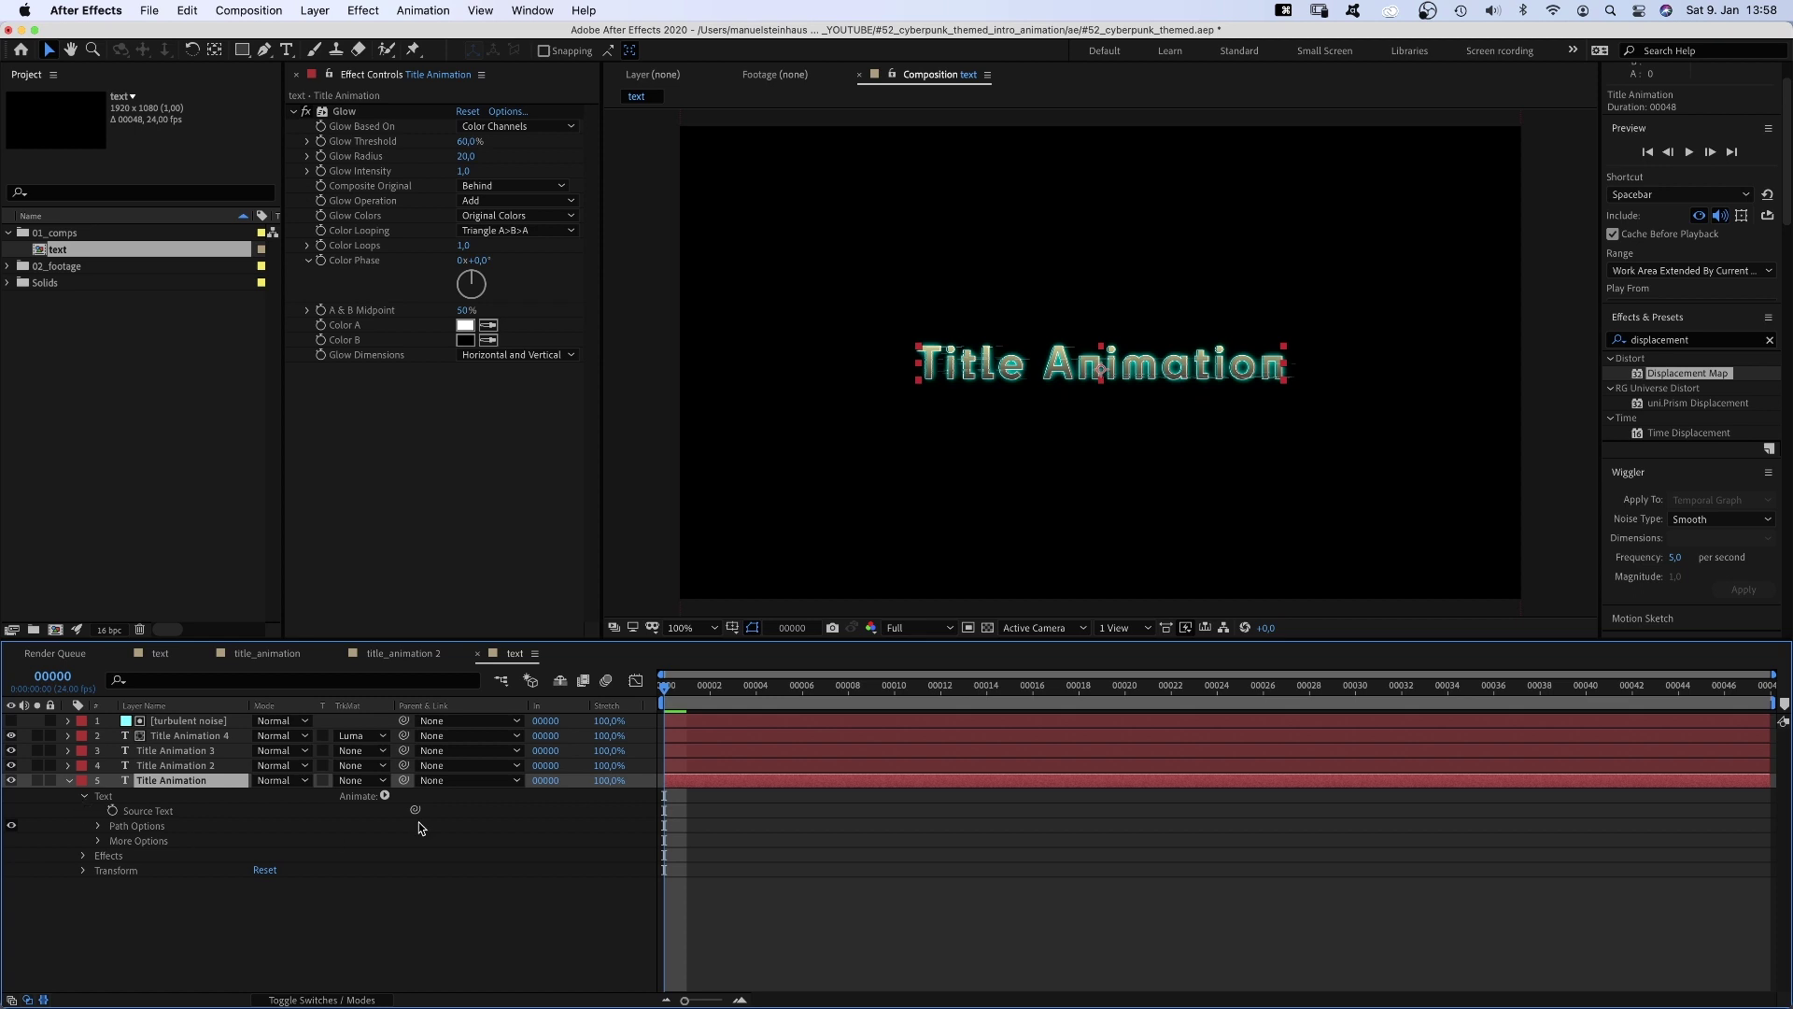
# - Add a Tracking animator to Title Animation, keyframing Tracking Amount from 0 to 30 at the last frame
pyautogui.click(385, 796)
pyautogui.click(418, 875)
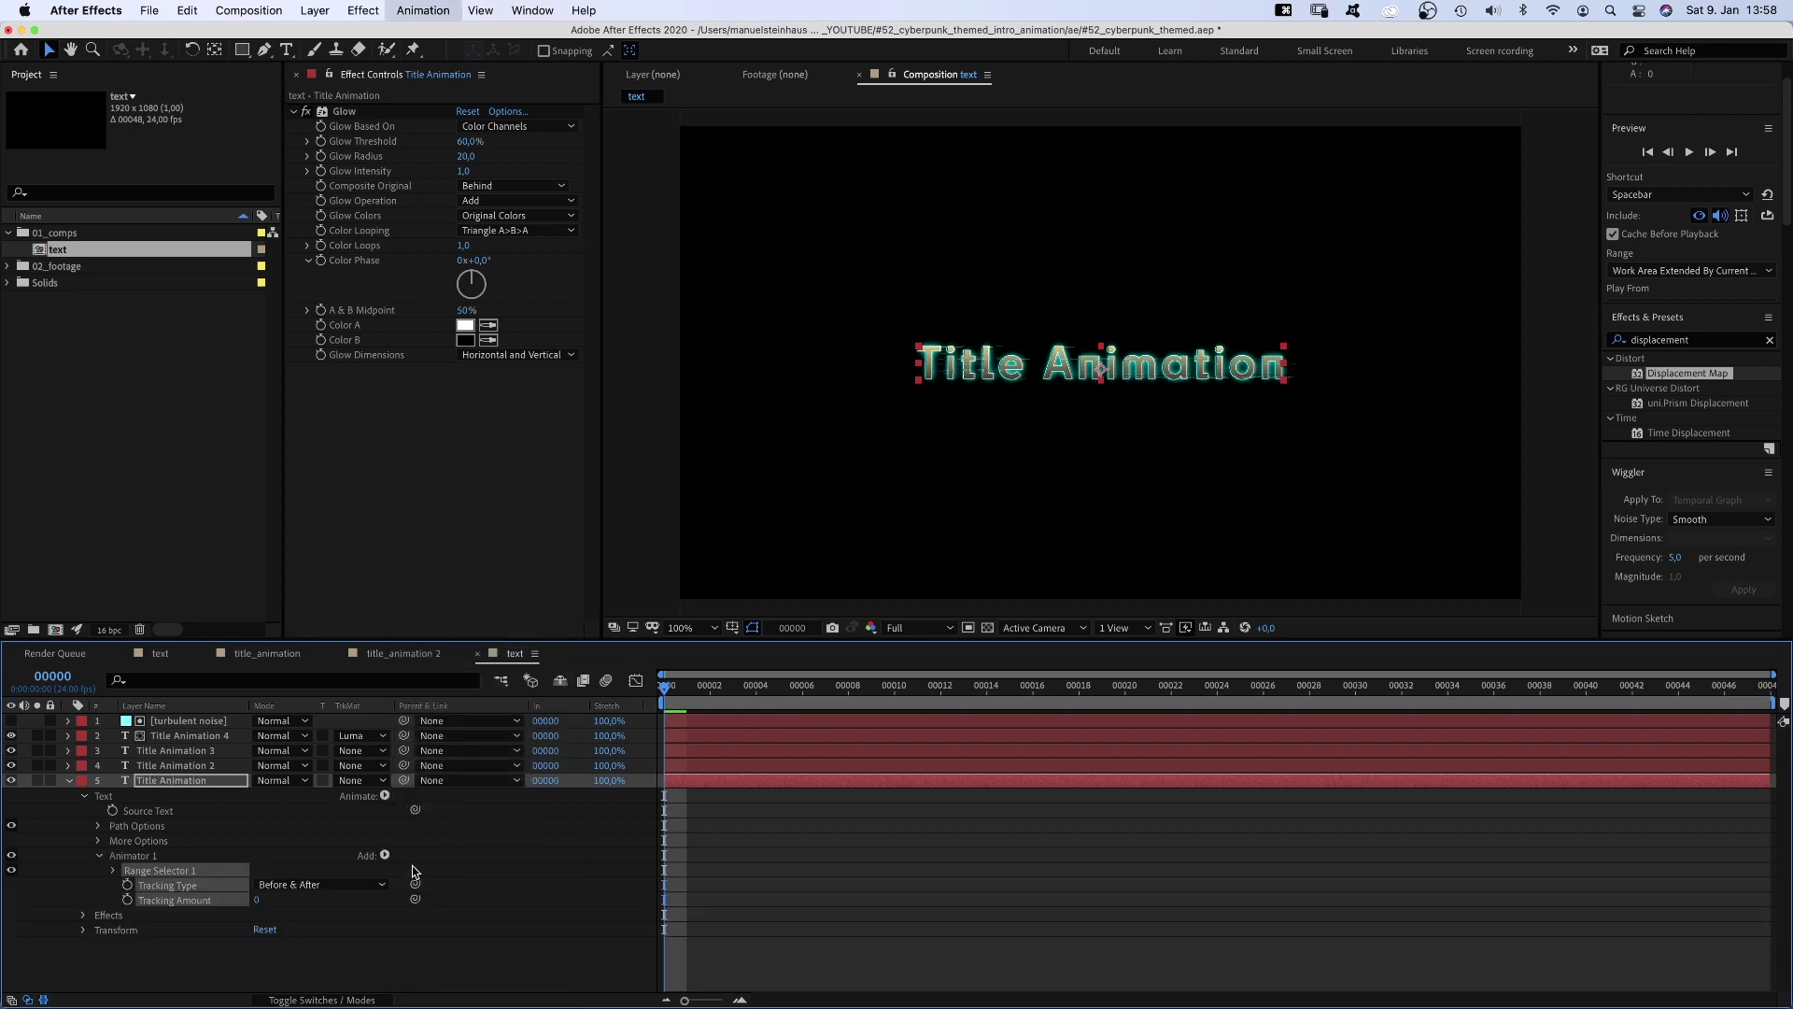
pyautogui.click(127, 901)
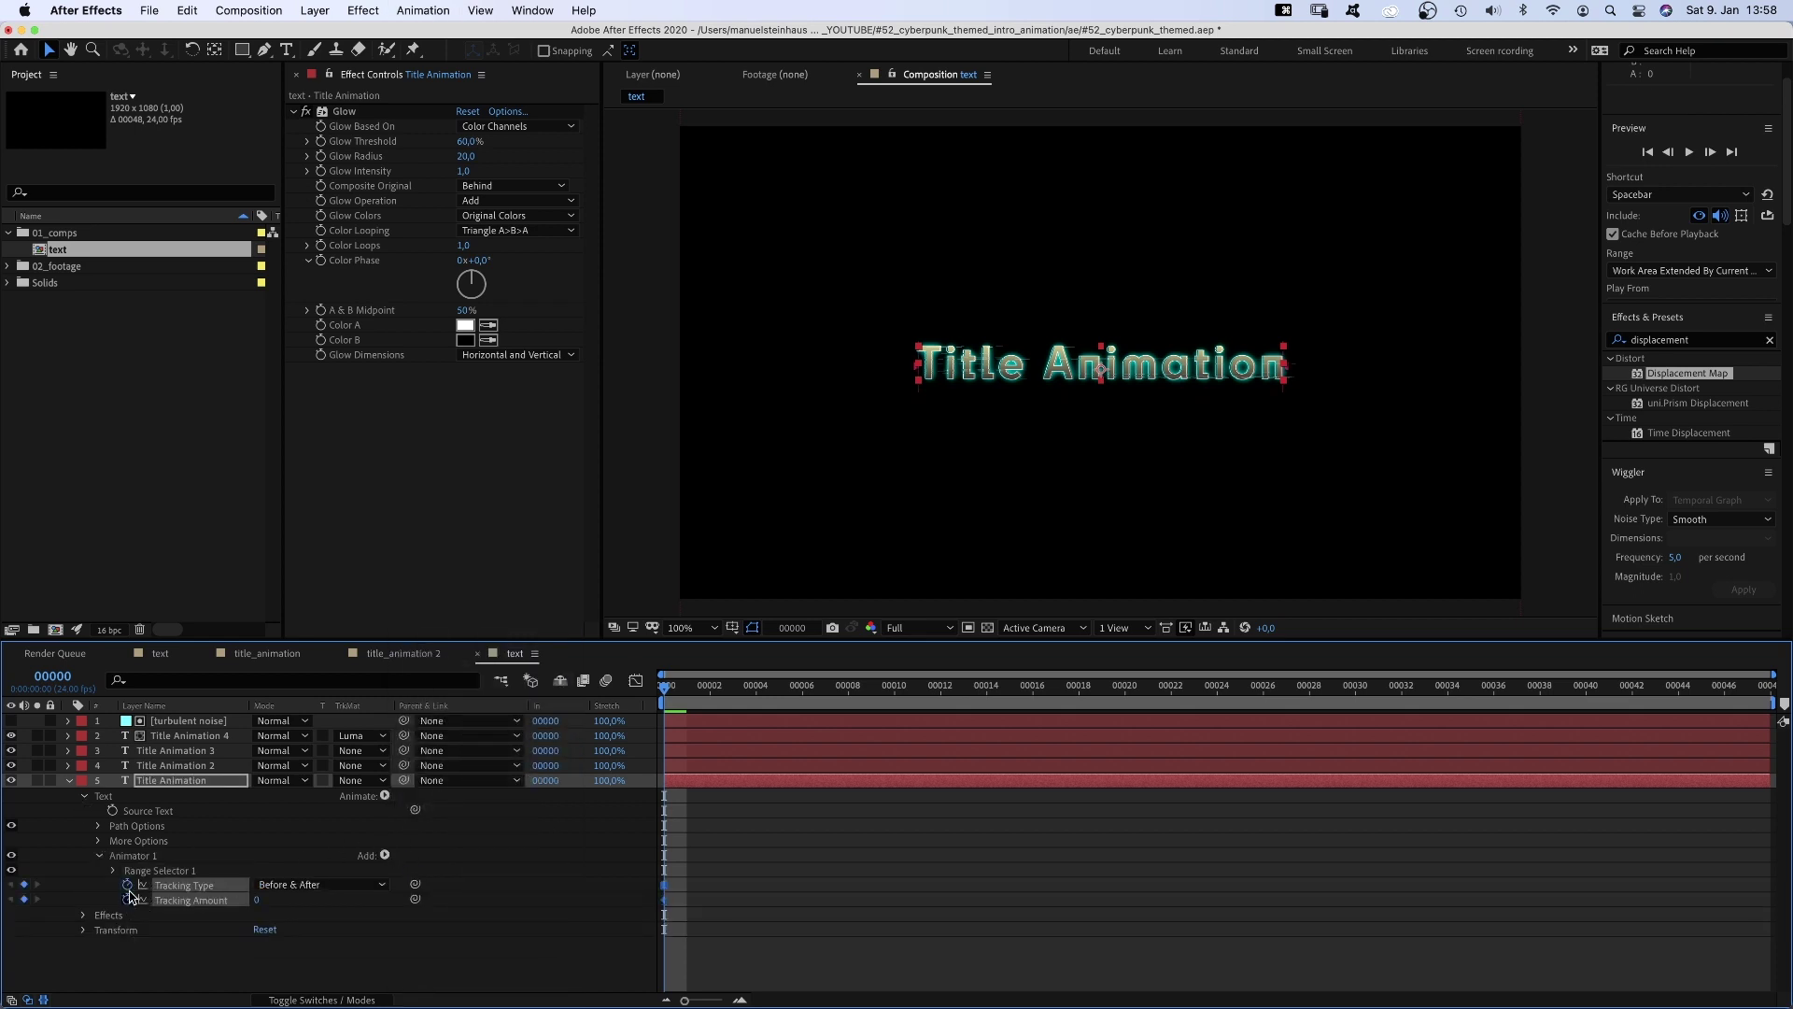
pyautogui.moveTo(1692, 688); pyautogui.dragTo(1778, 696)
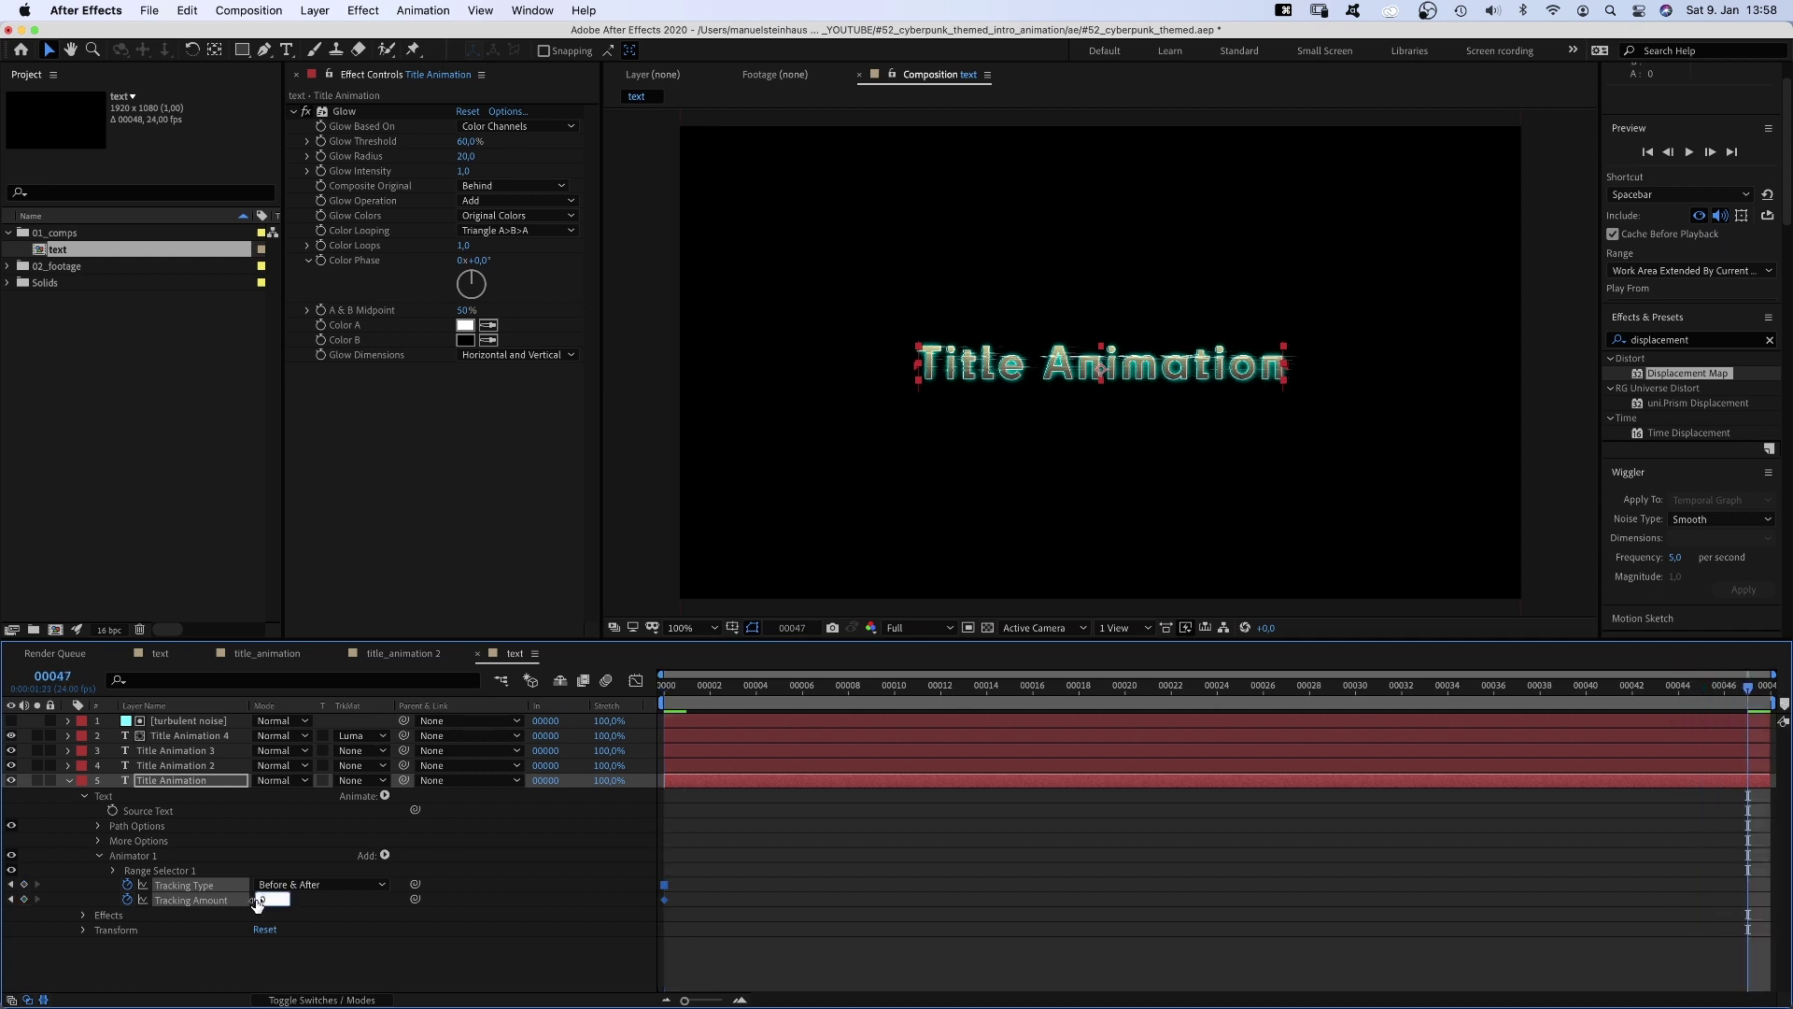
pyautogui.write('30')
pyautogui.press('Return')
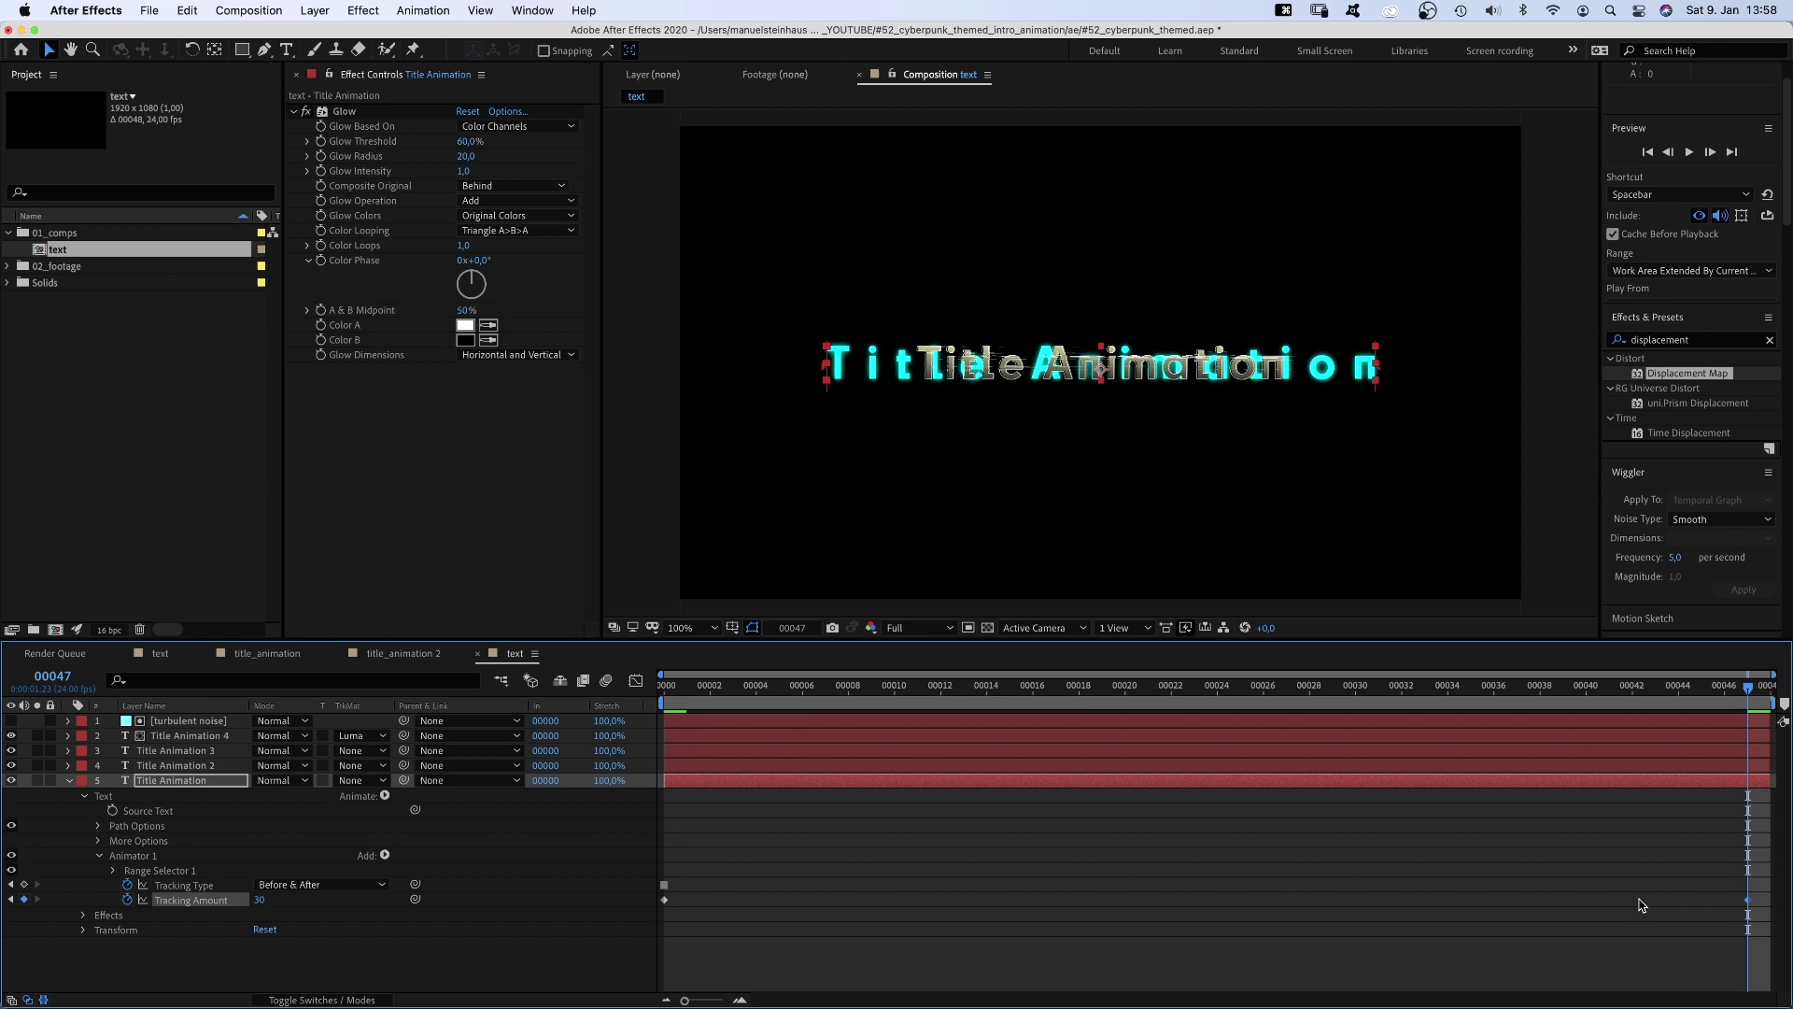
pyautogui.moveTo(1762, 895); pyautogui.dragTo(636, 927)
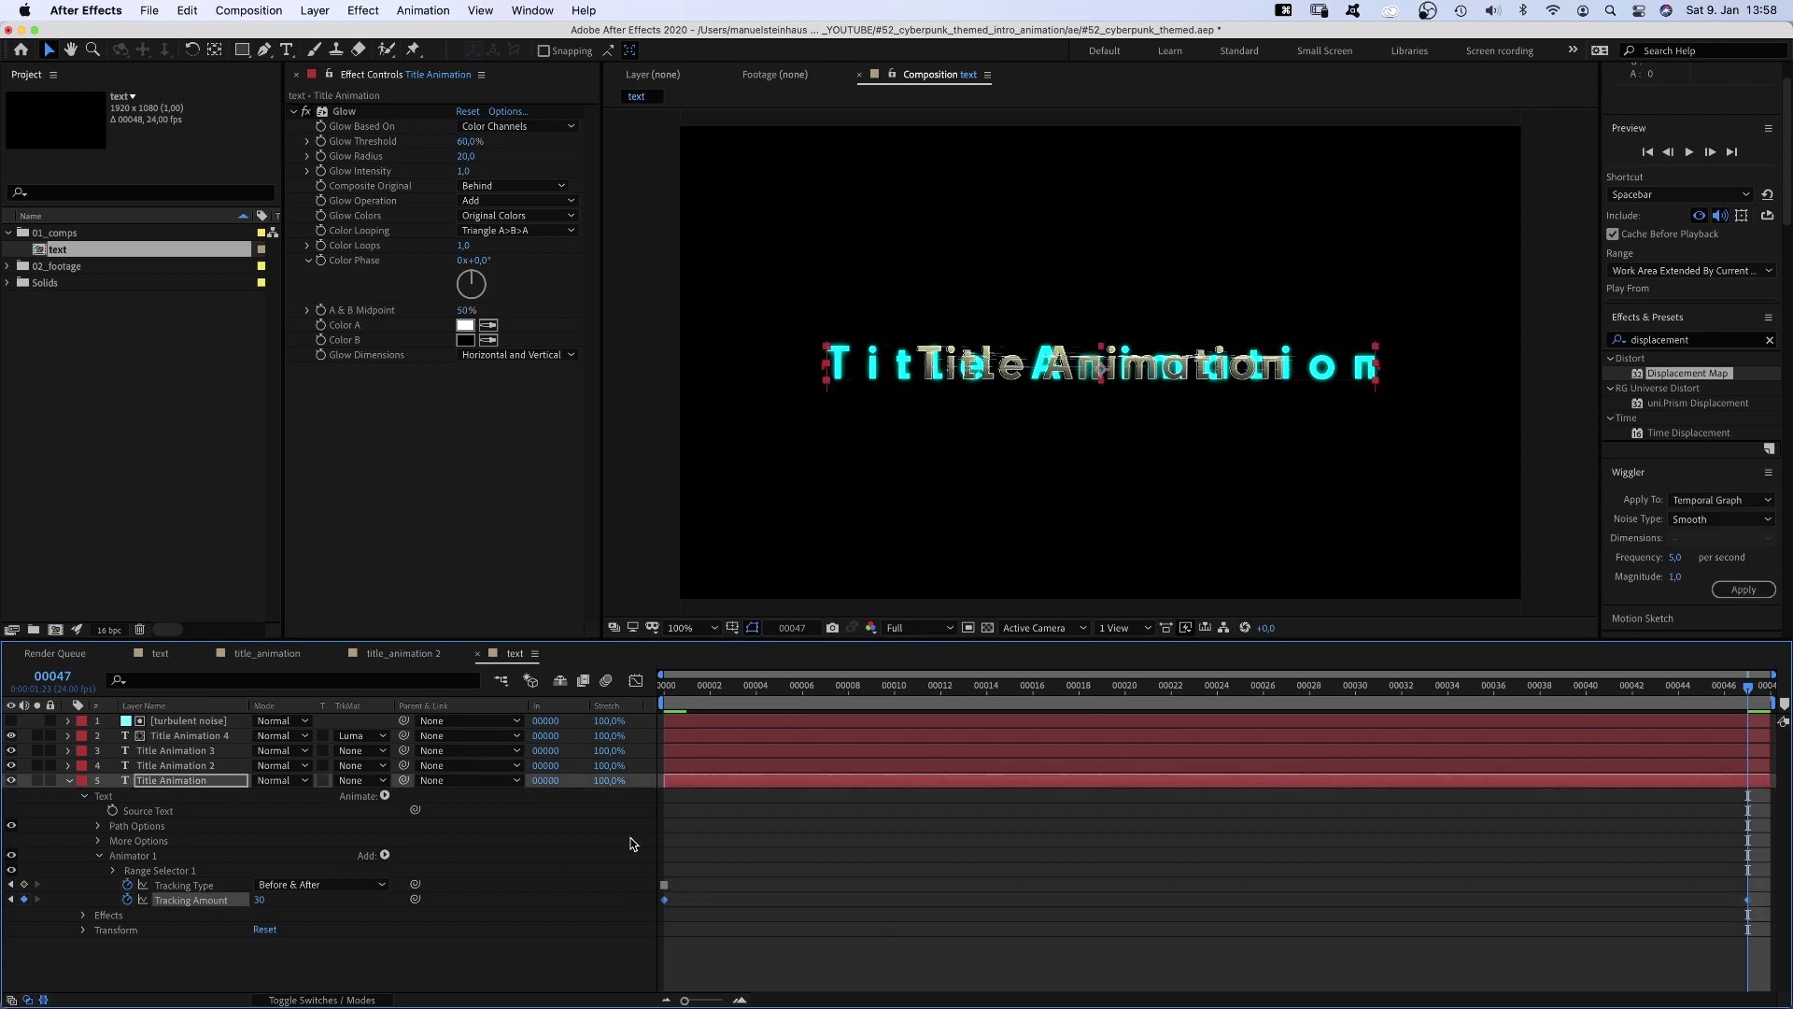
# - In the Speed Graph, drag the tracking keyframes' influence handles for a fast start easing slowly to the end
pyautogui.click(638, 682)
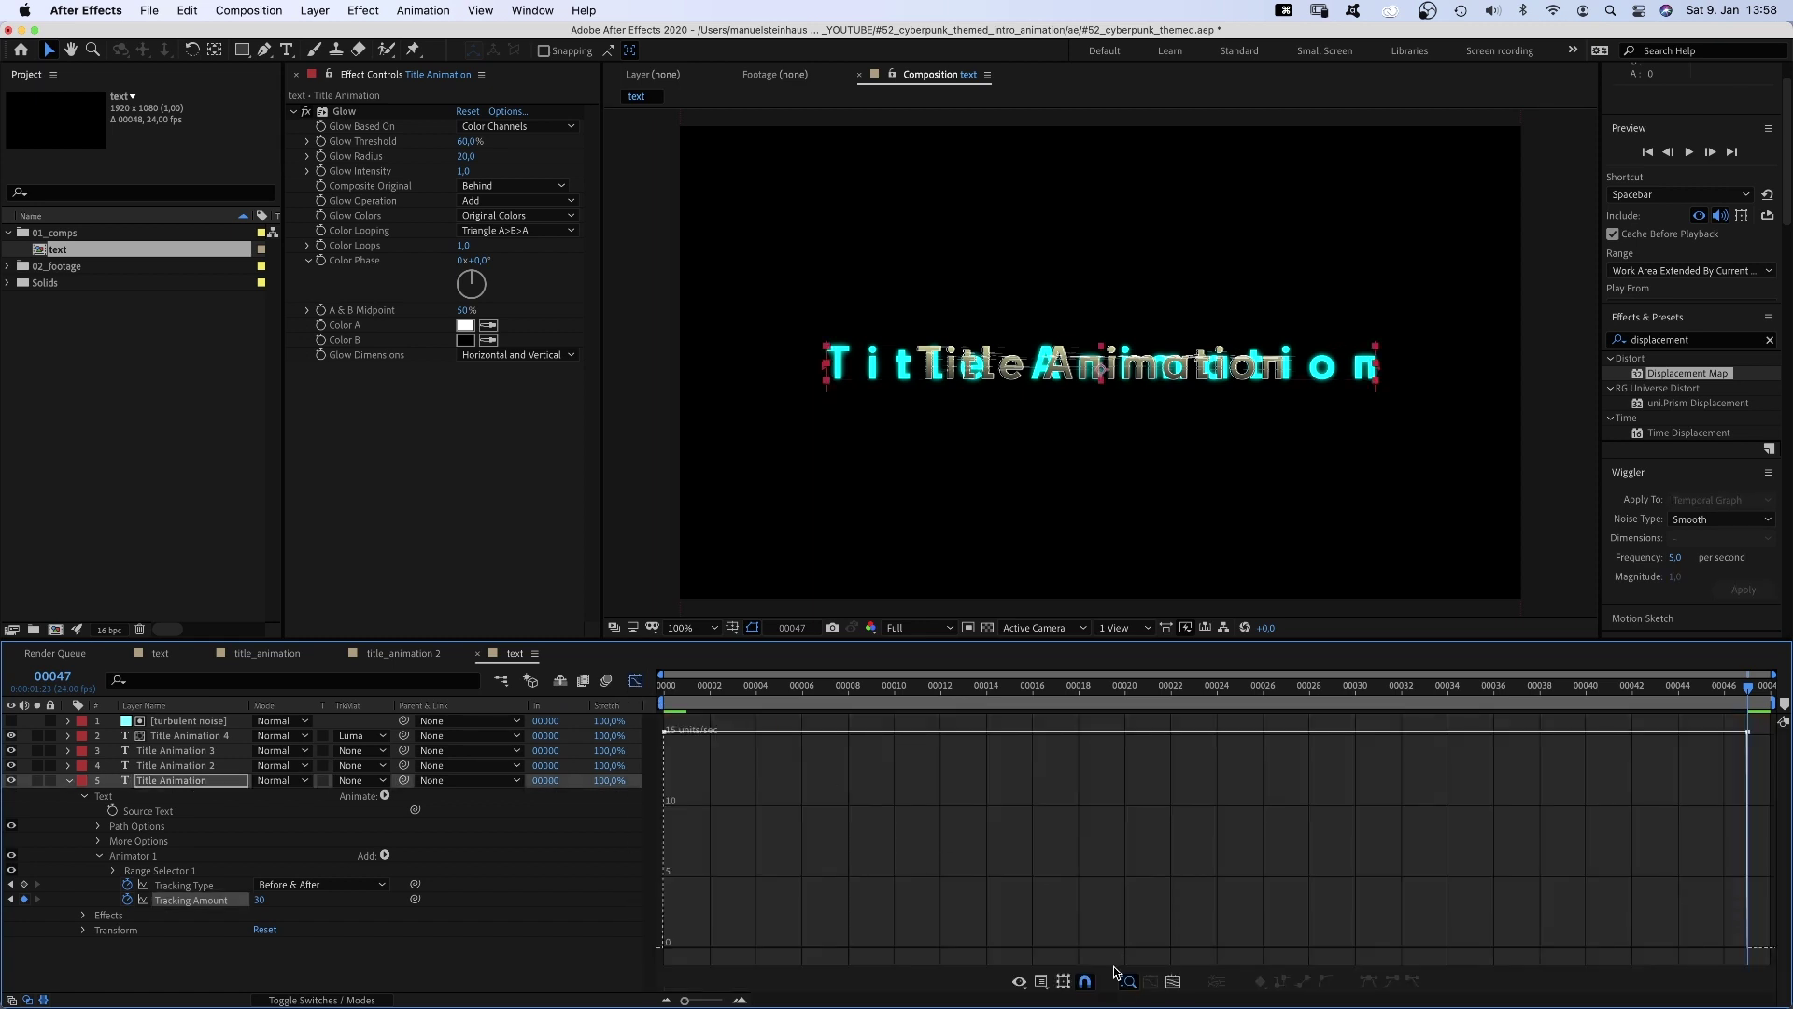
pyautogui.click(1086, 984)
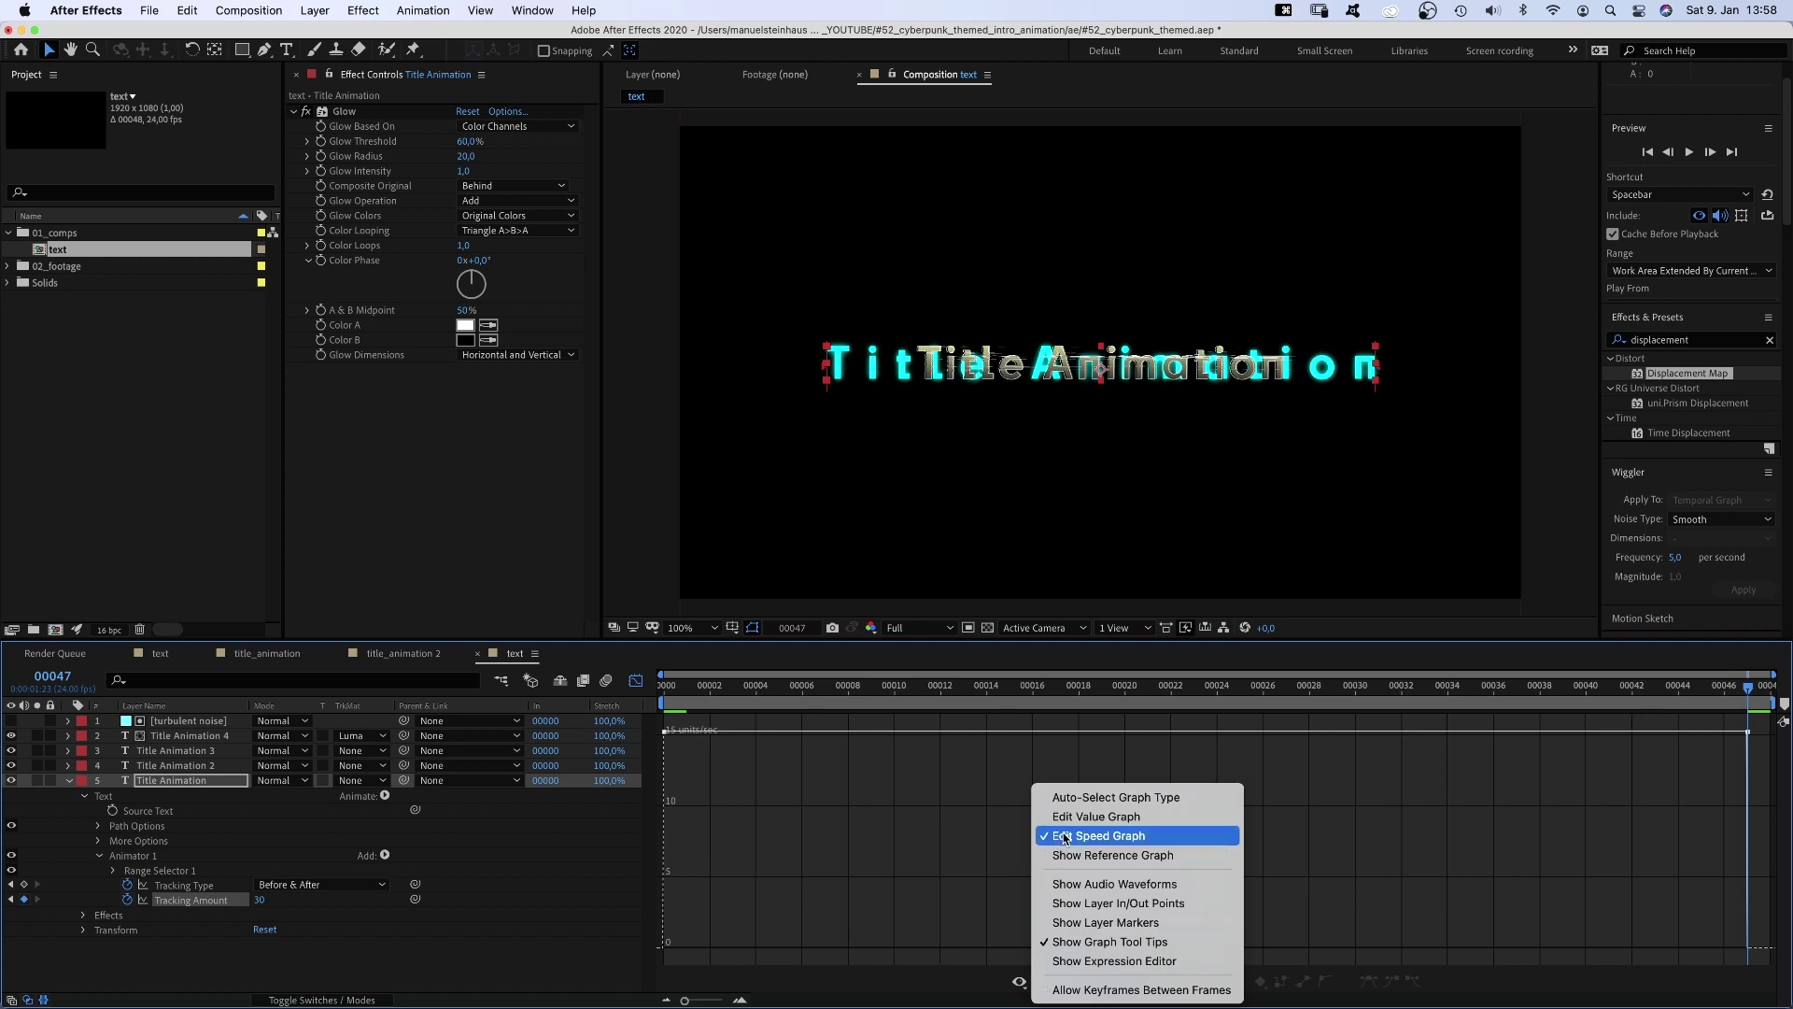
pyautogui.click(1093, 820)
pyautogui.click(691, 726)
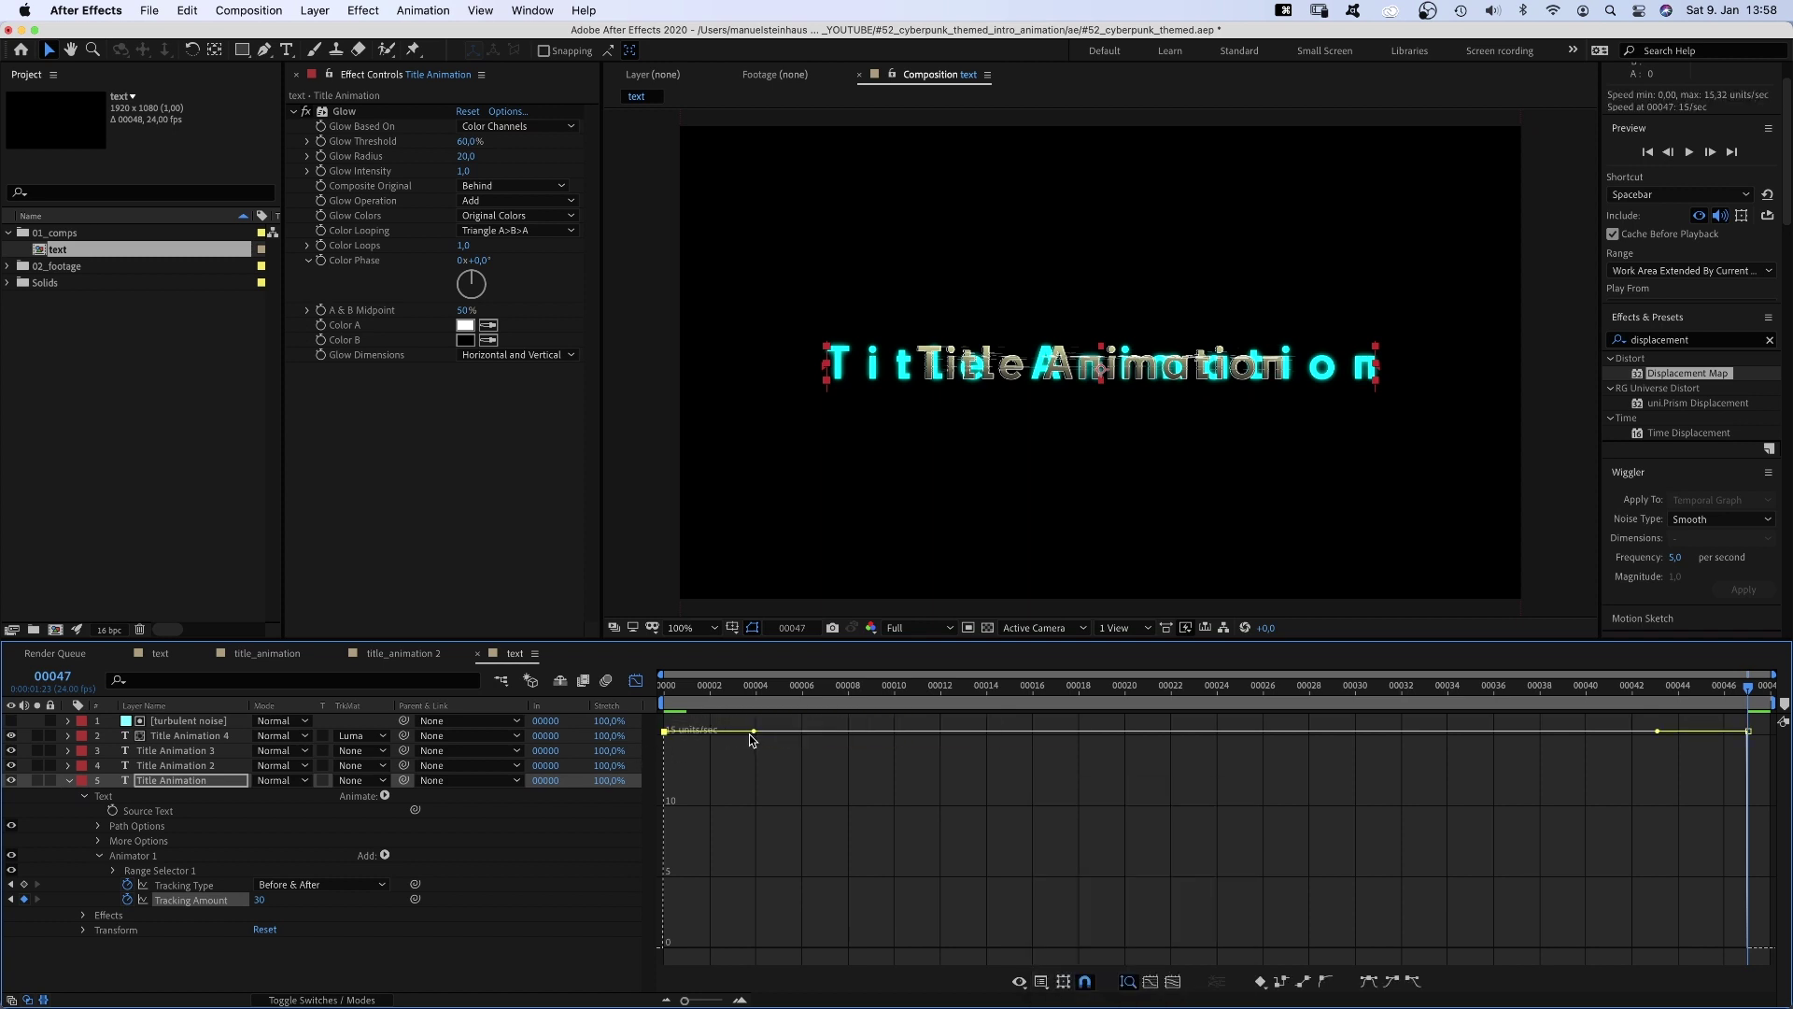
pyautogui.moveTo(753, 731); pyautogui.dragTo(599, 952)
pyautogui.moveTo(1661, 736); pyautogui.dragTo(933, 940)
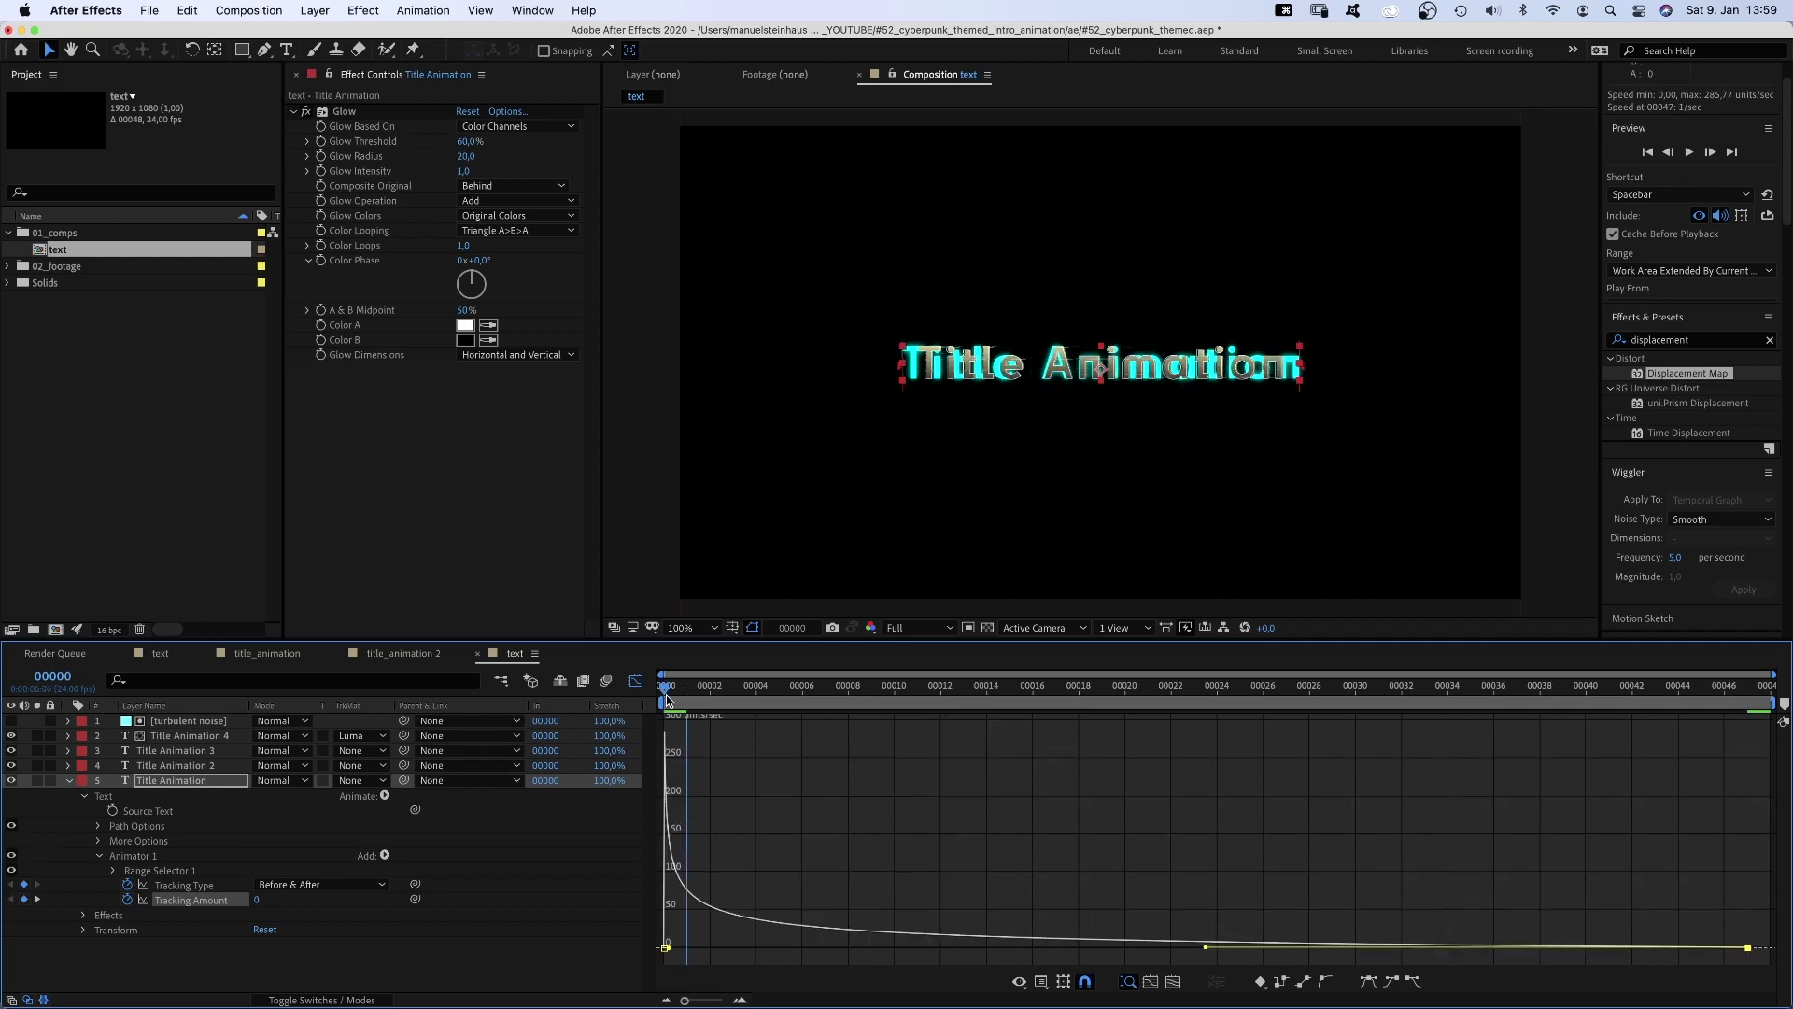
pyautogui.press('0')
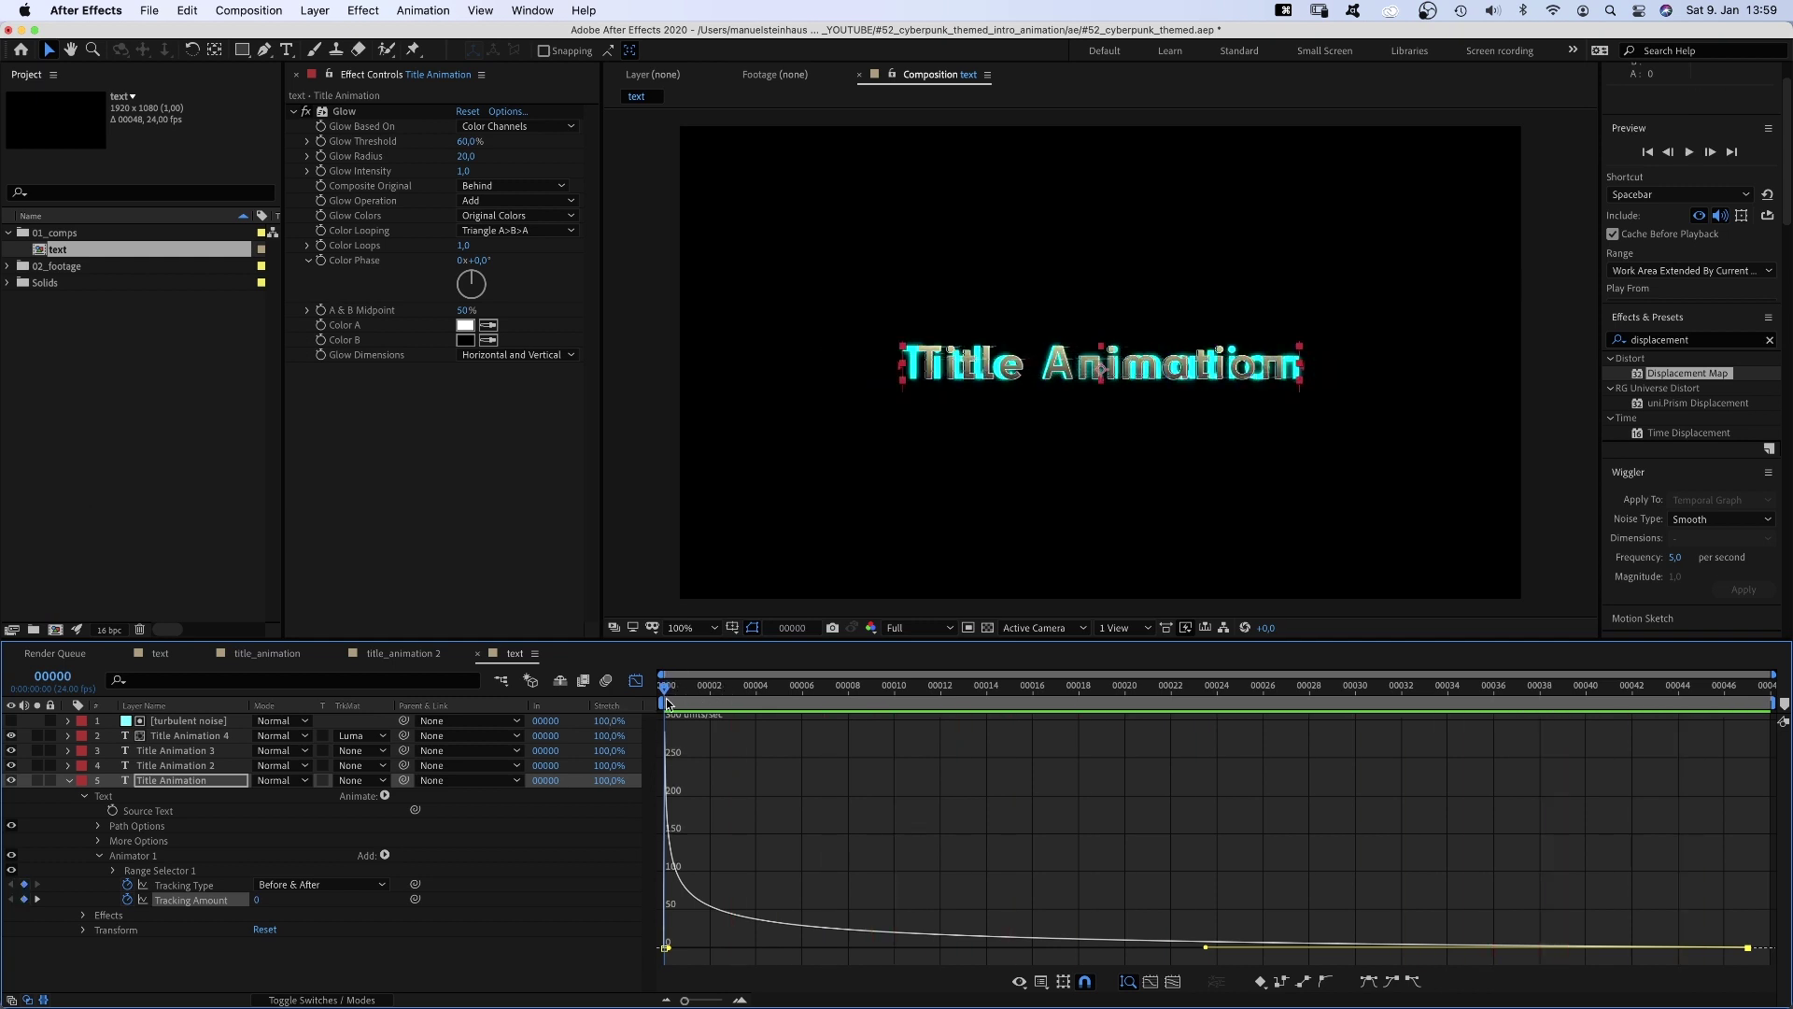
pyautogui.click(636, 681)
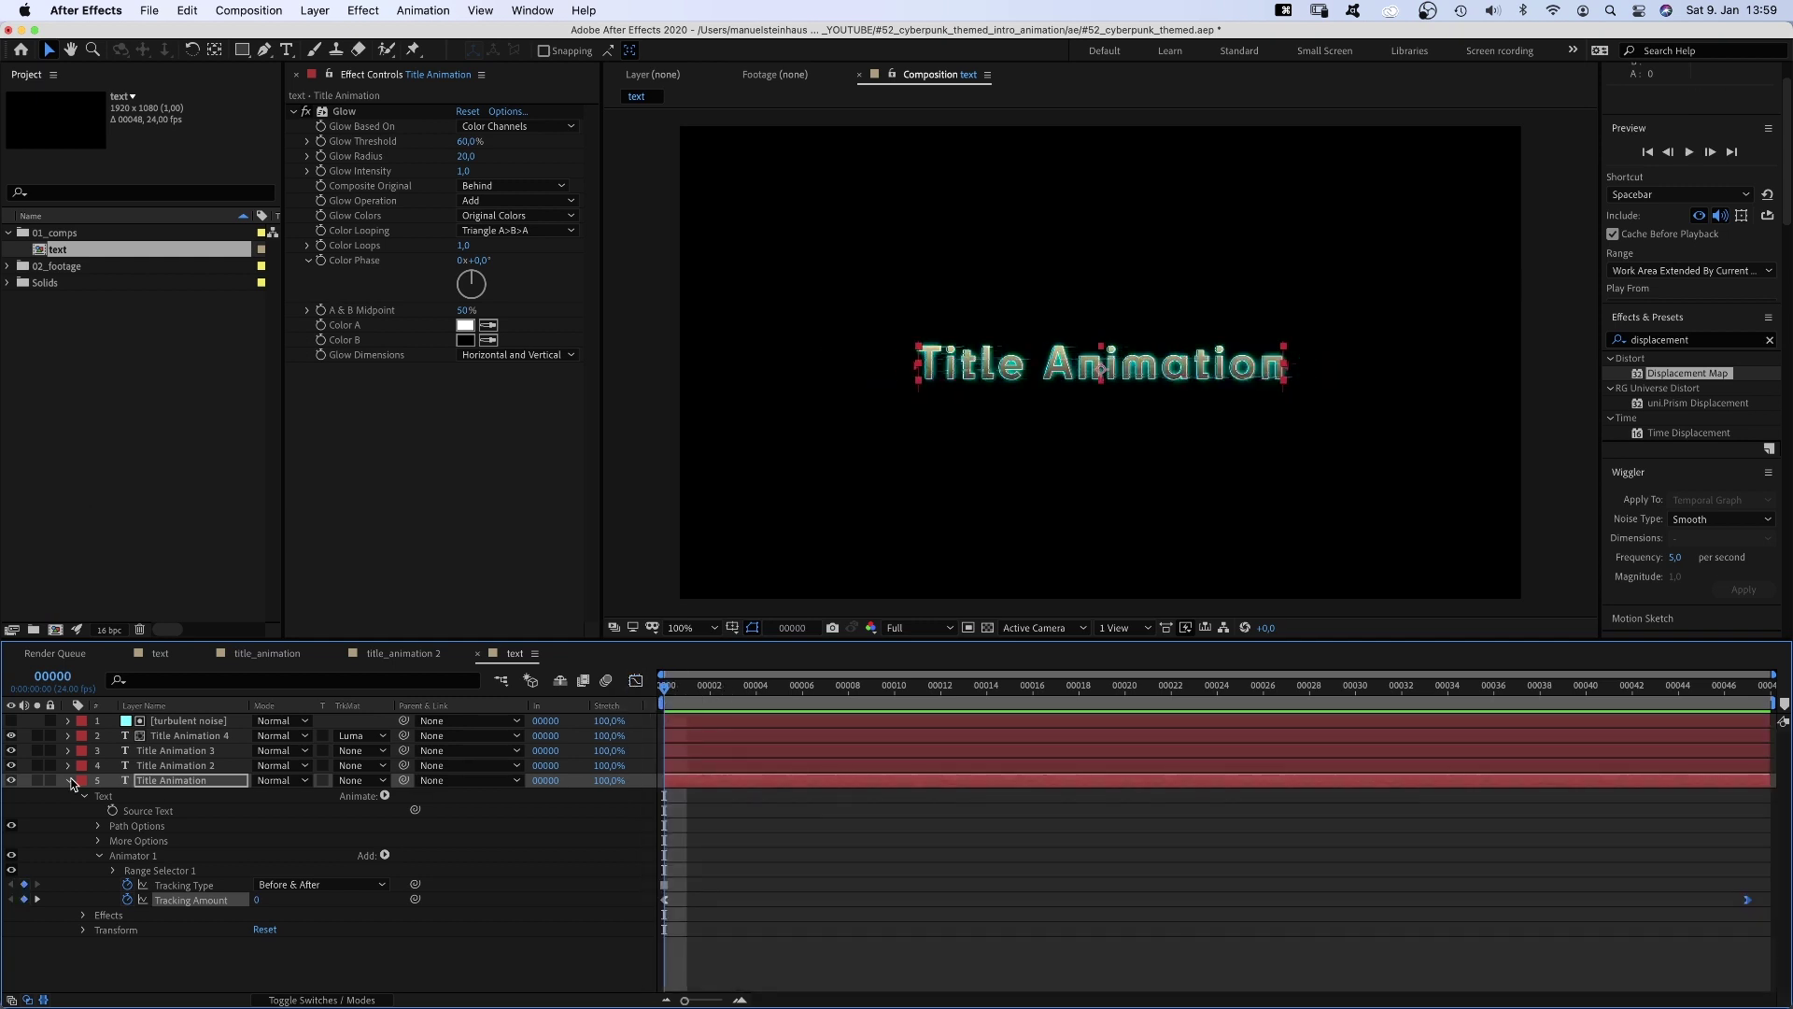
# - Add a Tracking animator to Title Animation 2 and link its Tracking Amount to Title Animation's
pyautogui.click(68, 766)
pyautogui.click(385, 781)
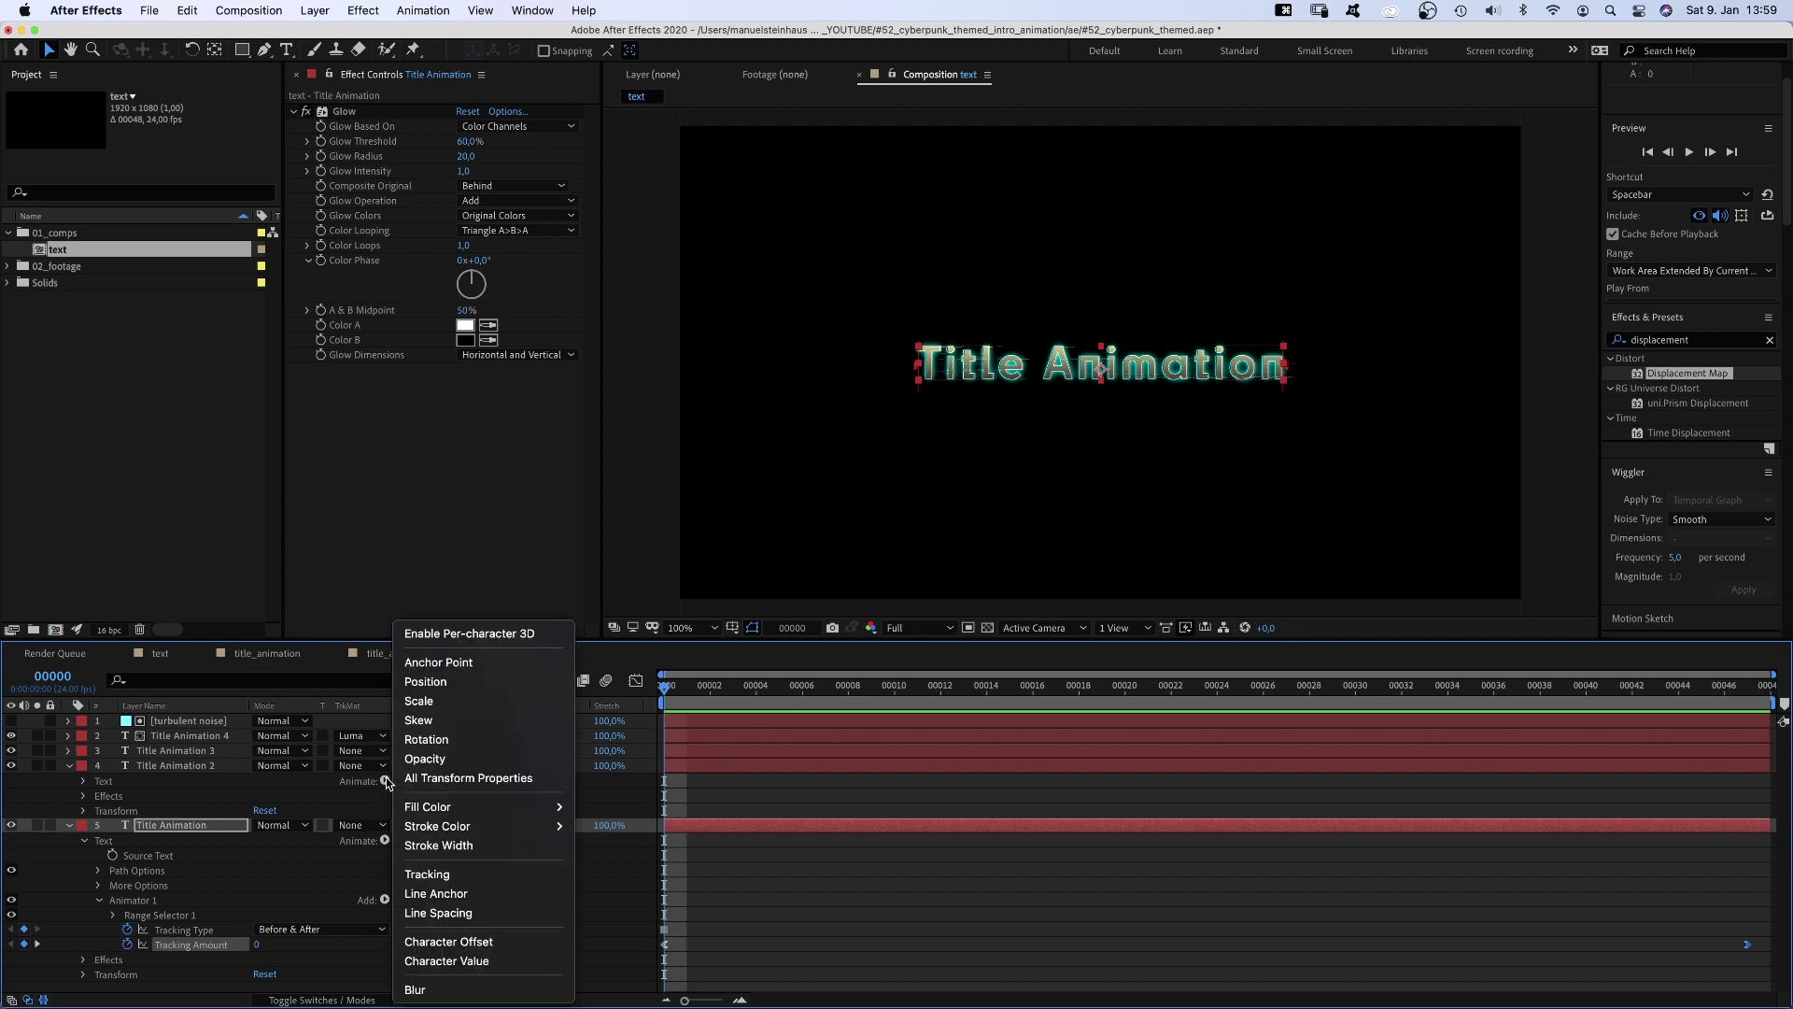
pyautogui.click(443, 872)
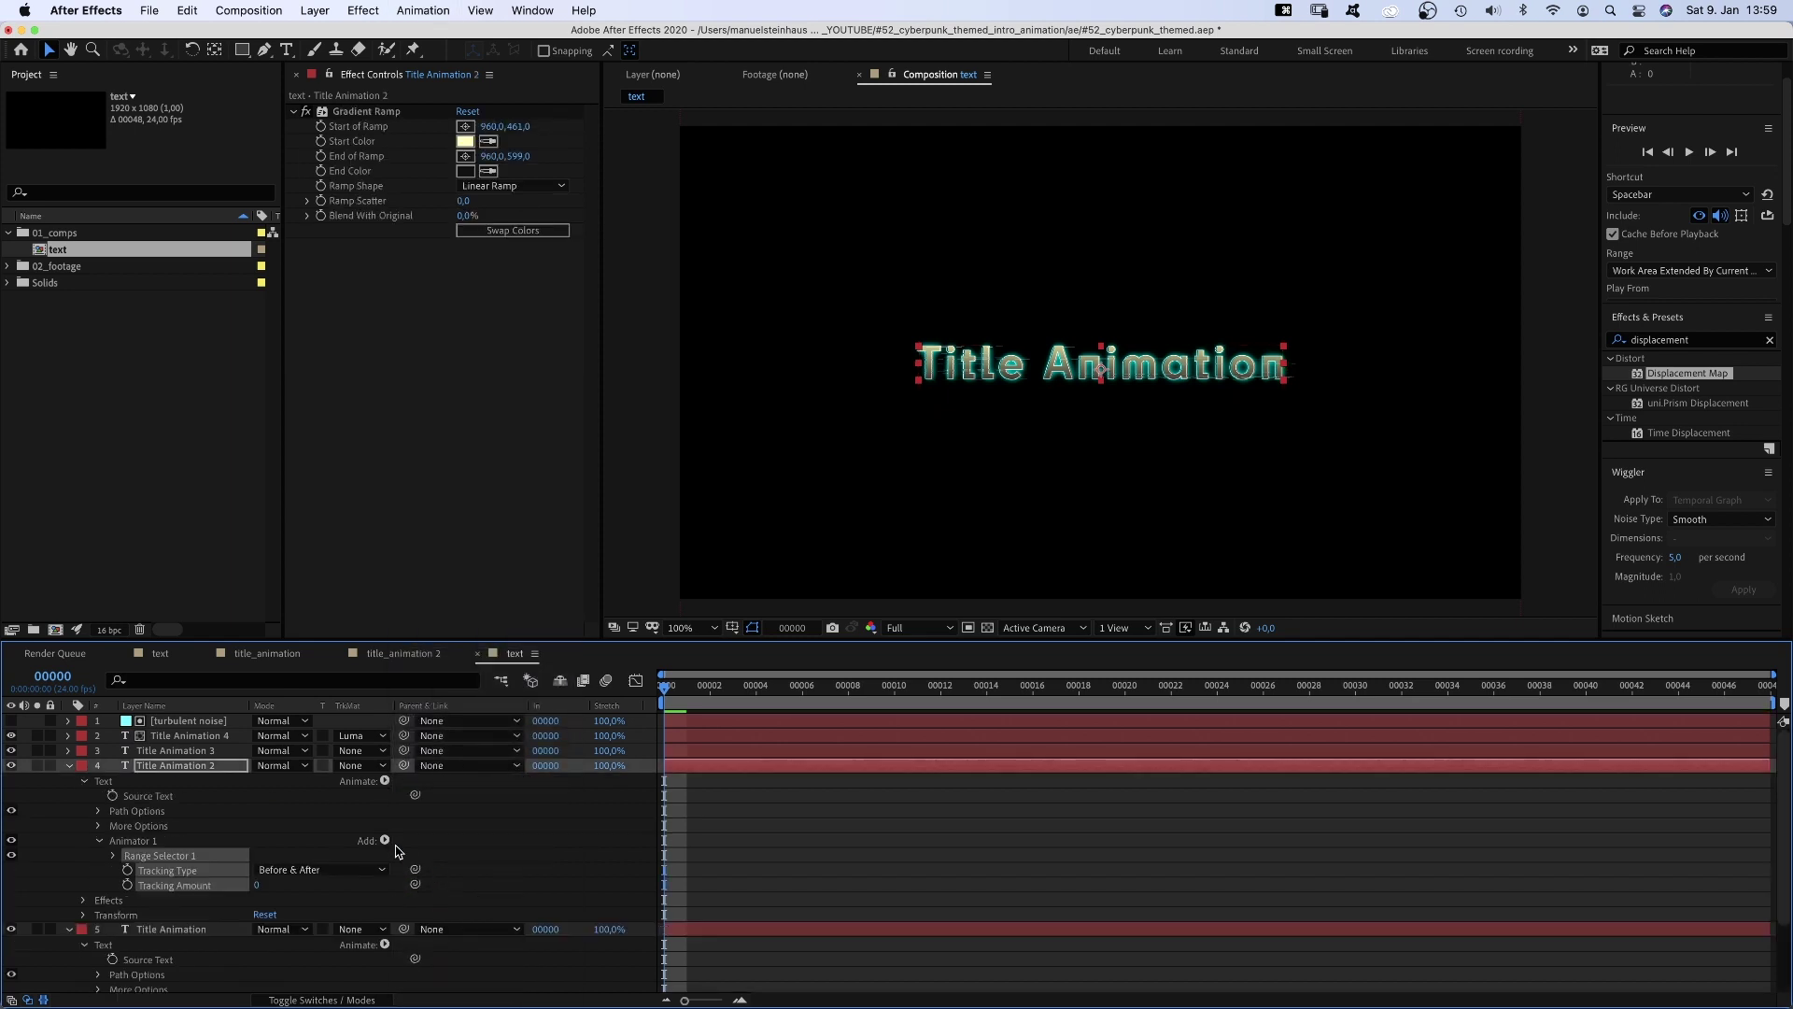
pyautogui.scroll(-5, 477, 809)
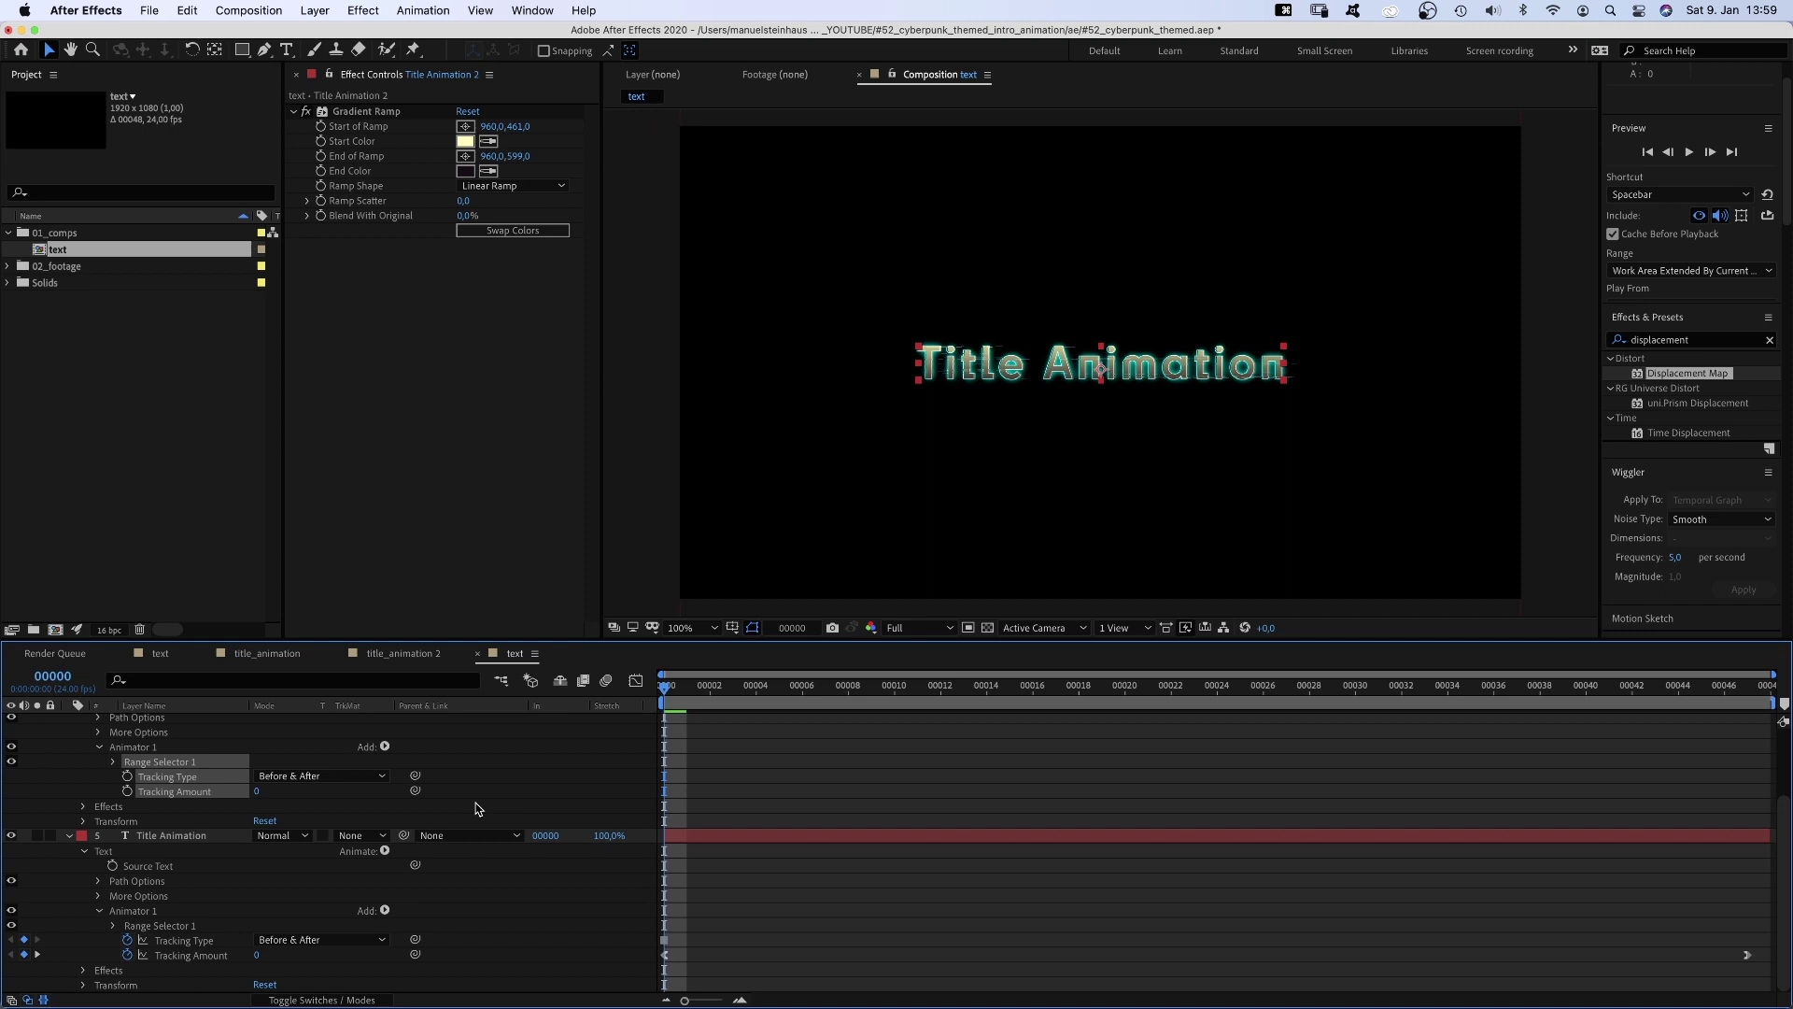
pyautogui.moveTo(417, 794); pyautogui.dragTo(203, 959)
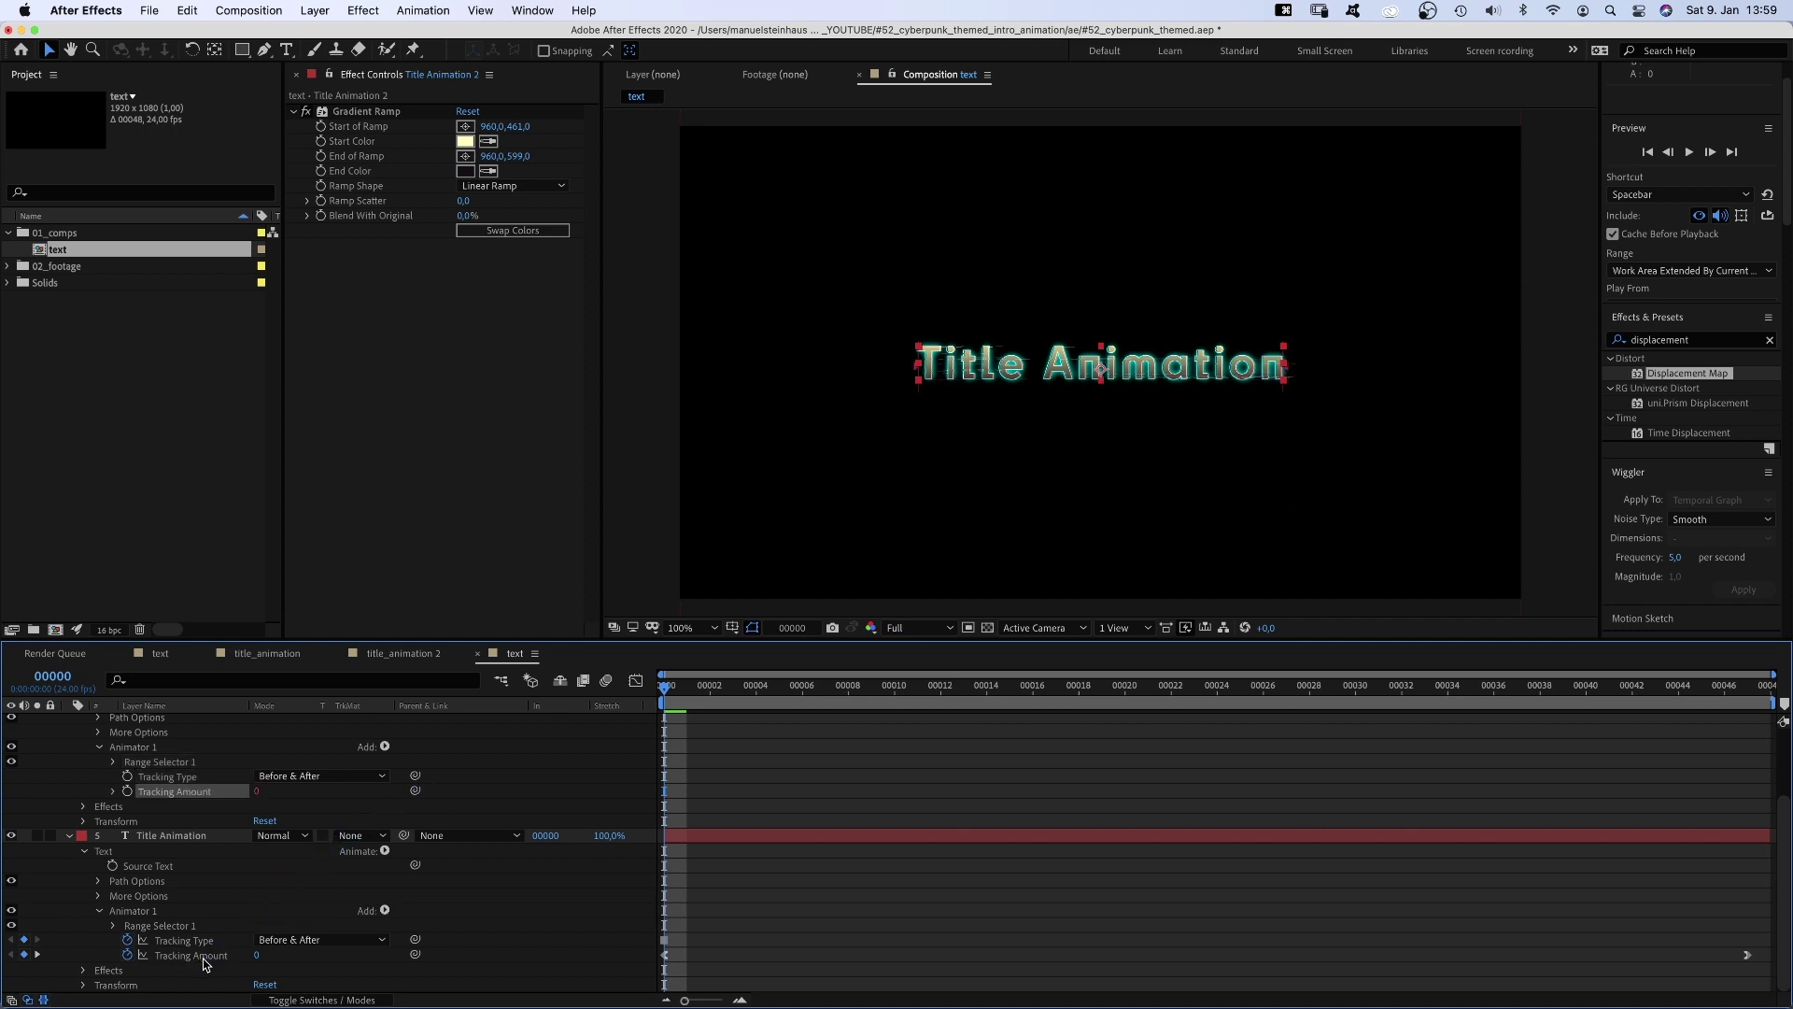
pyautogui.scroll(10, 1785, 822)
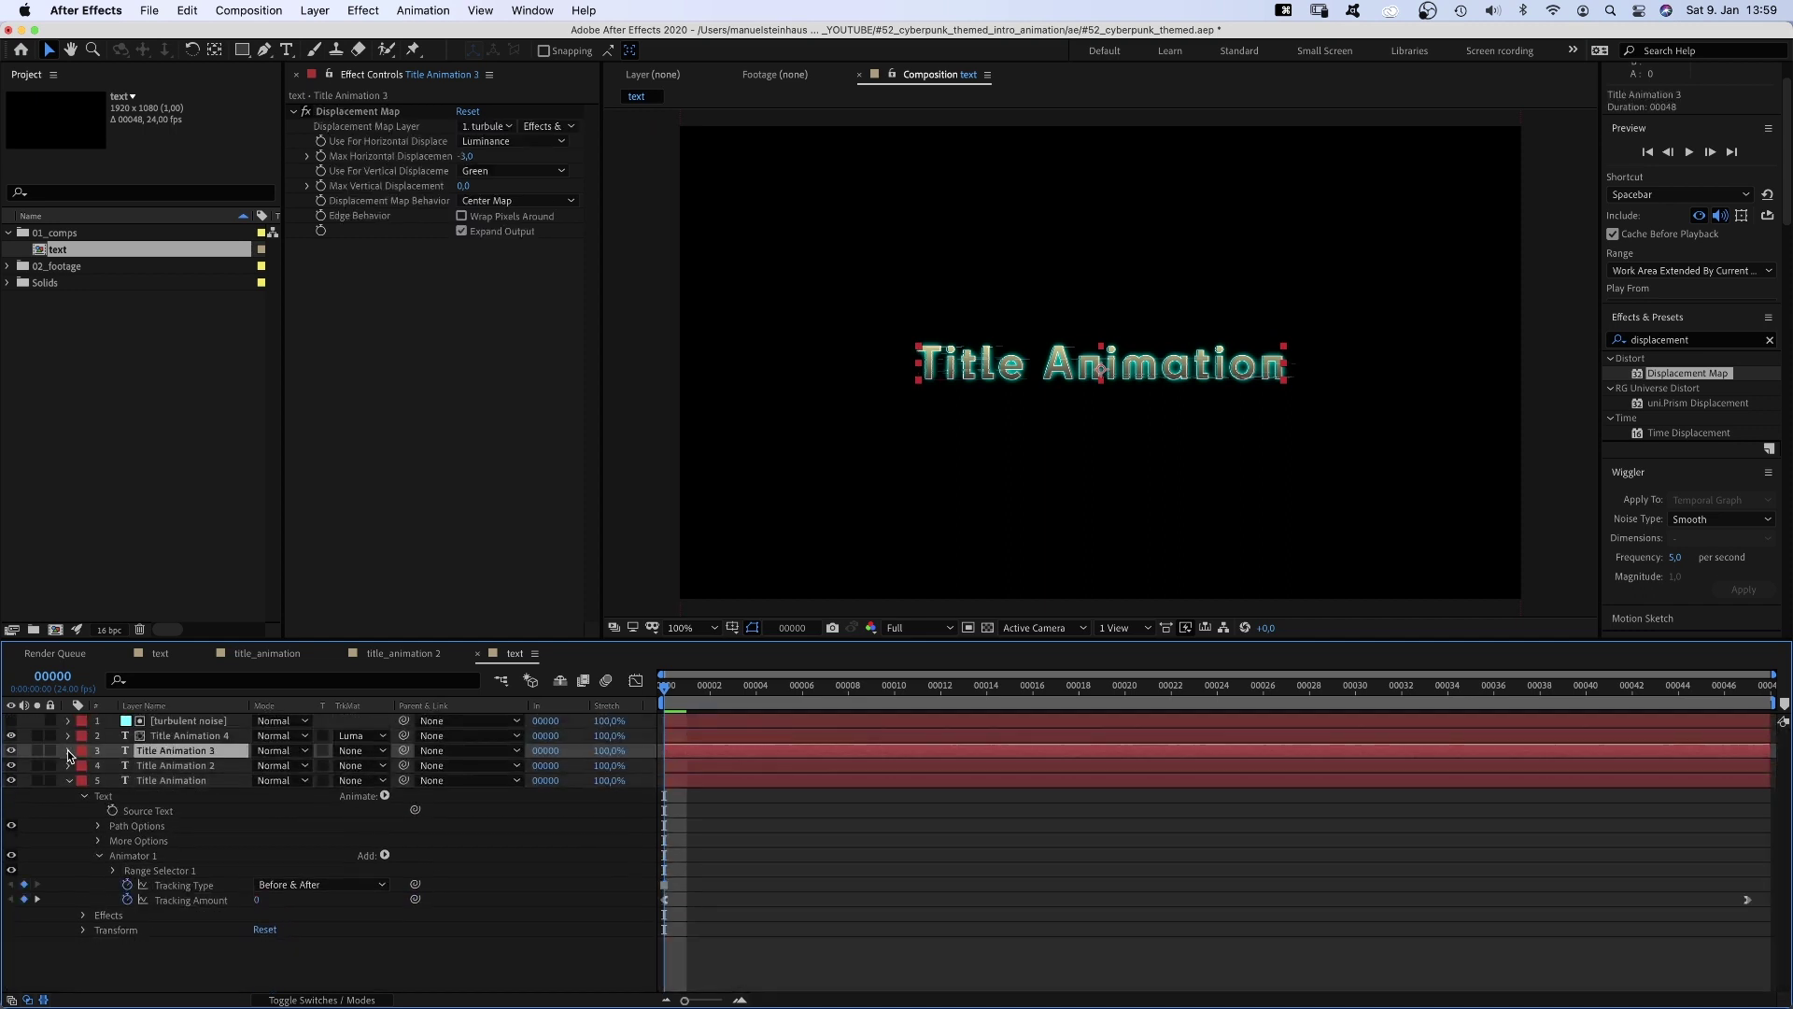
# - Paste the tracking animator onto Title Animation 3, add one to Title Animation 4, and preview
pyautogui.click(186, 750)
pyautogui.hotkey('ctrl', 'v')
pyautogui.click(68, 735)
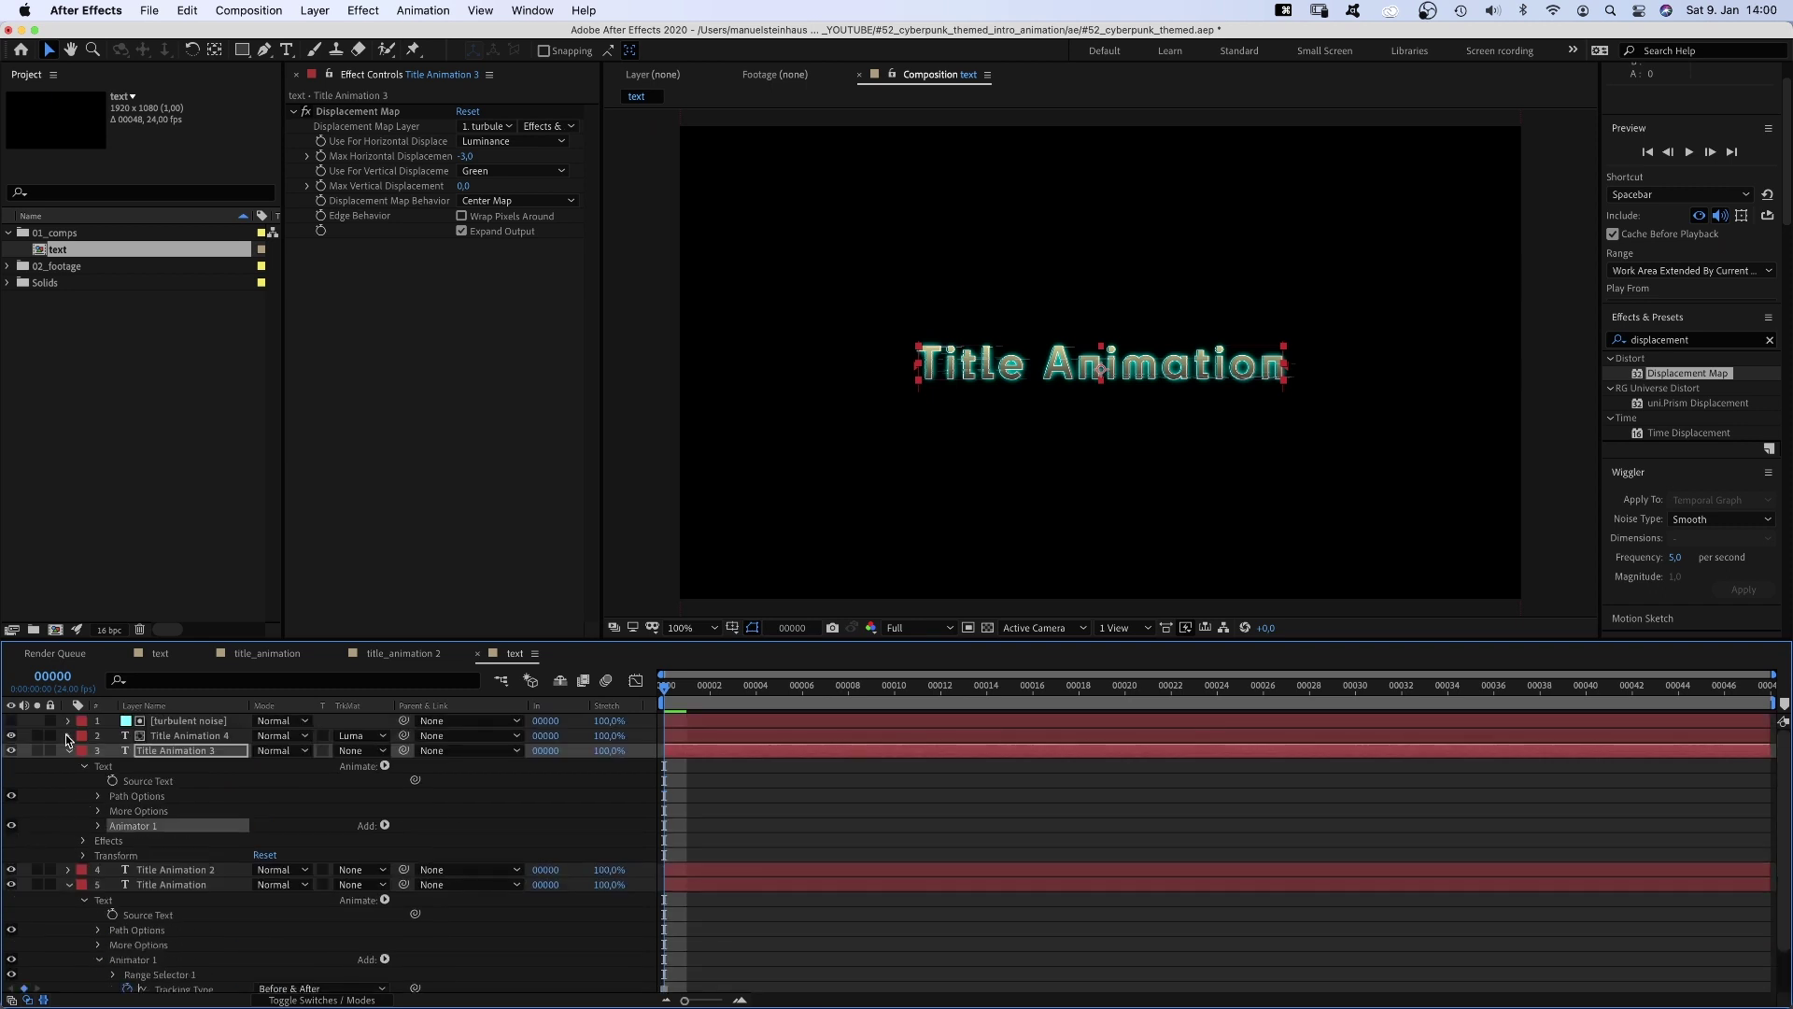
pyautogui.click(384, 751)
pyautogui.click(428, 875)
pyautogui.press('space')
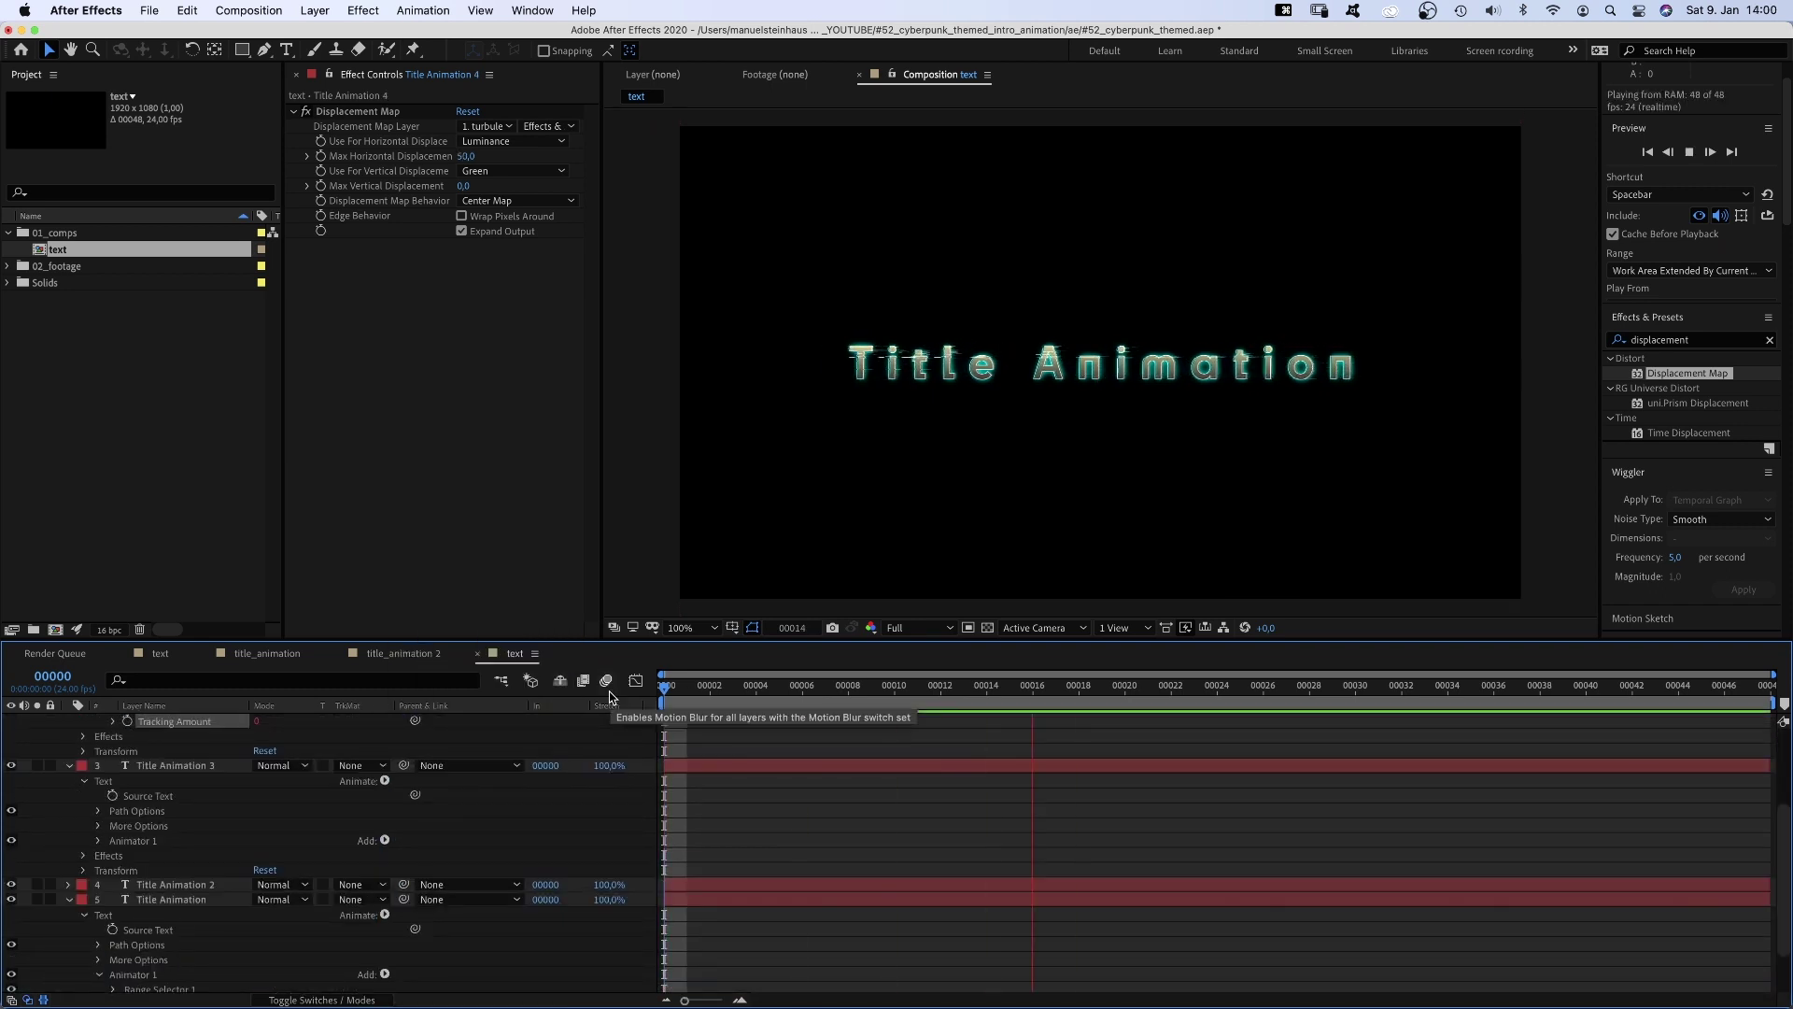
pyautogui.press('KP_0')
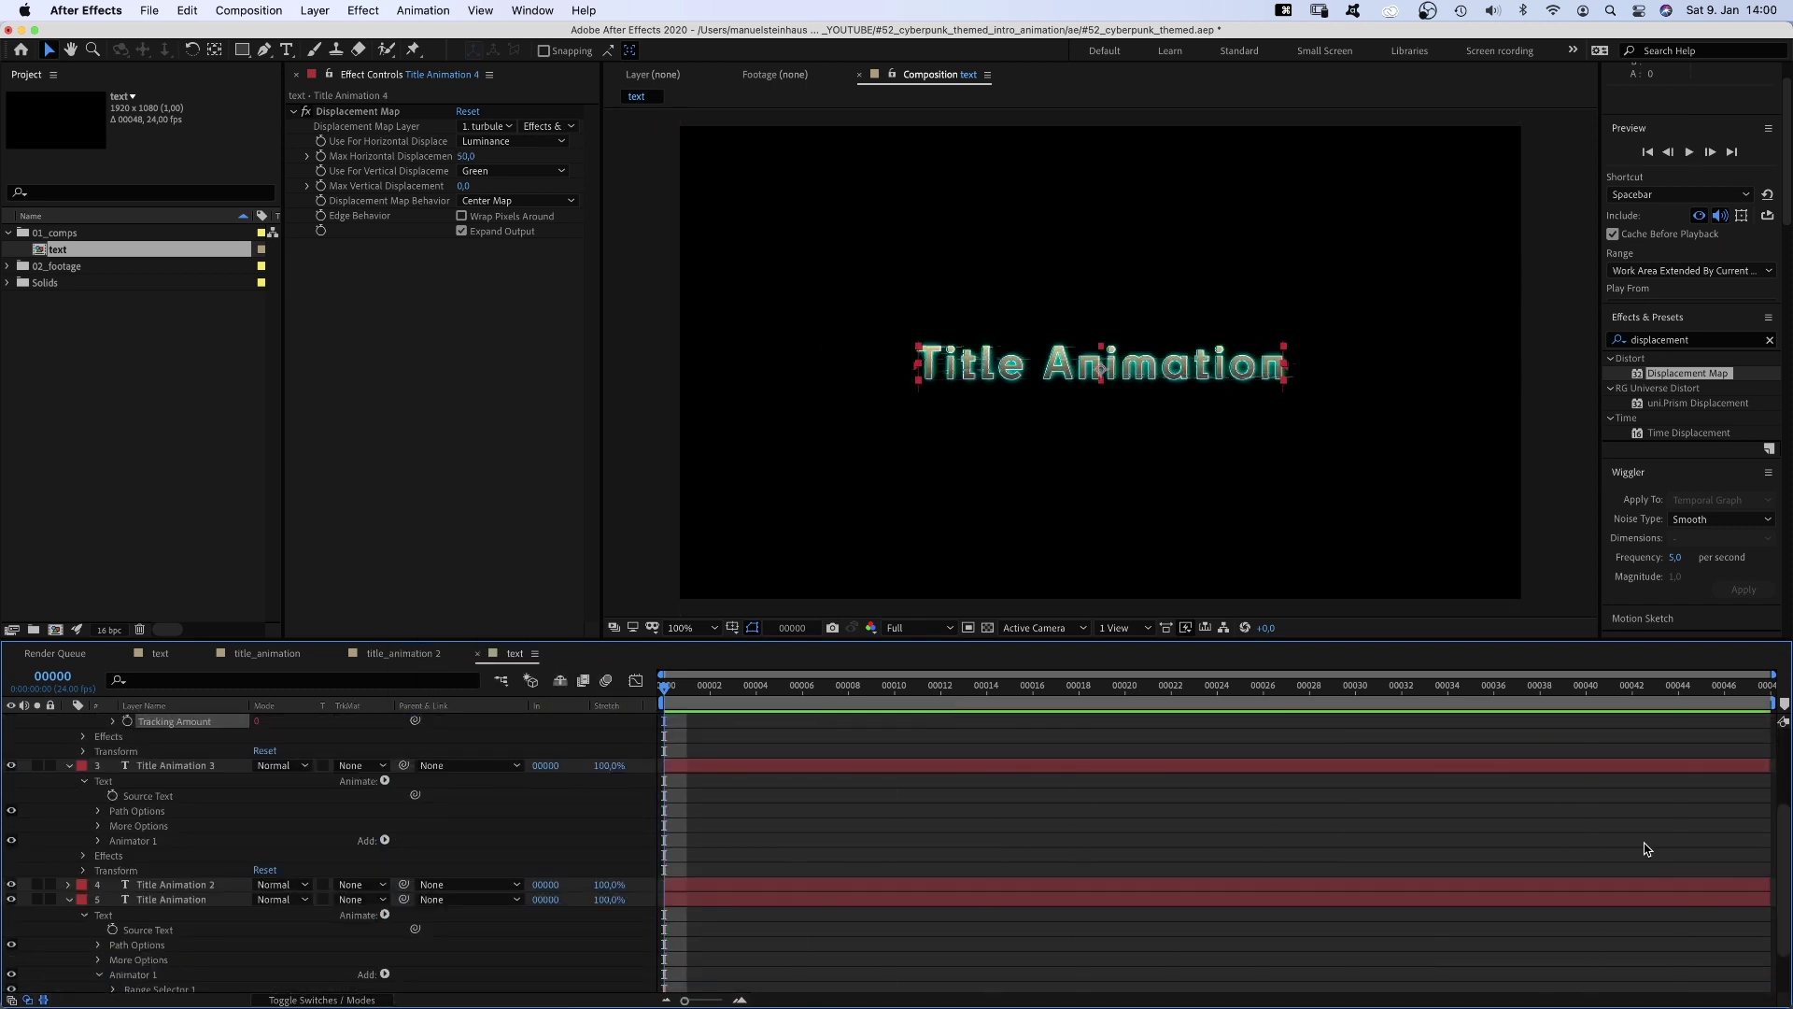
# - Link the Source Text of Title Animation 4 and 3 to the main Title Animation layer
pyautogui.moveTo(1784, 821); pyautogui.dragTo(1784, 738)
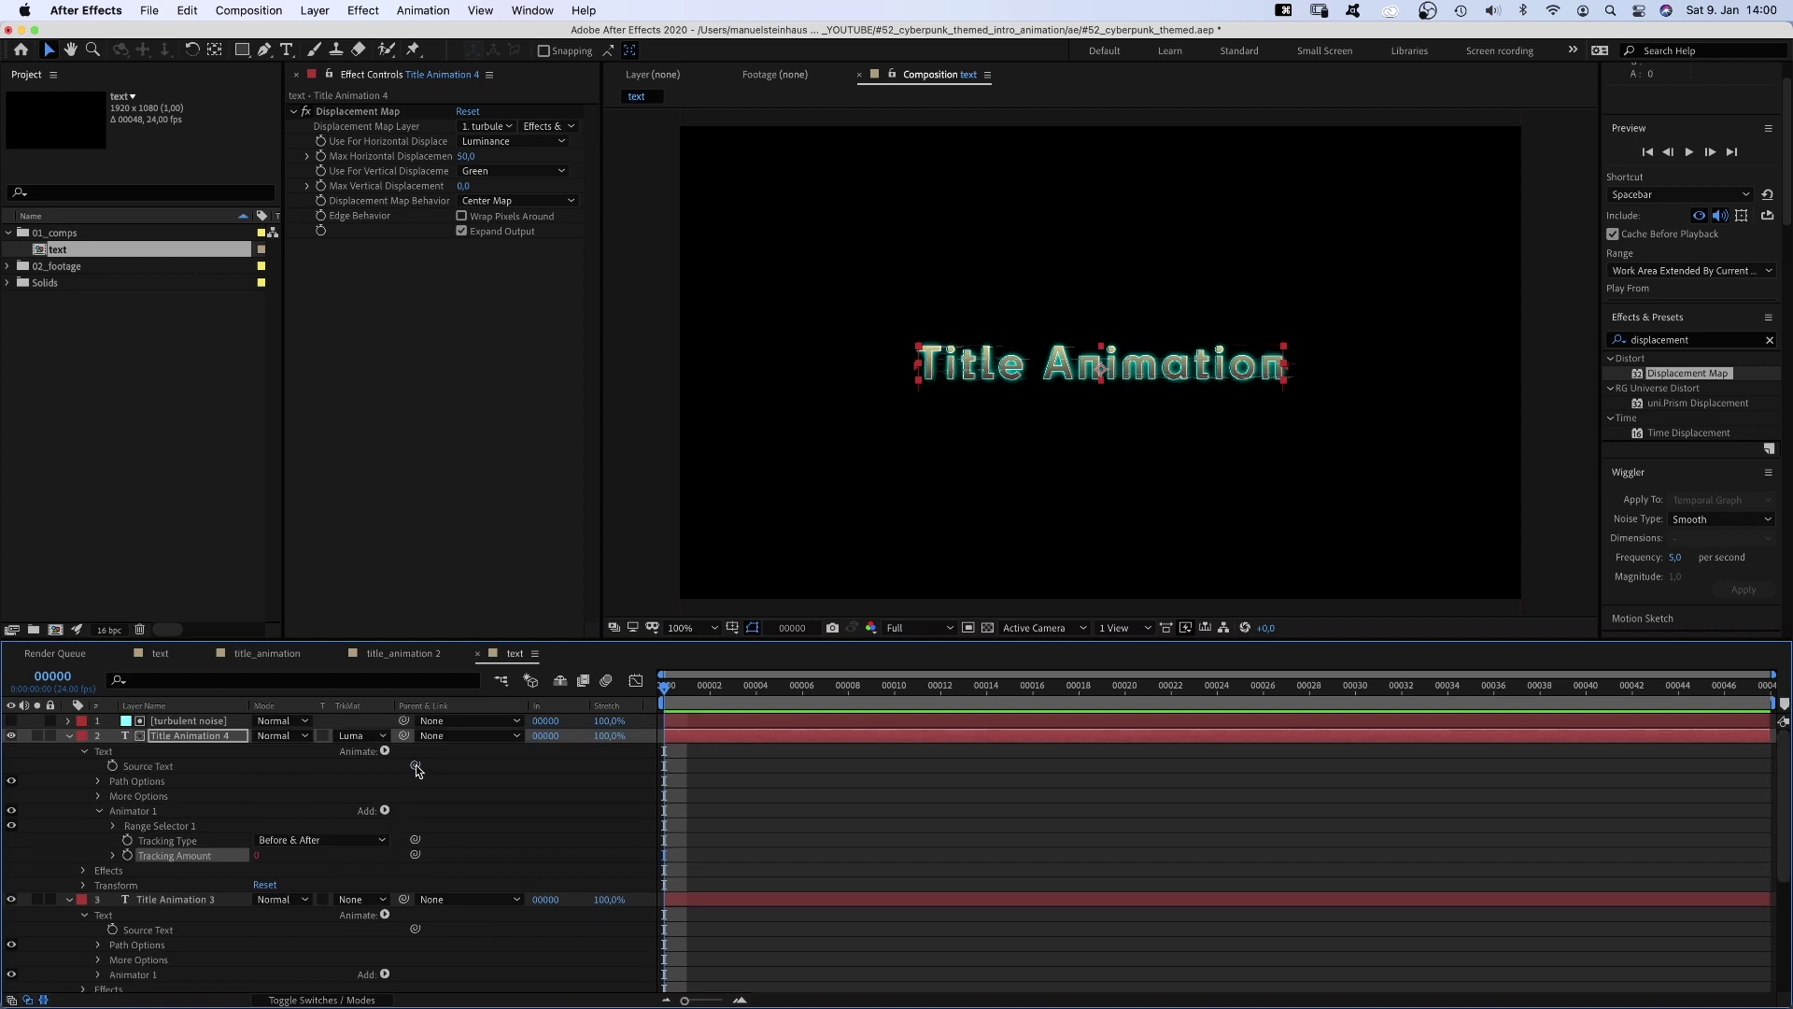
pyautogui.moveTo(417, 766); pyautogui.dragTo(305, 868)
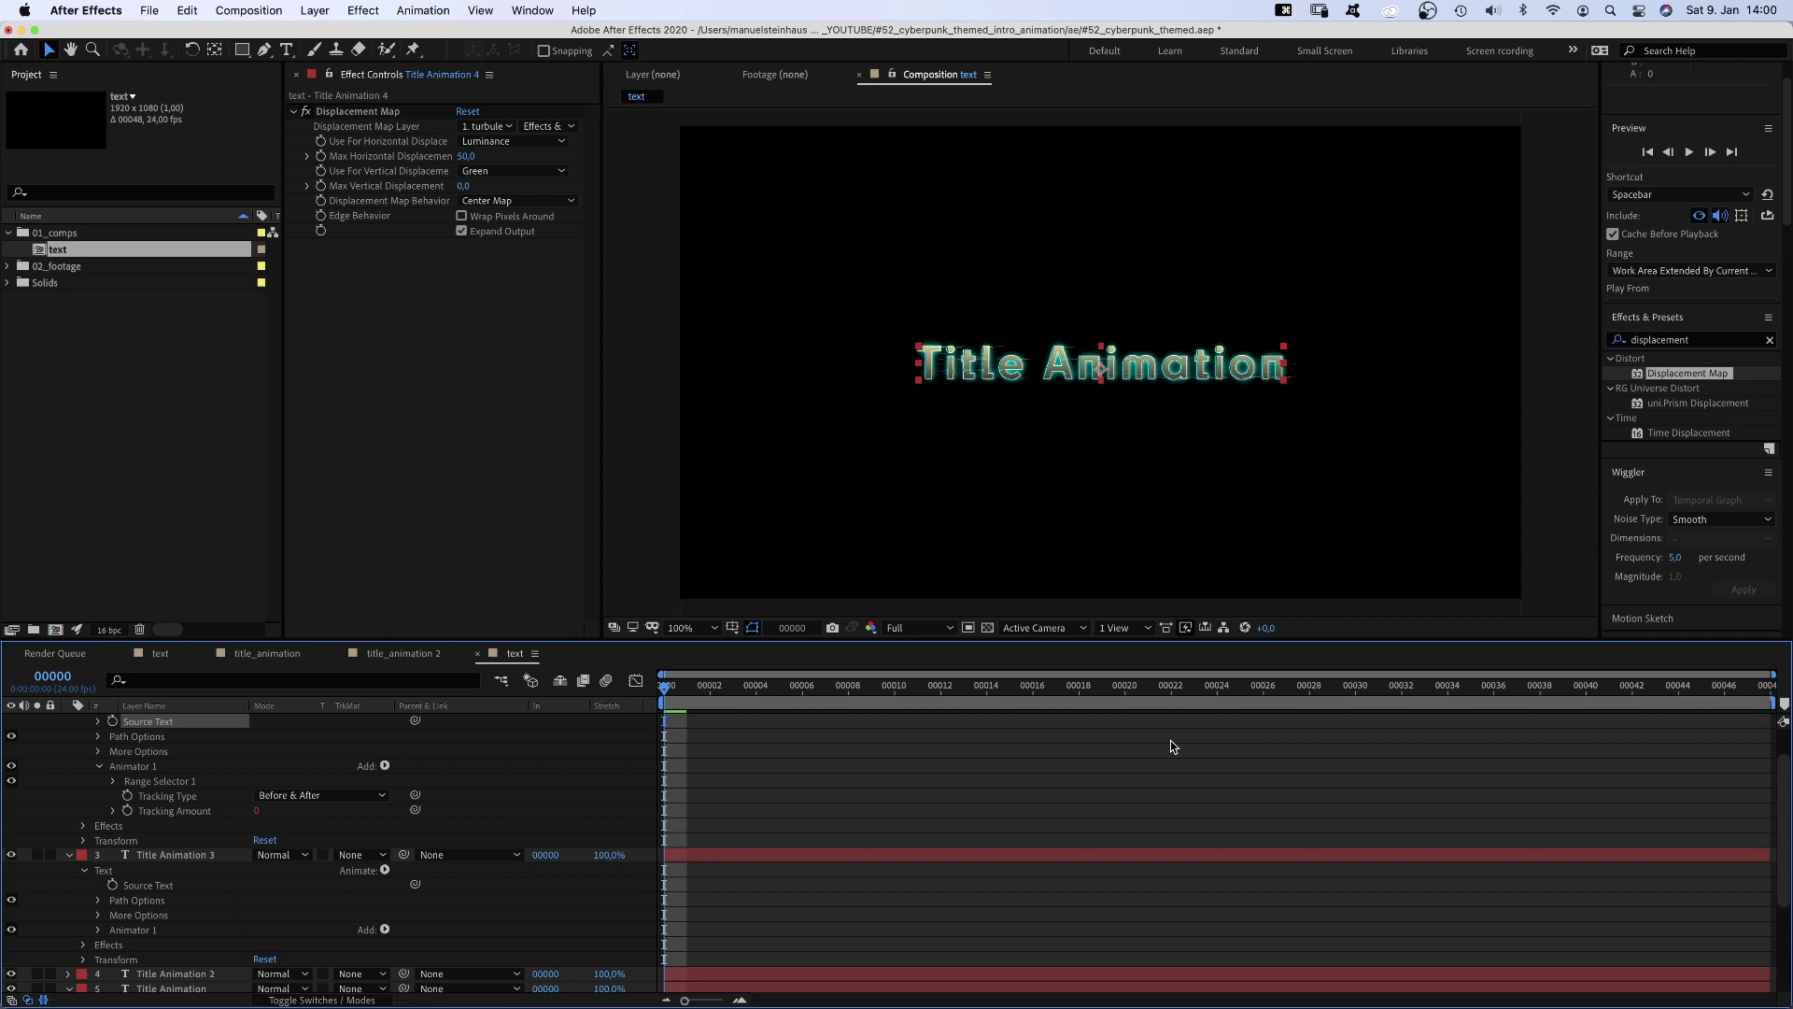
pyautogui.moveTo(415, 883); pyautogui.dragTo(316, 962)
# - Label the bottom Title Animation layer blue and rename it 'Different title'
pyautogui.click(81, 782)
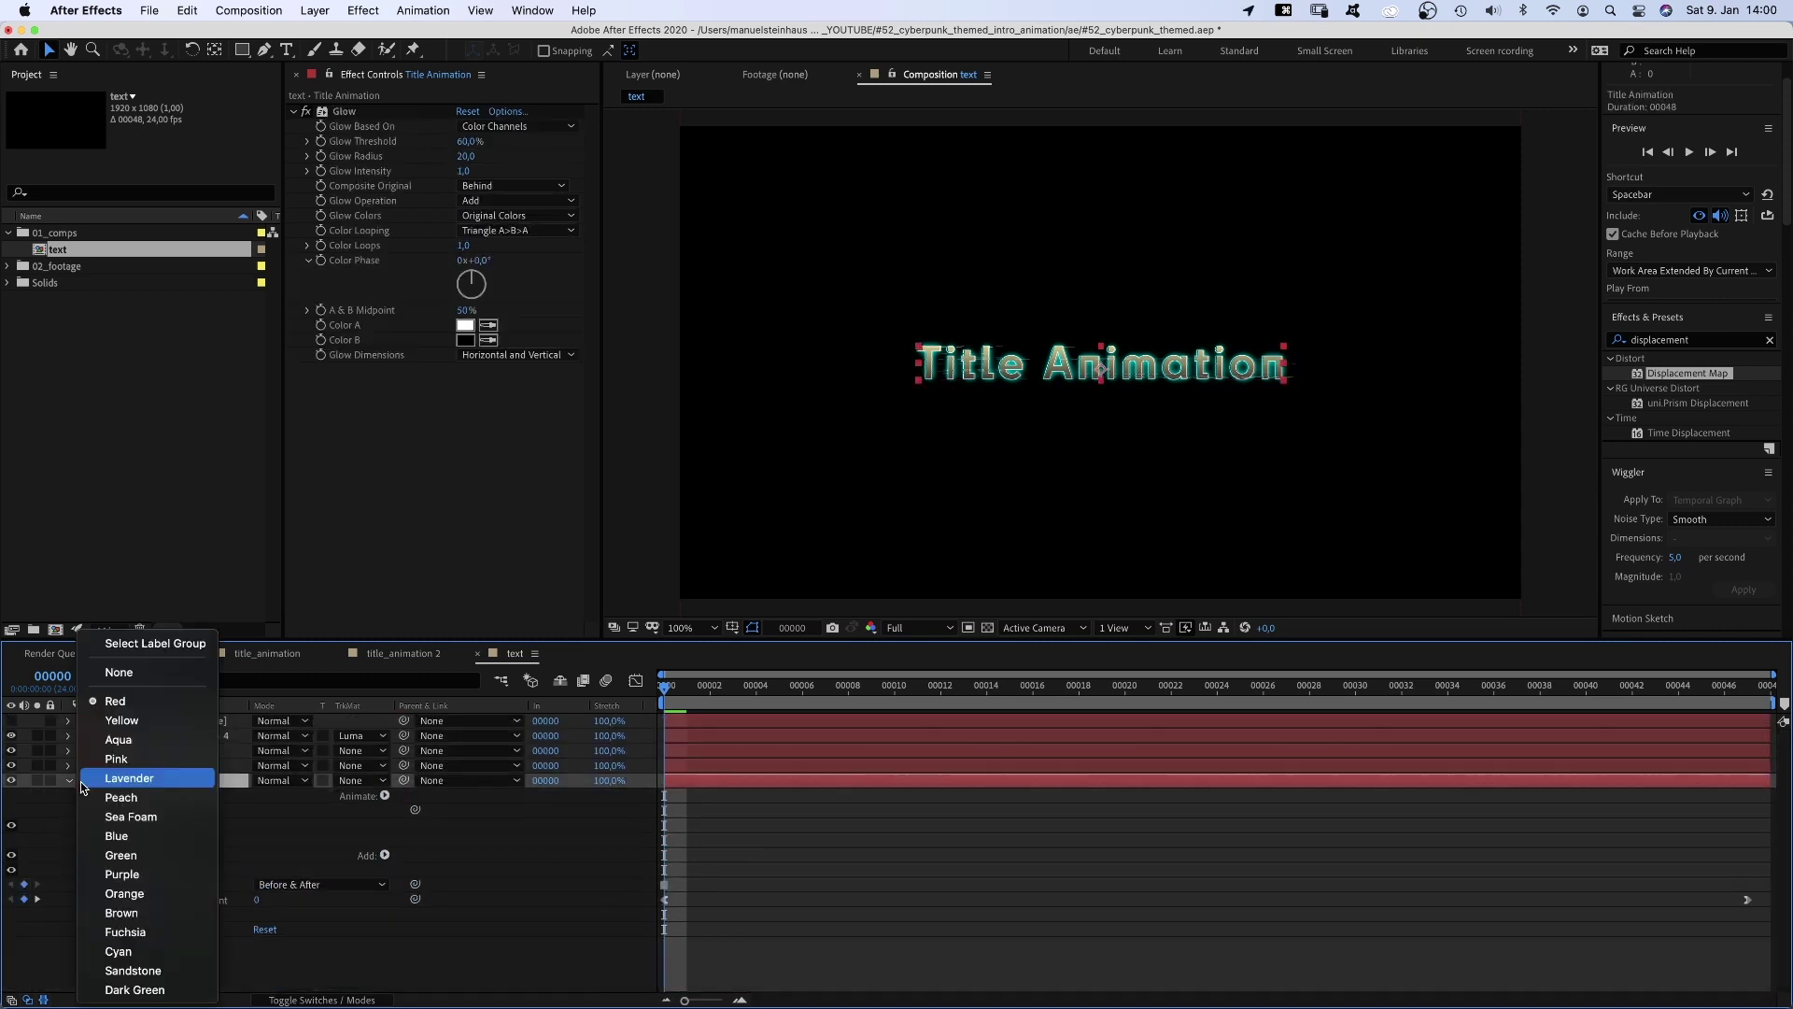
pyautogui.click(100, 834)
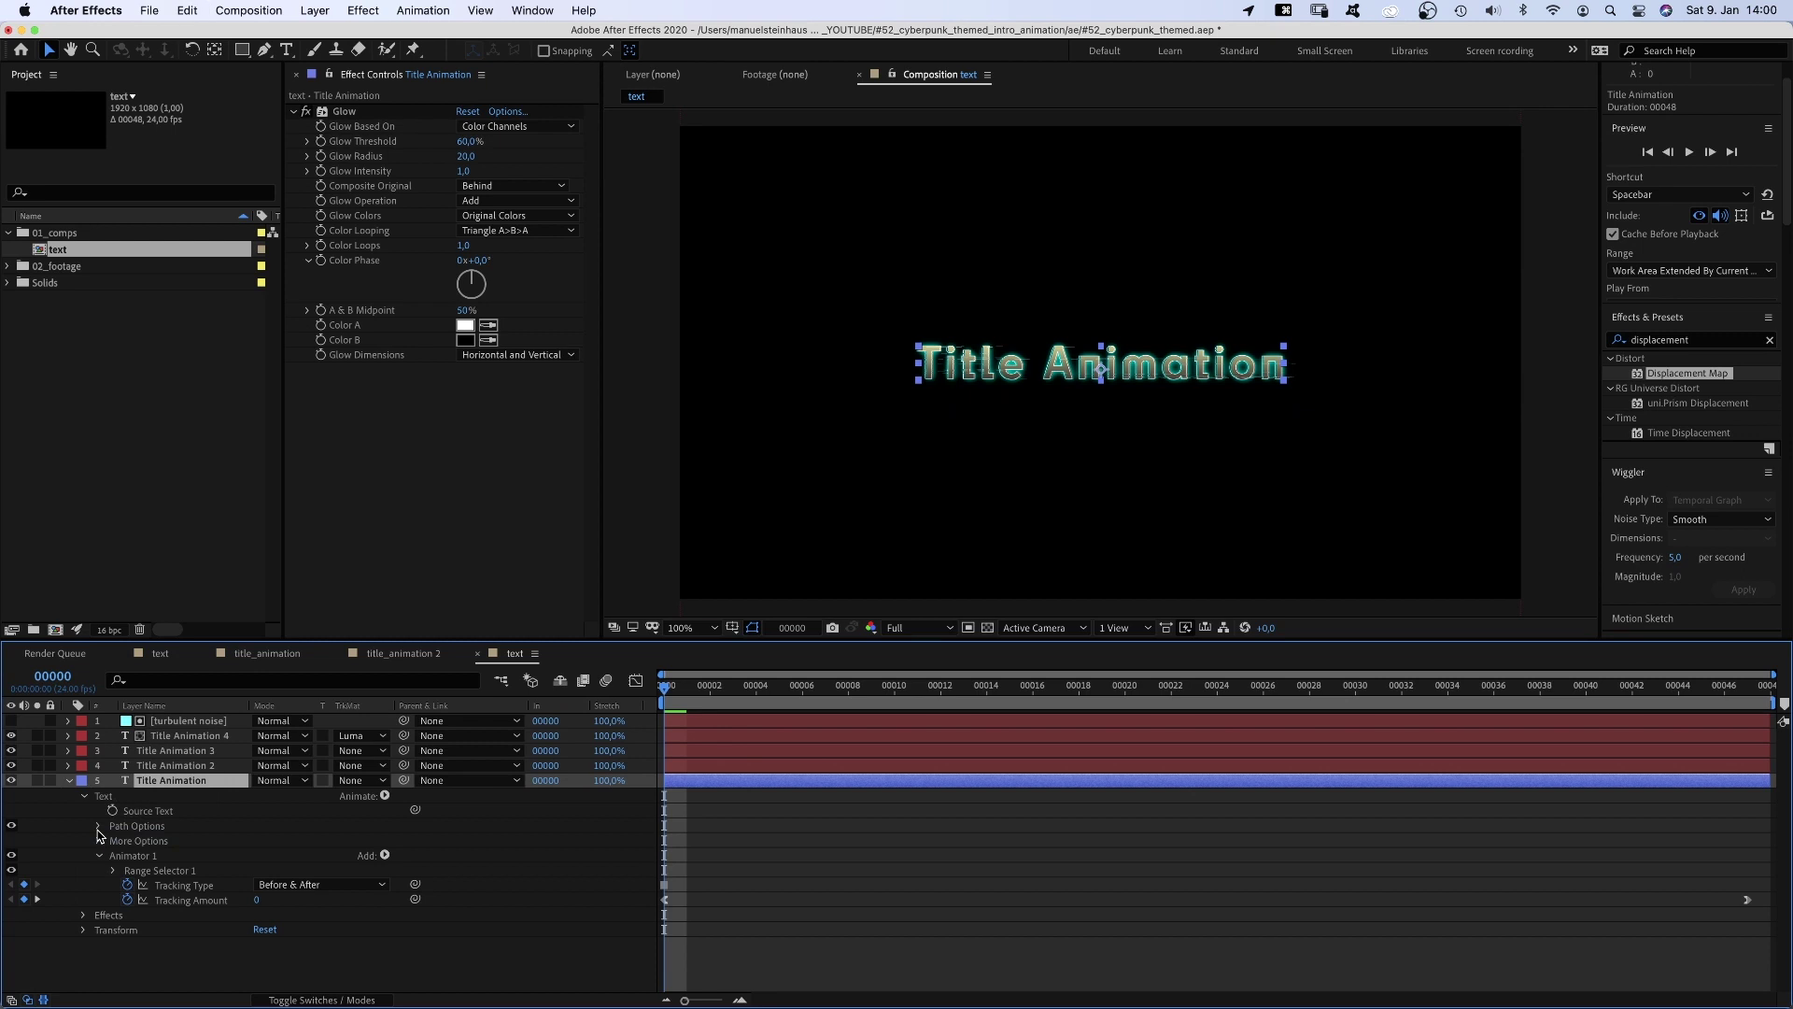
pyautogui.doubleClick(160, 785)
pyautogui.write('Different ')
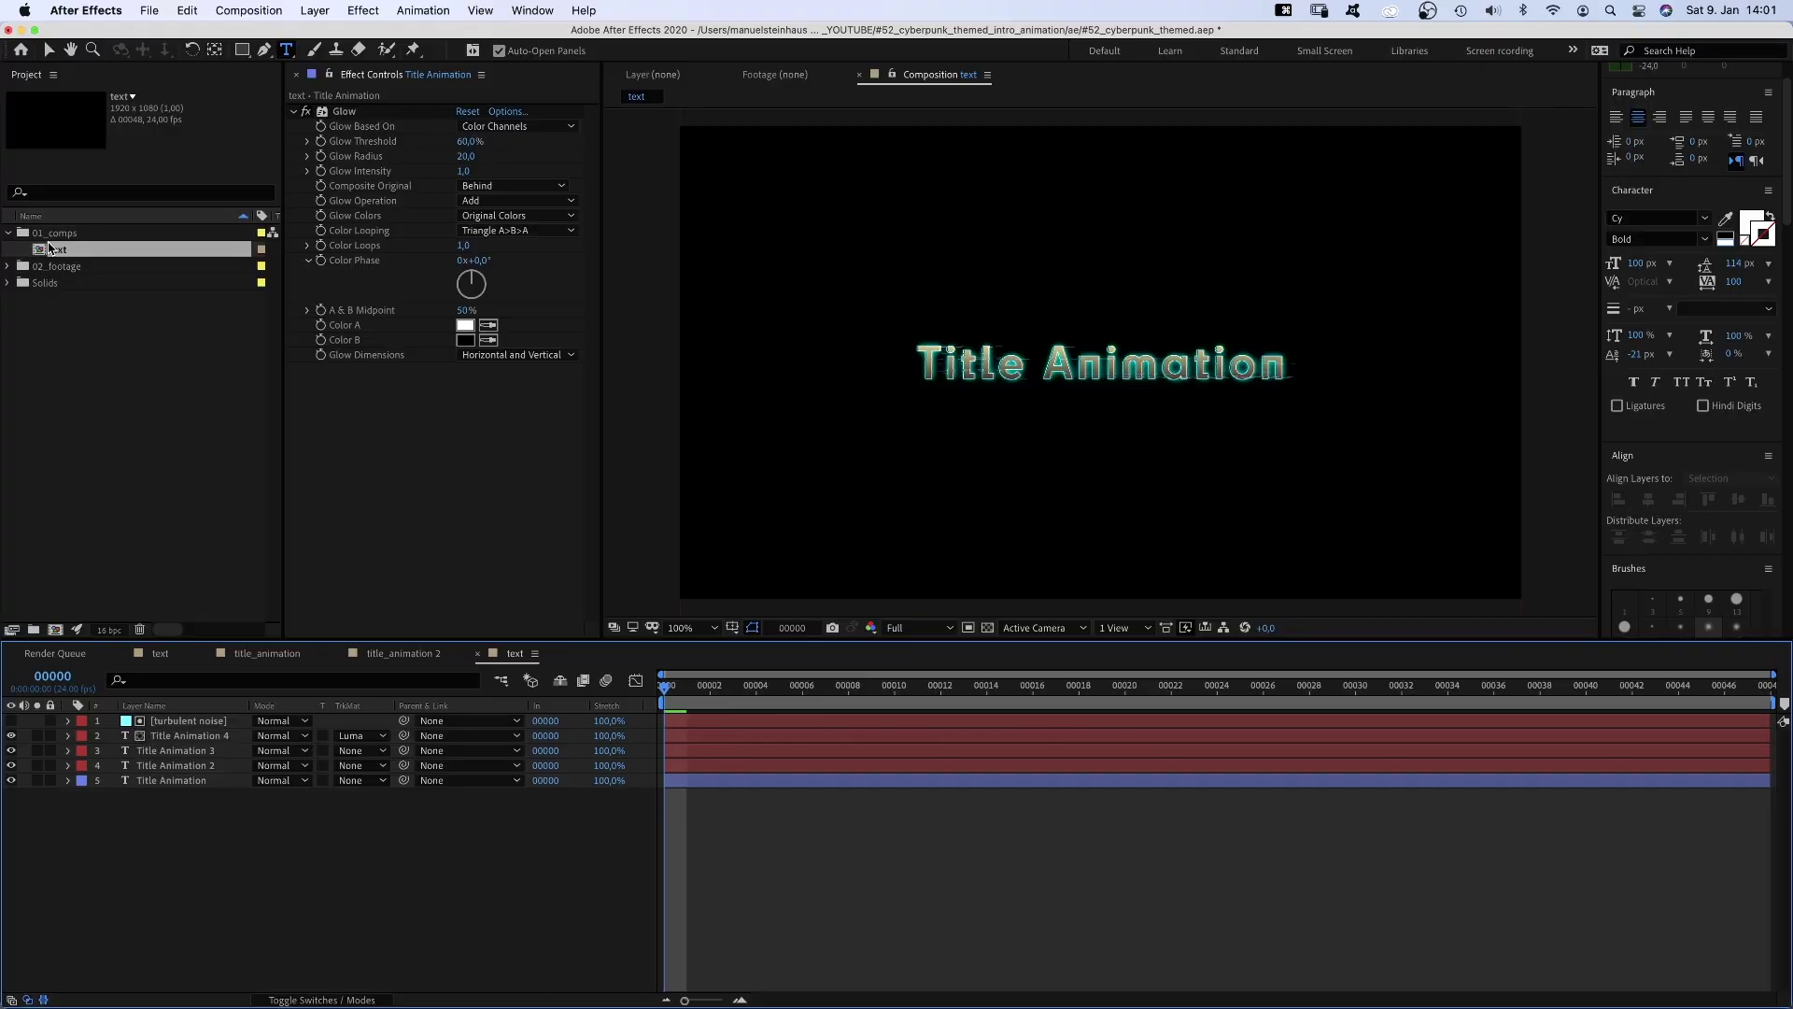
# - Nest the text comp in a new composition named title_animation
pyautogui.moveTo(50, 248); pyautogui.dragTo(57, 630)
pyautogui.press('Return')
pyautogui.write('tit')
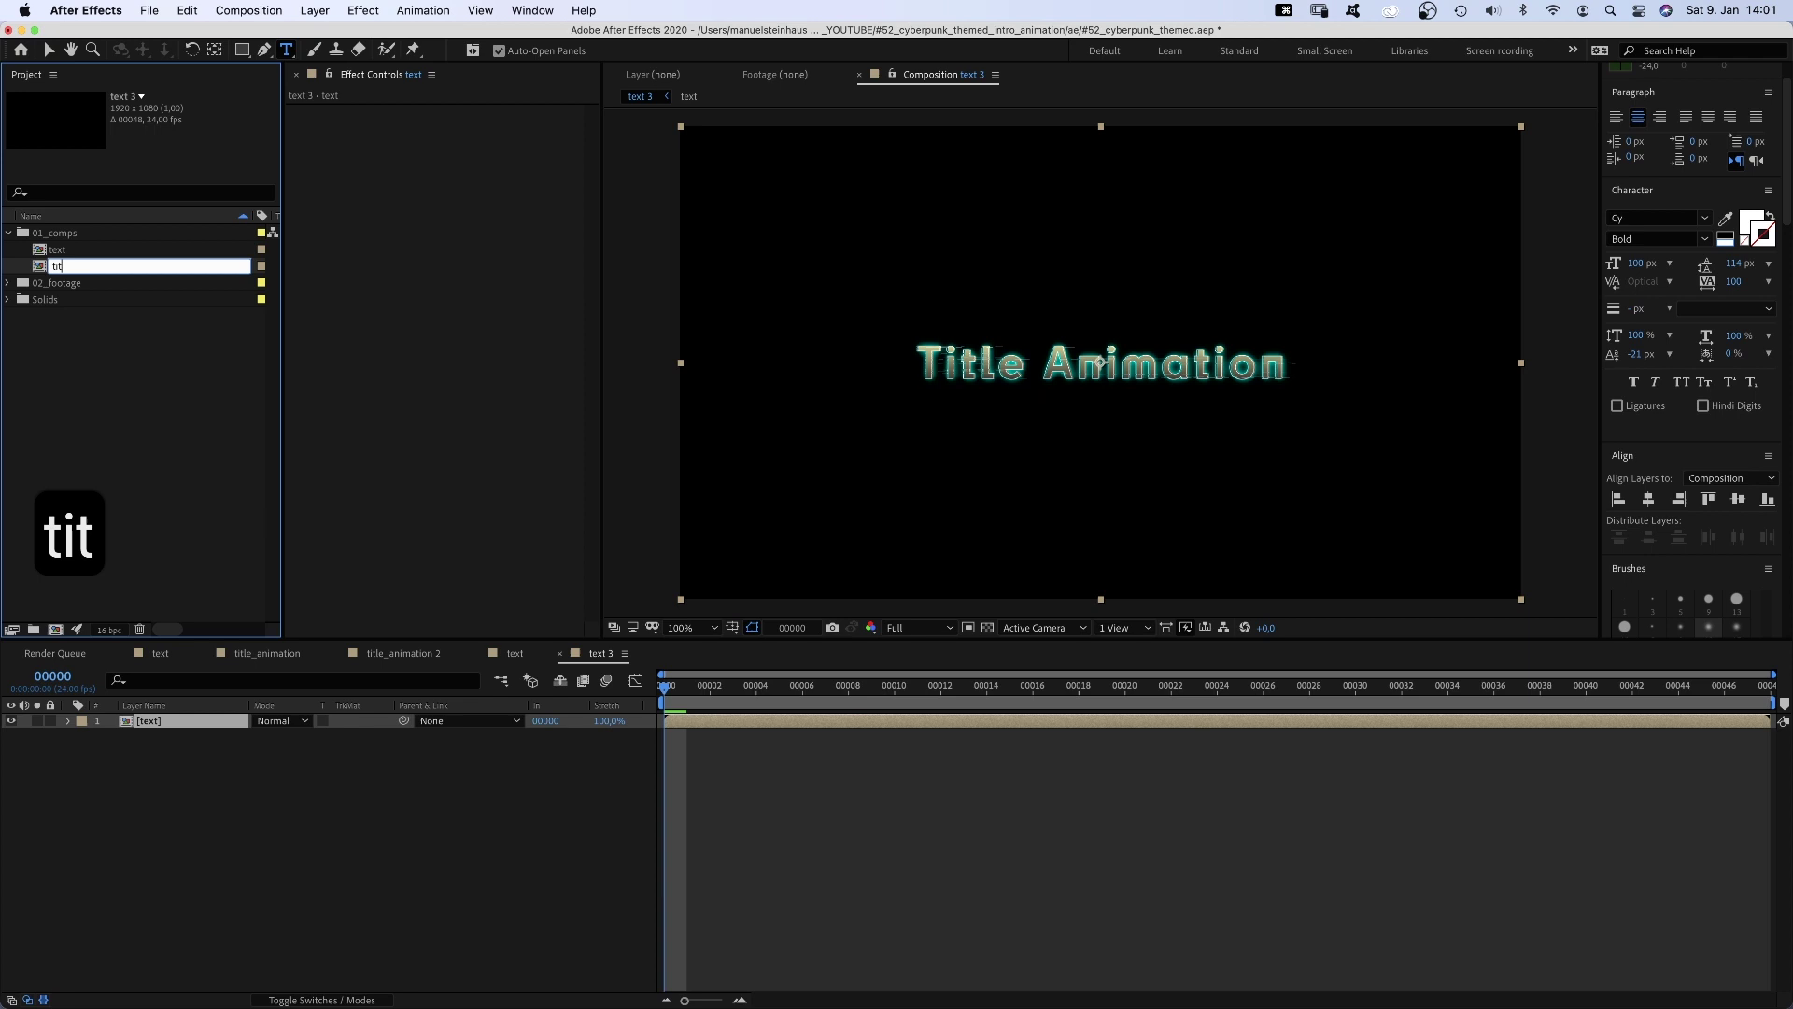
pyautogui.write('le_animation')
pyautogui.press('Return')
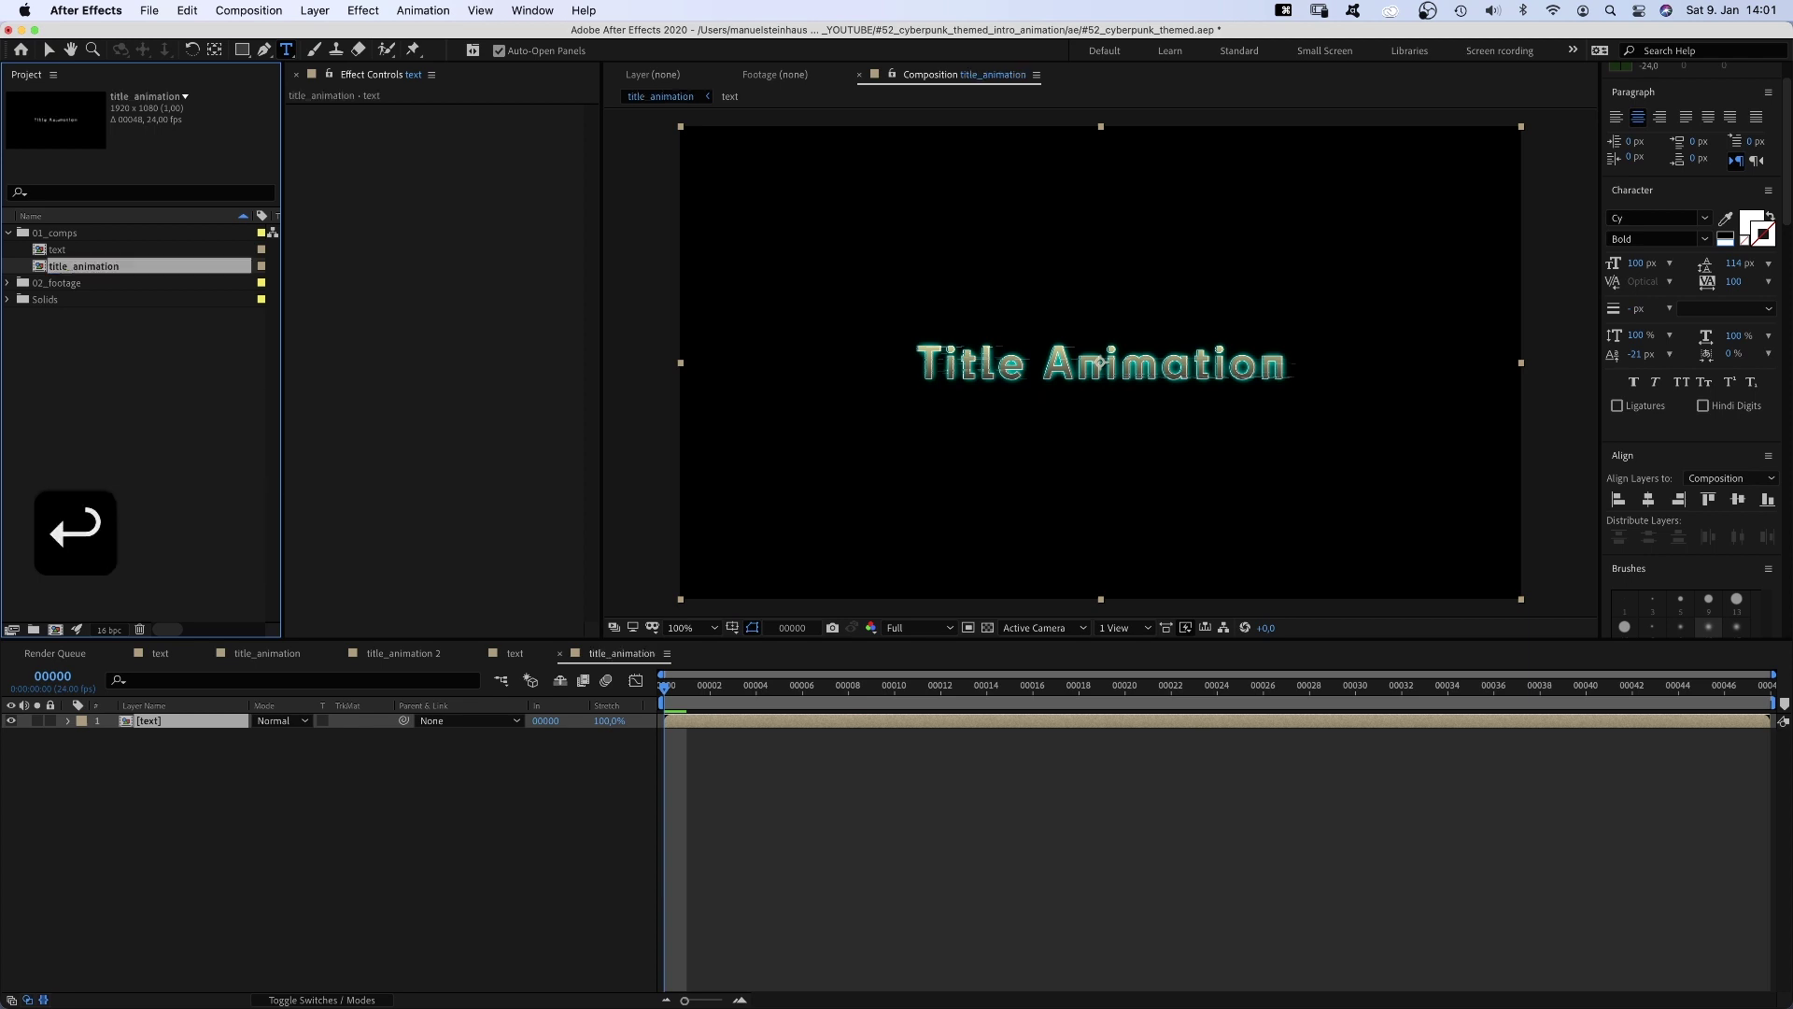
# - Add a full-frame white solid and name it mask
pyautogui.click(216, 841)
pyautogui.press('super+y')
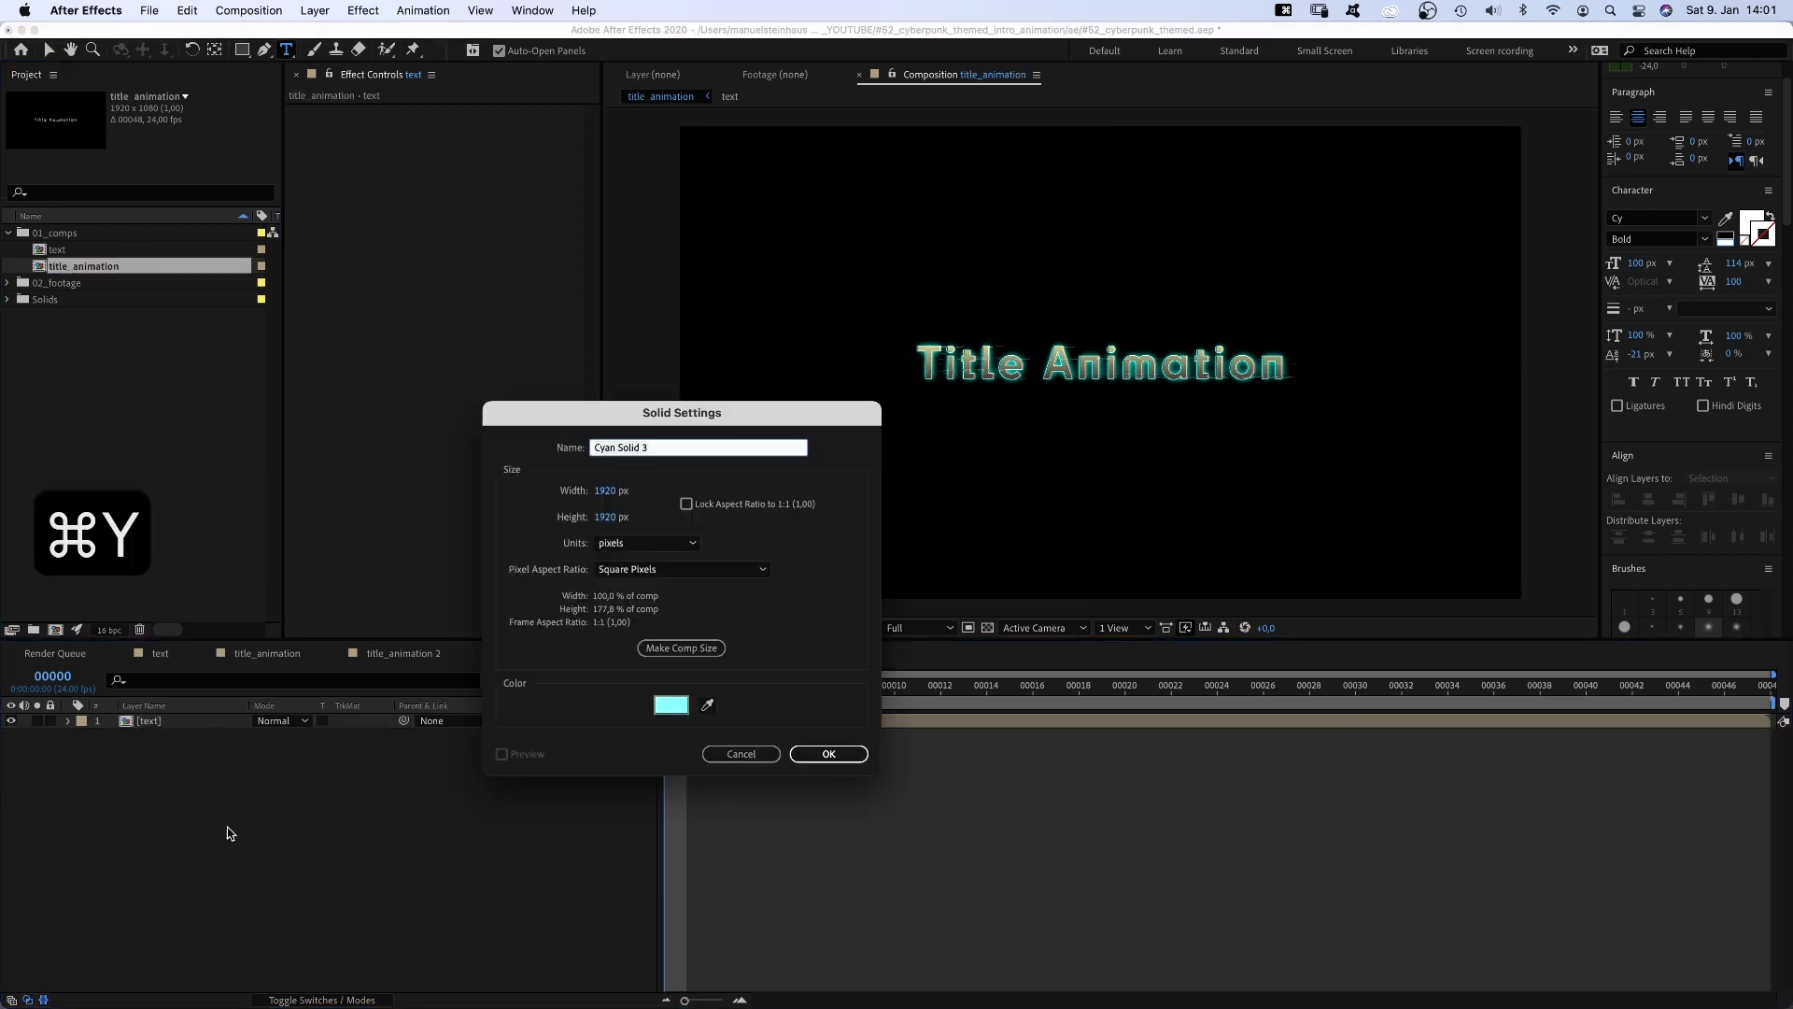
pyautogui.click(672, 706)
pyautogui.moveTo(533, 452); pyautogui.dragTo(538, 417)
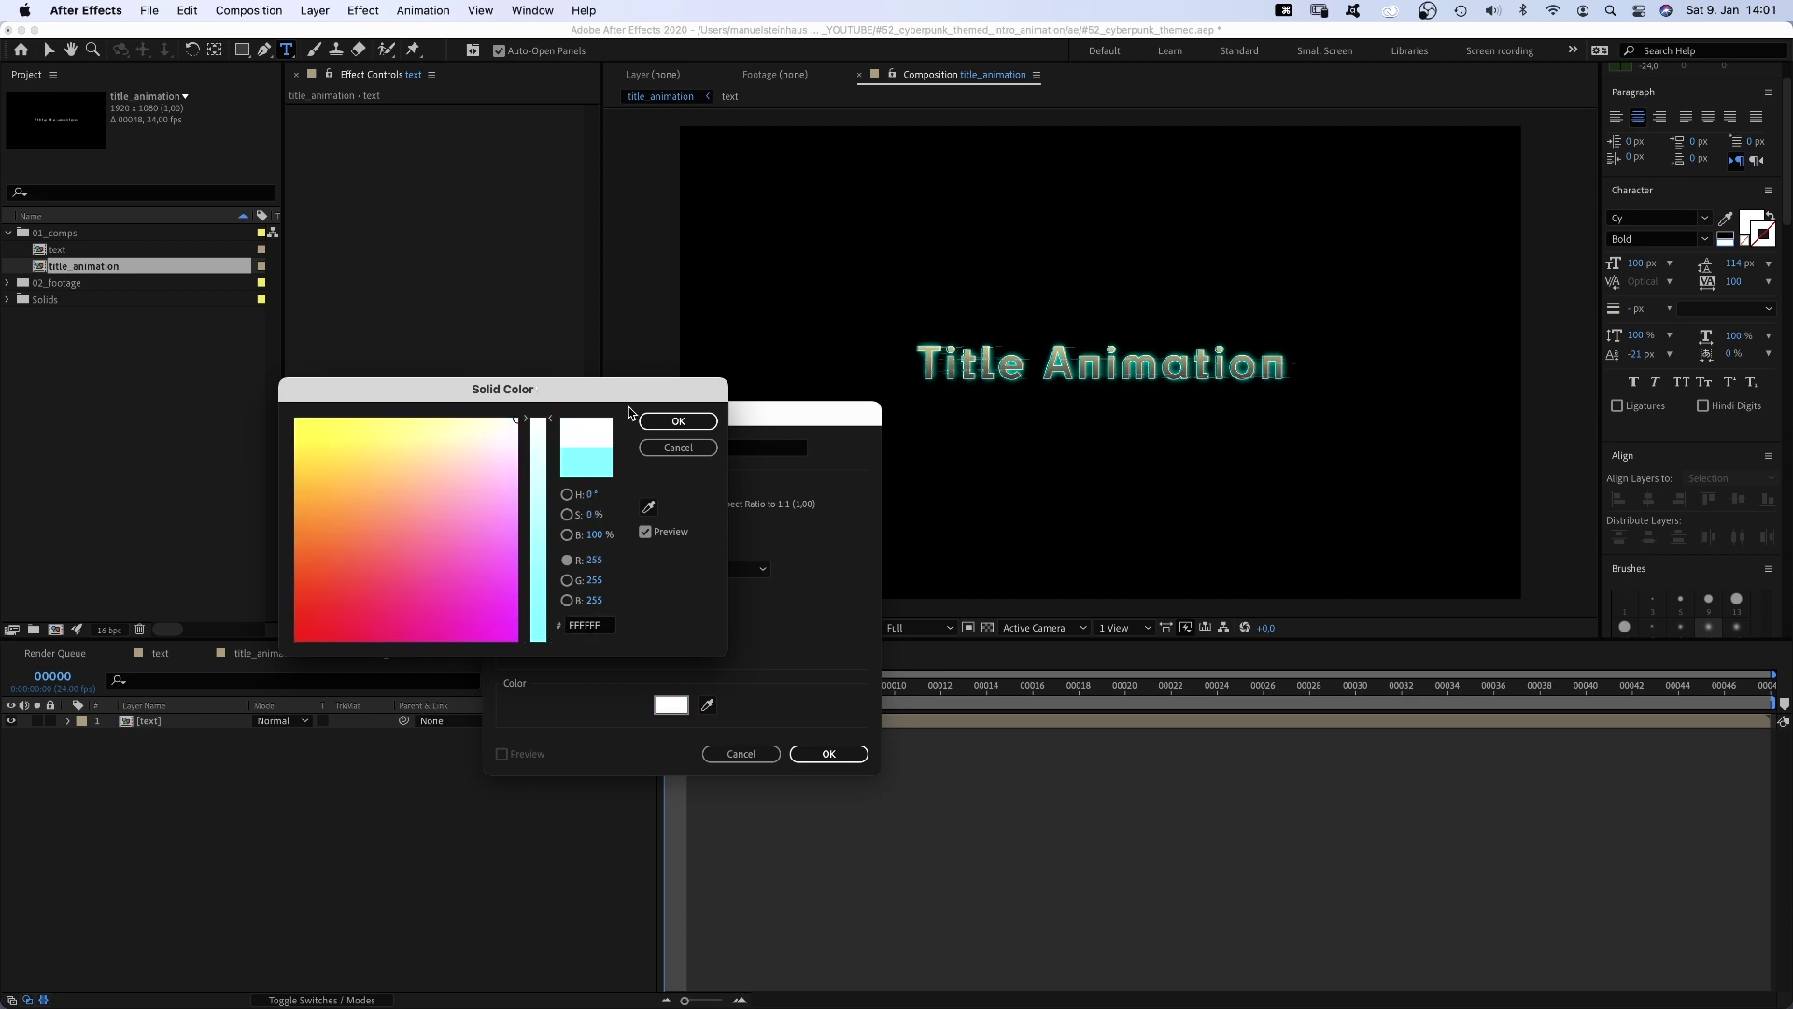
pyautogui.click(674, 420)
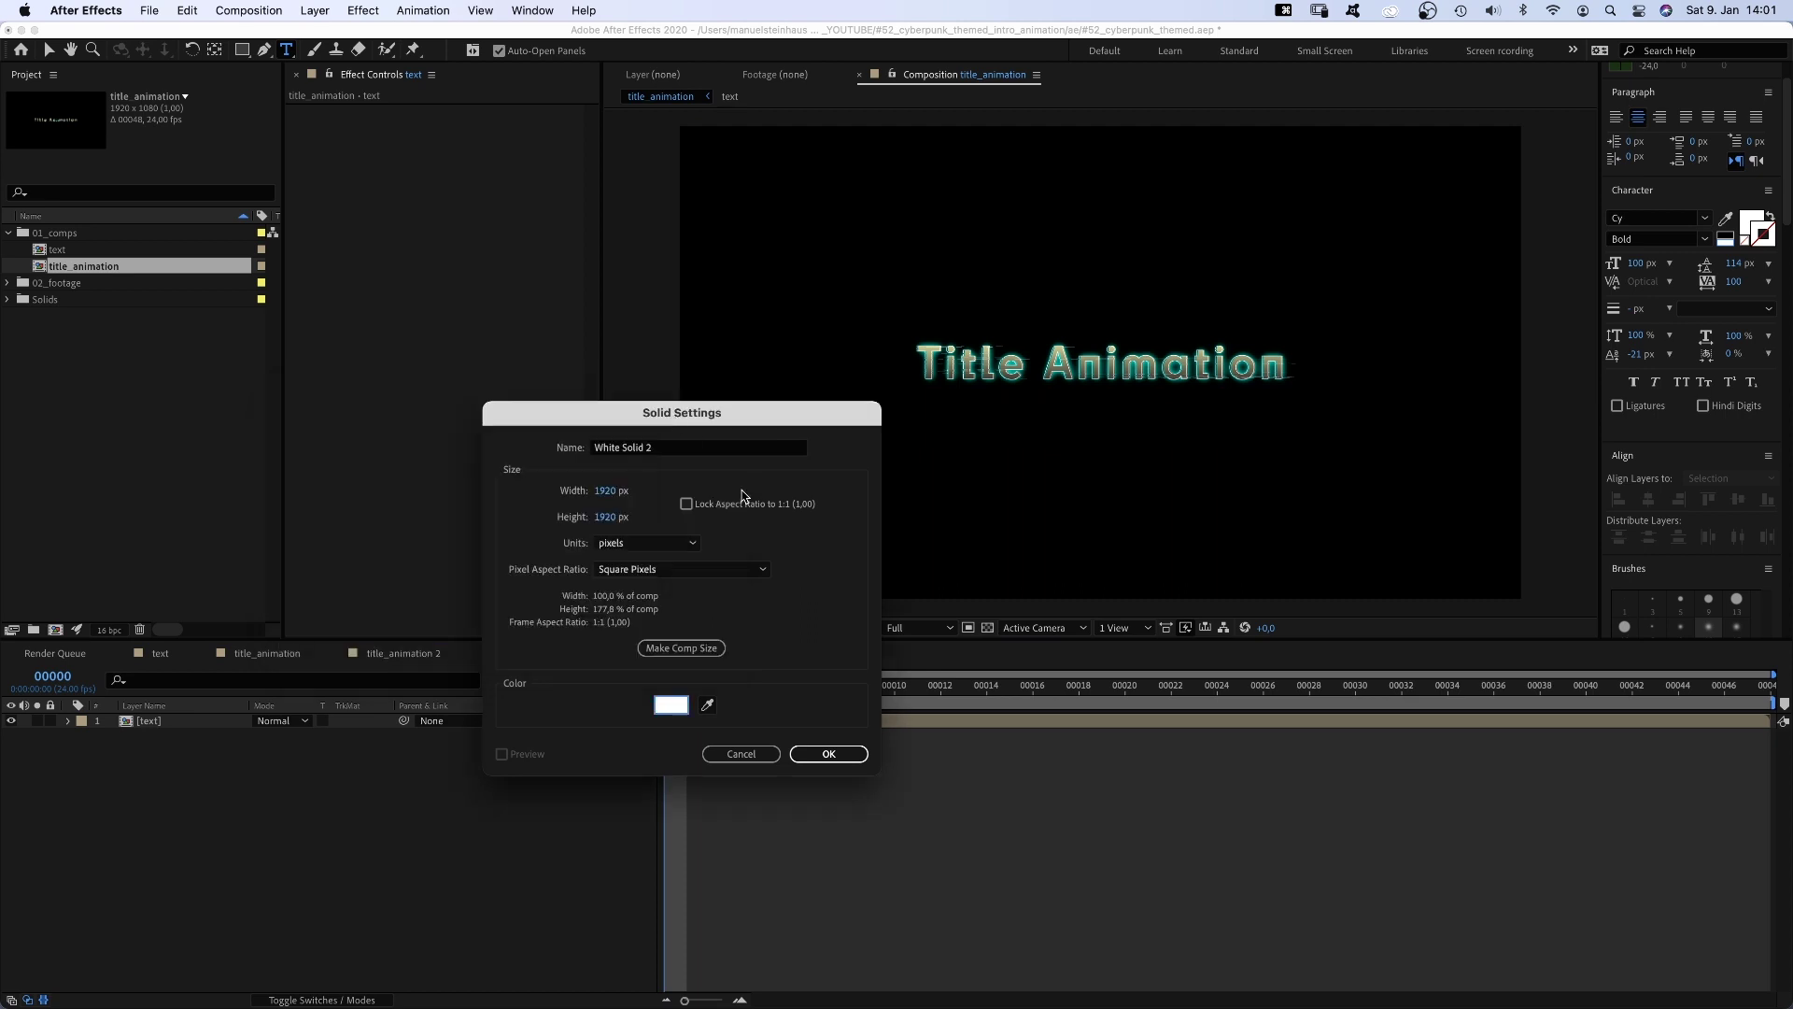
pyautogui.click(809, 752)
pyautogui.press('Return')
pyautogui.write('mask')
pyautogui.press('Return')
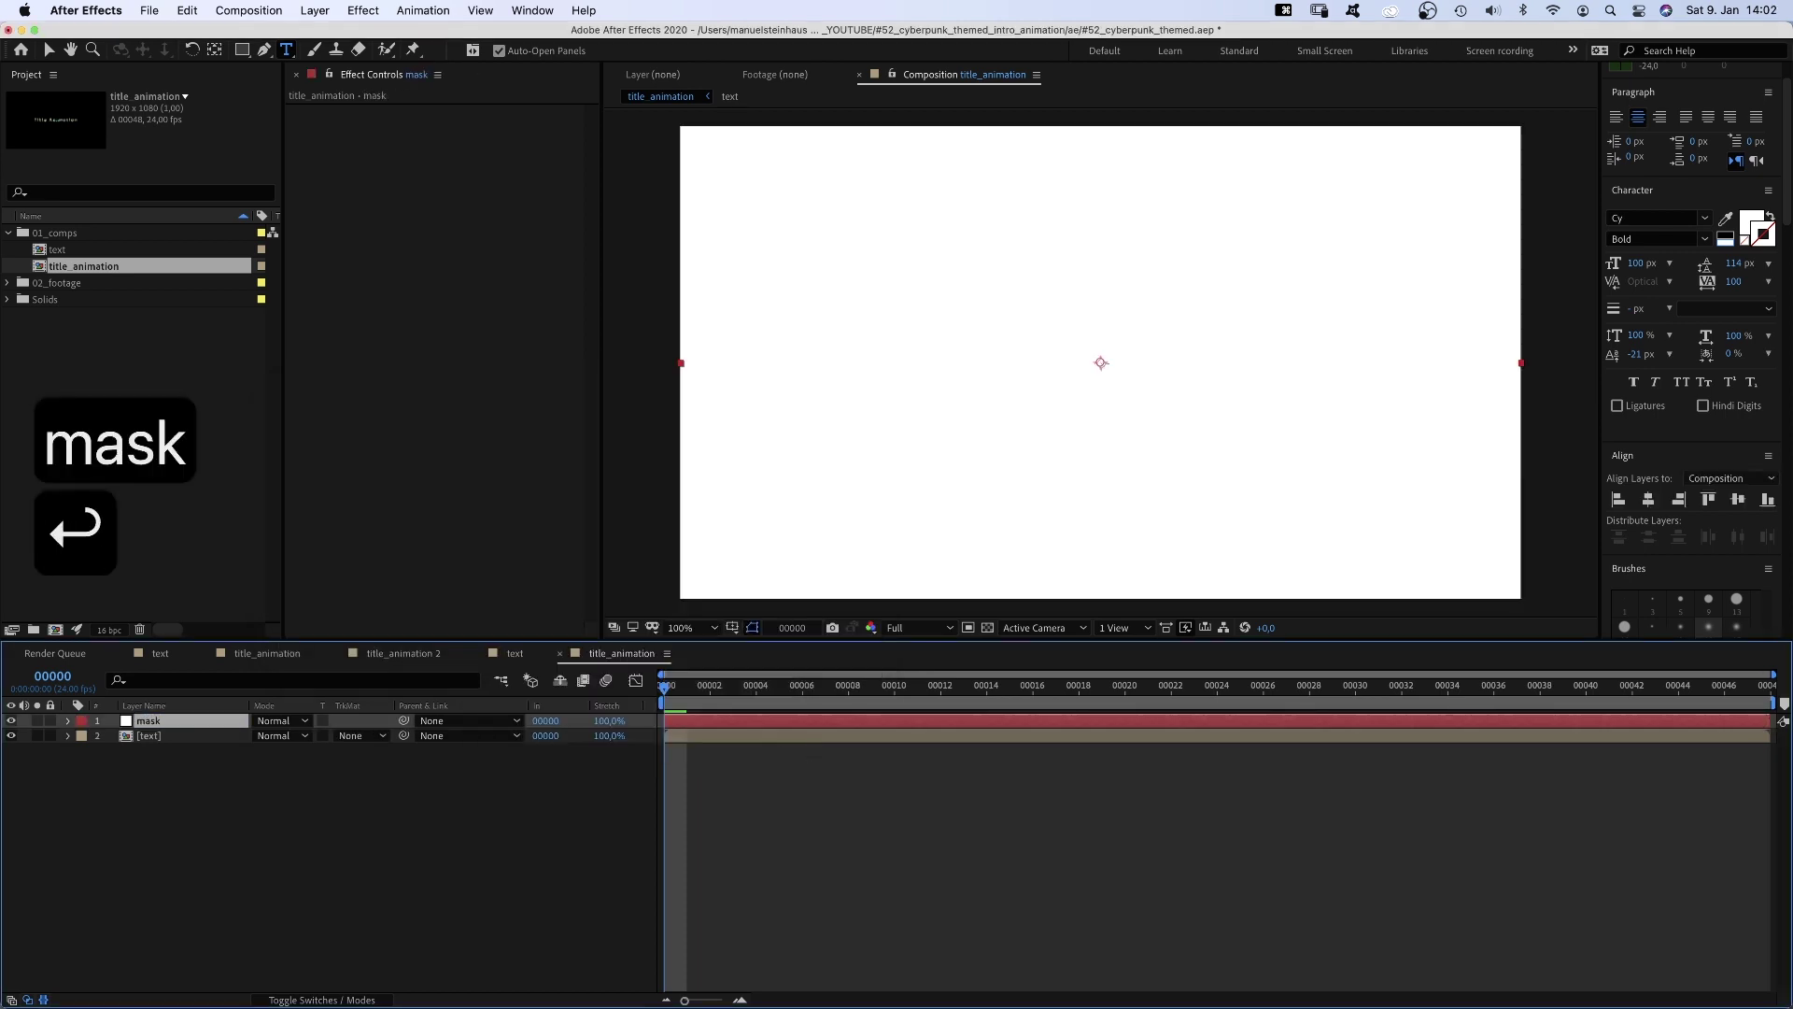
# - Apply CC Burn Film to the mask solid
pyautogui.scroll(10, 1763, 257)
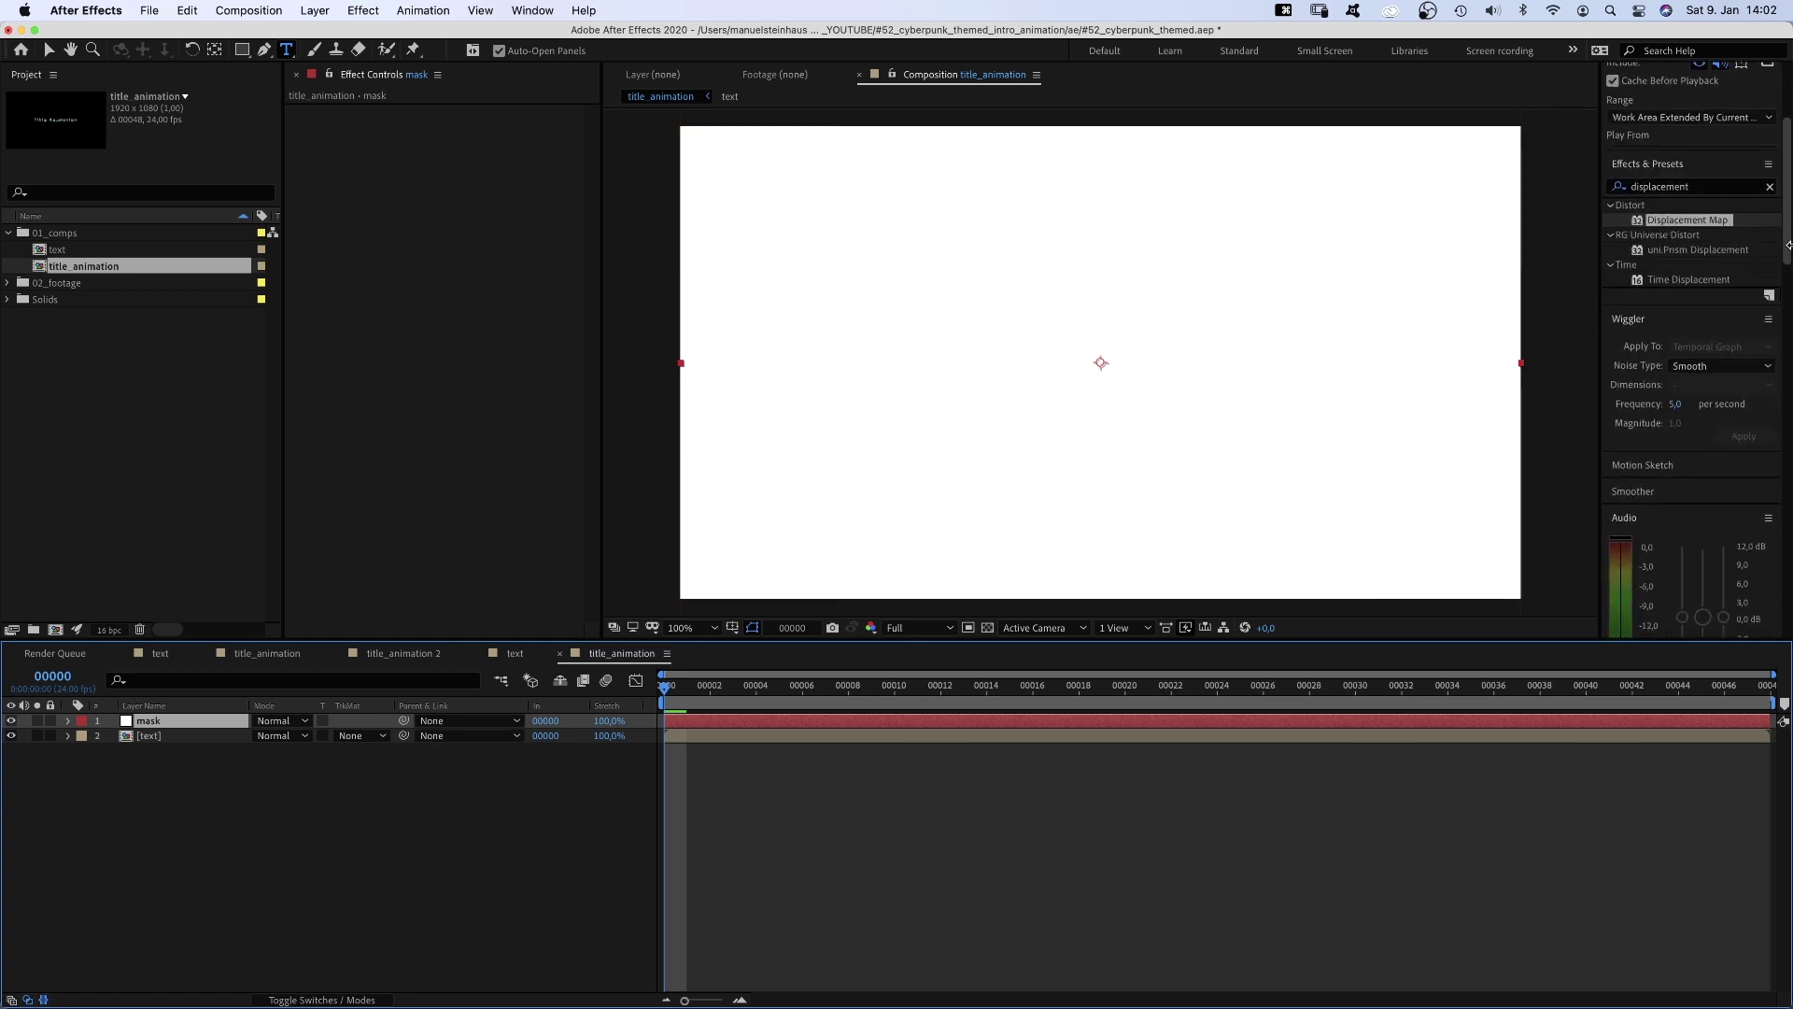
pyautogui.click(1694, 407)
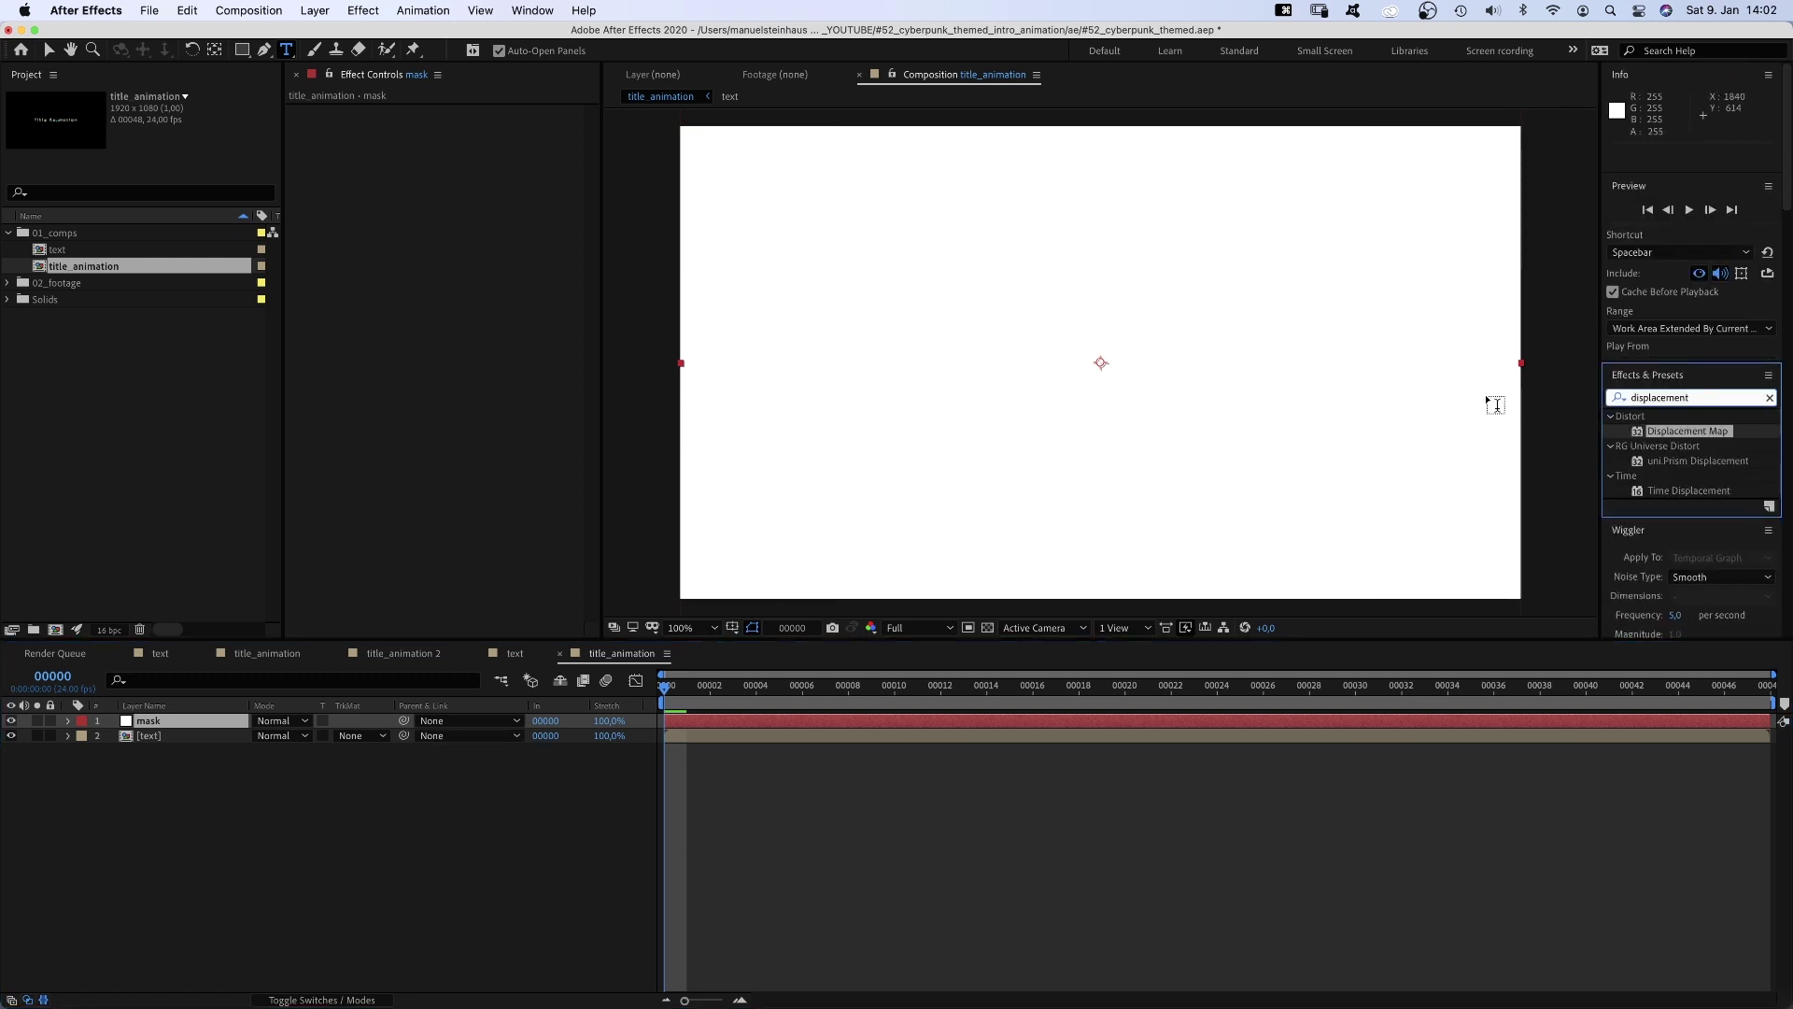
pyautogui.write('cc burn')
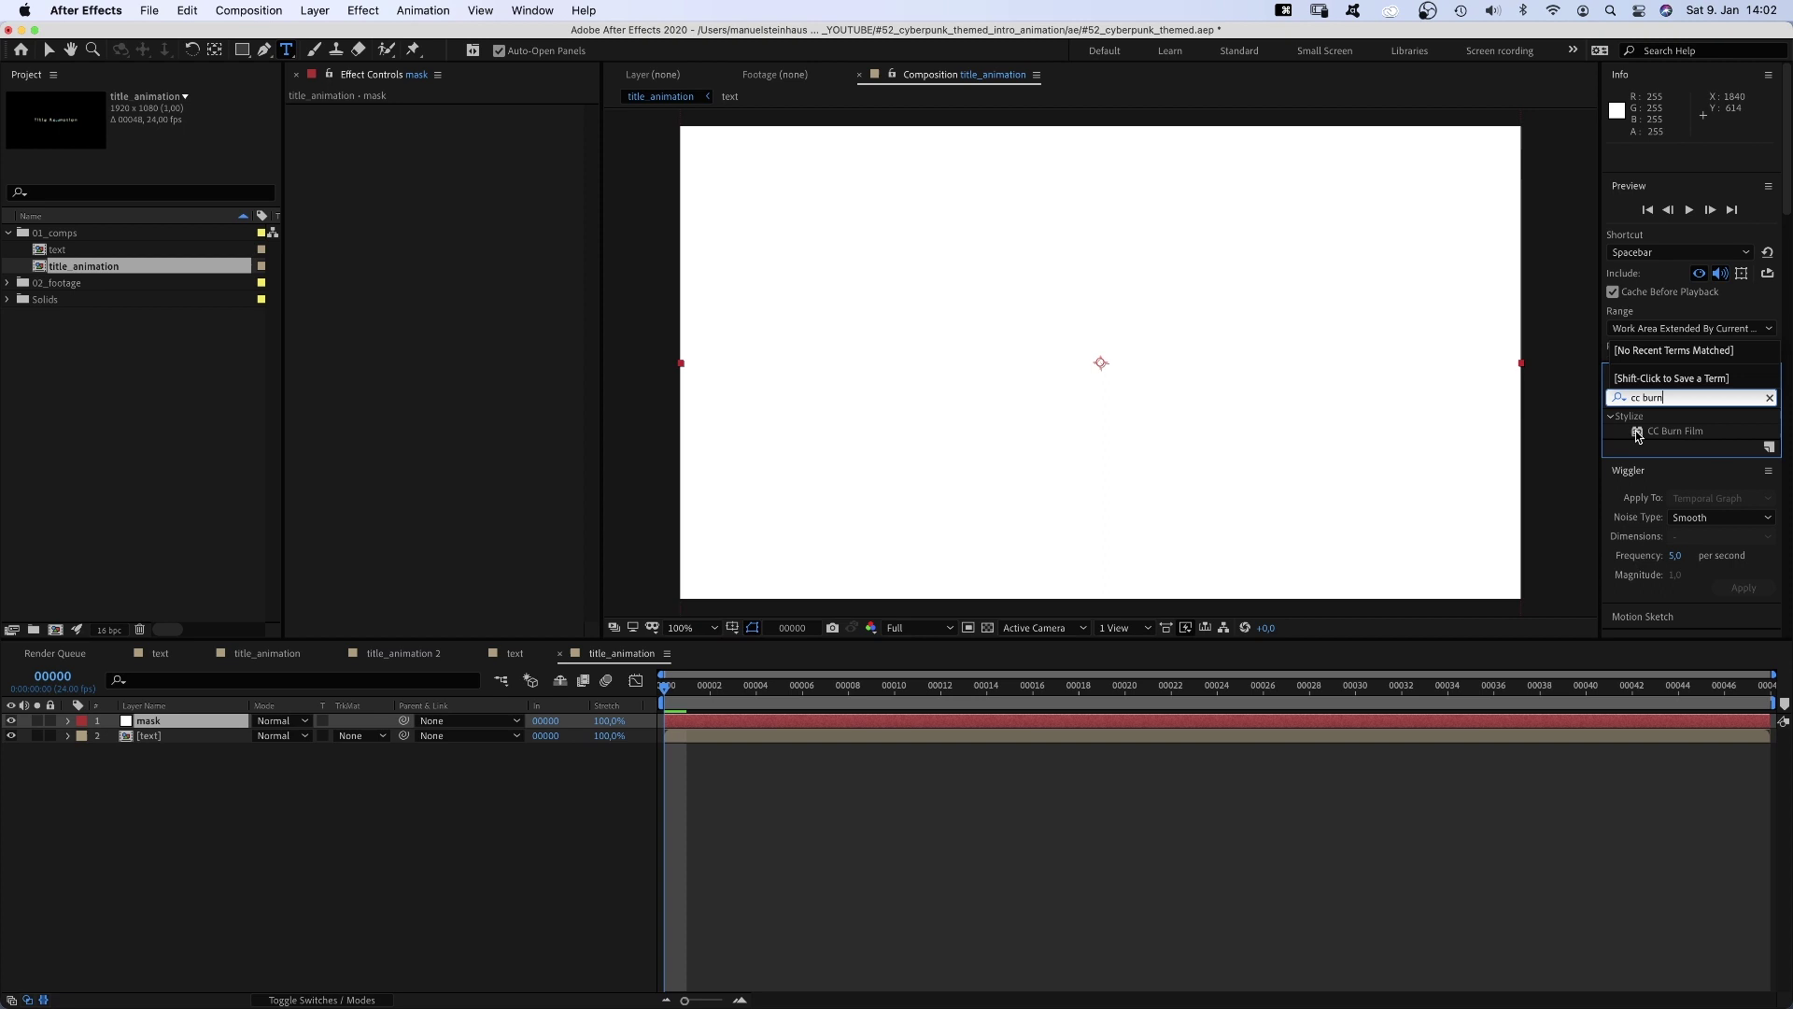
pyautogui.moveTo(1637, 432)
pyautogui.mouseDown()
pyautogui.moveTo(928, 452)
pyautogui.moveTo(316, 198)
pyautogui.mouseUp()
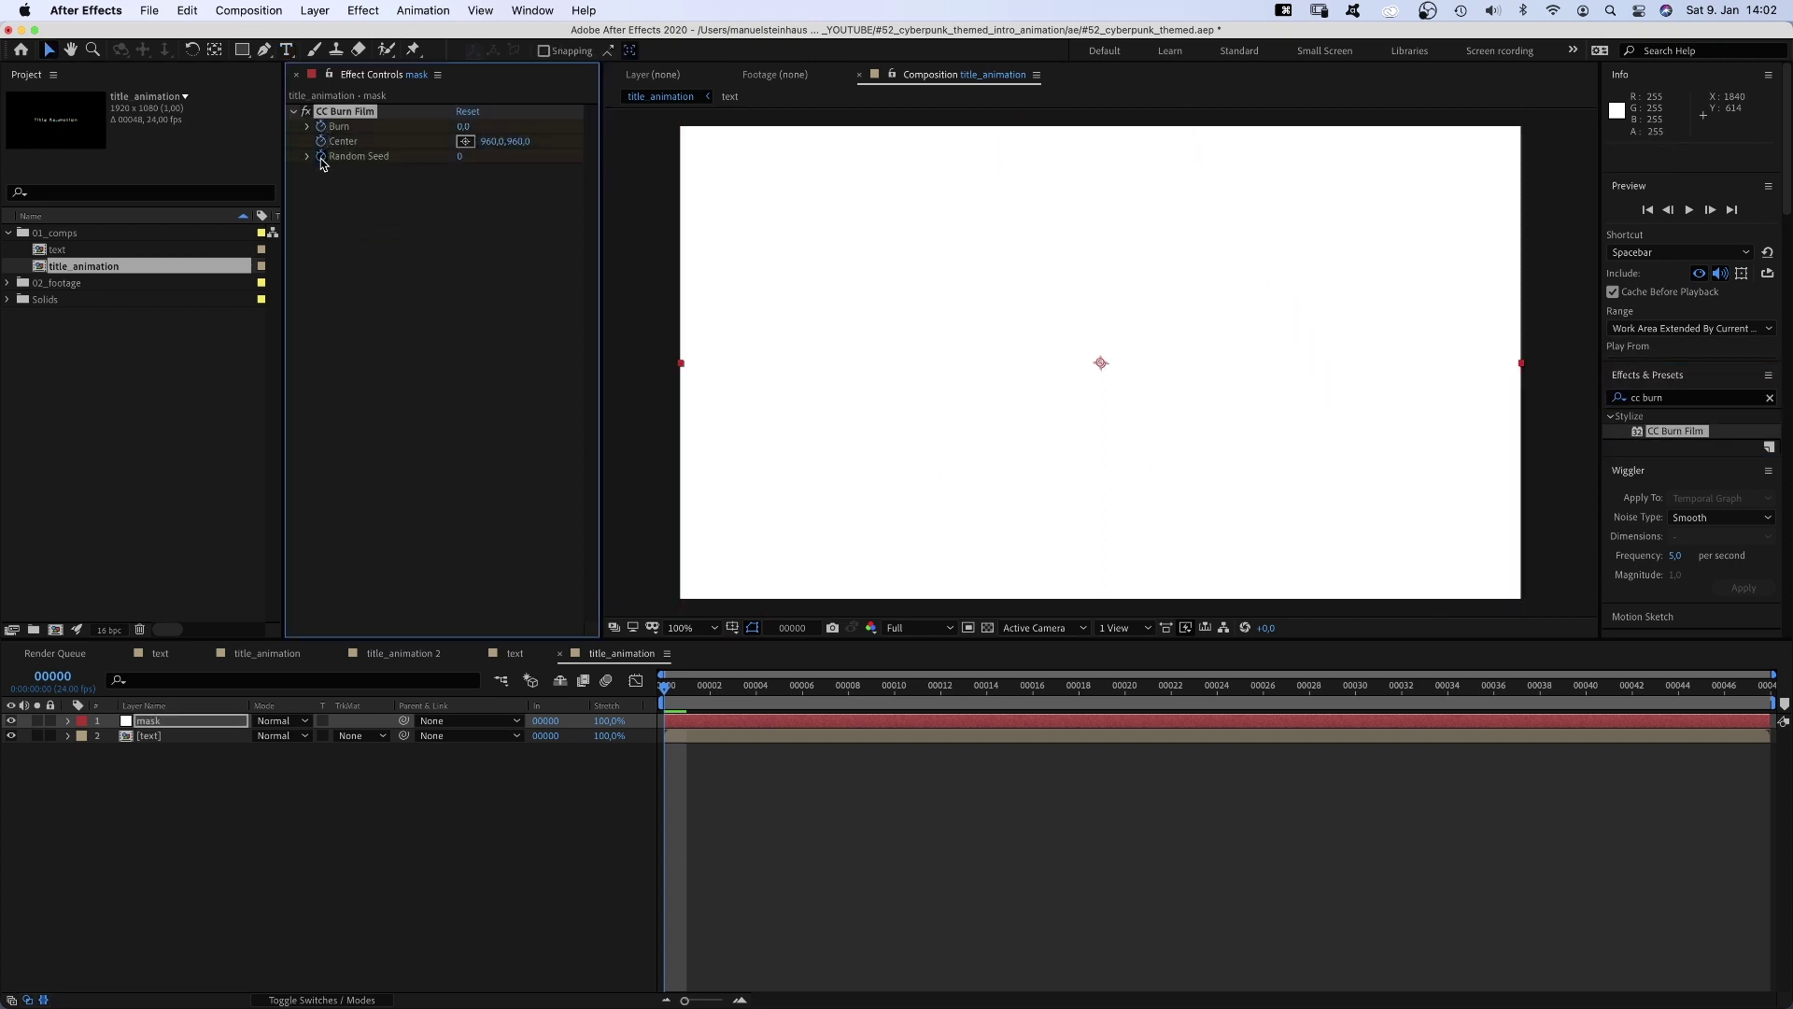
# - Keyframe Burn to 15 at frame 8 and 100 at frame 42, then scrub back to check
pyautogui.press('u')
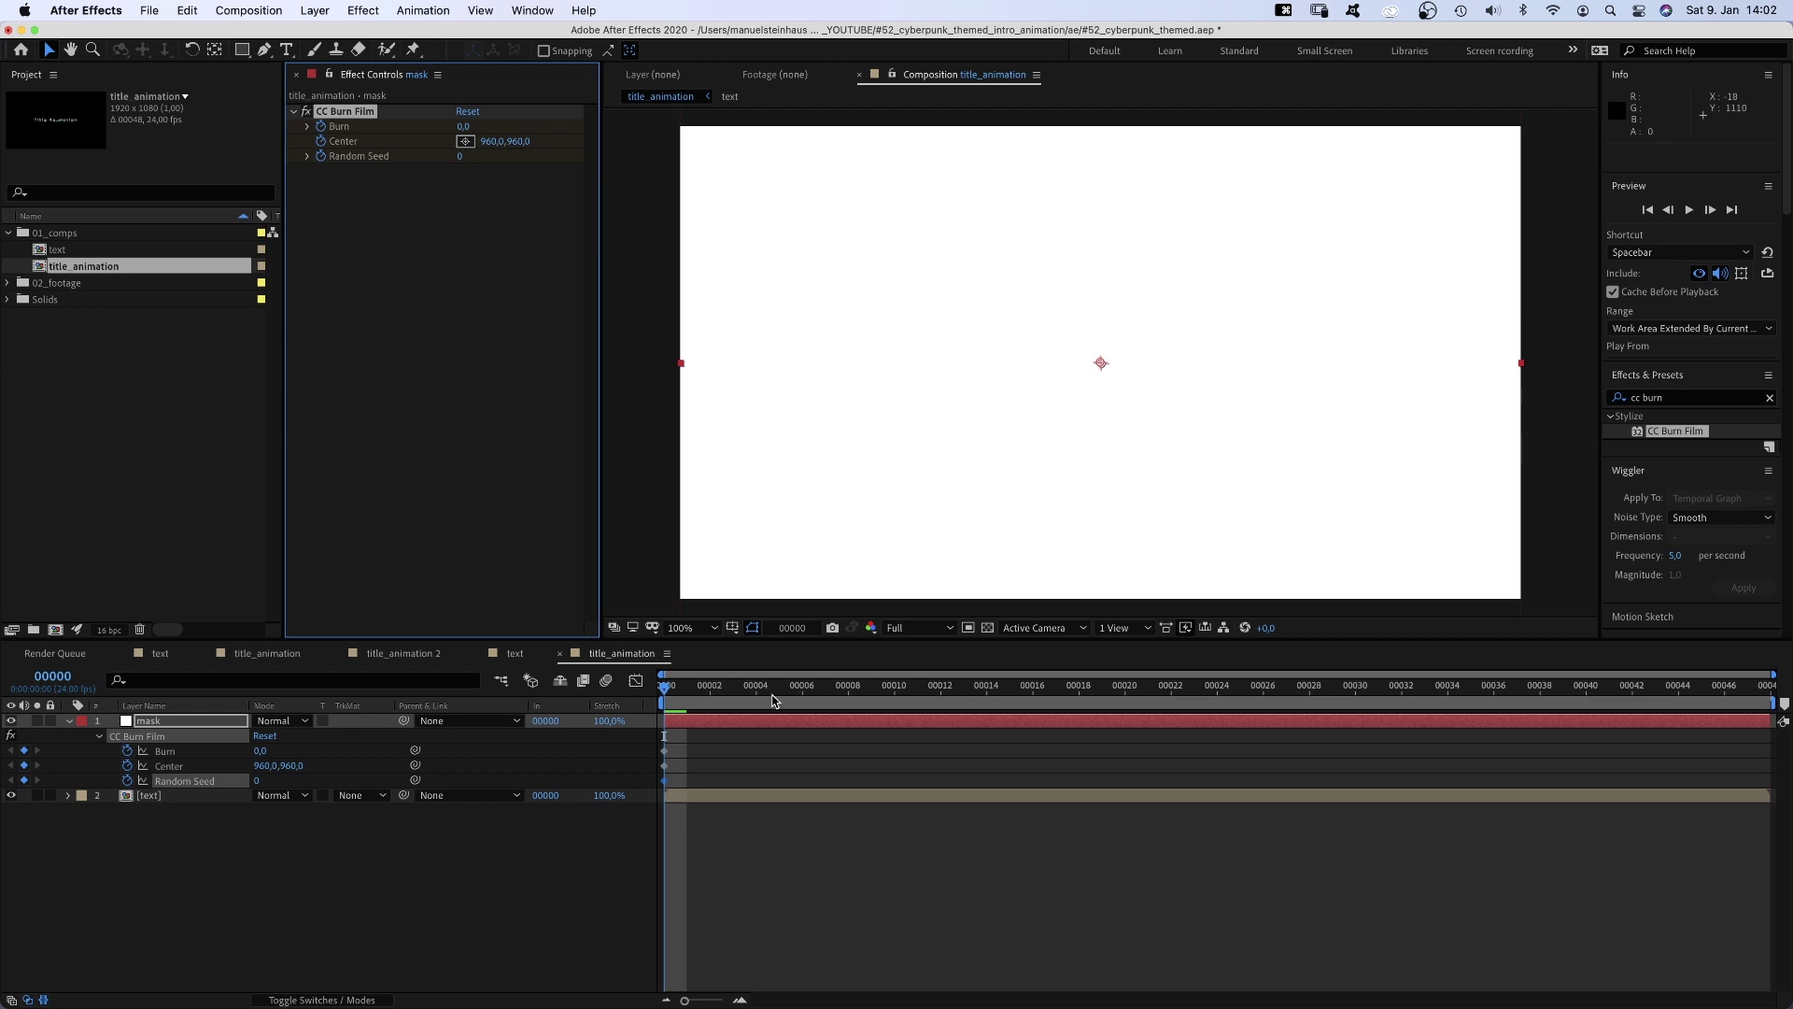
pyautogui.moveTo(772, 700); pyautogui.dragTo(848, 698)
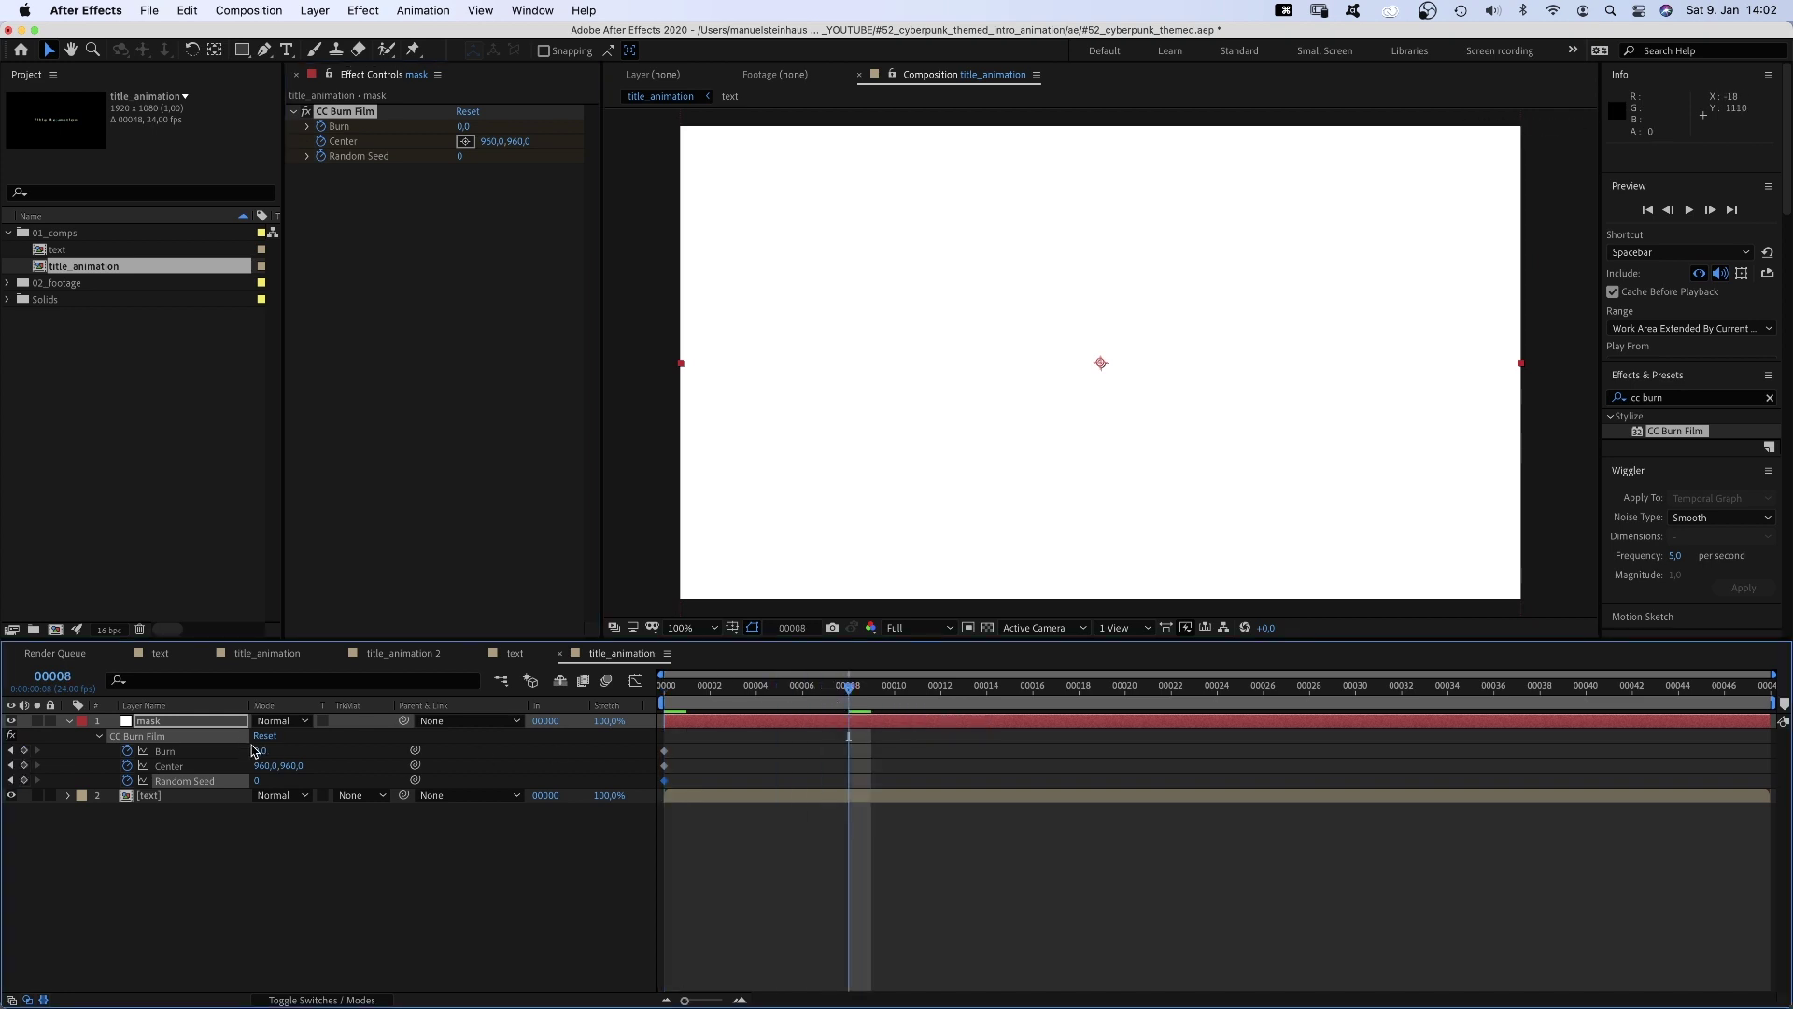
pyautogui.write('15')
pyautogui.press('Return')
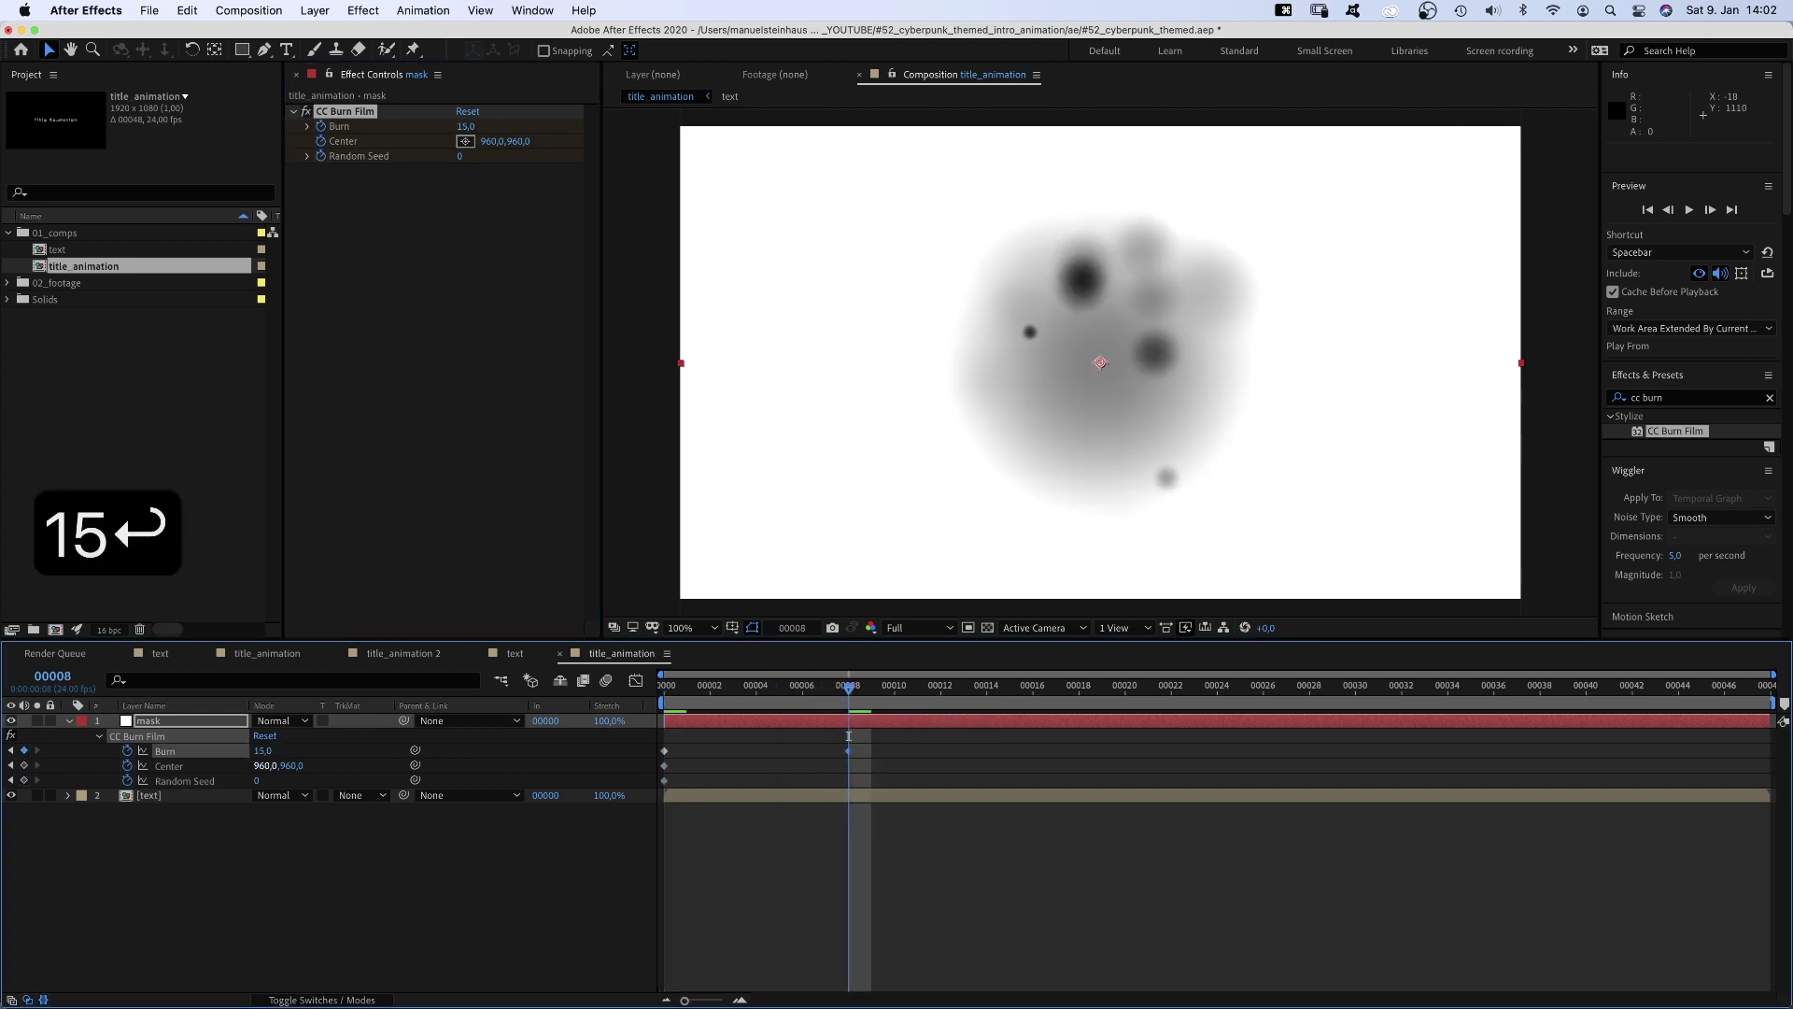
pyautogui.moveTo(871, 687); pyautogui.dragTo(1511, 688)
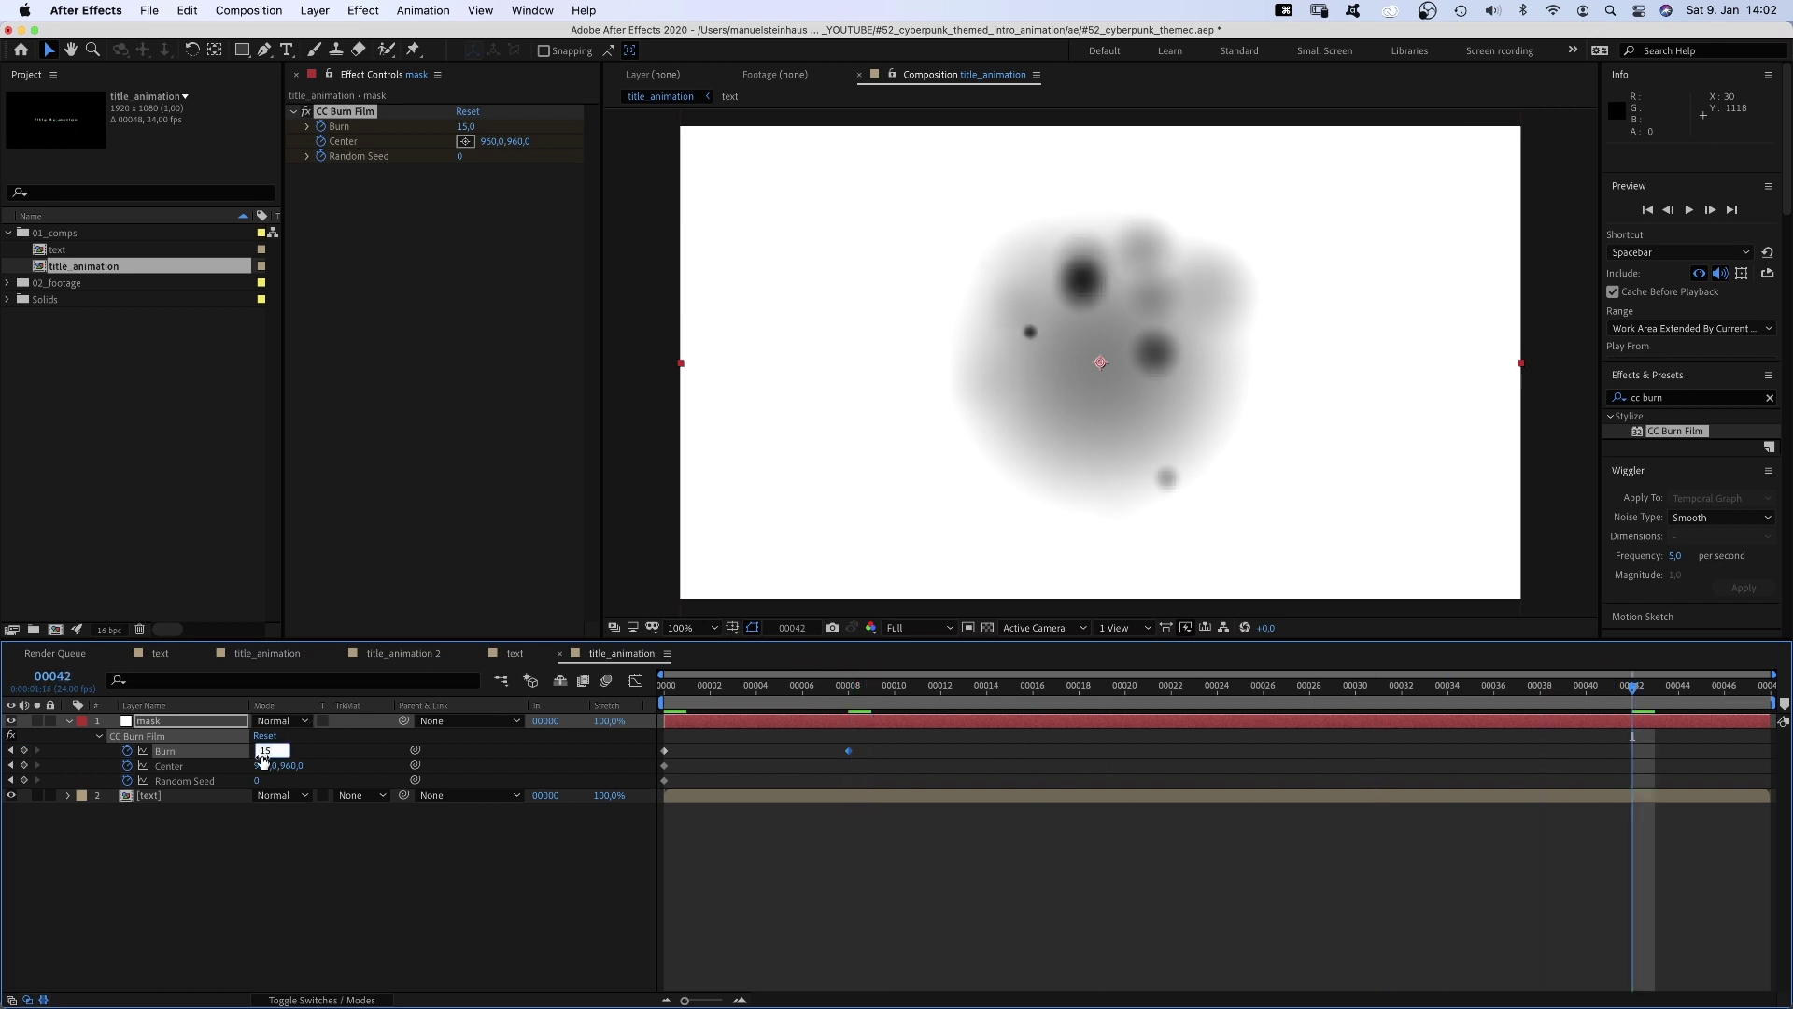
pyautogui.write('100')
pyautogui.press('Return')
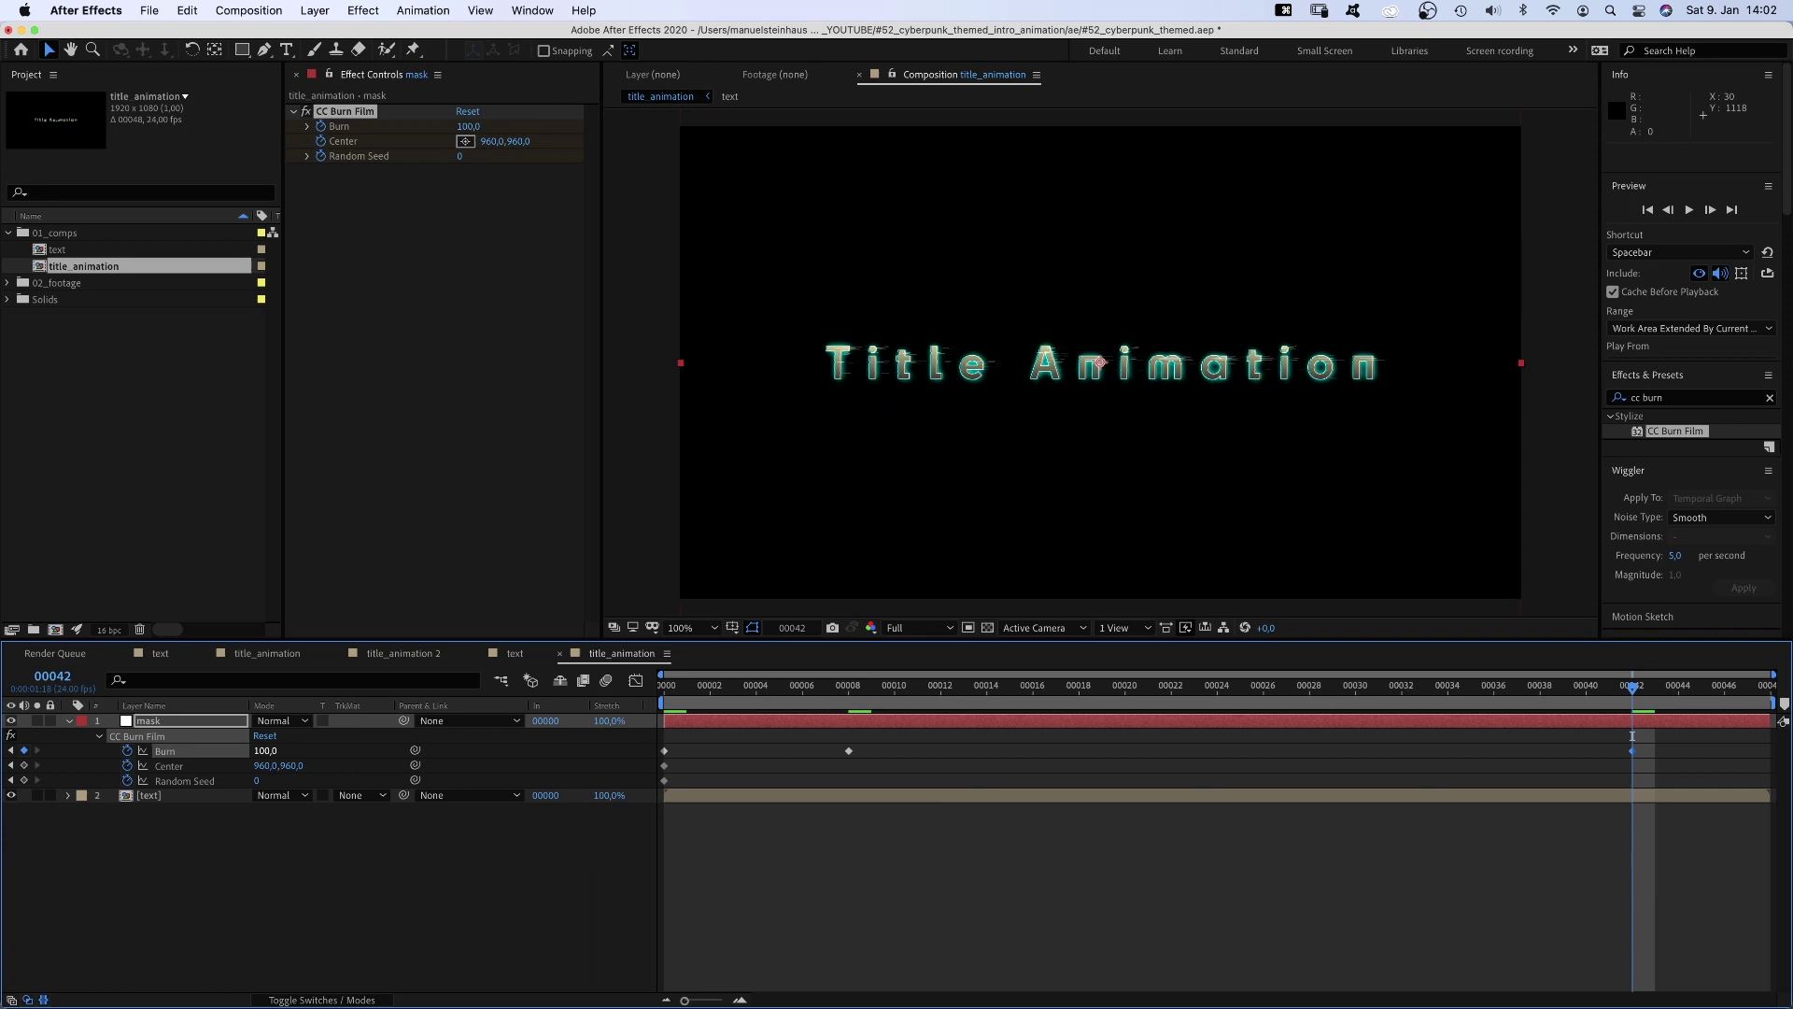
pyautogui.moveTo(1632, 736)
pyautogui.mouseDown()
pyautogui.moveTo(987, 738)
pyautogui.moveTo(338, 809)
pyautogui.mouseUp()
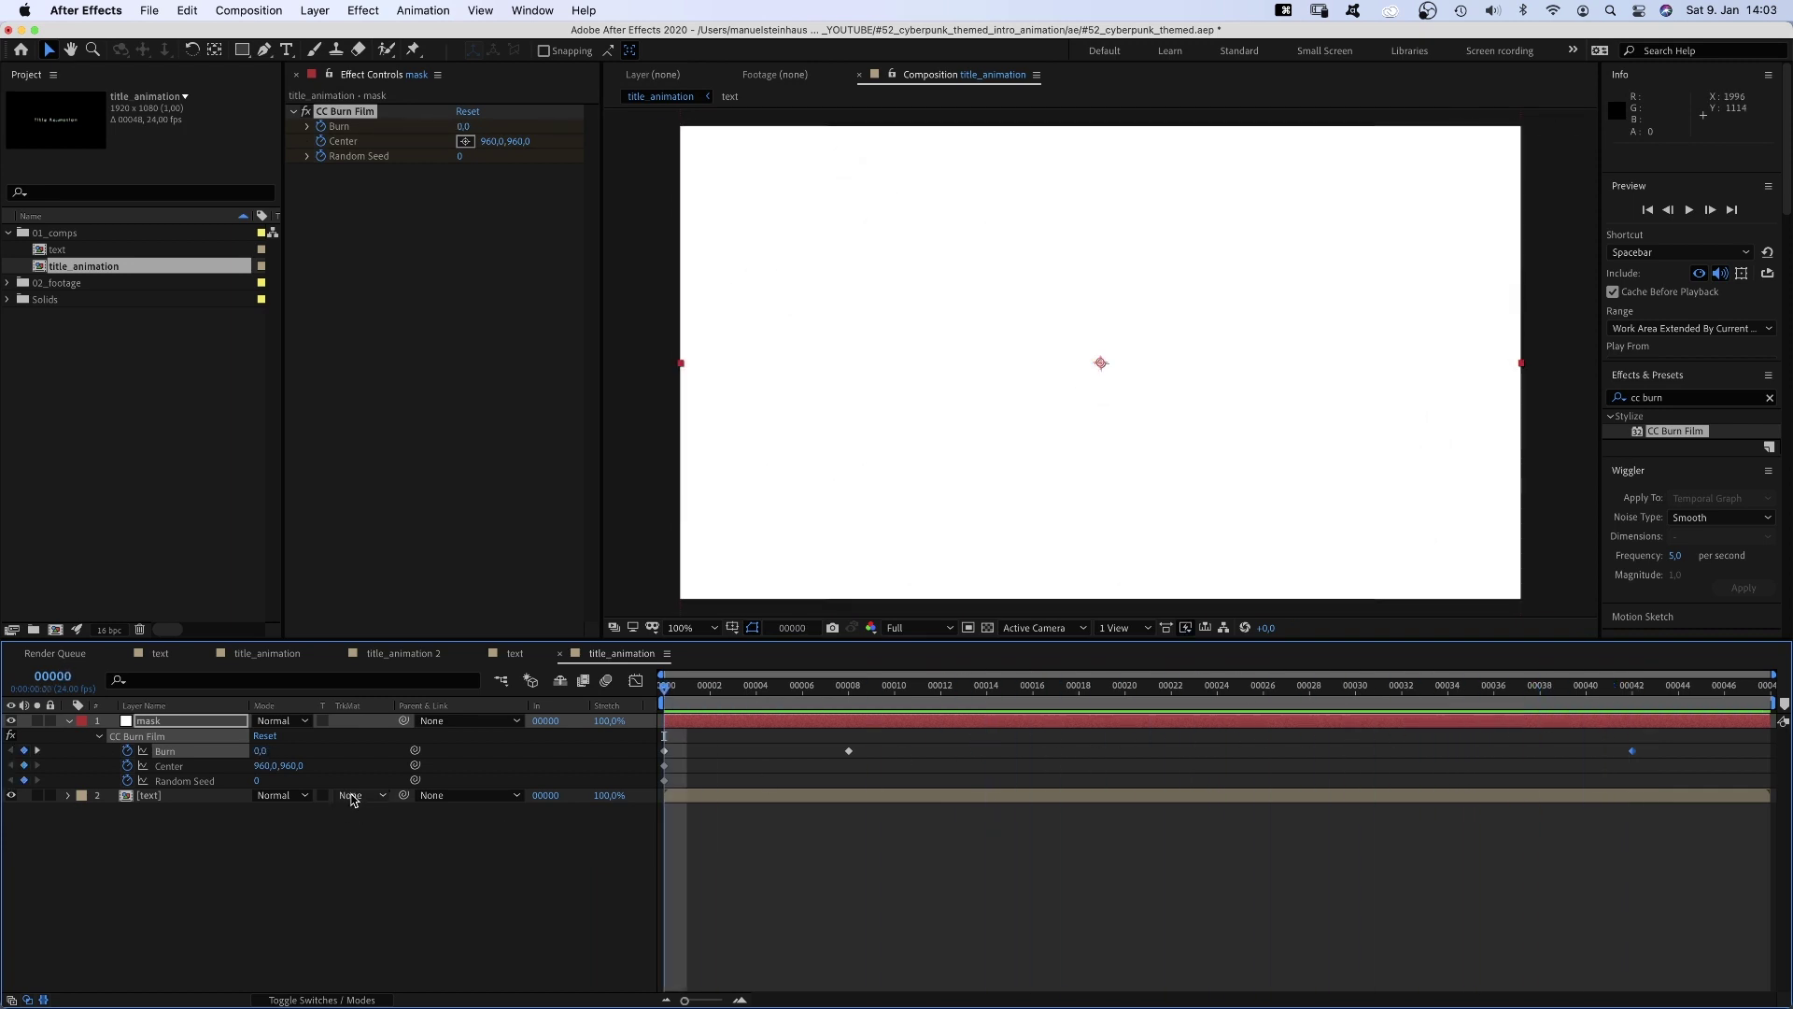
# - Set the text layer's Track Matte to Luma Inverted Matte and preview the result
pyautogui.click(353, 797)
pyautogui.click(355, 902)
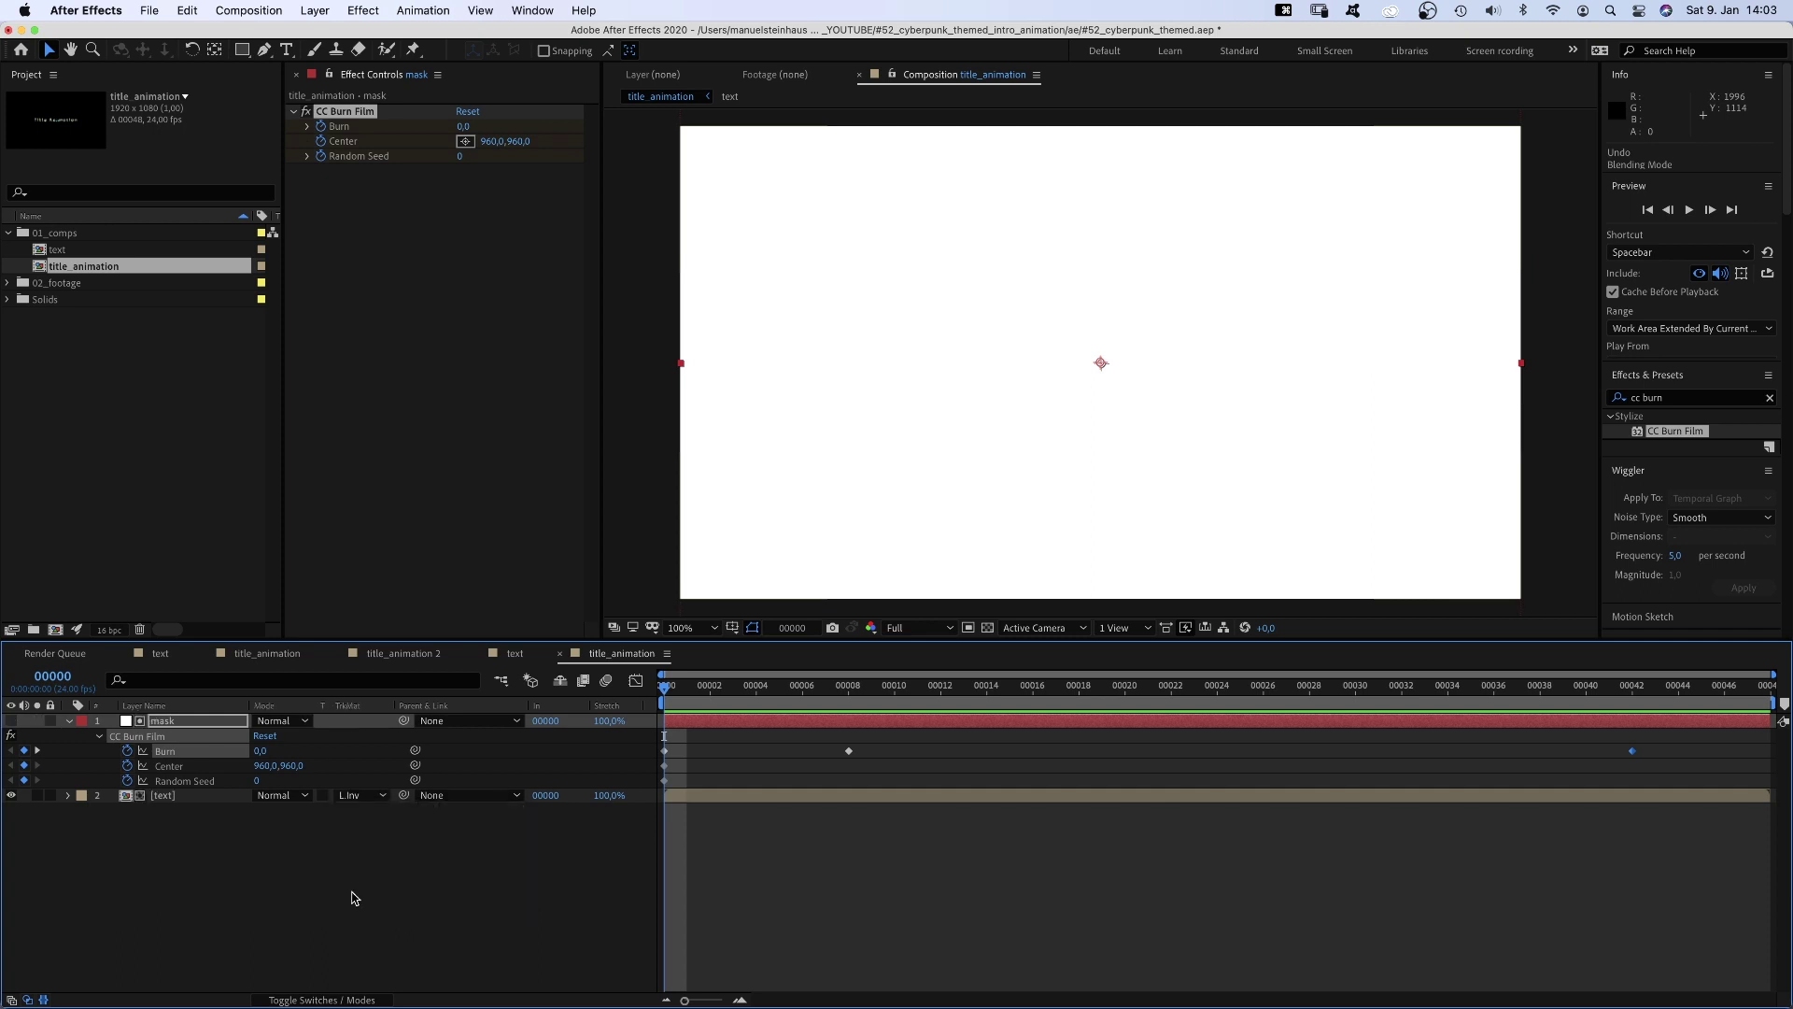
pyautogui.press('KP_0')
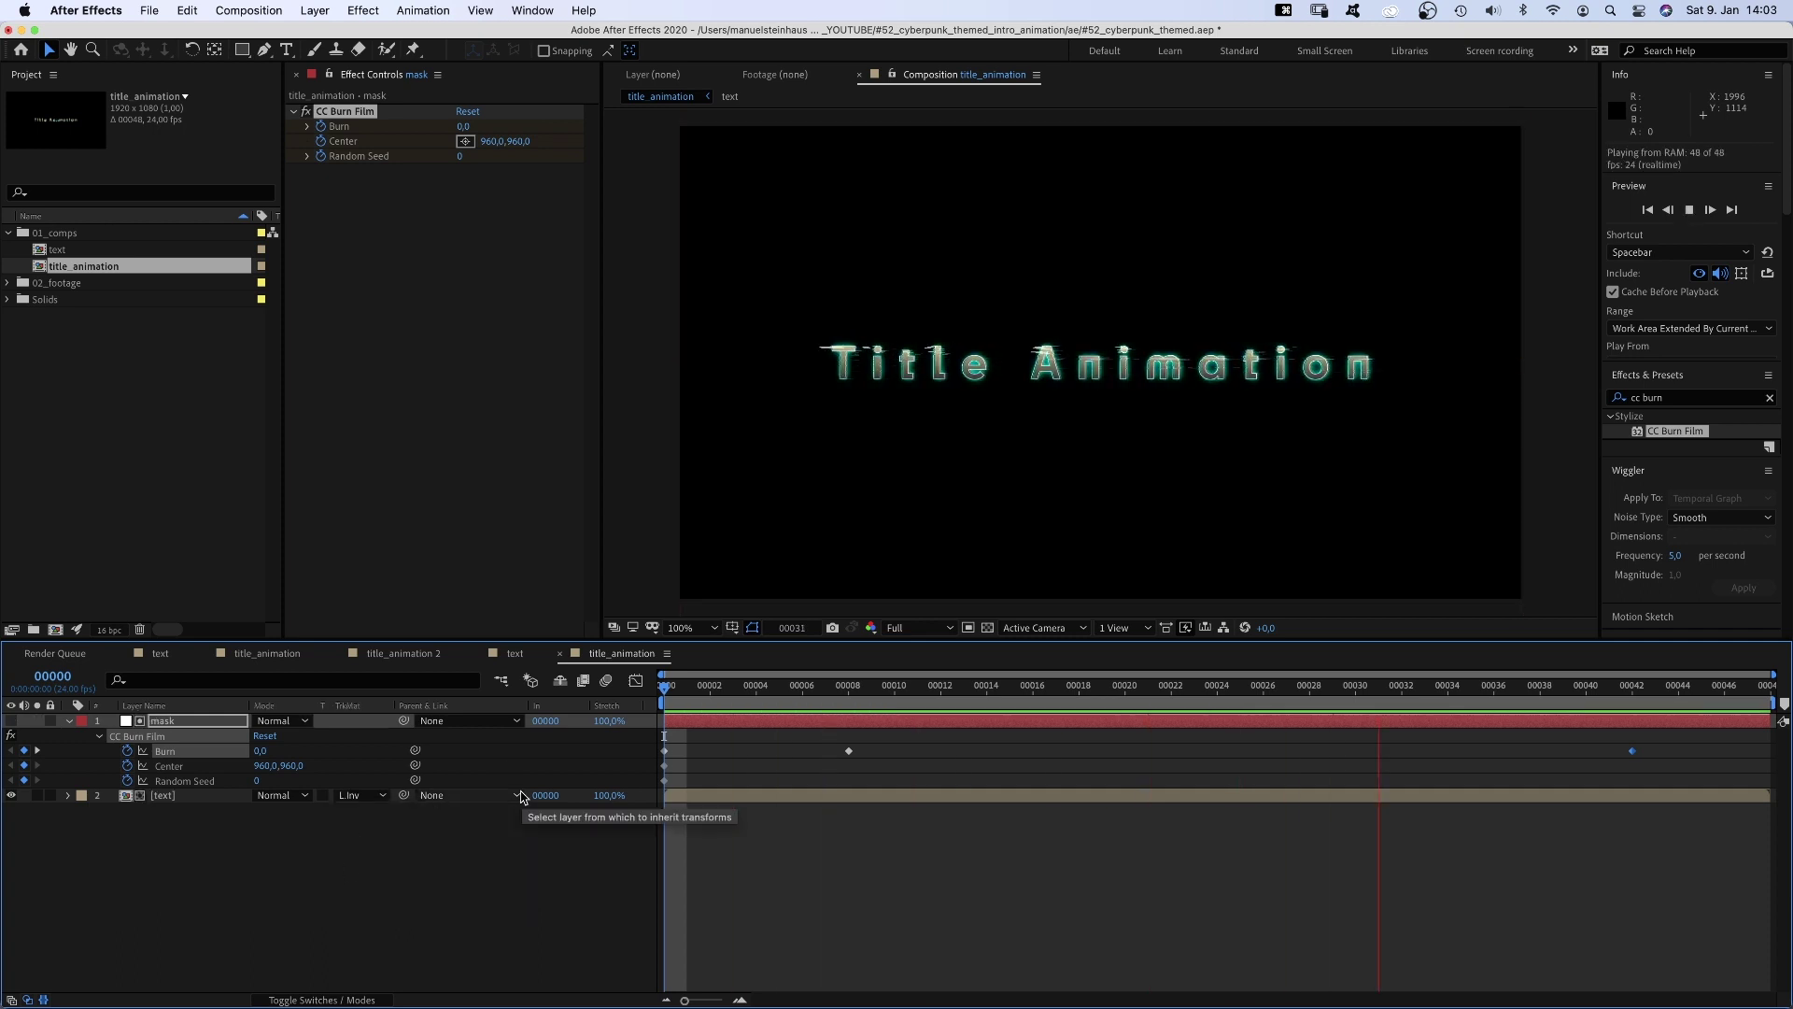
pyautogui.press('KP_0')
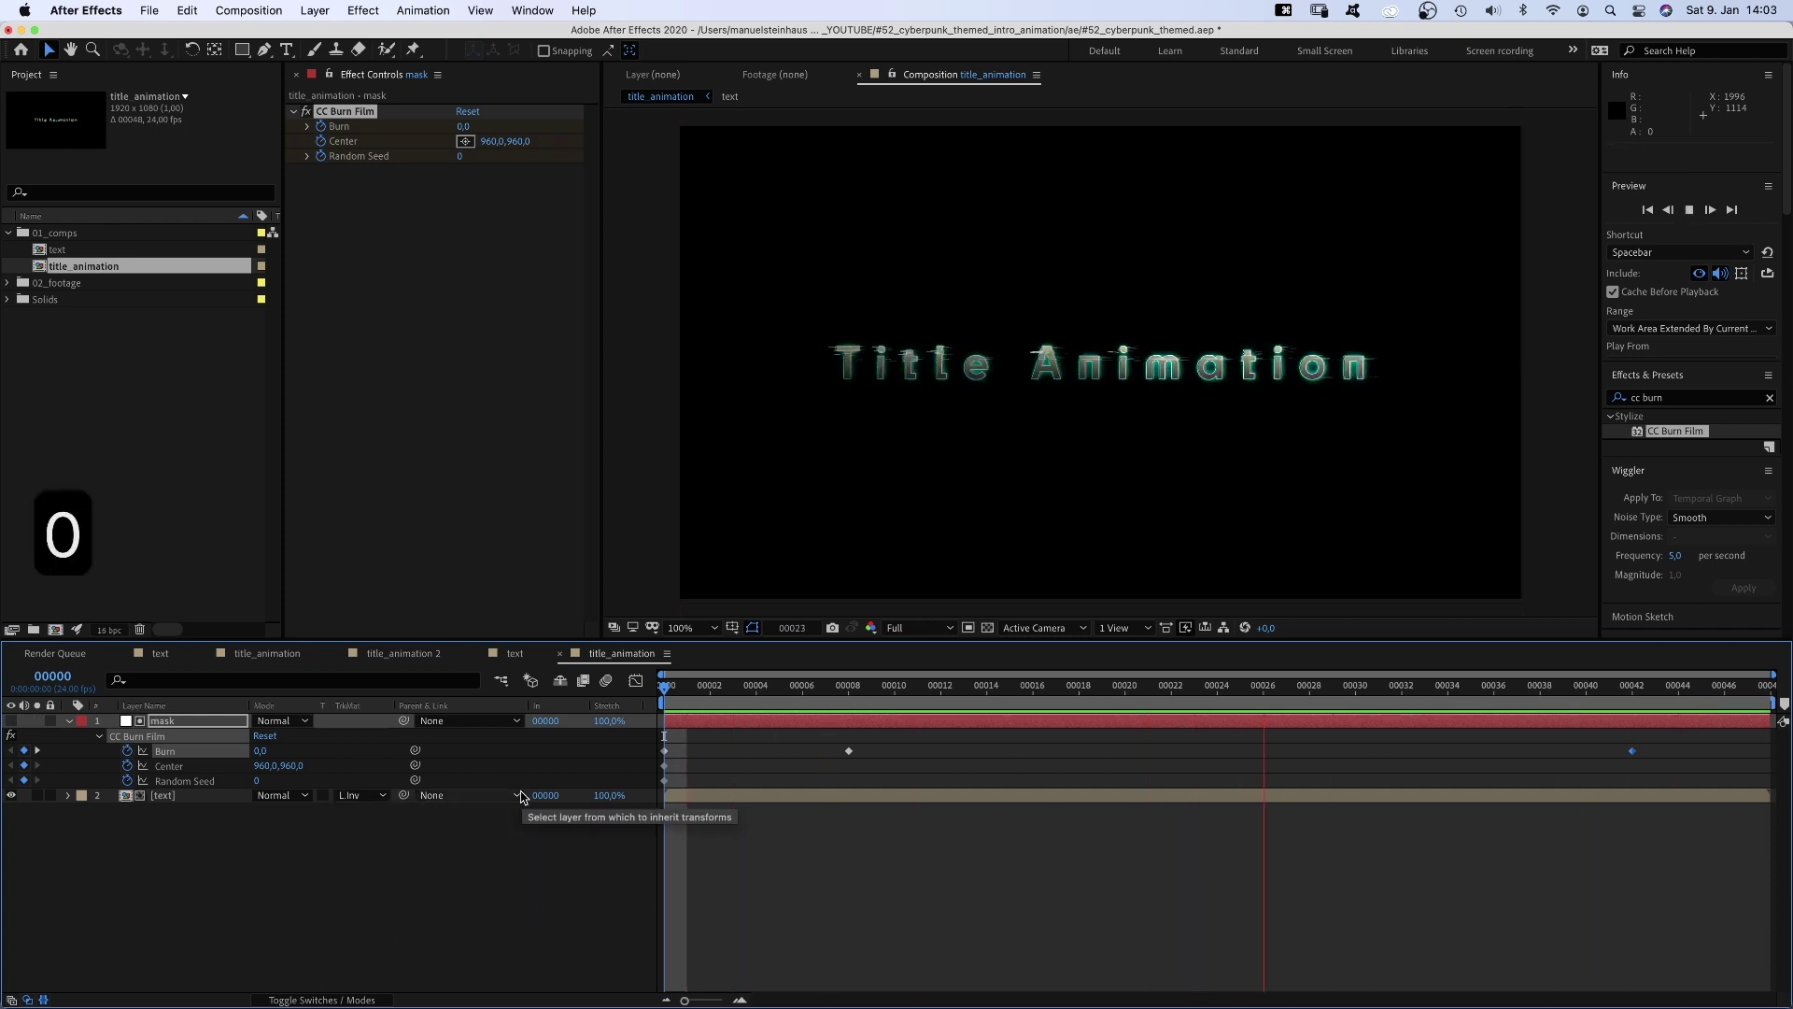
# - Add Brightness & Contrast to the mask solid with Brightness -45 and Contrast 100
pyautogui.write('brightn')
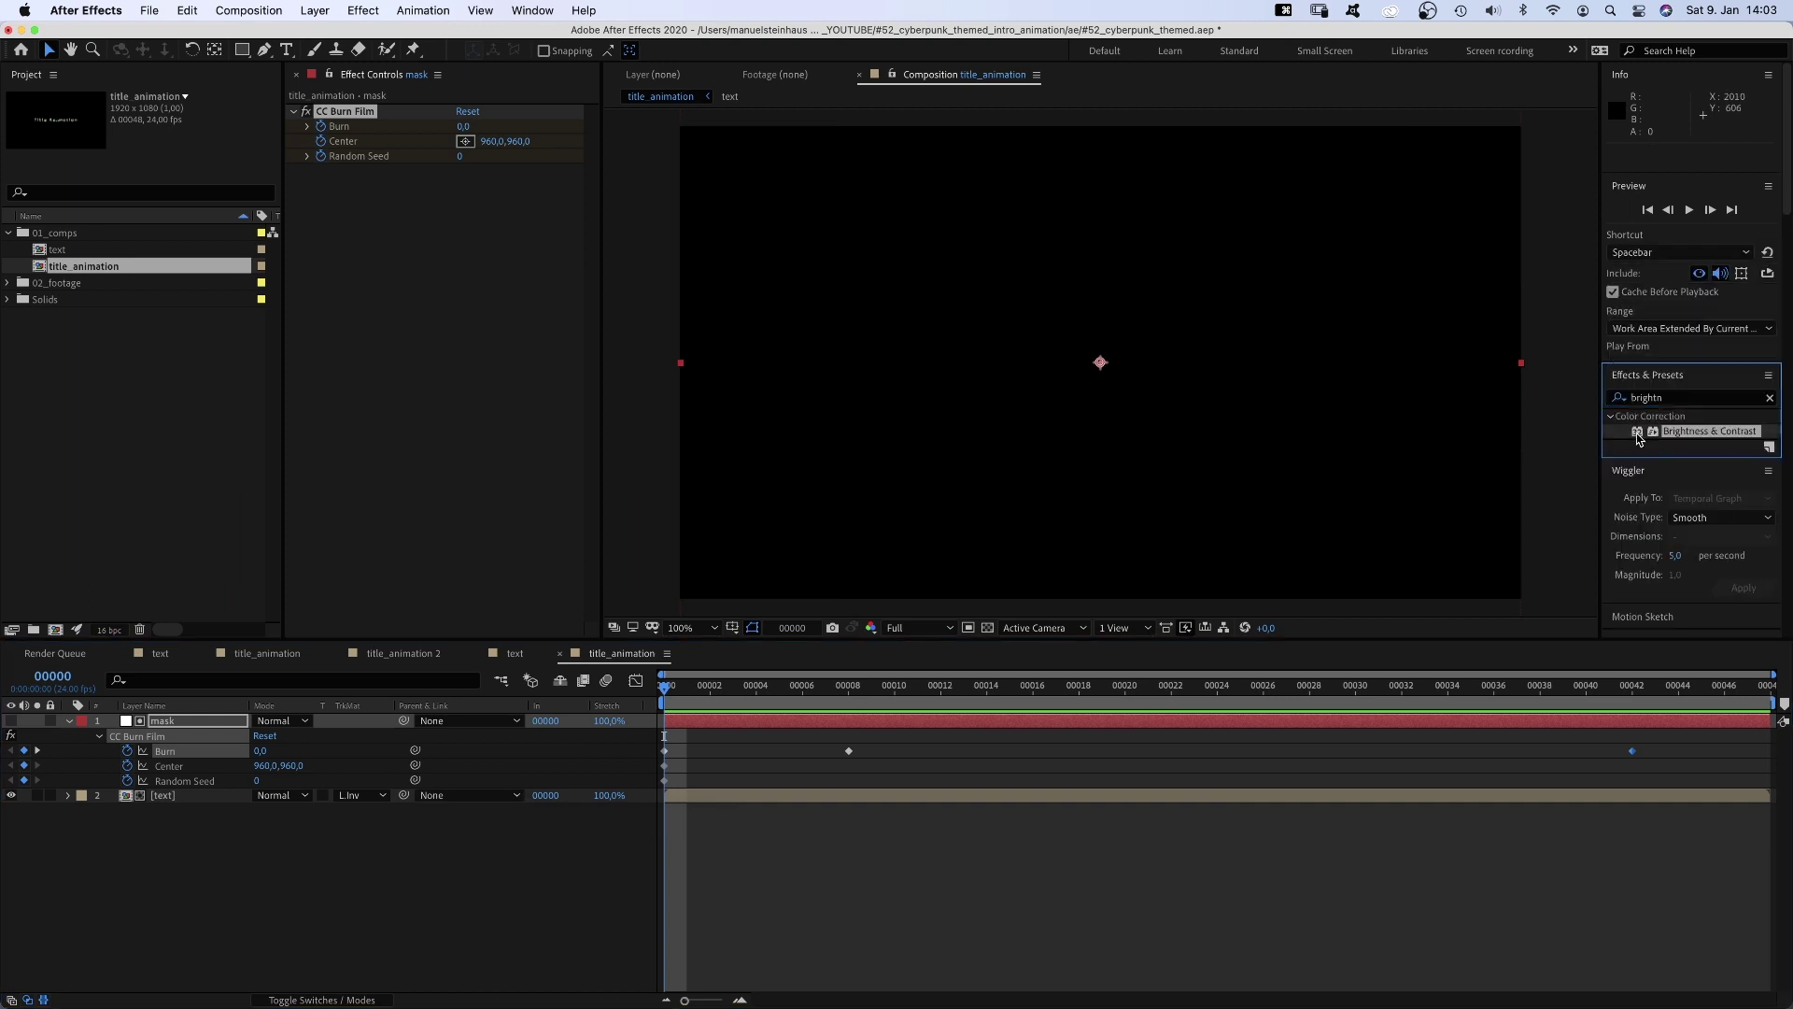
pyautogui.moveTo(1637, 435); pyautogui.dragTo(308, 253)
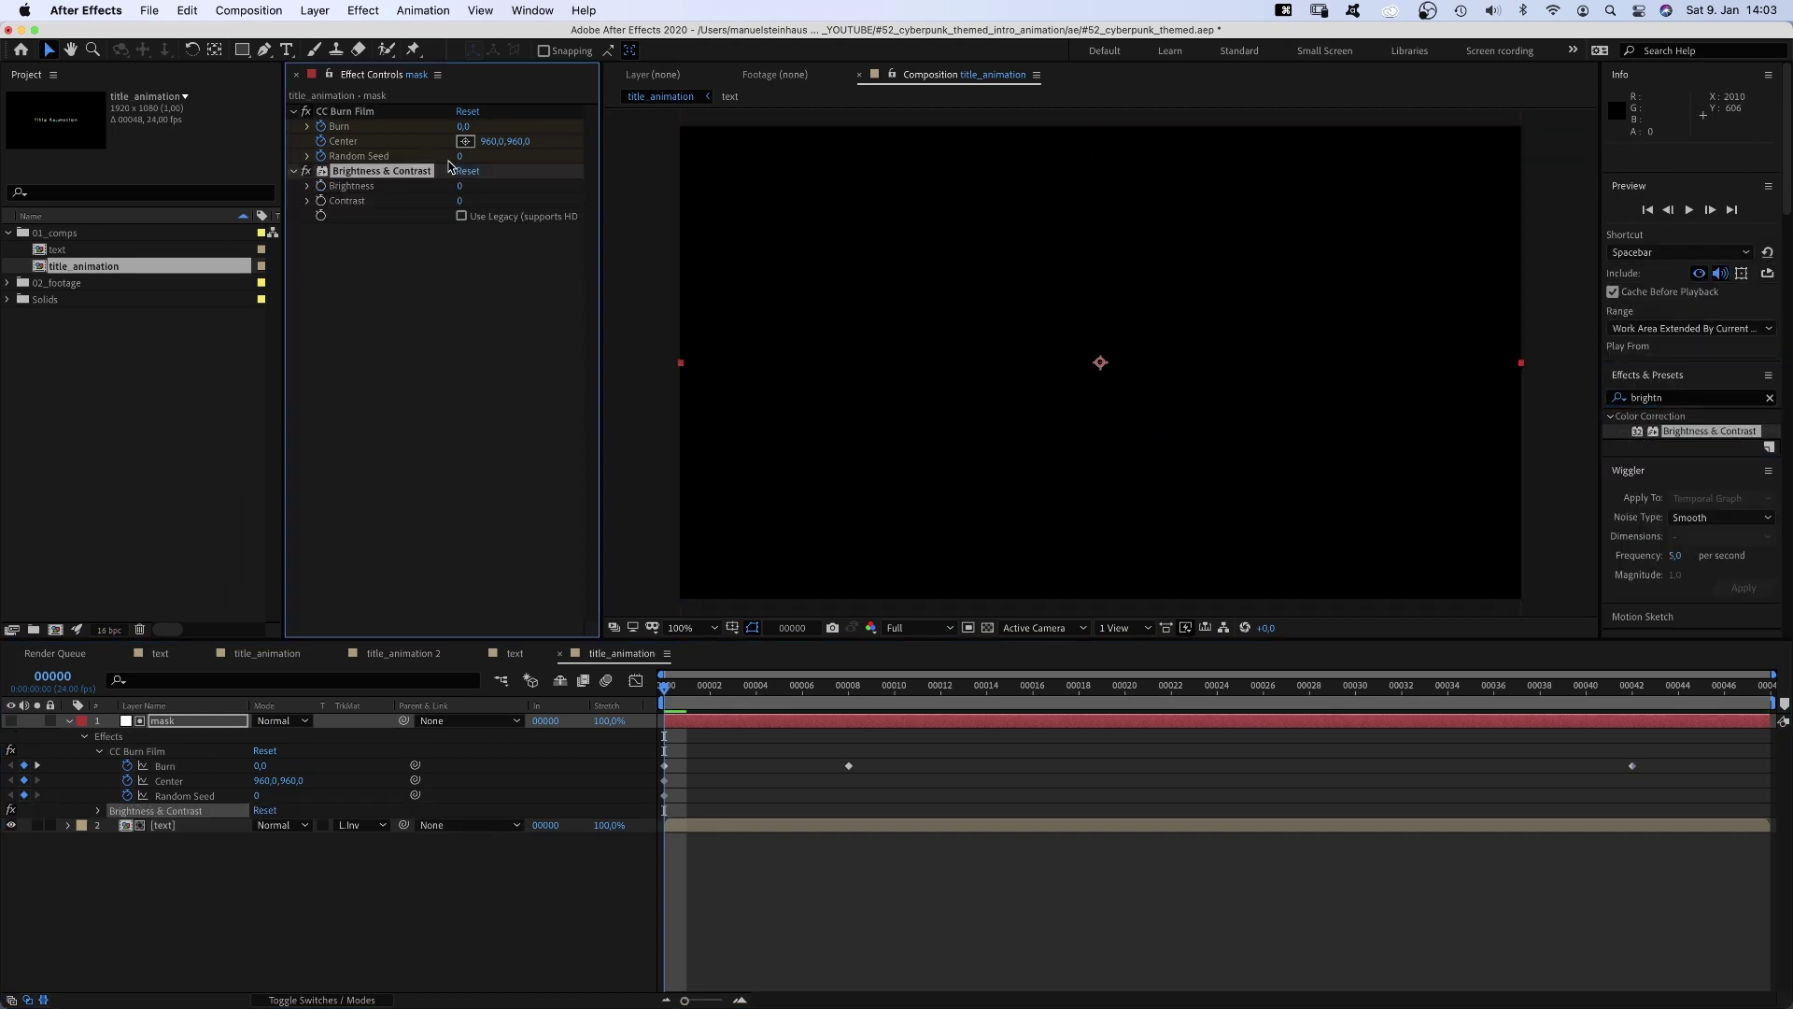
pyautogui.write('-45')
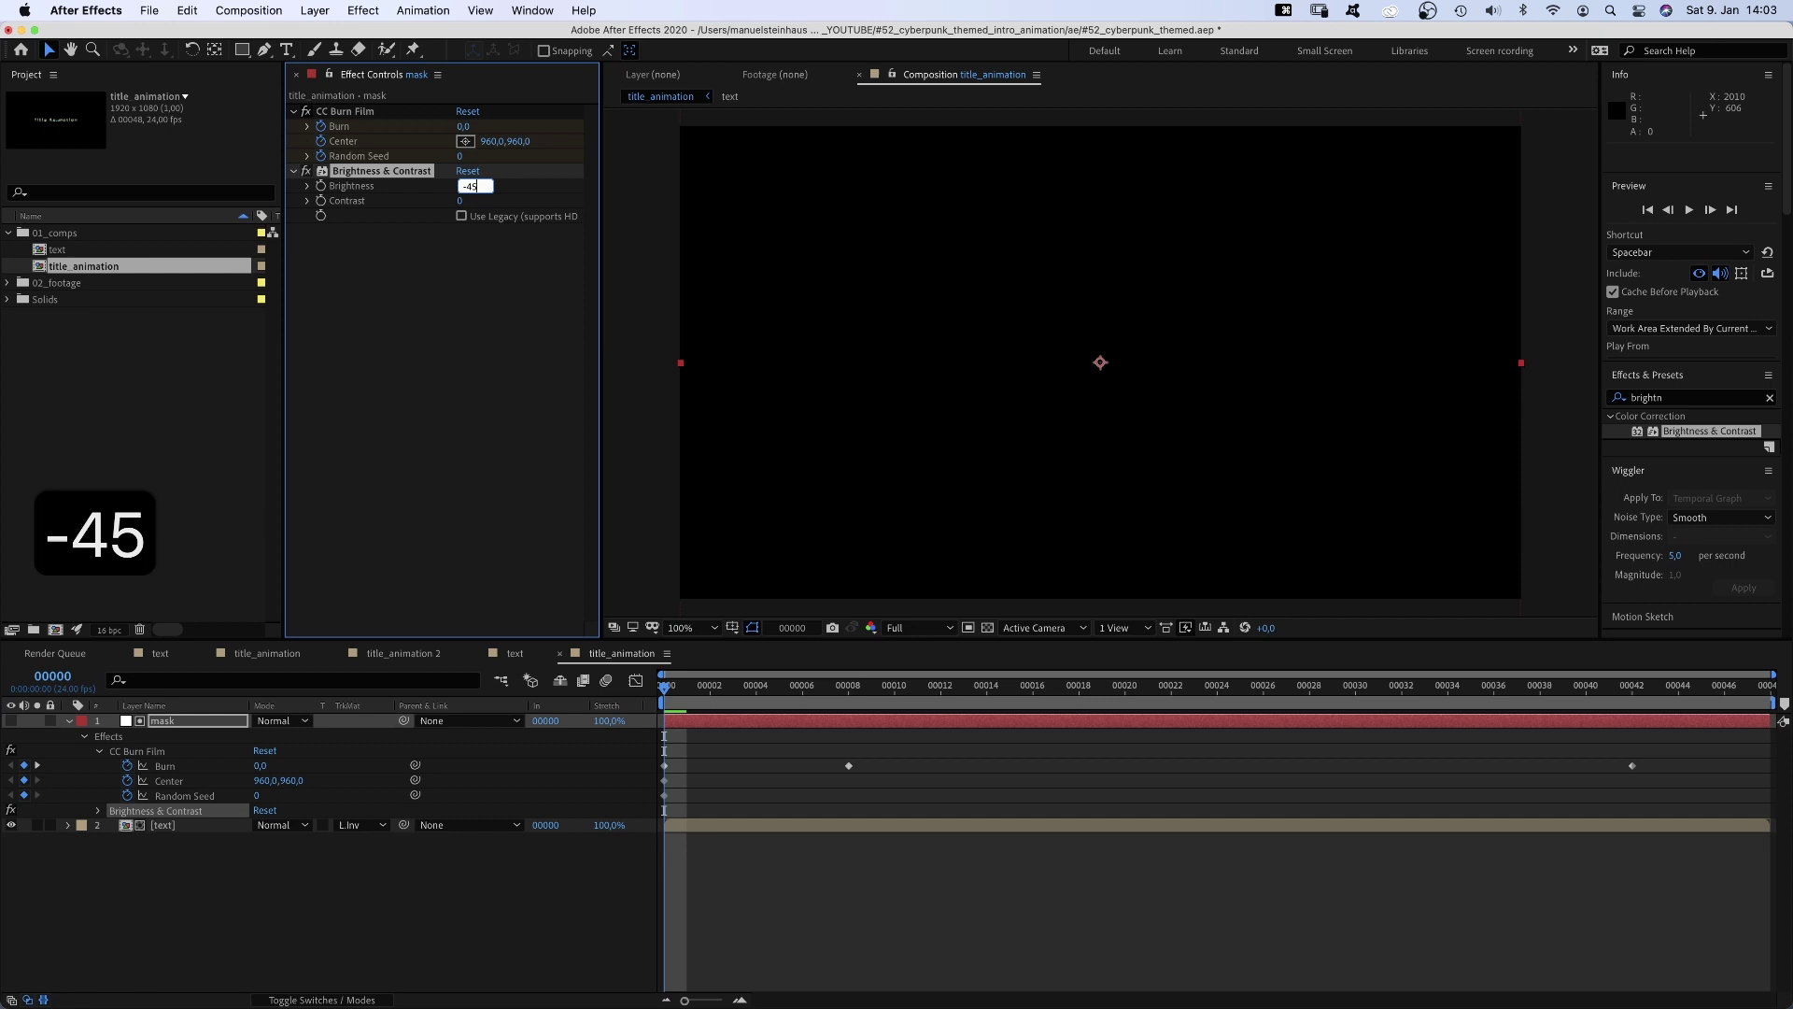
pyautogui.press('Return')
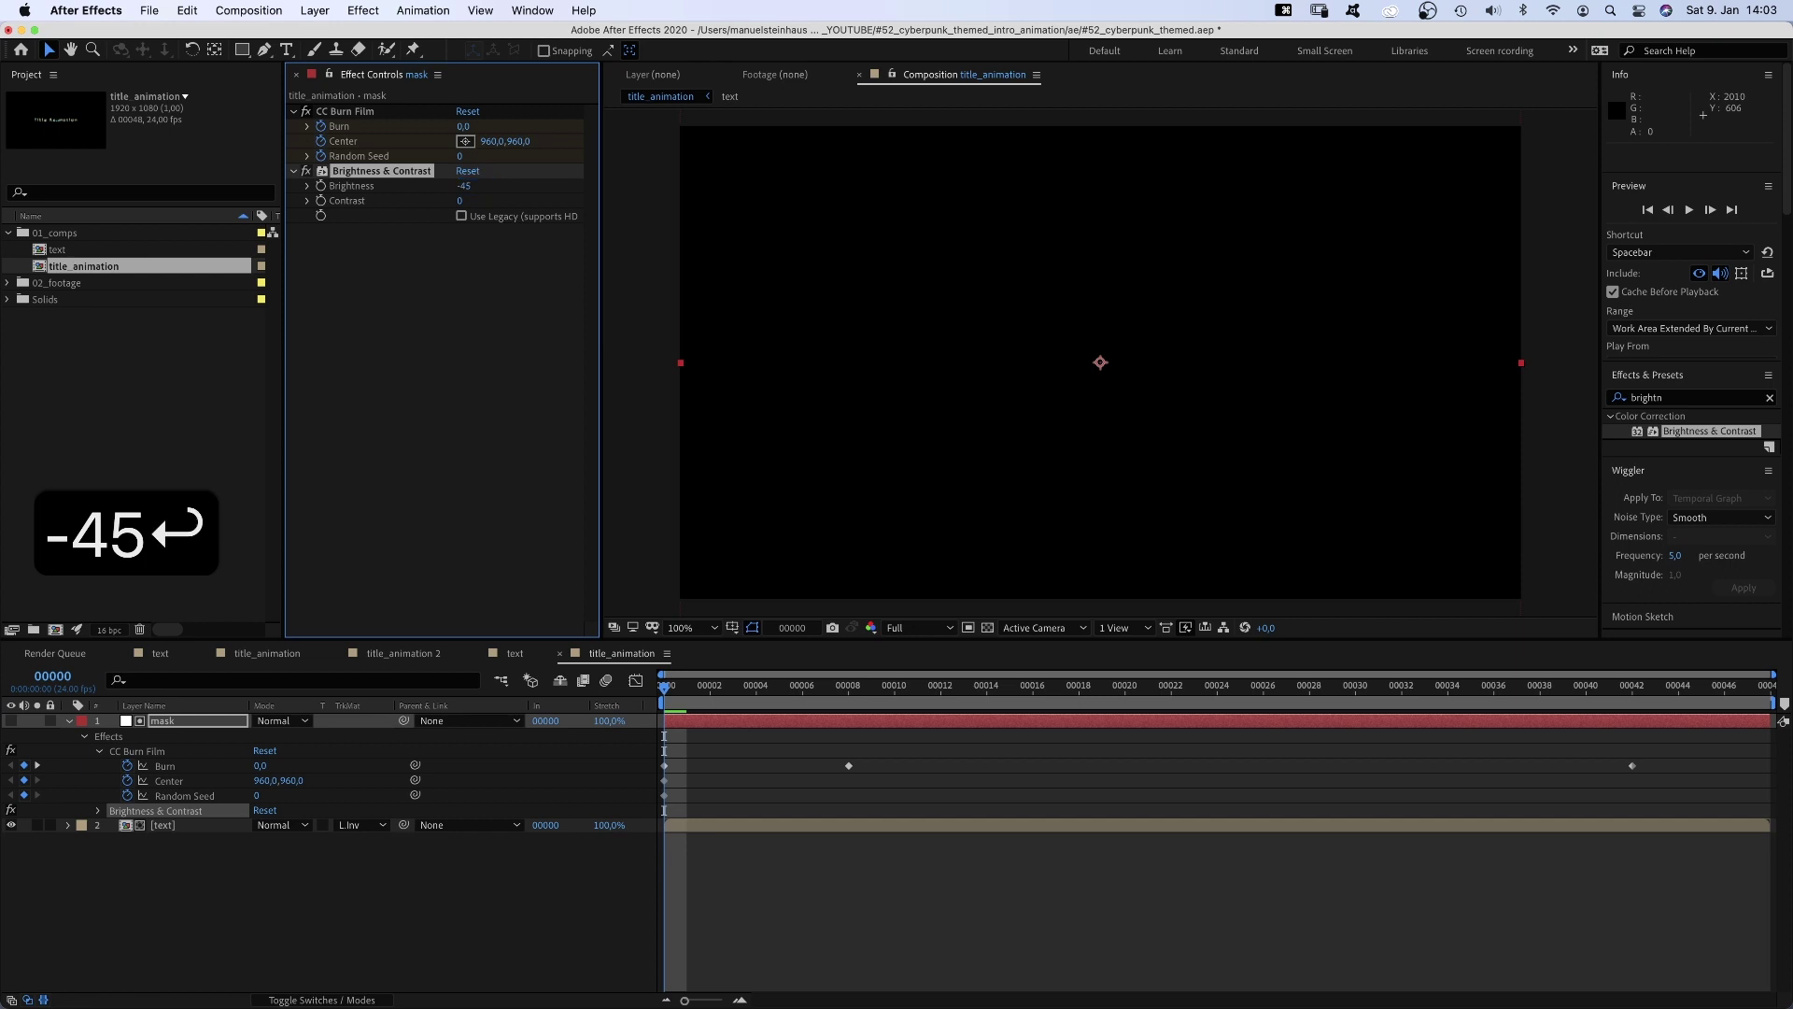
pyautogui.click(13, 721)
pyautogui.moveTo(705, 684); pyautogui.dragTo(779, 685)
pyautogui.click(461, 201)
pyautogui.write('100')
pyautogui.press('Return')
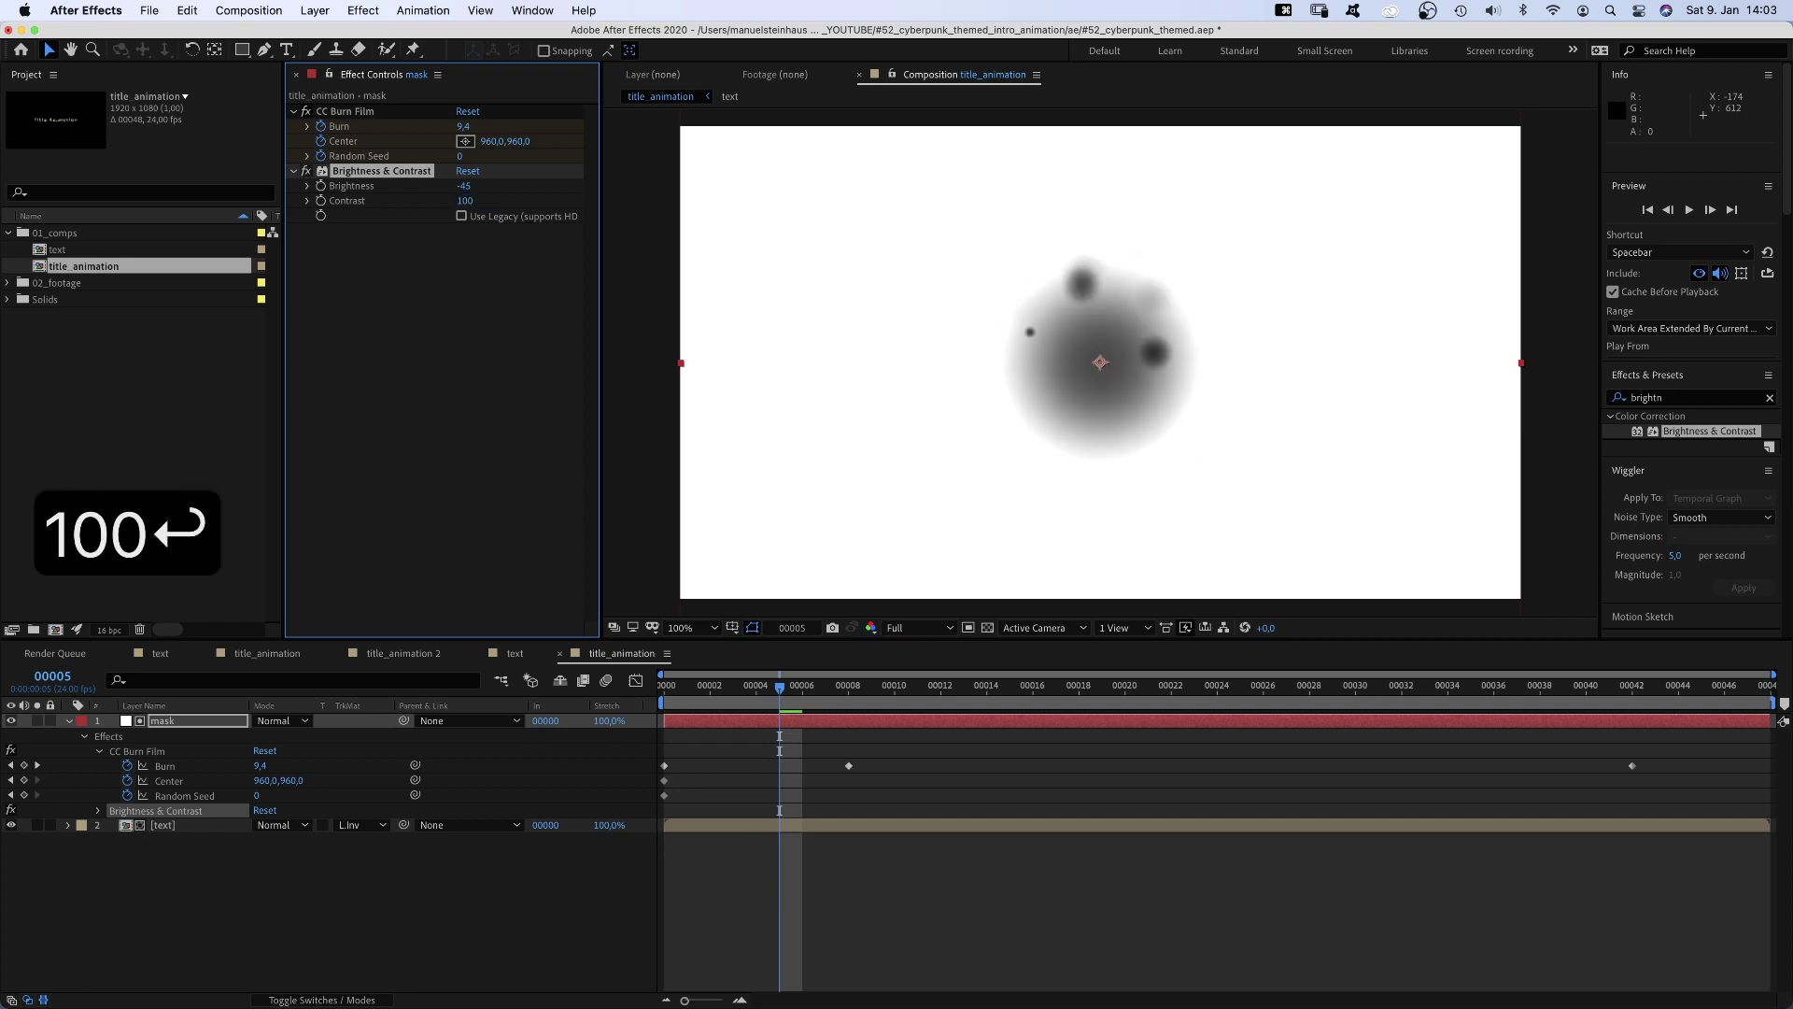
# - Apply Mosaic to the mask solid with 20 horizontal and 20 vertical blocks
pyautogui.click(1698, 397)
pyautogui.write('mosai')
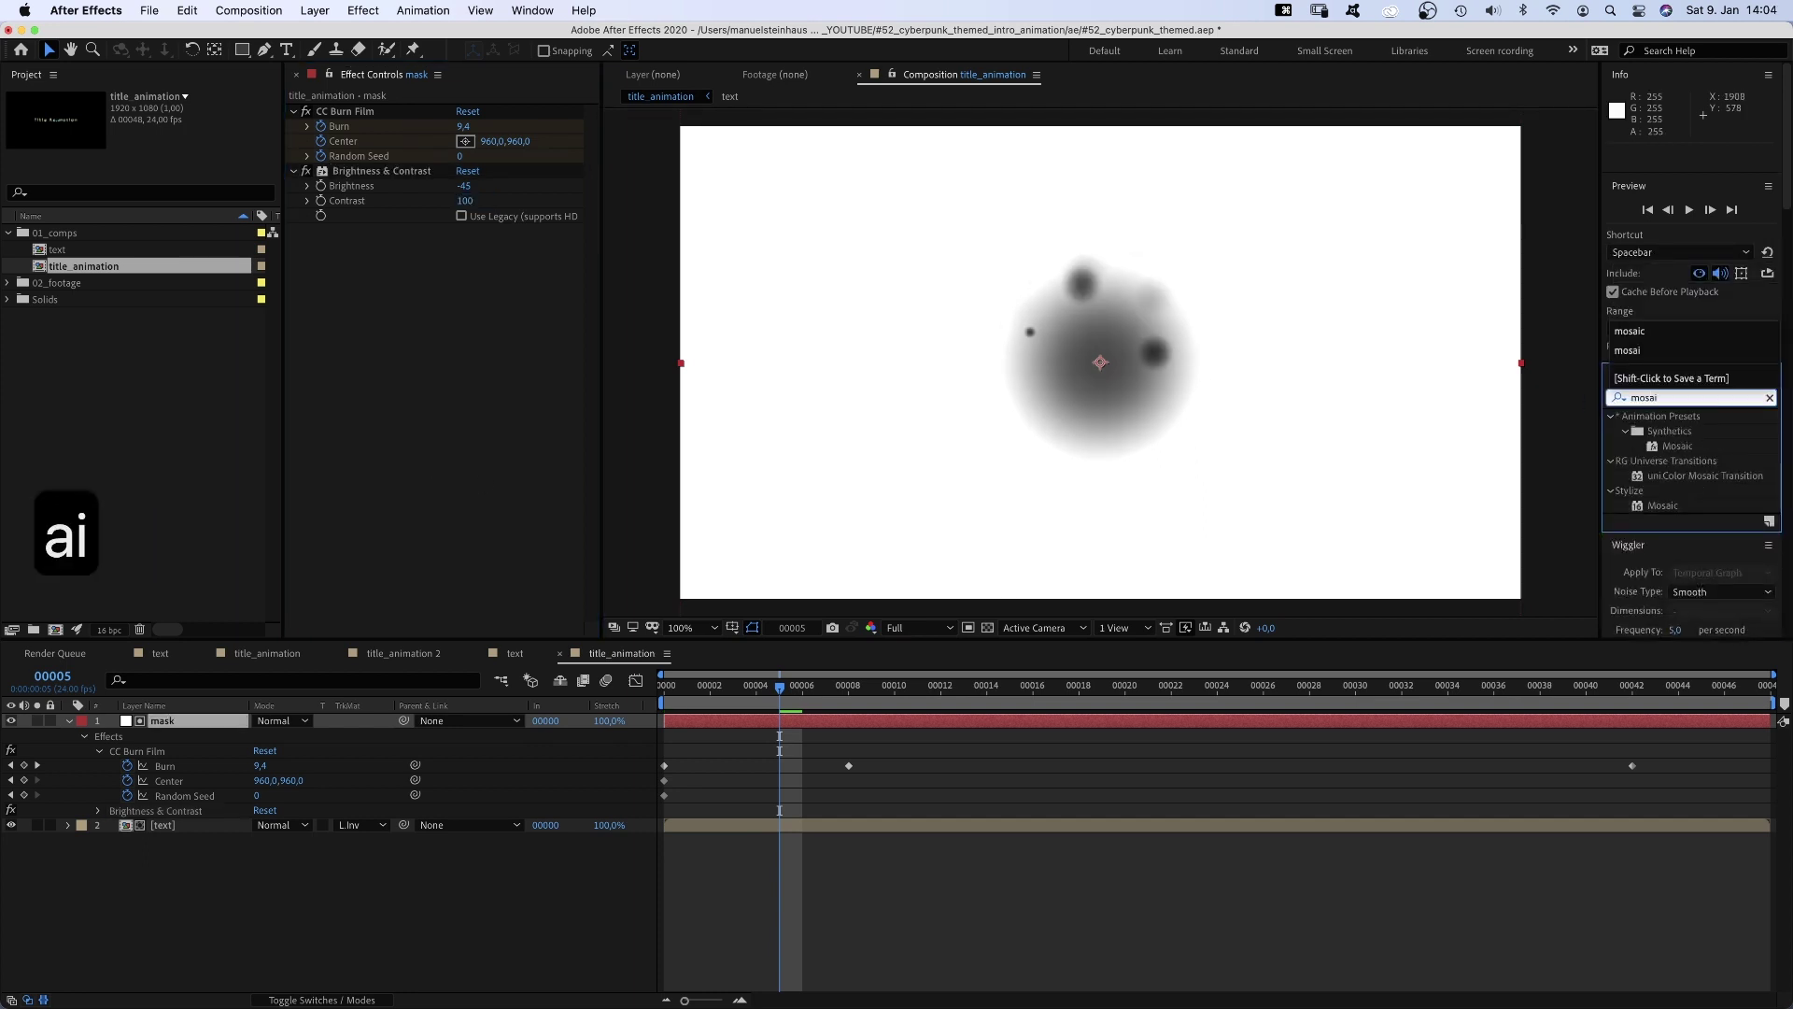
pyautogui.moveTo(1663, 505); pyautogui.dragTo(1382, 523)
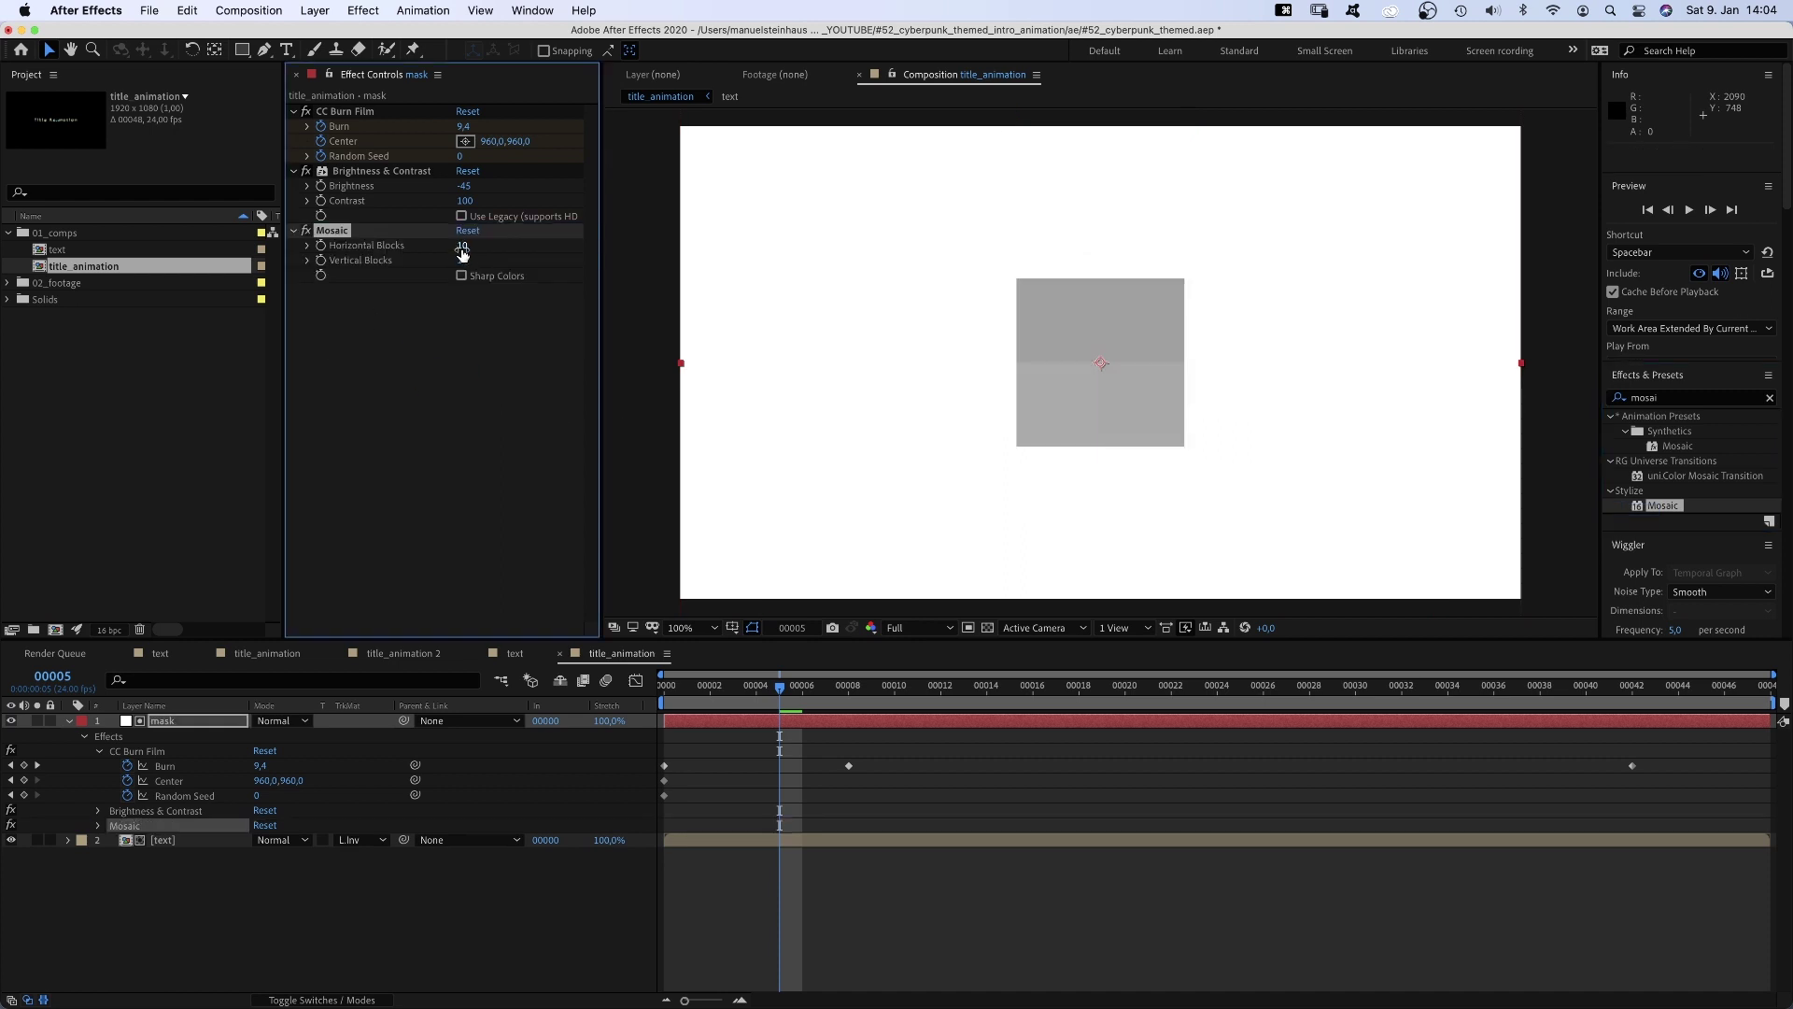
pyautogui.write('20')
pyautogui.press('Tab')
pyautogui.write('20')
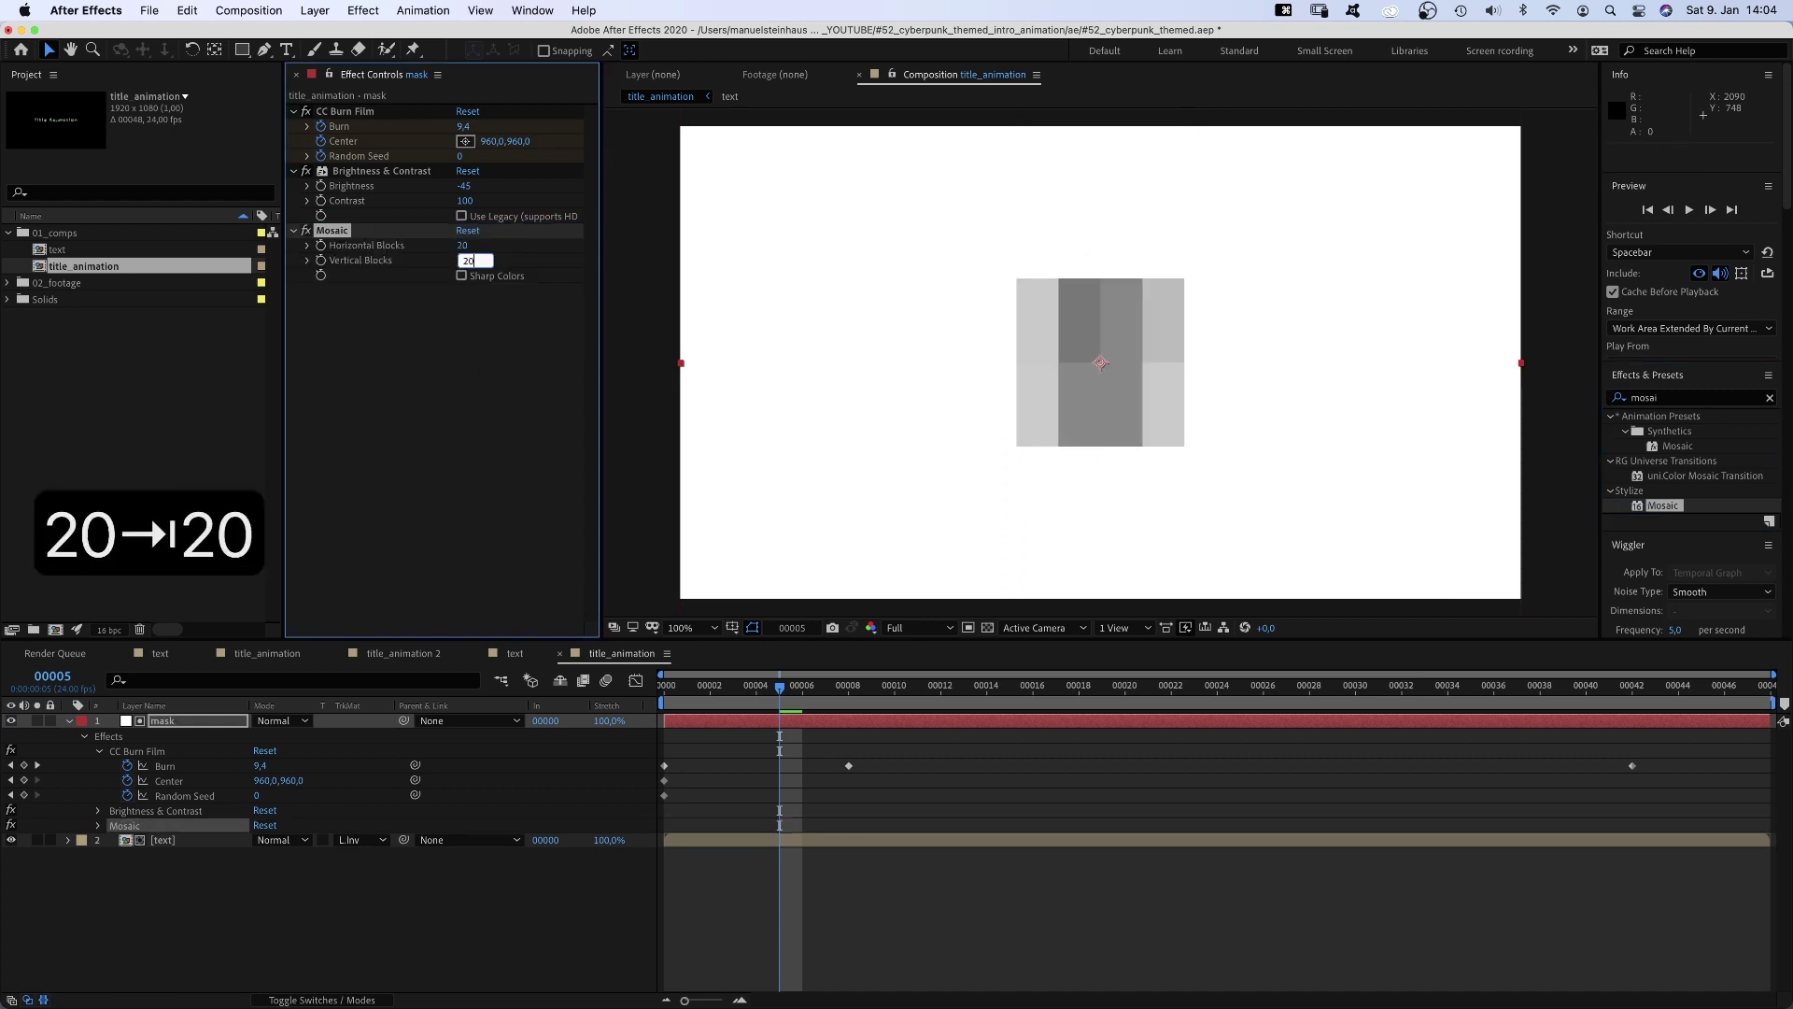
pyautogui.press('Return')
# - Hide the mask layer, preview, and keyframe Random Seed to 4 at frame 00004
pyautogui.press('space')
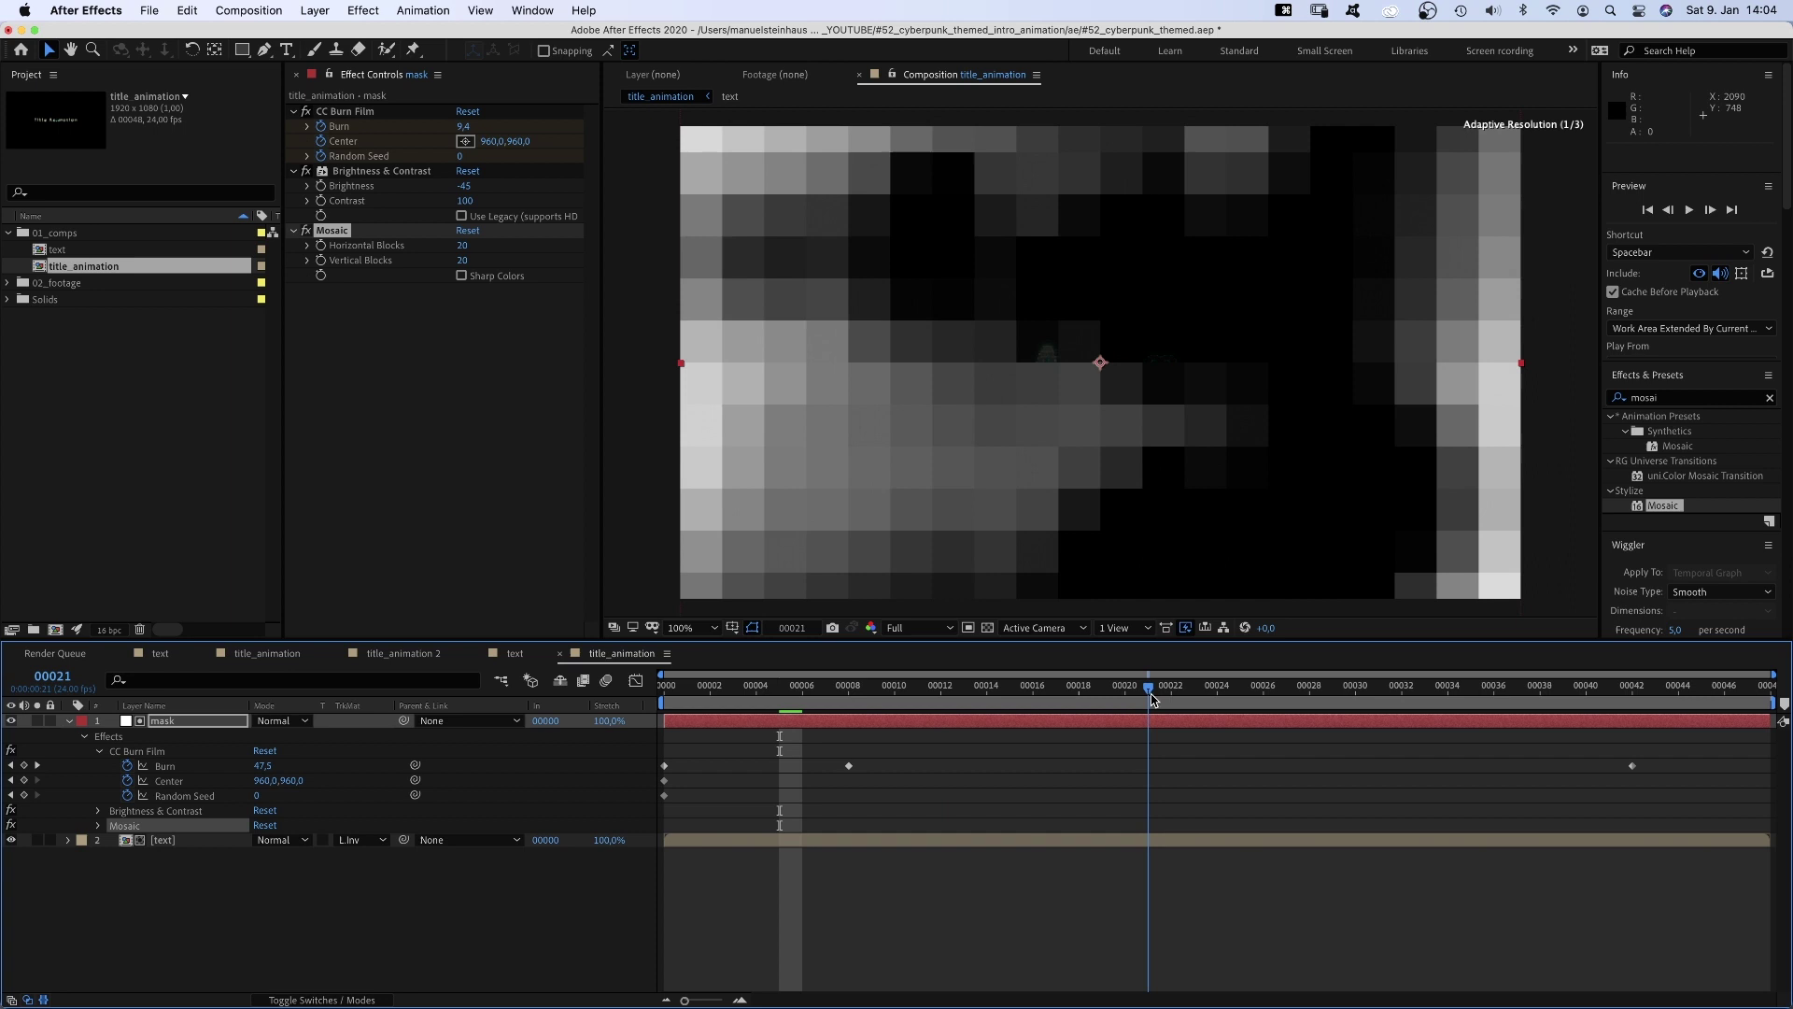
pyautogui.press('Home')
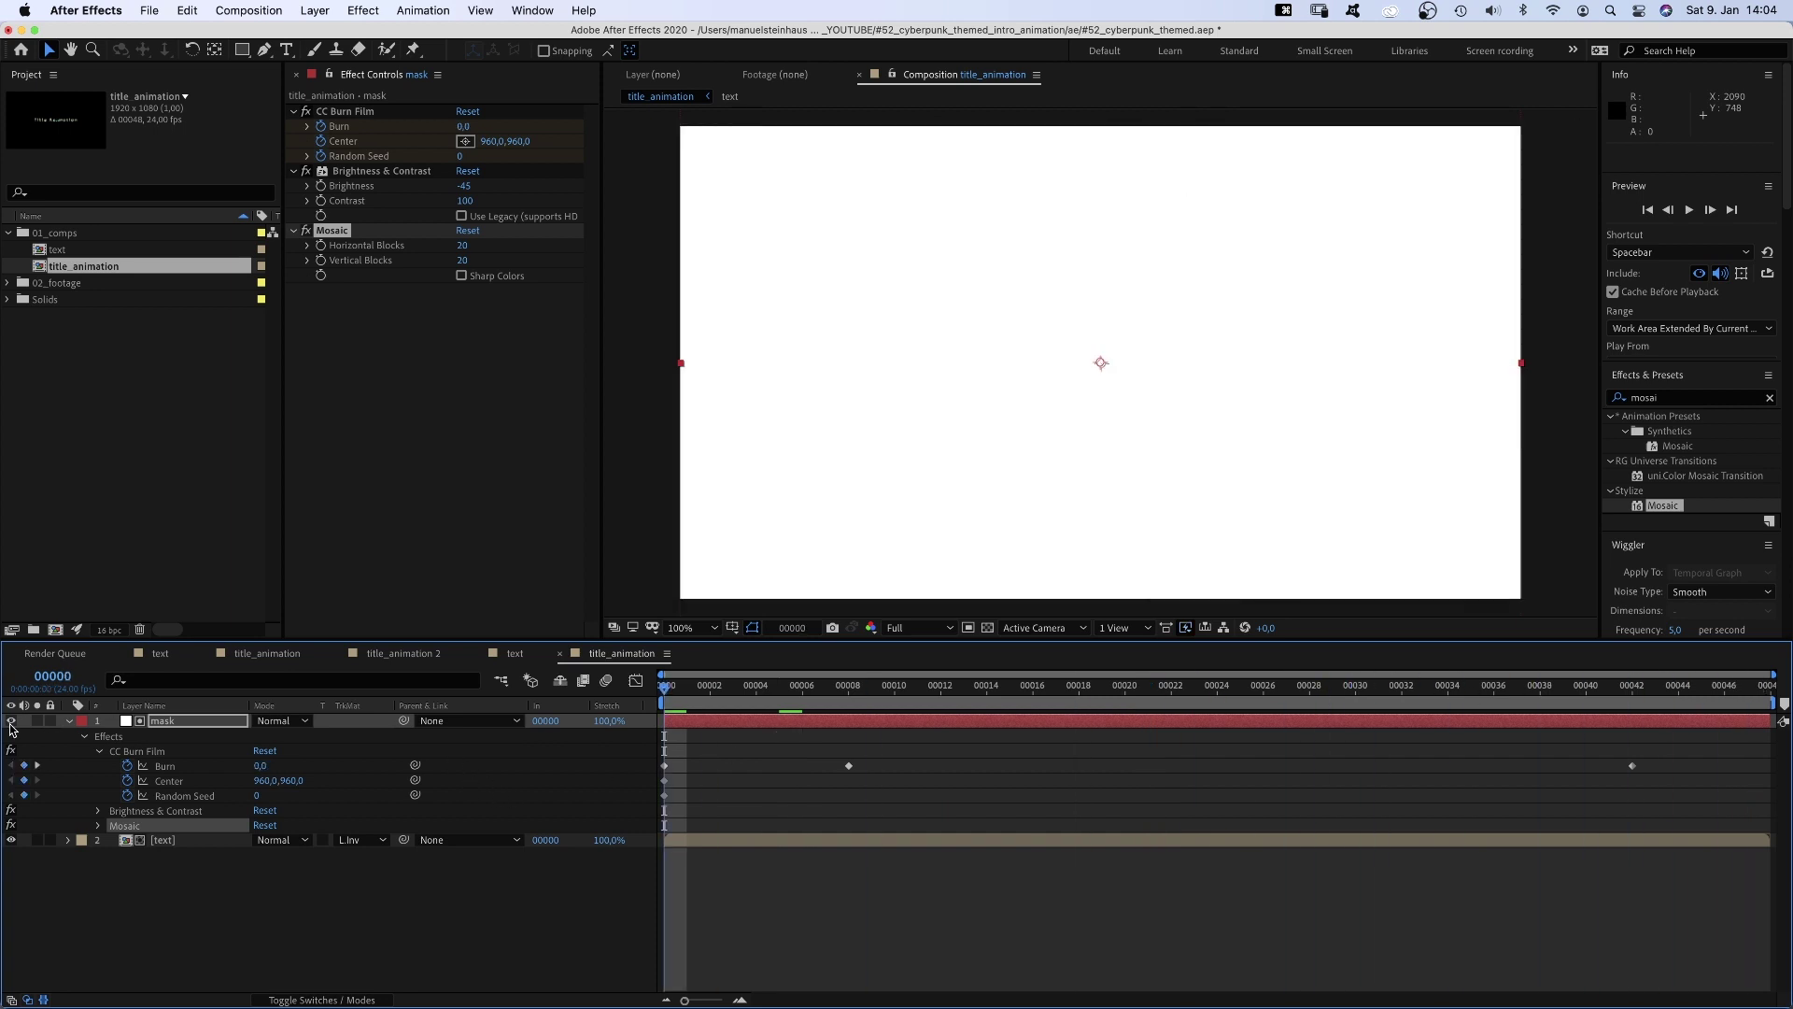
pyautogui.click(11, 721)
pyautogui.press('space')
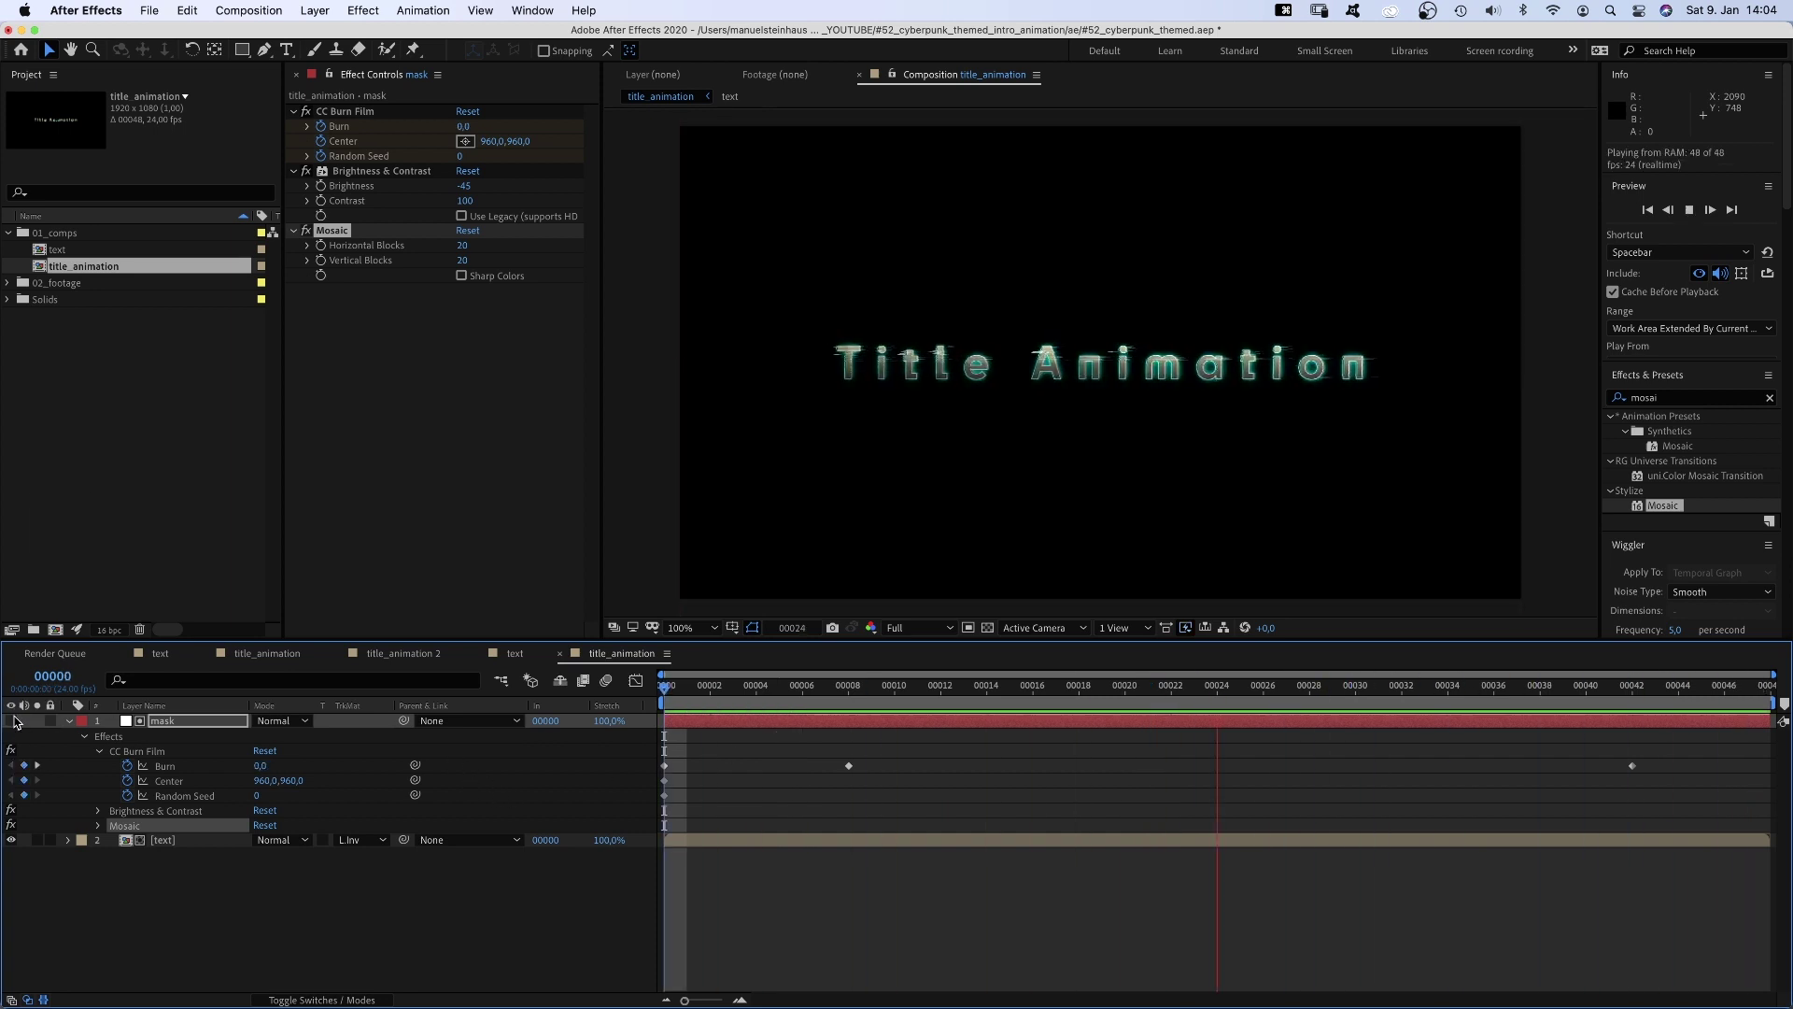
pyautogui.moveTo(714, 708); pyautogui.dragTo(756, 708)
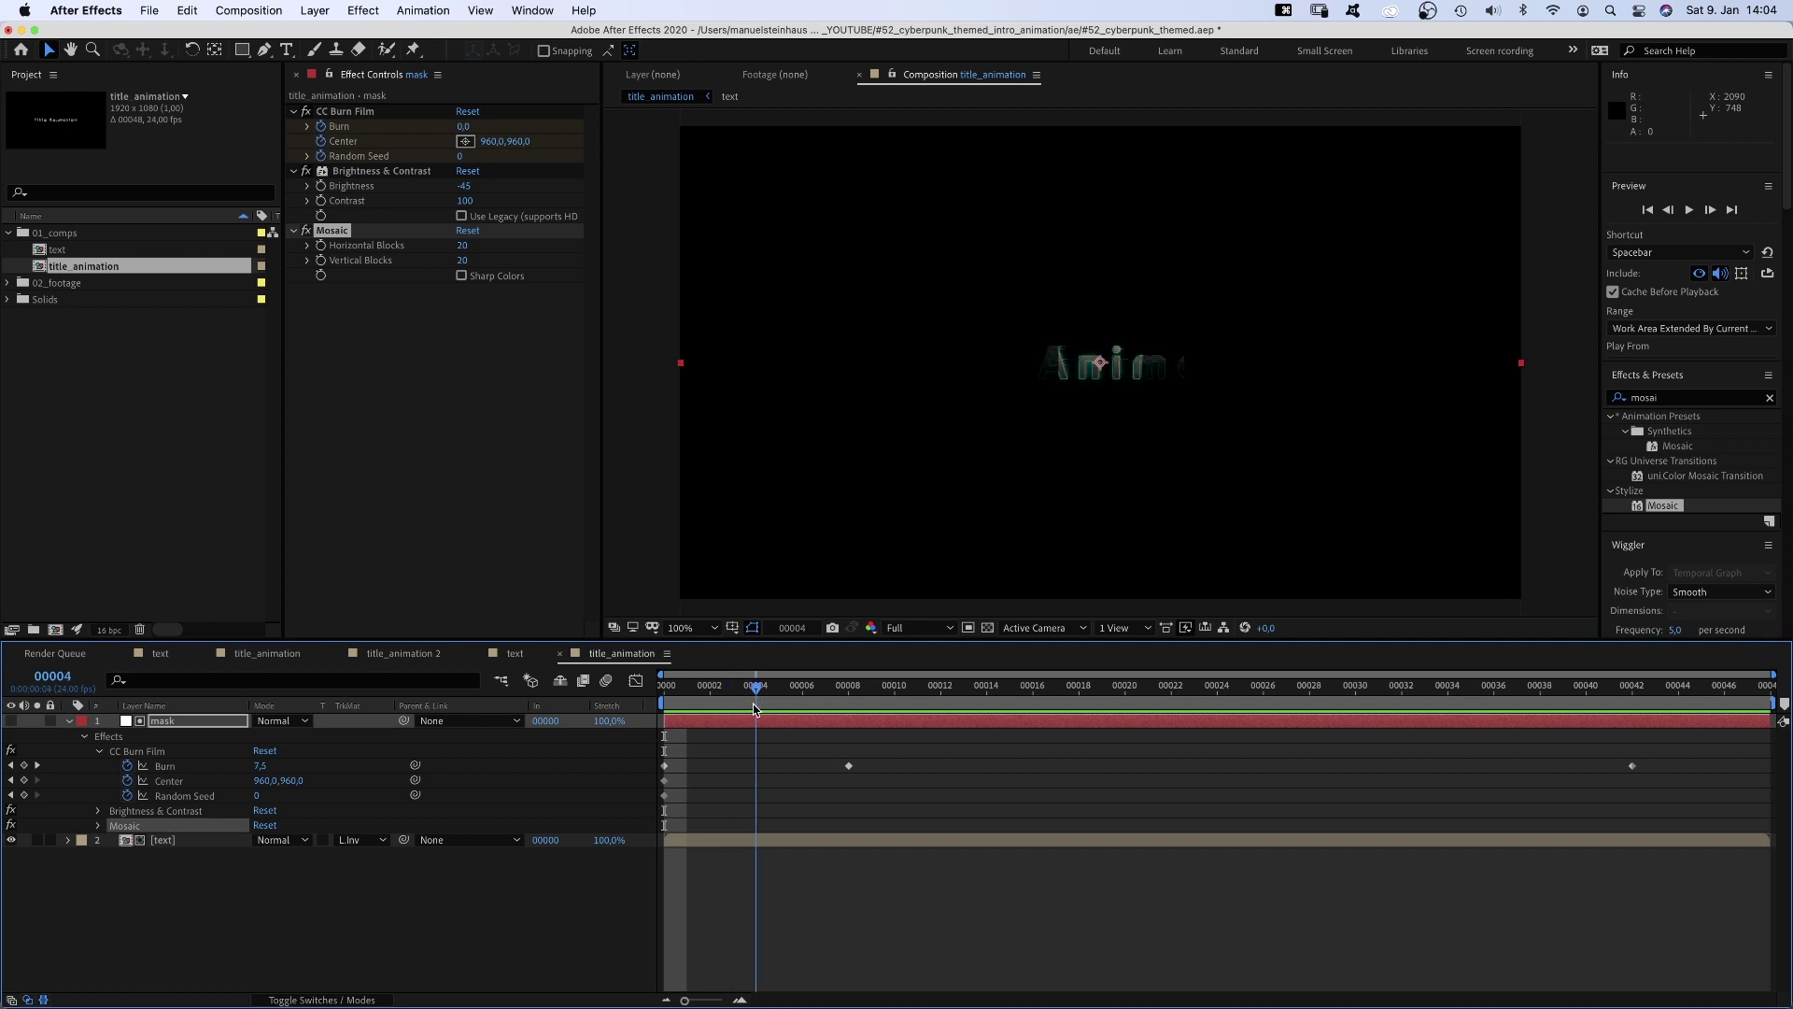
pyautogui.click(262, 799)
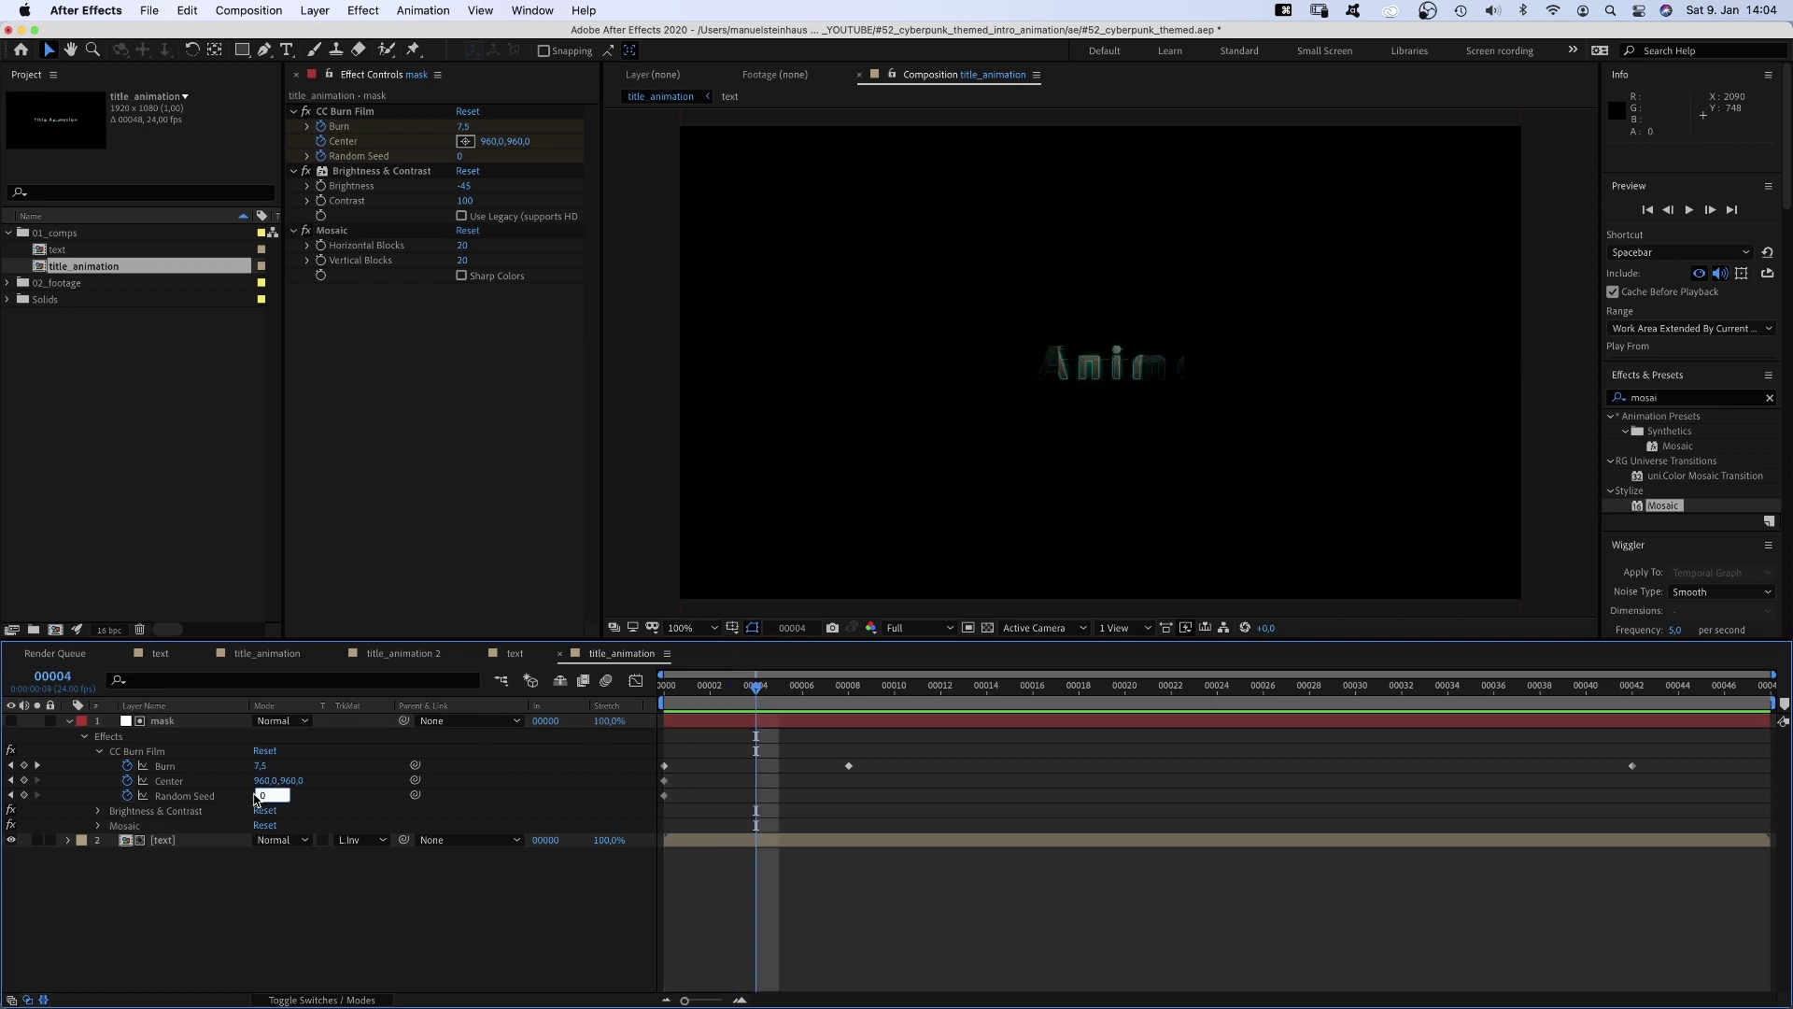
pyautogui.write('4')
pyautogui.press('Return')
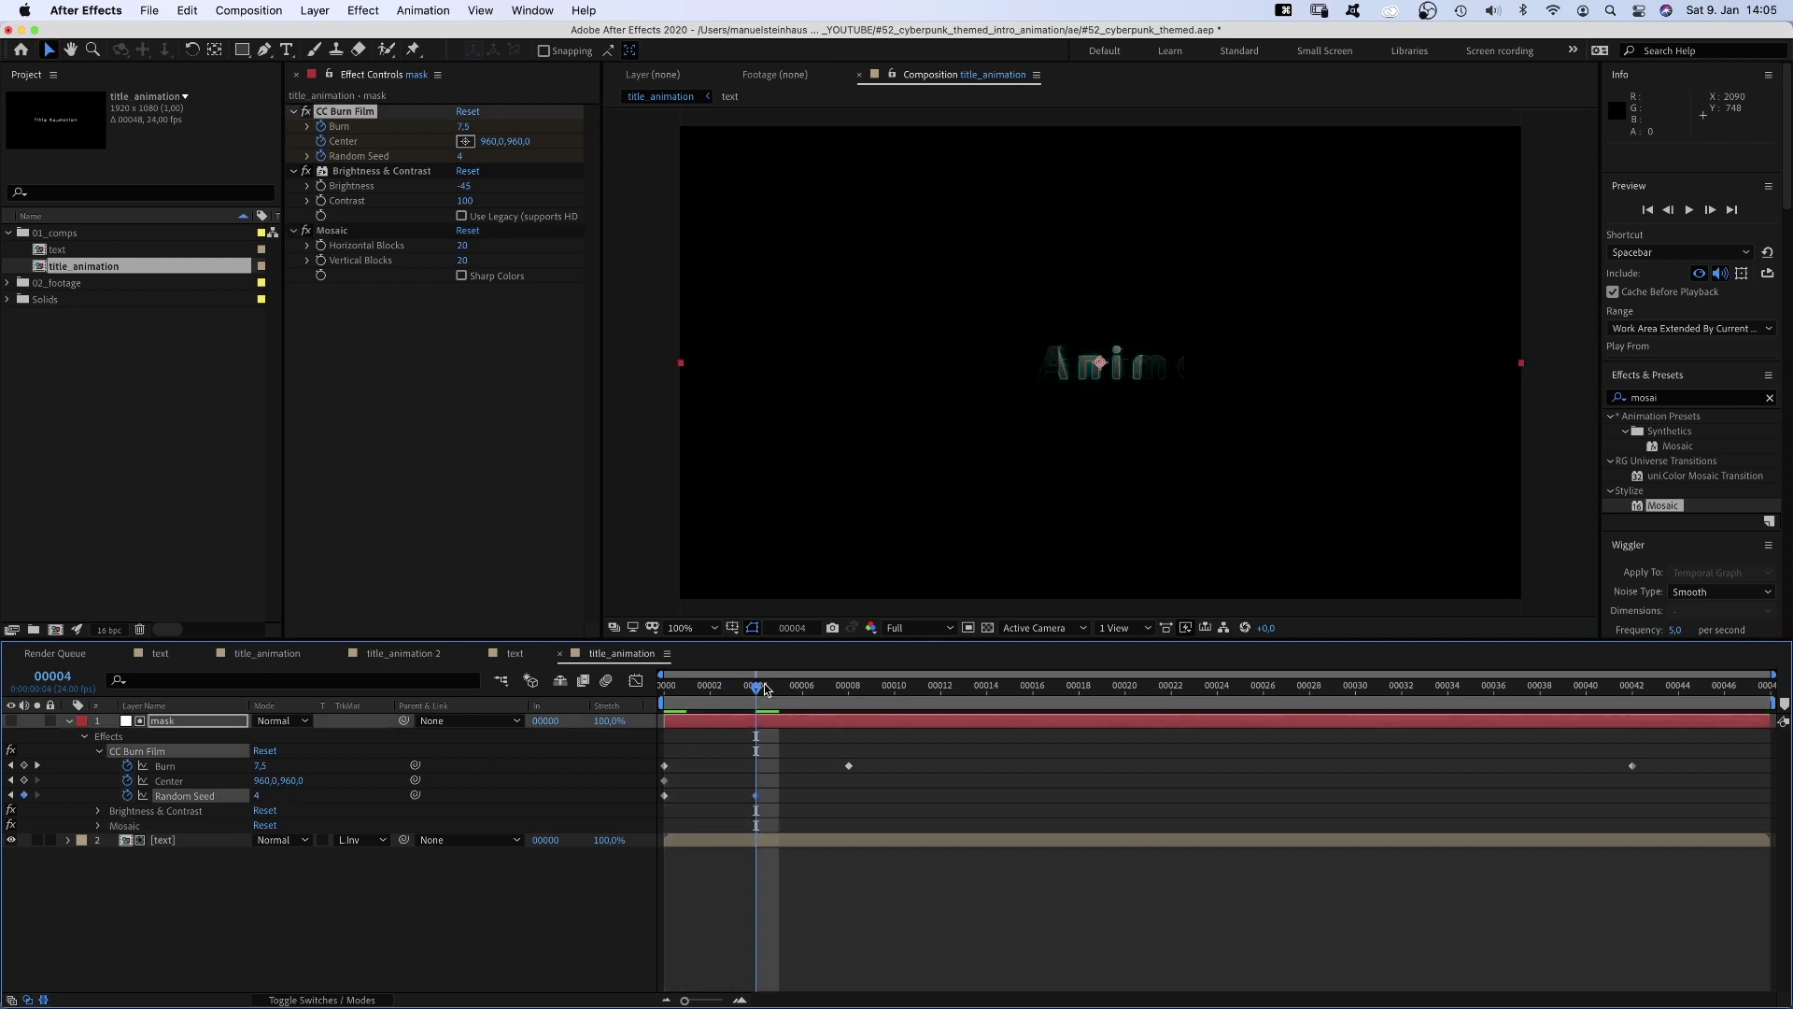
pyautogui.moveTo(767, 691); pyautogui.dragTo(850, 702)
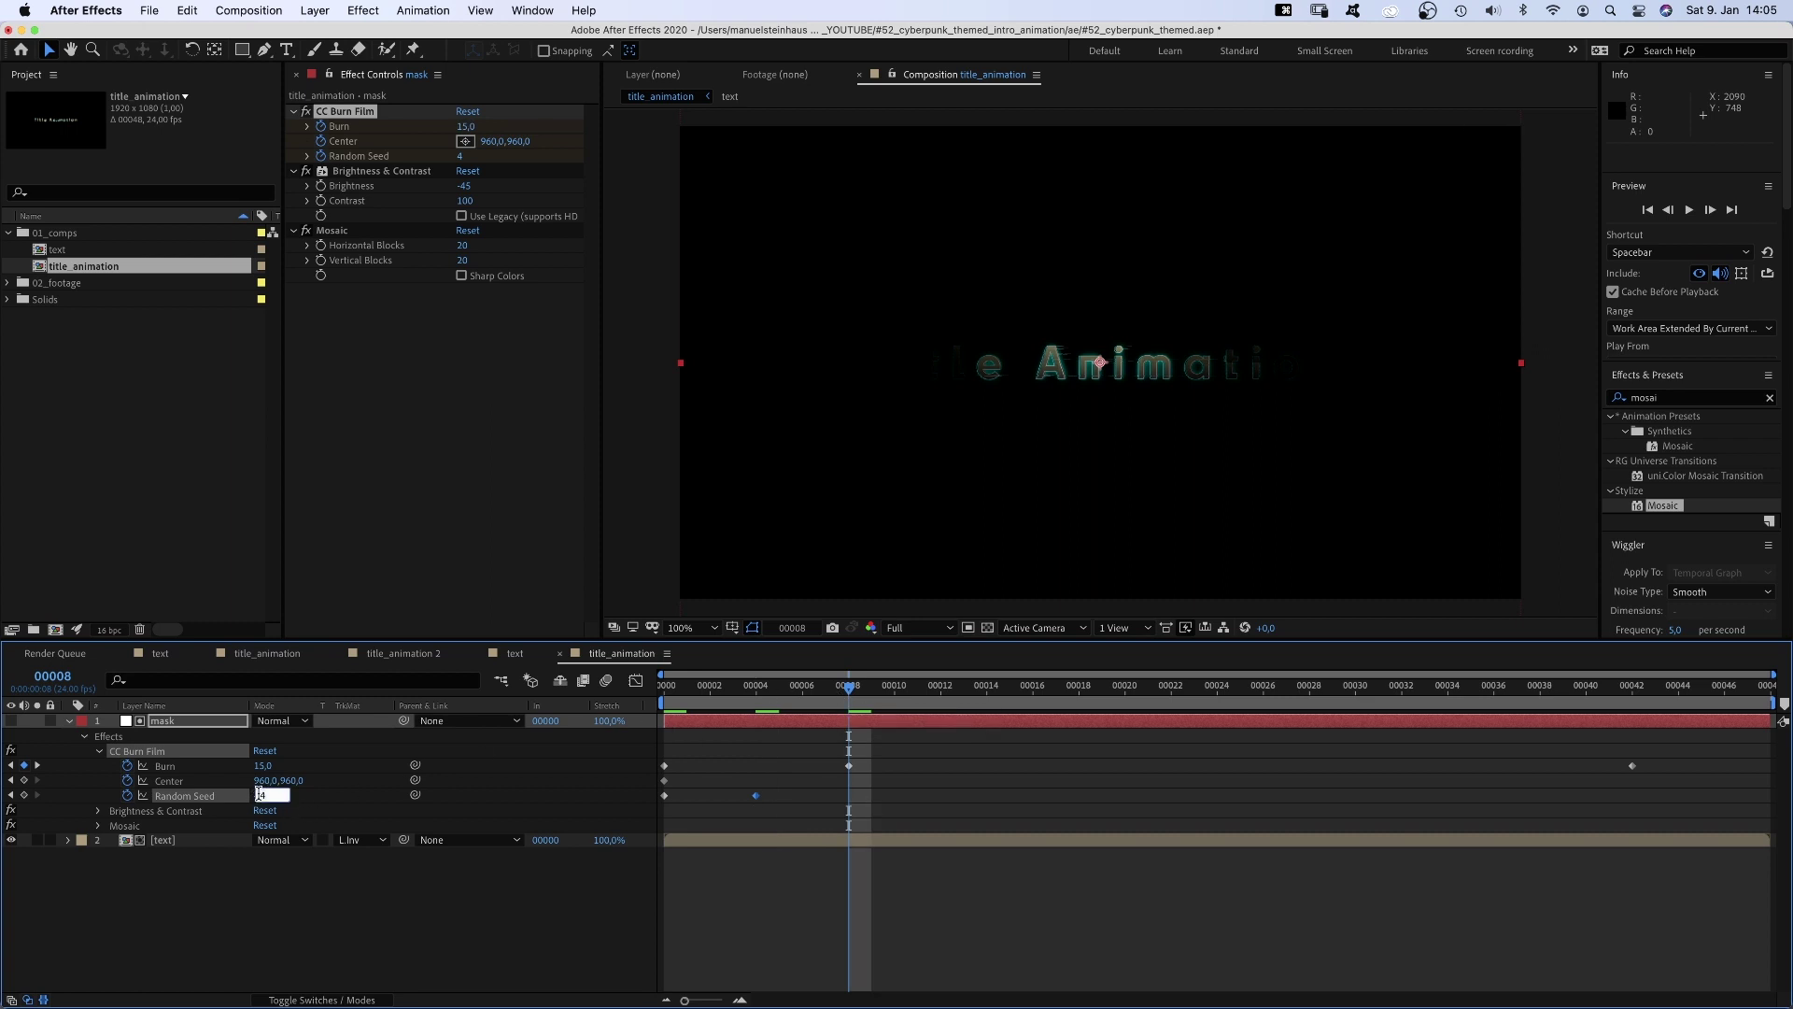
# - Key Random Seed to 0 at frame 00008 and shift the burn Center X left to 525 at frame 0
pyautogui.write('0')
pyautogui.press('Return')
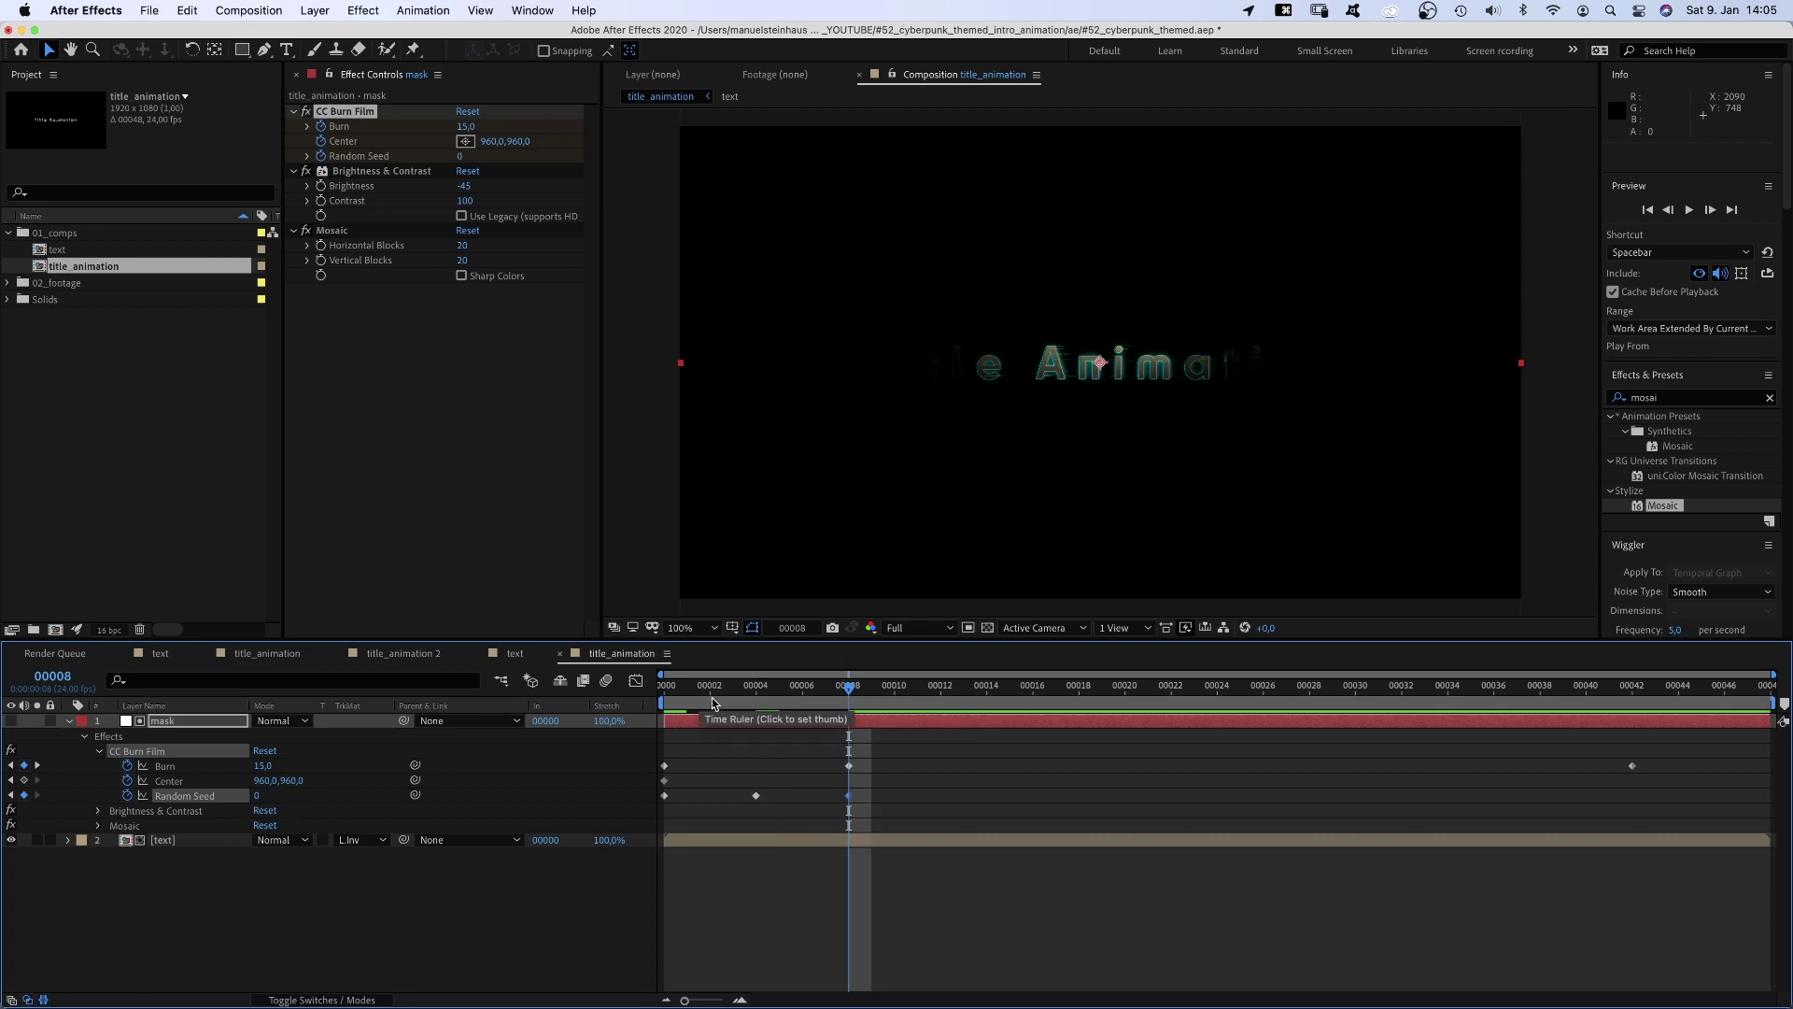
pyautogui.moveTo(712, 703); pyautogui.dragTo(656, 731)
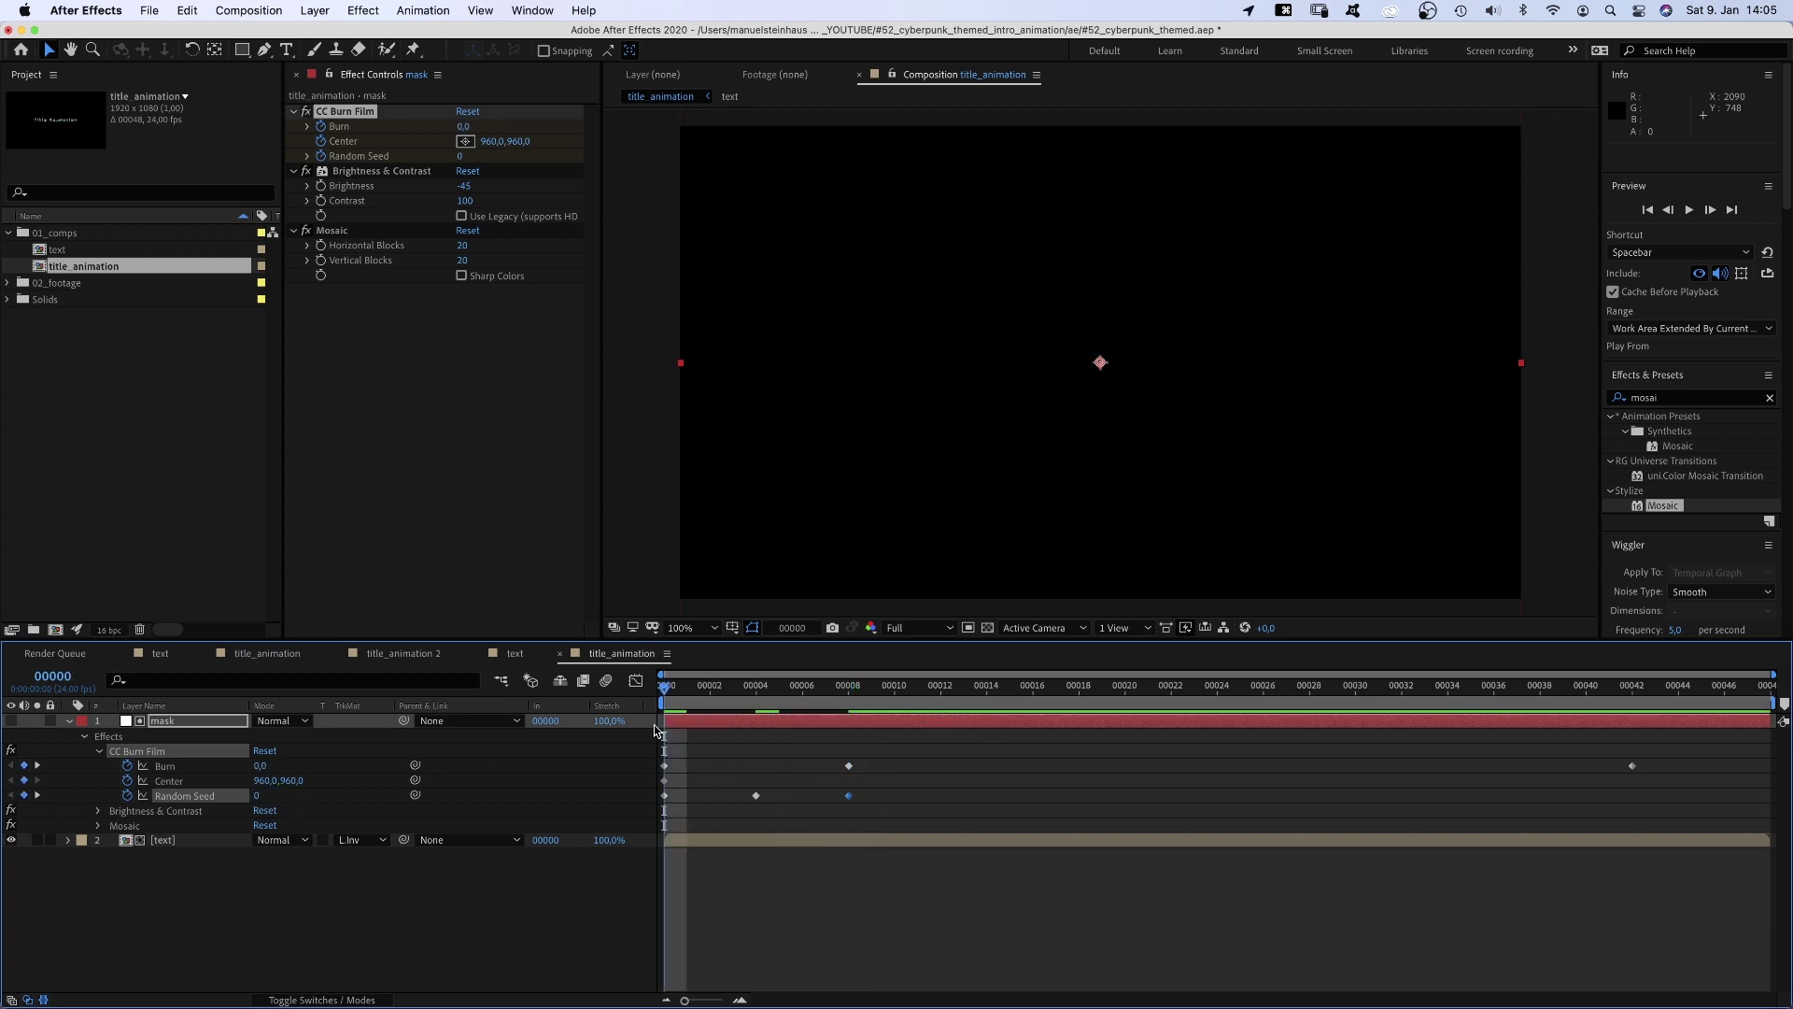
pyautogui.click(663, 781)
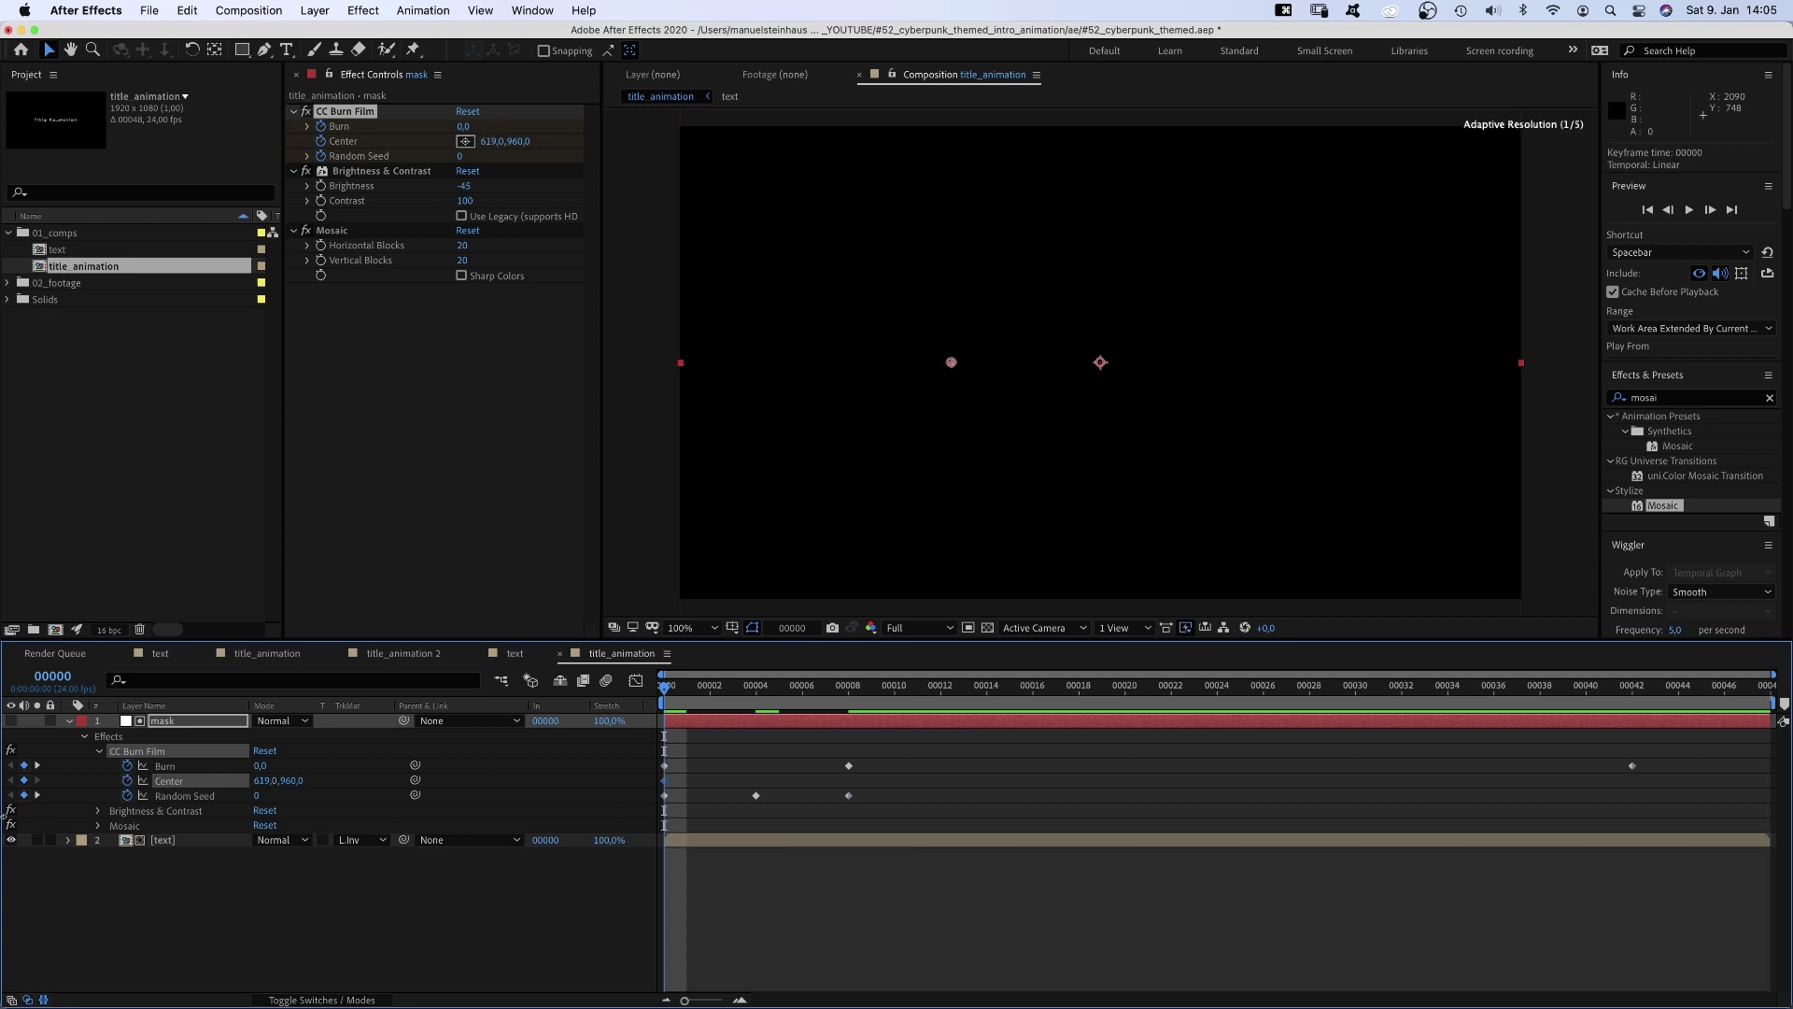
pyautogui.moveTo(266, 781); pyautogui.dragTo(248, 781)
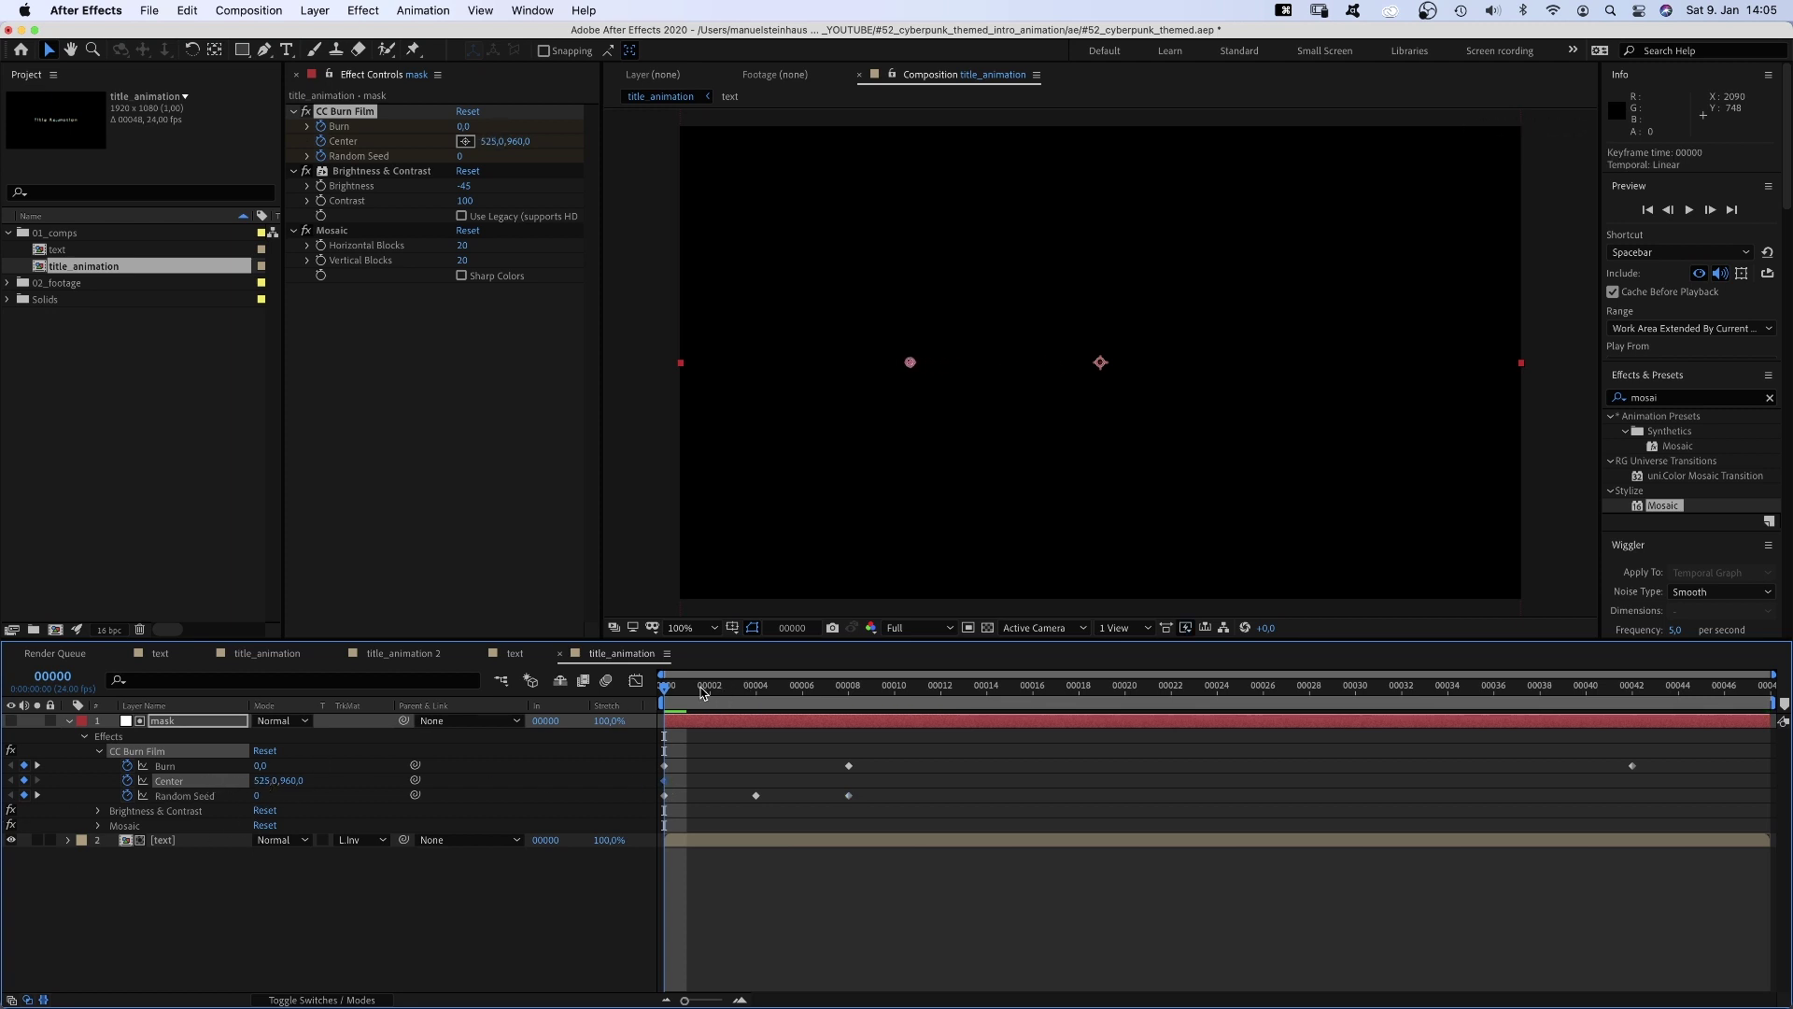
# - Push the burn Center far right at frame 4 and set Center X back to 960 at frame 8
pyautogui.moveTo(703, 691); pyautogui.dragTo(758, 698)
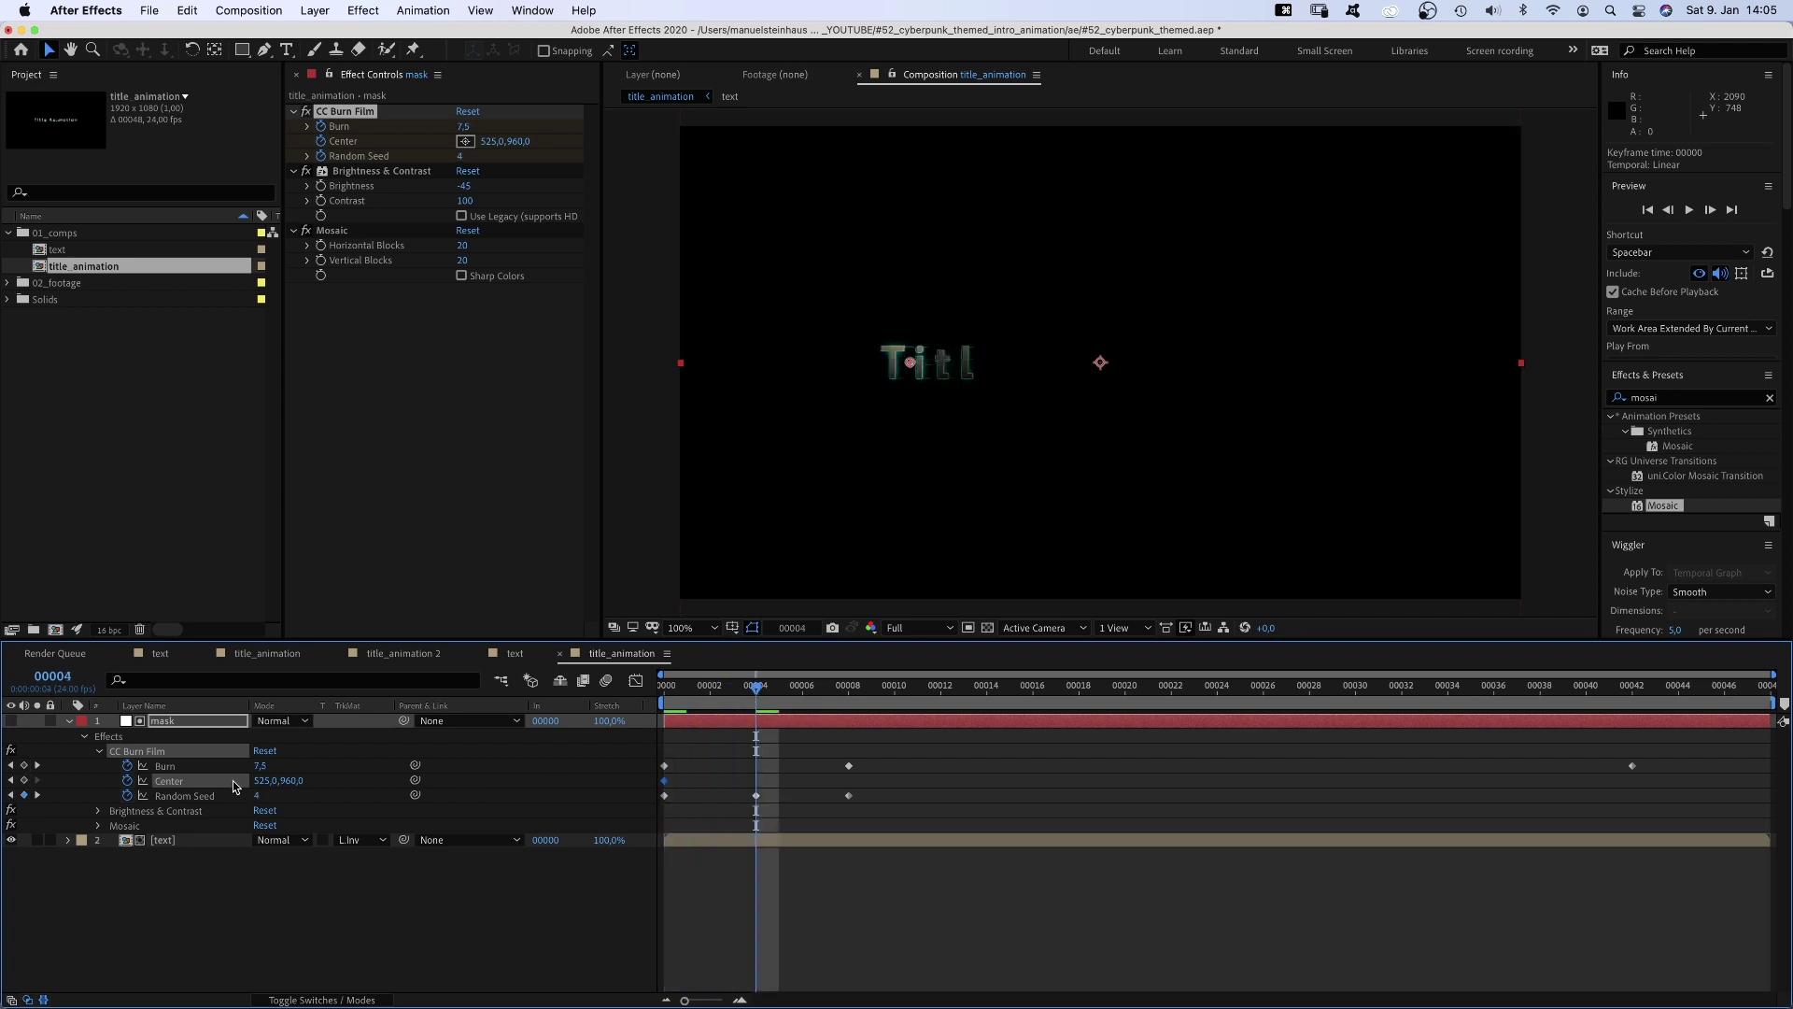
pyautogui.moveTo(261, 780); pyautogui.dragTo(961, 732)
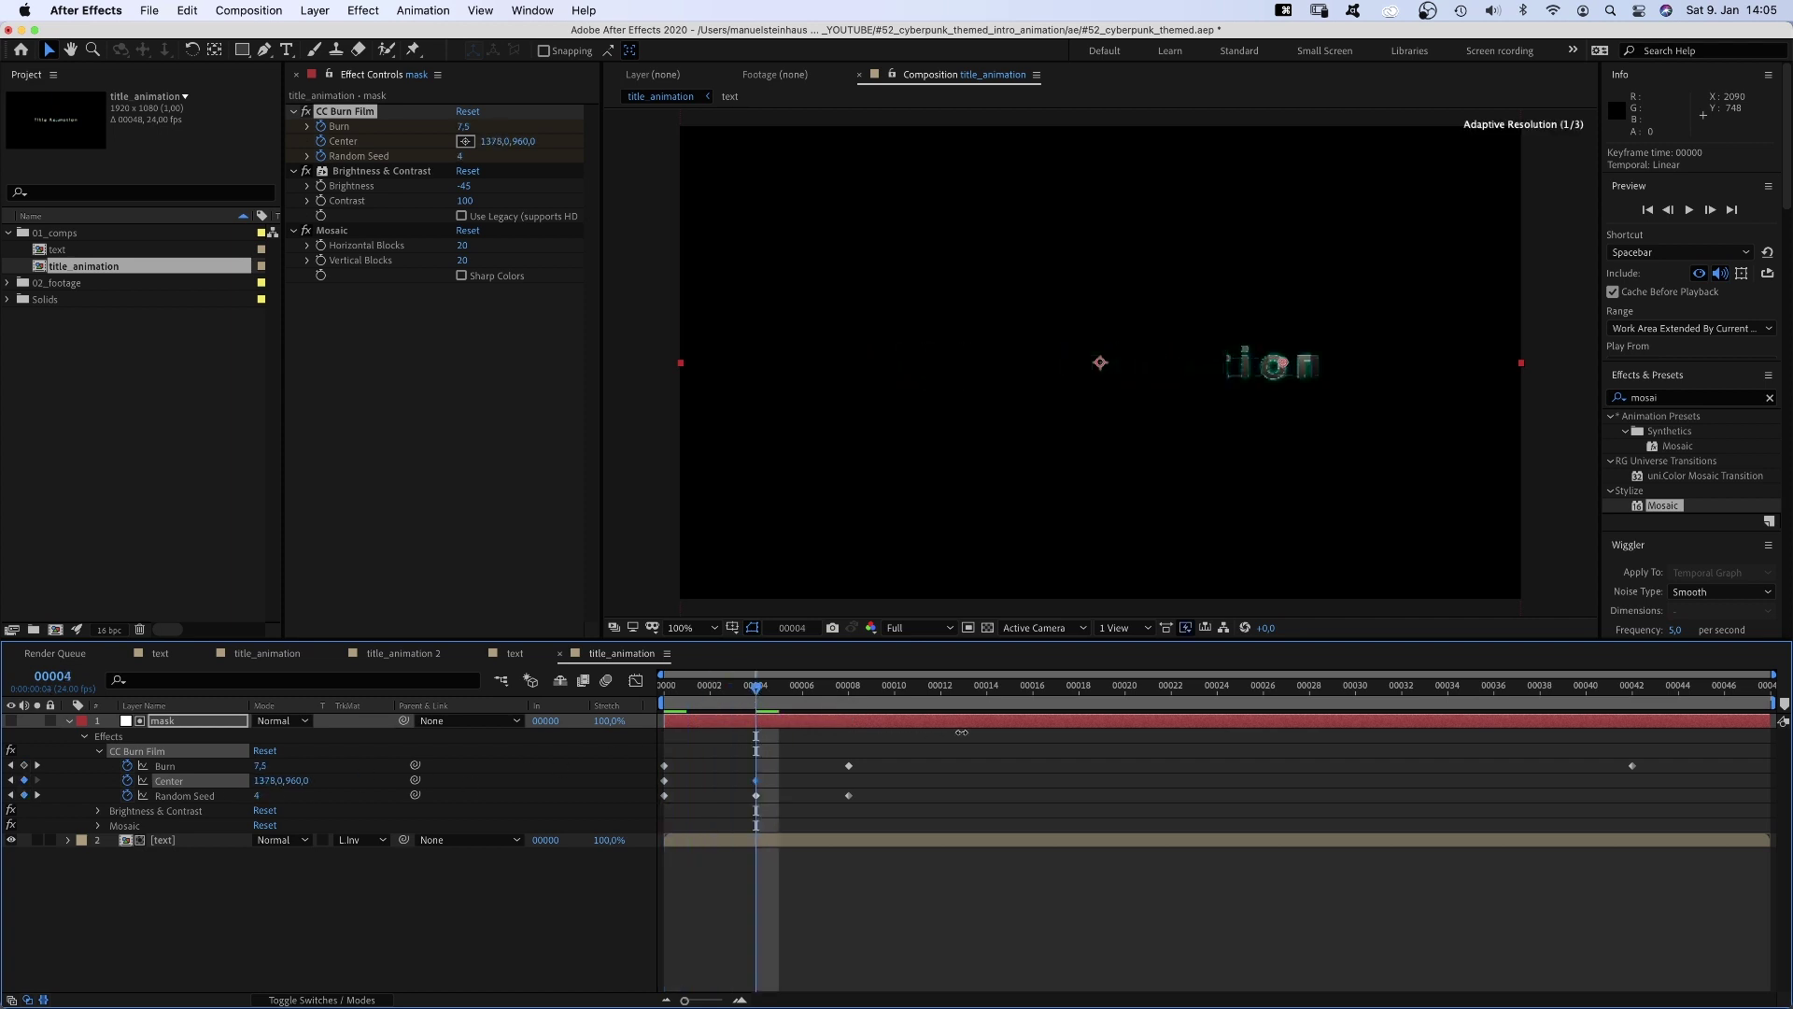
pyautogui.press('k')
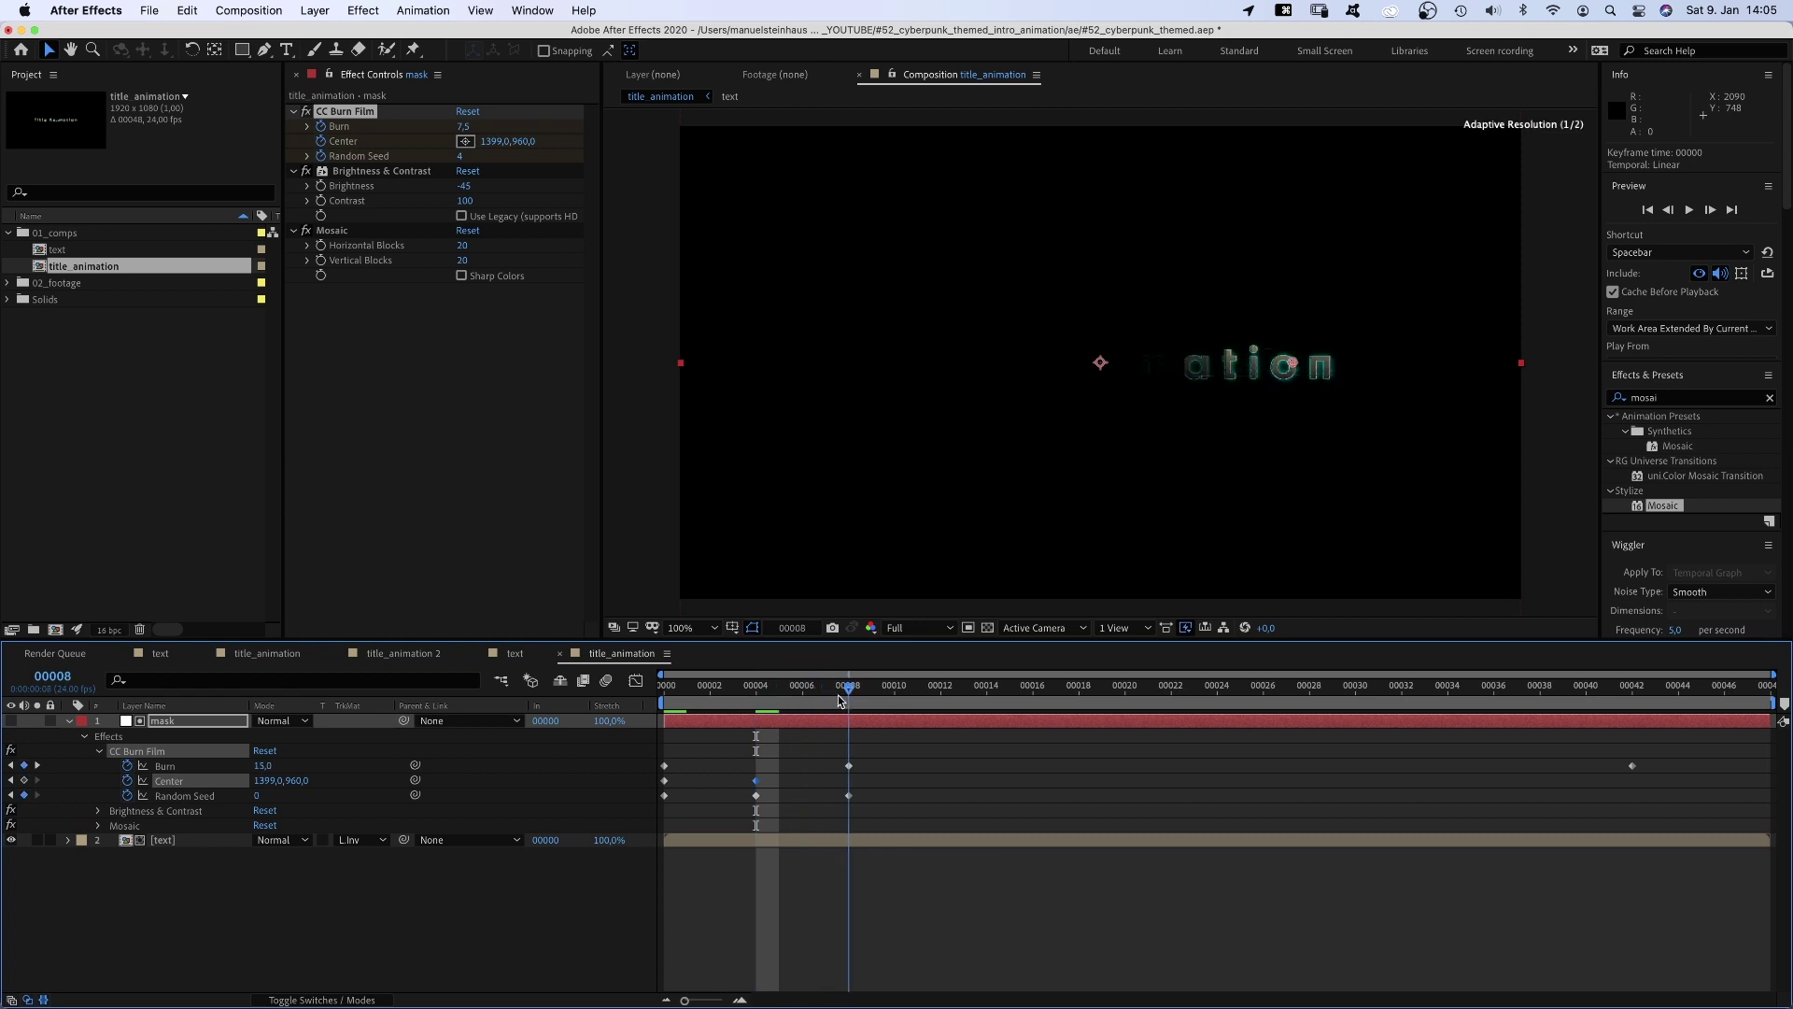
pyautogui.write('960')
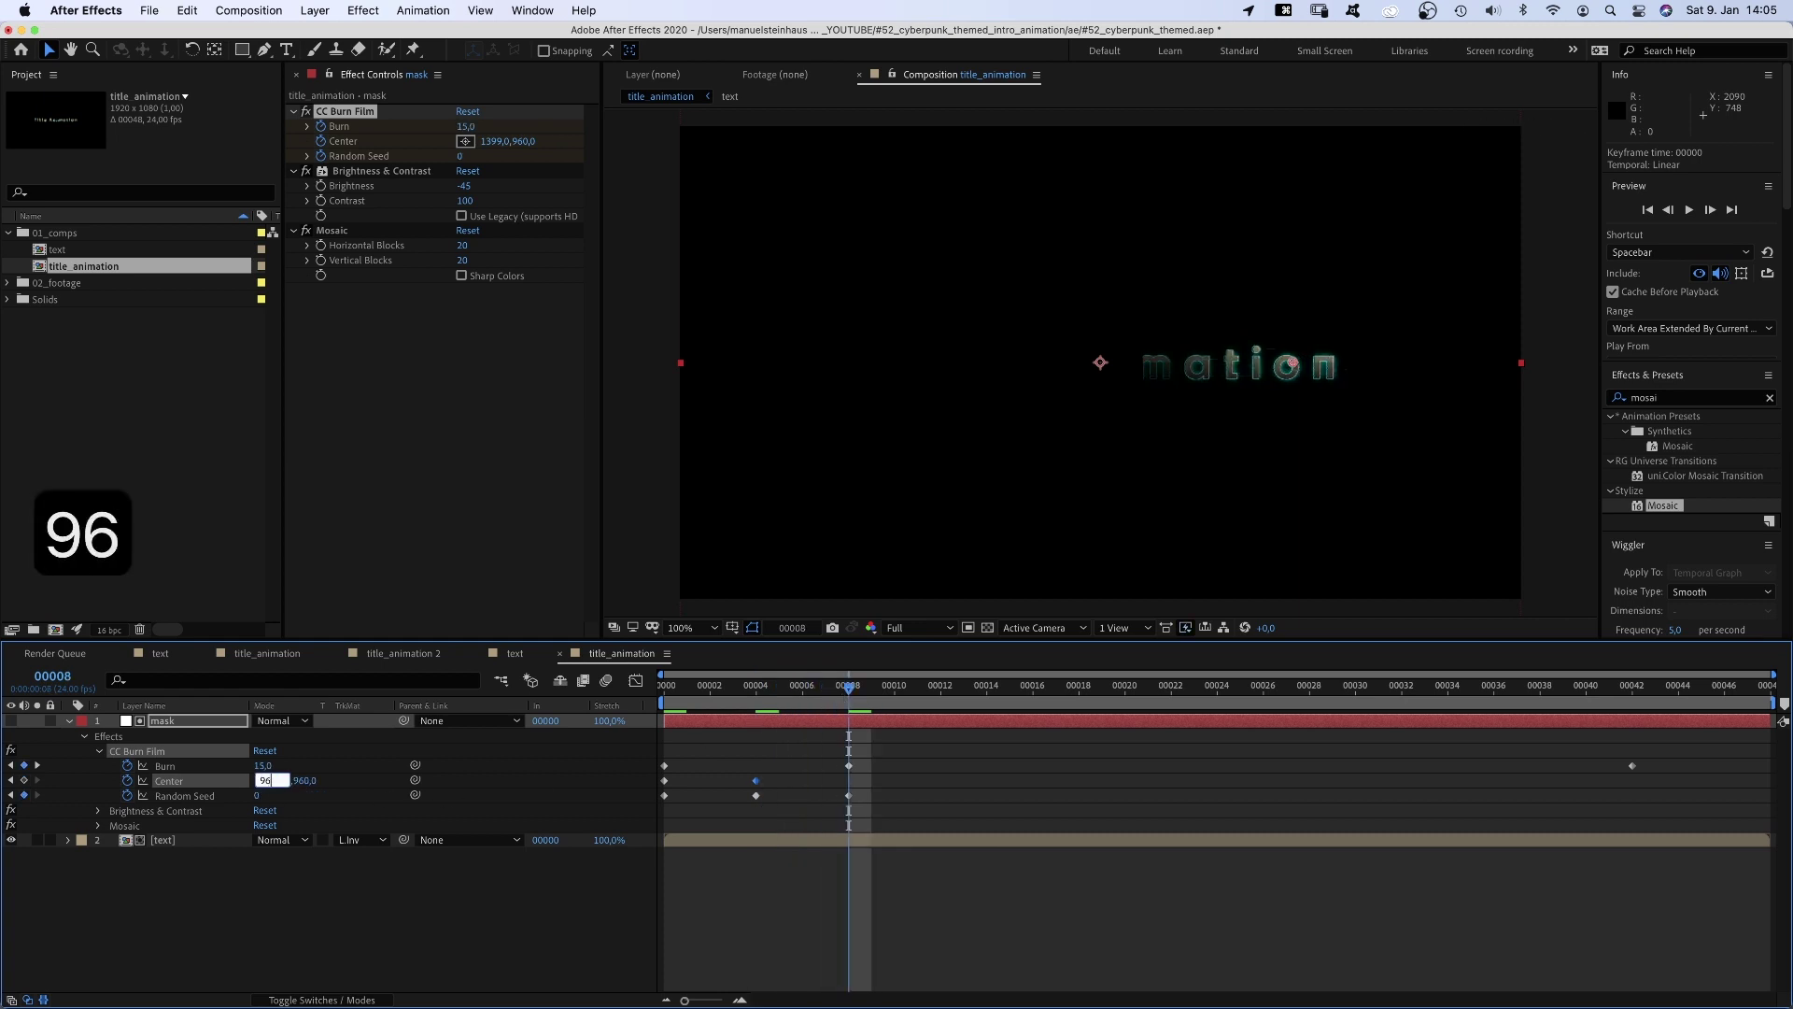
pyautogui.press('Return')
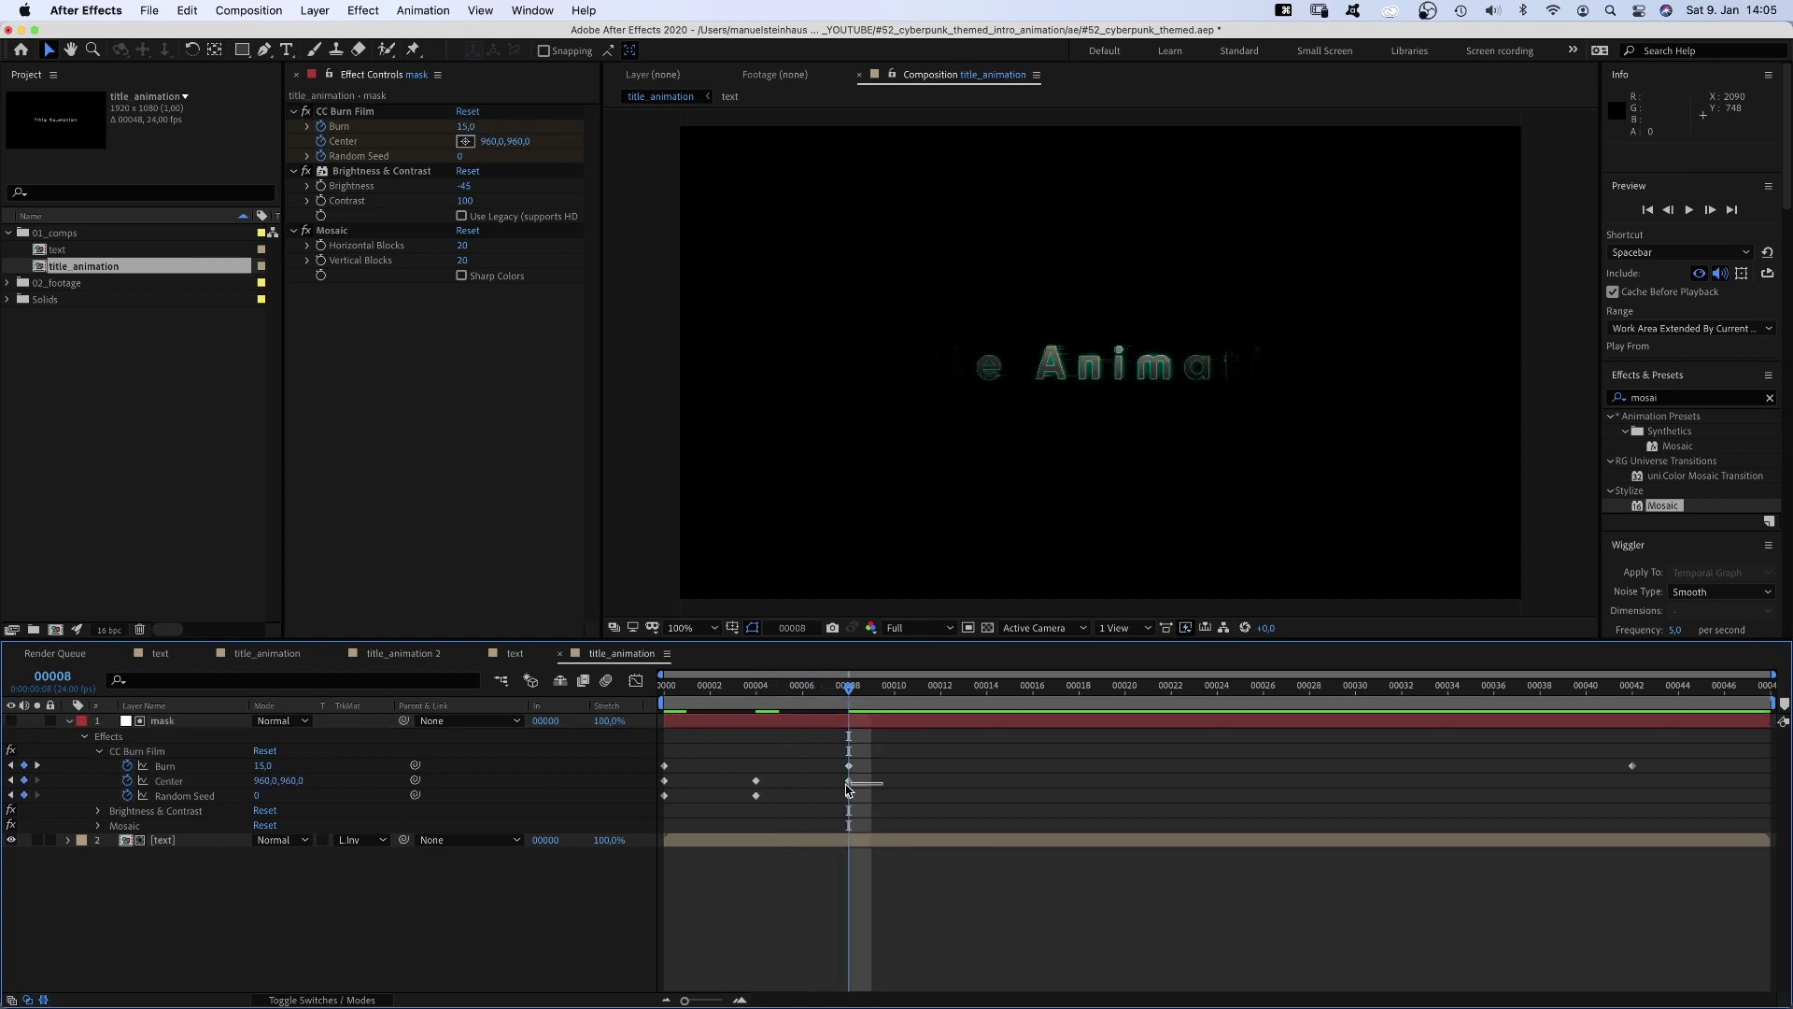
# - Make the Center keyframes hold keyframes and copy the frame-8 Center key to frame 42
pyautogui.rightClick(664, 781)
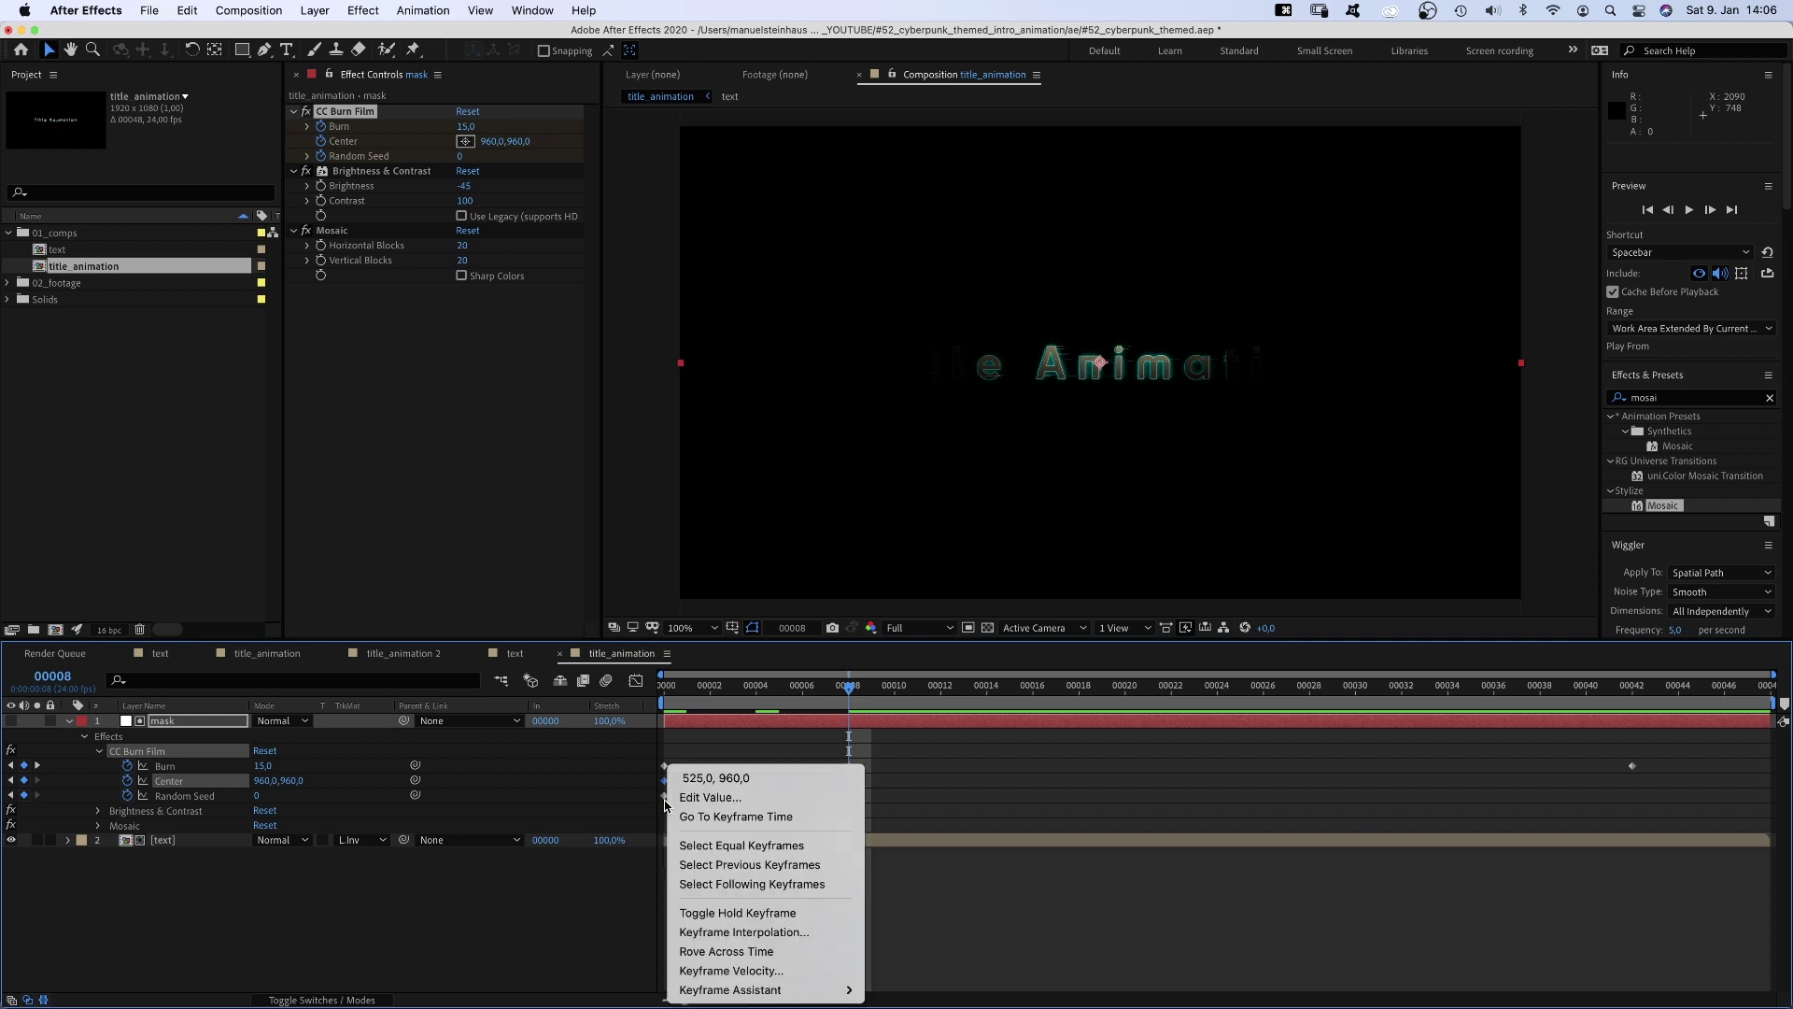
pyautogui.click(744, 913)
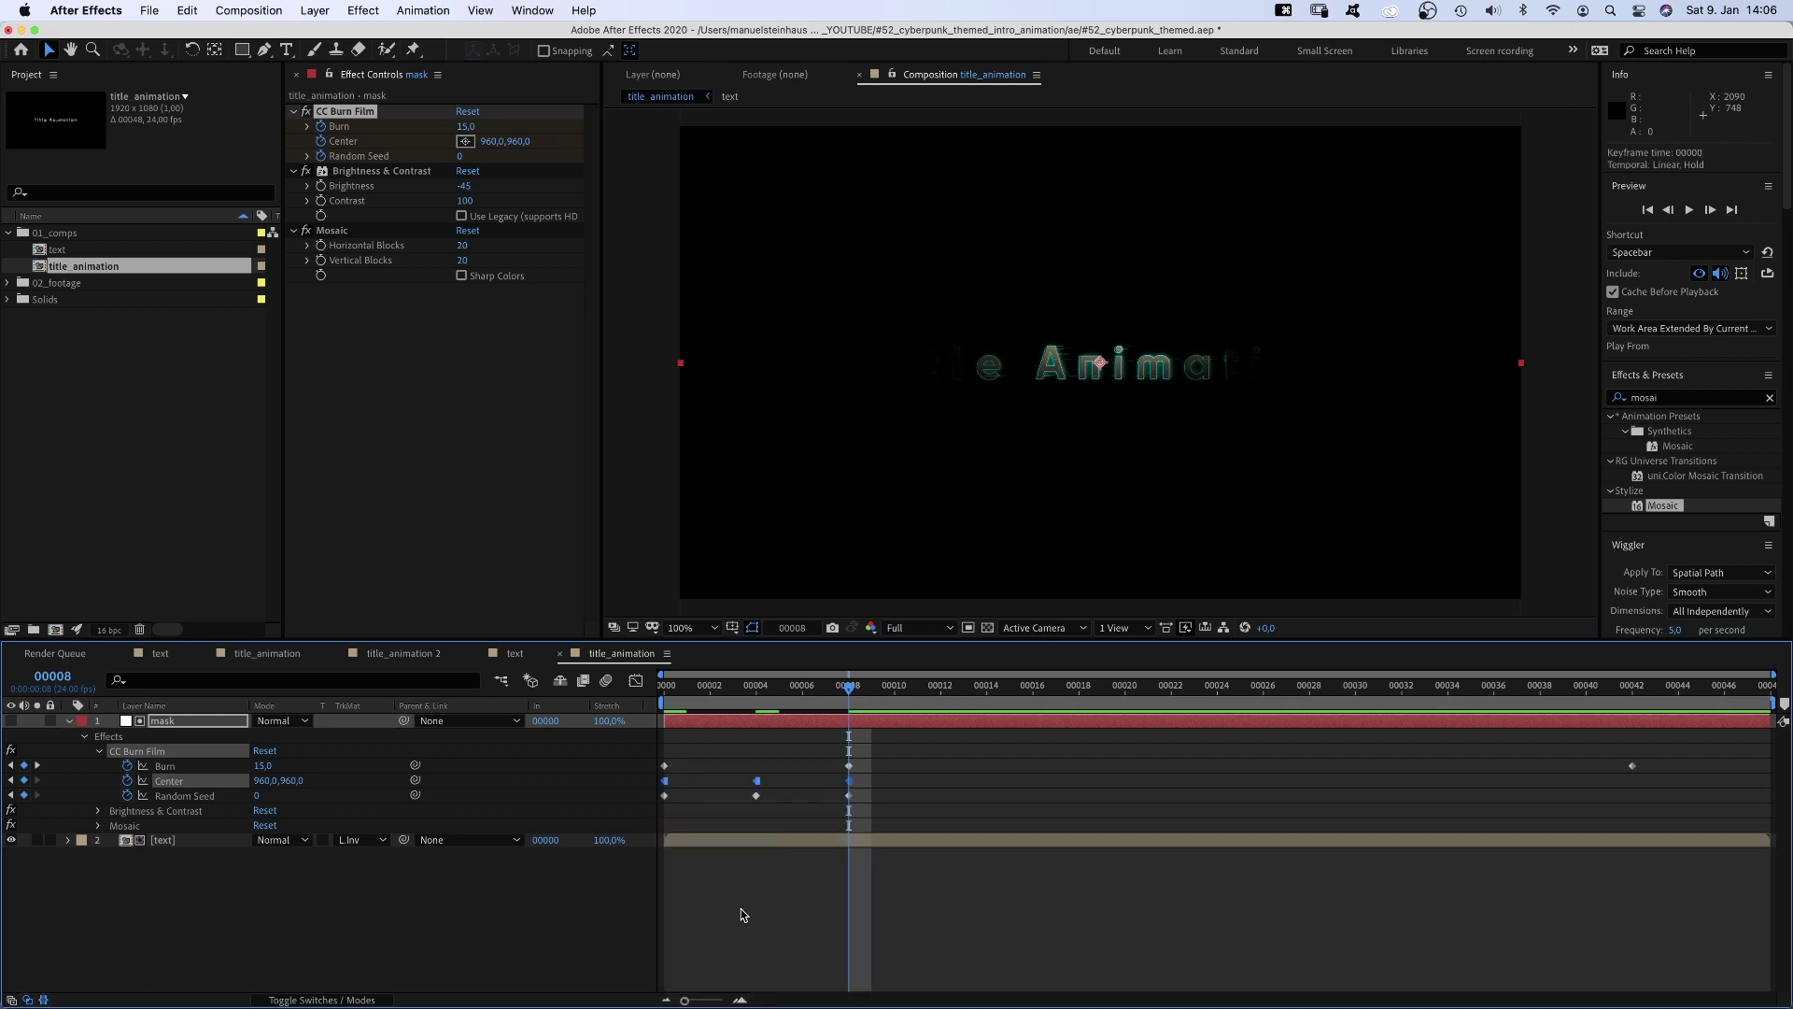
pyautogui.click(1622, 696)
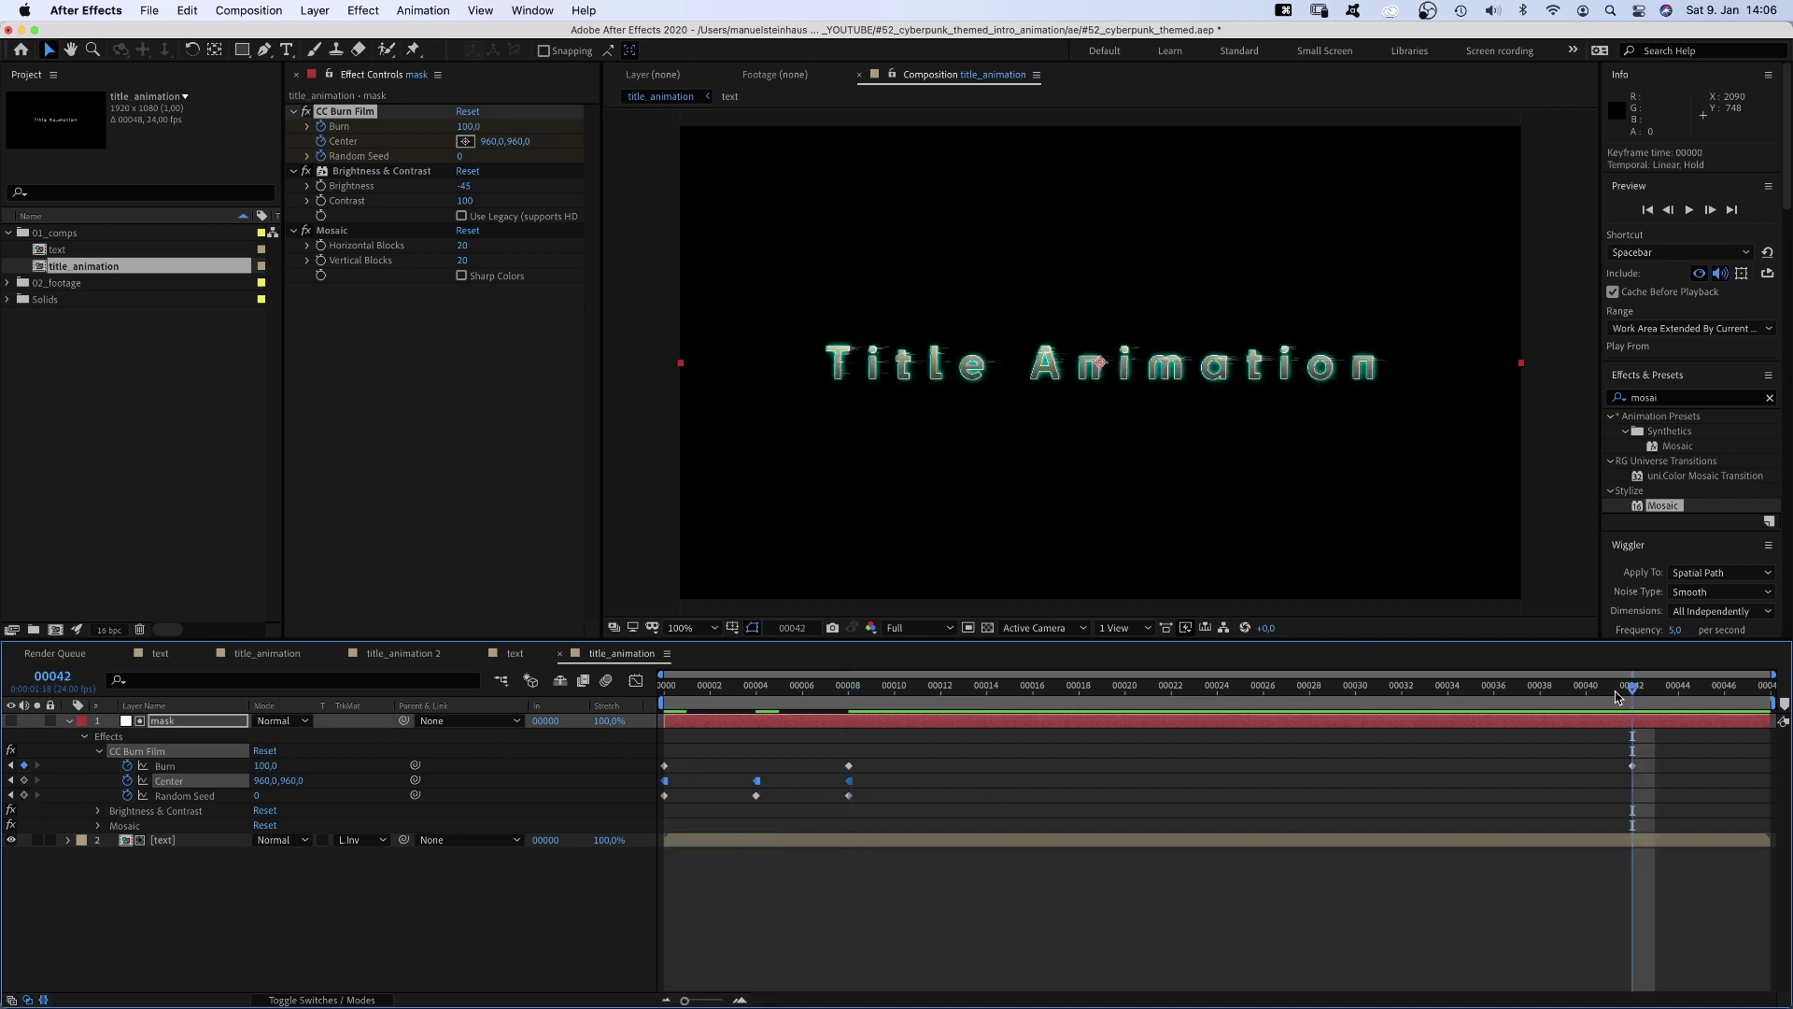
pyautogui.click(850, 781)
pyautogui.press('super+c')
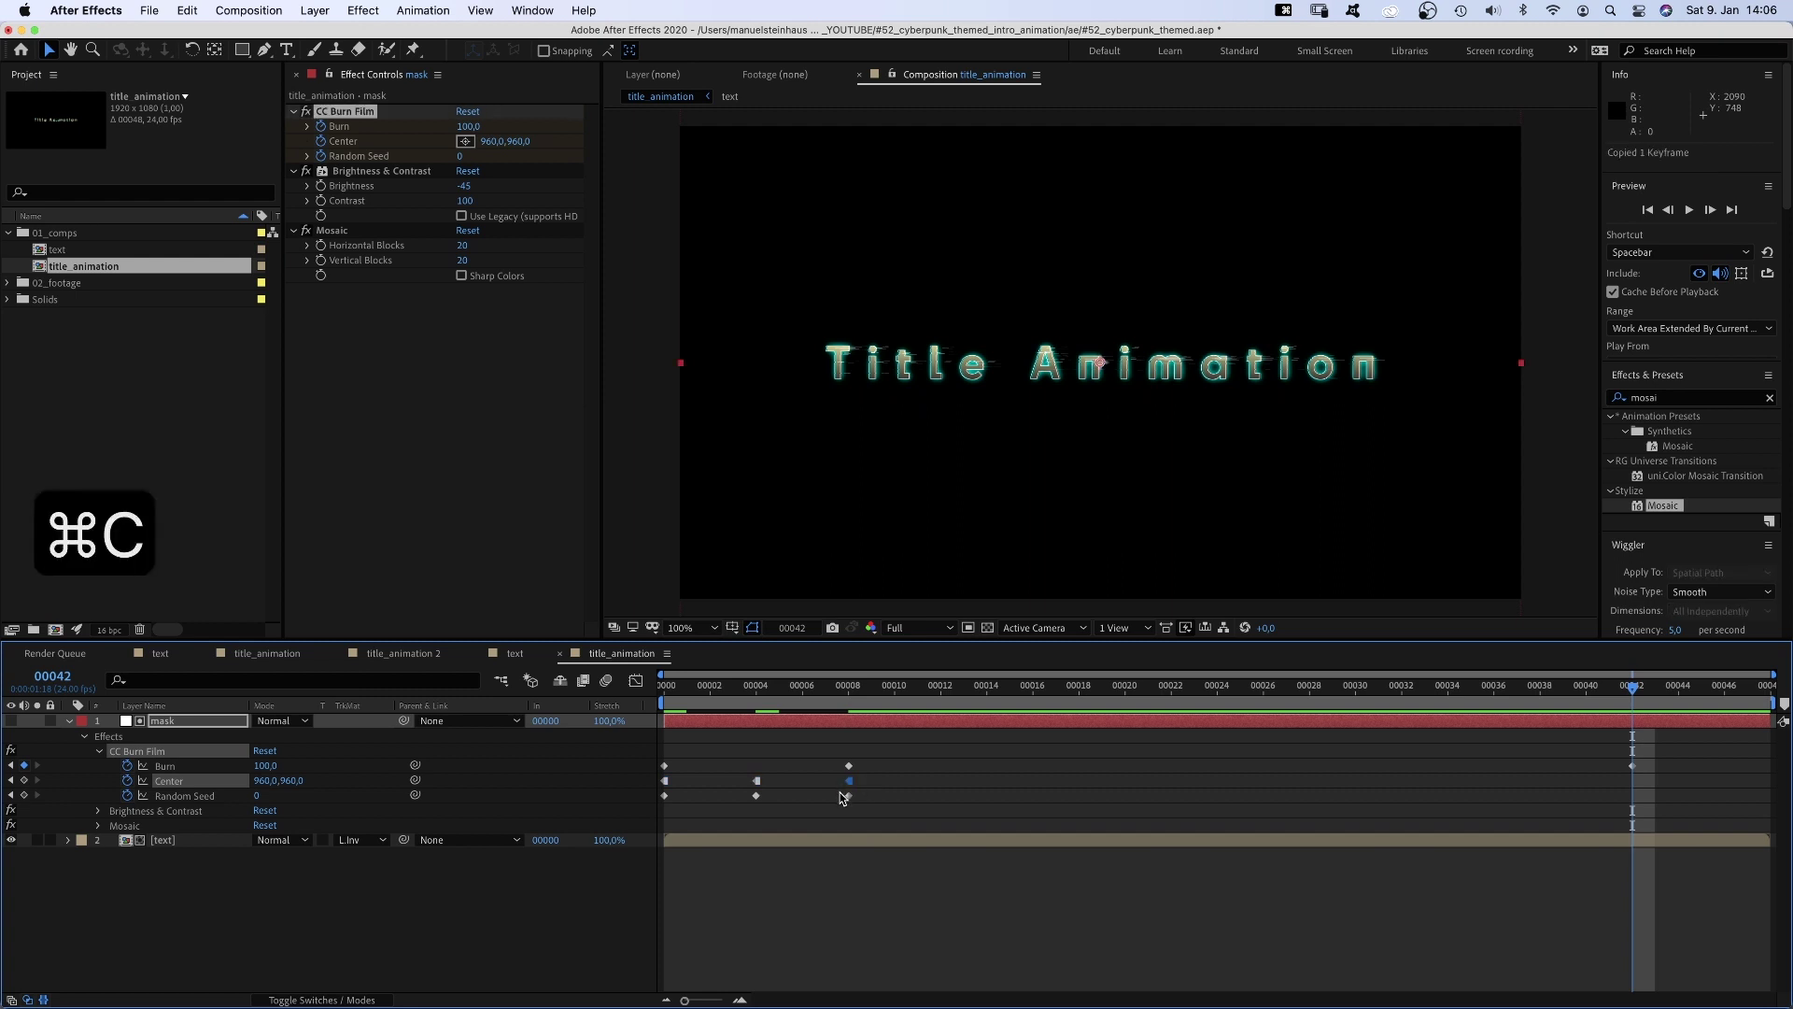
pyautogui.press('super+v')
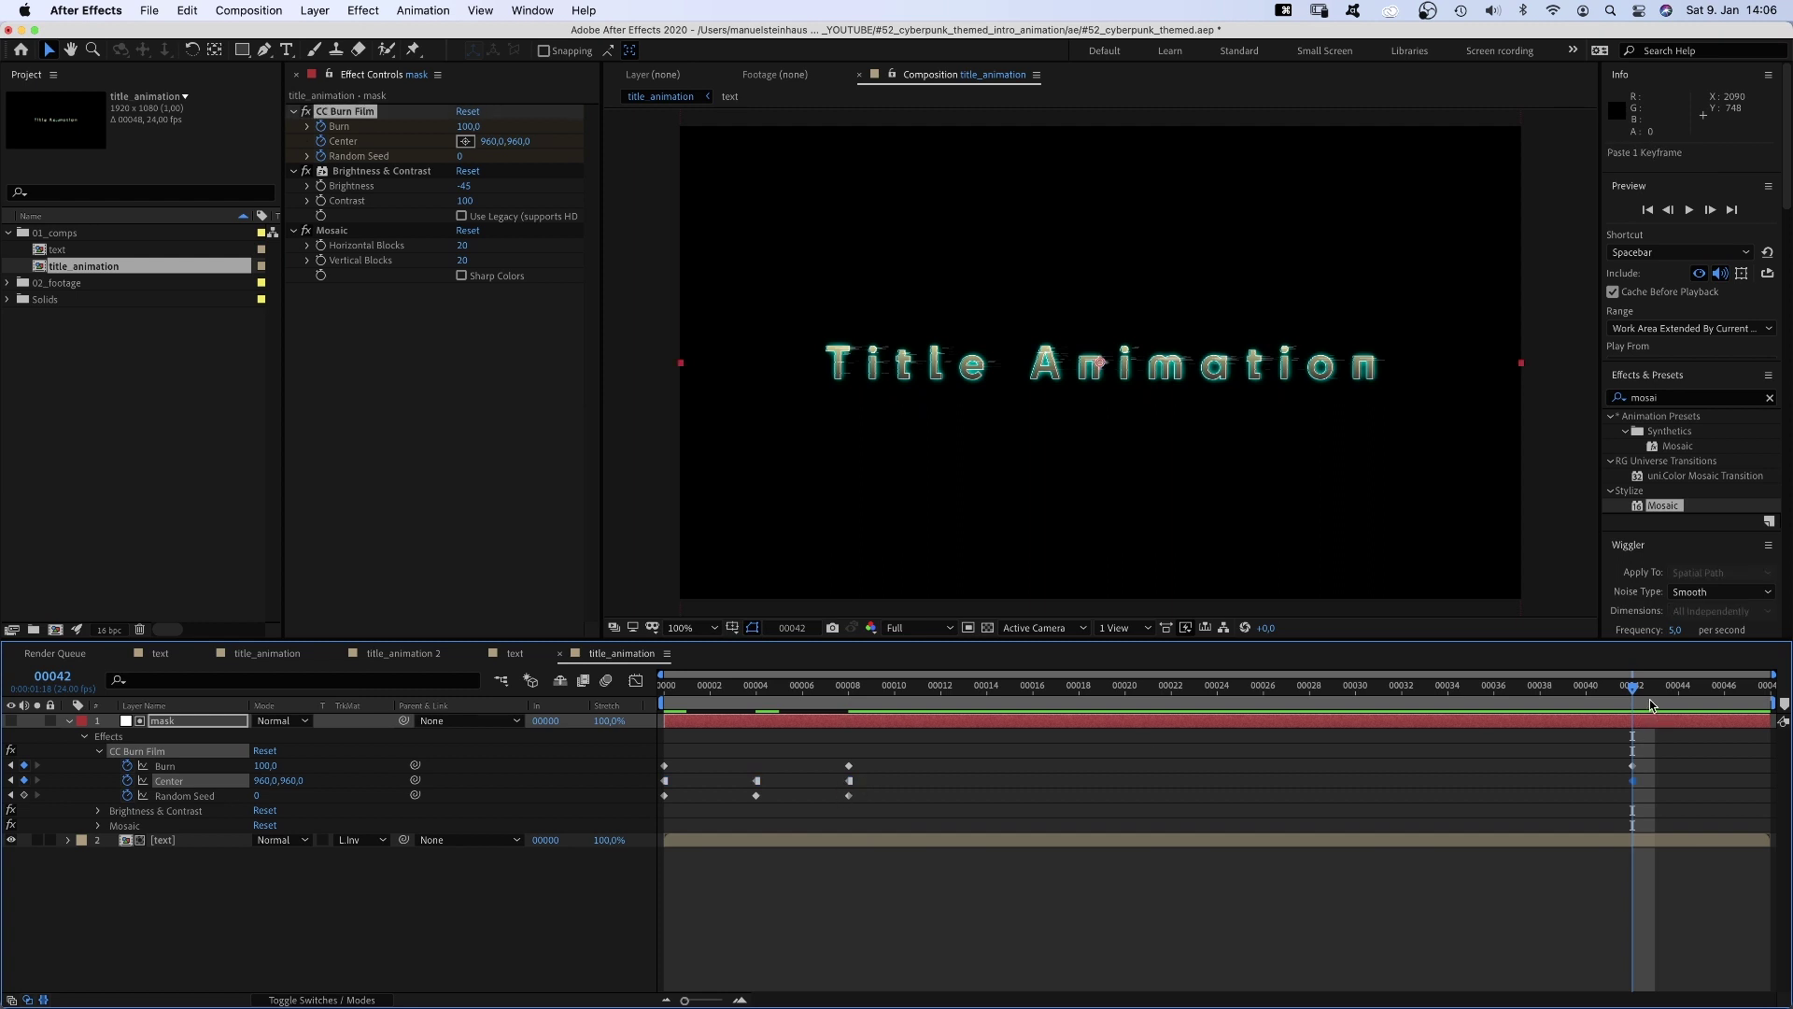
# - Keyframe the Center left at frame 44 and right at 46, set Burn 15 at 44, and preview
pyautogui.click(1677, 687)
pyautogui.moveTo(258, 789); pyautogui.dragTo(81, 790)
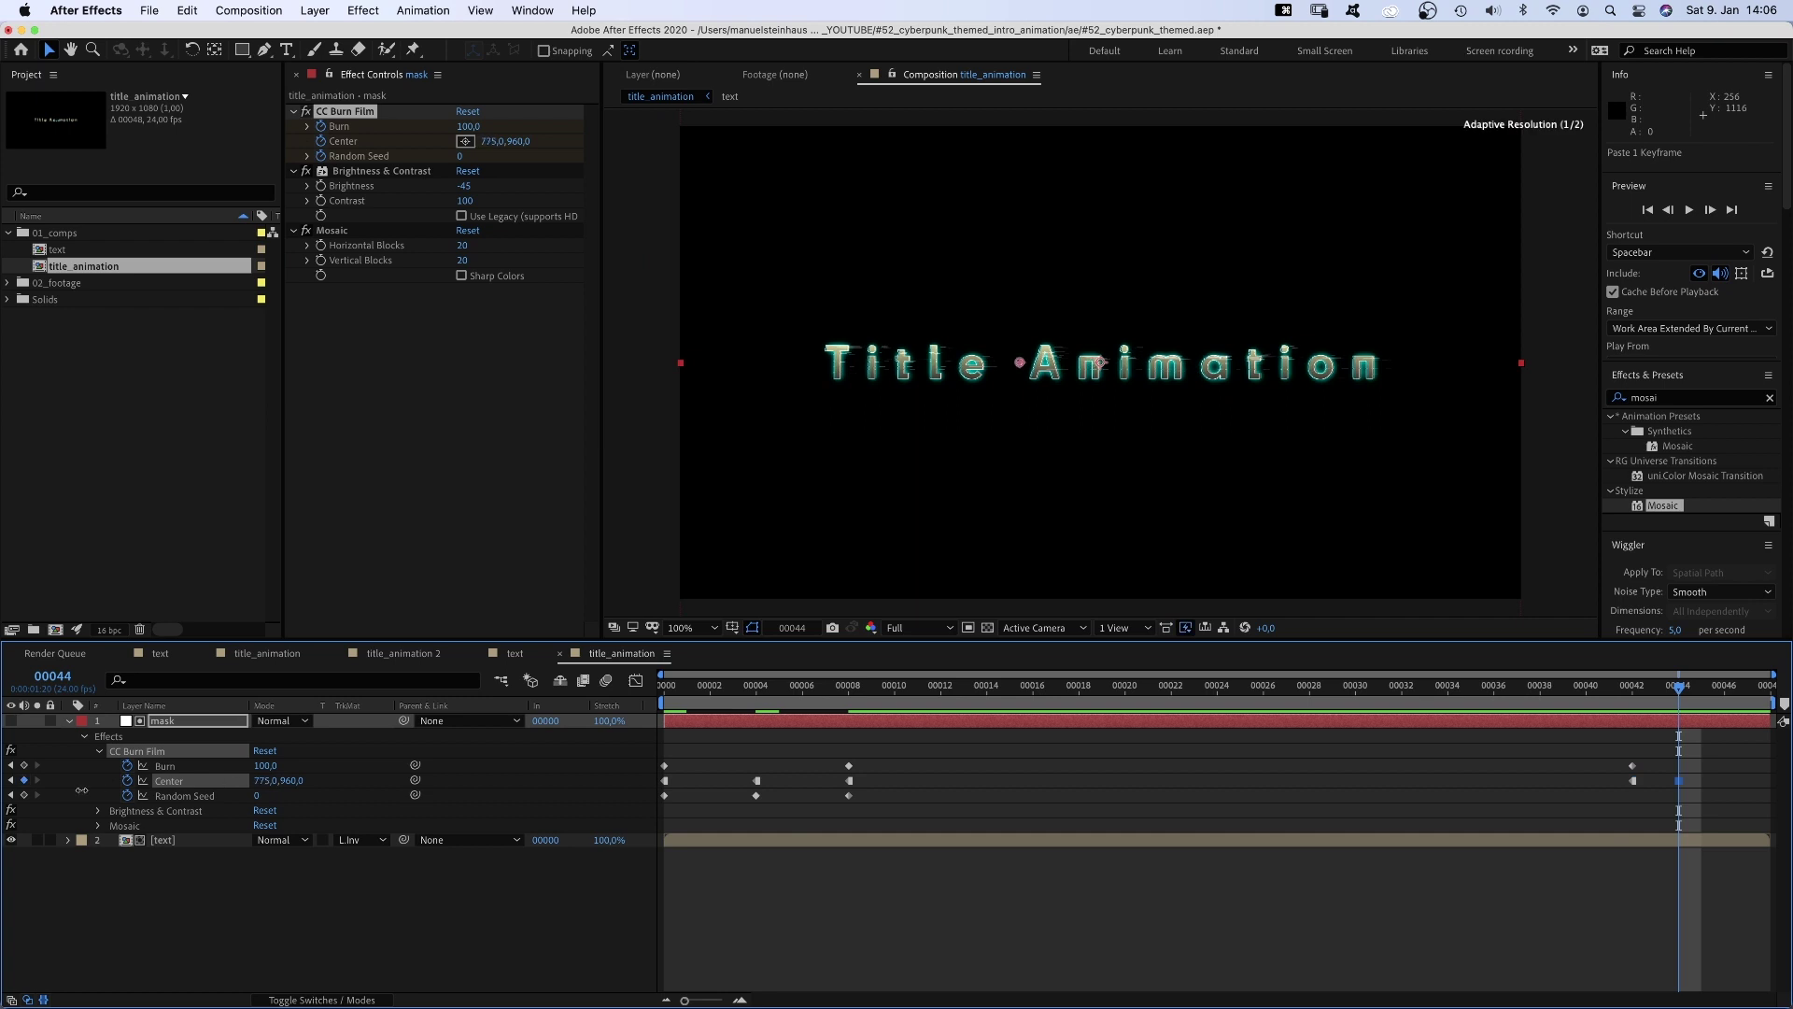
pyautogui.moveTo(261, 789); pyautogui.dragTo(143, 781)
pyautogui.click(1724, 686)
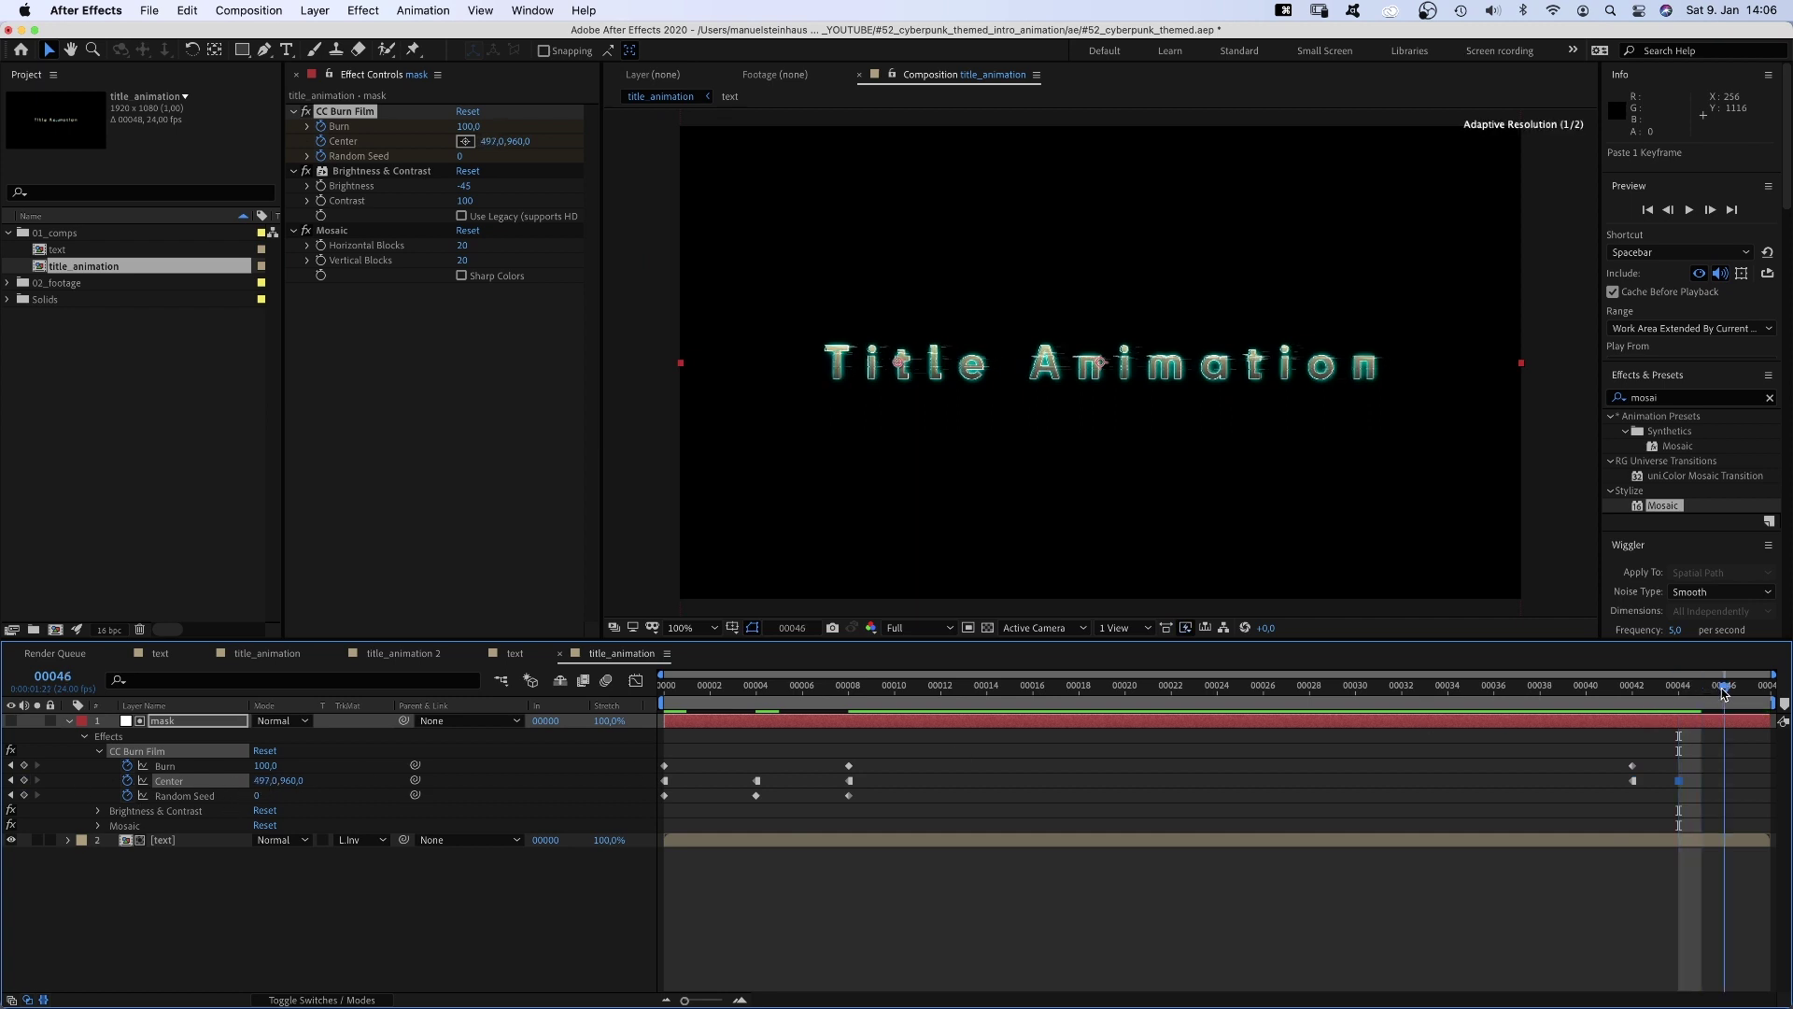
pyautogui.moveTo(269, 783); pyautogui.dragTo(341, 781)
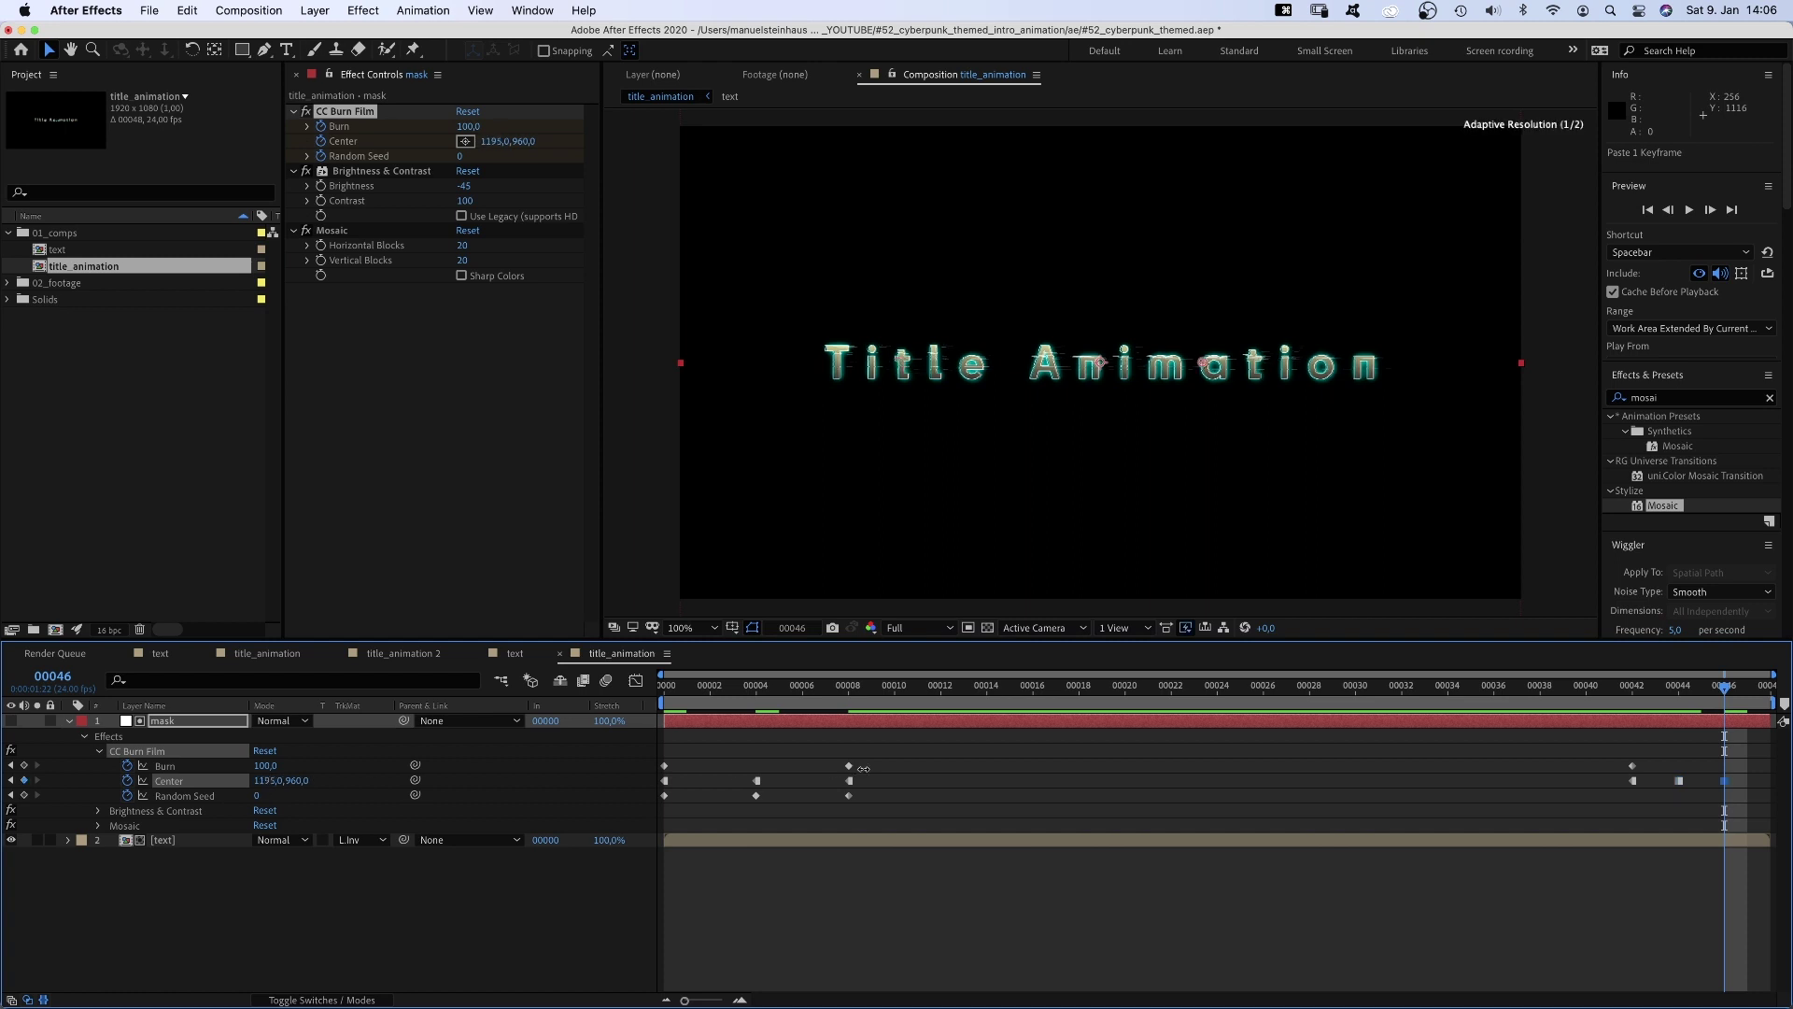
pyautogui.click(1681, 689)
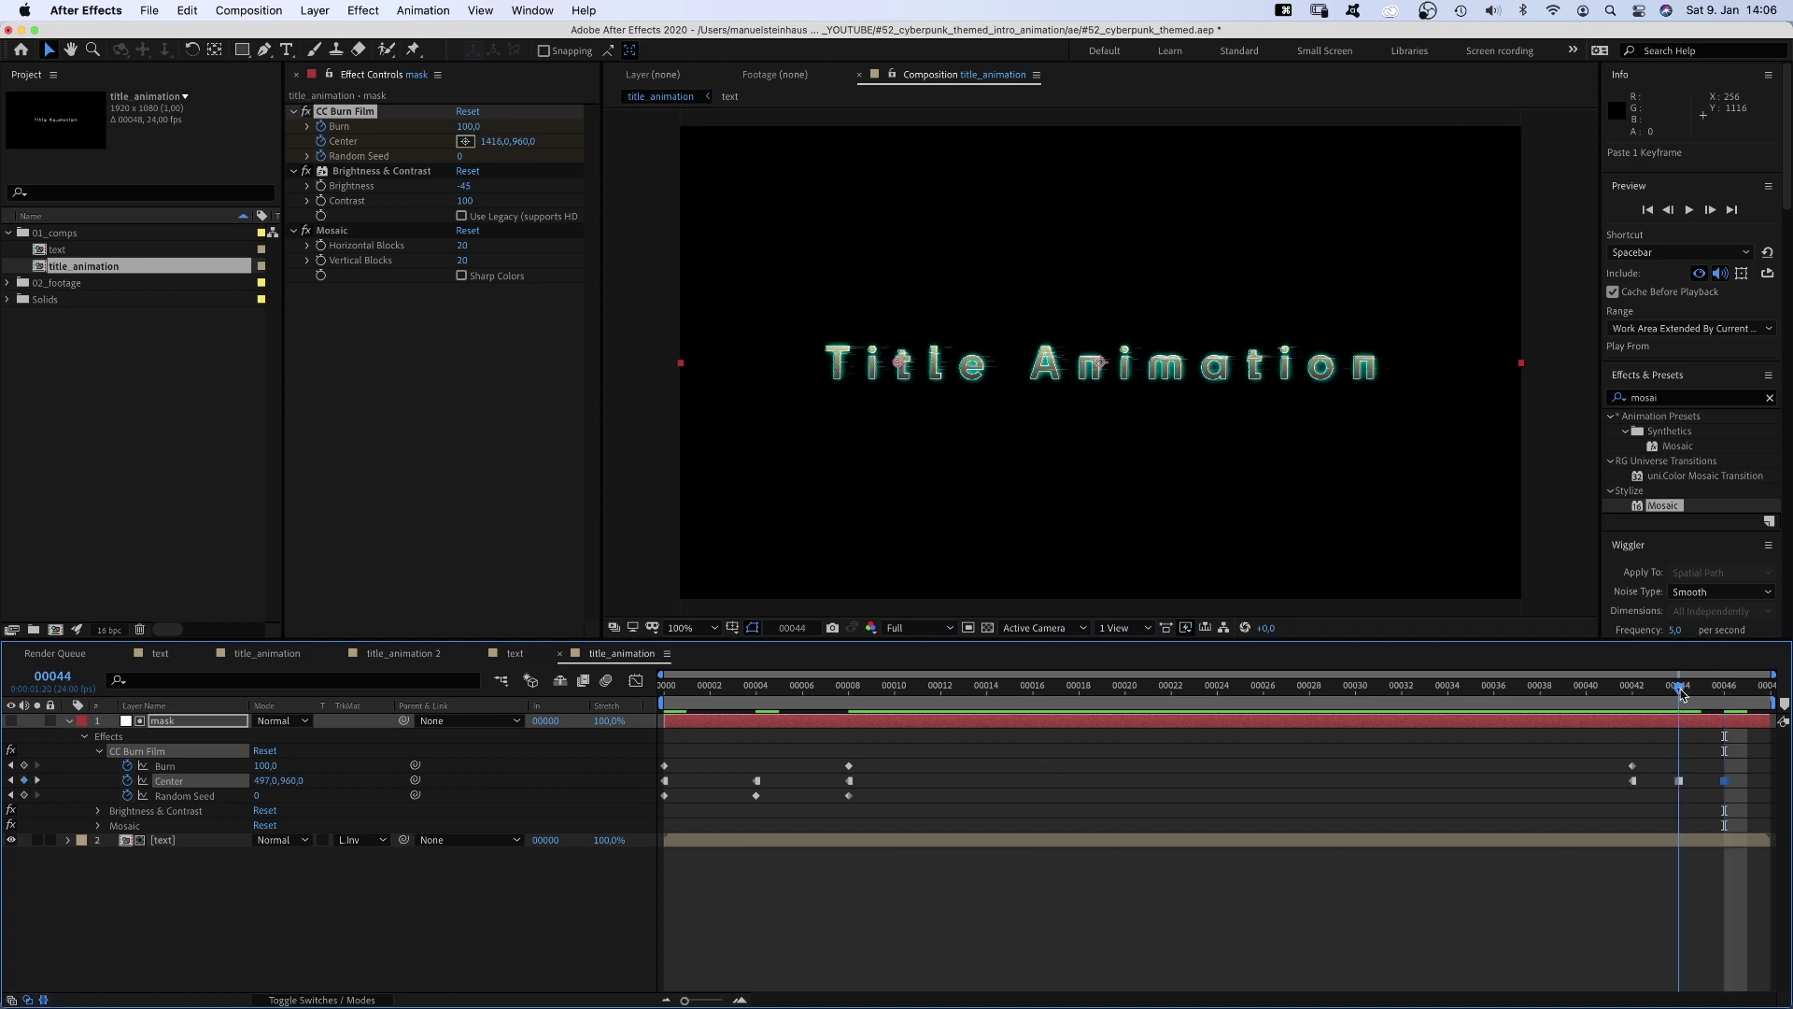
pyautogui.write('15')
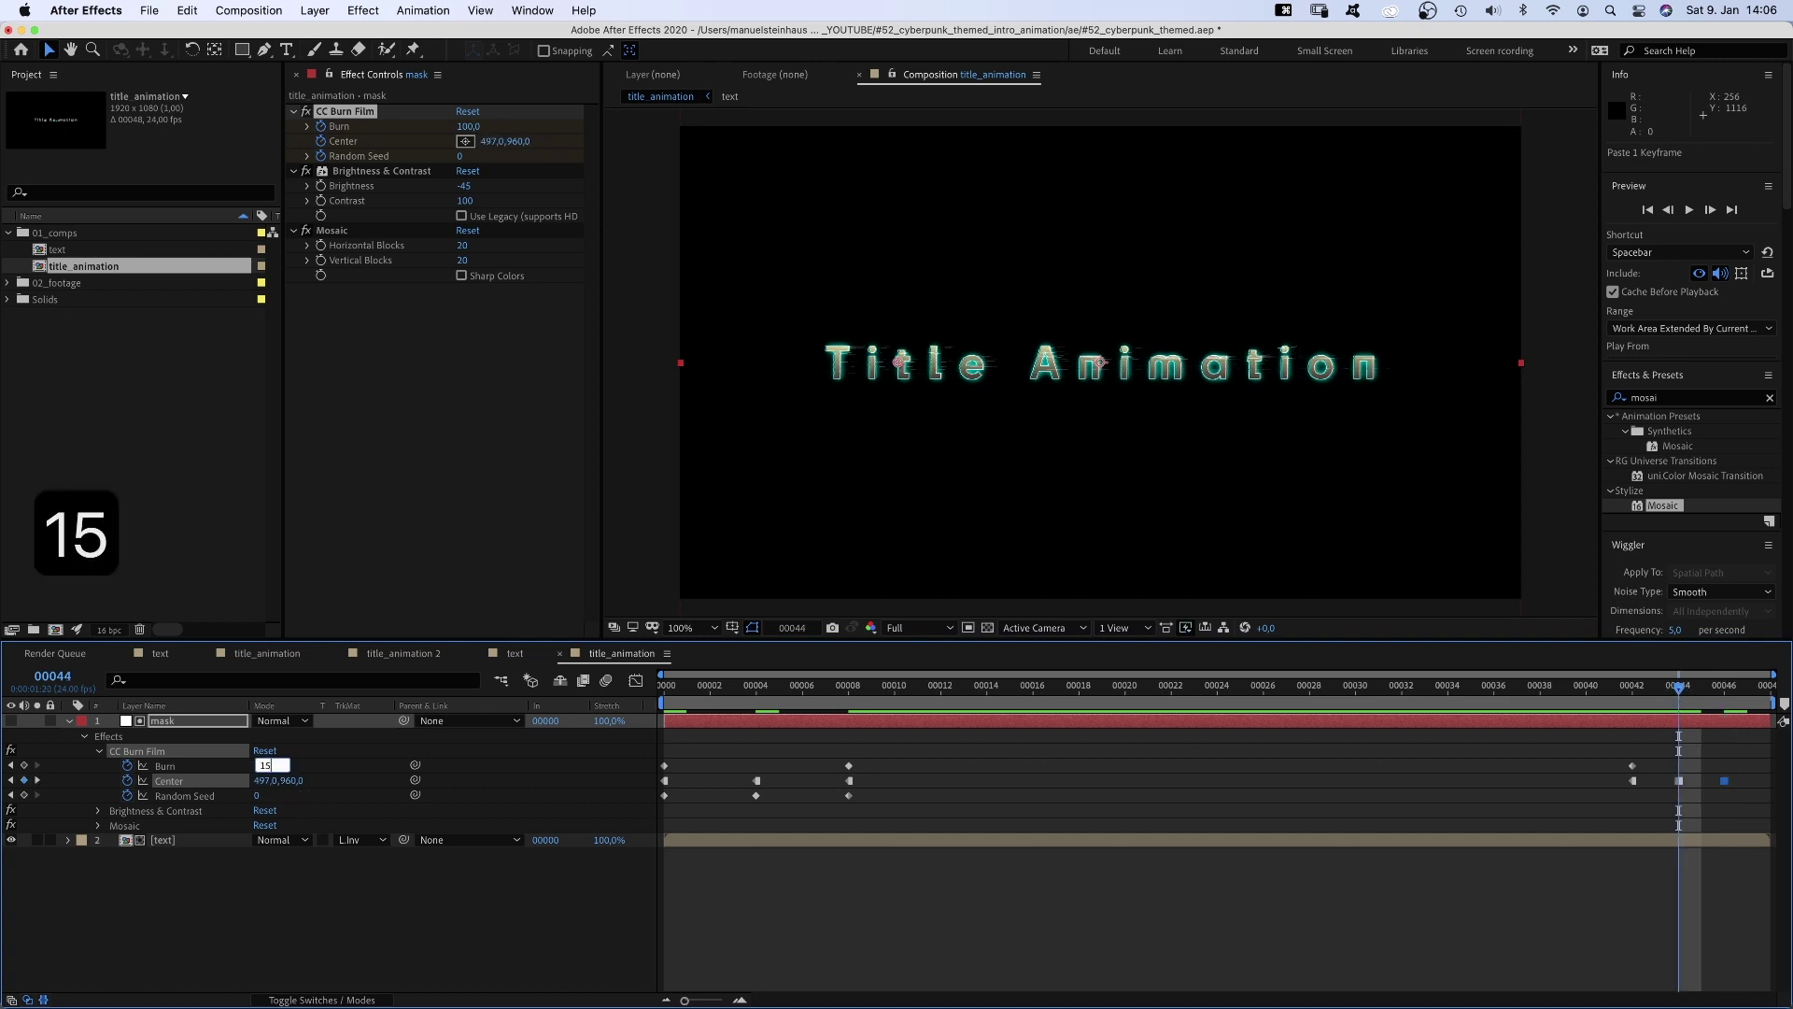
pyautogui.press('Return')
pyautogui.click(1725, 686)
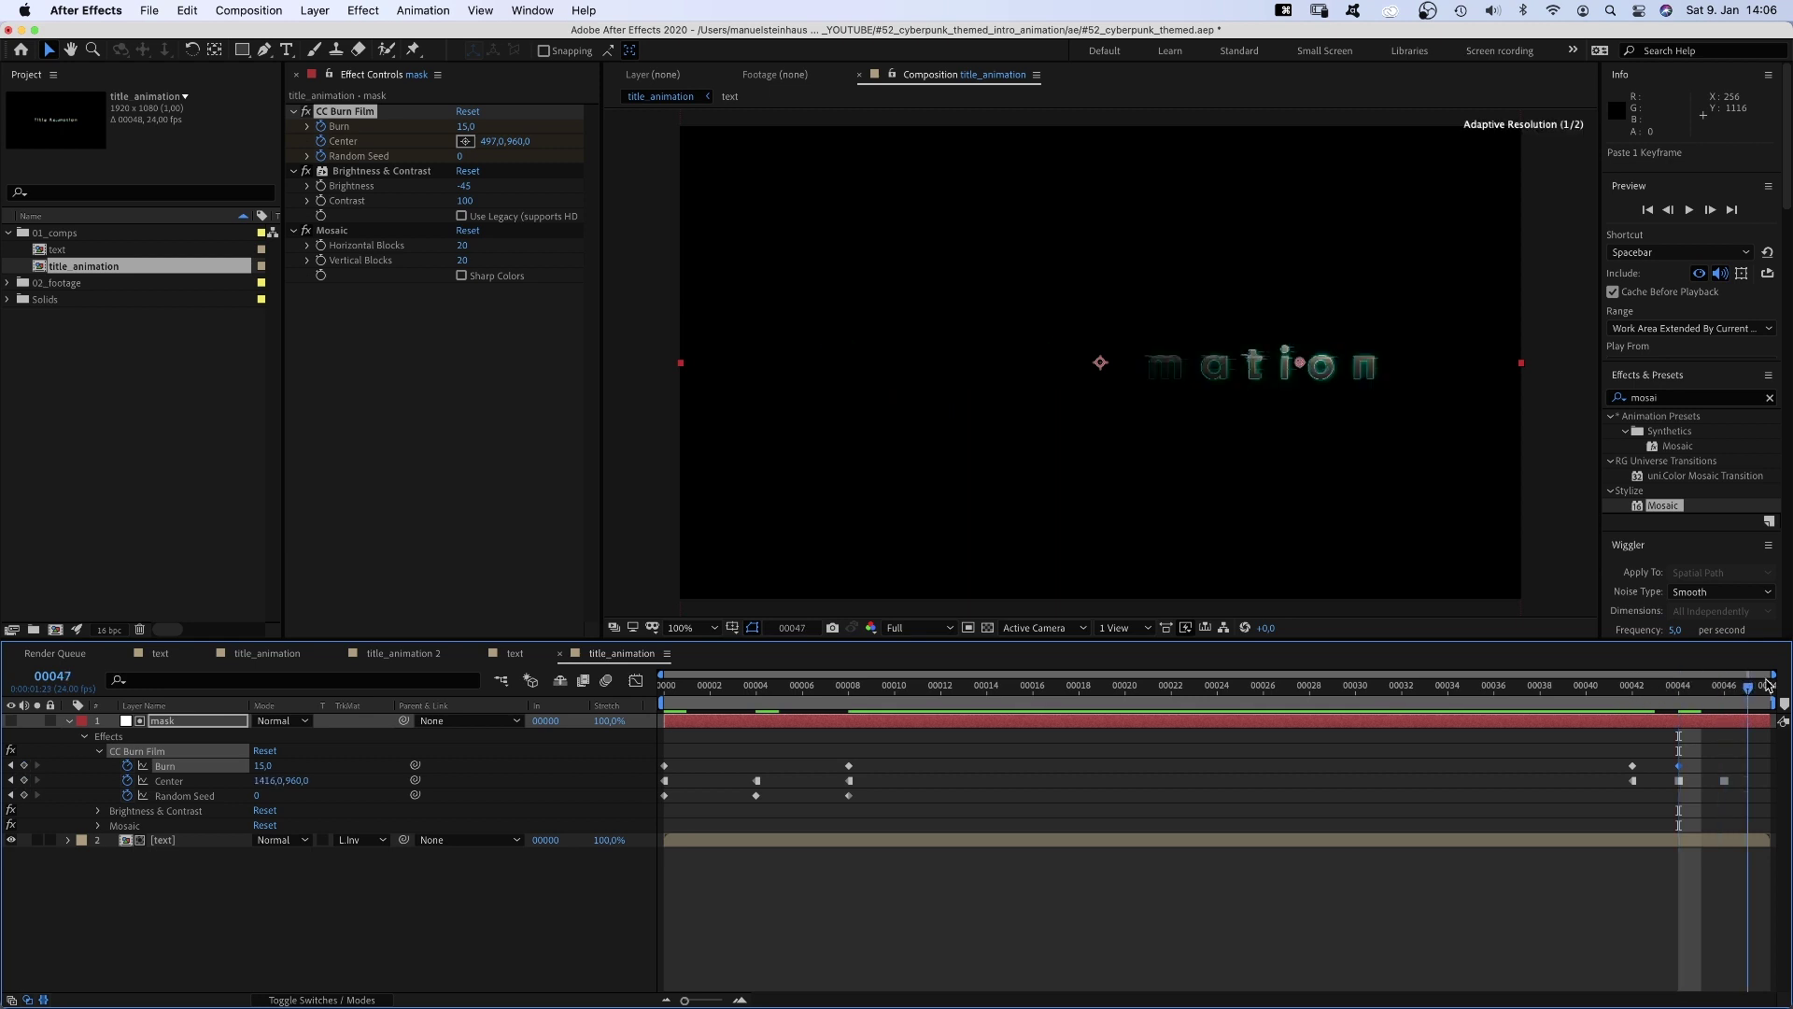
pyautogui.press('KP_0')
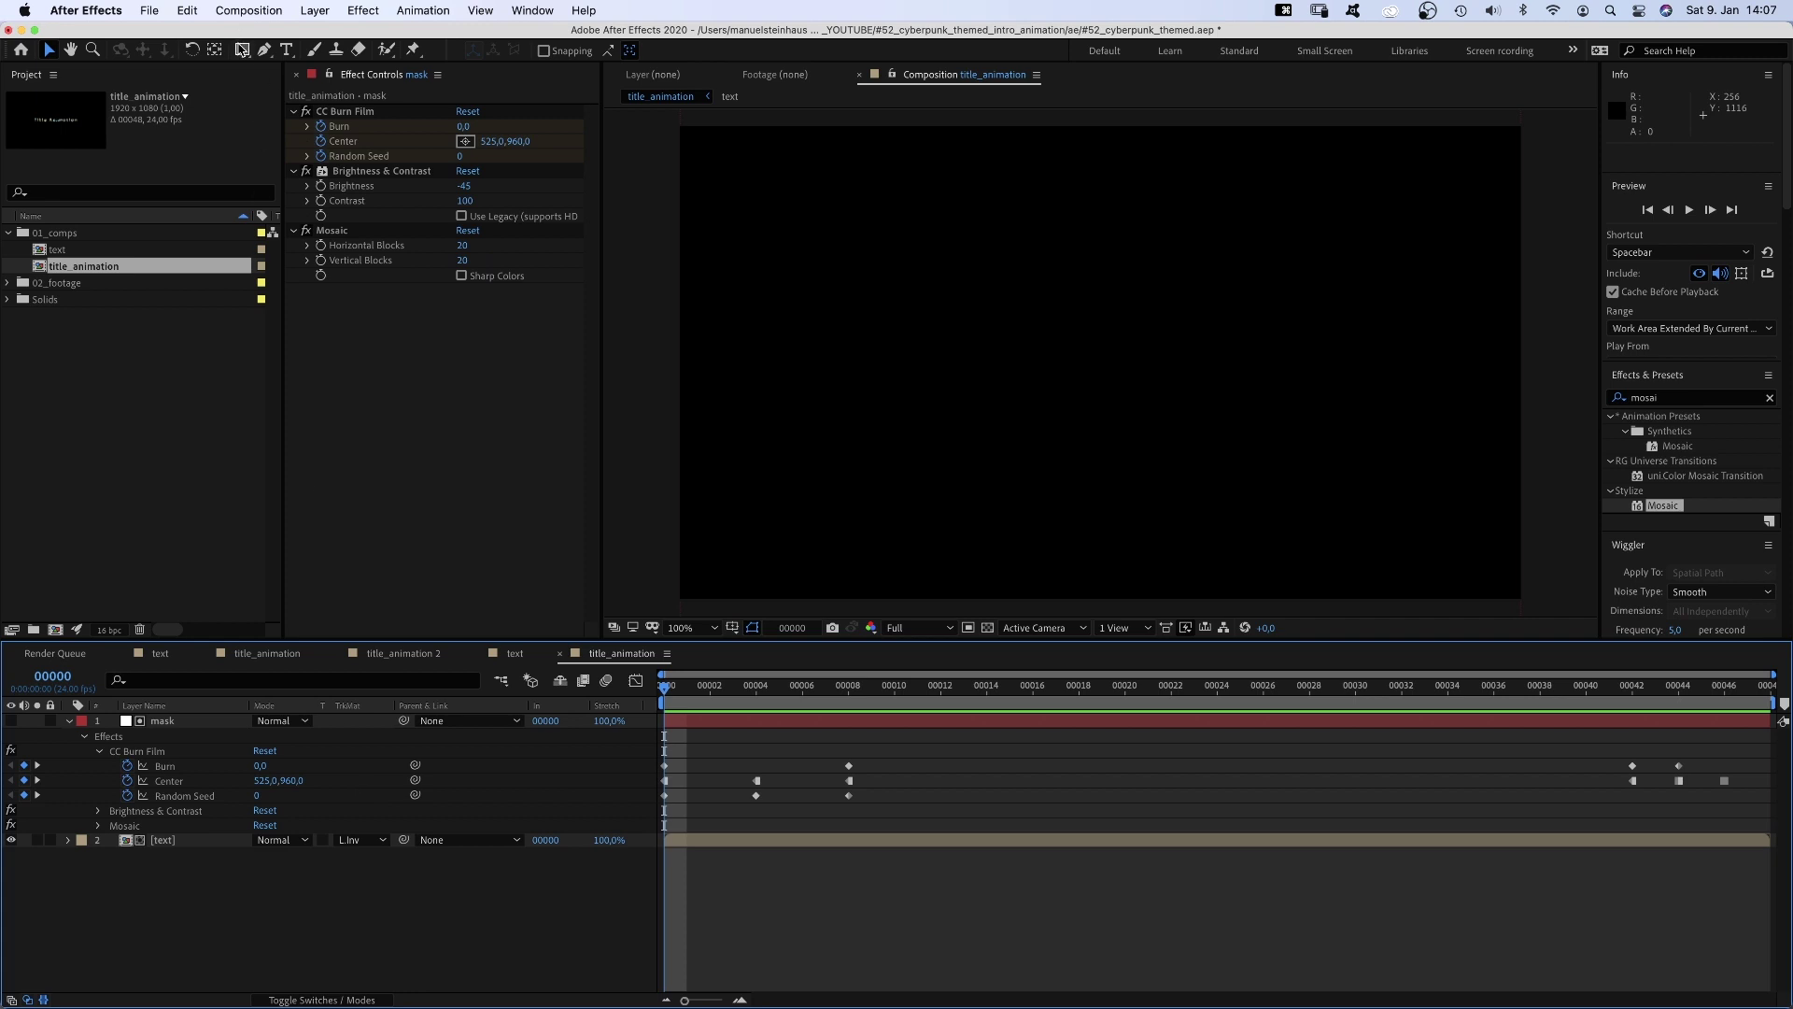
# - Add a comp-sized rectangle shape layer and name it square
pyautogui.doubleClick(242, 50)
pyautogui.click(224, 723)
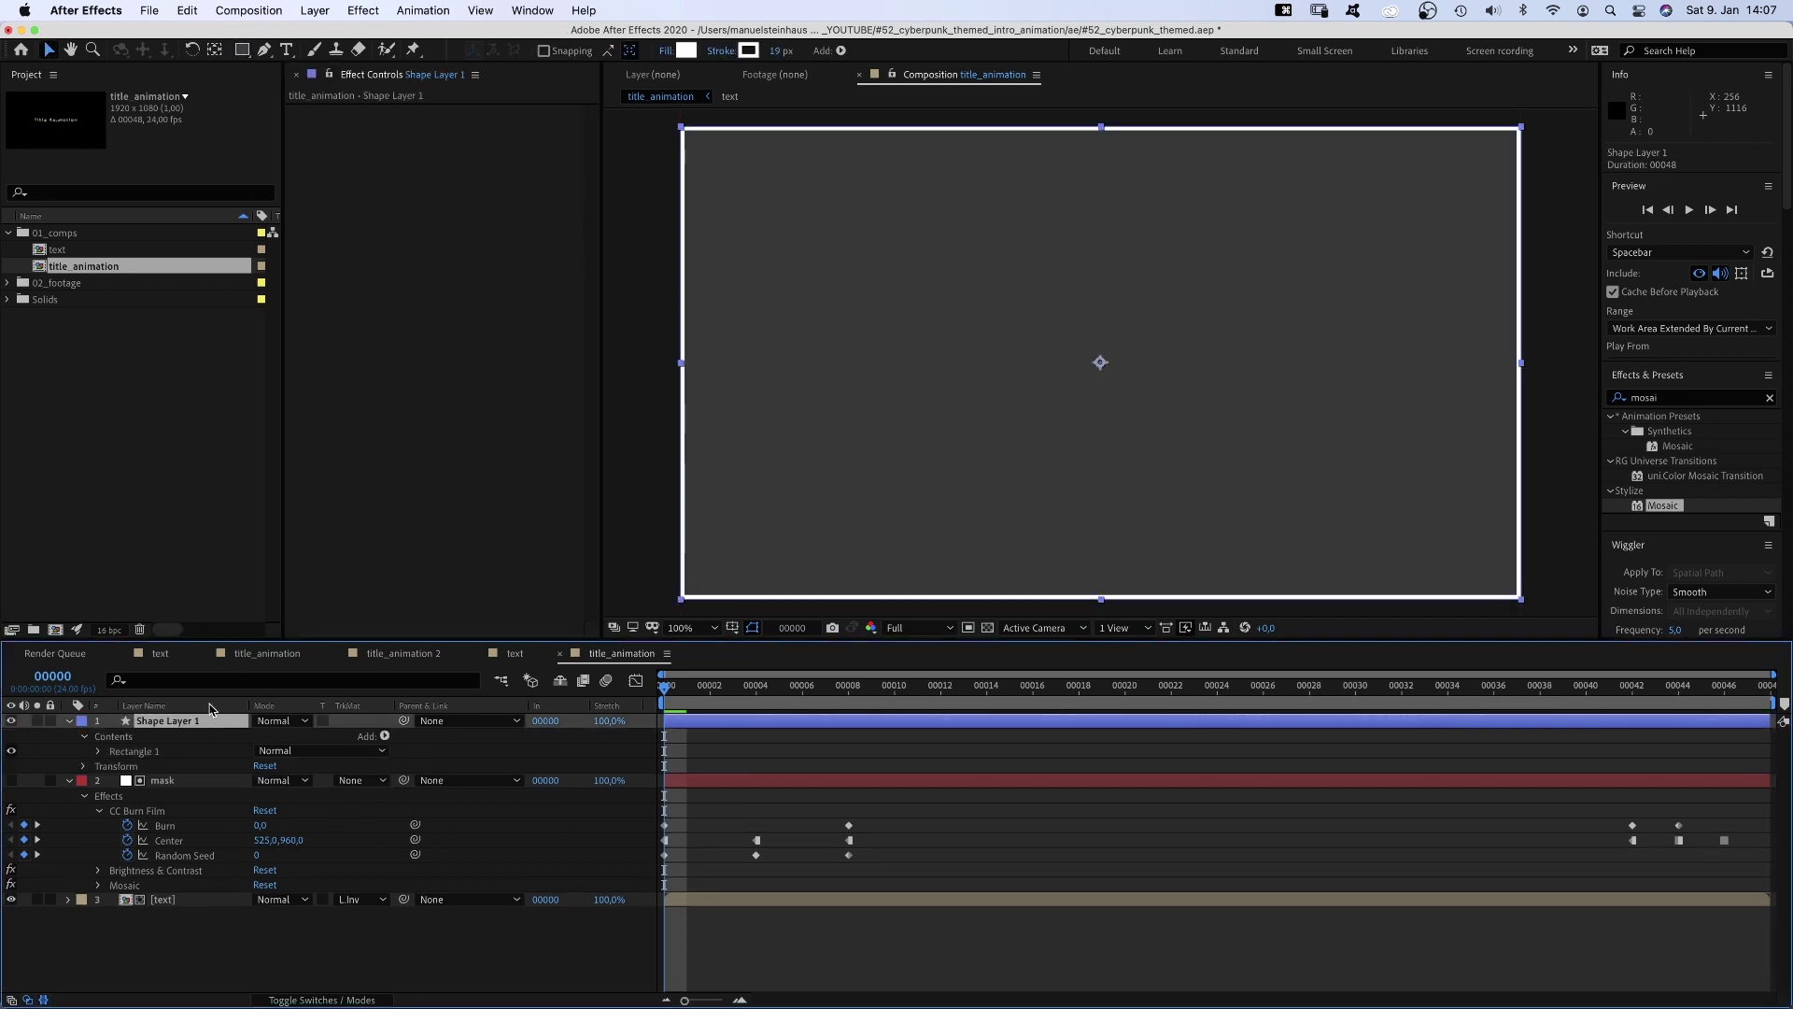
pyautogui.press('Return')
pyautogui.write('square')
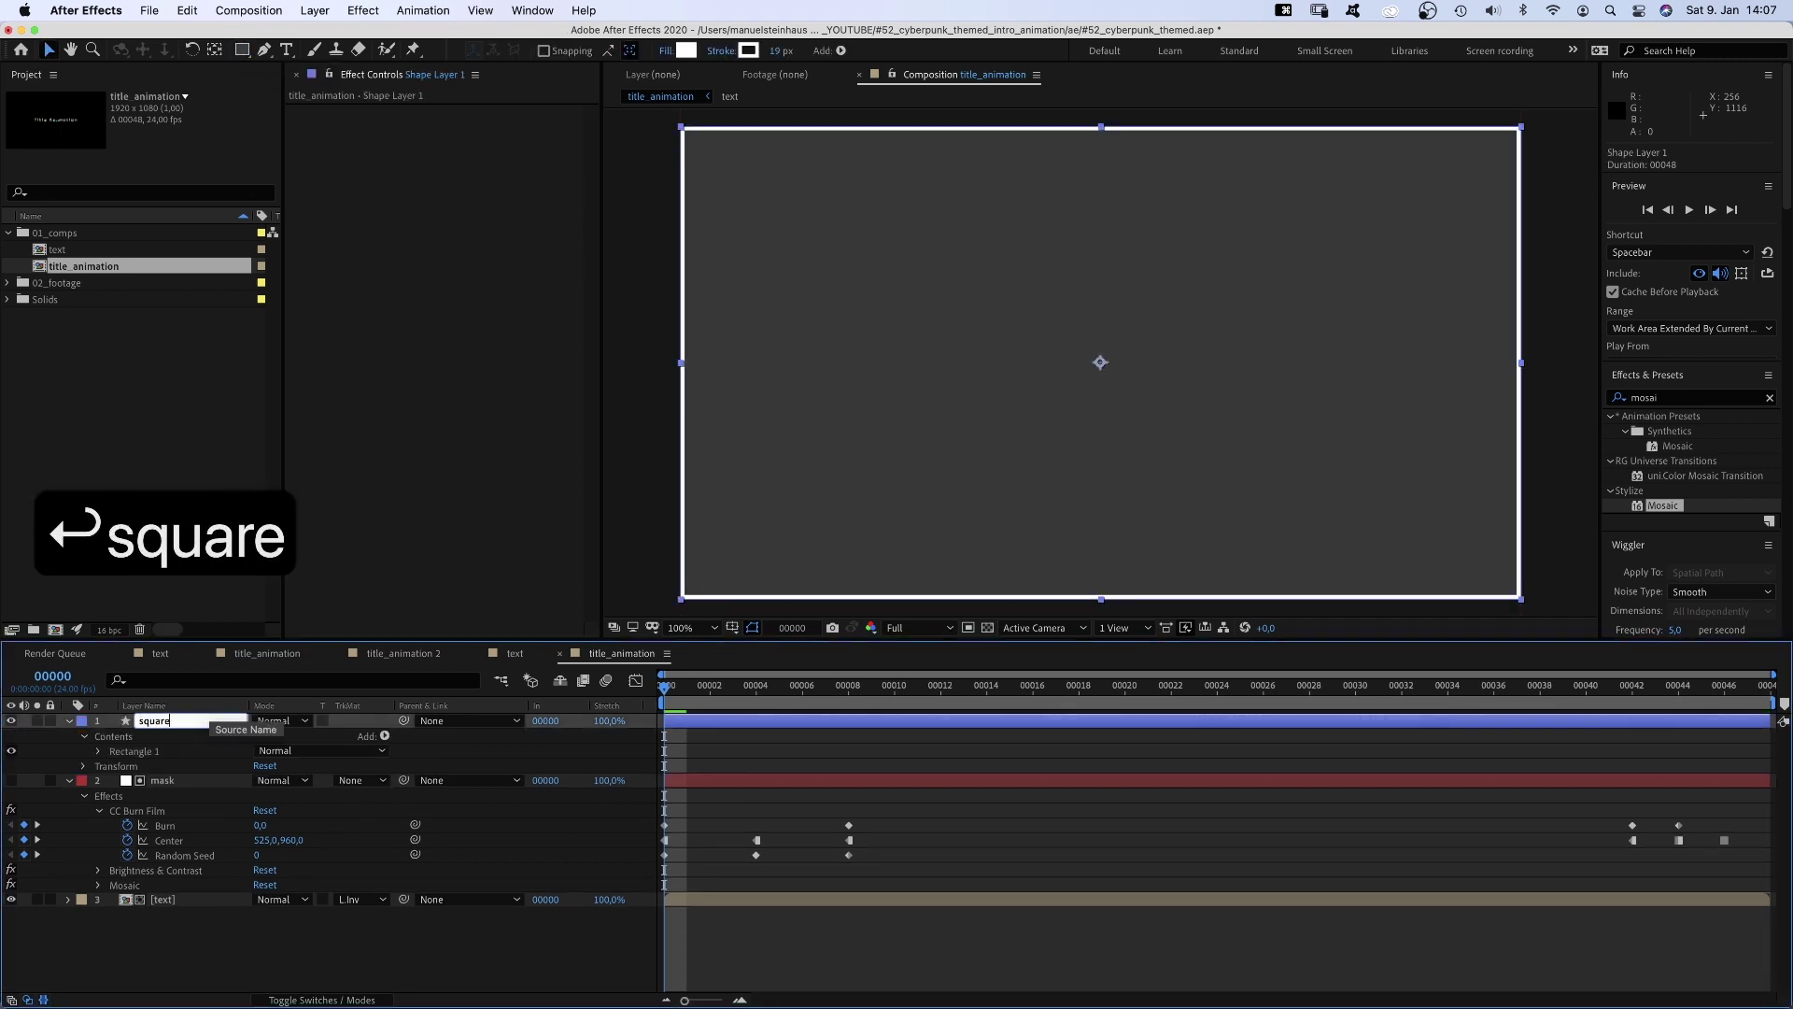
pyautogui.press('Return')
# - Remove the rectangle's fill and give it a 2 px cyan 00FFFF stroke
pyautogui.click(665, 51)
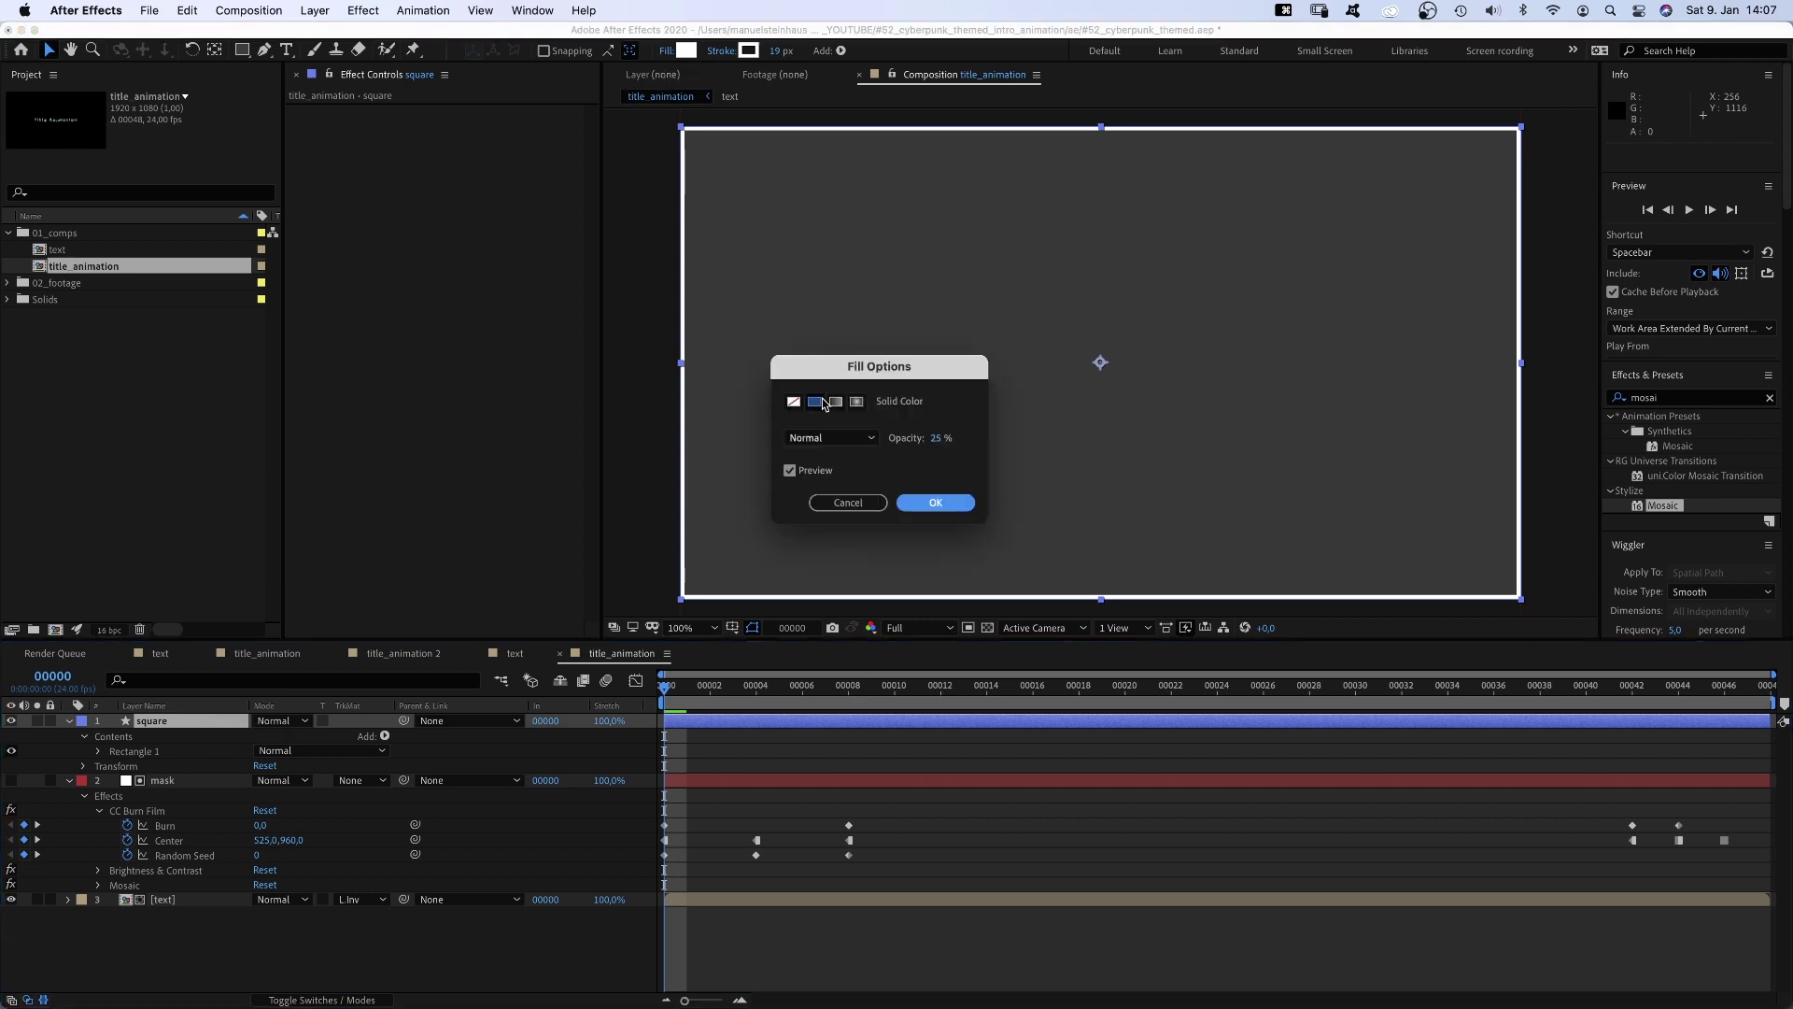
pyautogui.click(793, 401)
pyautogui.click(936, 504)
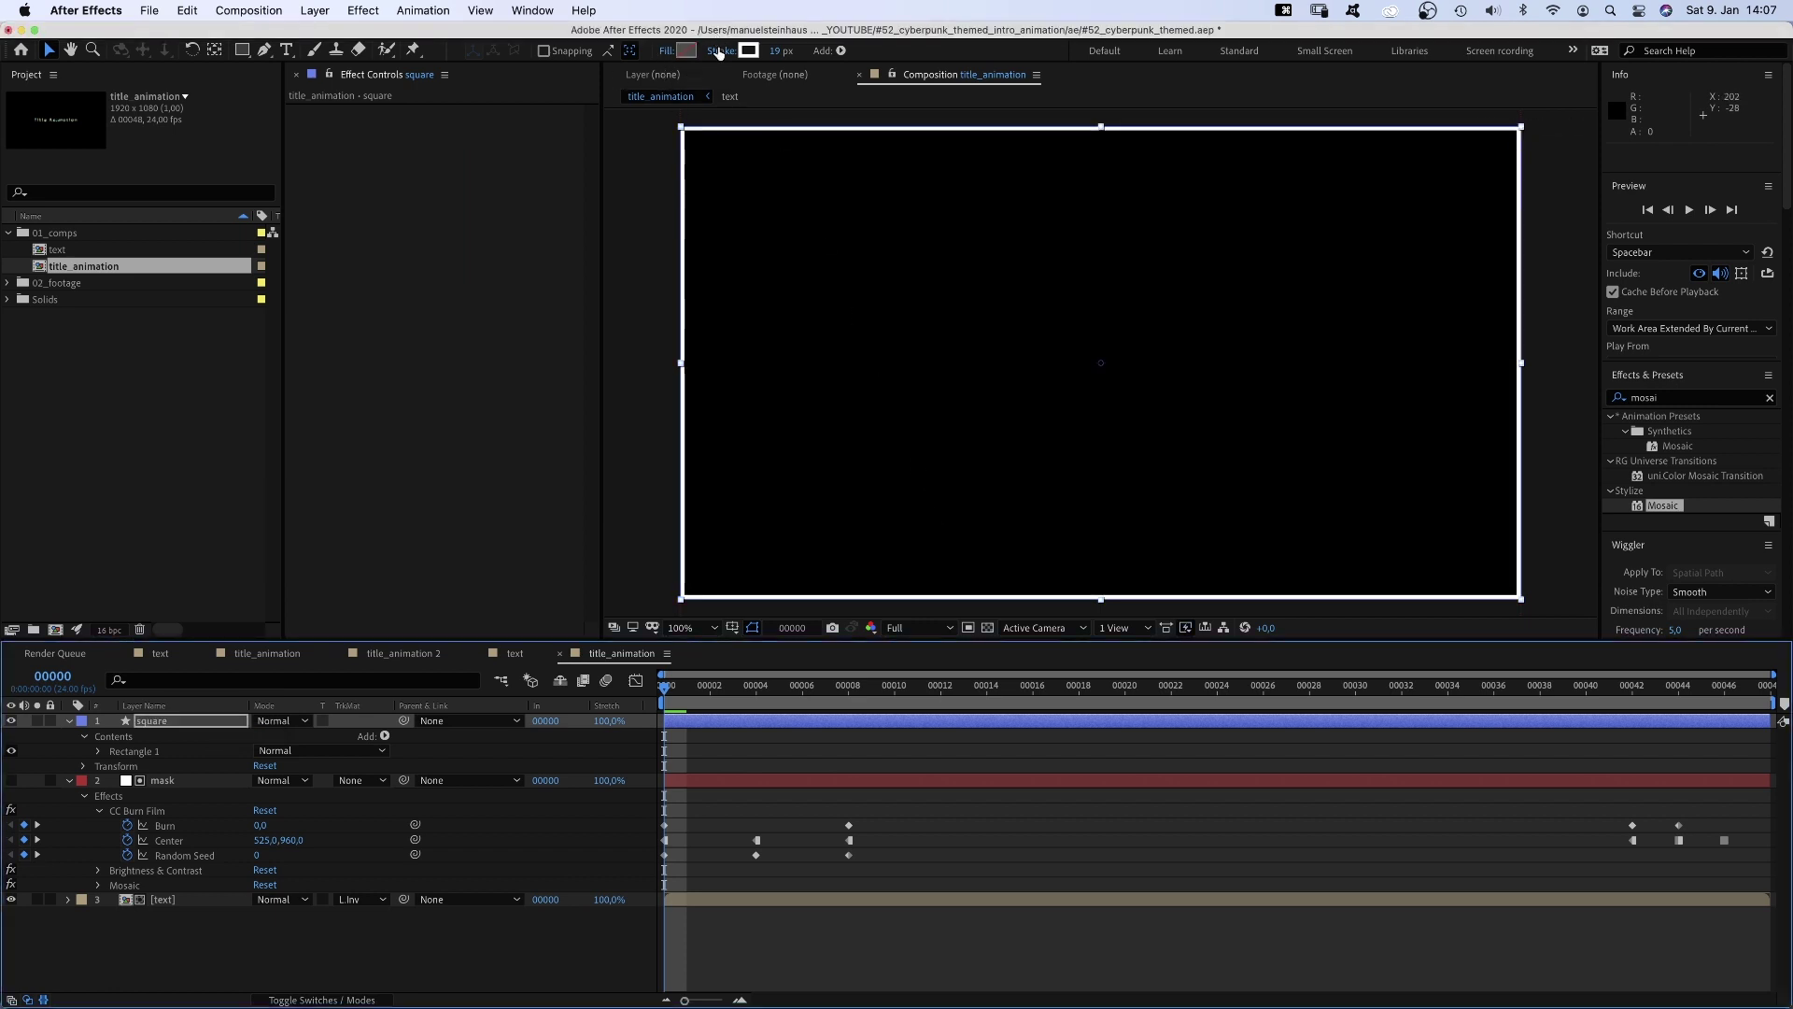
pyautogui.click(748, 51)
pyautogui.moveTo(535, 474); pyautogui.dragTo(540, 661)
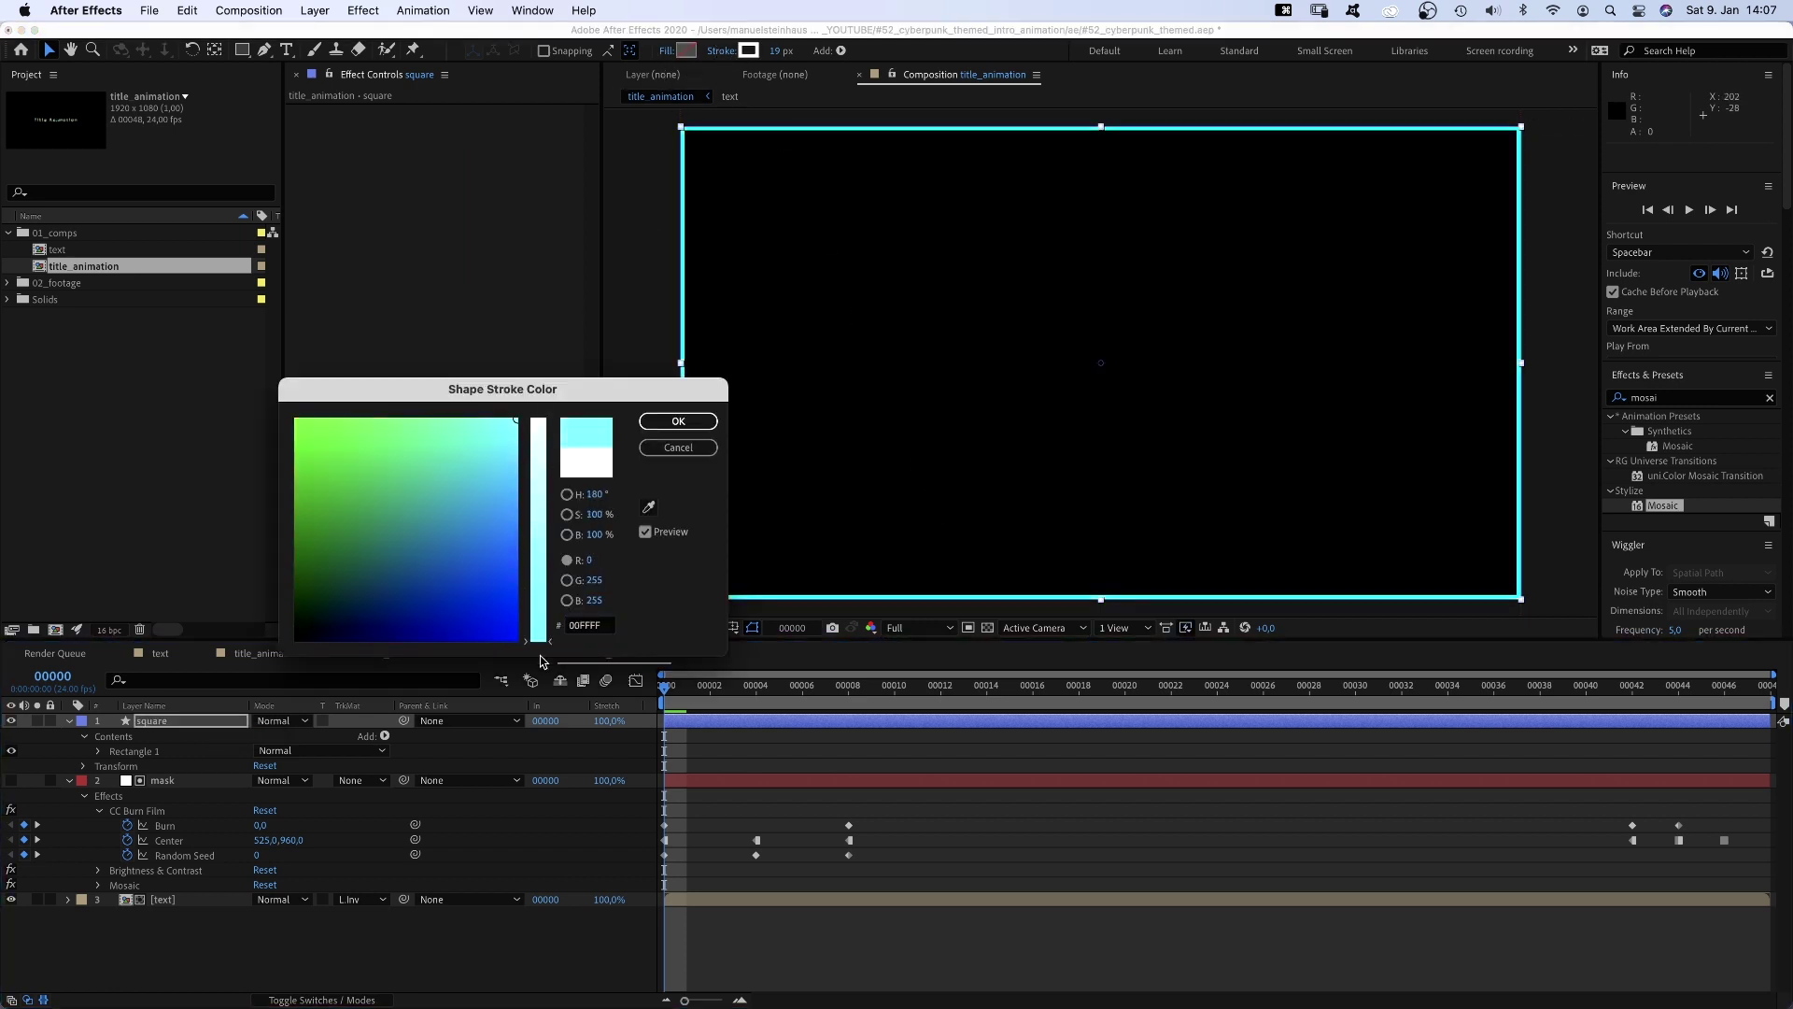
pyautogui.click(679, 422)
pyautogui.click(772, 53)
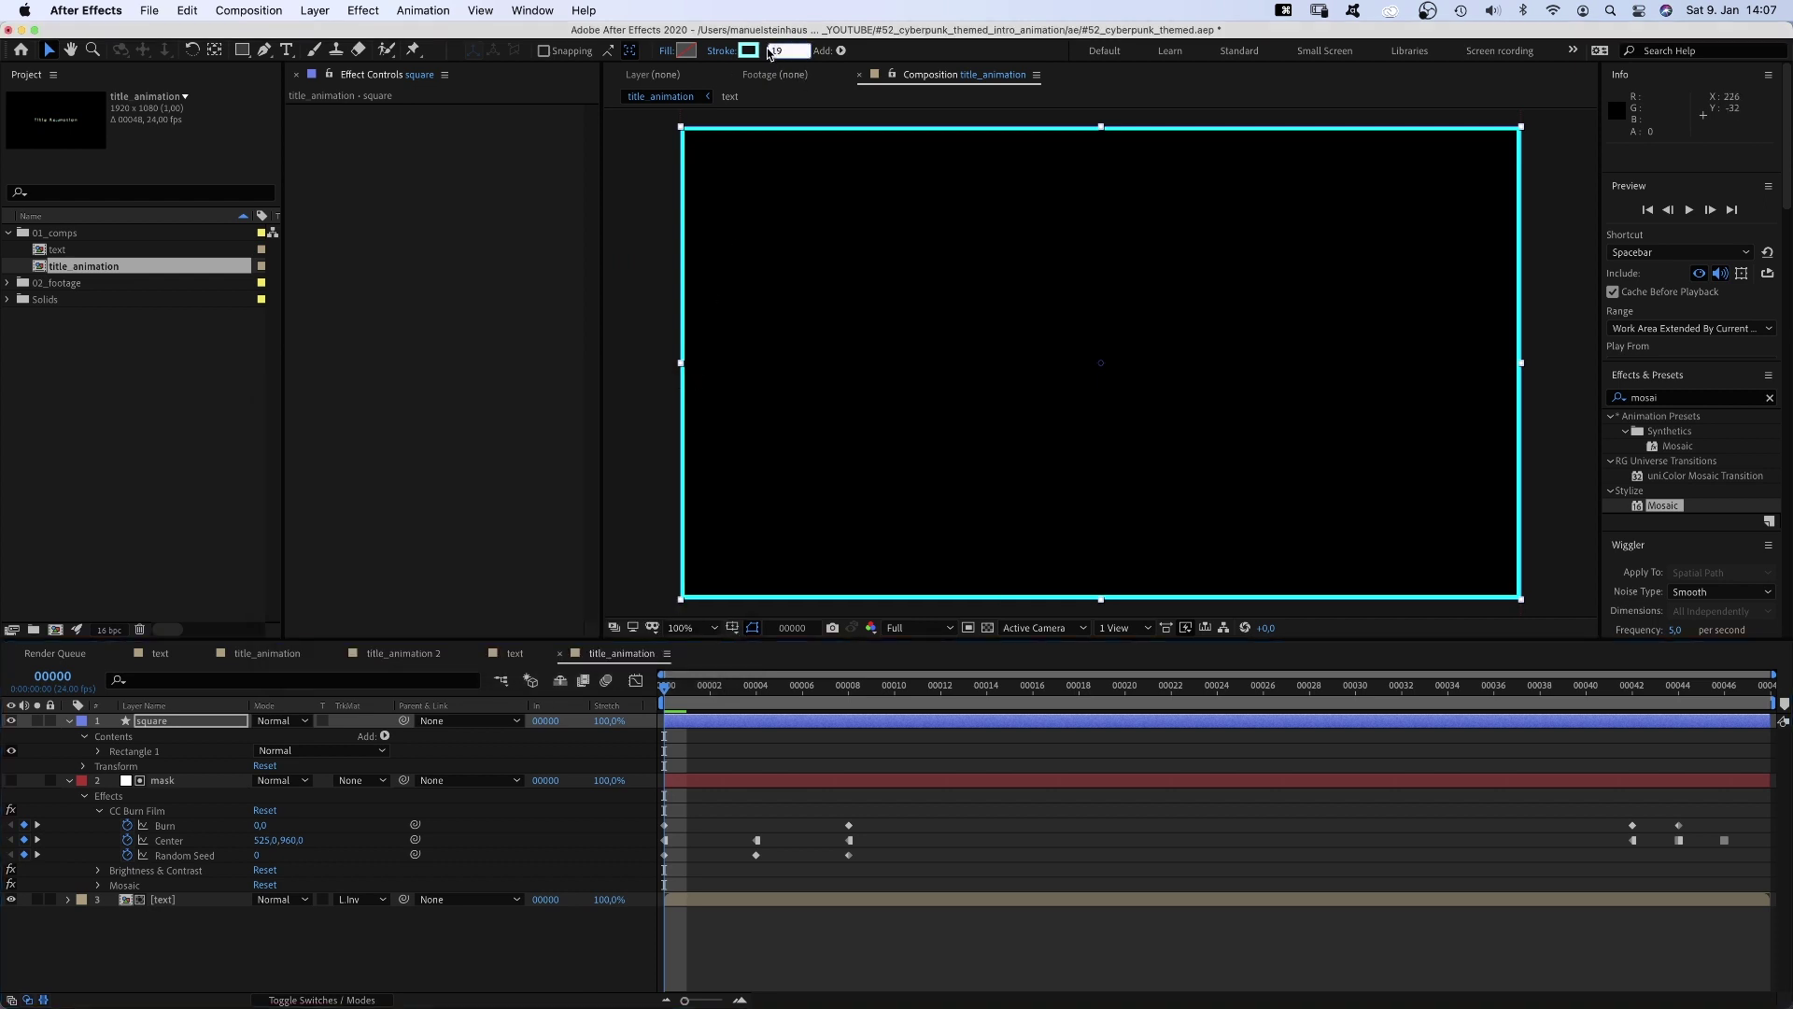
pyautogui.write('2')
pyautogui.press('Return')
# - Size the rectangle 500×500, then shrink it to 100×100 at frame 2
pyautogui.click(99, 751)
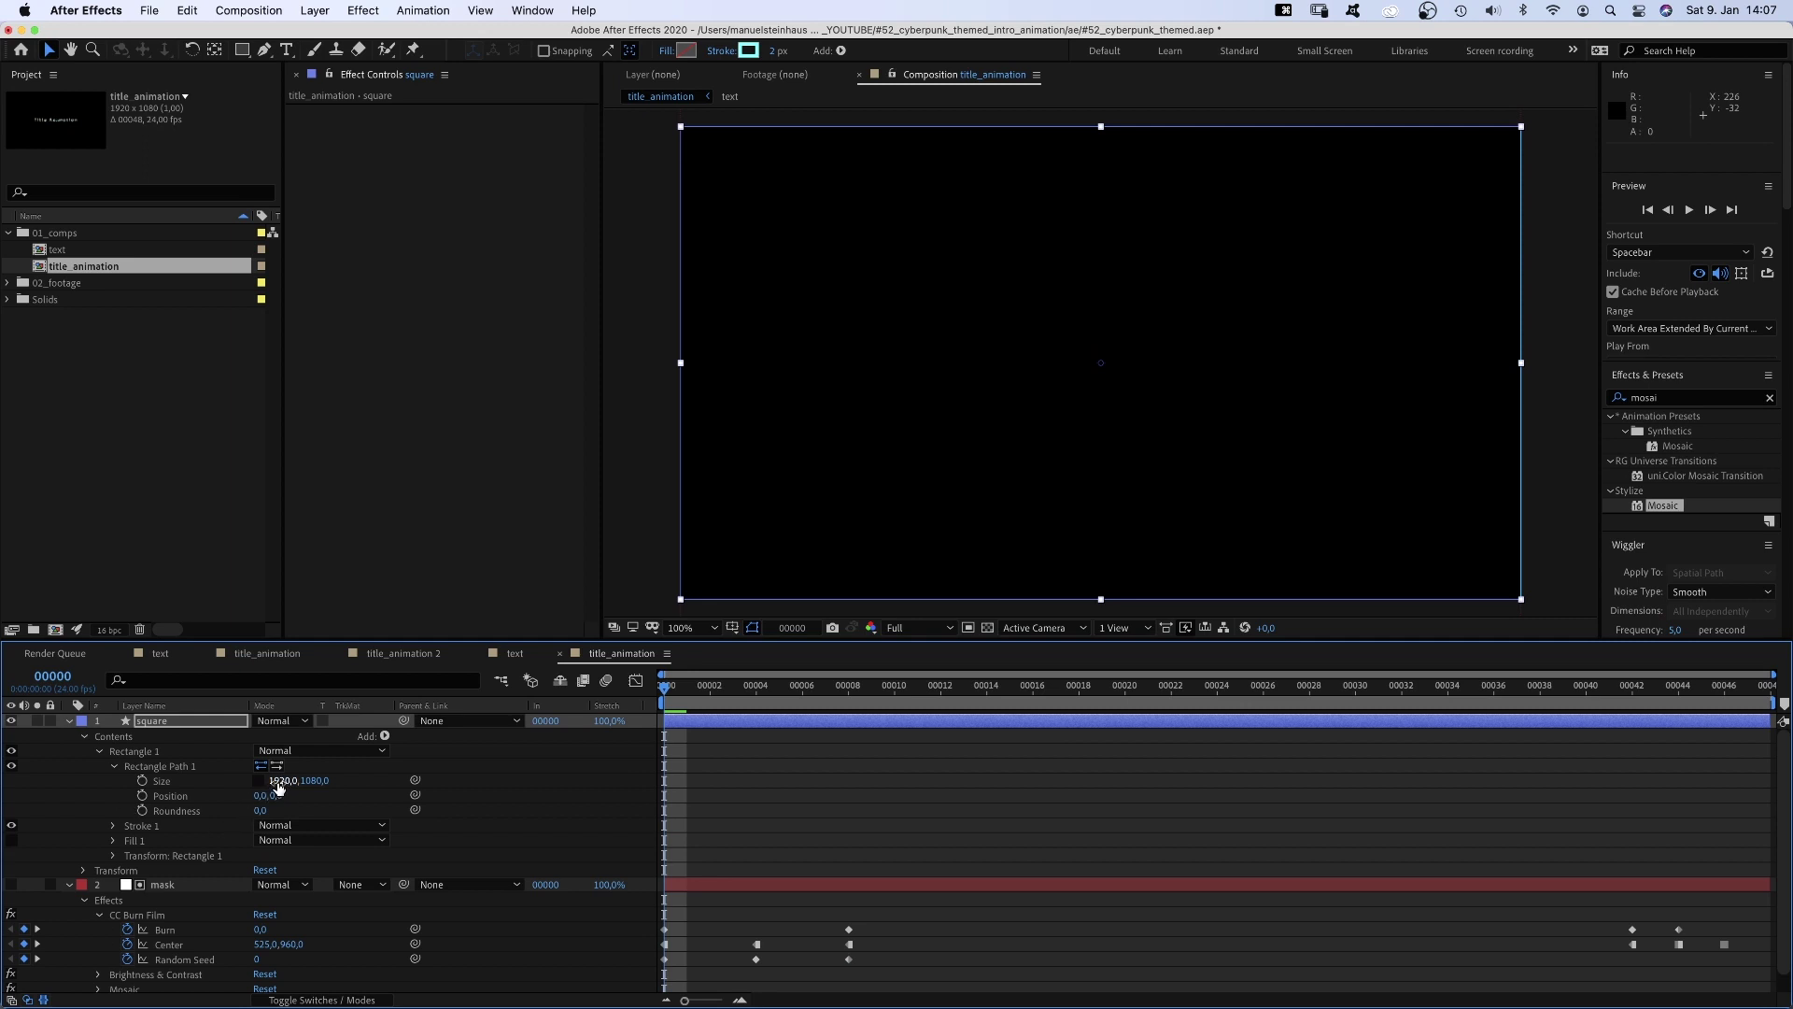
pyautogui.click(278, 781)
pyautogui.write('500')
pyautogui.press('Tab')
pyautogui.write('500')
pyautogui.press('Return')
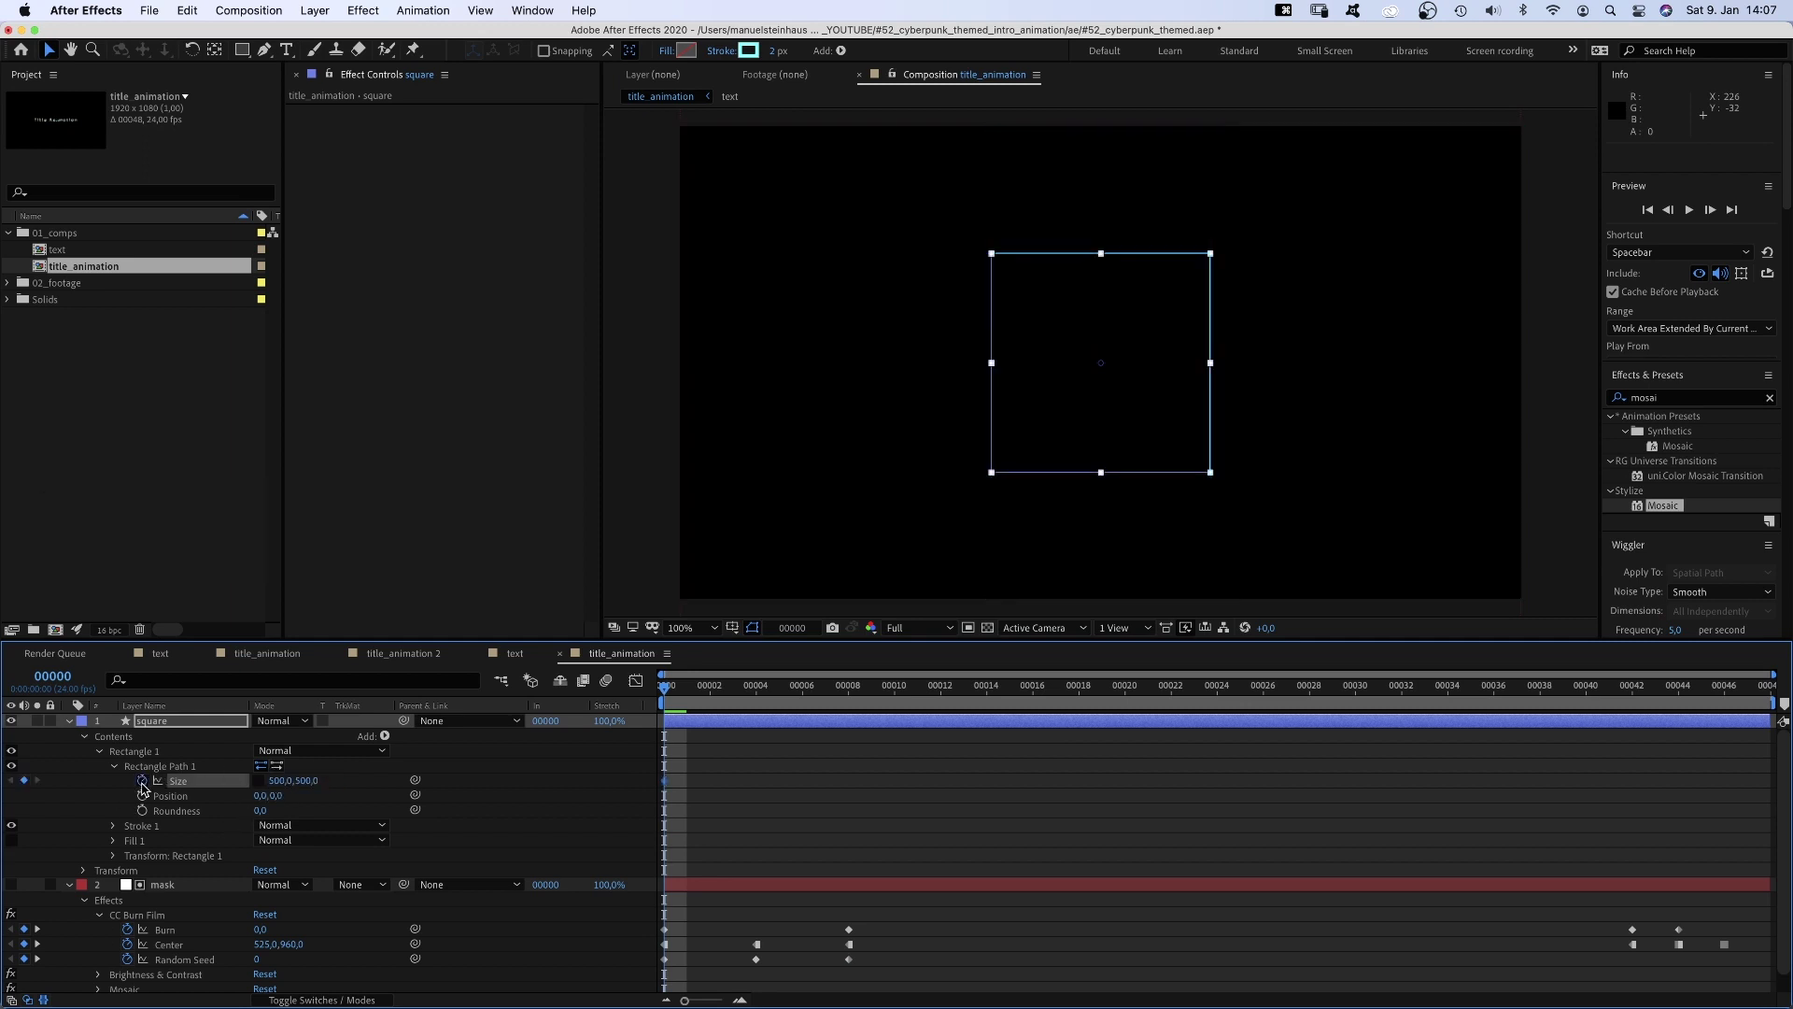
pyautogui.moveTo(682, 679); pyautogui.dragTo(710, 679)
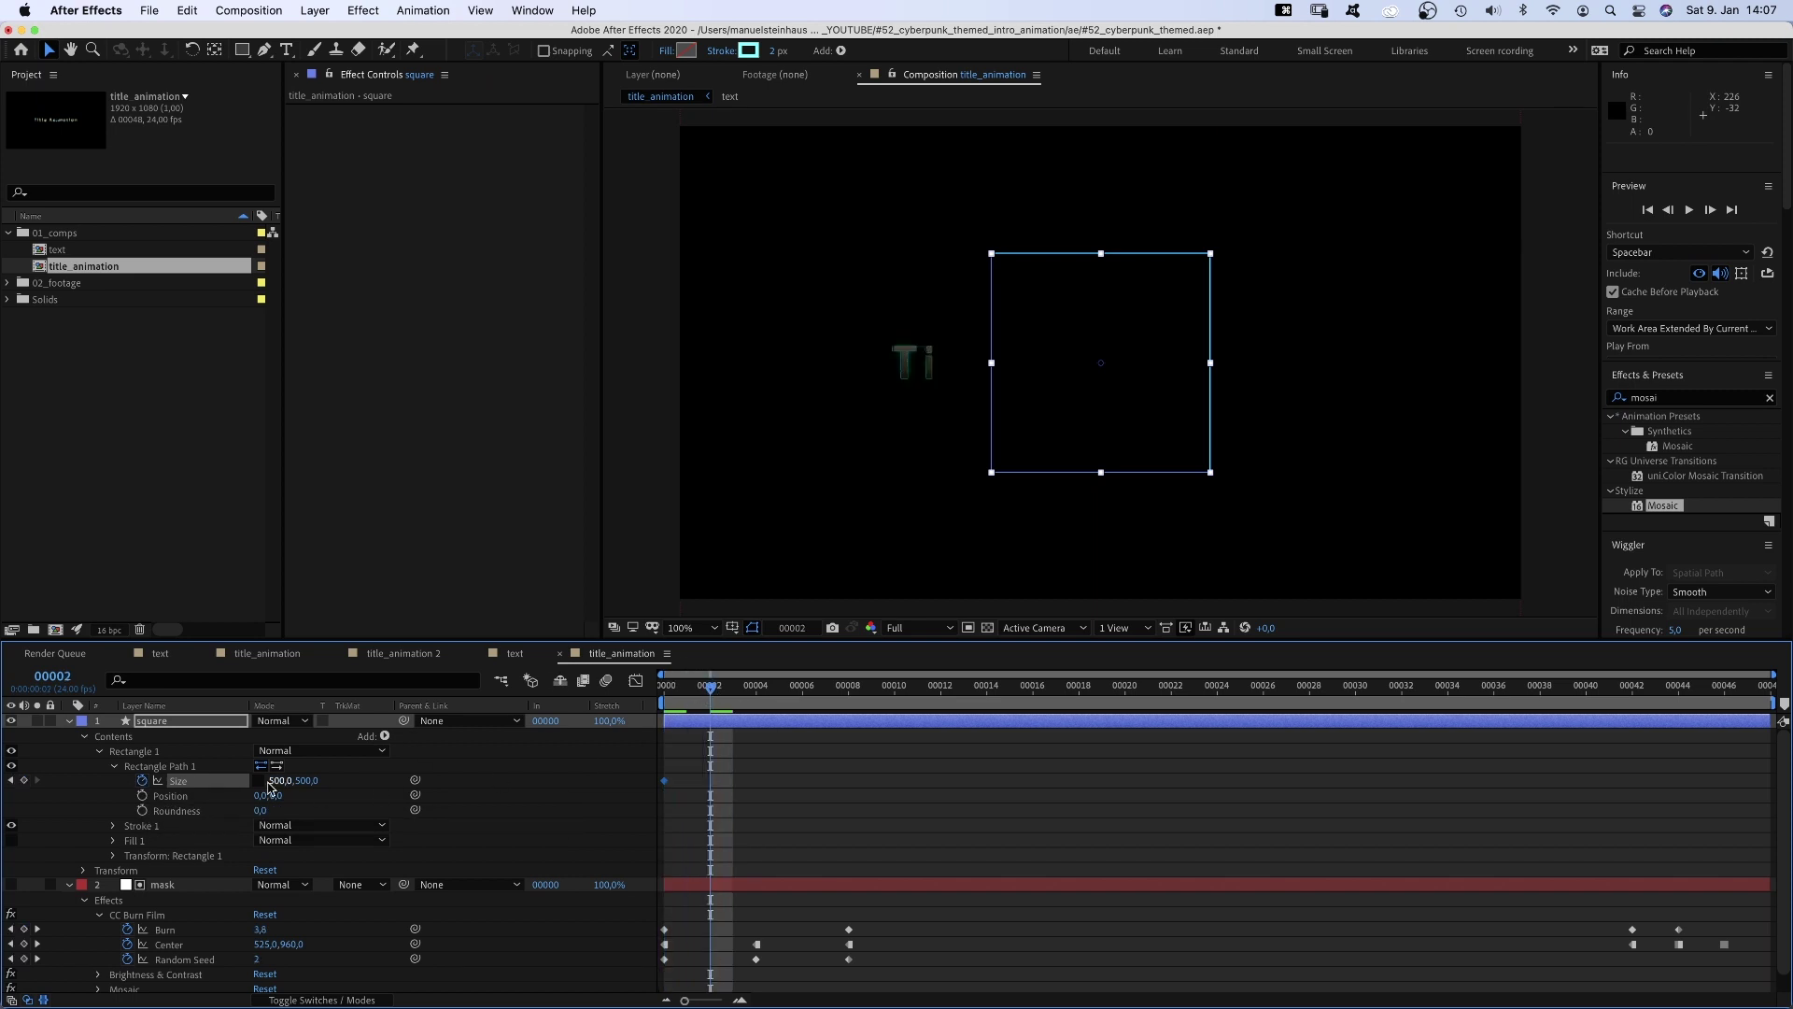
pyautogui.write('100')
pyautogui.press('Tab')
pyautogui.write('100')
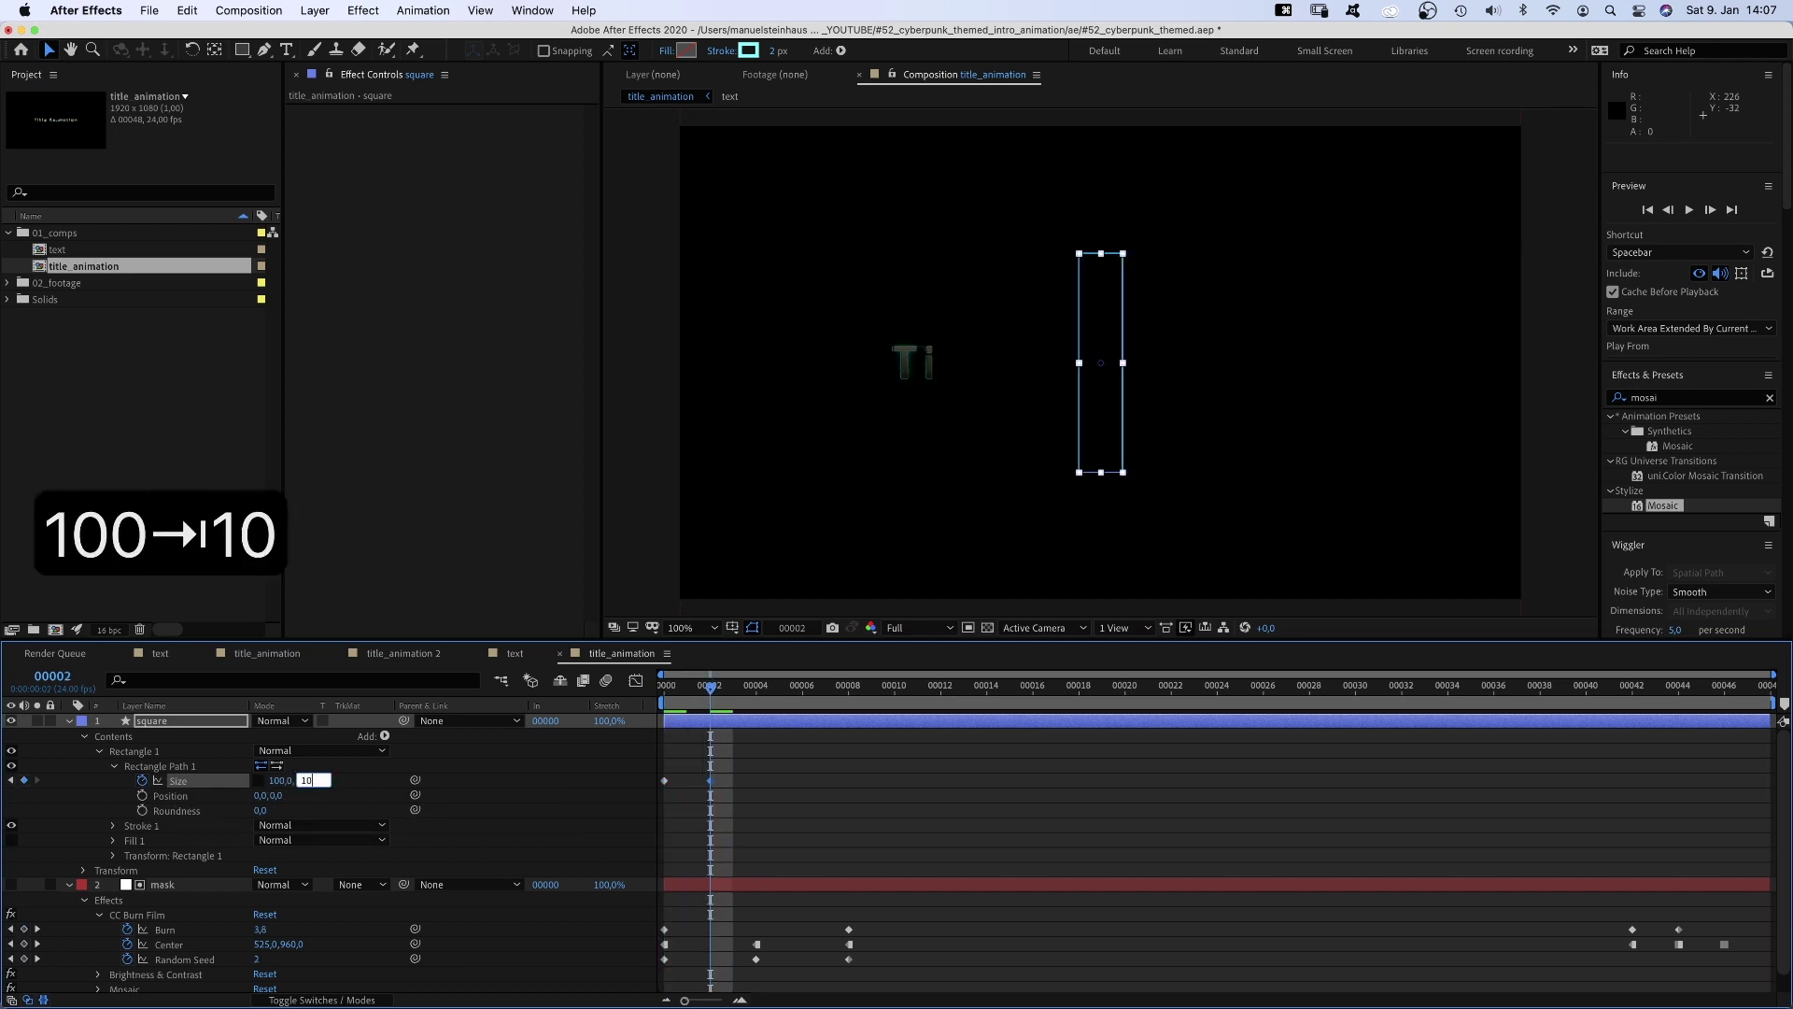
pyautogui.press('Return')
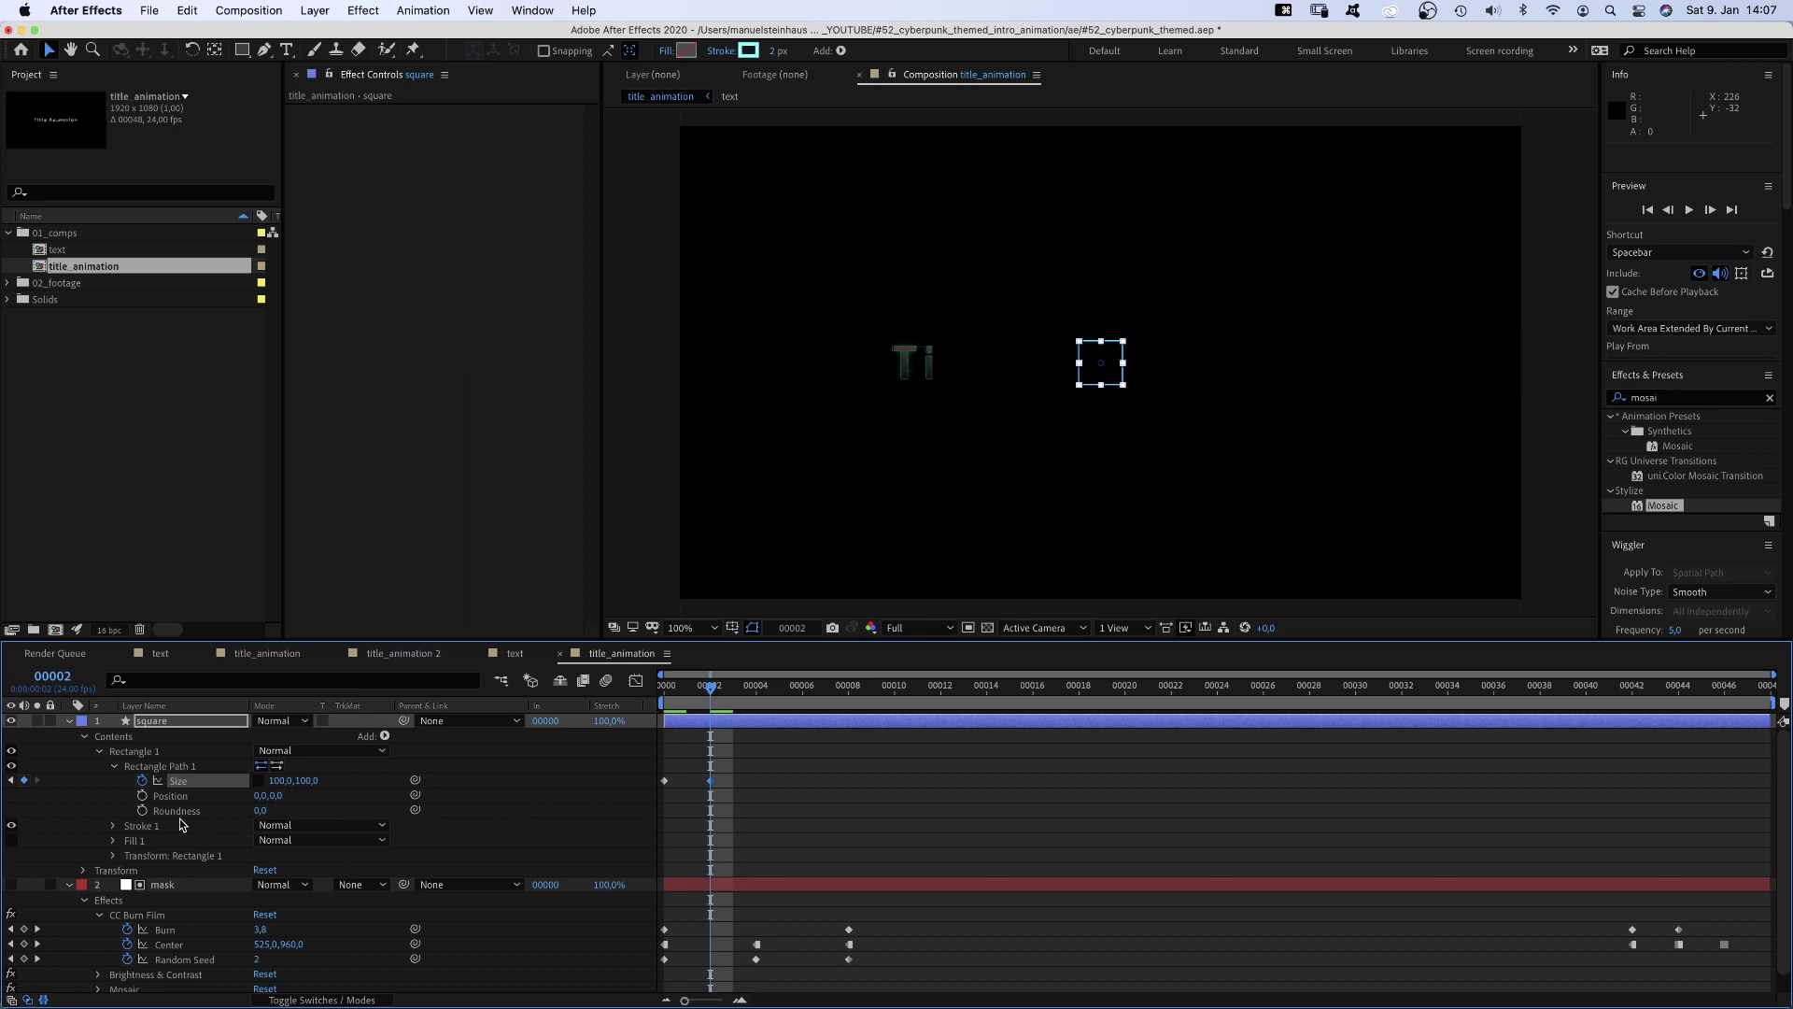
# - Keyframe the square's Position, shifting it left at frame 4 and back to centre at frame 6
pyautogui.click(142, 796)
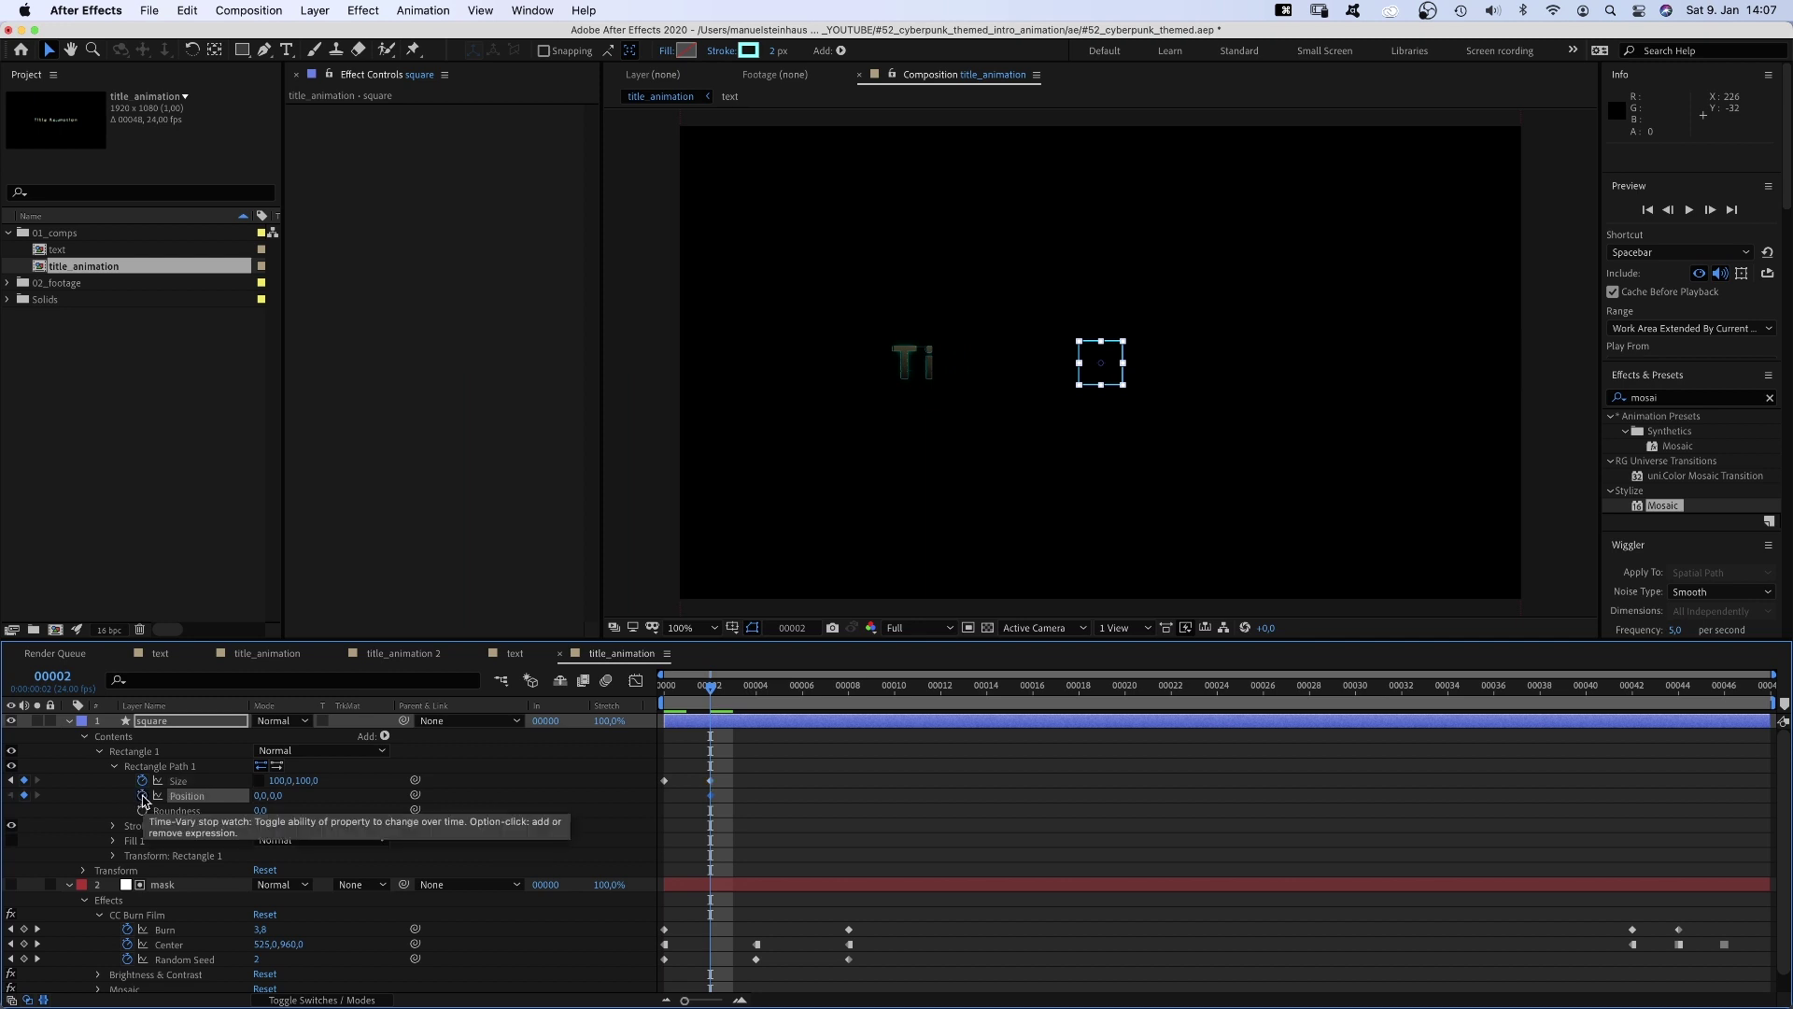
pyautogui.moveTo(722, 695); pyautogui.dragTo(756, 691)
pyautogui.hotkey('ctrl', 'z')
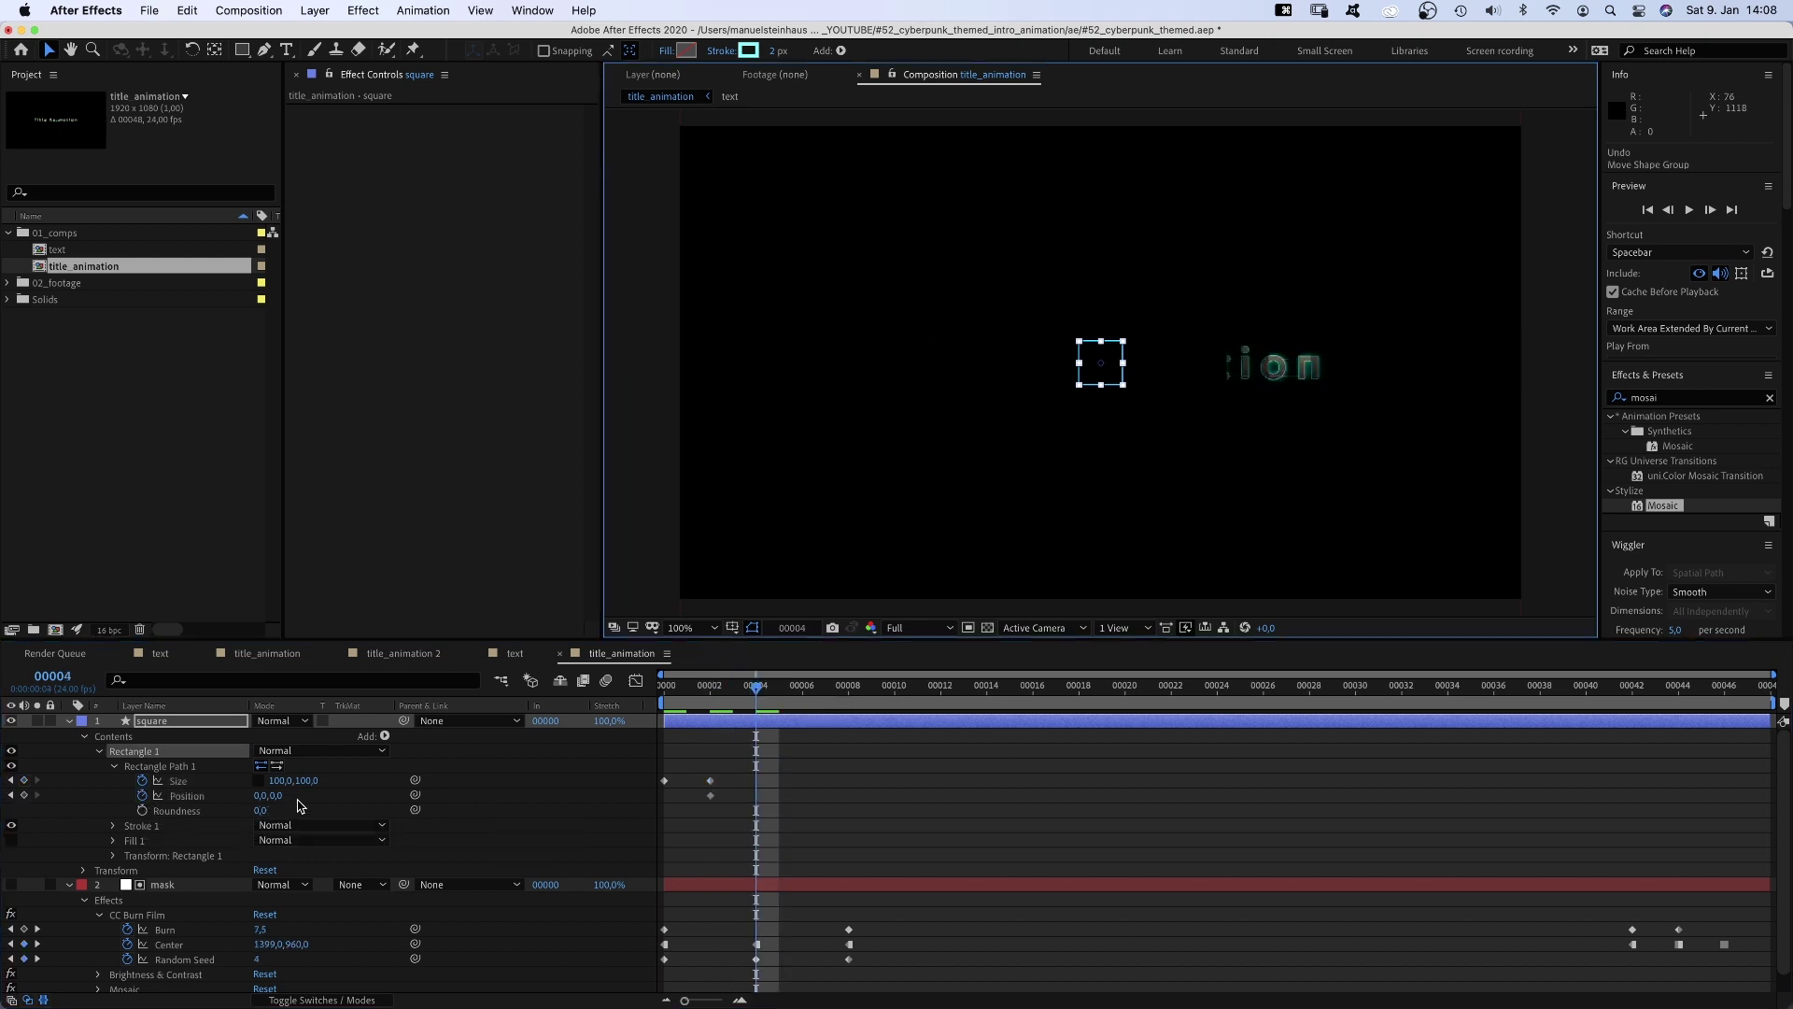
pyautogui.moveTo(262, 801); pyautogui.dragTo(199, 801)
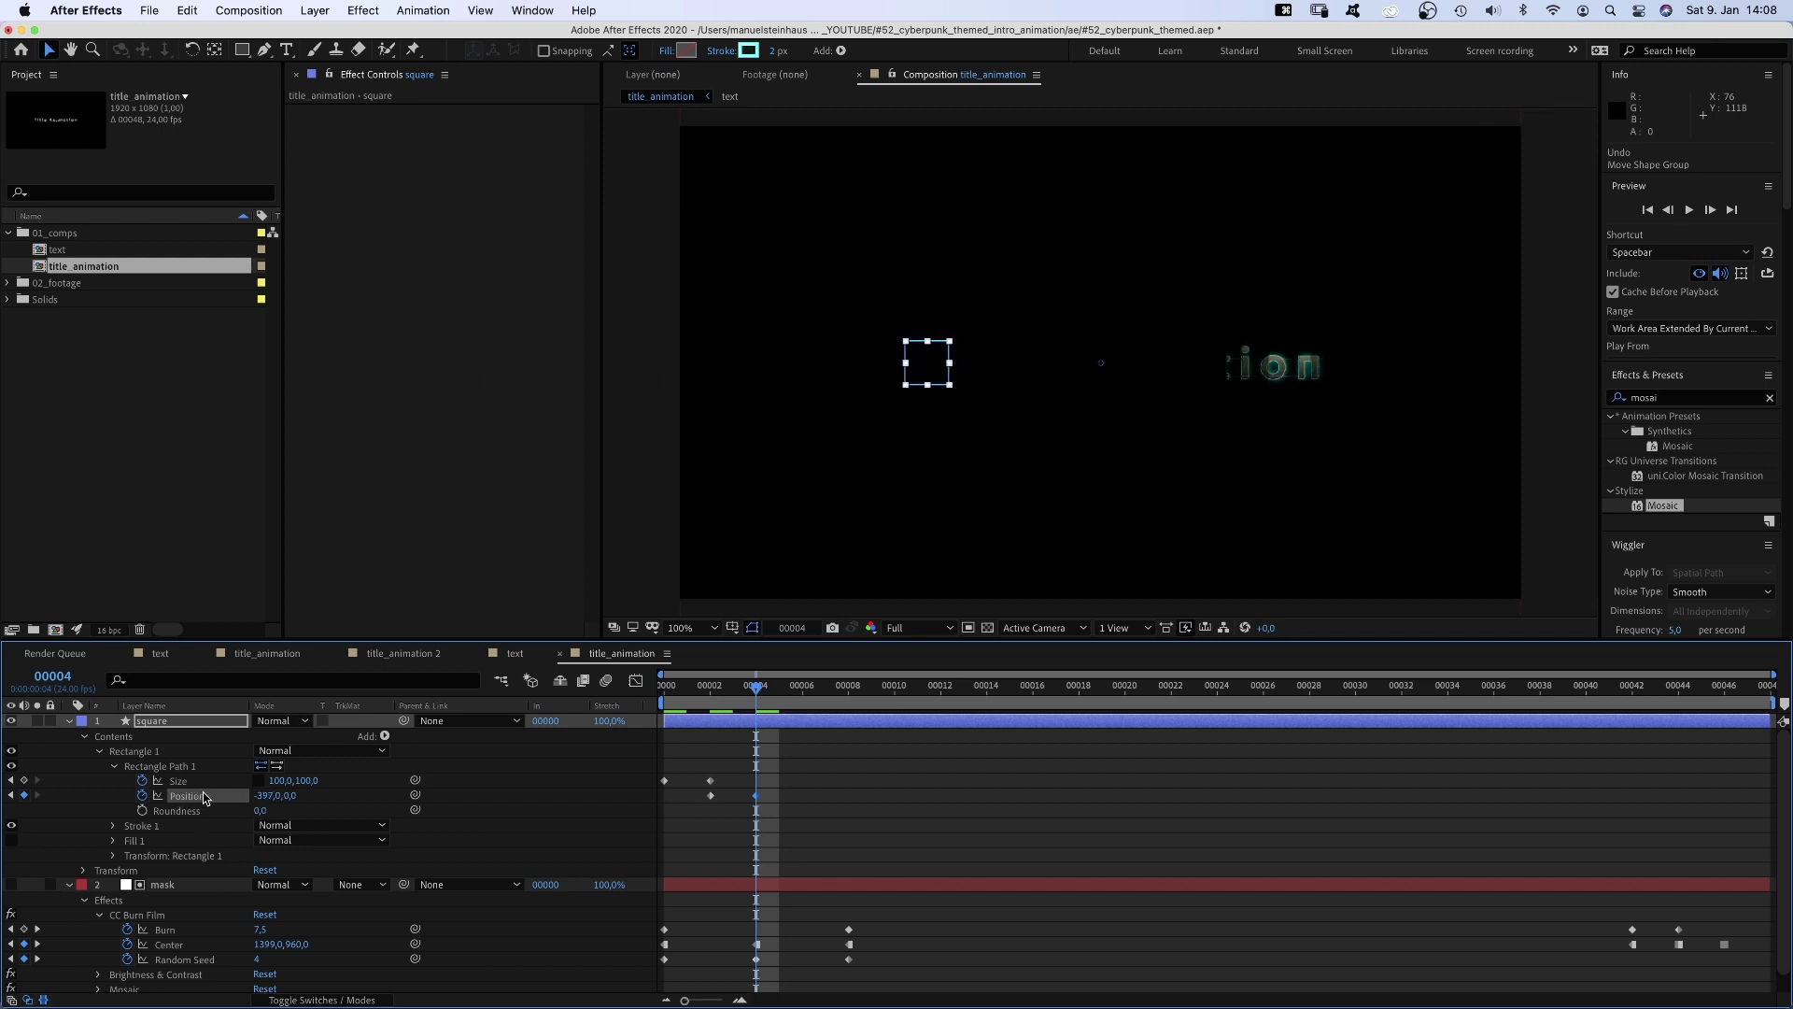
pyautogui.moveTo(755, 674); pyautogui.dragTo(793, 702)
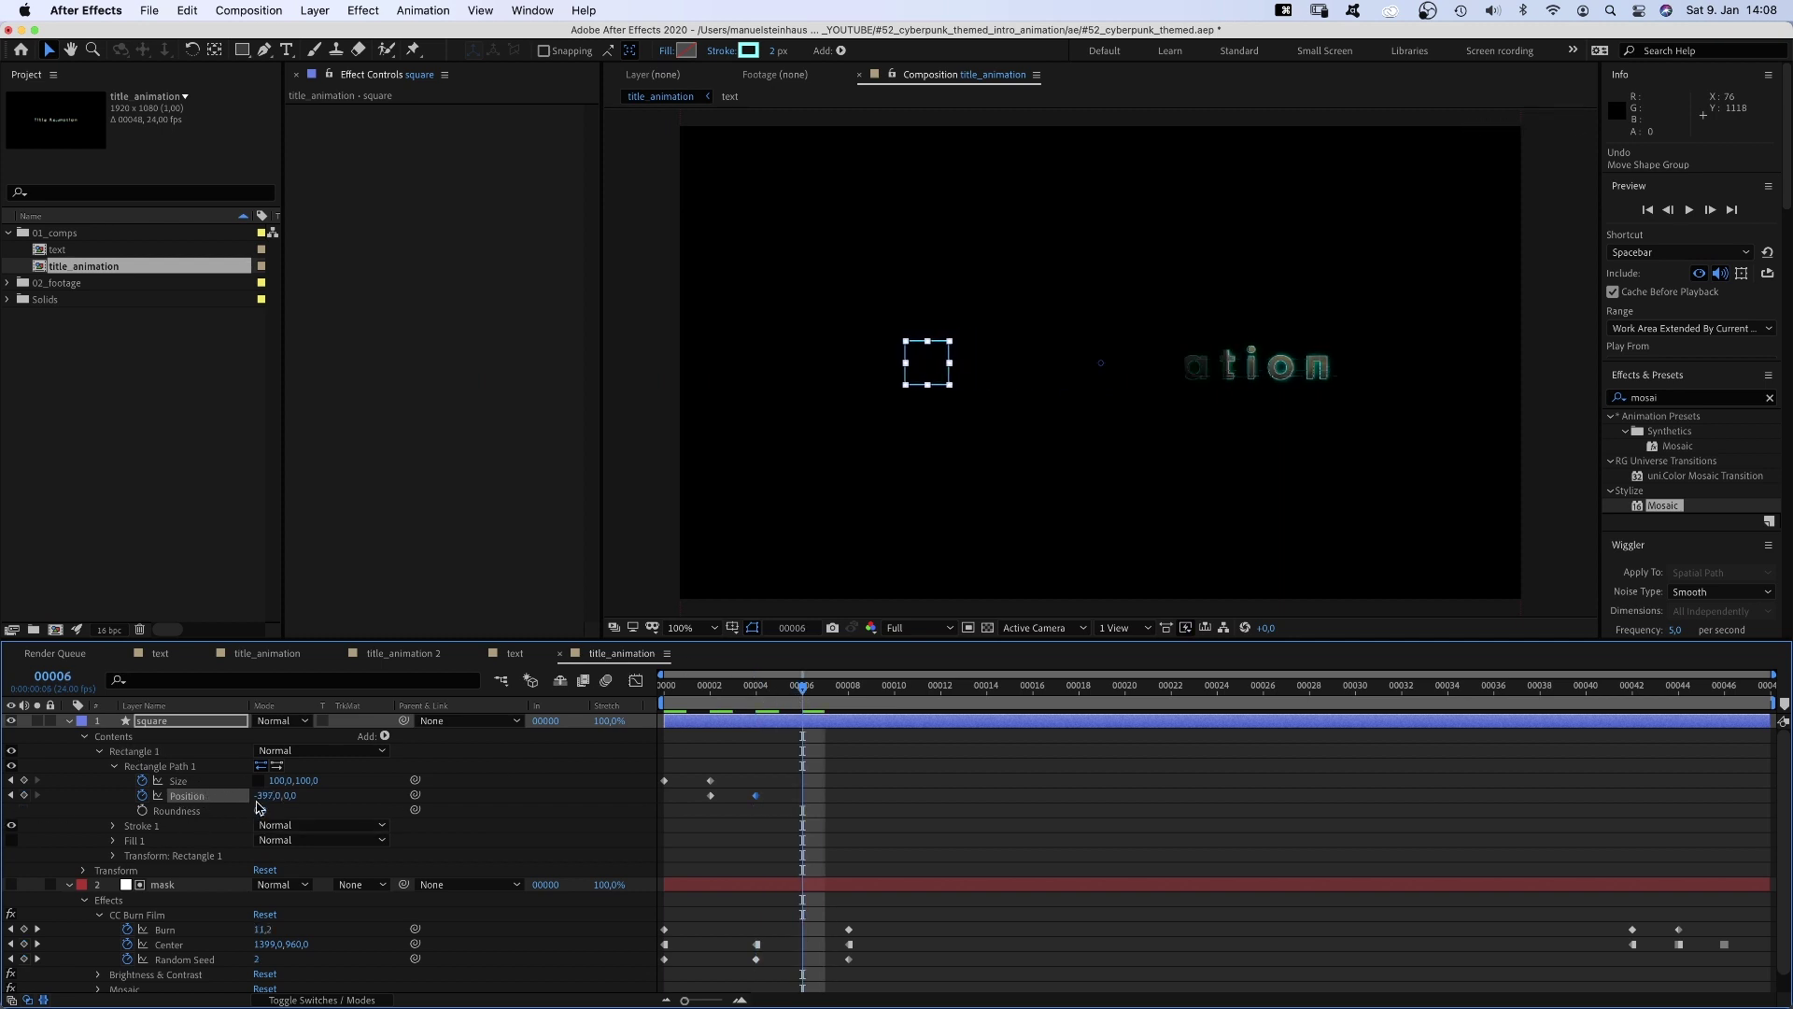
pyautogui.moveTo(258, 804); pyautogui.dragTo(591, 781)
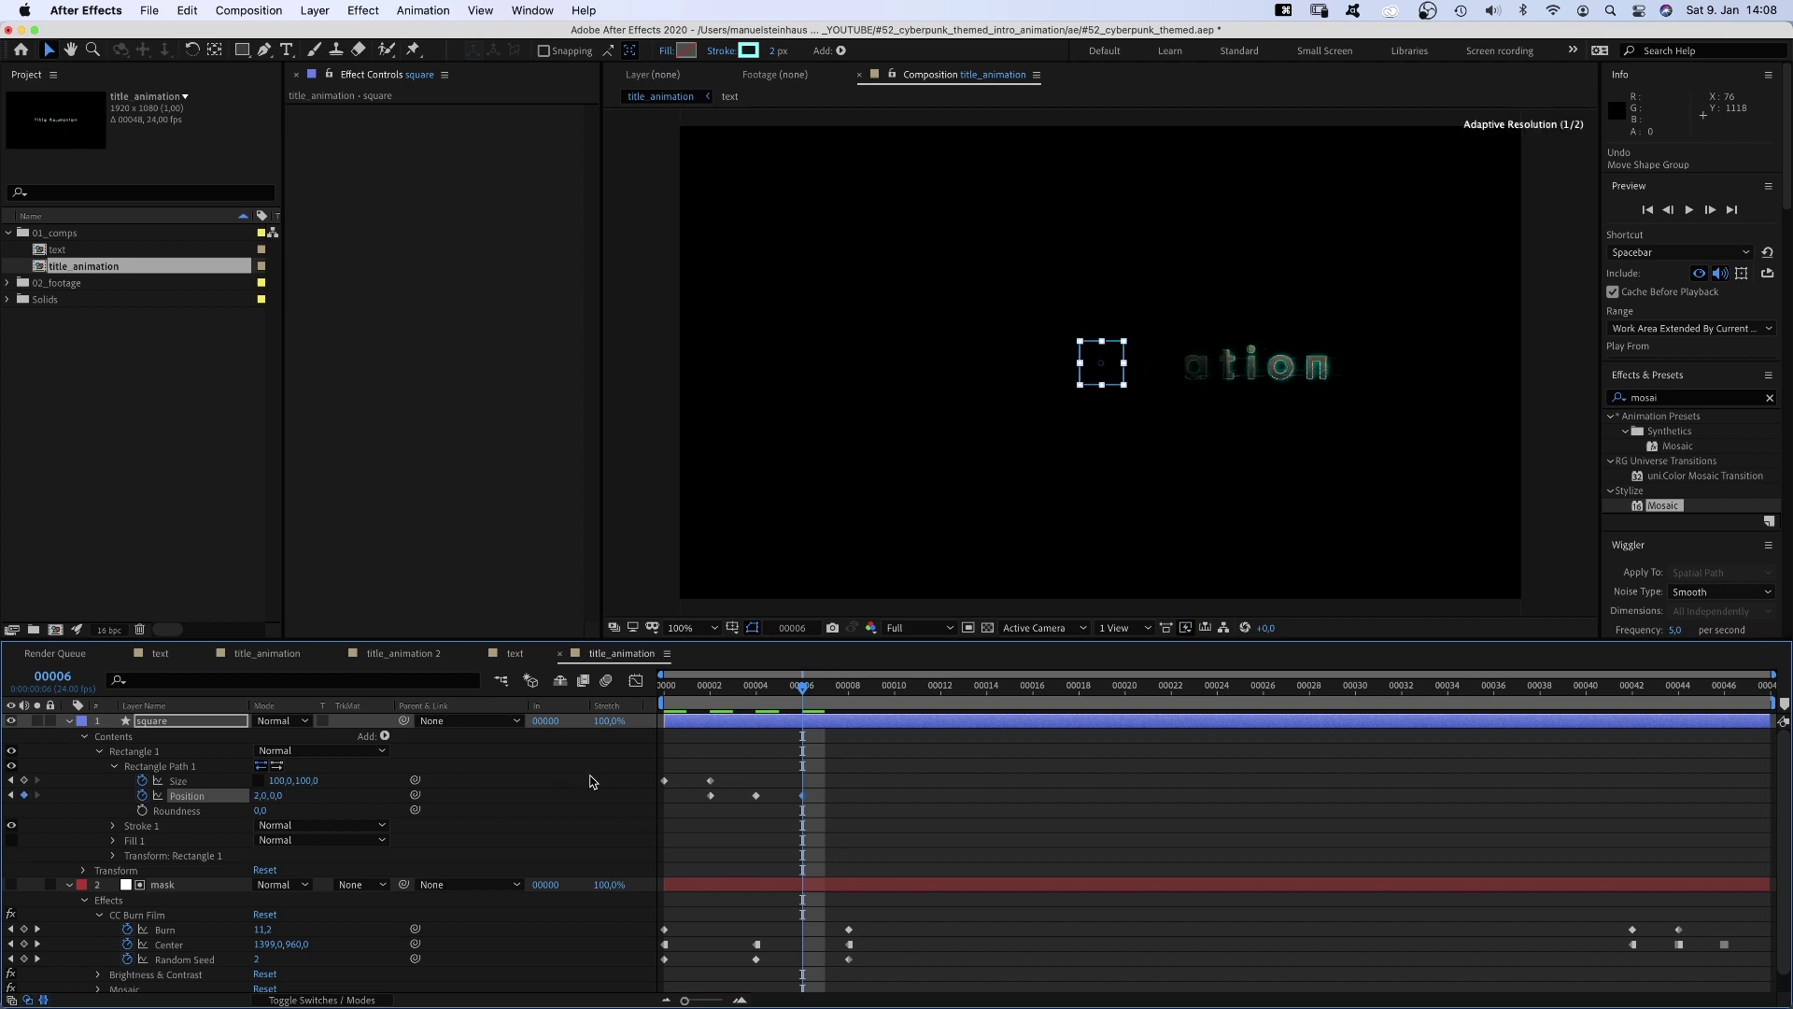
# - Trim the square layer to end at frame 8 and make its keyframes hold keyframes
pyautogui.press('pagedown')
pyautogui.press('pagedown')
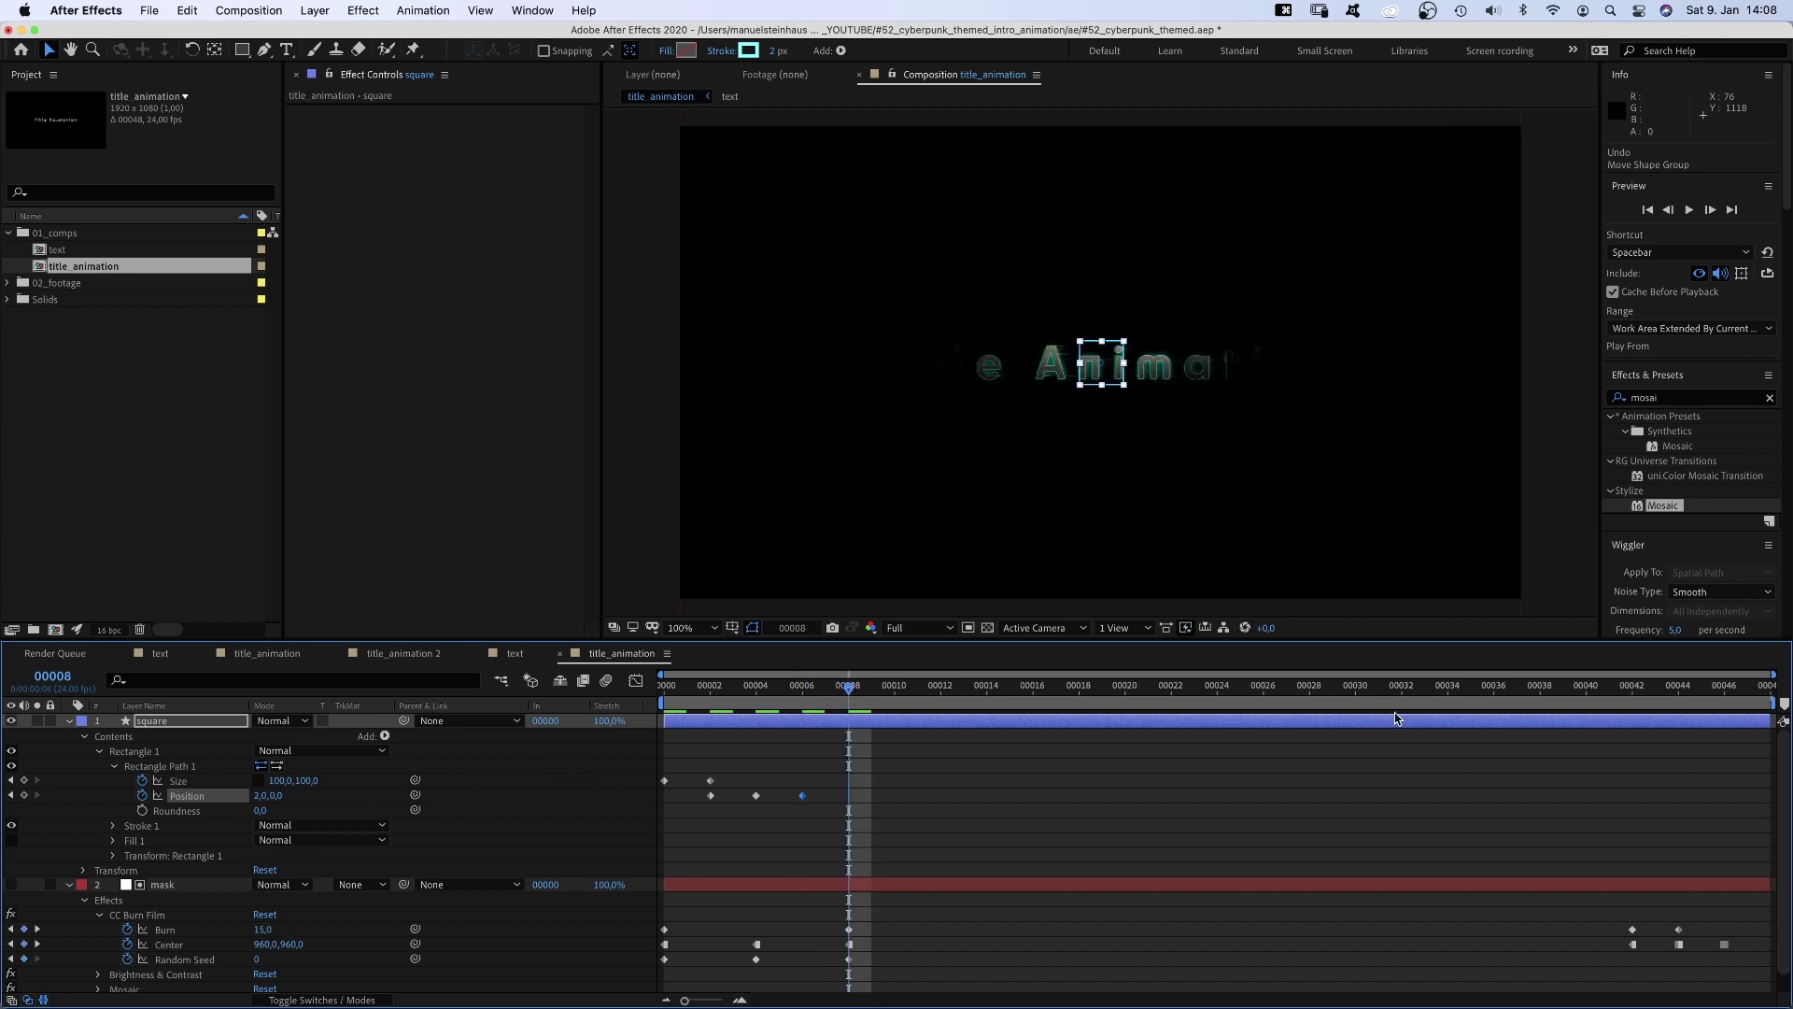
pyautogui.moveTo(1767, 725); pyautogui.dragTo(659, 819)
pyautogui.rightClick(665, 781)
pyautogui.click(729, 912)
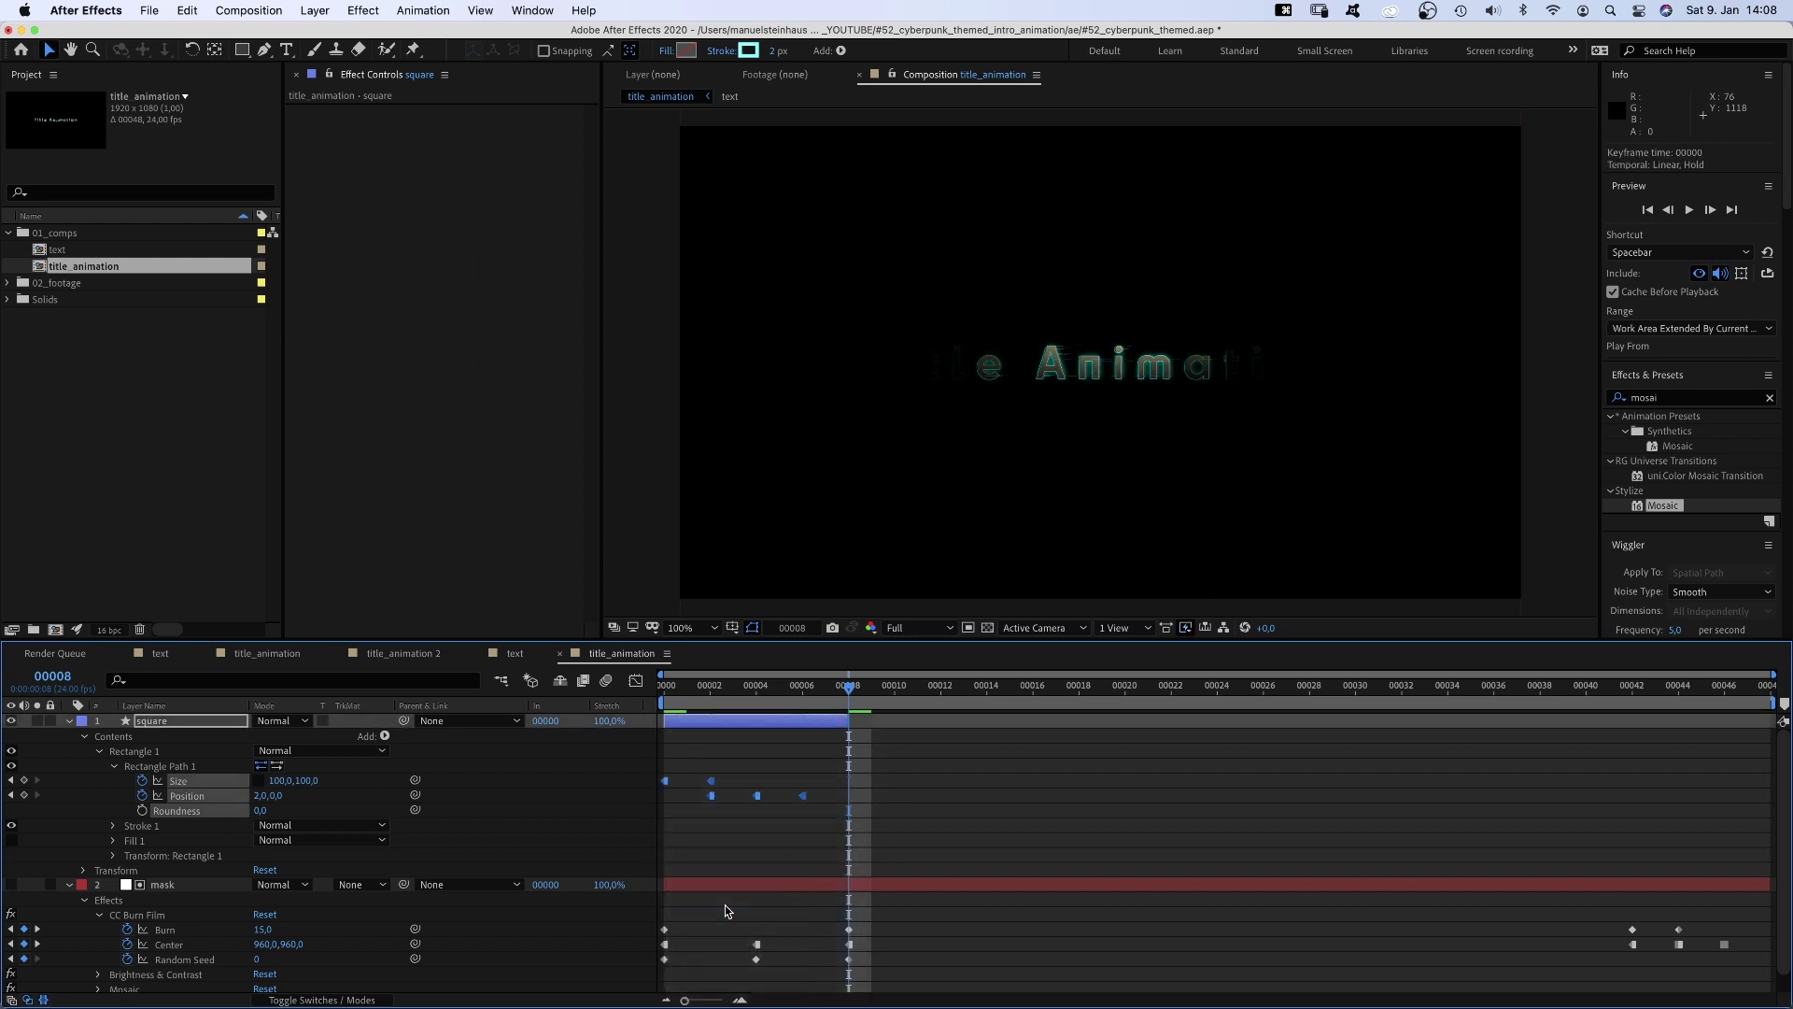
pyautogui.click(68, 723)
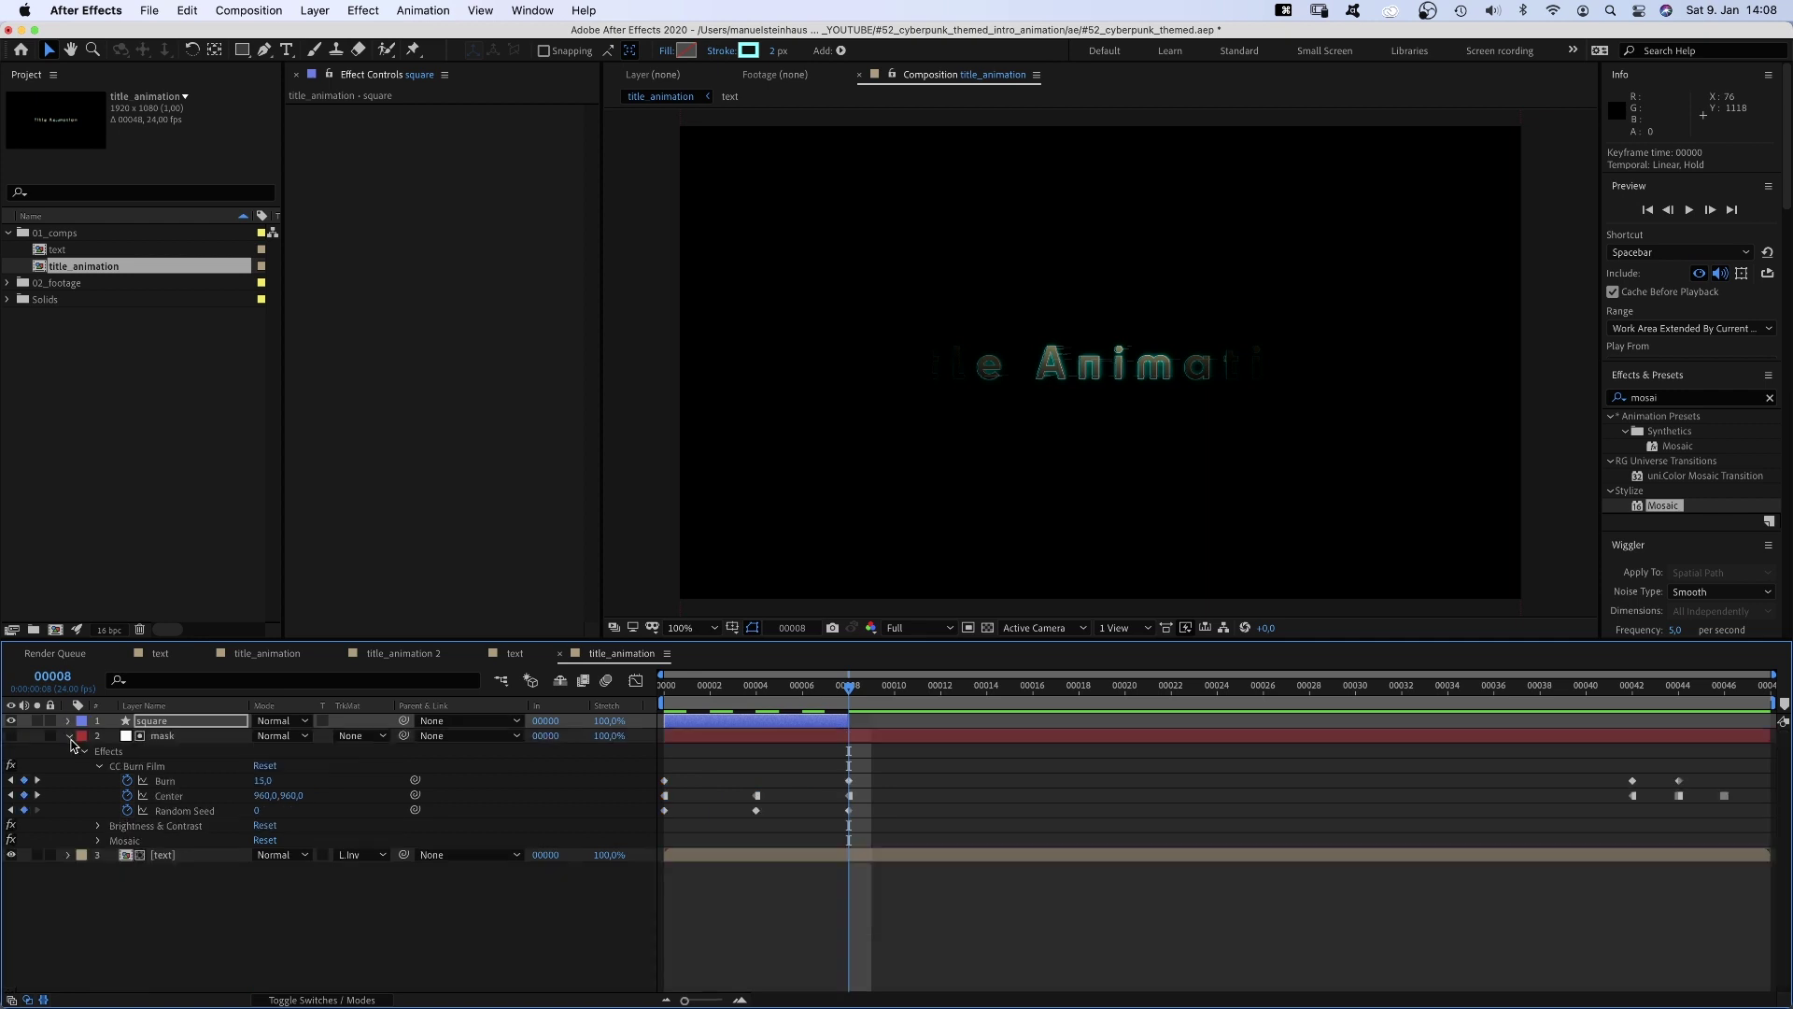
# - Copy the [turbulent noise] layer from the text comp and paste it into title_animation
pyautogui.click(68, 735)
pyautogui.click(104, 829)
pyautogui.doubleClick(56, 249)
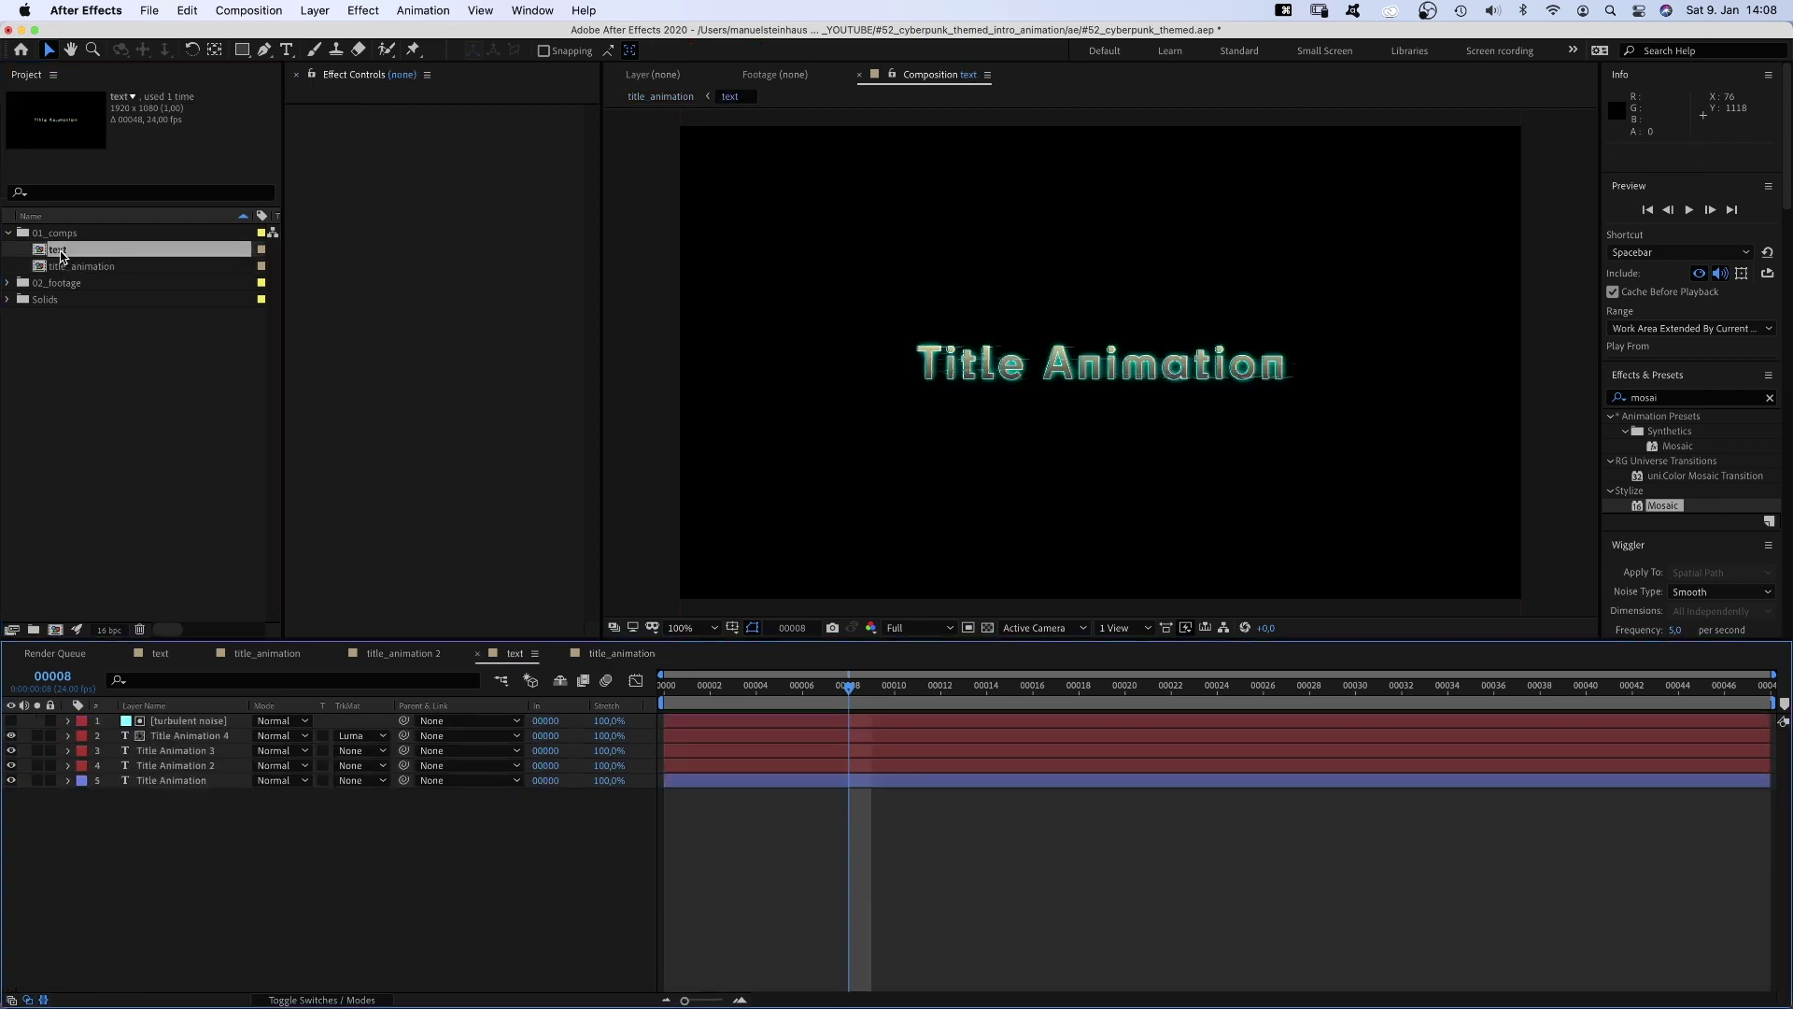
pyautogui.click(193, 721)
pyautogui.press('super+c')
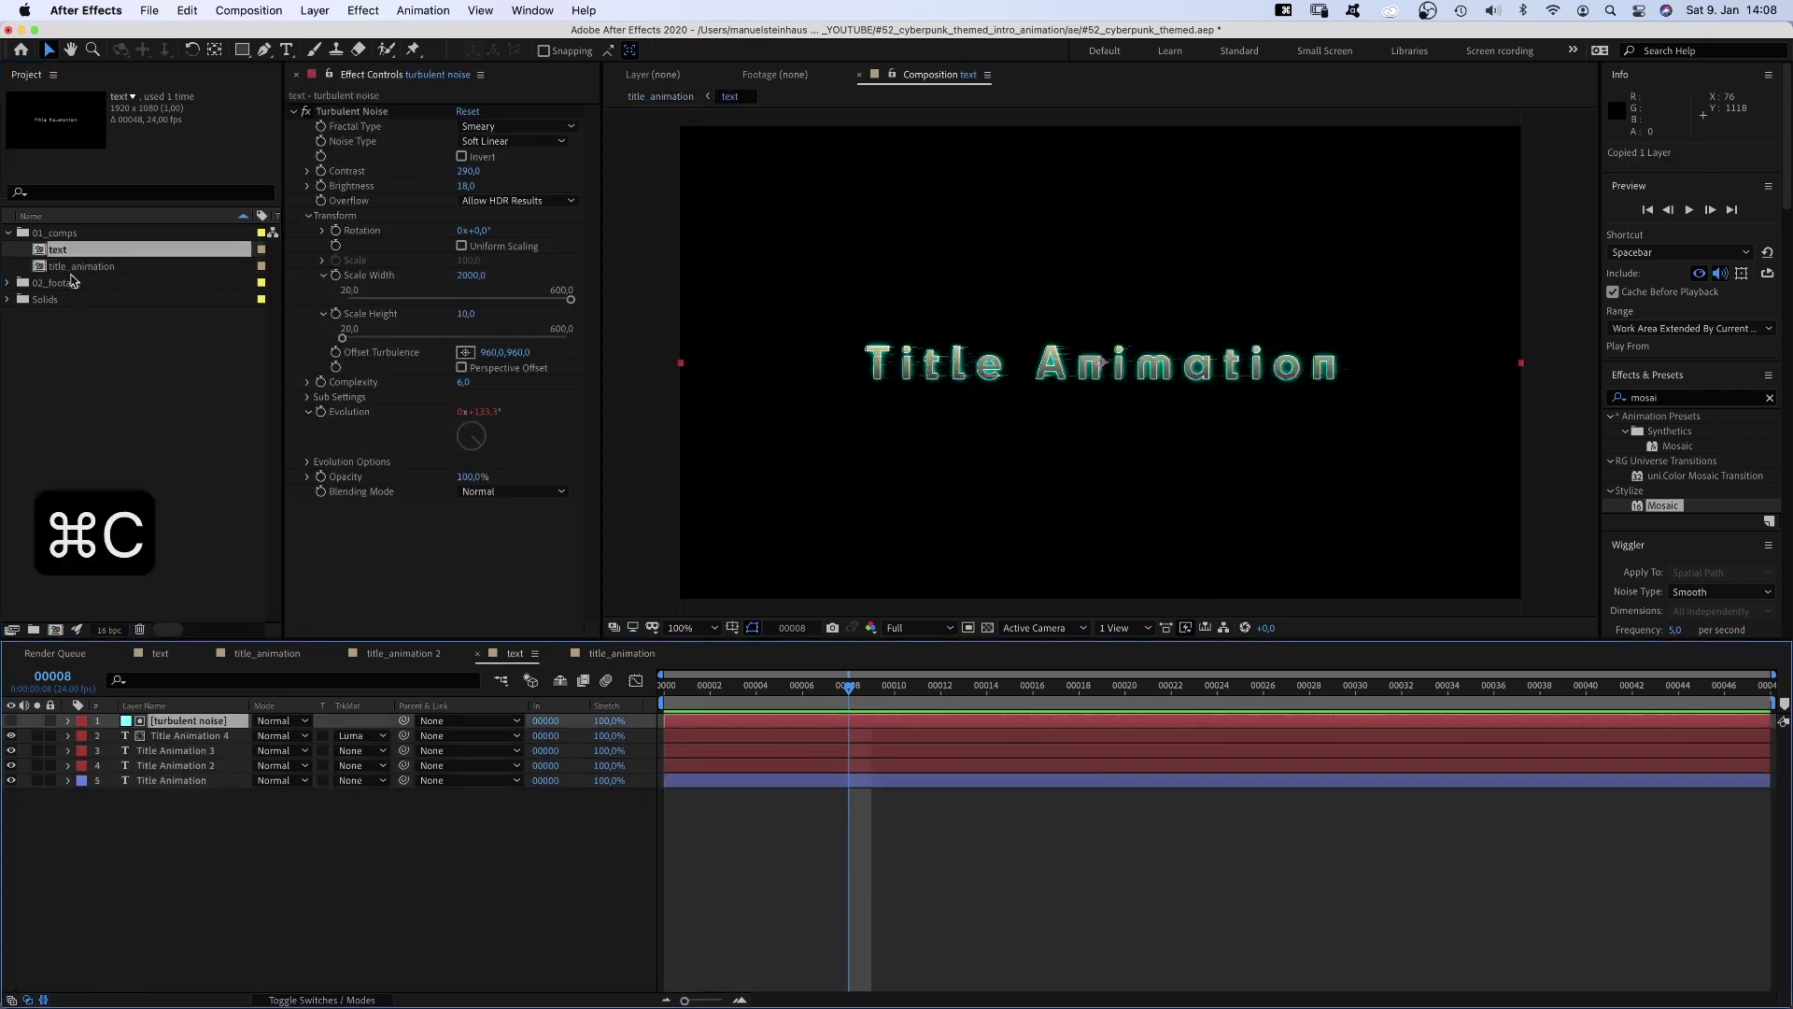
pyautogui.doubleClick(80, 266)
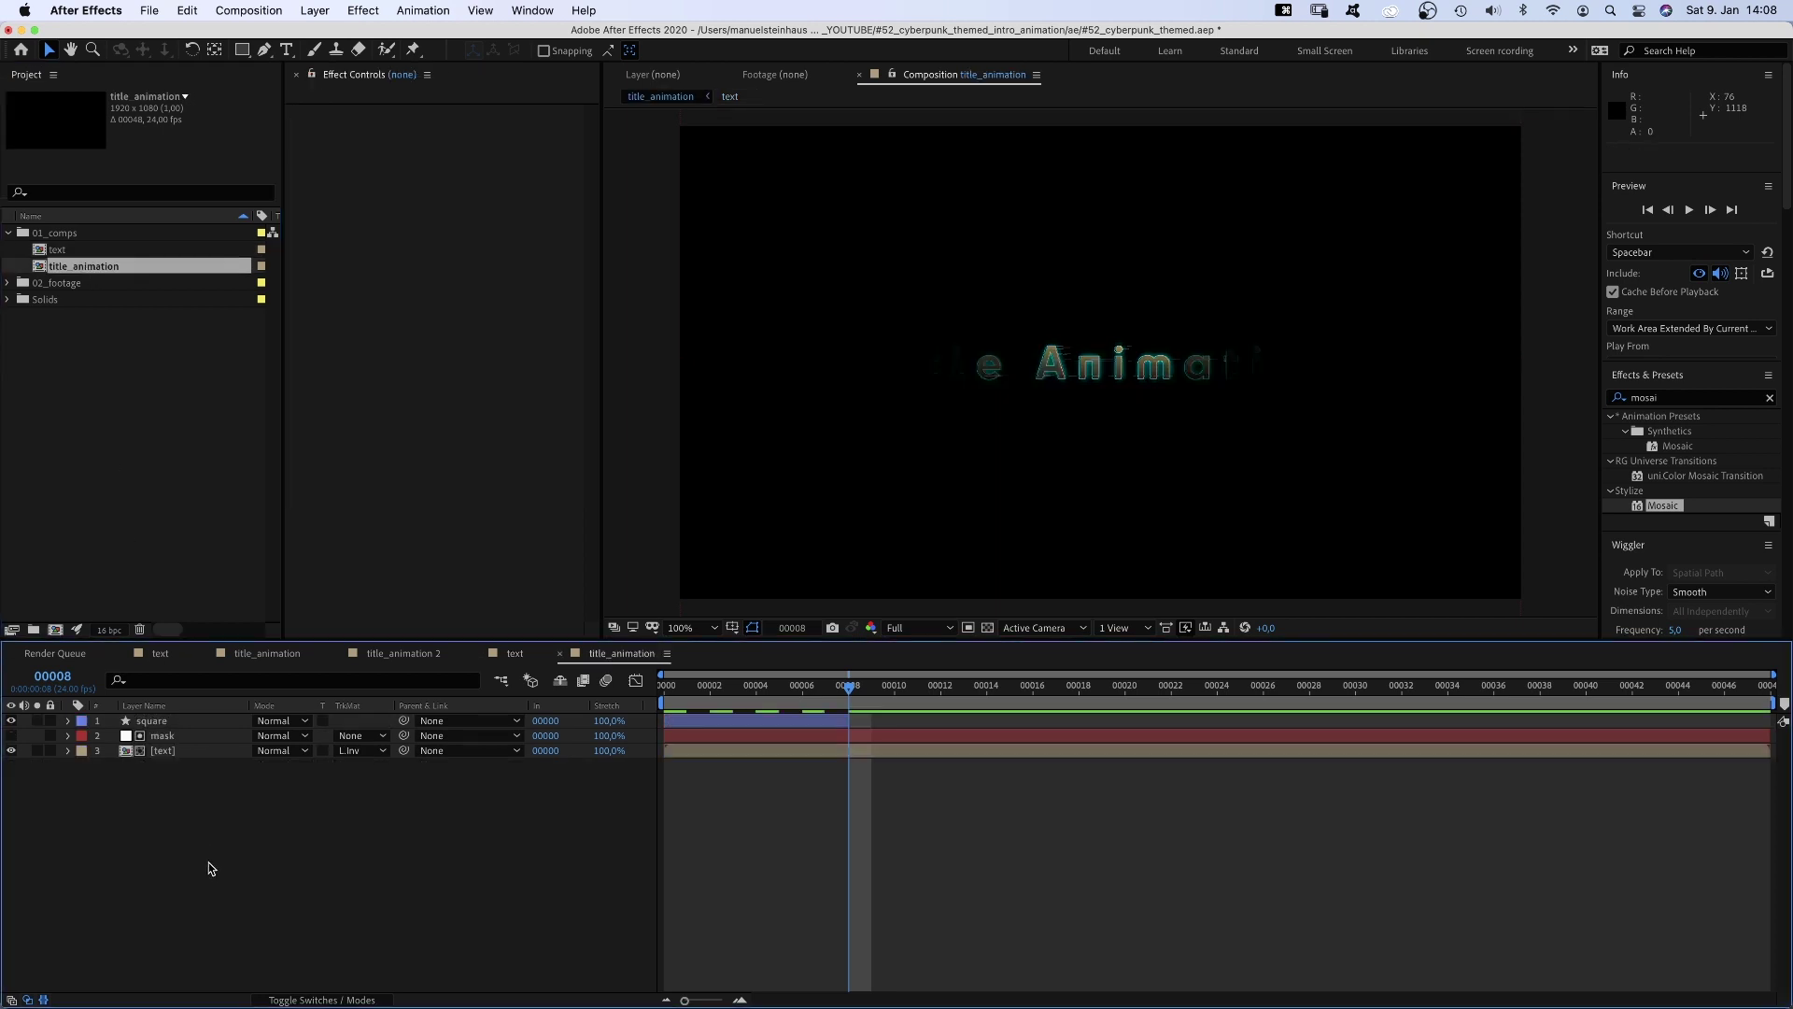
pyautogui.press('super+v')
# - Select the square layer and clear the old Effects & Presets search text
pyautogui.click(154, 737)
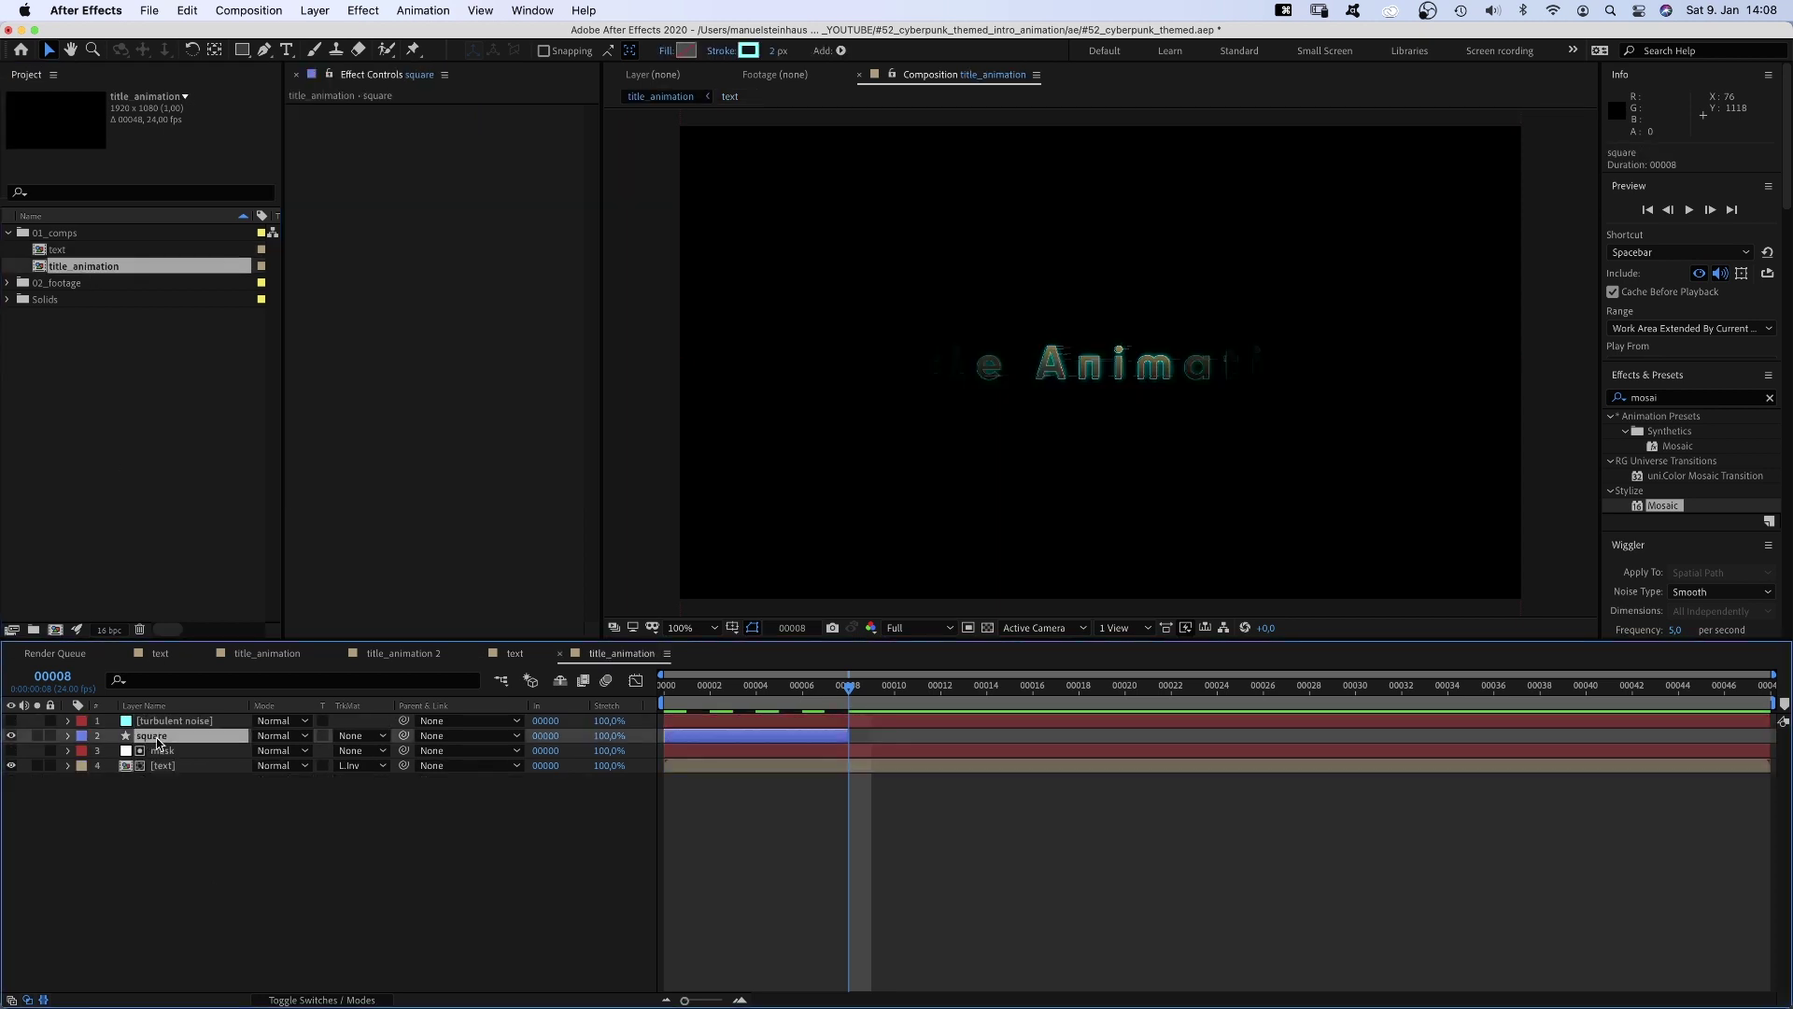
pyautogui.click(1684, 407)
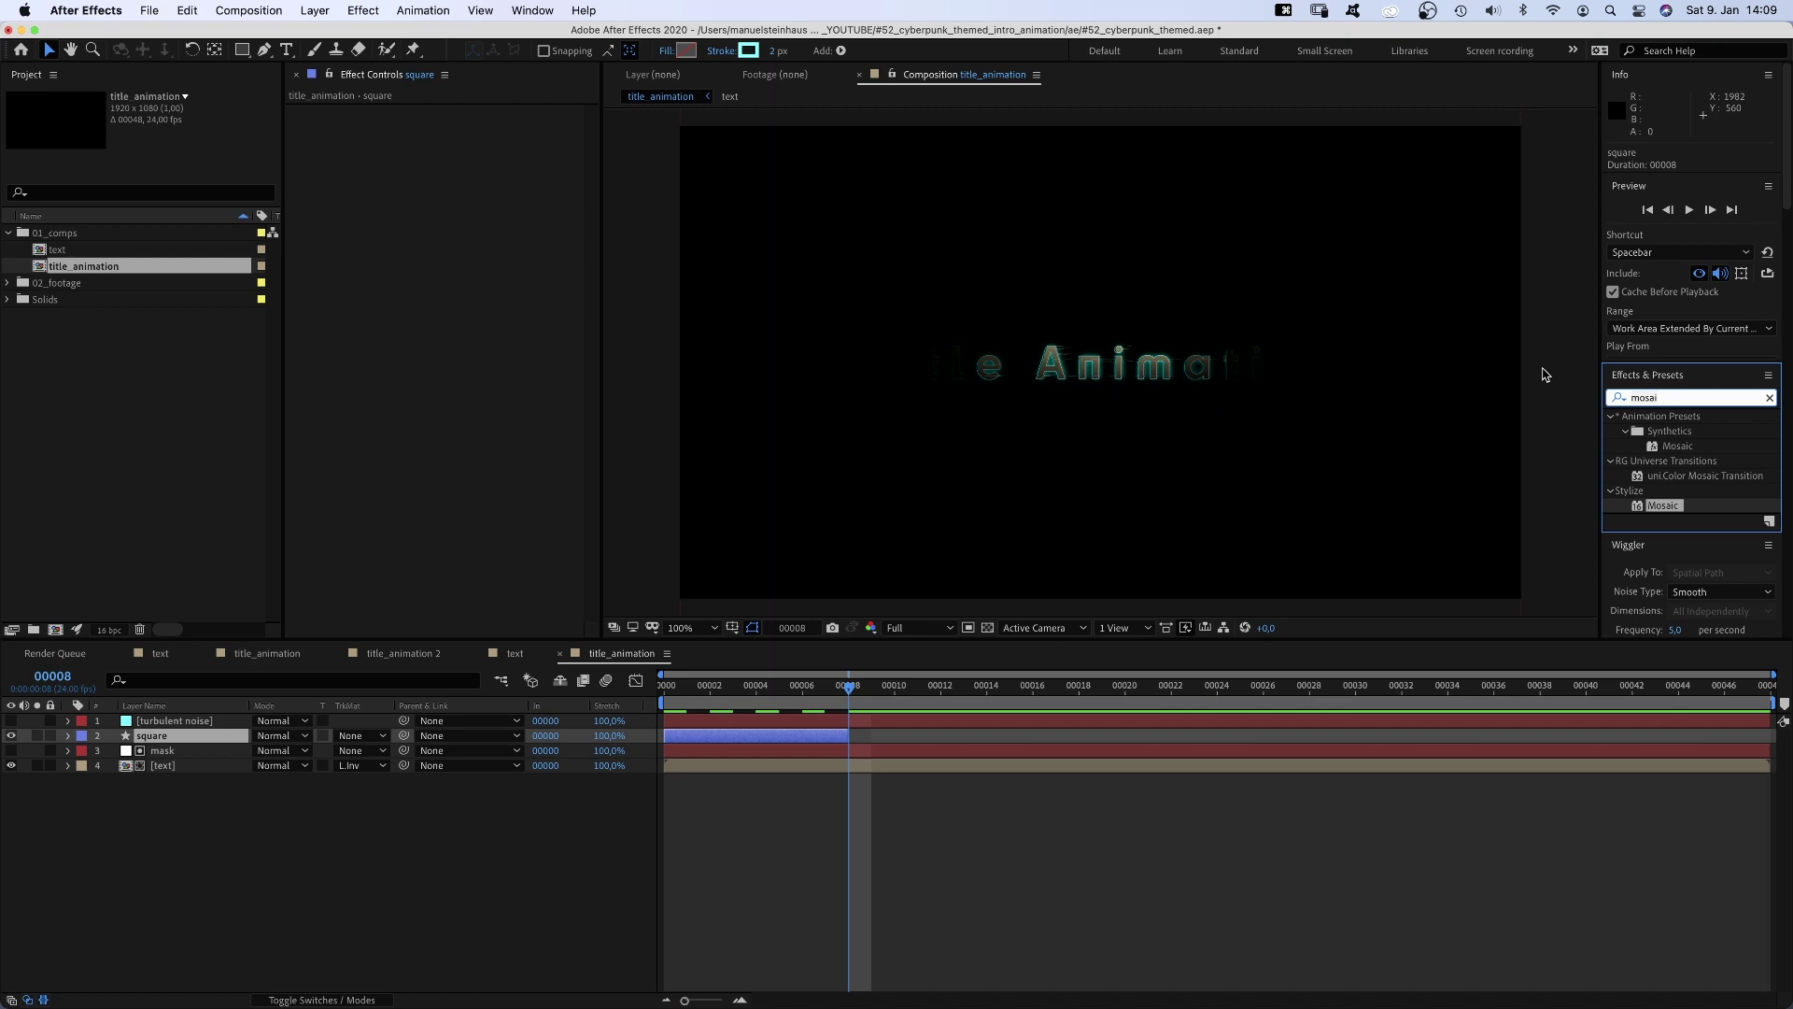
pyautogui.press('super+z')
# - Apply Displacement Map to the square, mapped from turbulent noise's effects and masks, horizontal by Luminance
pyautogui.write('displace')
pyautogui.click(1637, 509)
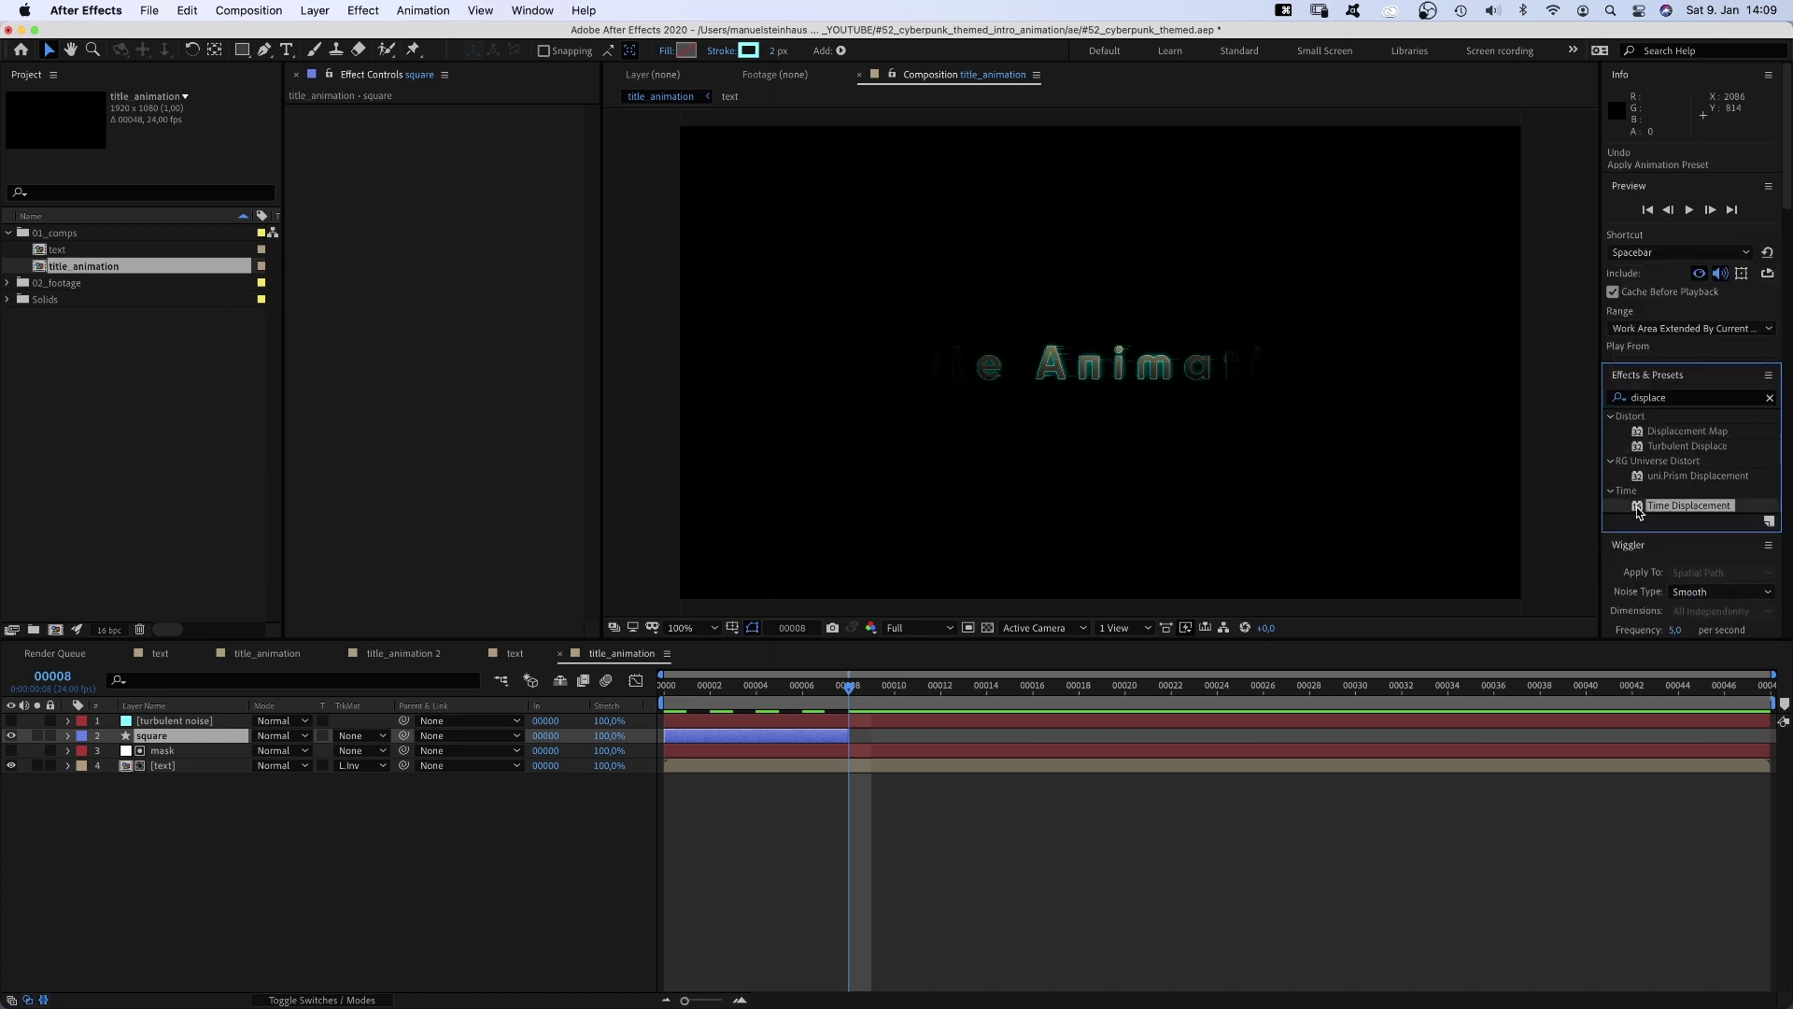
pyautogui.moveTo(1638, 436); pyautogui.dragTo(411, 206)
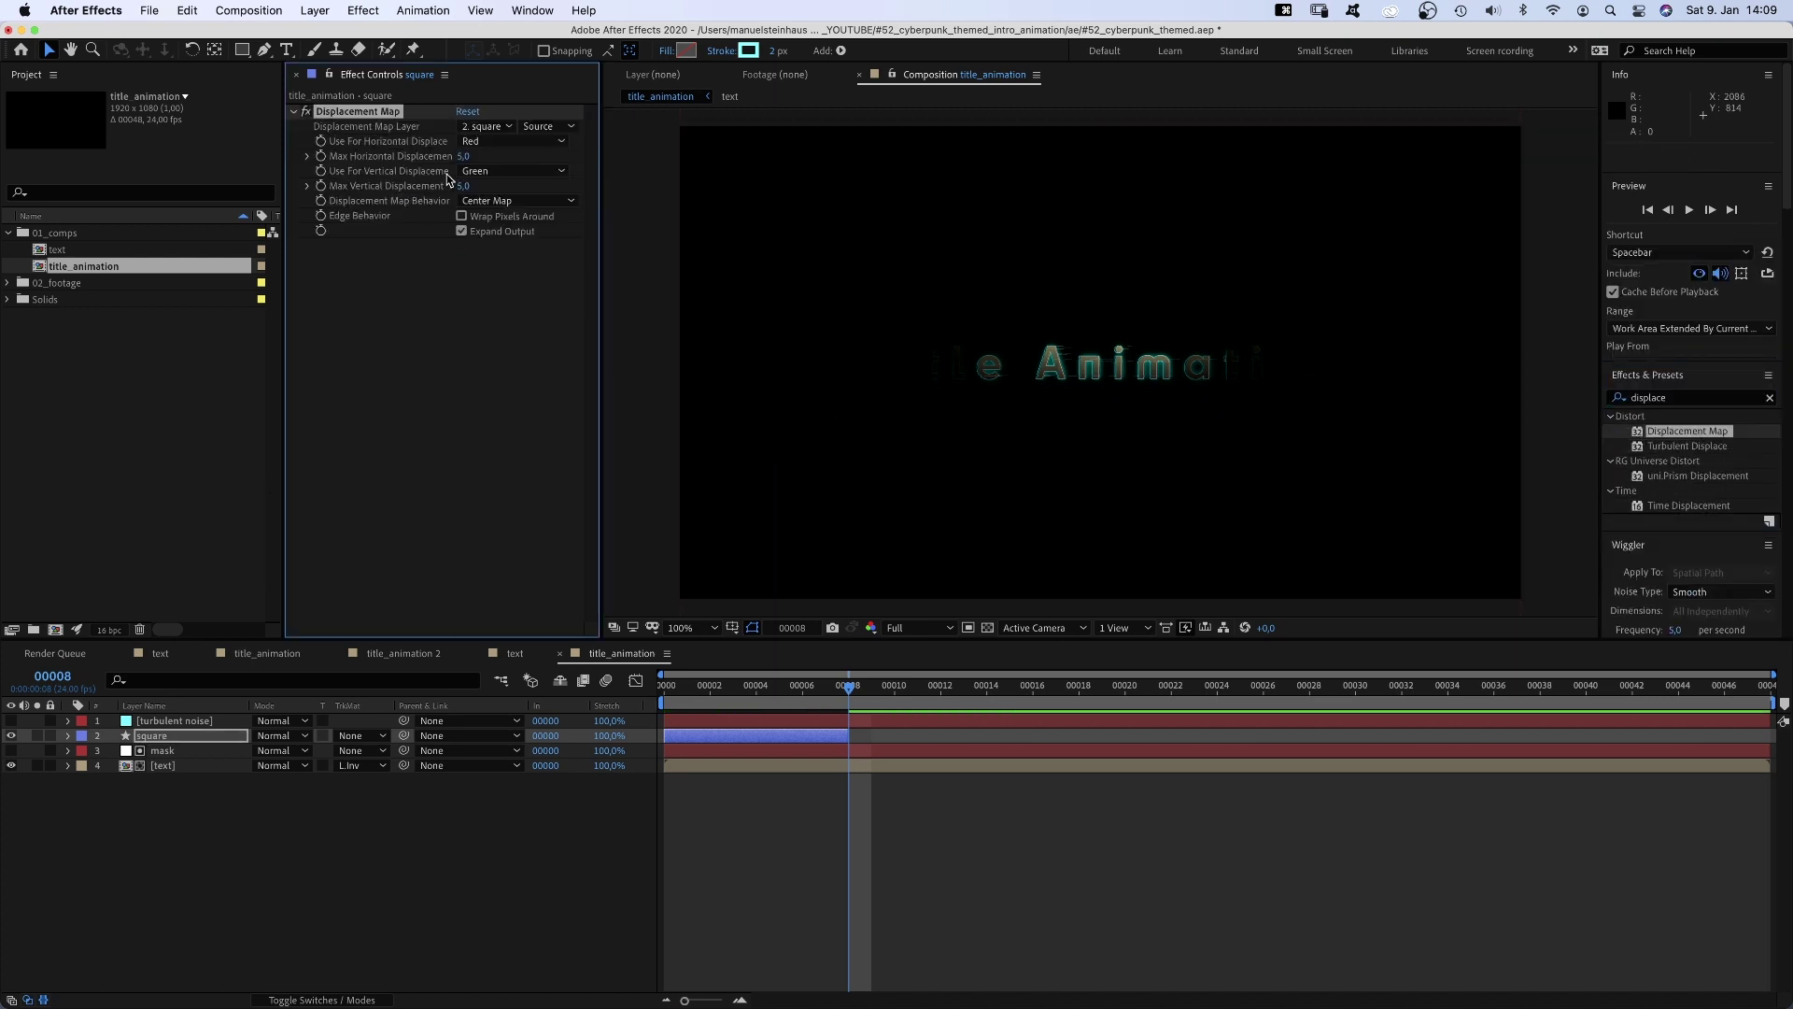
pyautogui.click(486, 126)
pyautogui.click(505, 174)
pyautogui.click(537, 128)
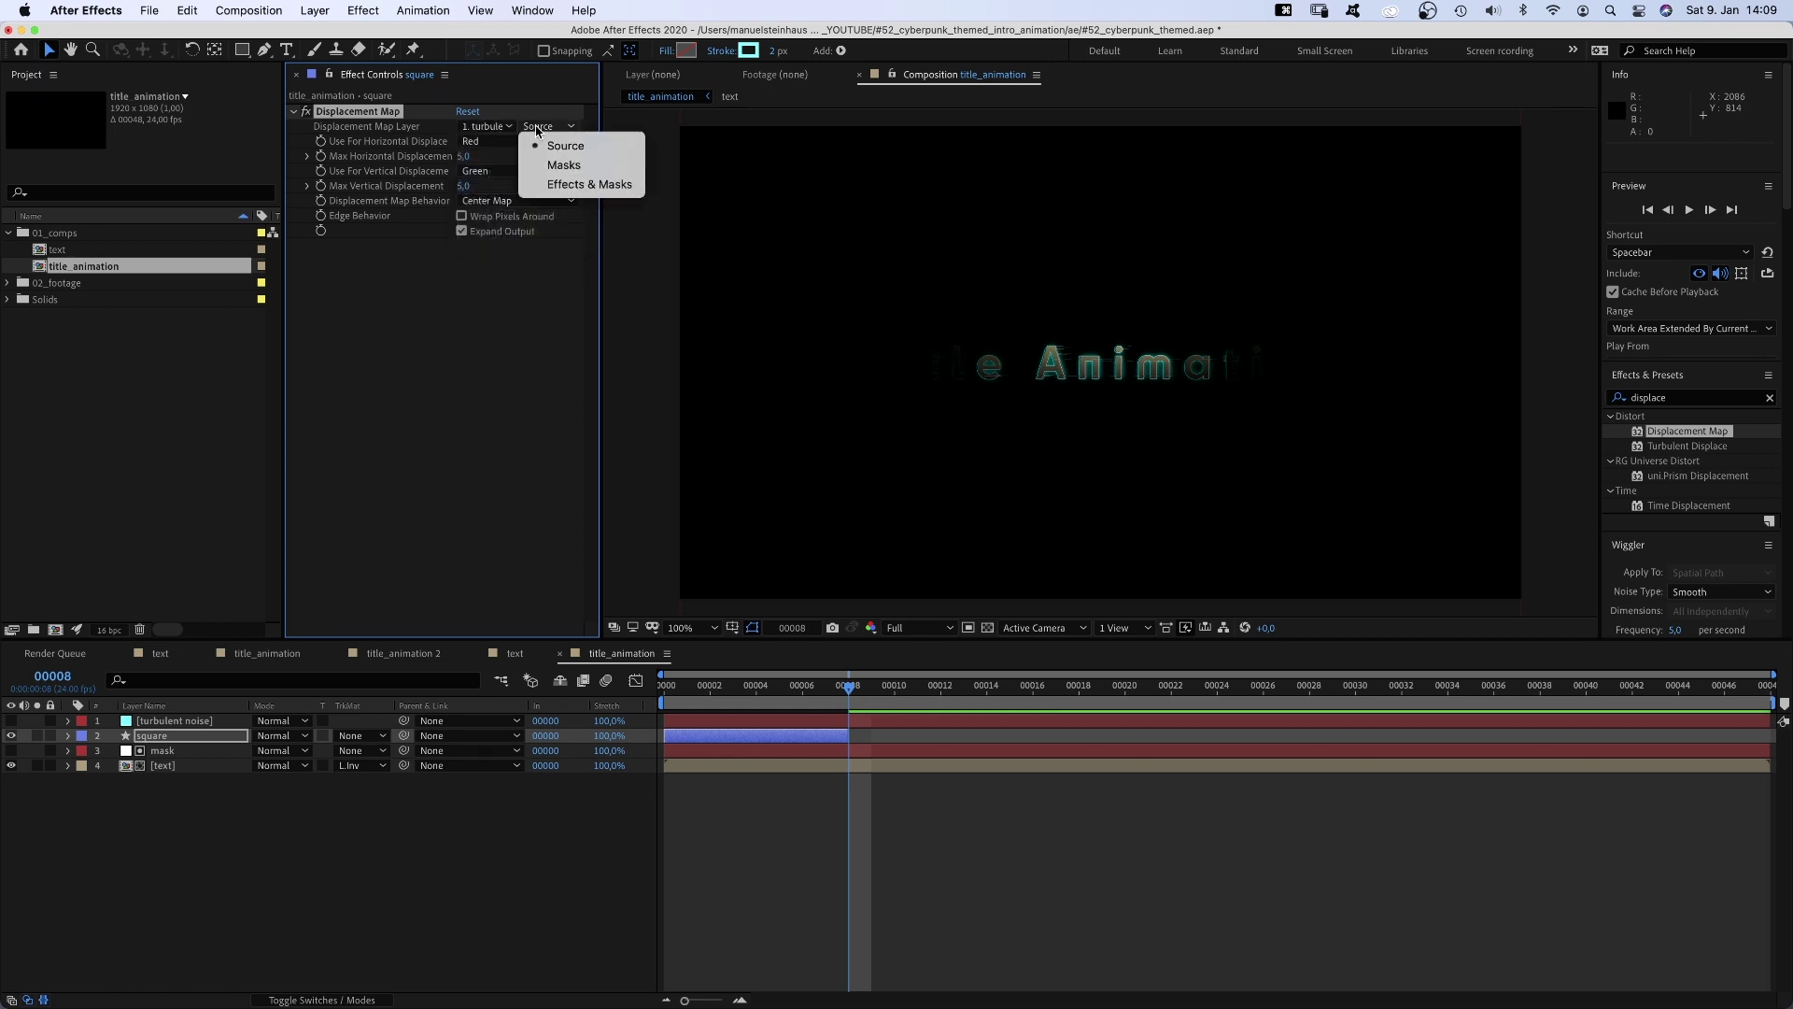
pyautogui.click(539, 182)
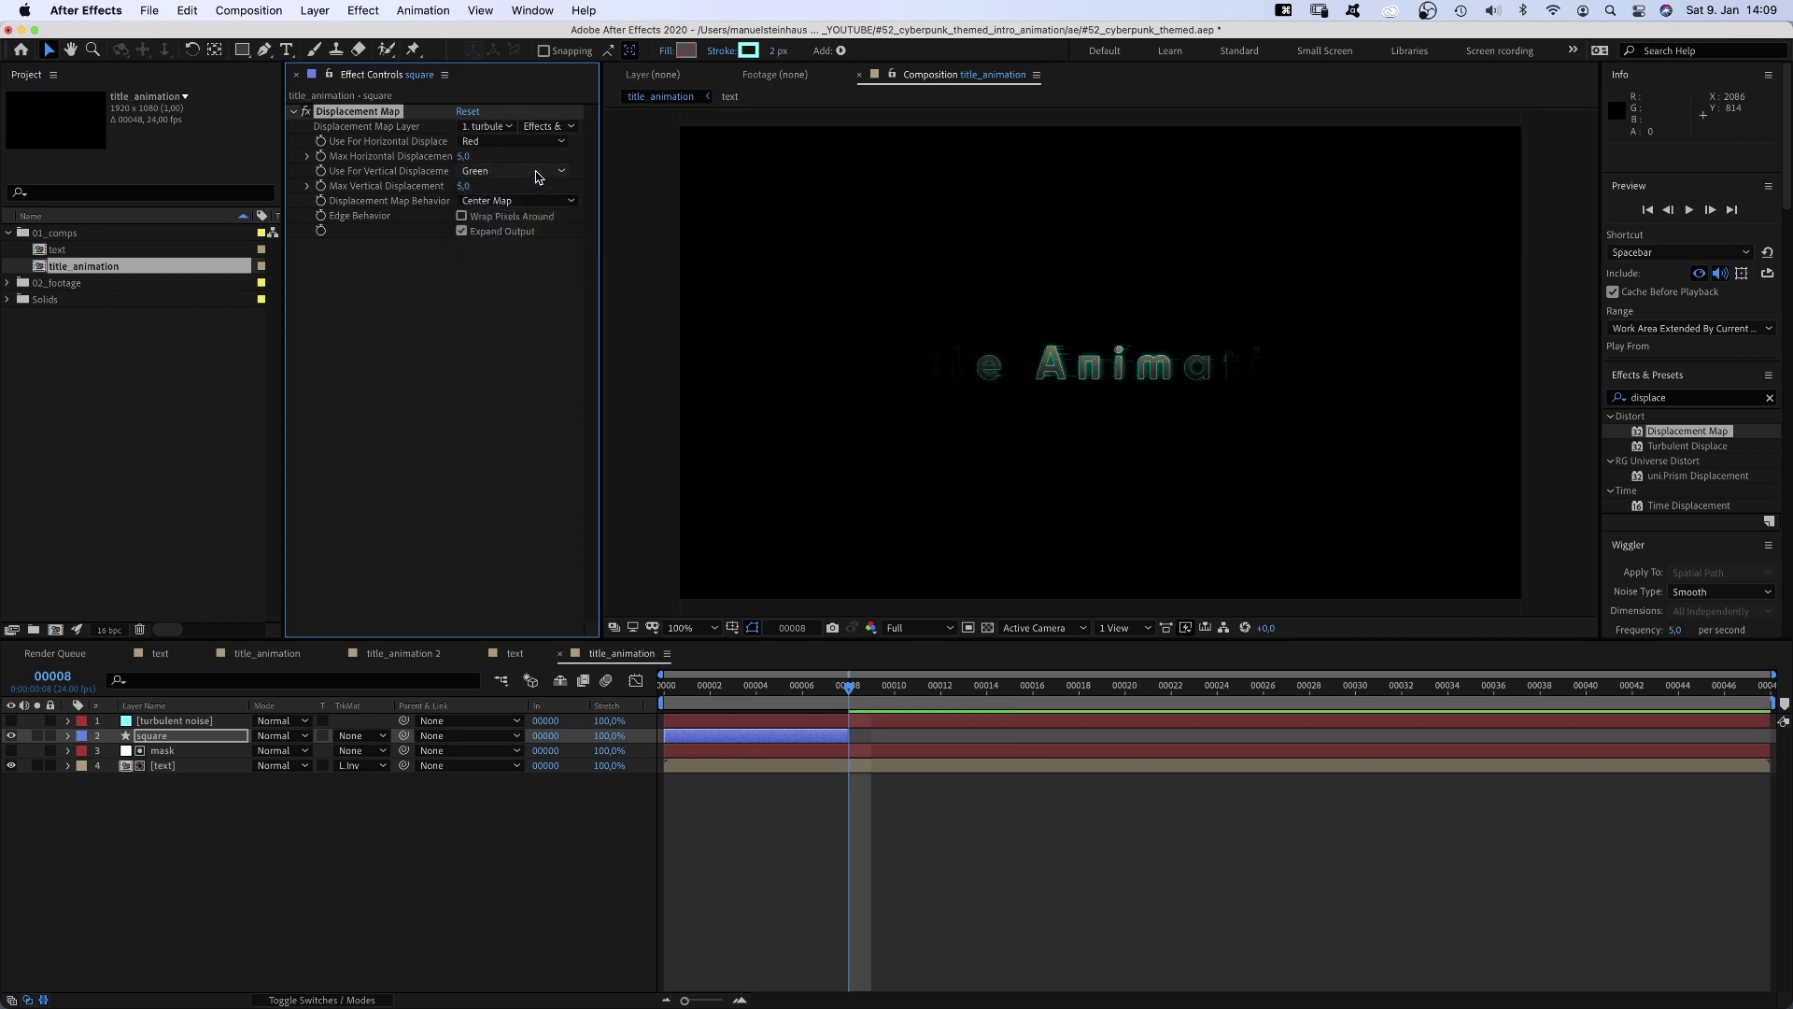
pyautogui.click(513, 141)
pyautogui.click(513, 233)
# - At the comp start, set max horizontal displacement to -350 and vertical to 0
pyautogui.press('Home')
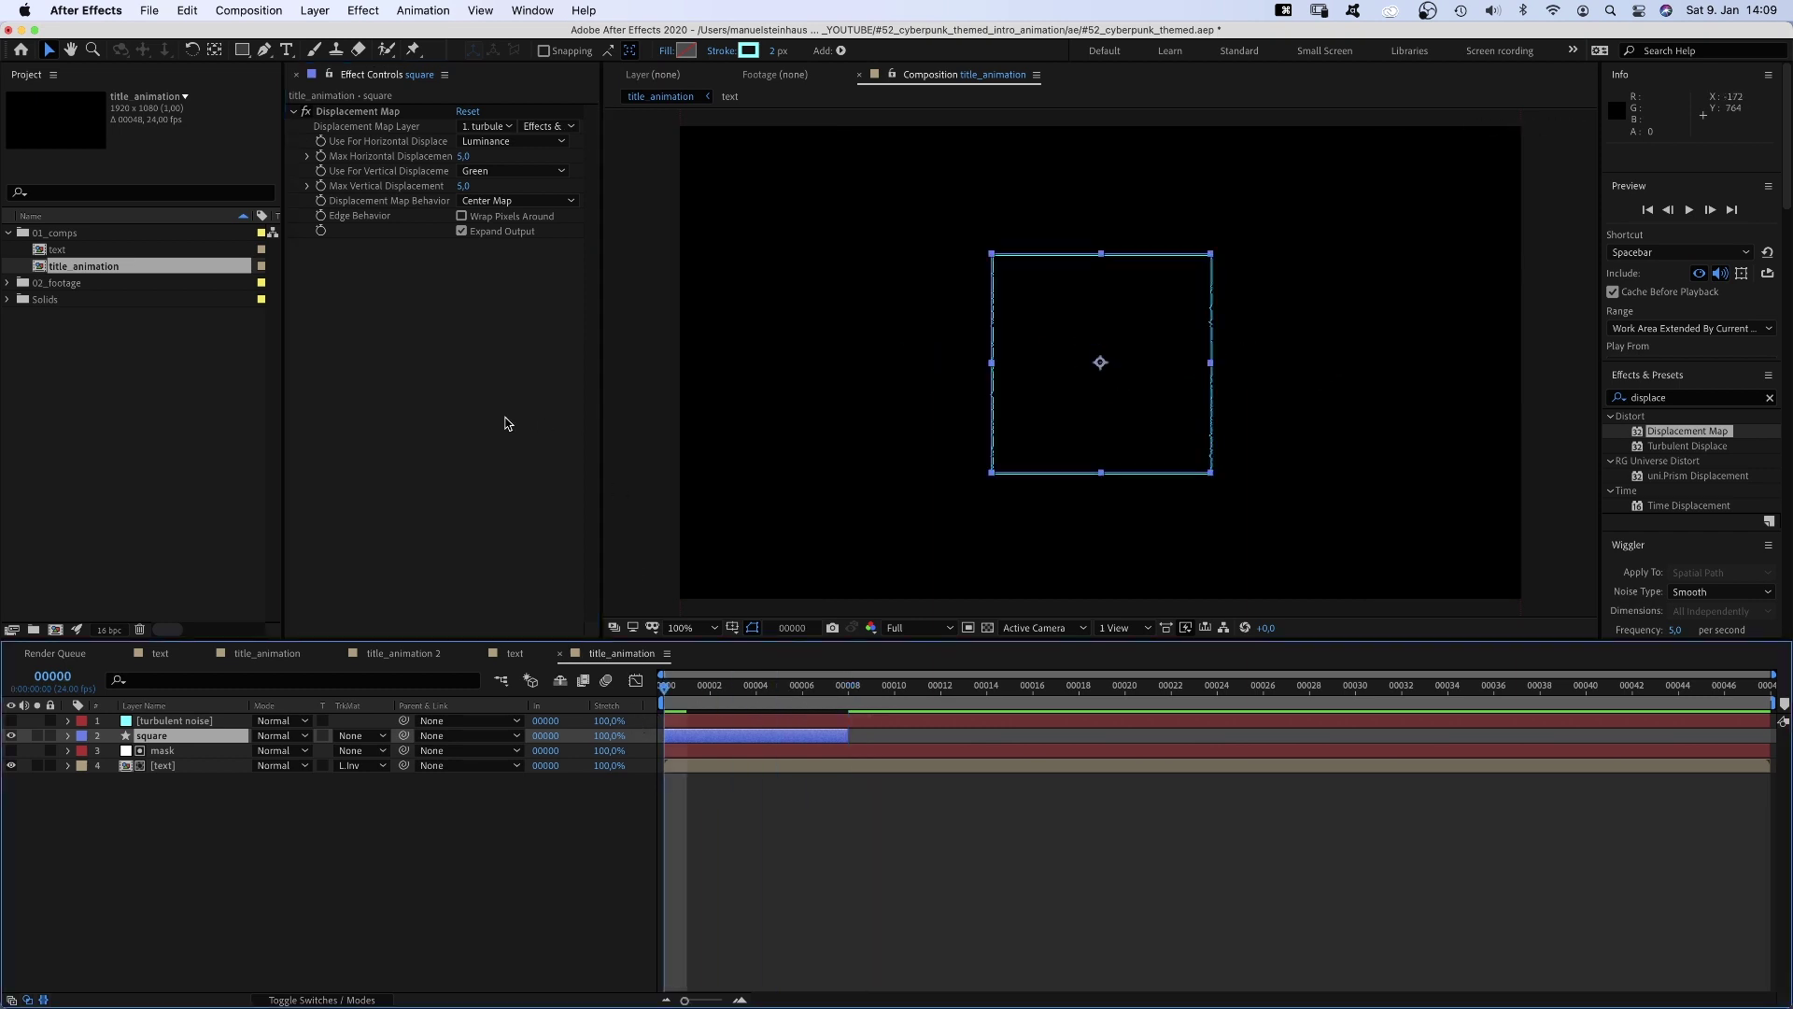
pyautogui.click(465, 156)
pyautogui.write('-350')
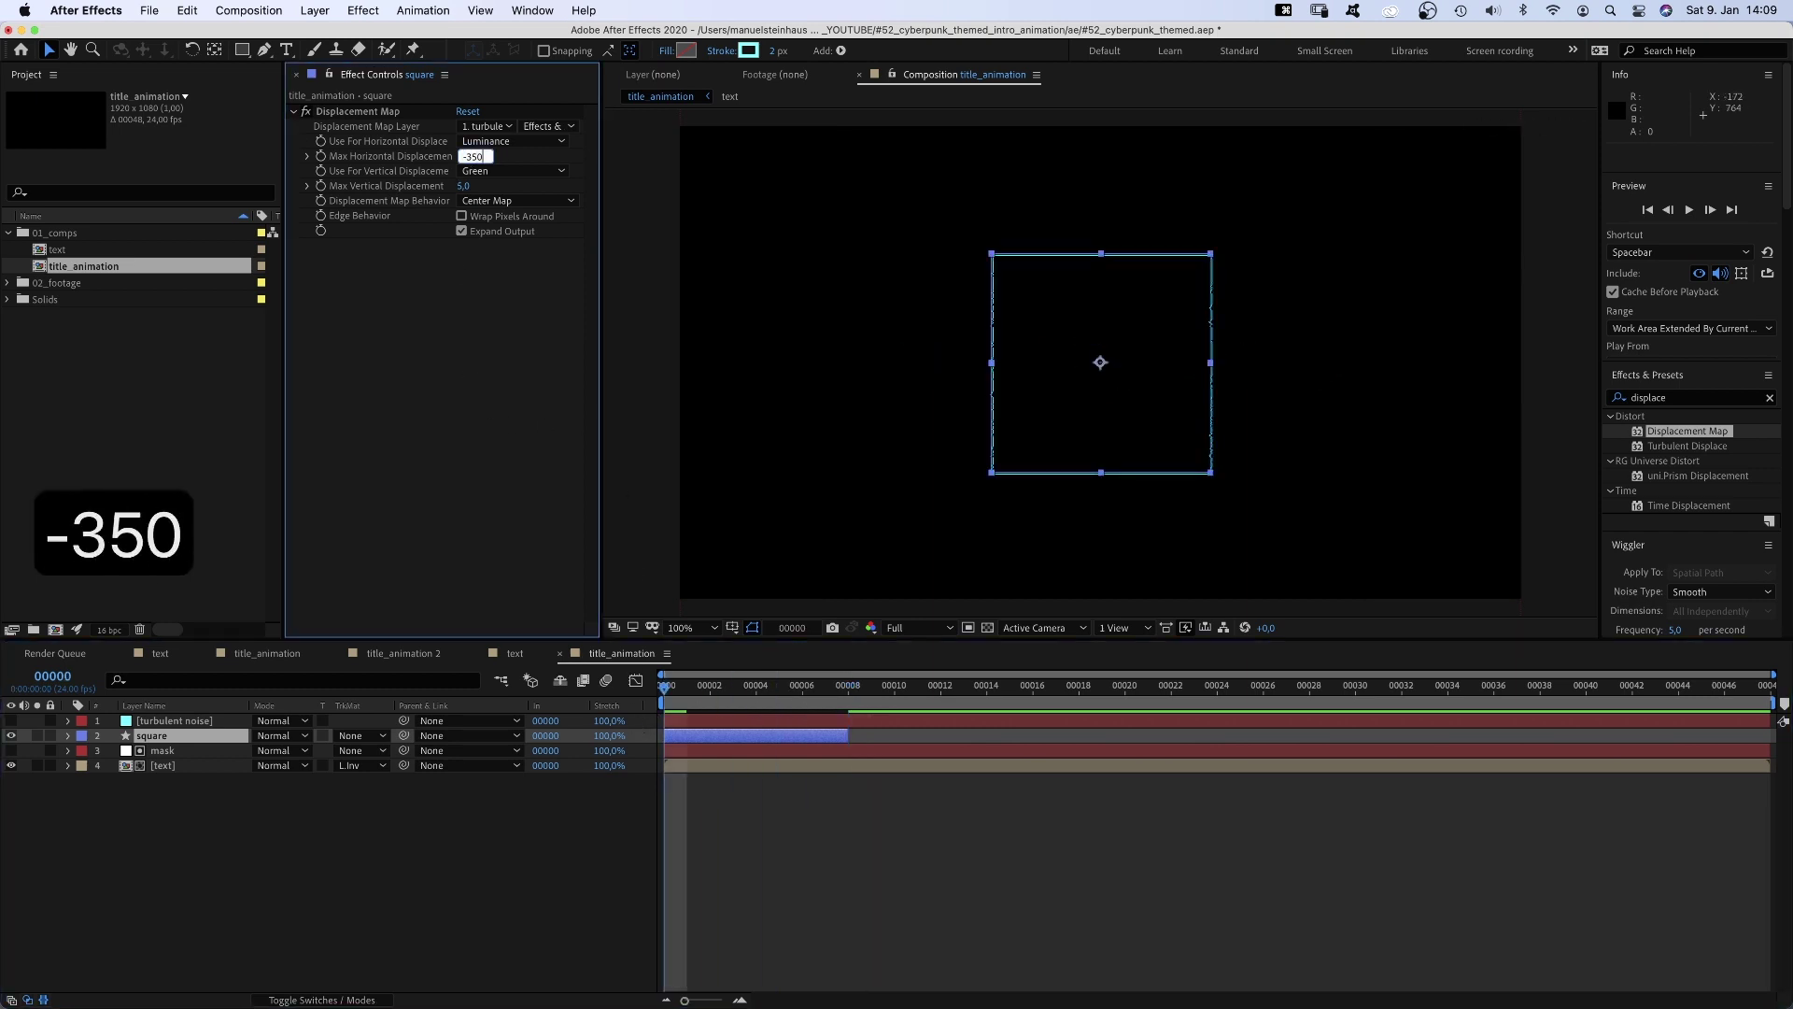
pyautogui.press('Return')
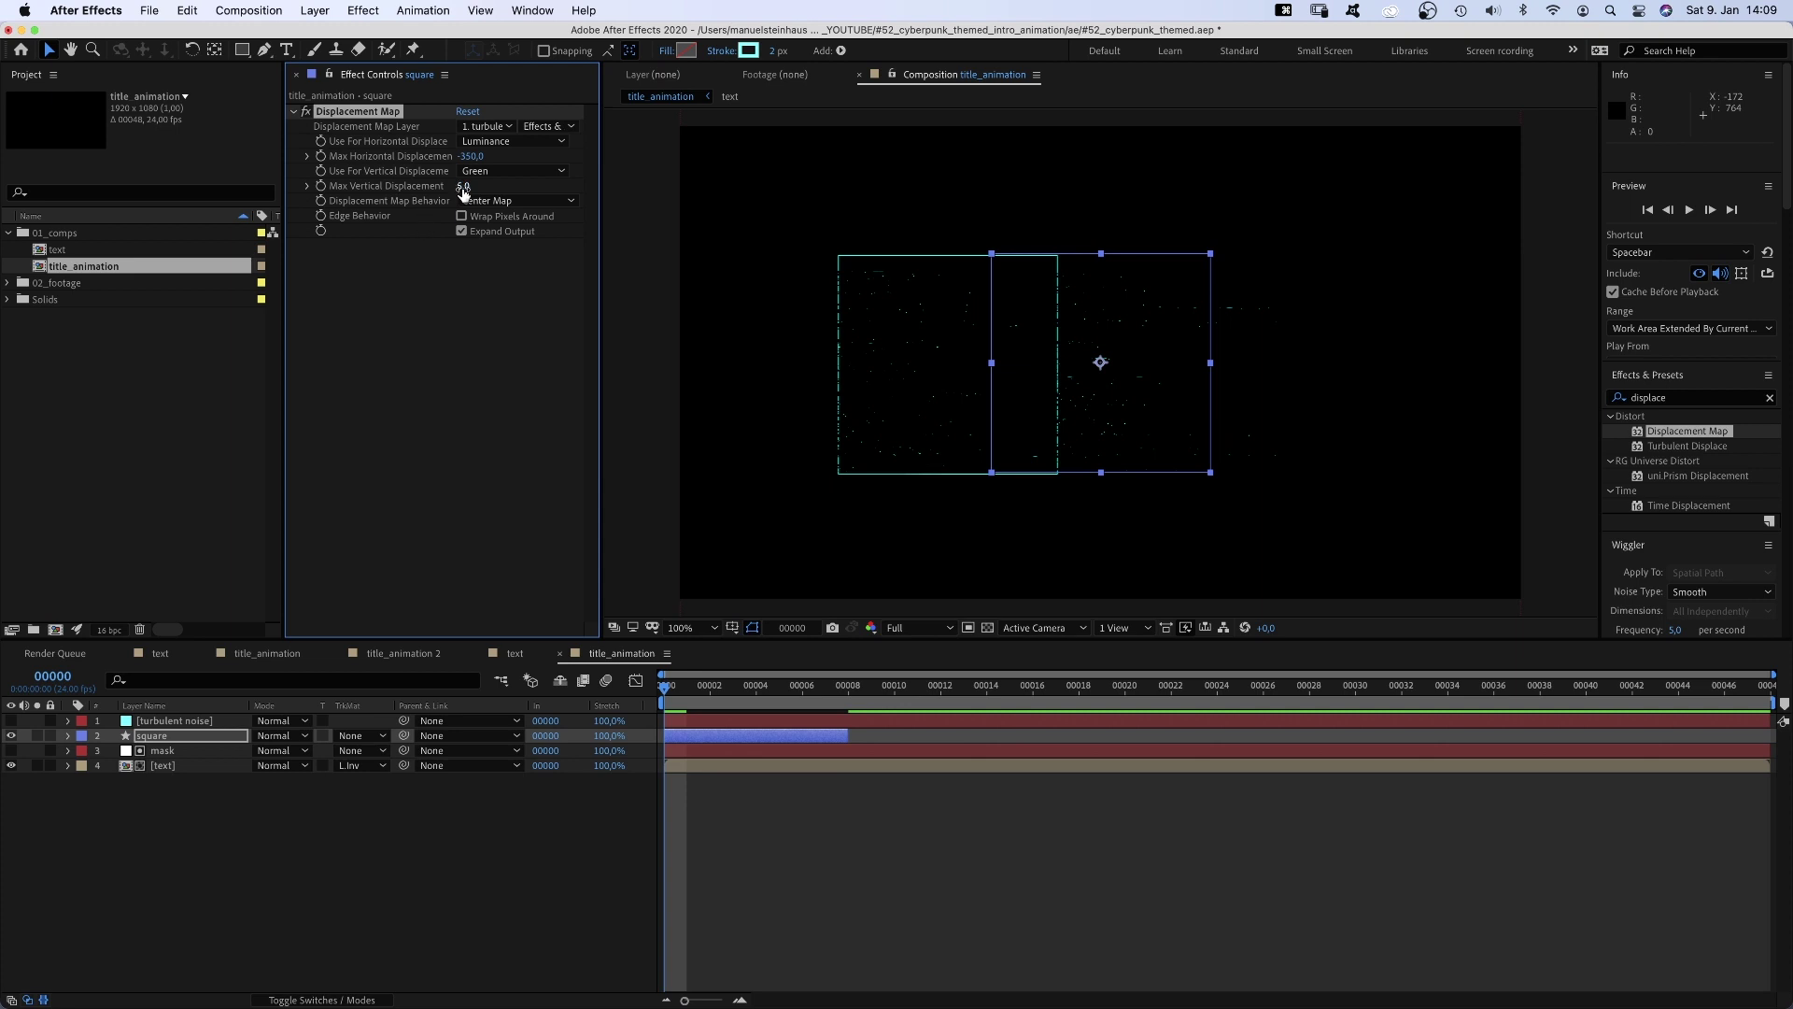
pyautogui.write('0')
pyautogui.press('Return')
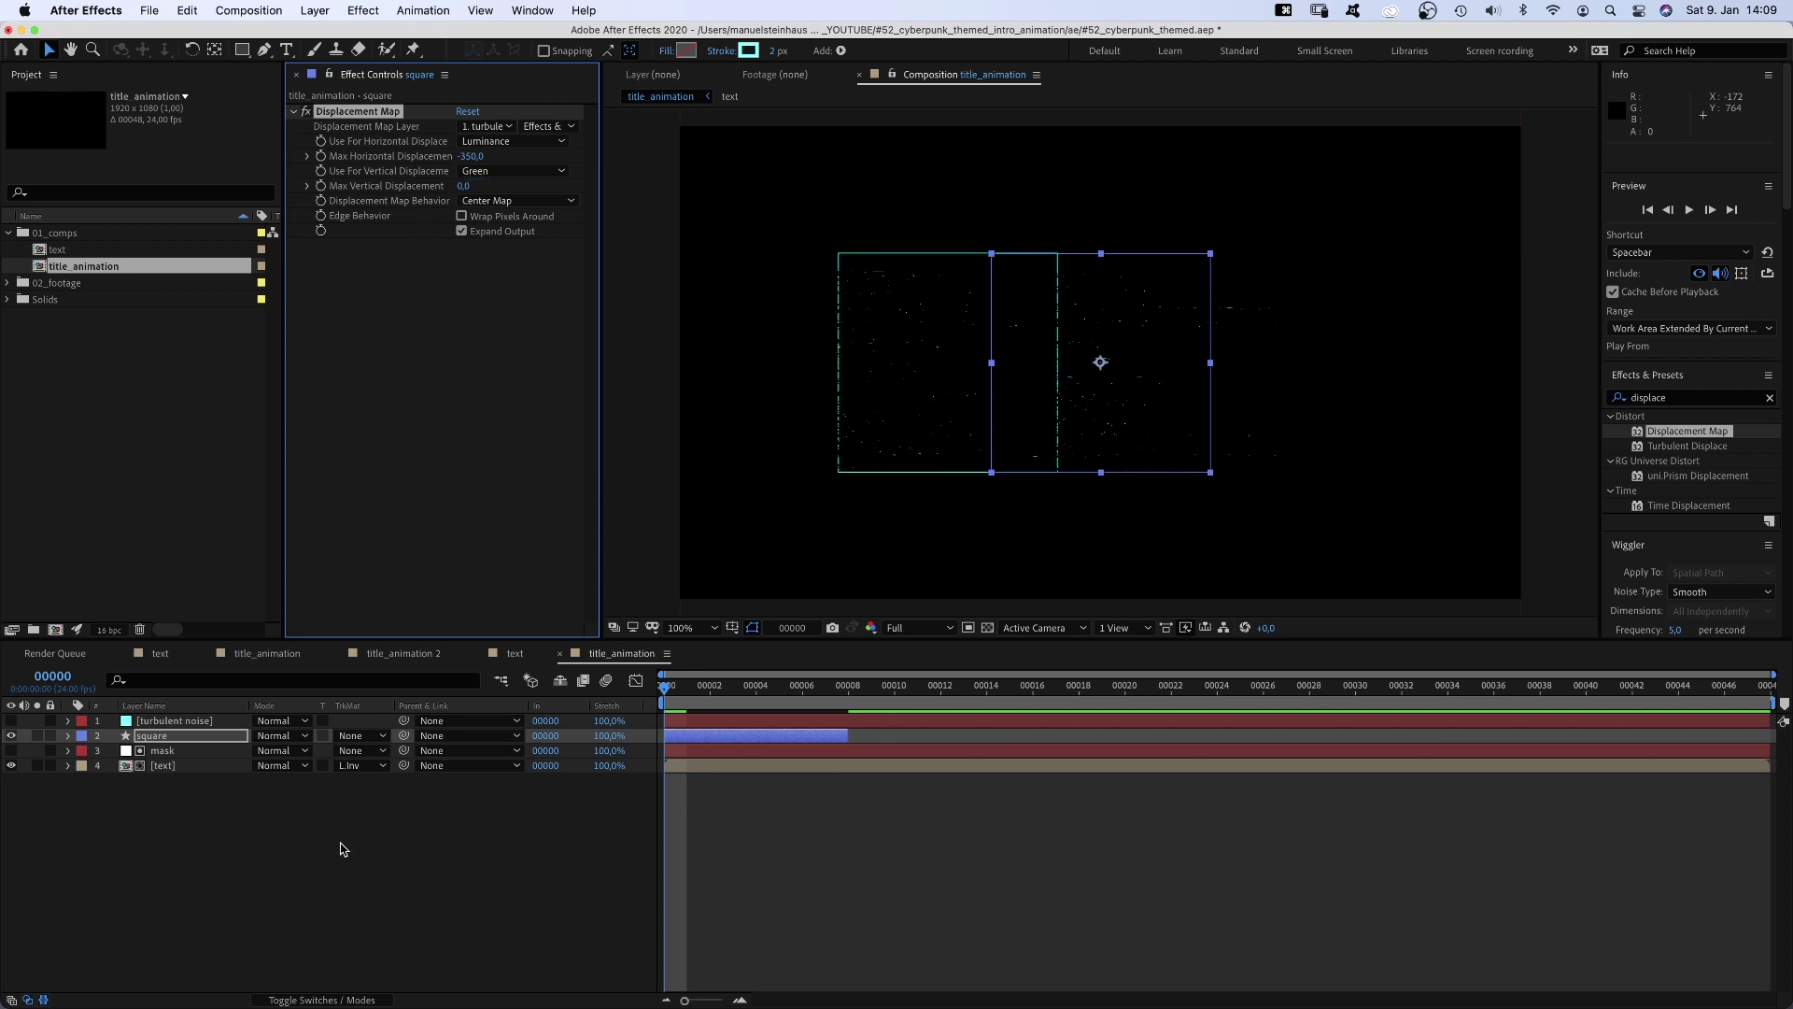
# - Add a Glow with radius 50 and intensity 50 to the square, then duplicate it as Glow 2
pyautogui.click(343, 801)
pyautogui.click(1670, 398)
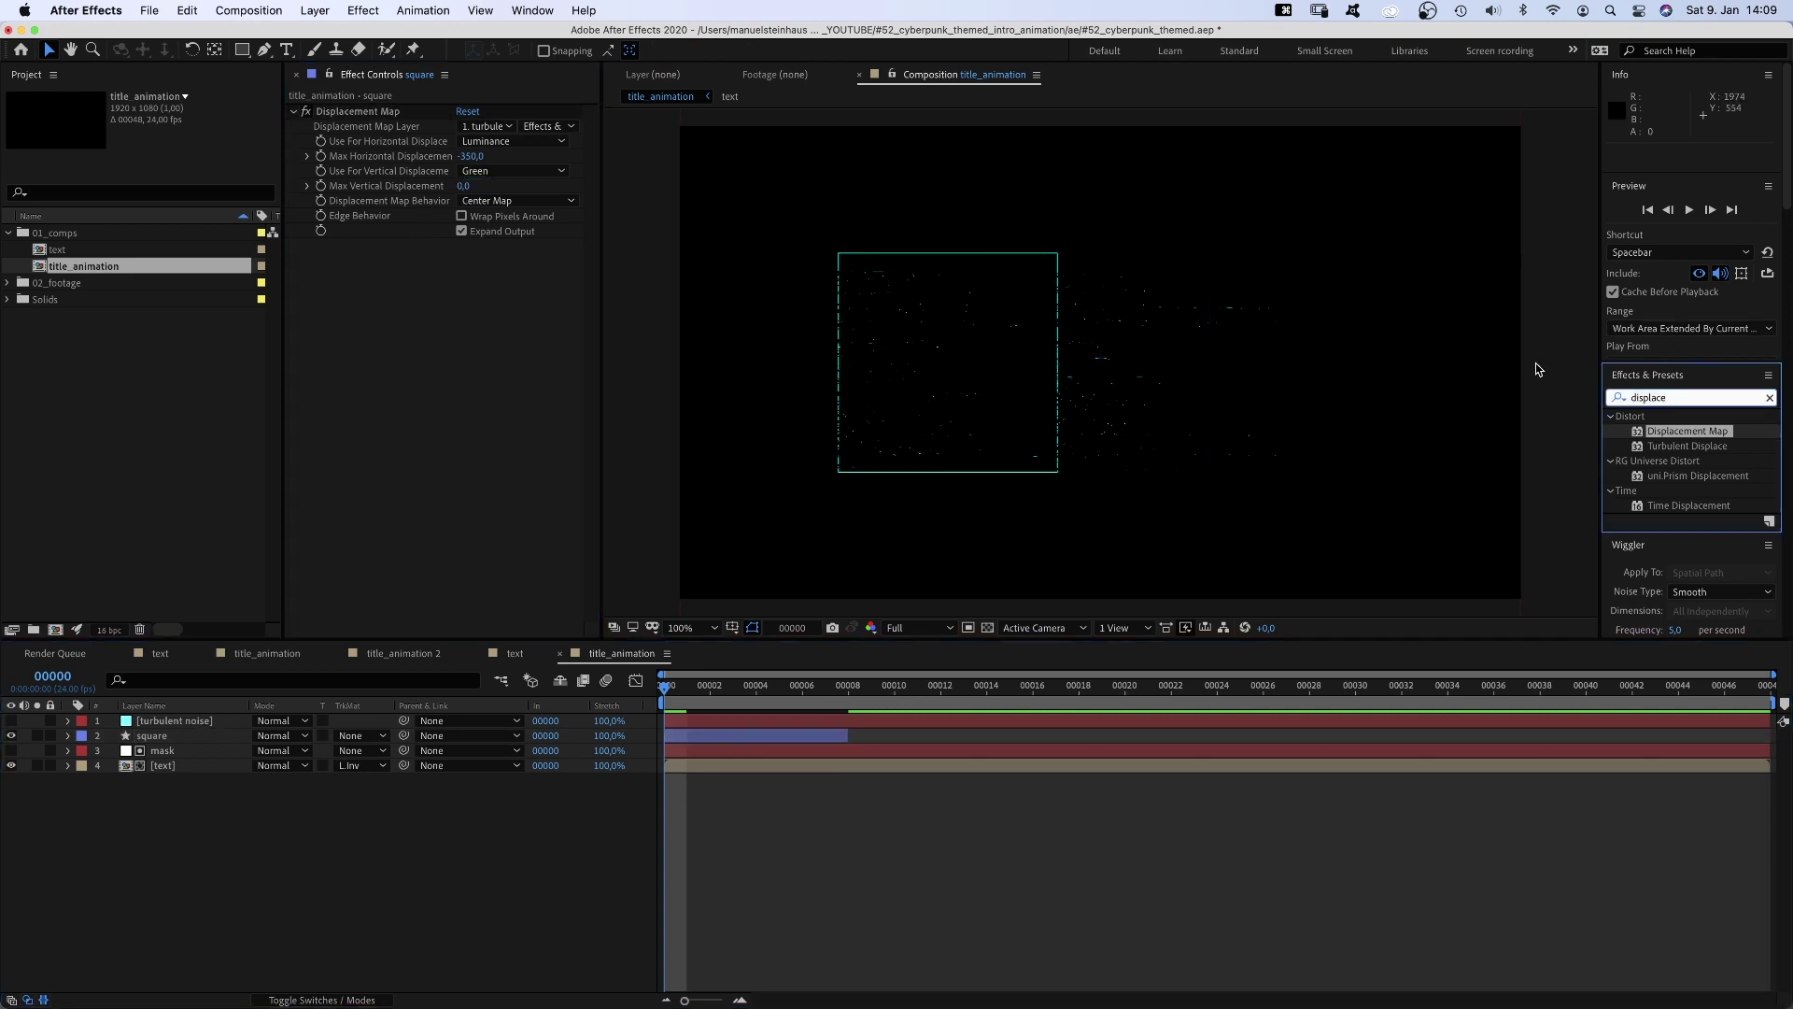
pyautogui.write('glow')
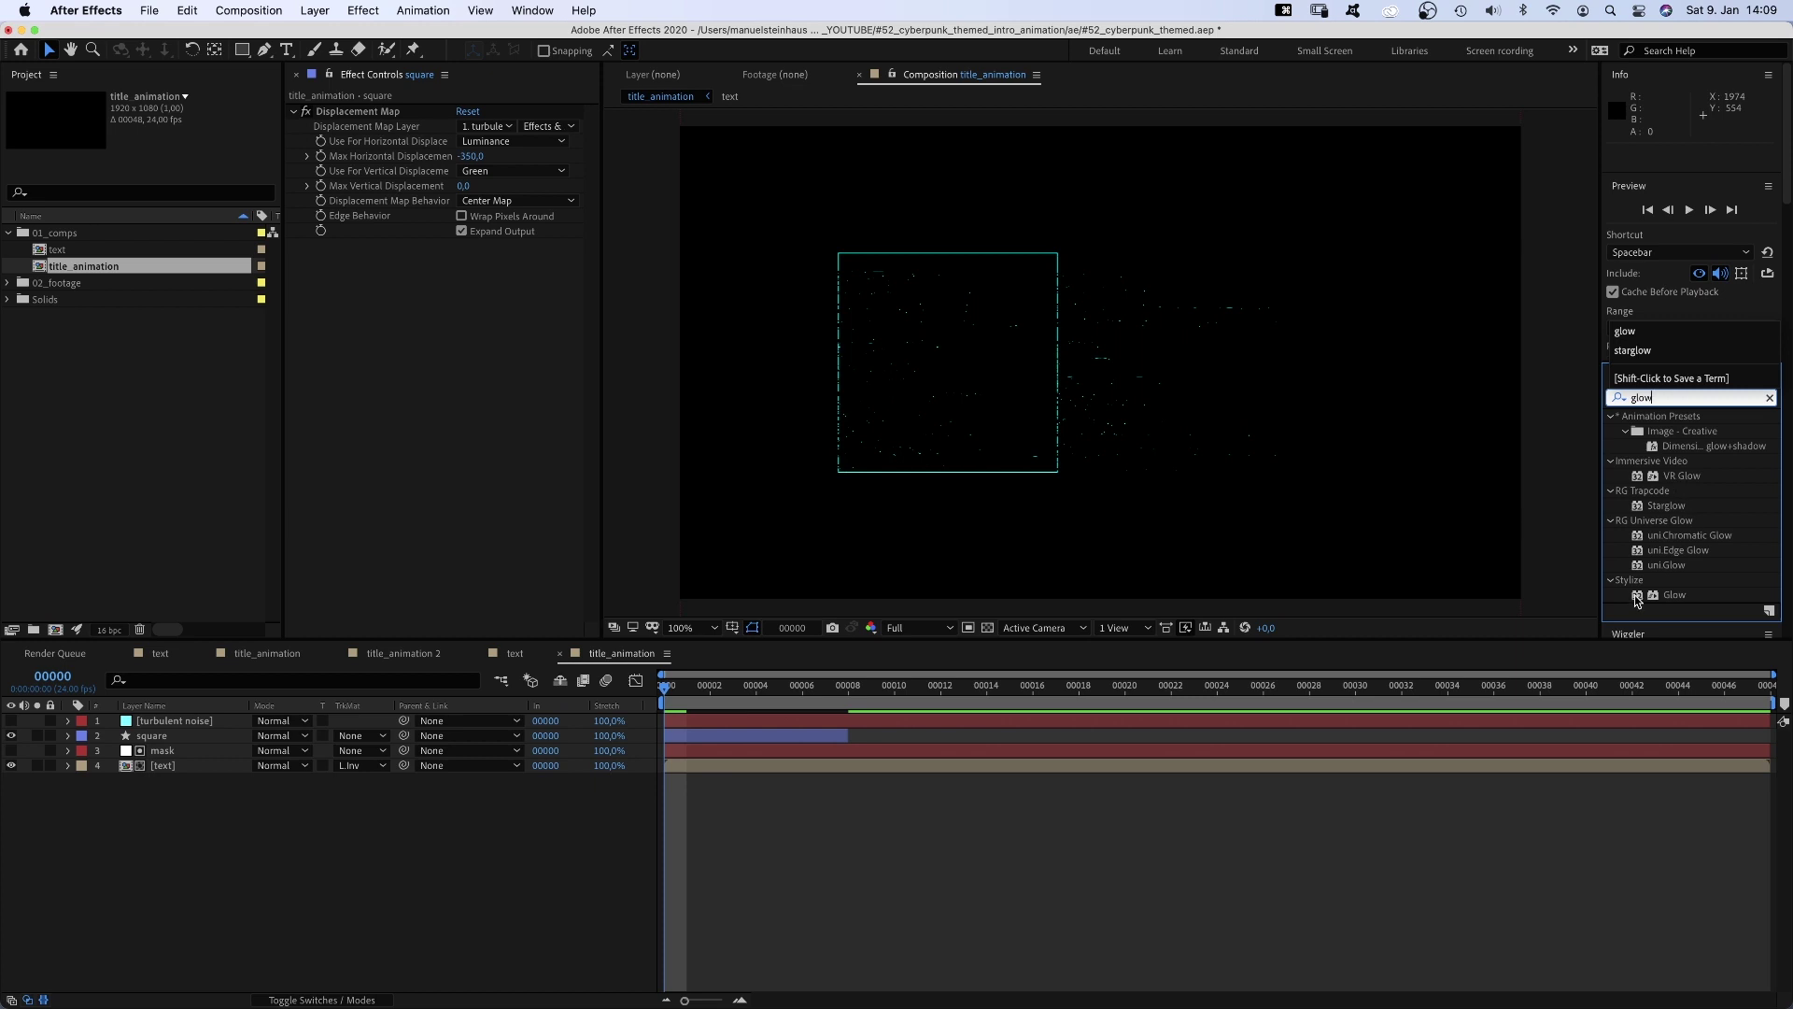
pyautogui.moveTo(1671, 594); pyautogui.dragTo(386, 372)
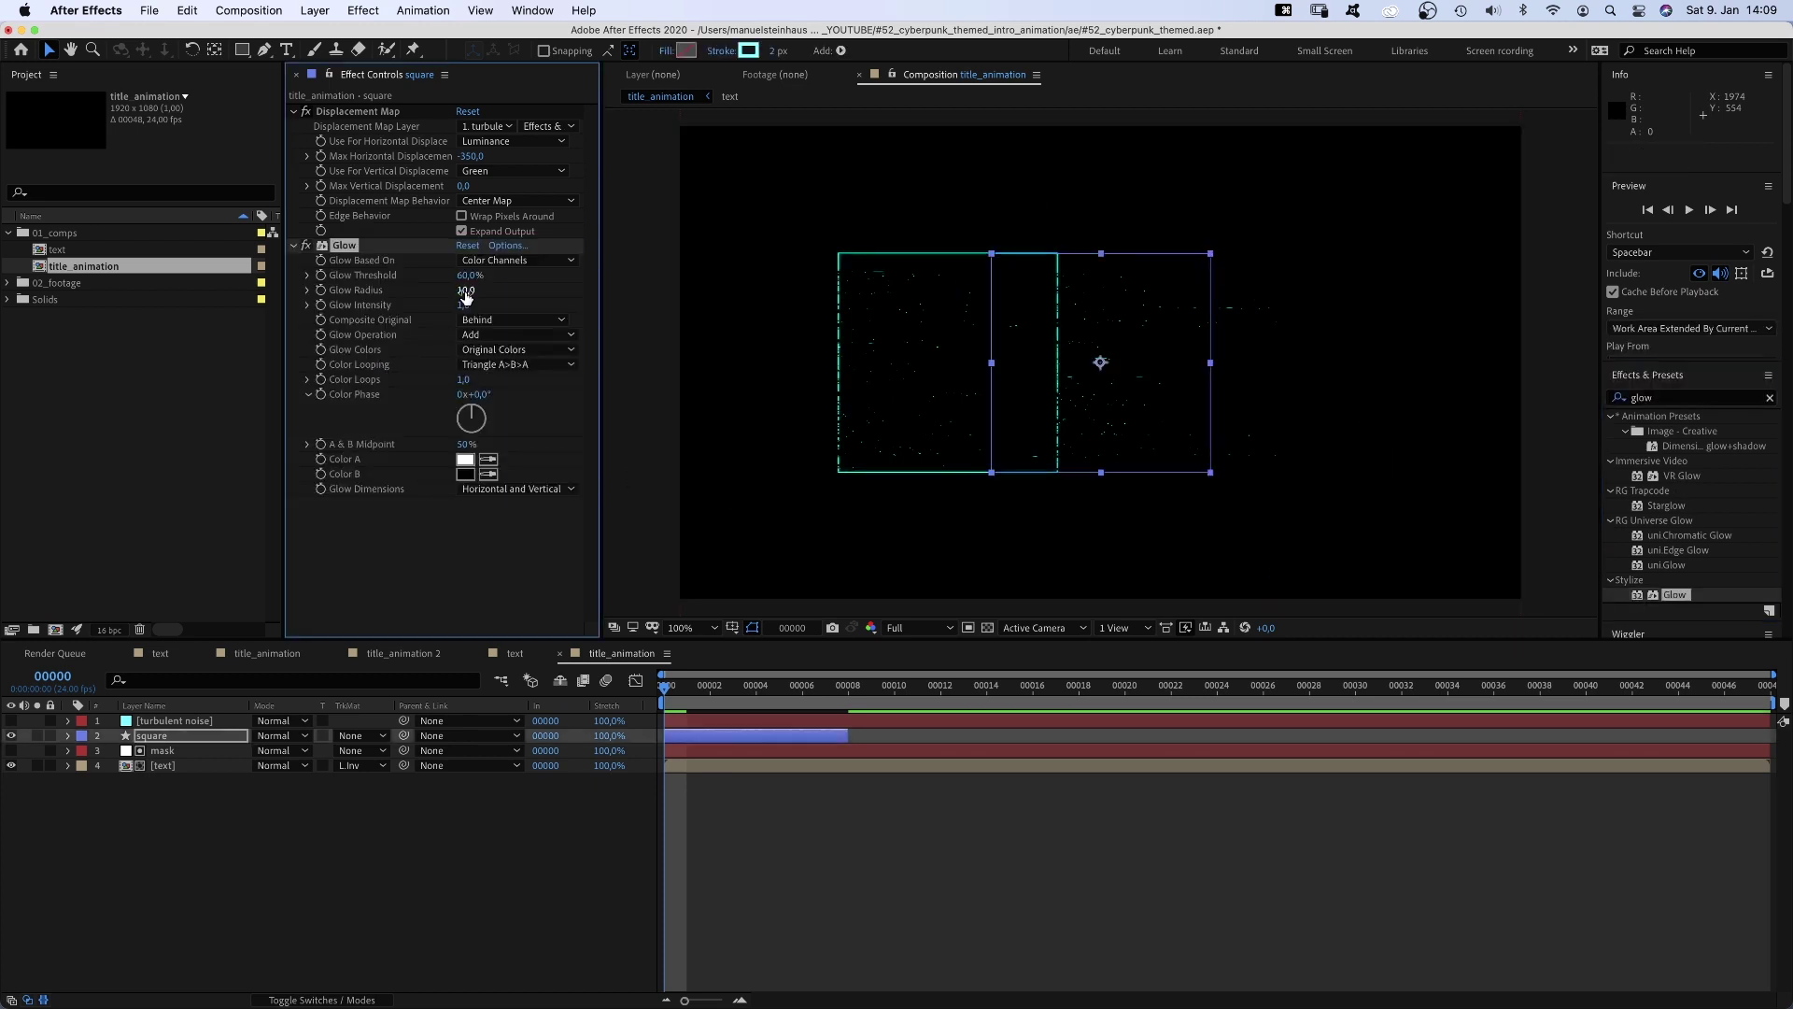
pyautogui.write('50')
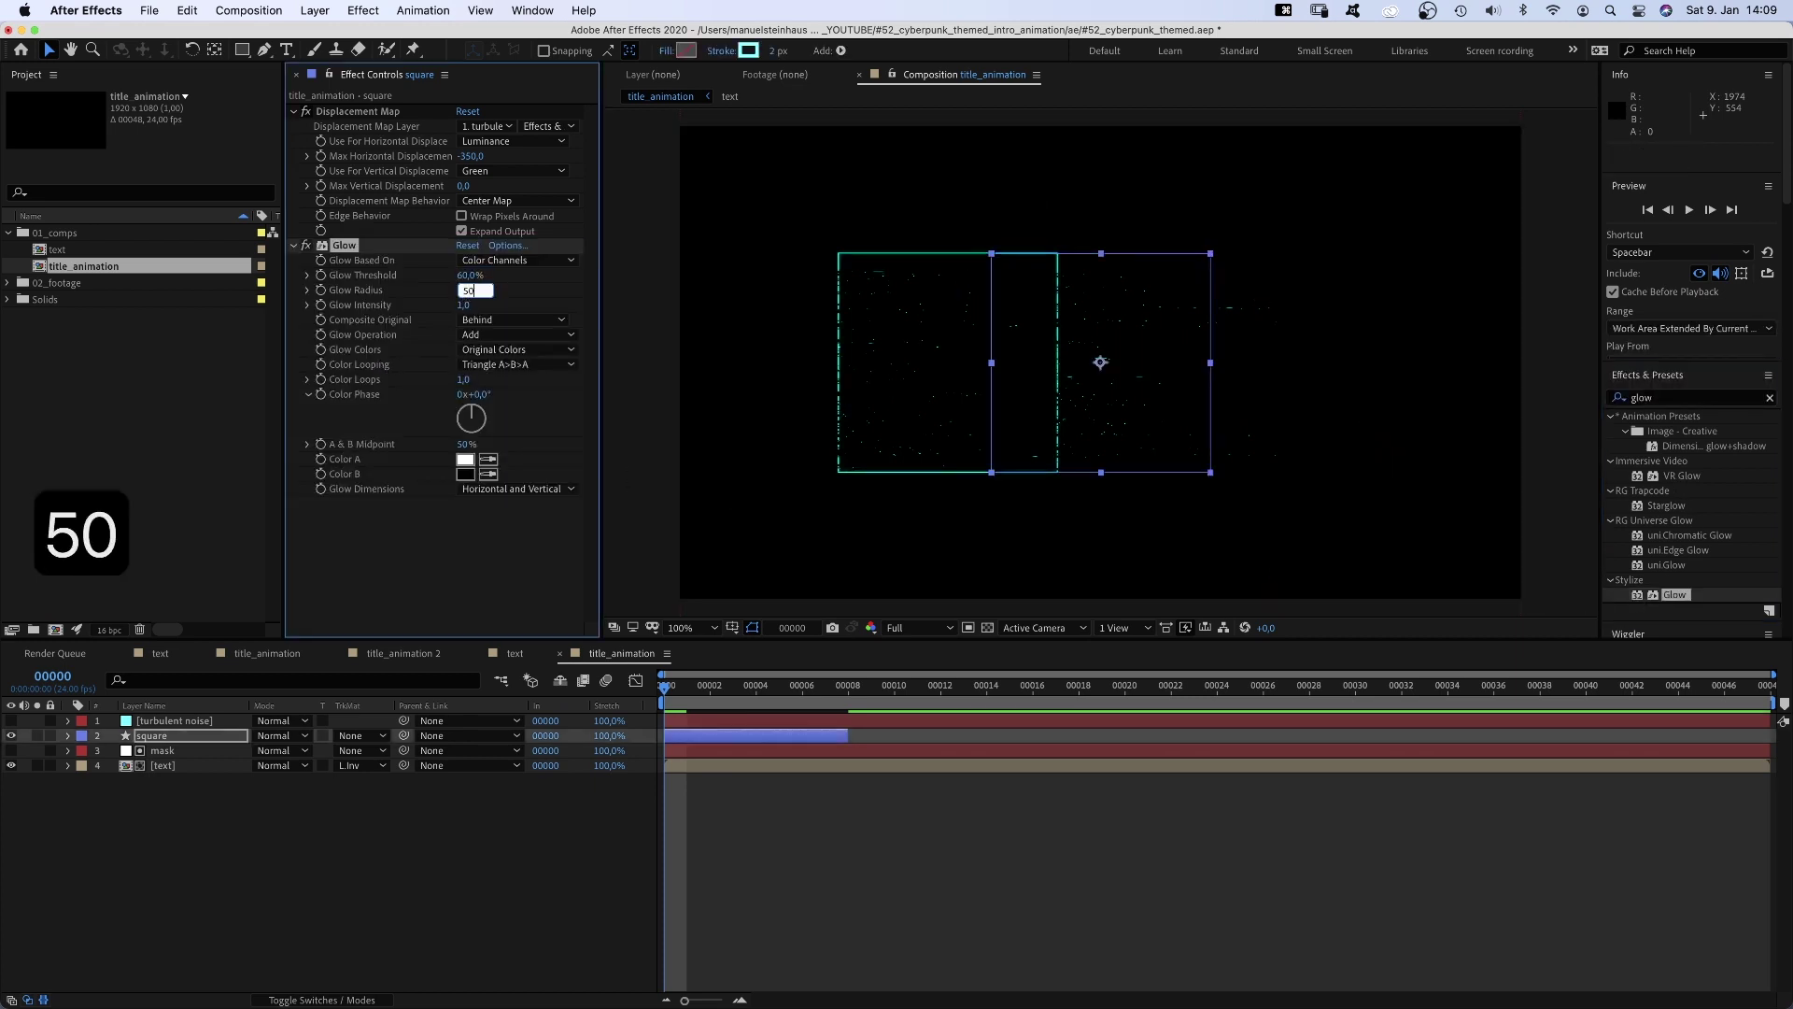
pyautogui.press('Tab')
pyautogui.write('50')
pyautogui.press('Return')
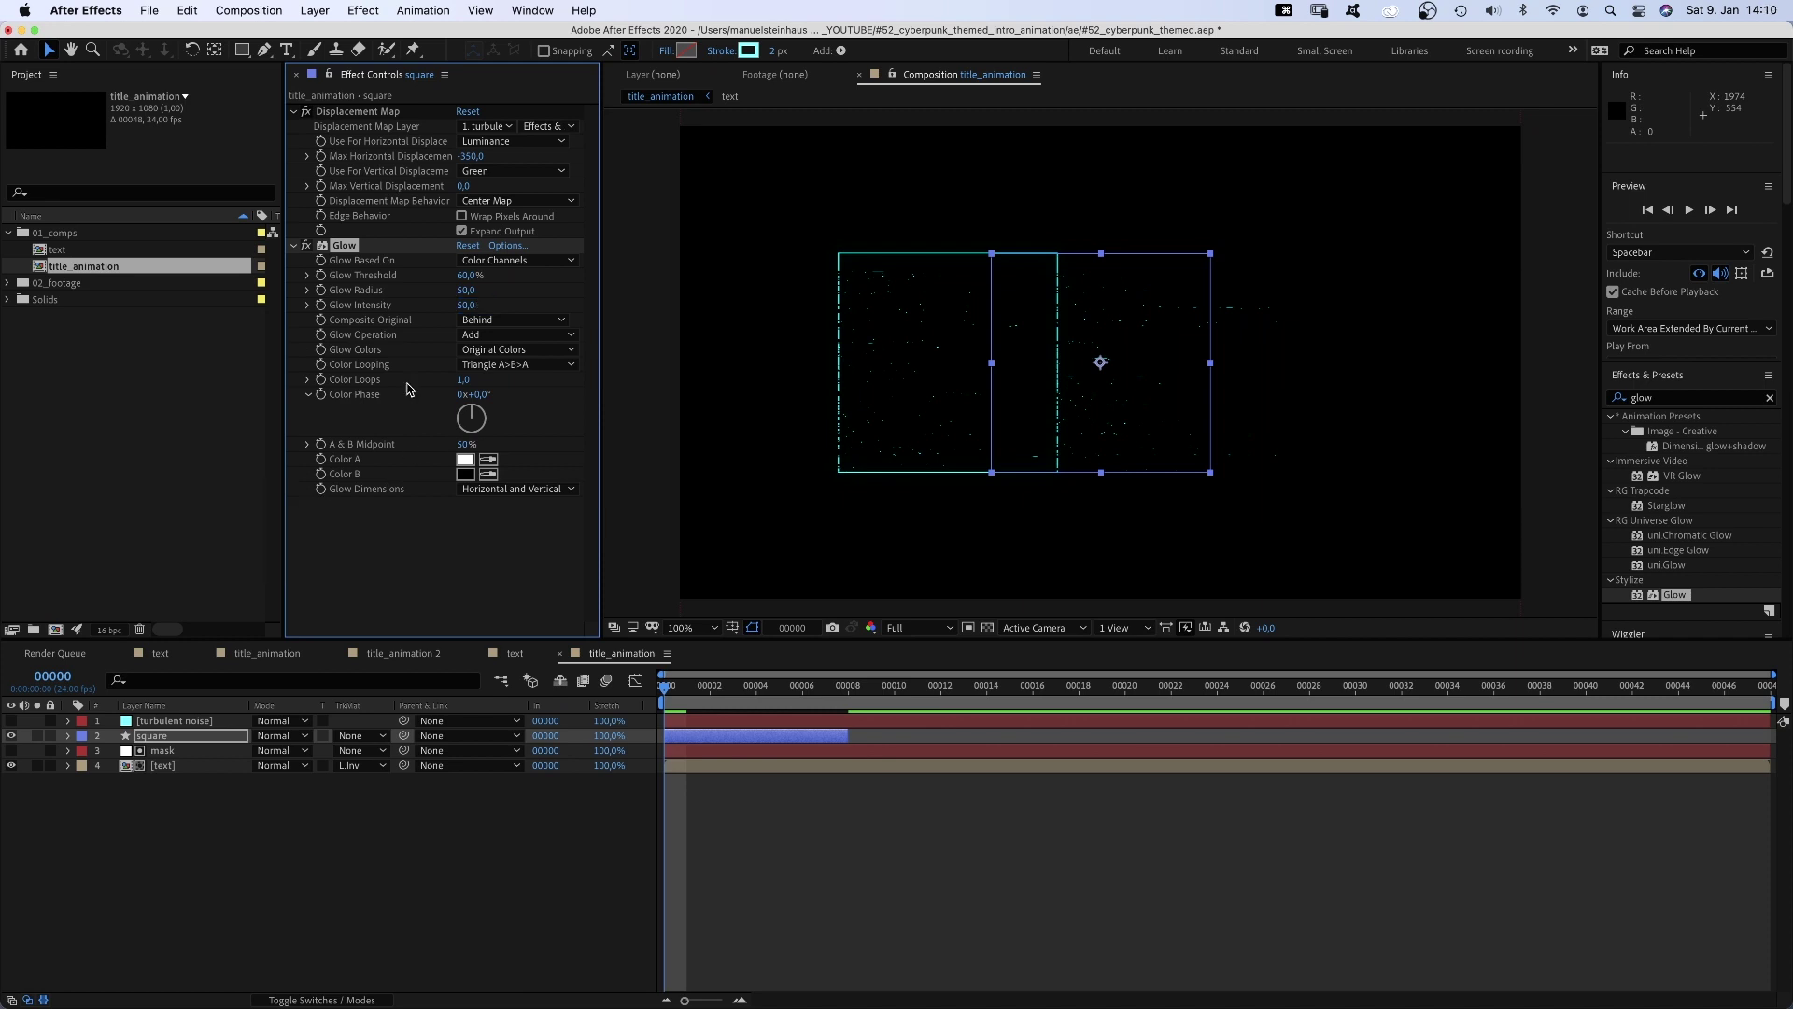
pyautogui.press('super+d')
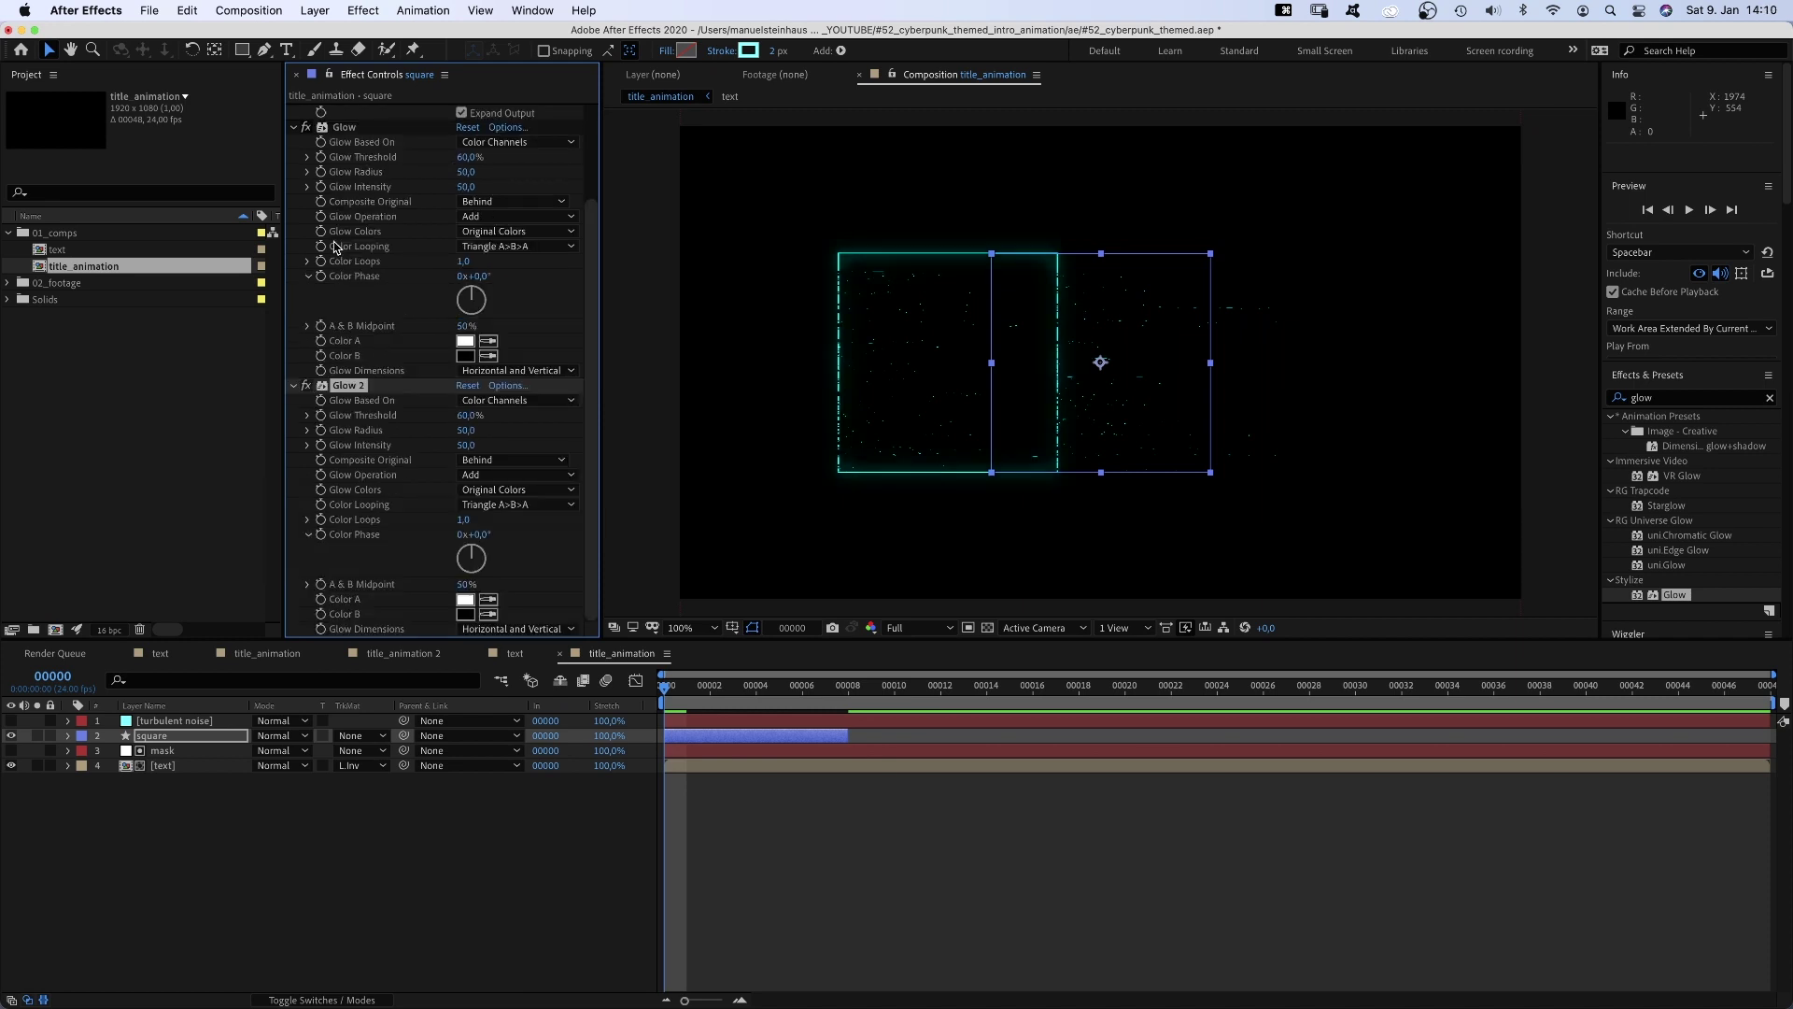
pyautogui.click(166, 738)
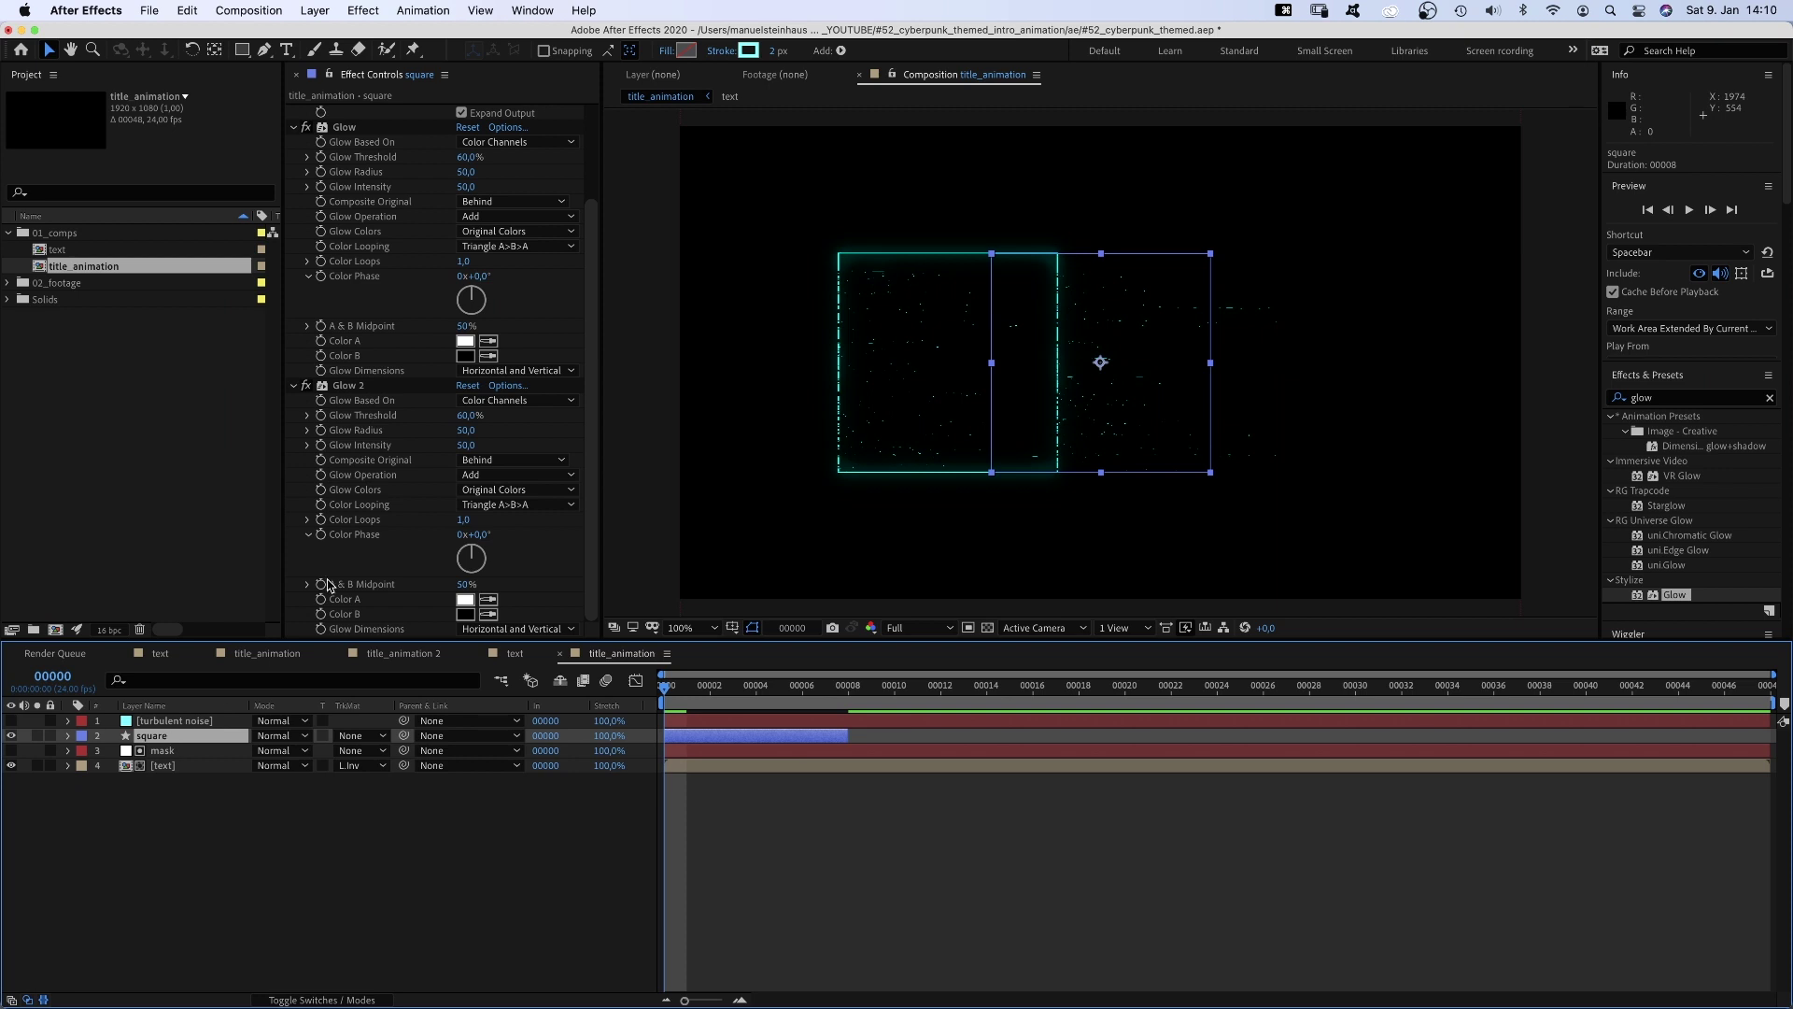
# - Keyframe Max Horizontal Displacement to 150, -100 and 20 at frames 2, 4 and 6
pyautogui.moveTo(589, 216); pyautogui.dragTo(586, 120)
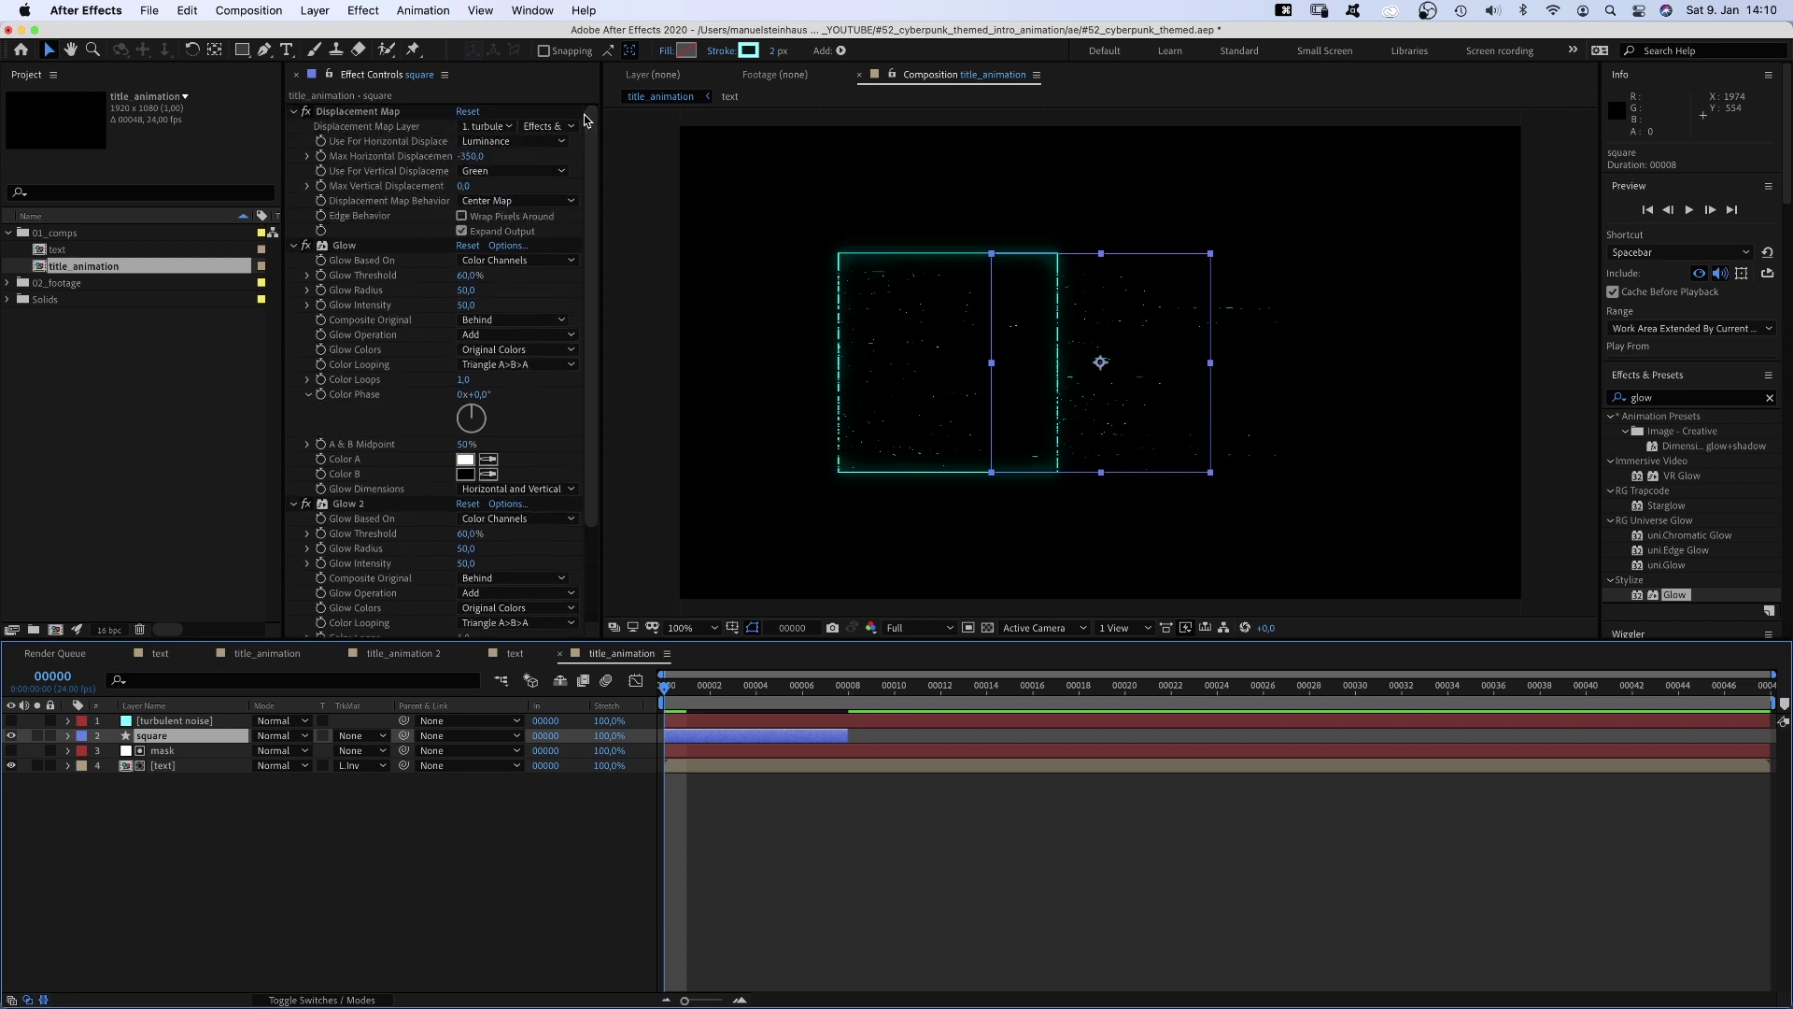
pyautogui.click(324, 161)
pyautogui.press('u')
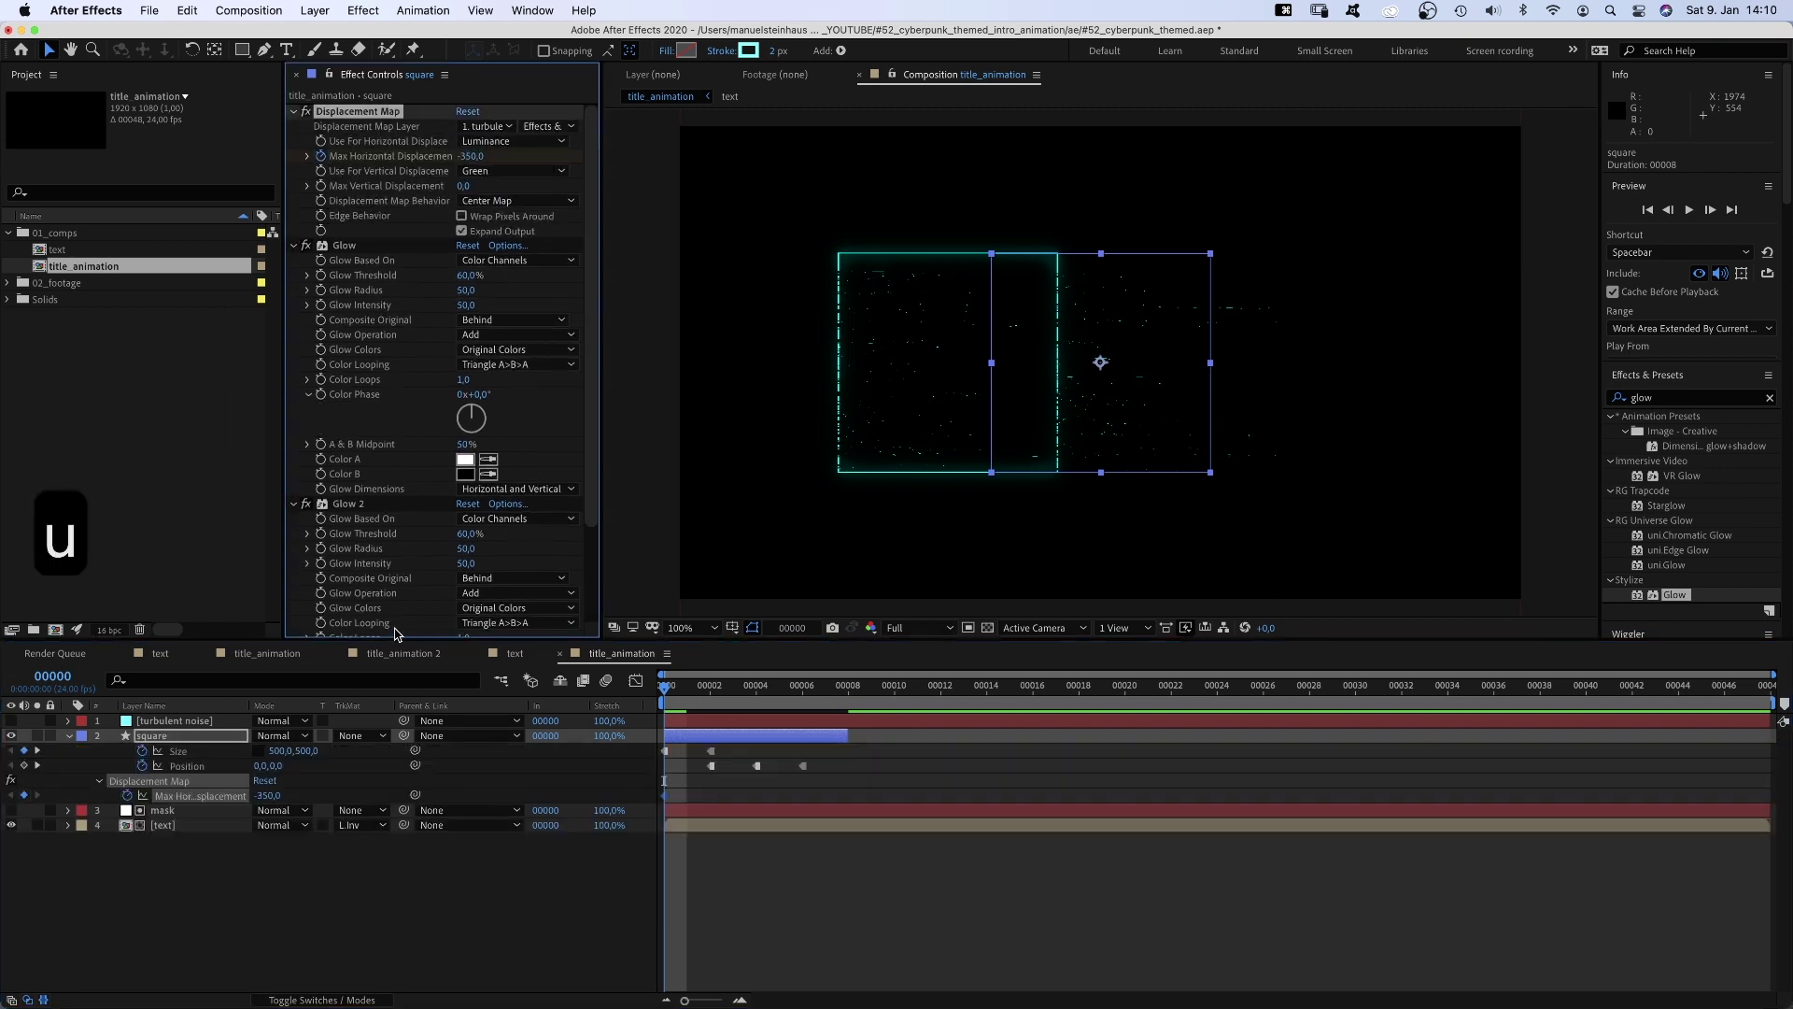
pyautogui.click(707, 702)
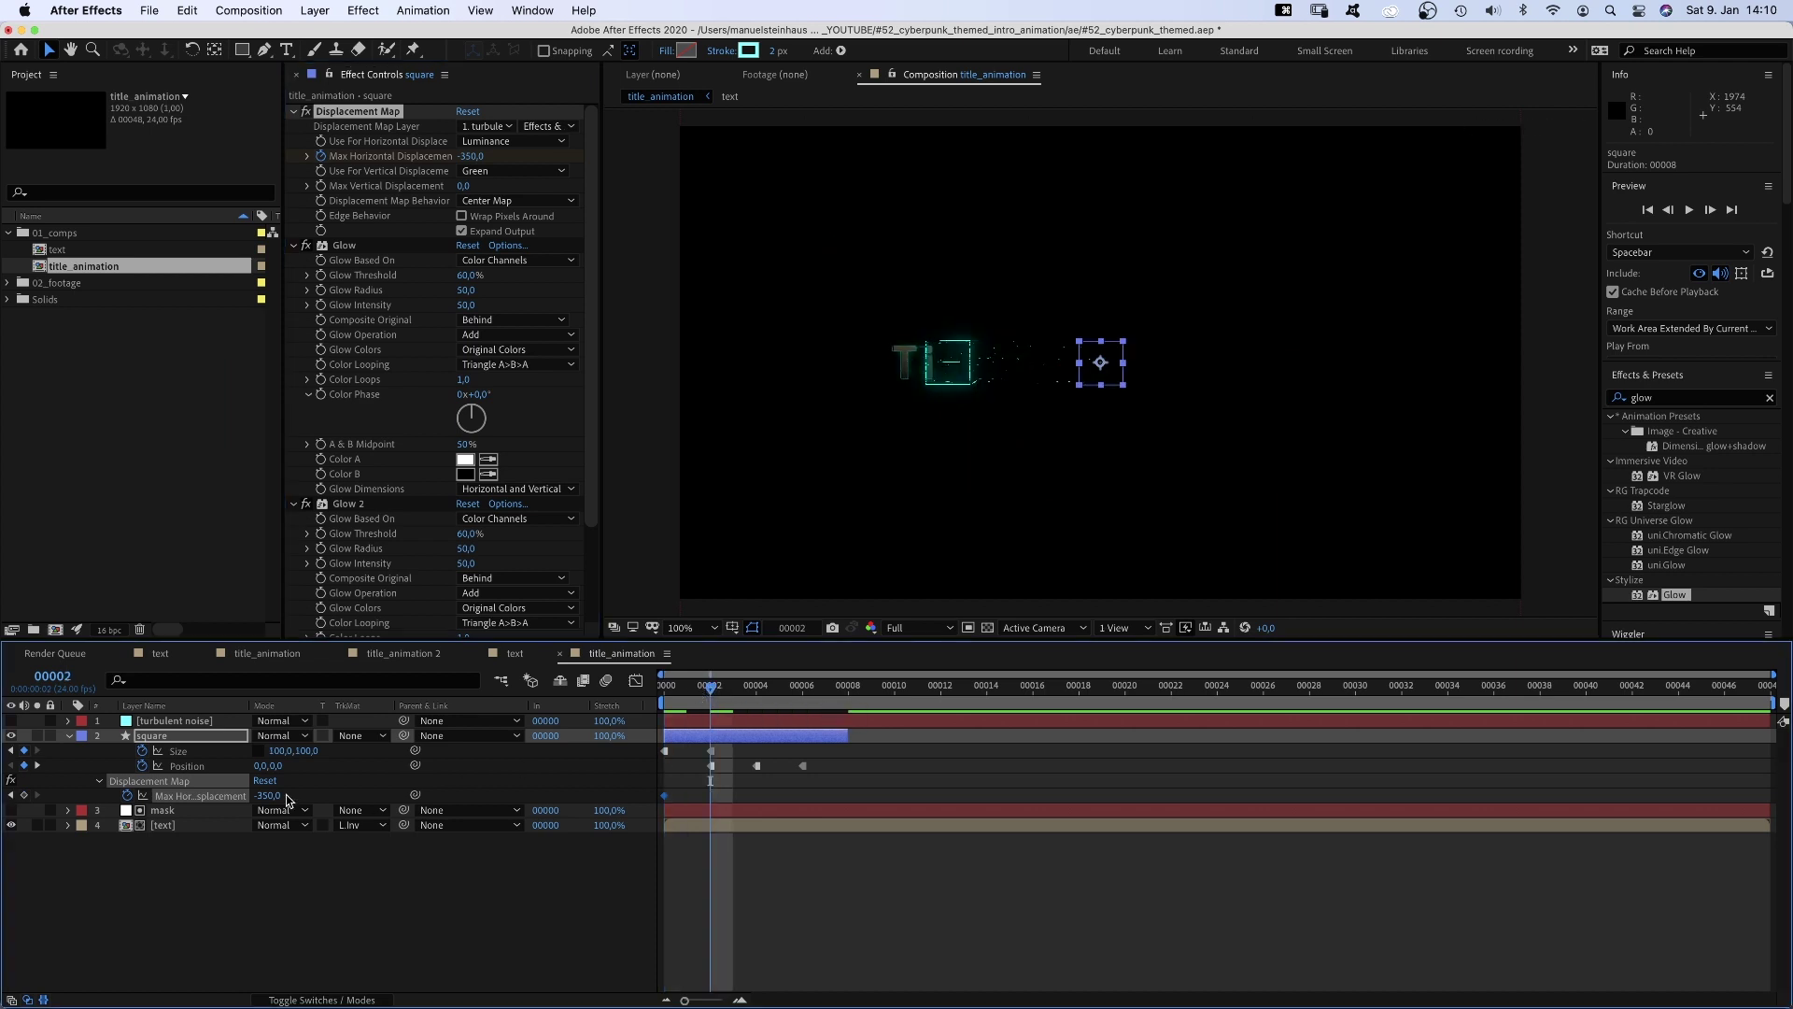
pyautogui.write('150')
pyautogui.press('Return')
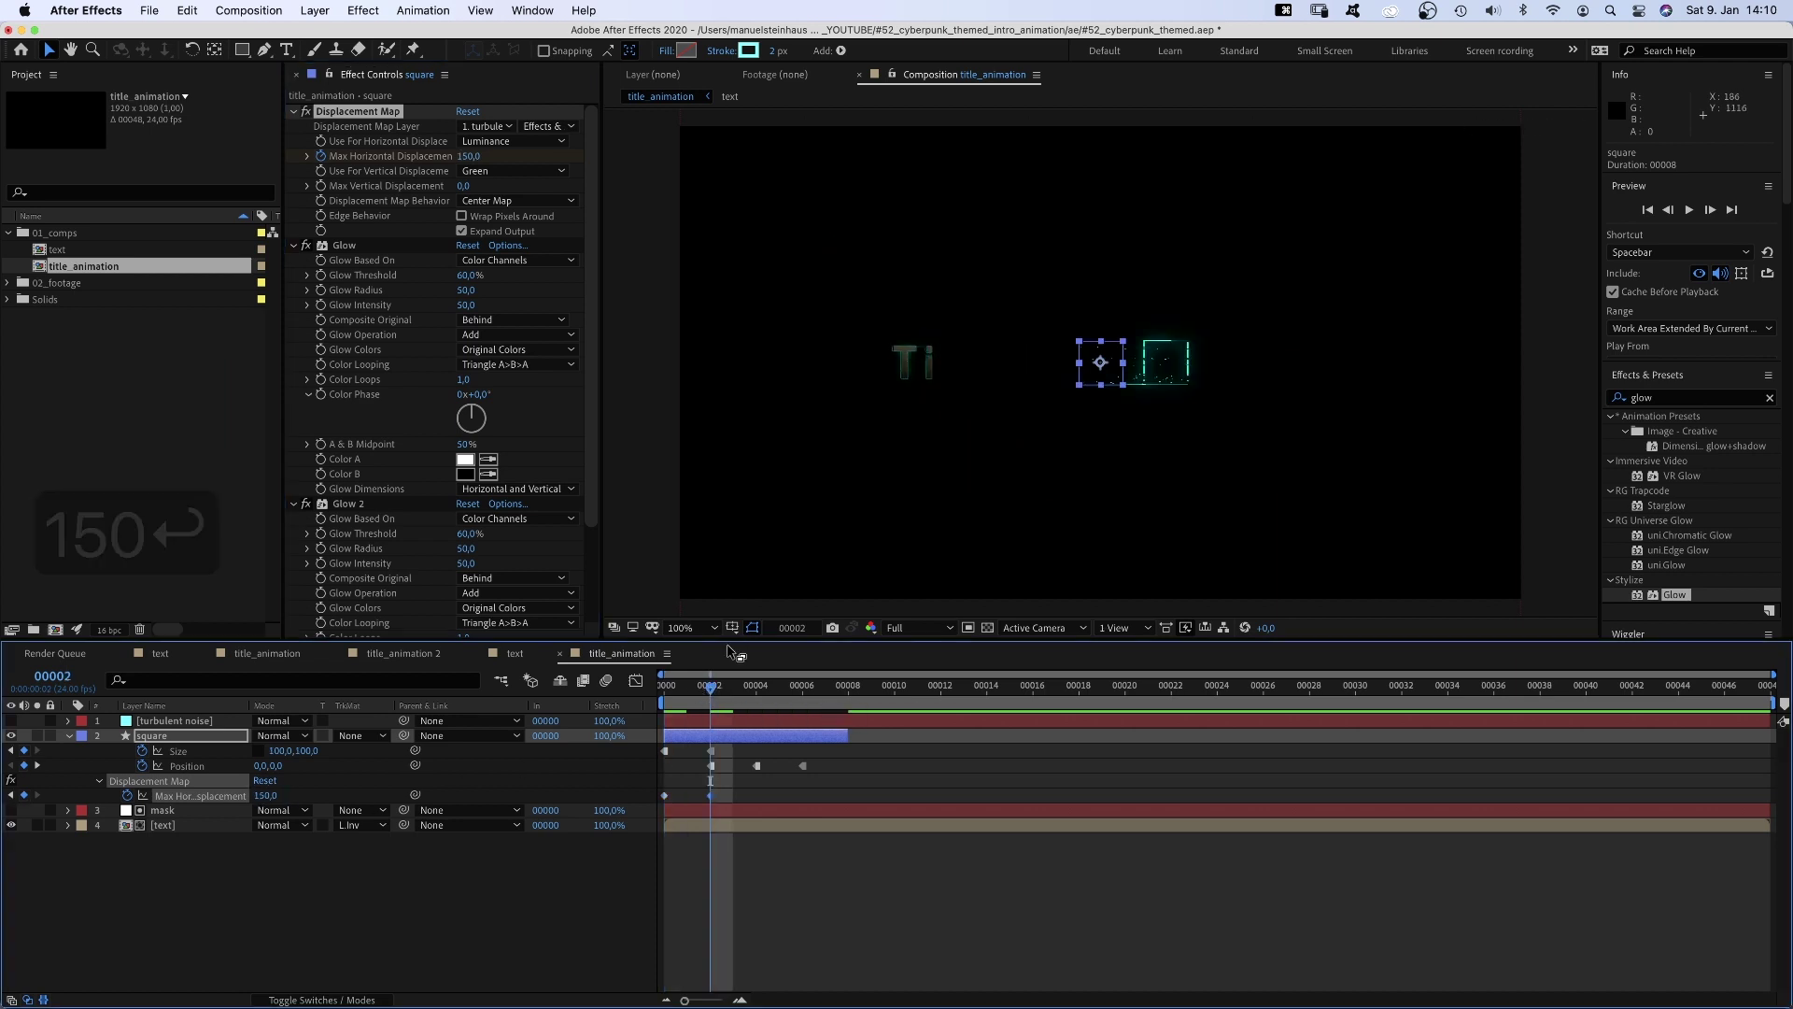
pyautogui.click(744, 699)
pyautogui.press('pagedown')
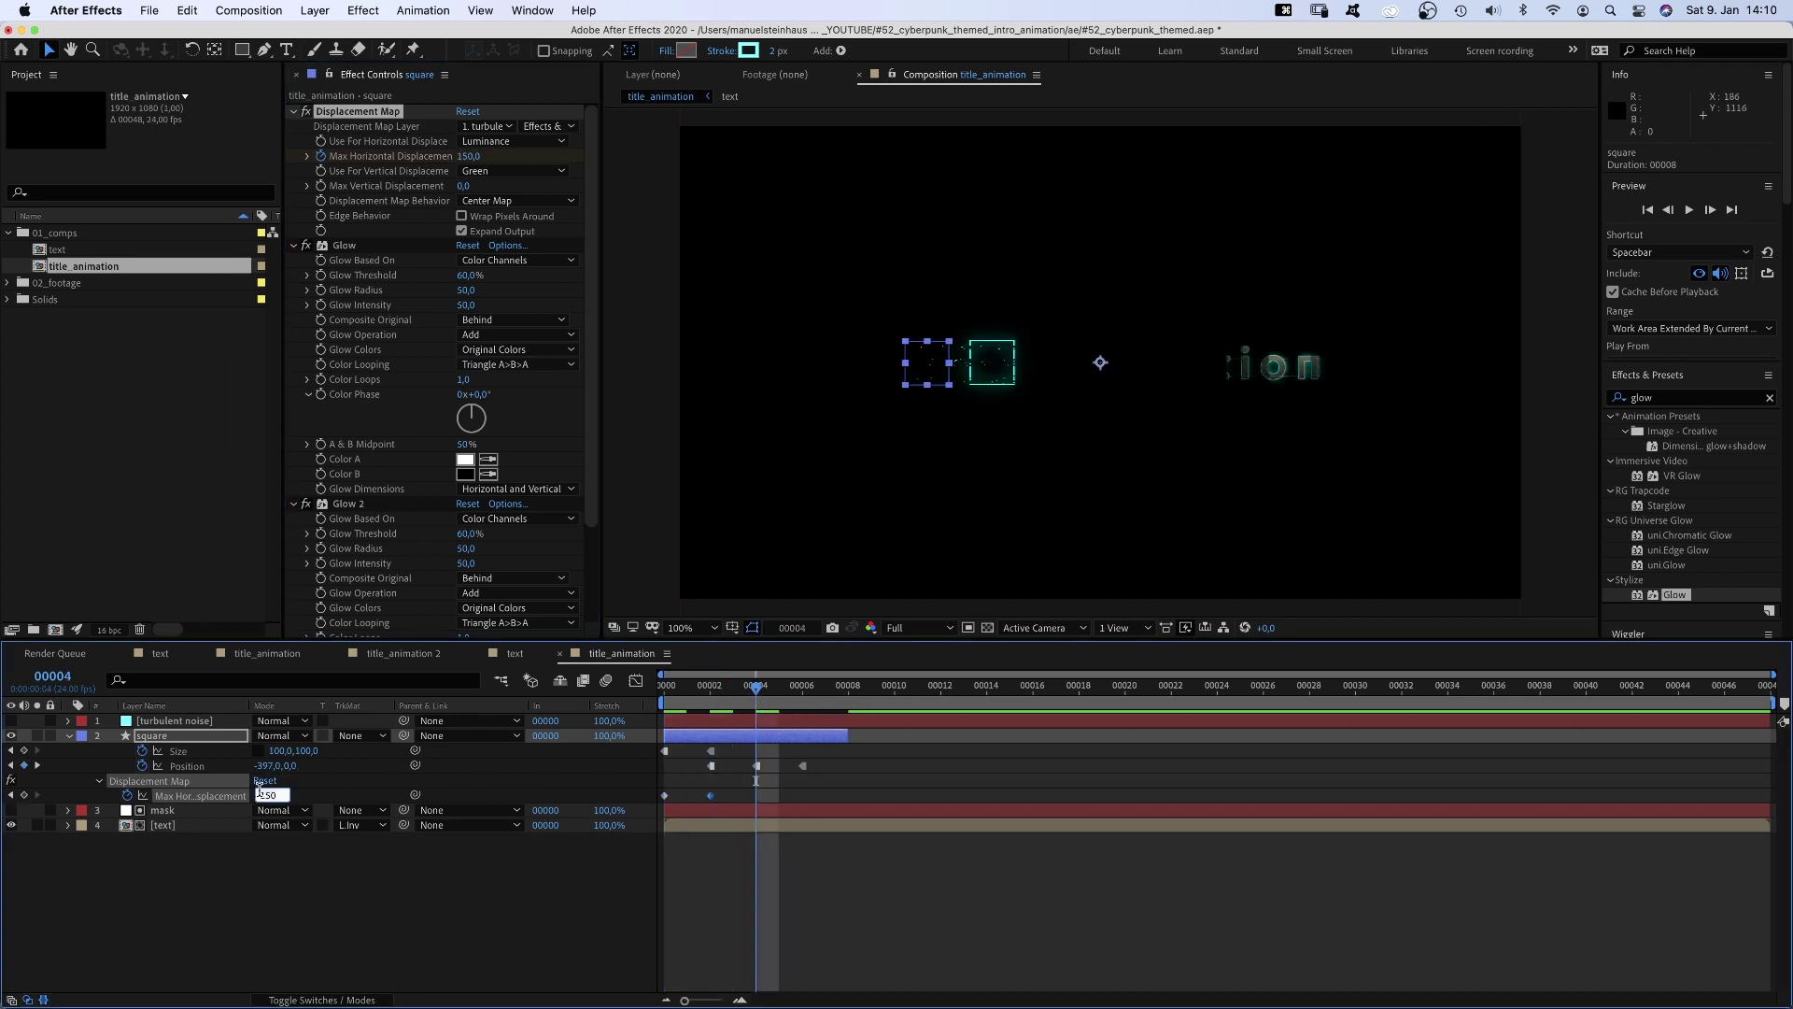
pyautogui.write('-100')
pyautogui.press('Return')
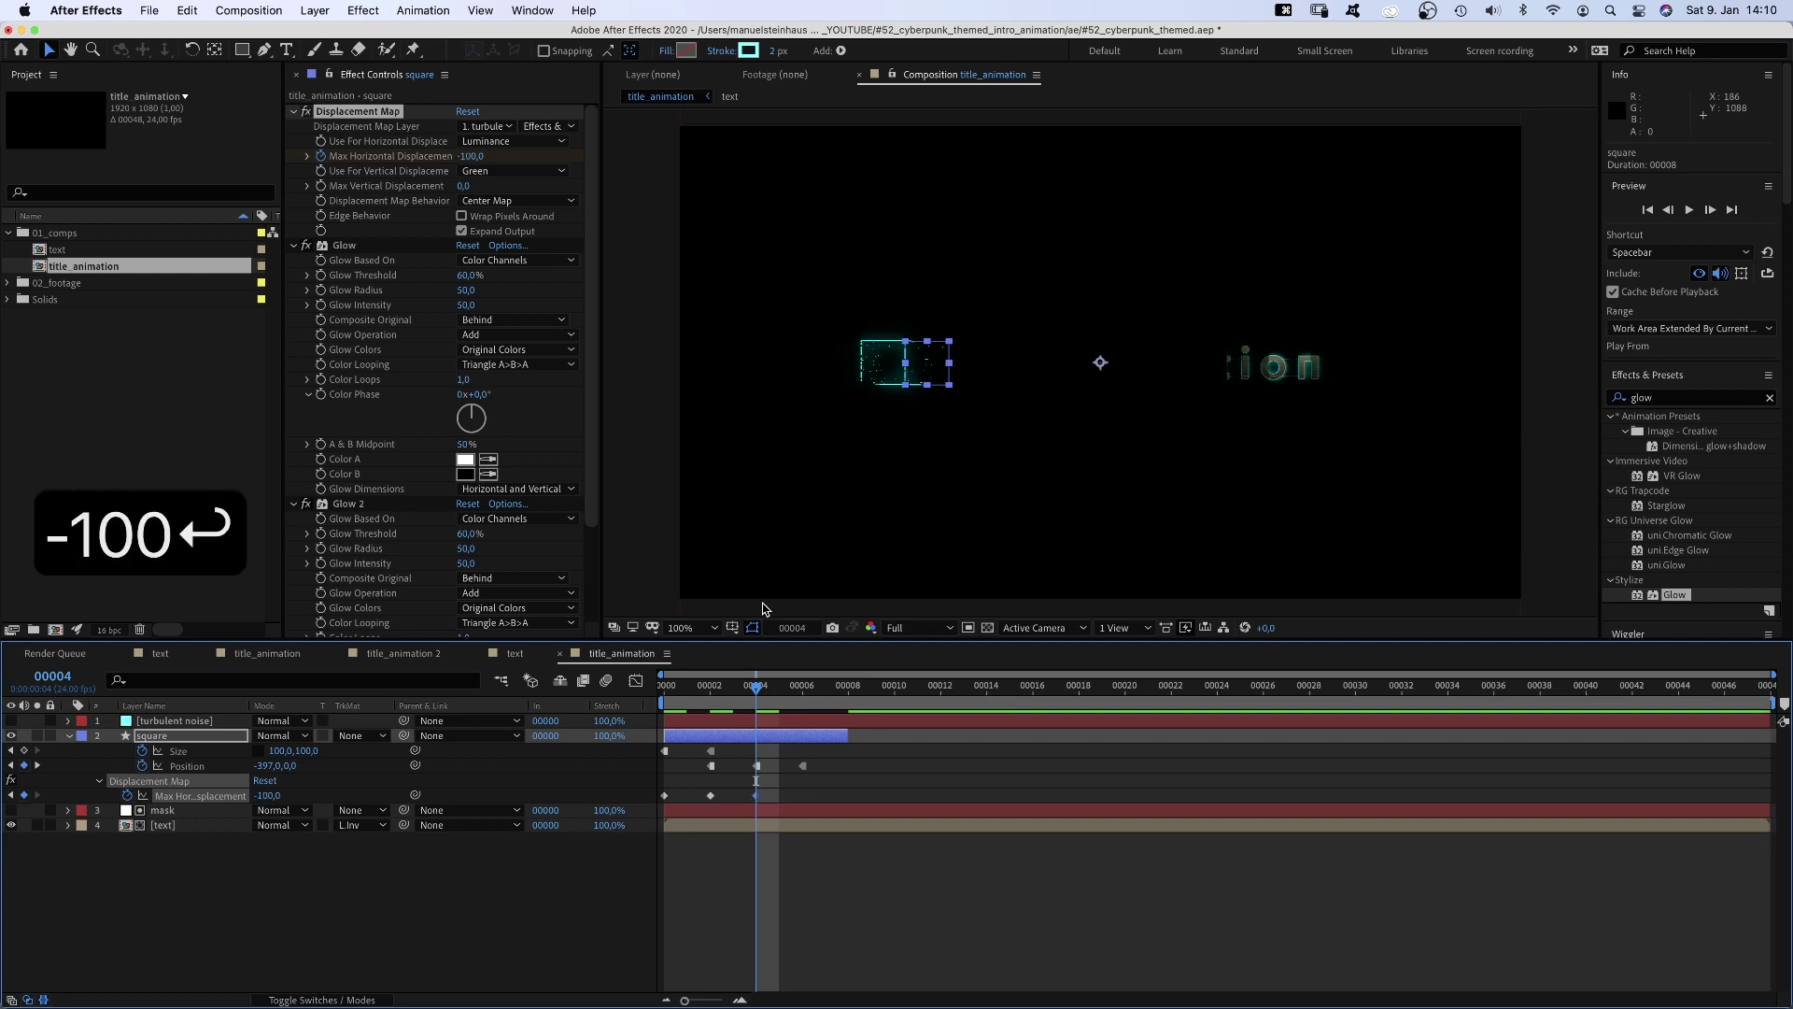
pyautogui.click(807, 695)
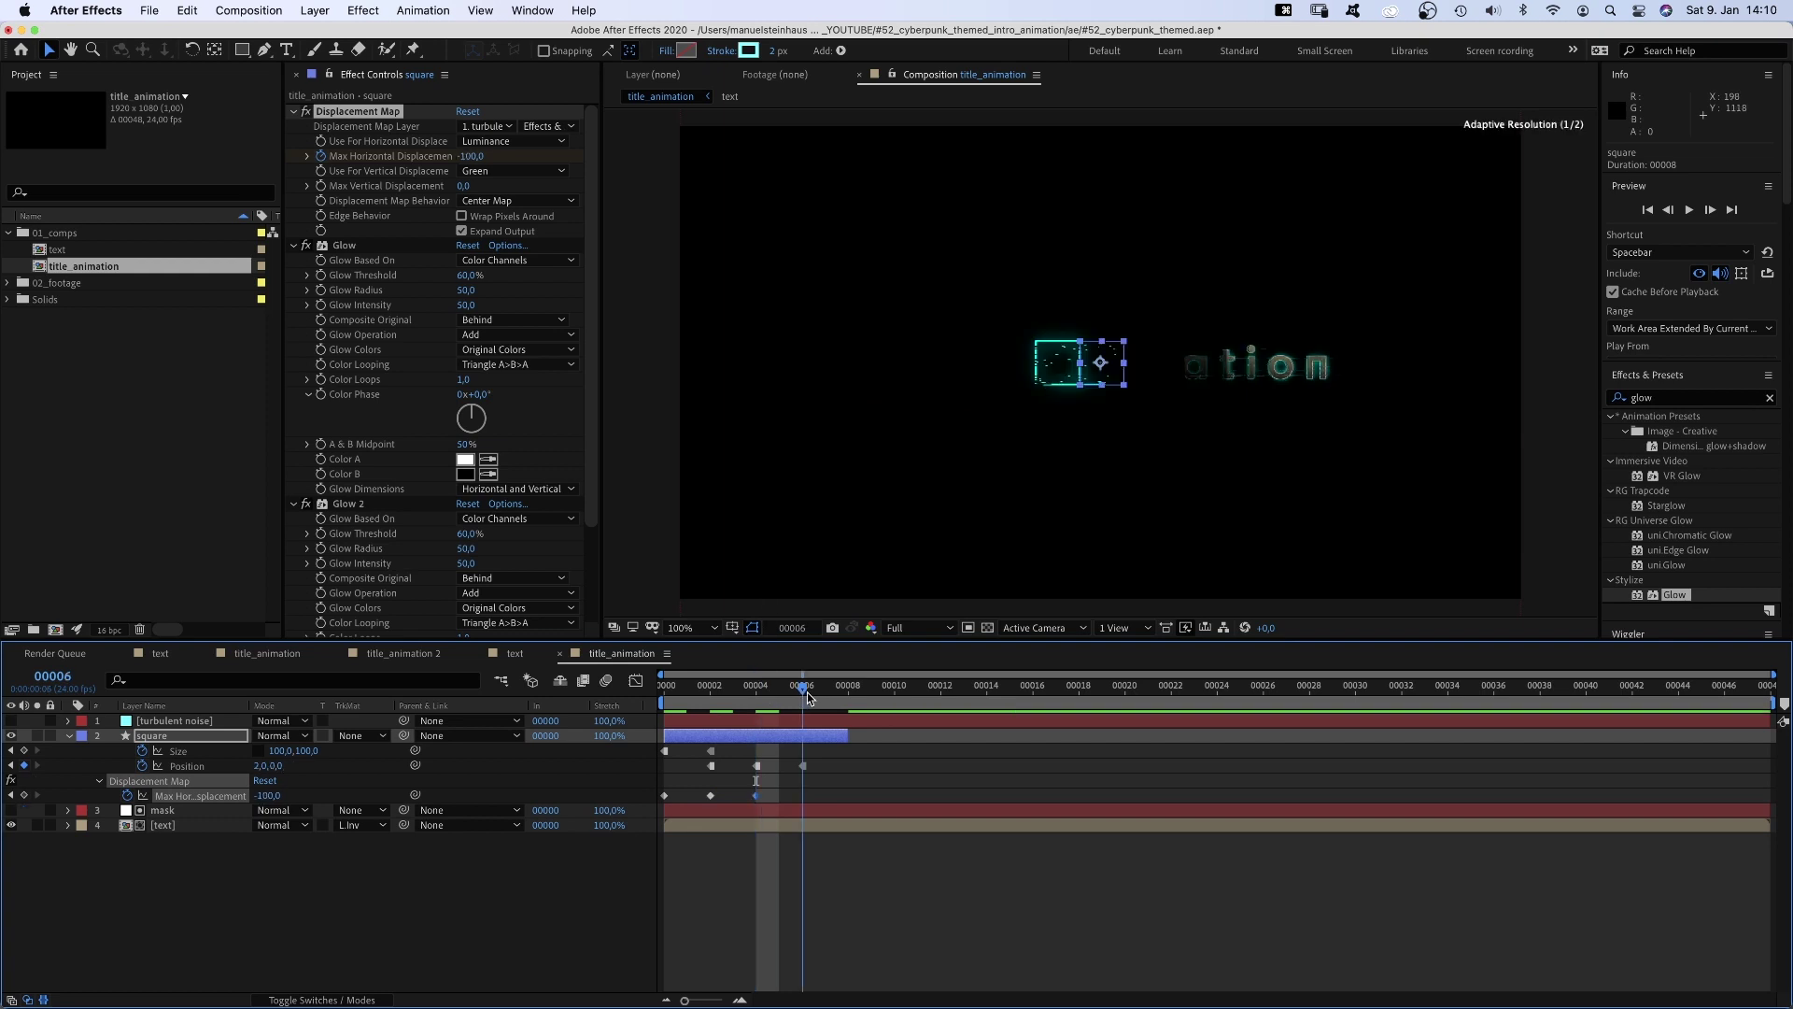
pyautogui.write('20')
pyautogui.press('Return')
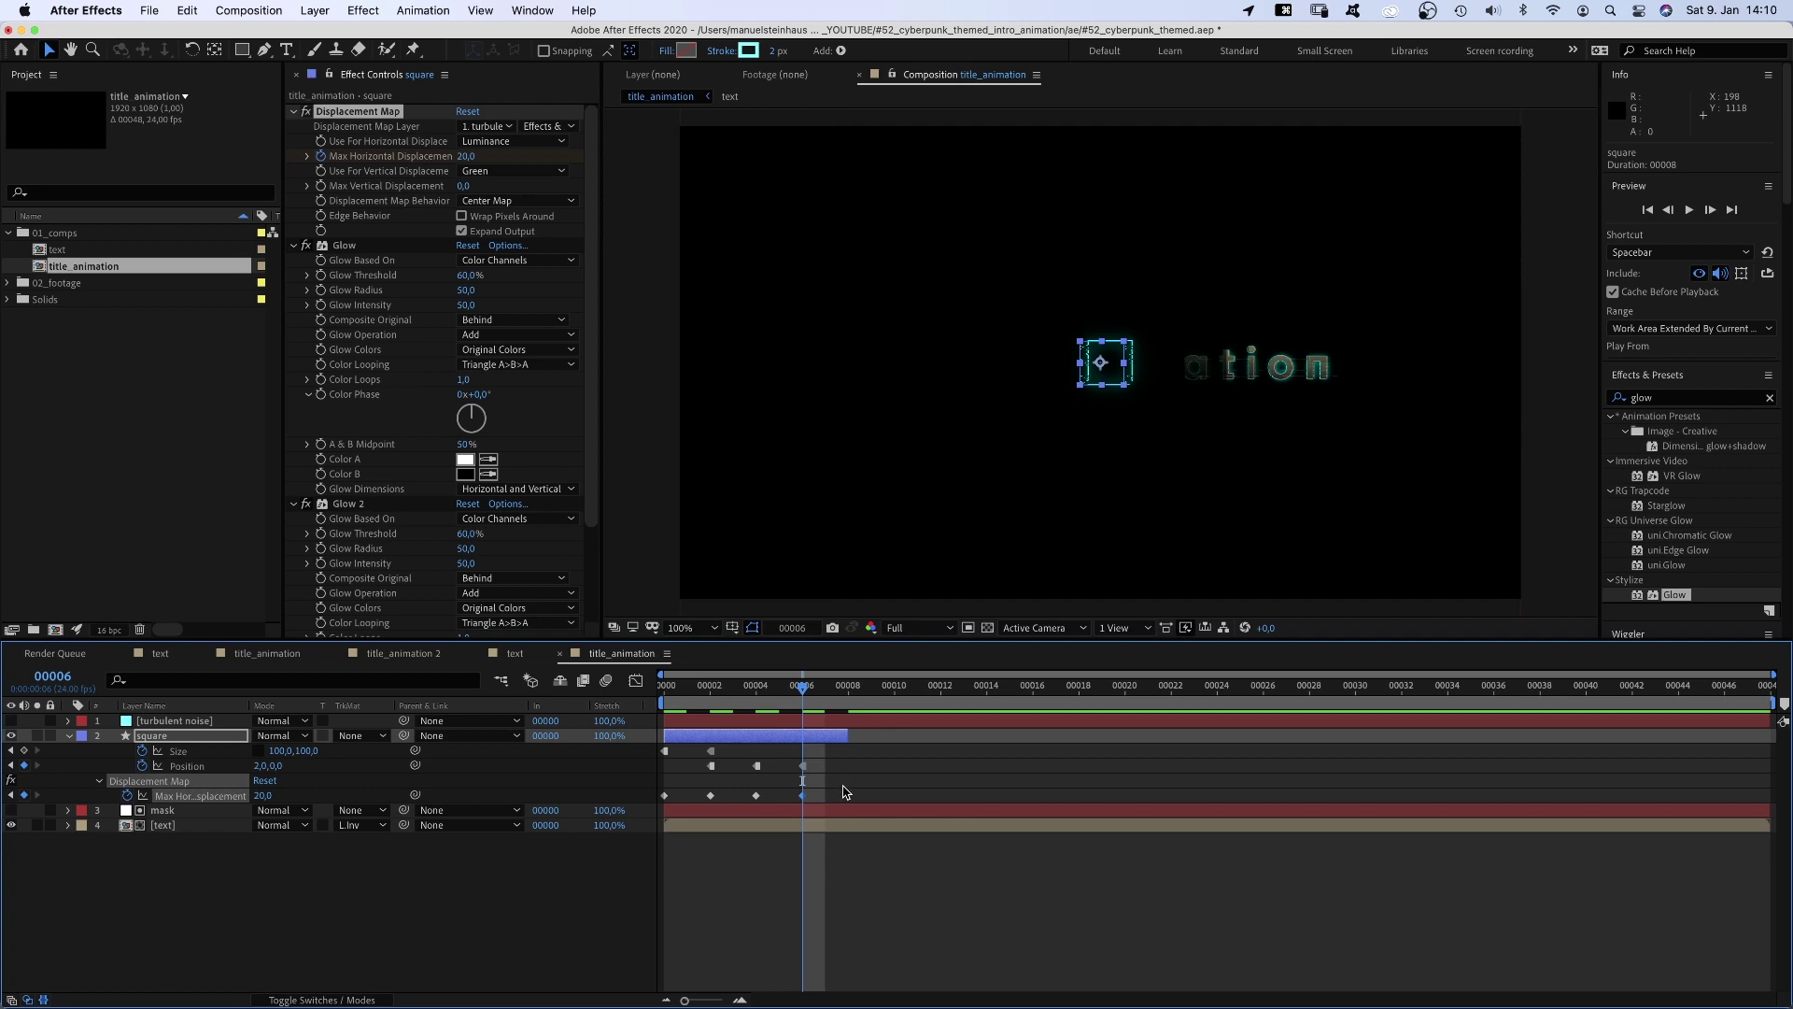
# - Convert all four displacement keyframes to hold keyframes
pyautogui.moveTo(843, 792); pyautogui.dragTo(659, 810)
pyautogui.rightClick(664, 795)
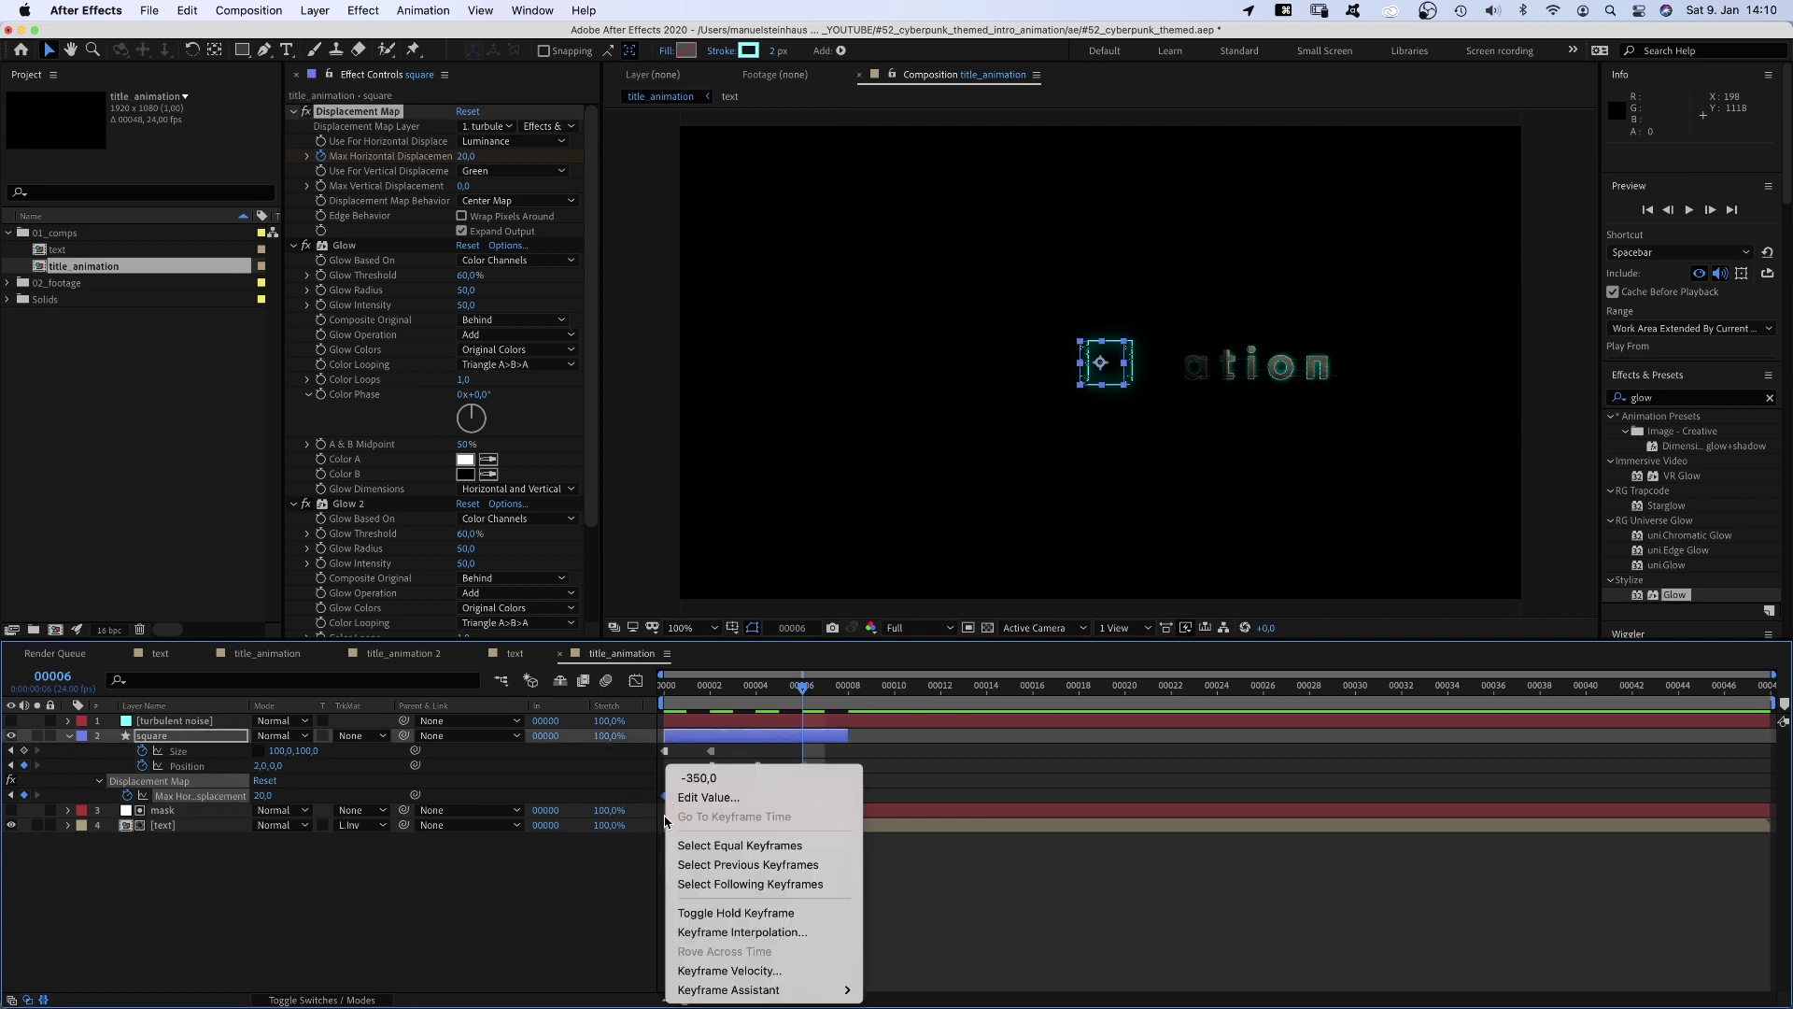
pyautogui.click(725, 914)
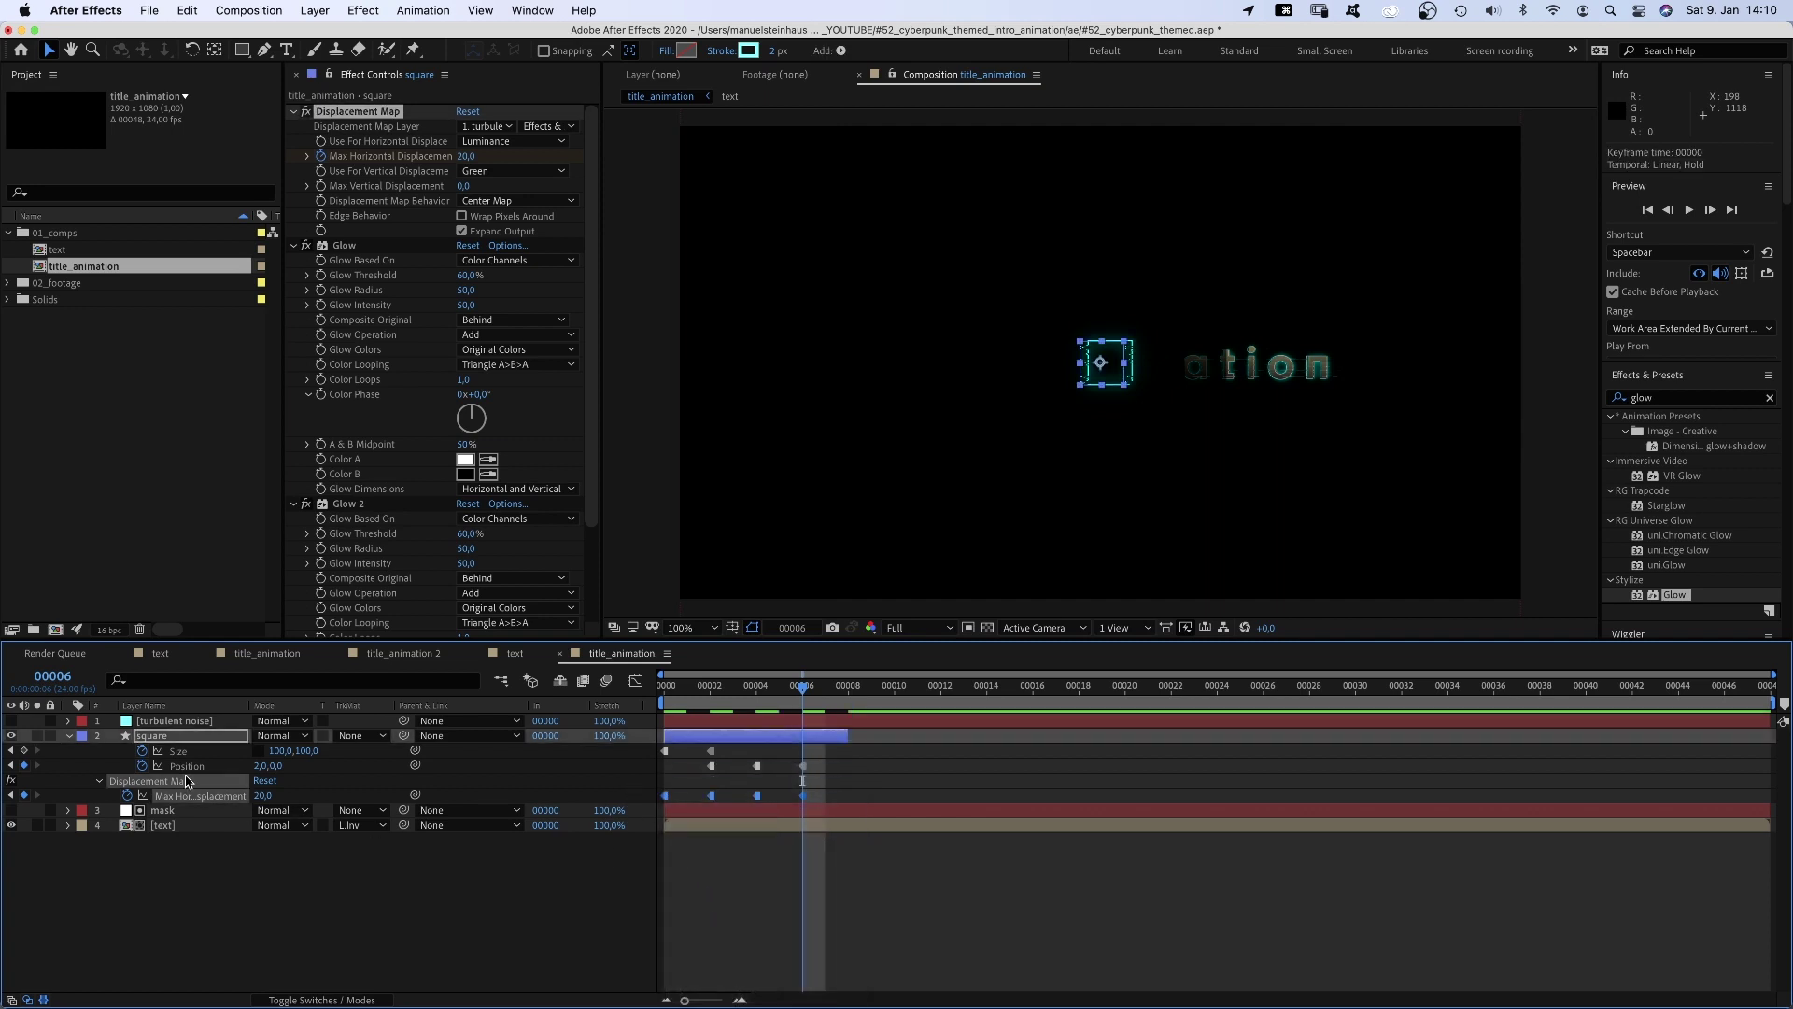
# - Duplicate the square layer and rename the copy 'line'
pyautogui.click(163, 738)
pyautogui.press('super+d')
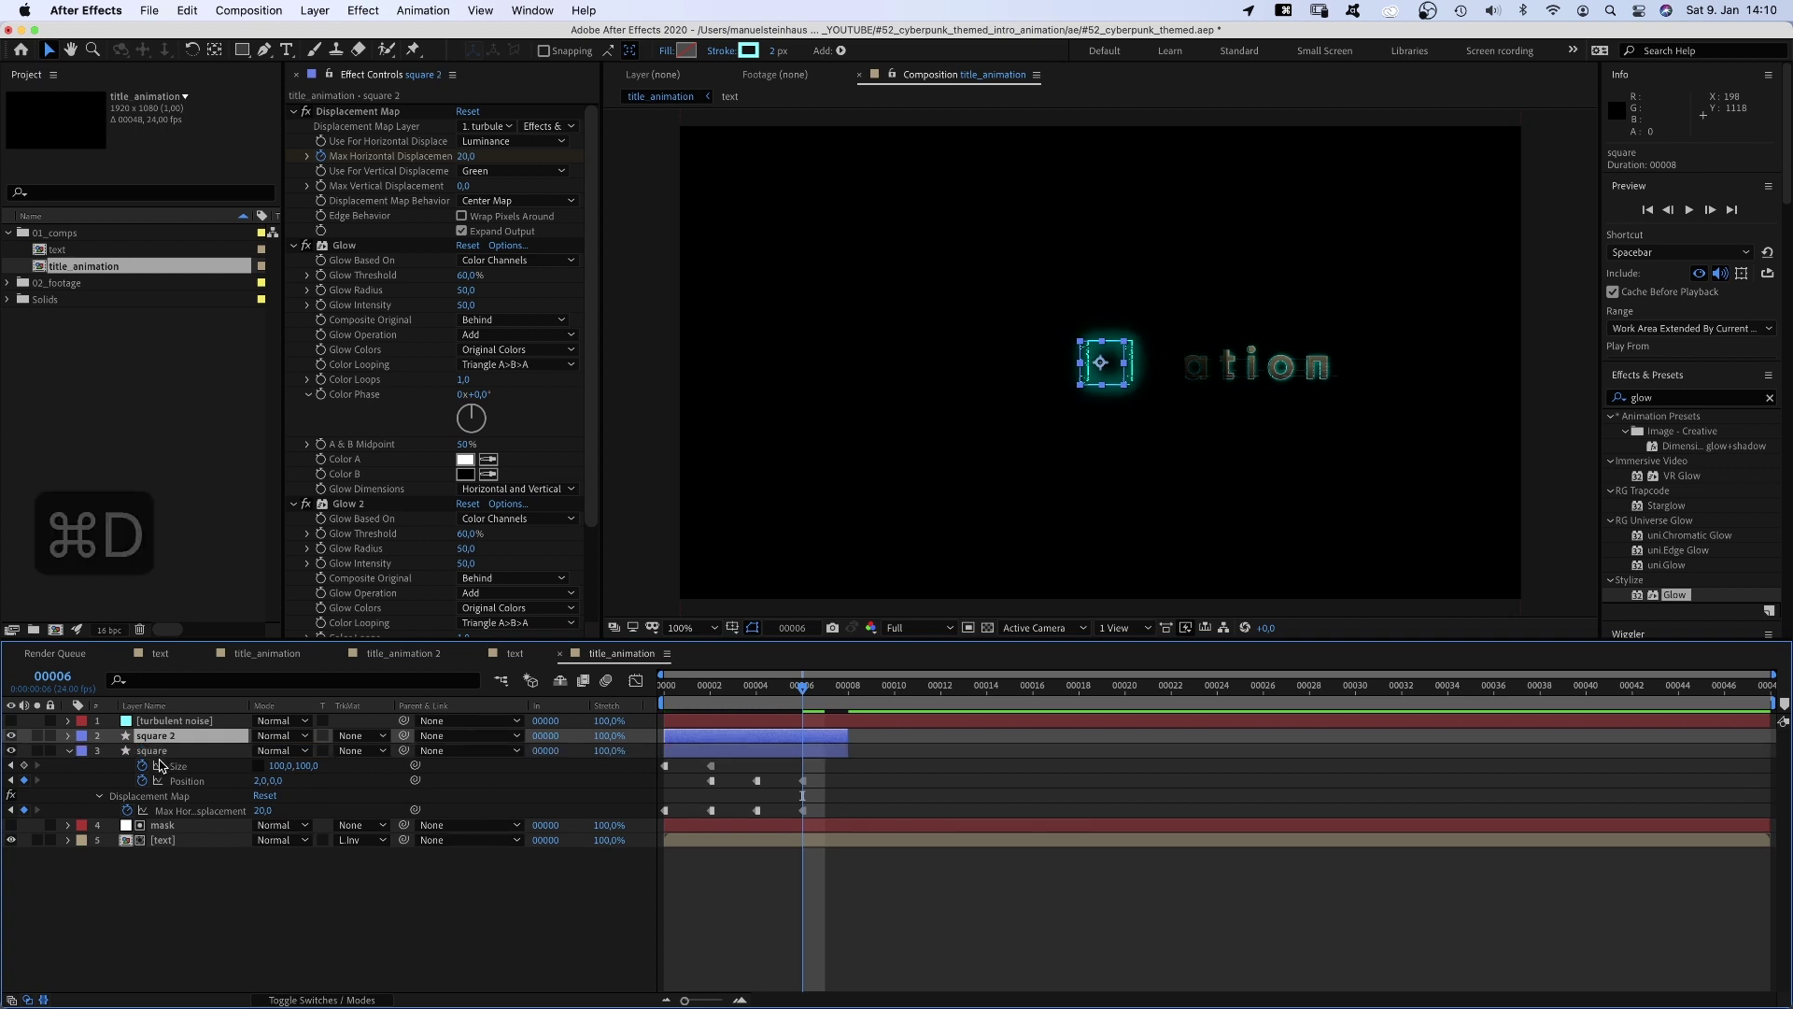
pyautogui.press('Return')
pyautogui.press('BackSpace')
pyautogui.press('BackSpace')
pyautogui.press('BackSpace')
pyautogui.press('BackSpace')
pyautogui.press('BackSpace')
pyautogui.press('BackSpace')
pyautogui.press('BackSpace')
pyautogui.press('BackSpace')
pyautogui.write('line')
pyautogui.press('Return')
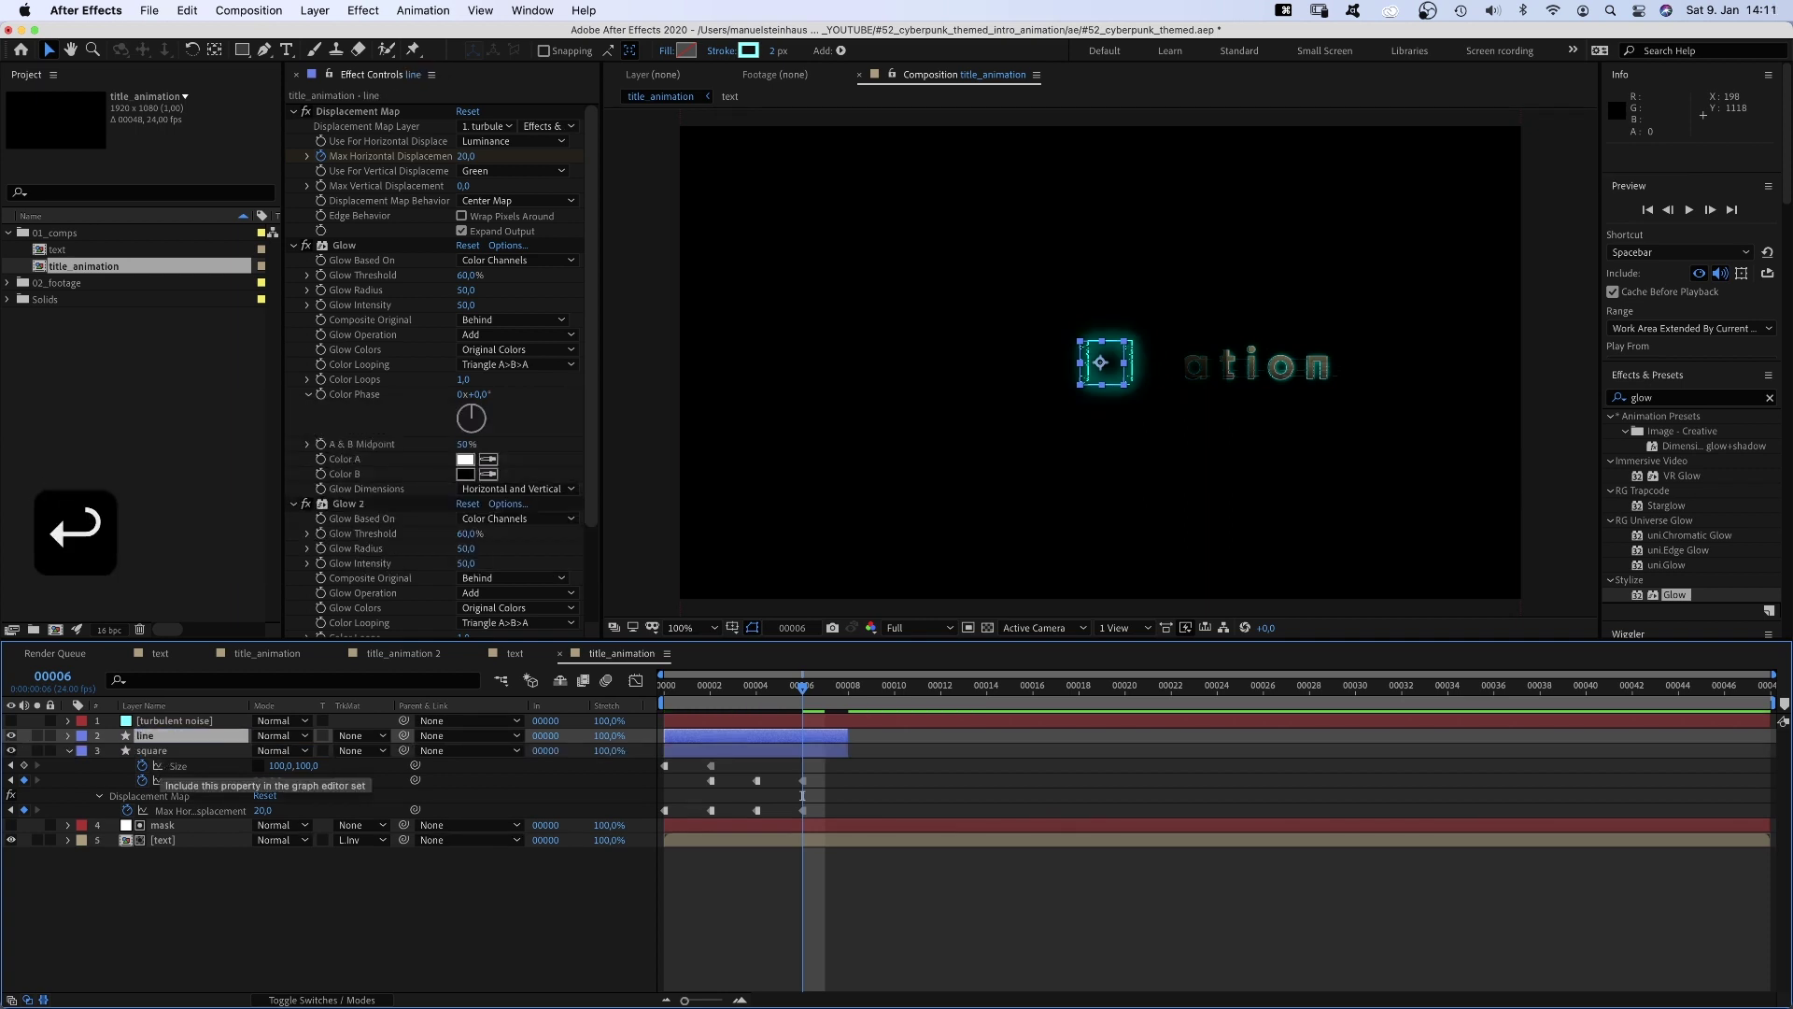
# - Change the line's stroke colour from cyan to white
pyautogui.click(748, 50)
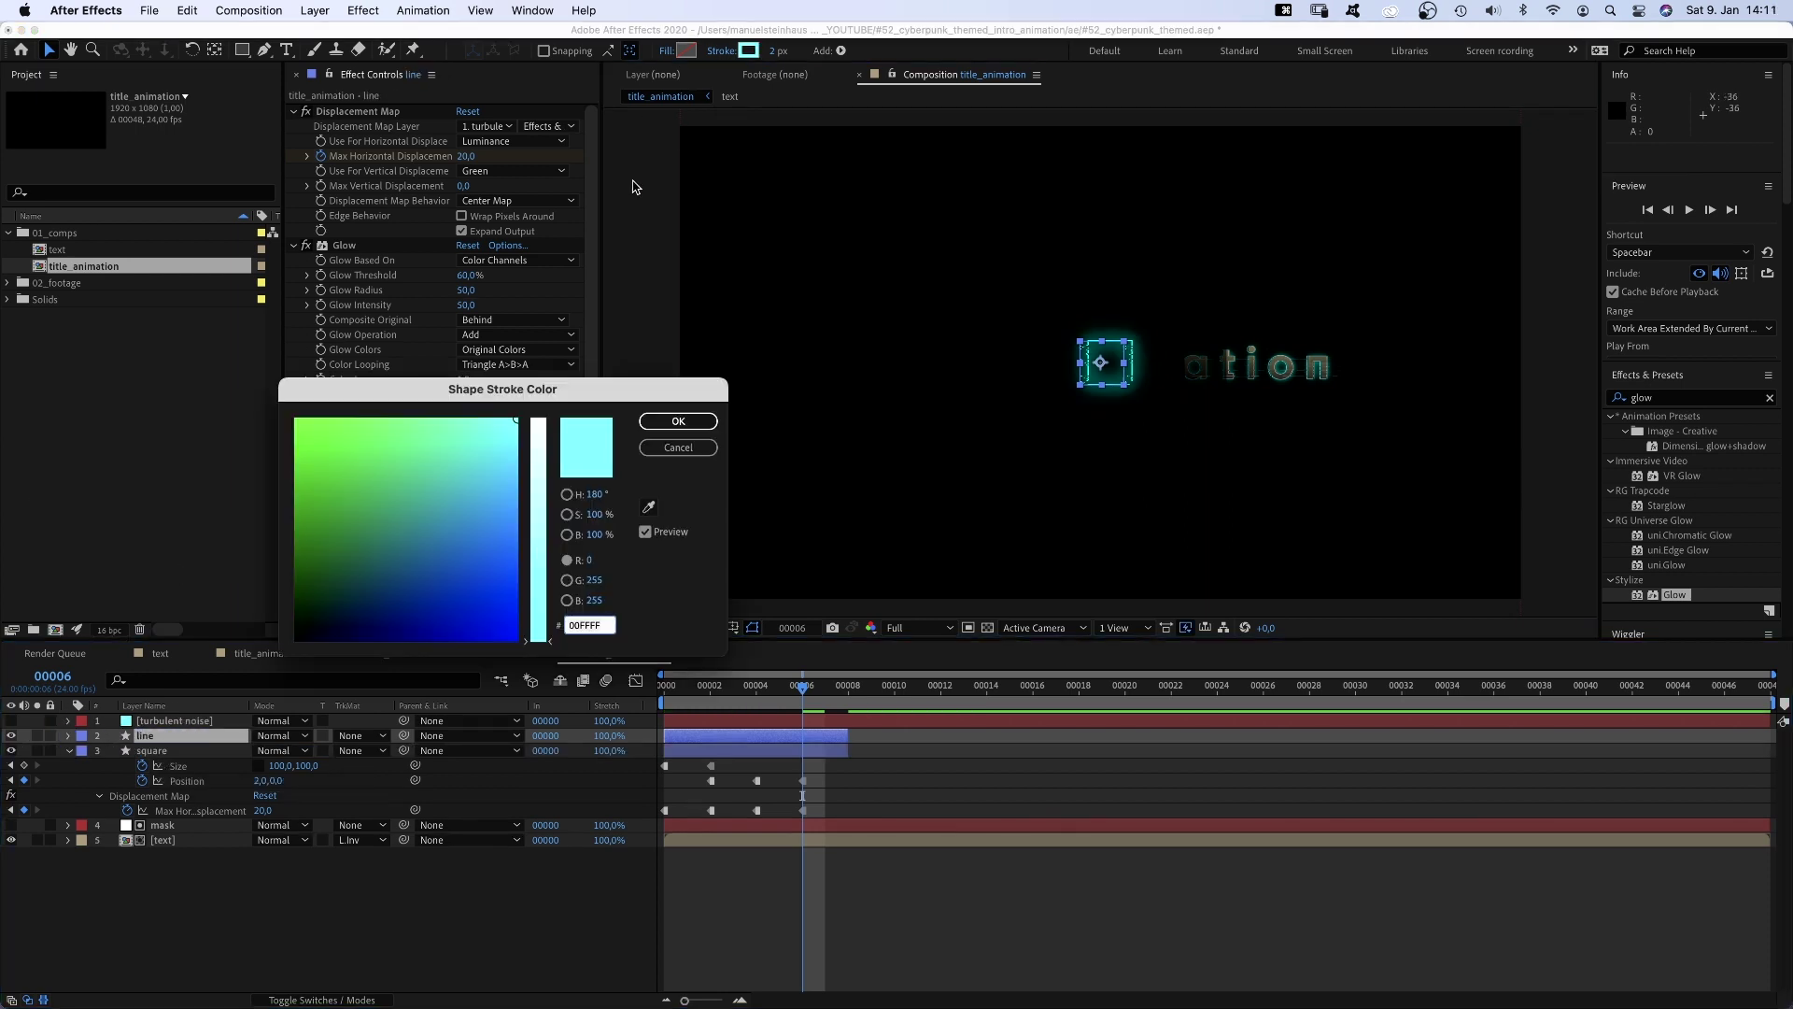
pyautogui.moveTo(537, 460); pyautogui.dragTo(538, 419)
pyautogui.click(678, 422)
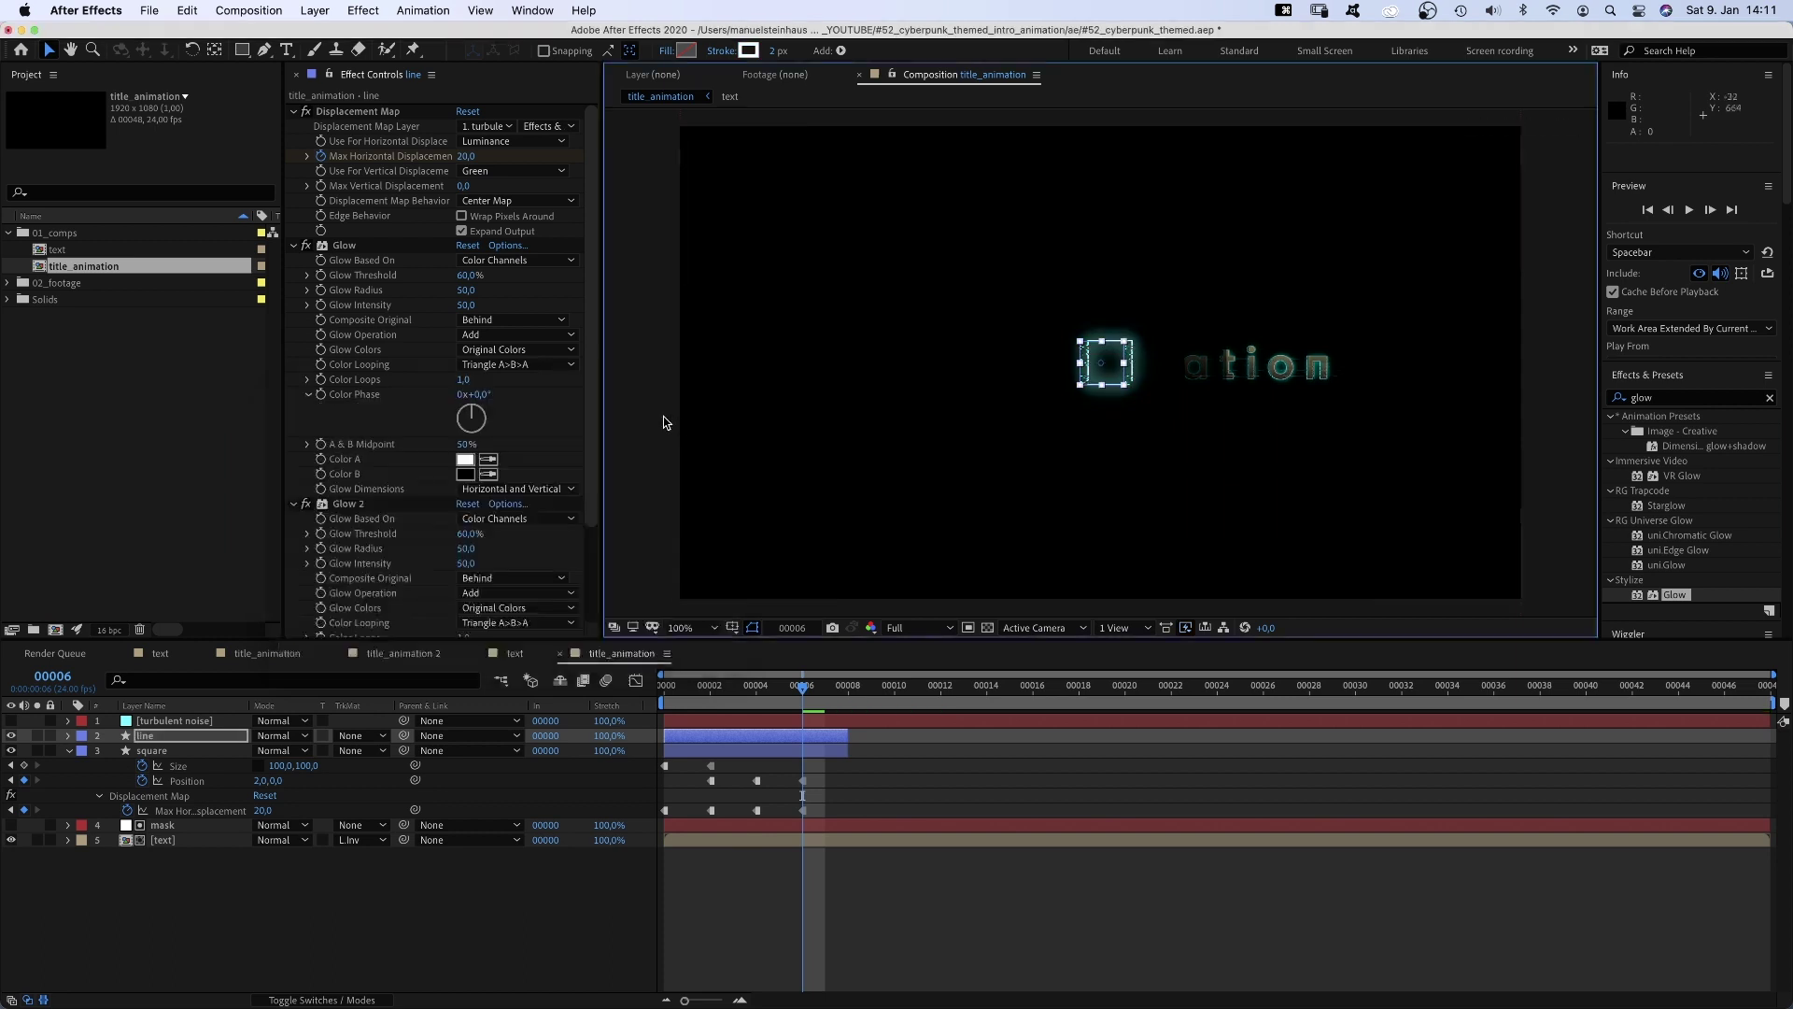
# - Delete the line's Rectangle Path Size keyframes and set its width to 1
pyautogui.click(68, 735)
pyautogui.click(84, 751)
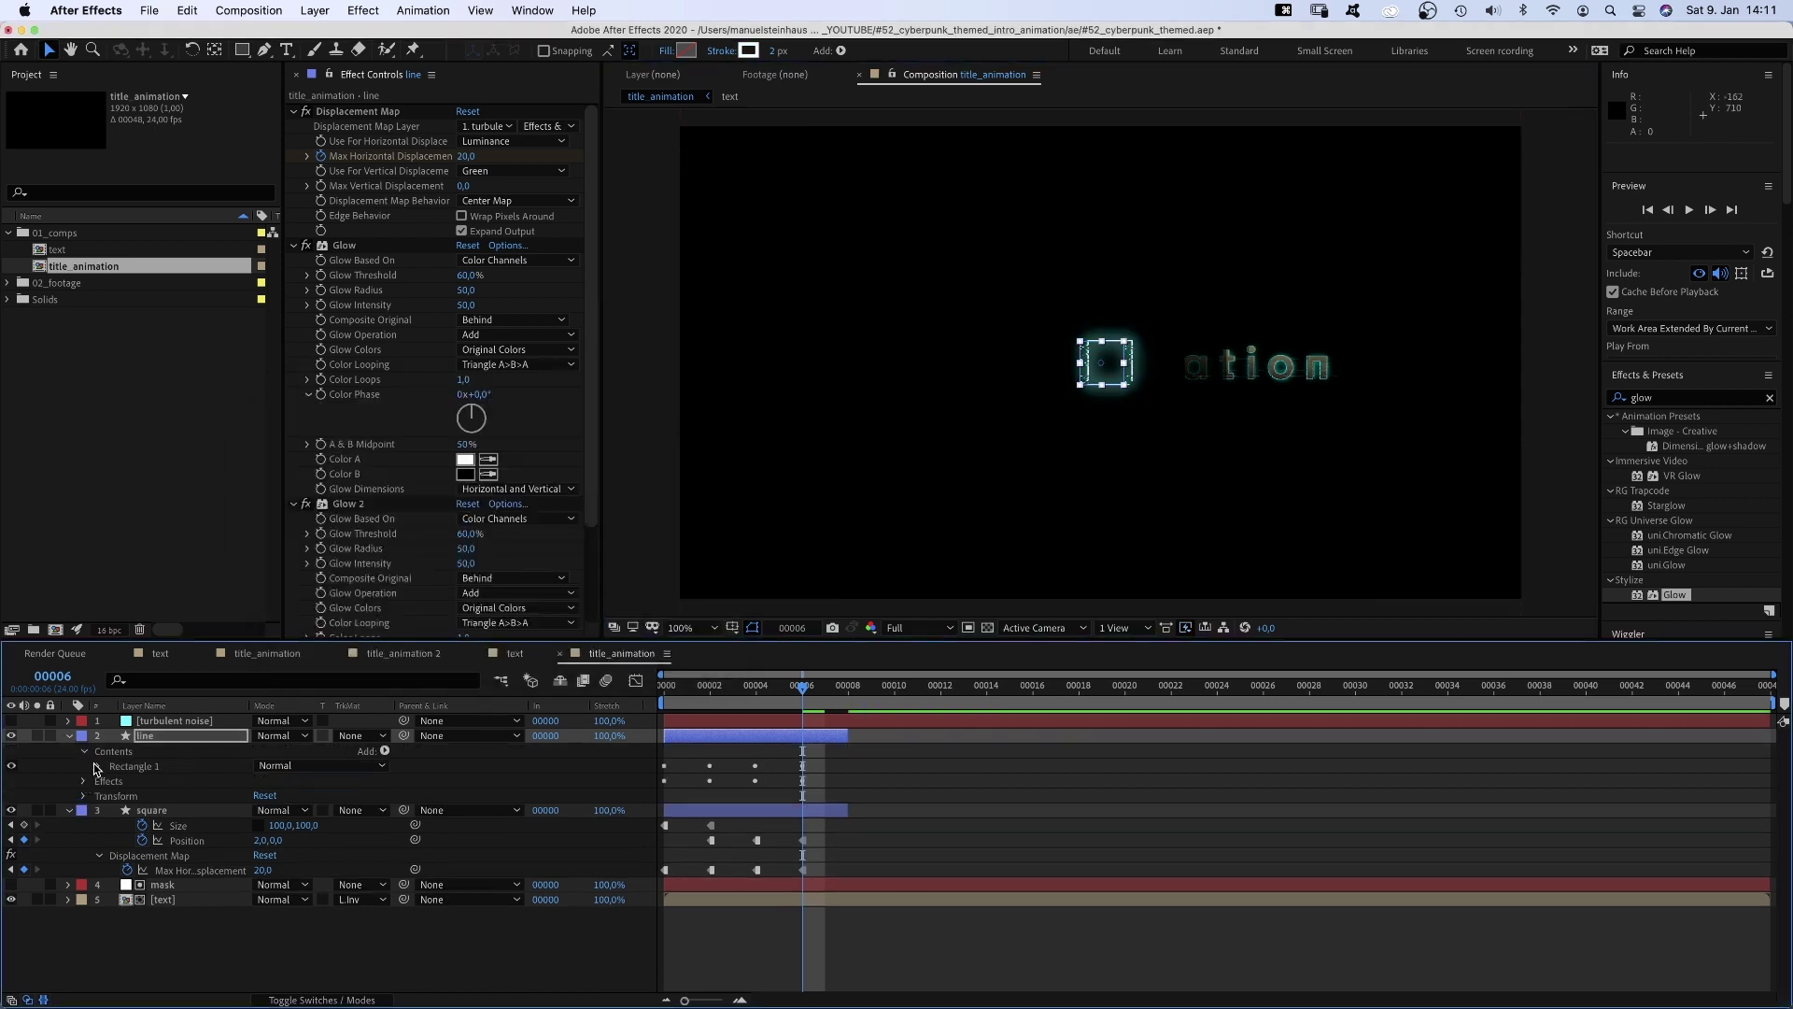
pyautogui.click(100, 766)
pyautogui.click(109, 782)
pyautogui.moveTo(722, 775); pyautogui.dragTo(660, 805)
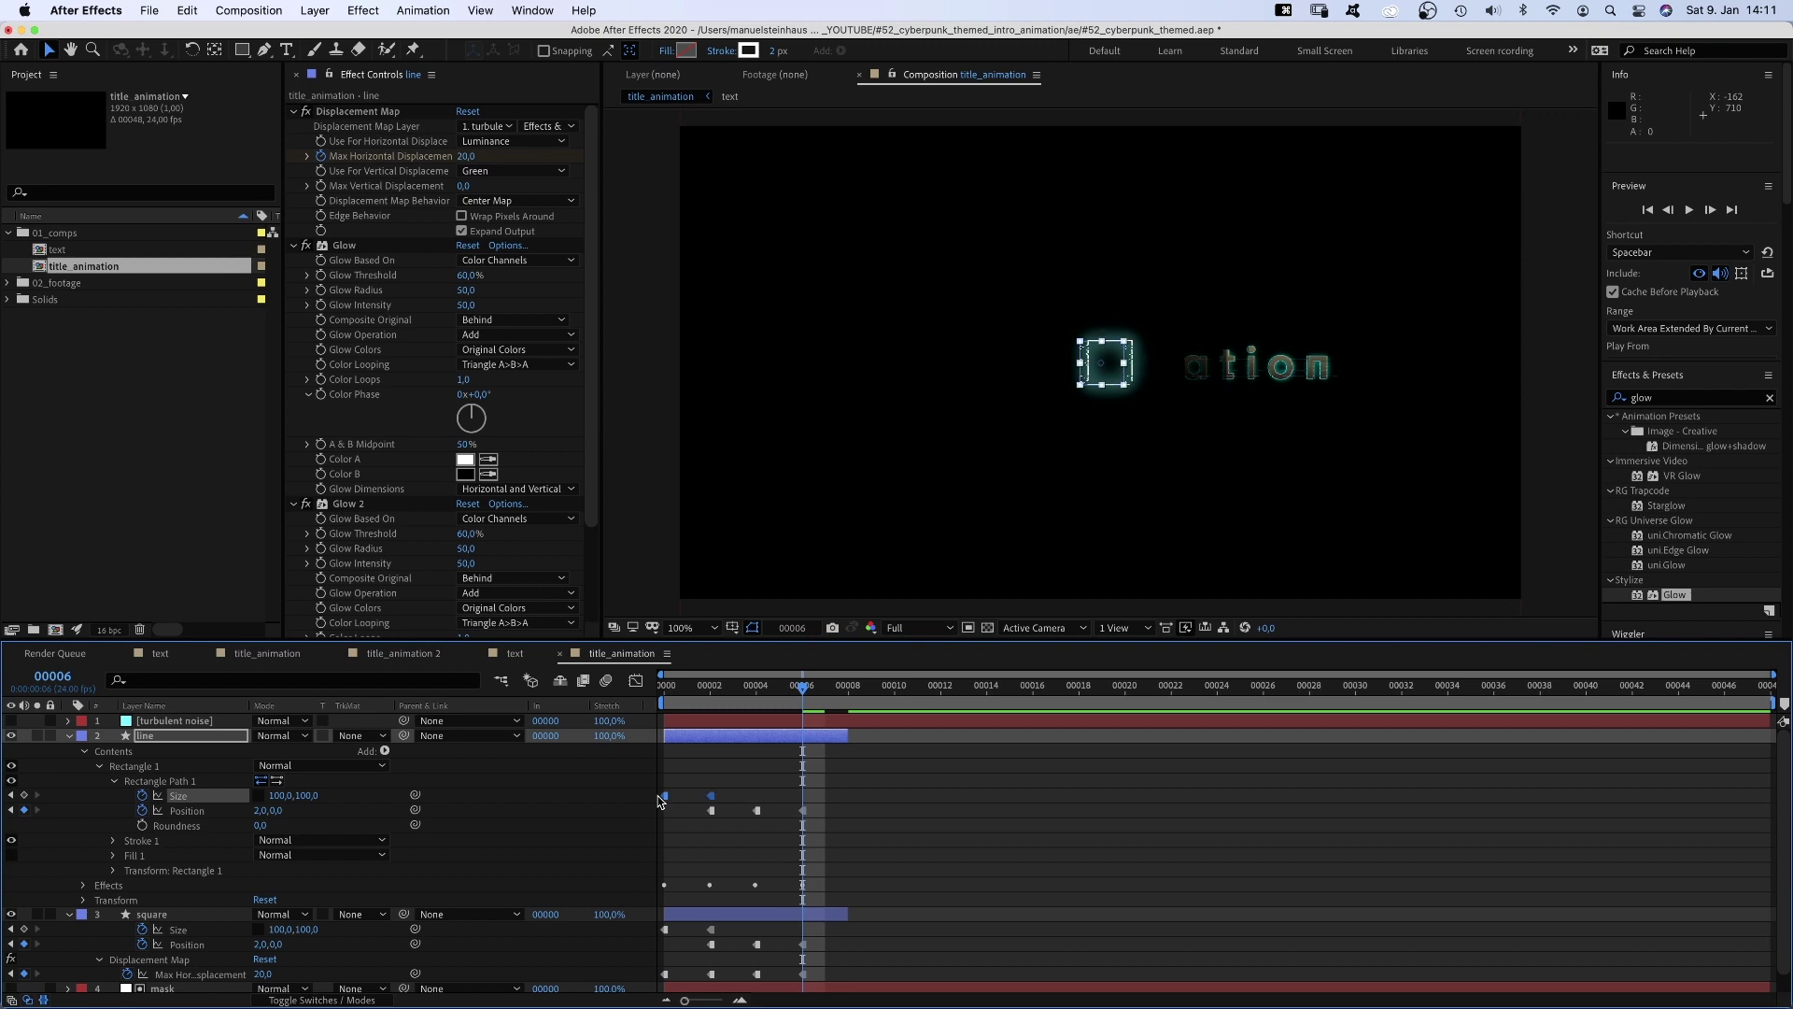
pyautogui.press('BackSpace')
pyautogui.click(279, 795)
pyautogui.write('1')
pyautogui.press('Return')
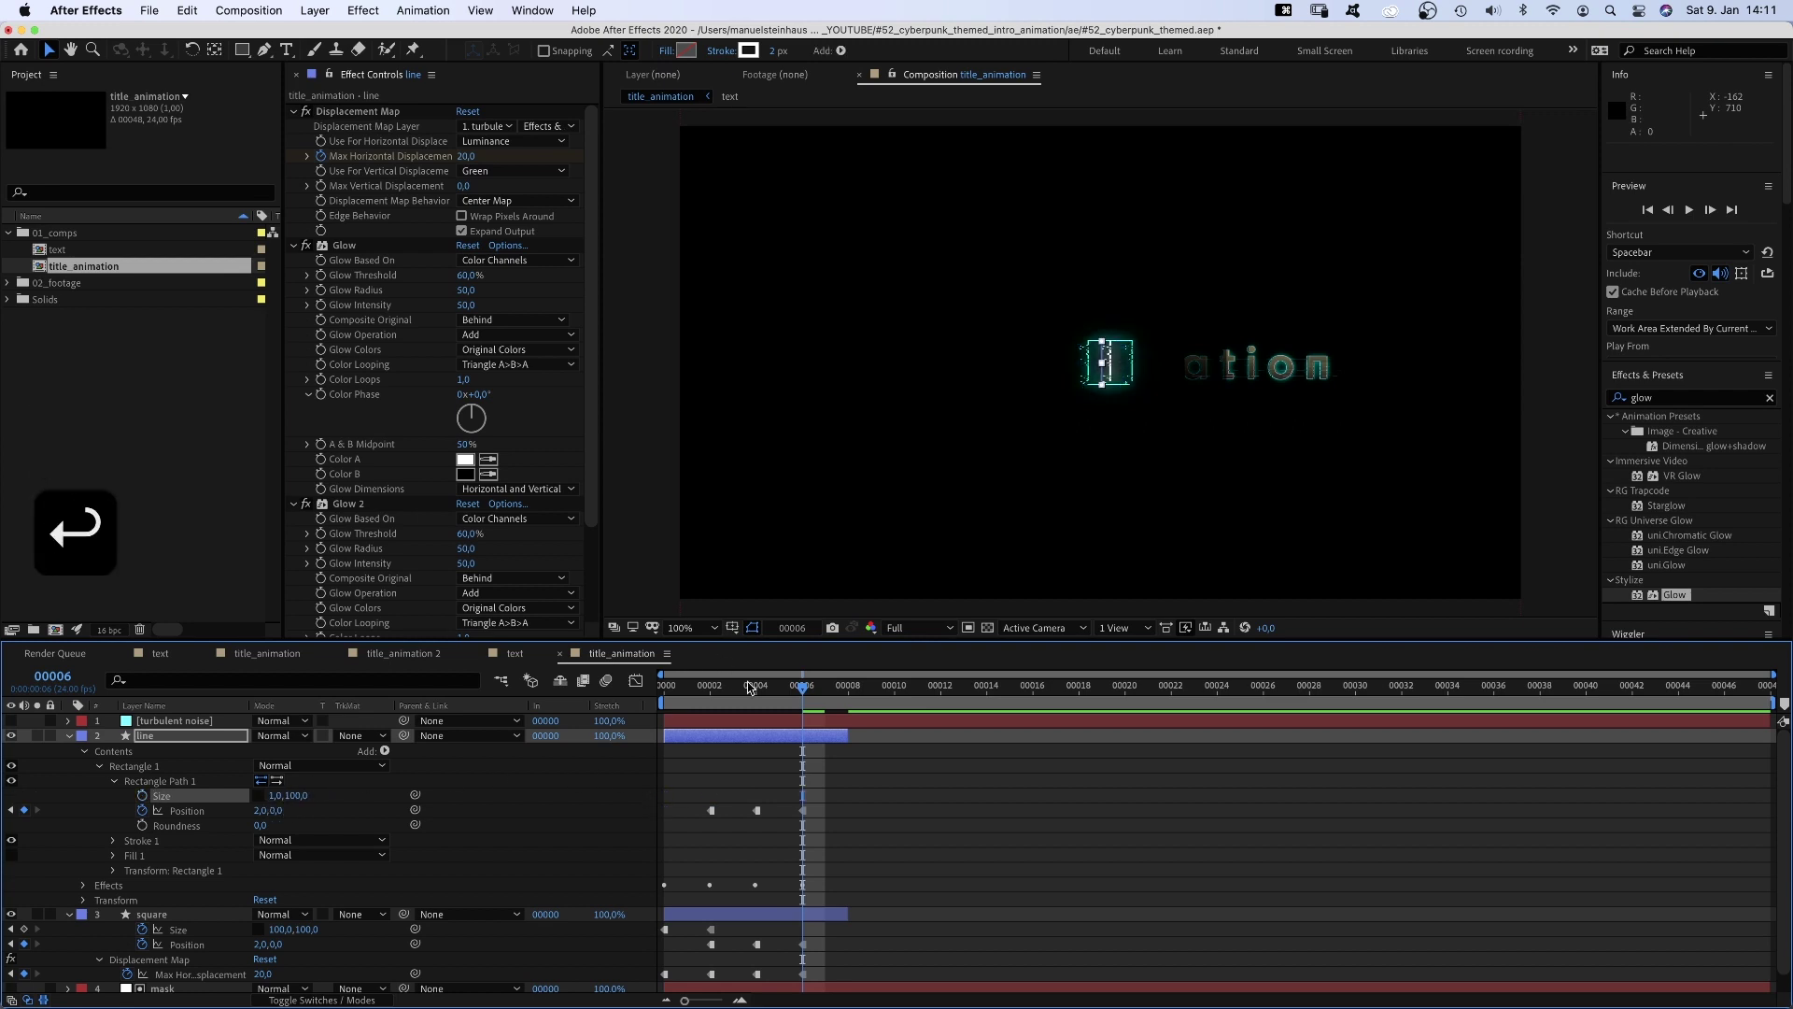
# - Keyframe the line's rectangle position over different letters at frames 2, 4, 6 and 8, then preview
pyautogui.click(752, 693)
pyautogui.moveTo(753, 693); pyautogui.dragTo(707, 691)
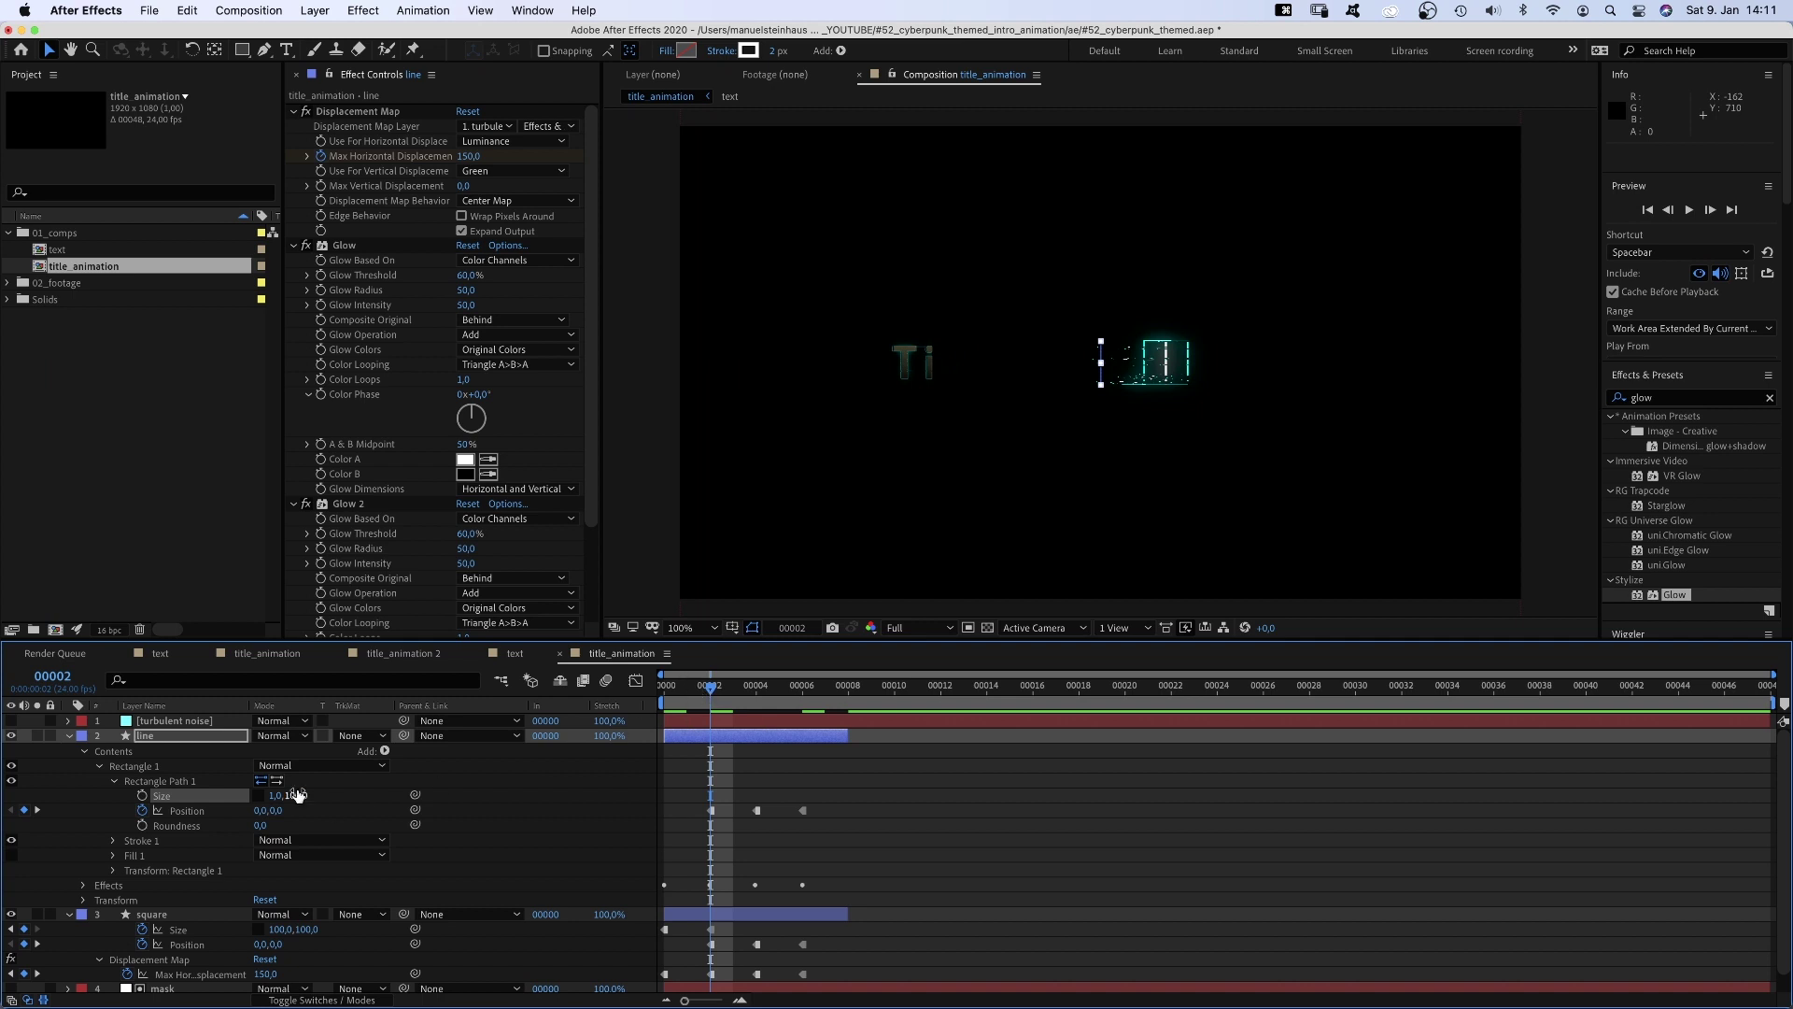
pyautogui.moveTo(261, 810); pyautogui.dragTo(121, 818)
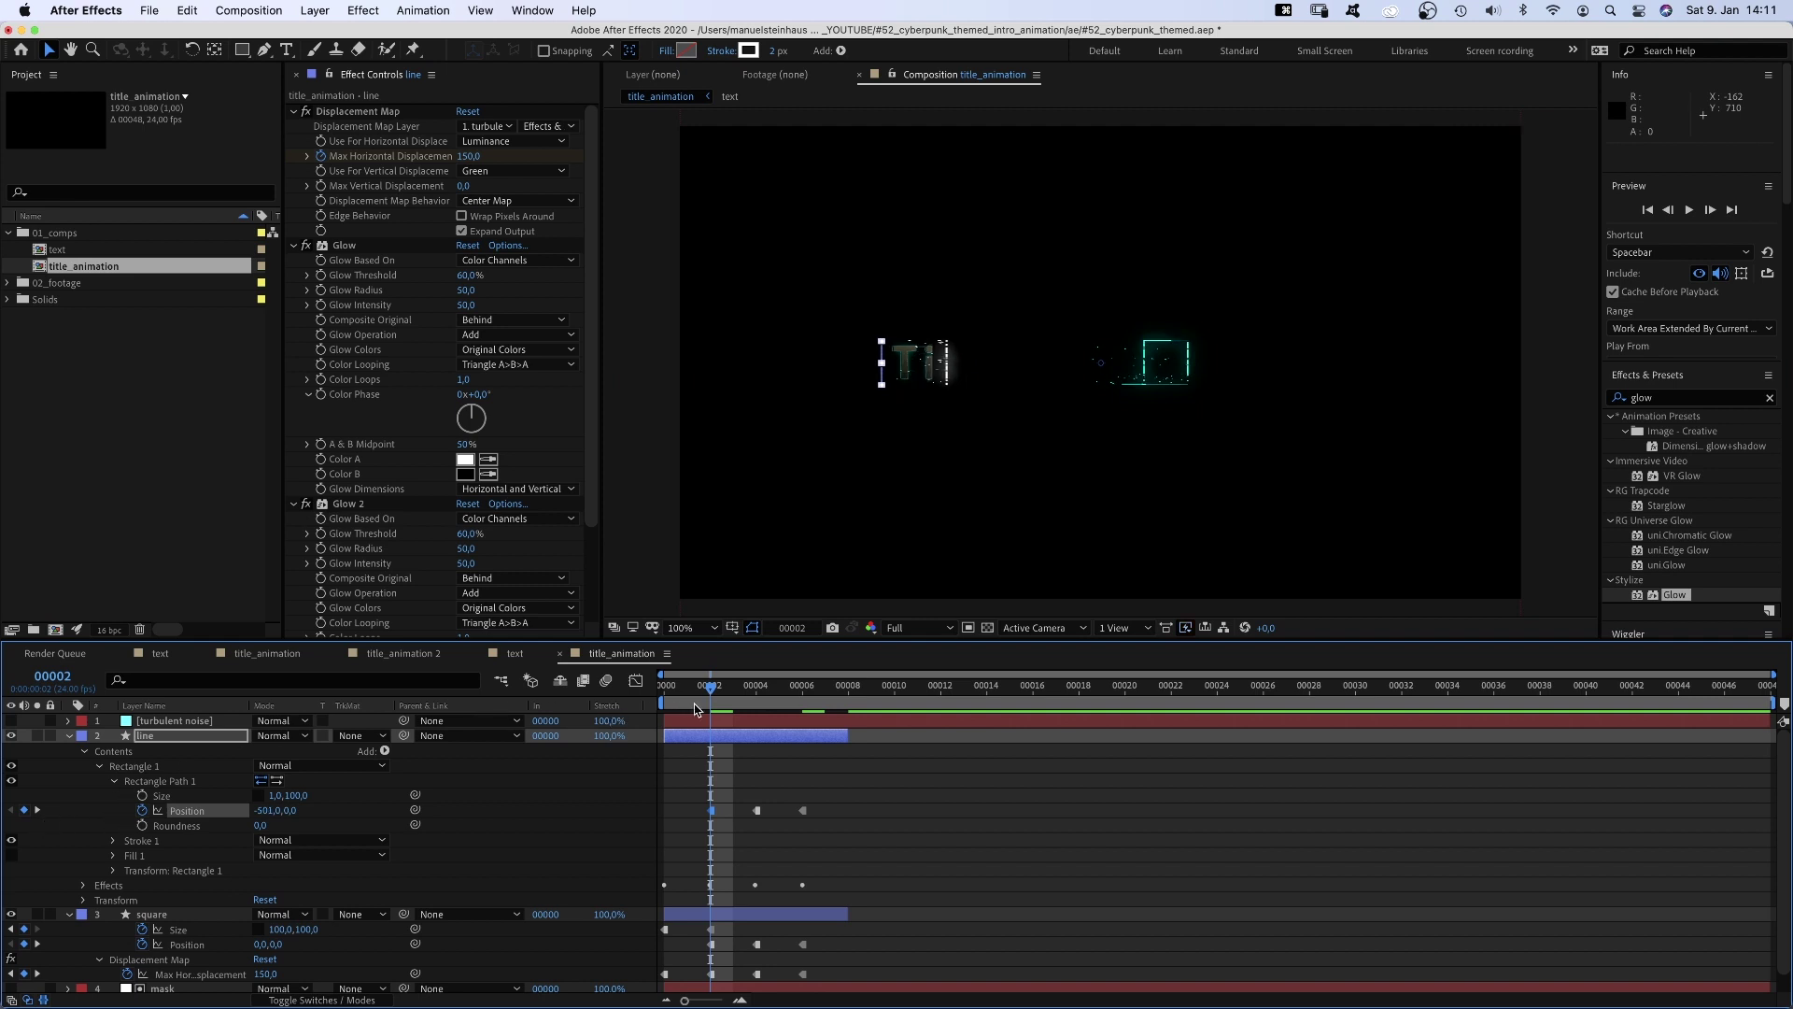
pyautogui.moveTo(721, 691); pyautogui.dragTo(757, 691)
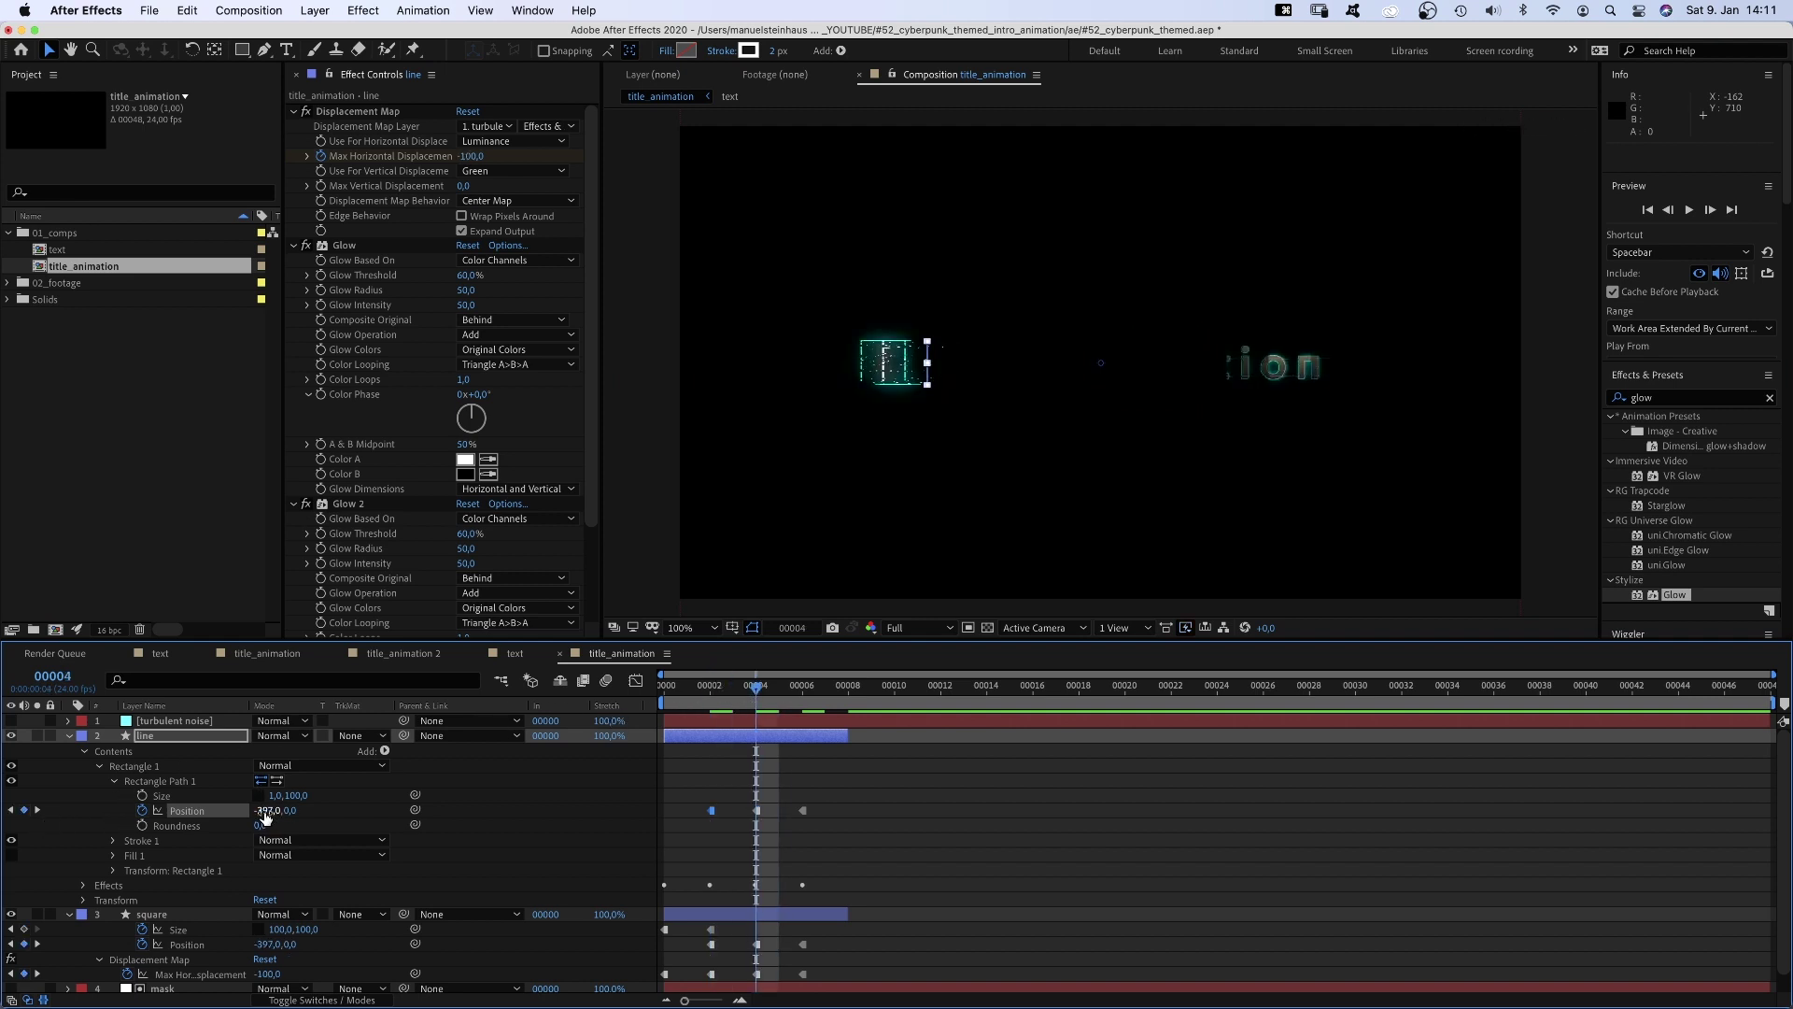
pyautogui.moveTo(265, 809); pyautogui.dragTo(863, 747)
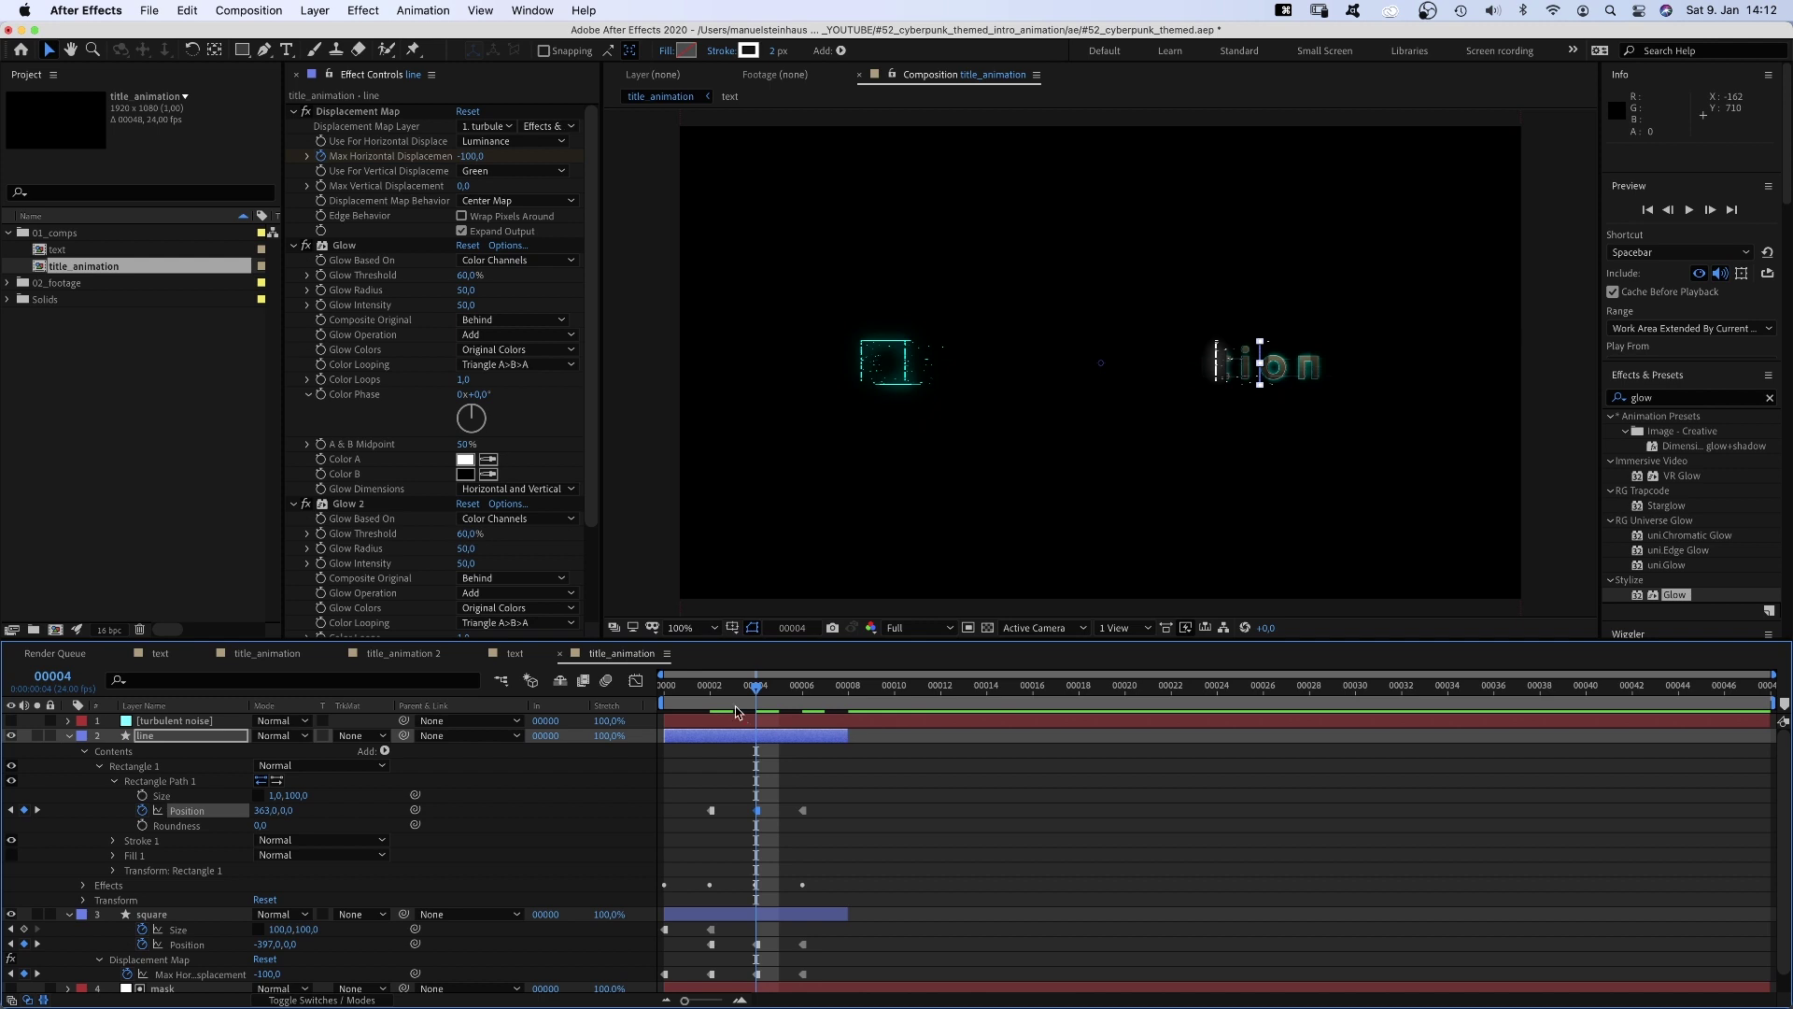
pyautogui.moveTo(769, 696); pyautogui.dragTo(798, 701)
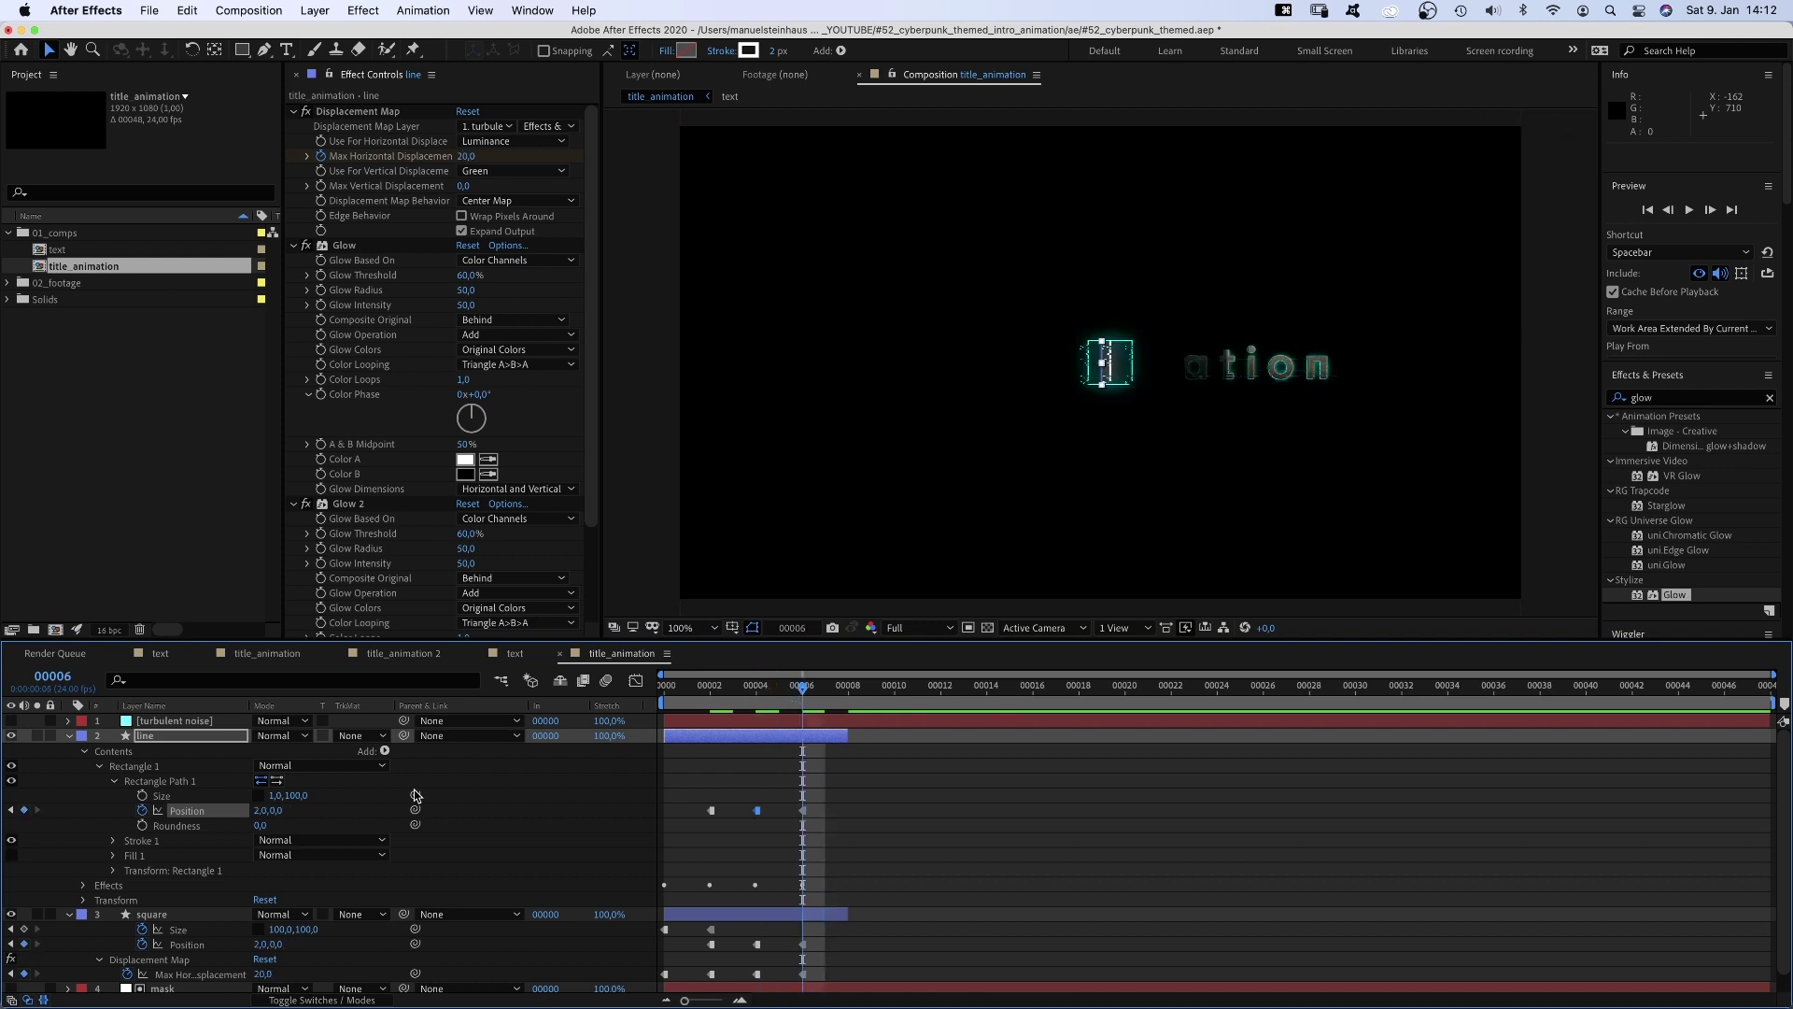
pyautogui.moveTo(261, 813); pyautogui.dragTo(398, 801)
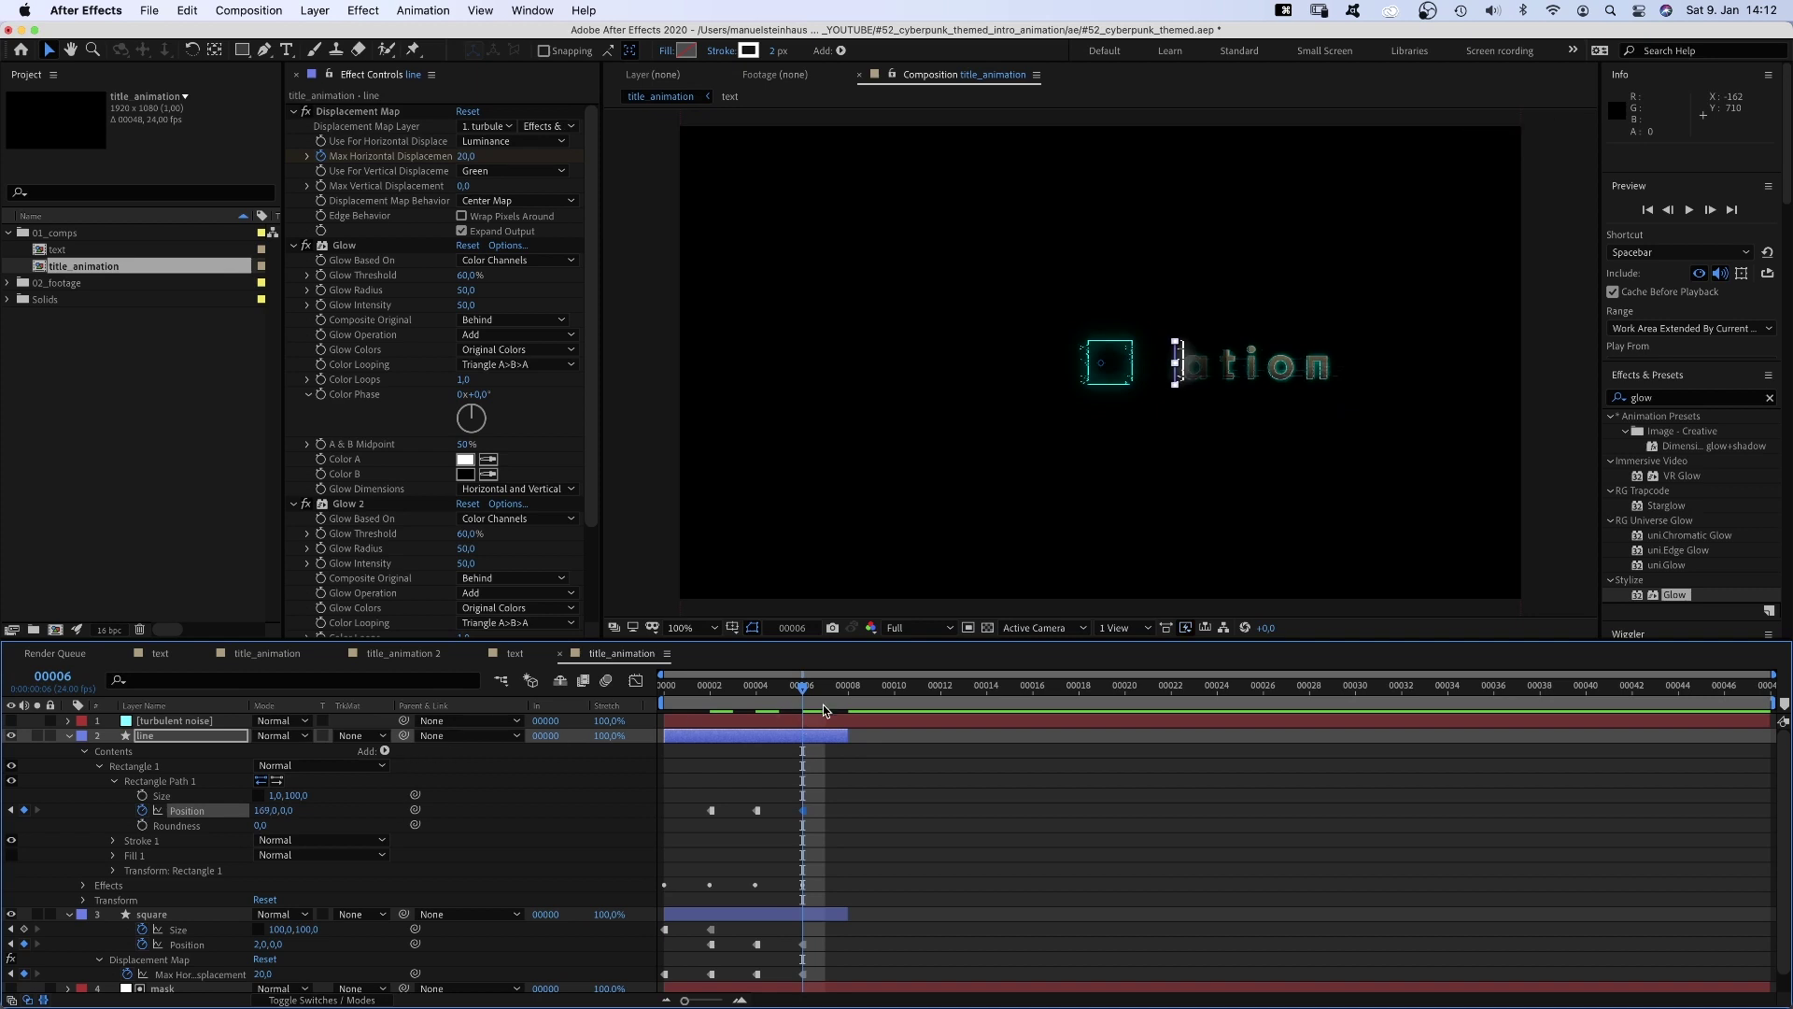
pyautogui.moveTo(810, 702); pyautogui.dragTo(893, 736)
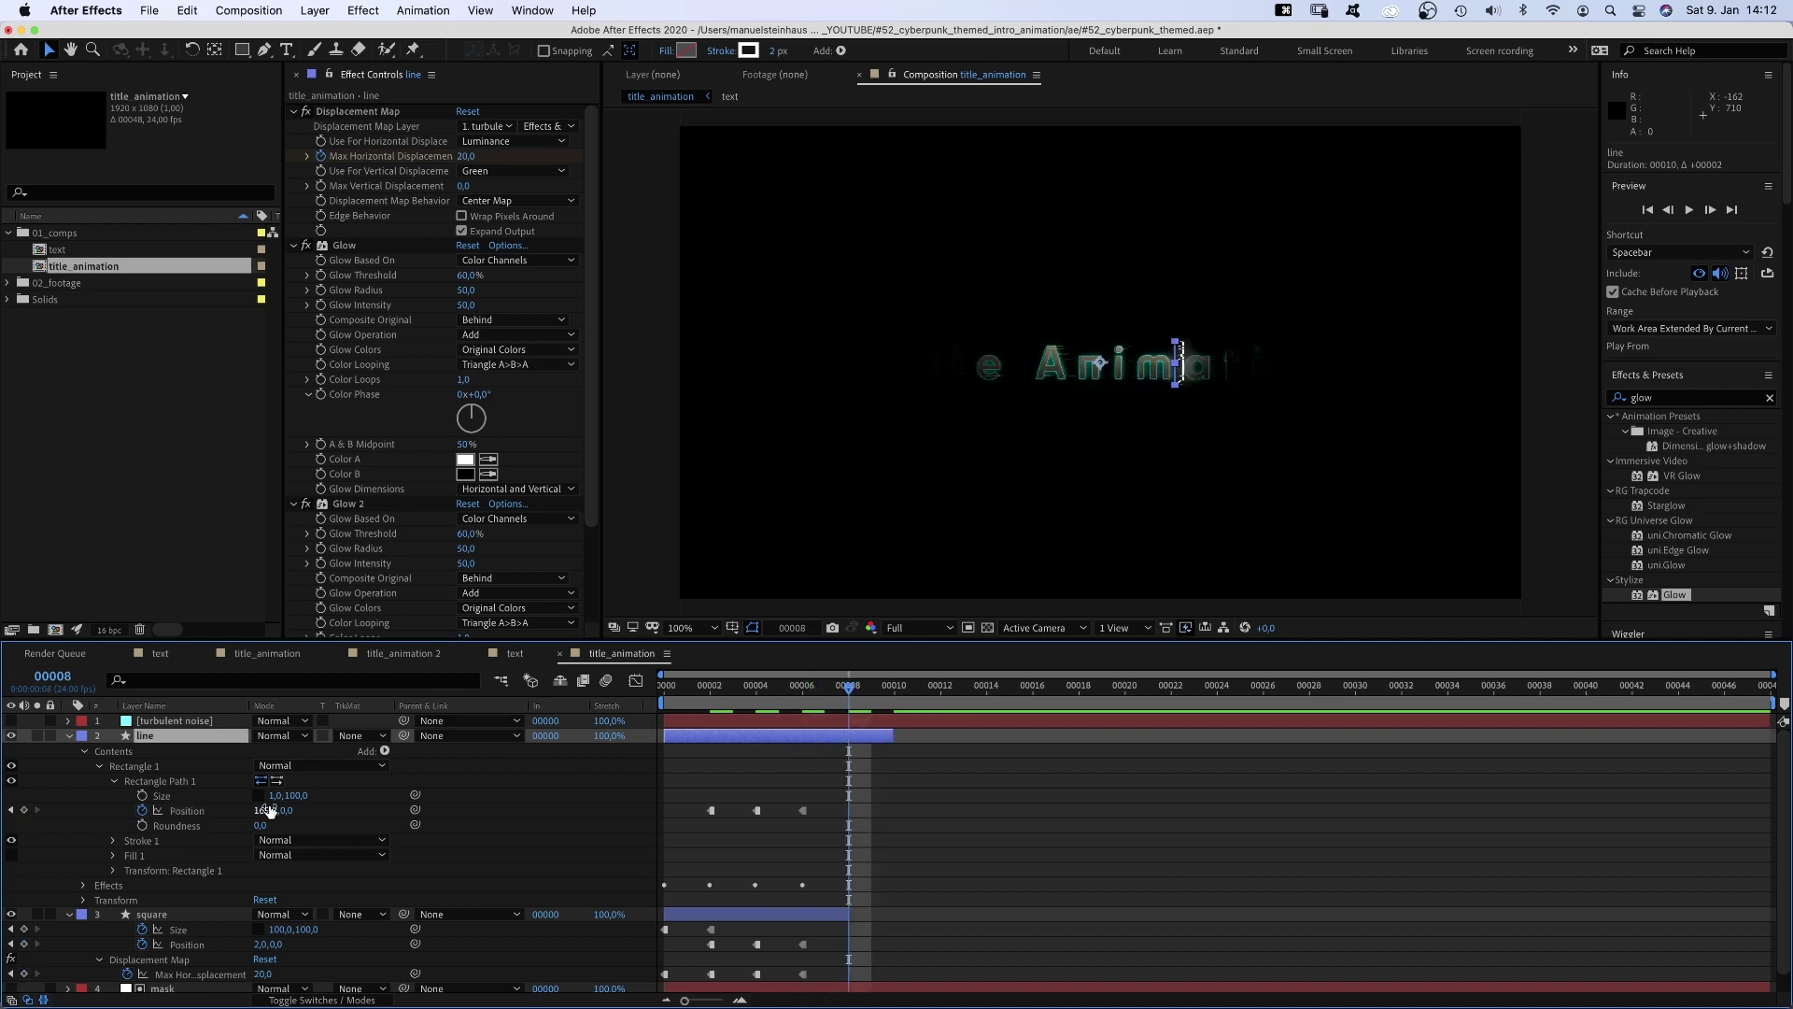
pyautogui.moveTo(262, 814); pyautogui.dragTo(500, 801)
pyautogui.press('0')
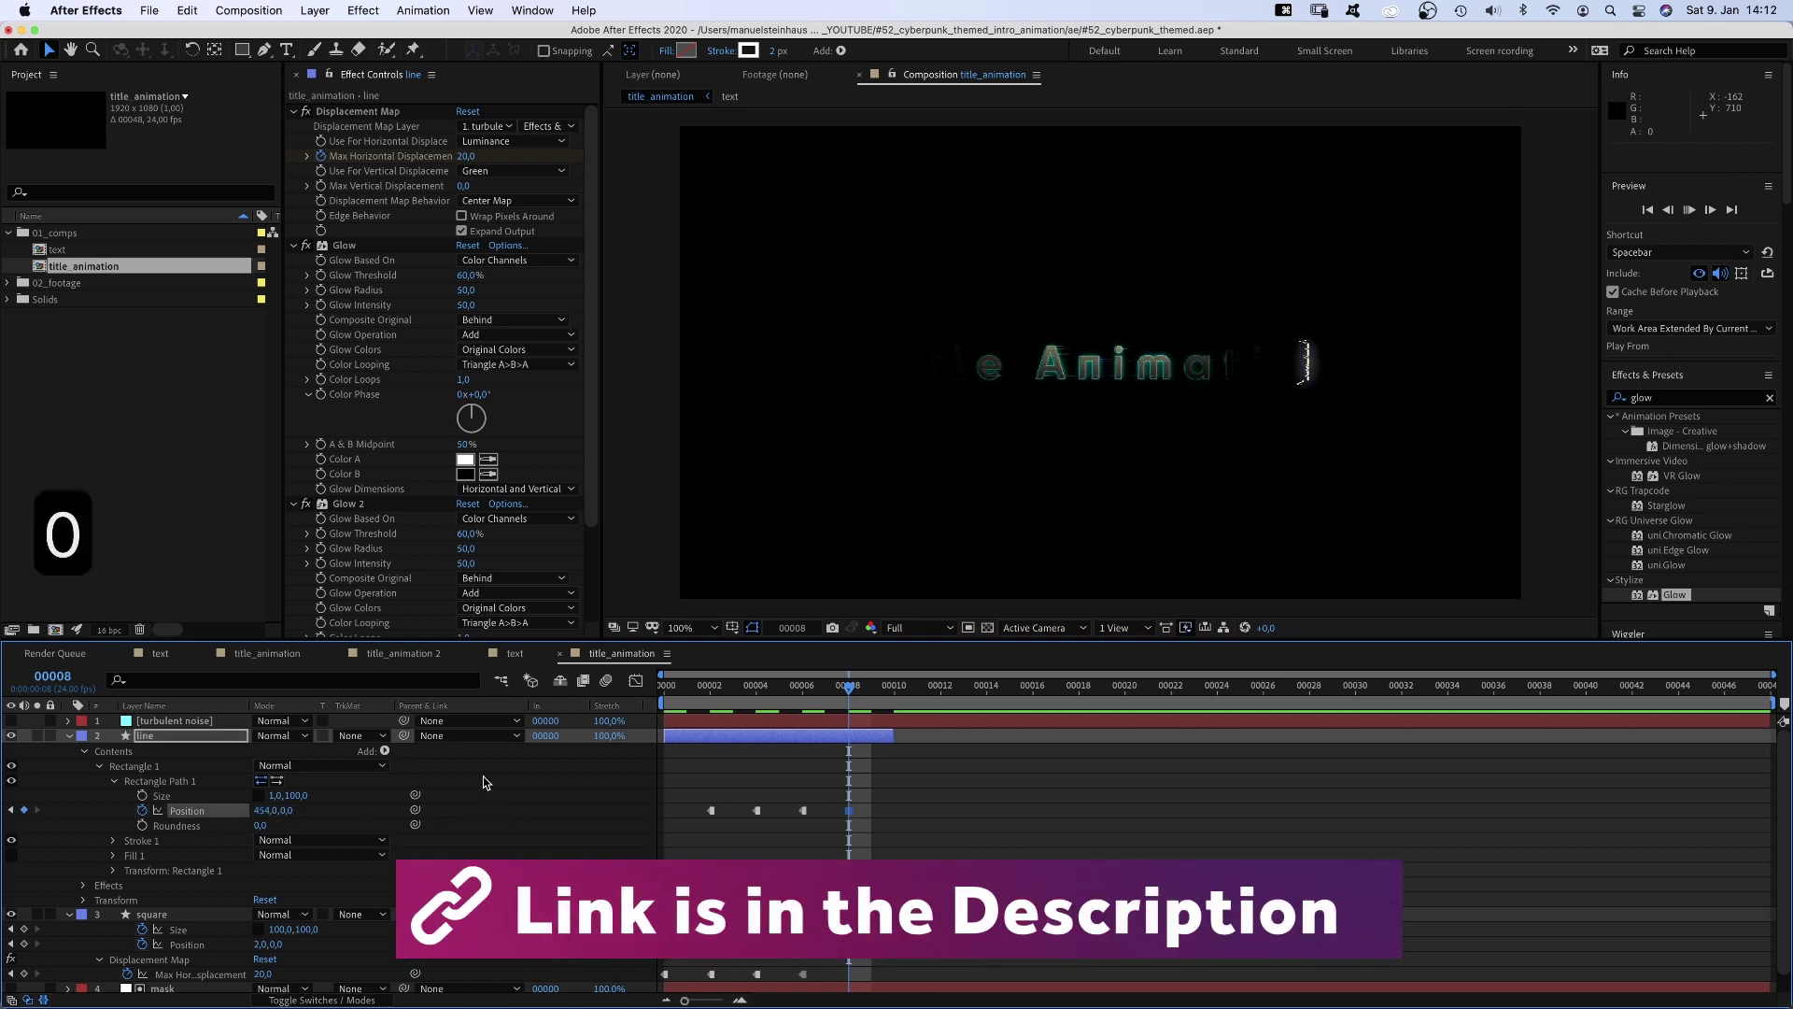